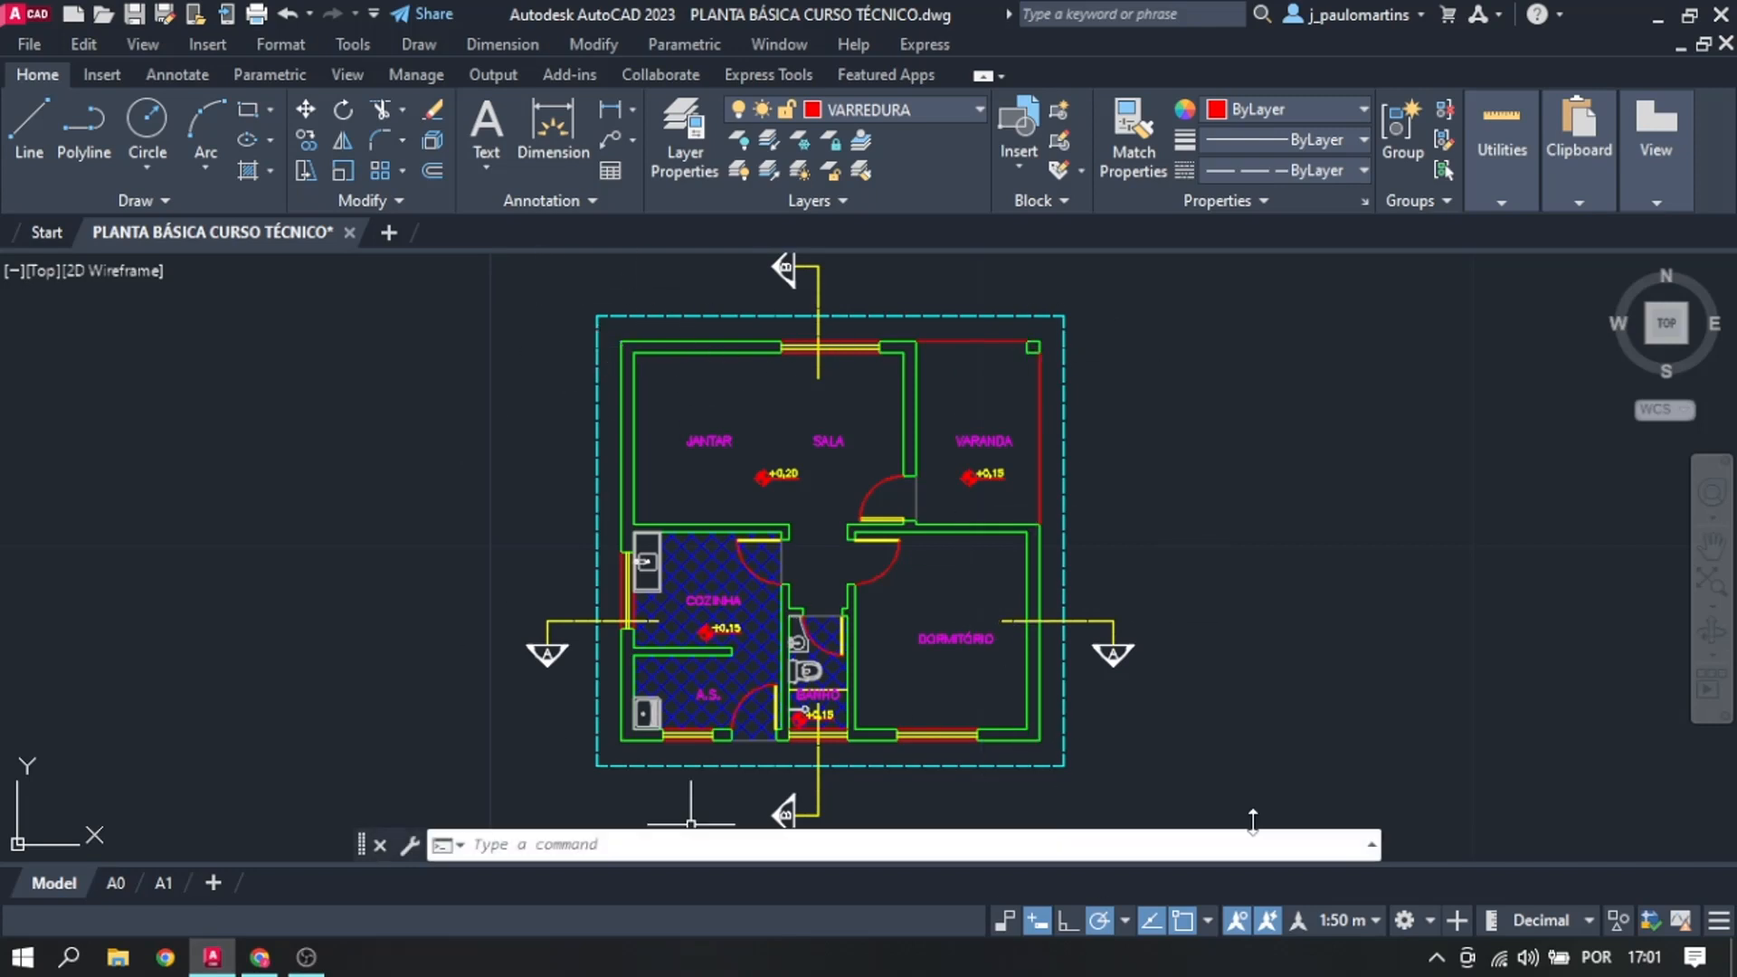
{"action": "scroll", "coordinate": [711, 344], "scroll_direction": "down", "scroll_amount": 4}
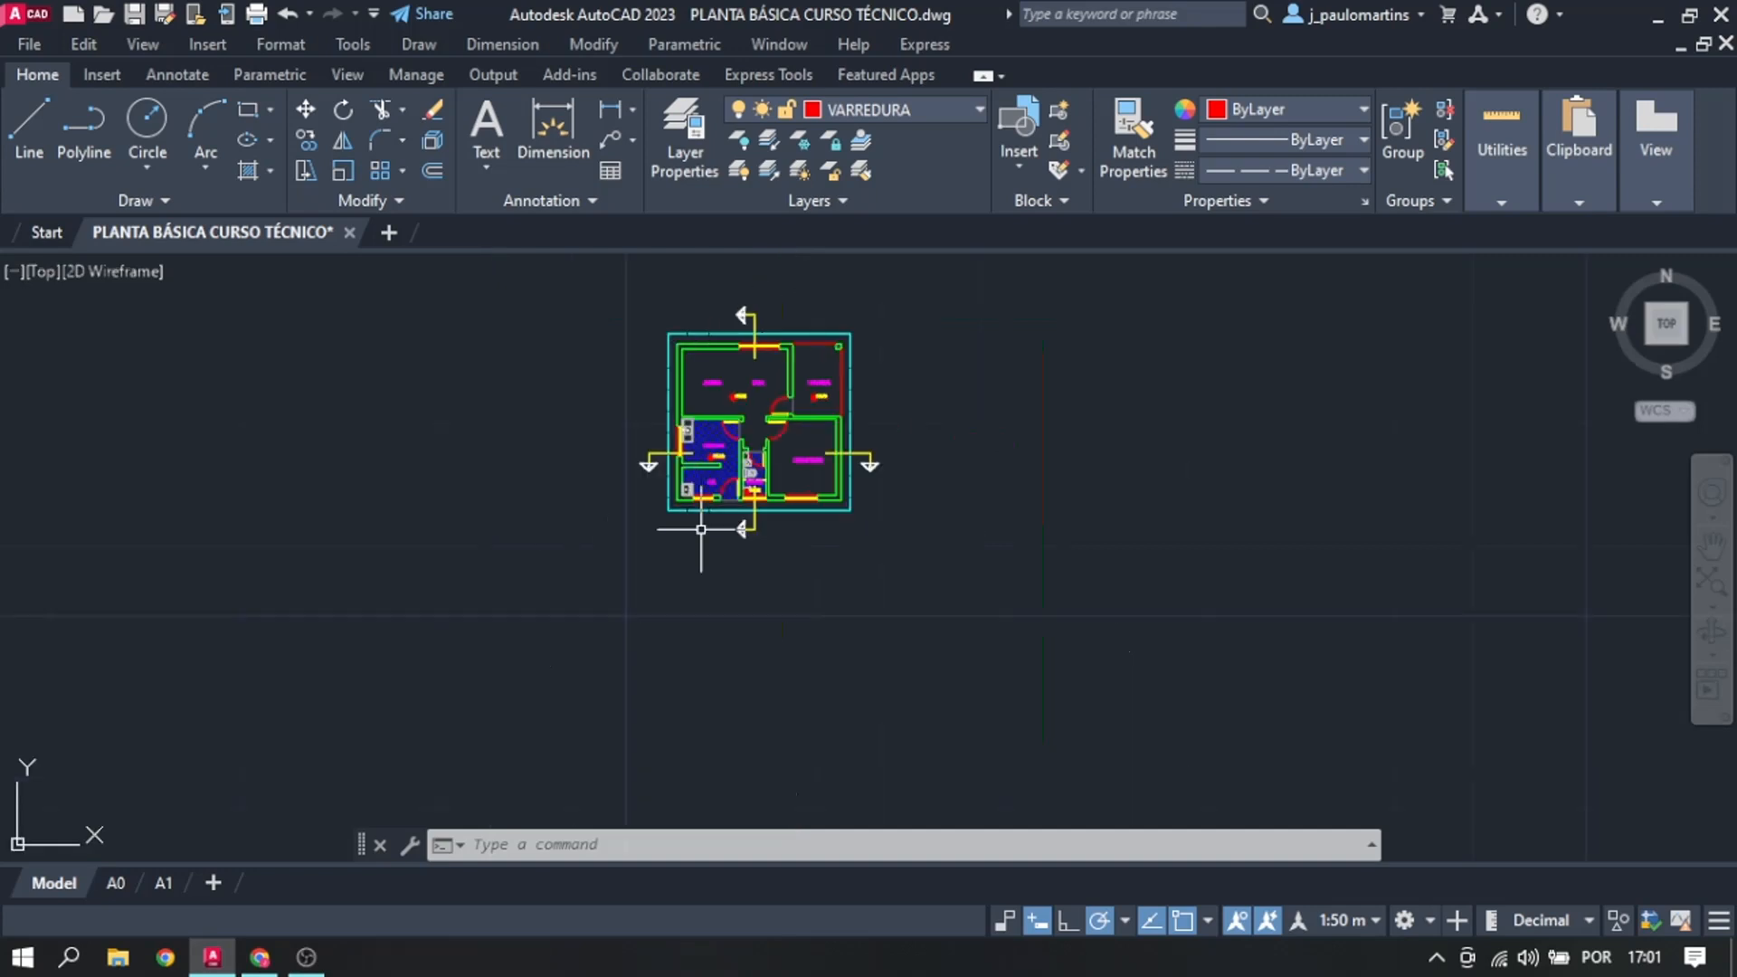
{"action": "scroll", "coordinate": [690, 543], "scroll_direction": "up", "scroll_amount": 3}
{"action": "scroll", "coordinate": [768, 526], "scroll_direction": "down", "scroll_amount": 3}
{"action": "scroll", "coordinate": [818, 334], "scroll_direction": "up", "scroll_amount": 2}
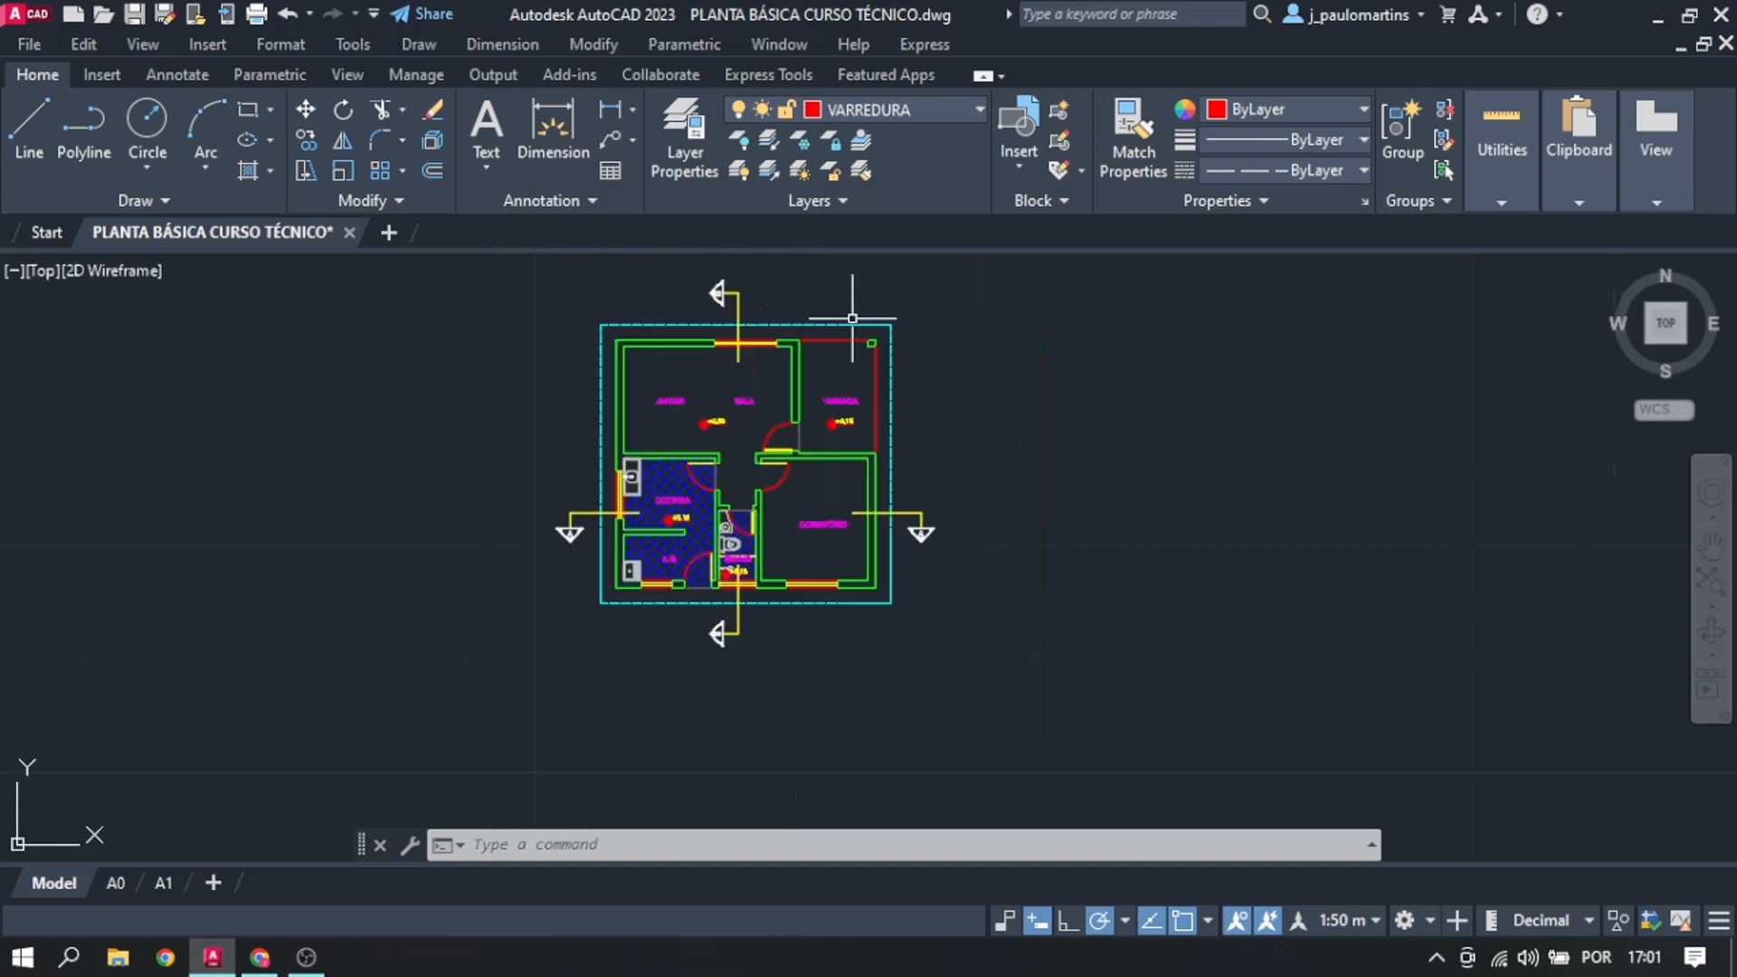
{"action": "scroll", "coordinate": [814, 337], "scroll_direction": "up", "scroll_amount": 2}
{"action": "scroll", "coordinate": [778, 536], "scroll_direction": "down", "scroll_amount": 2}
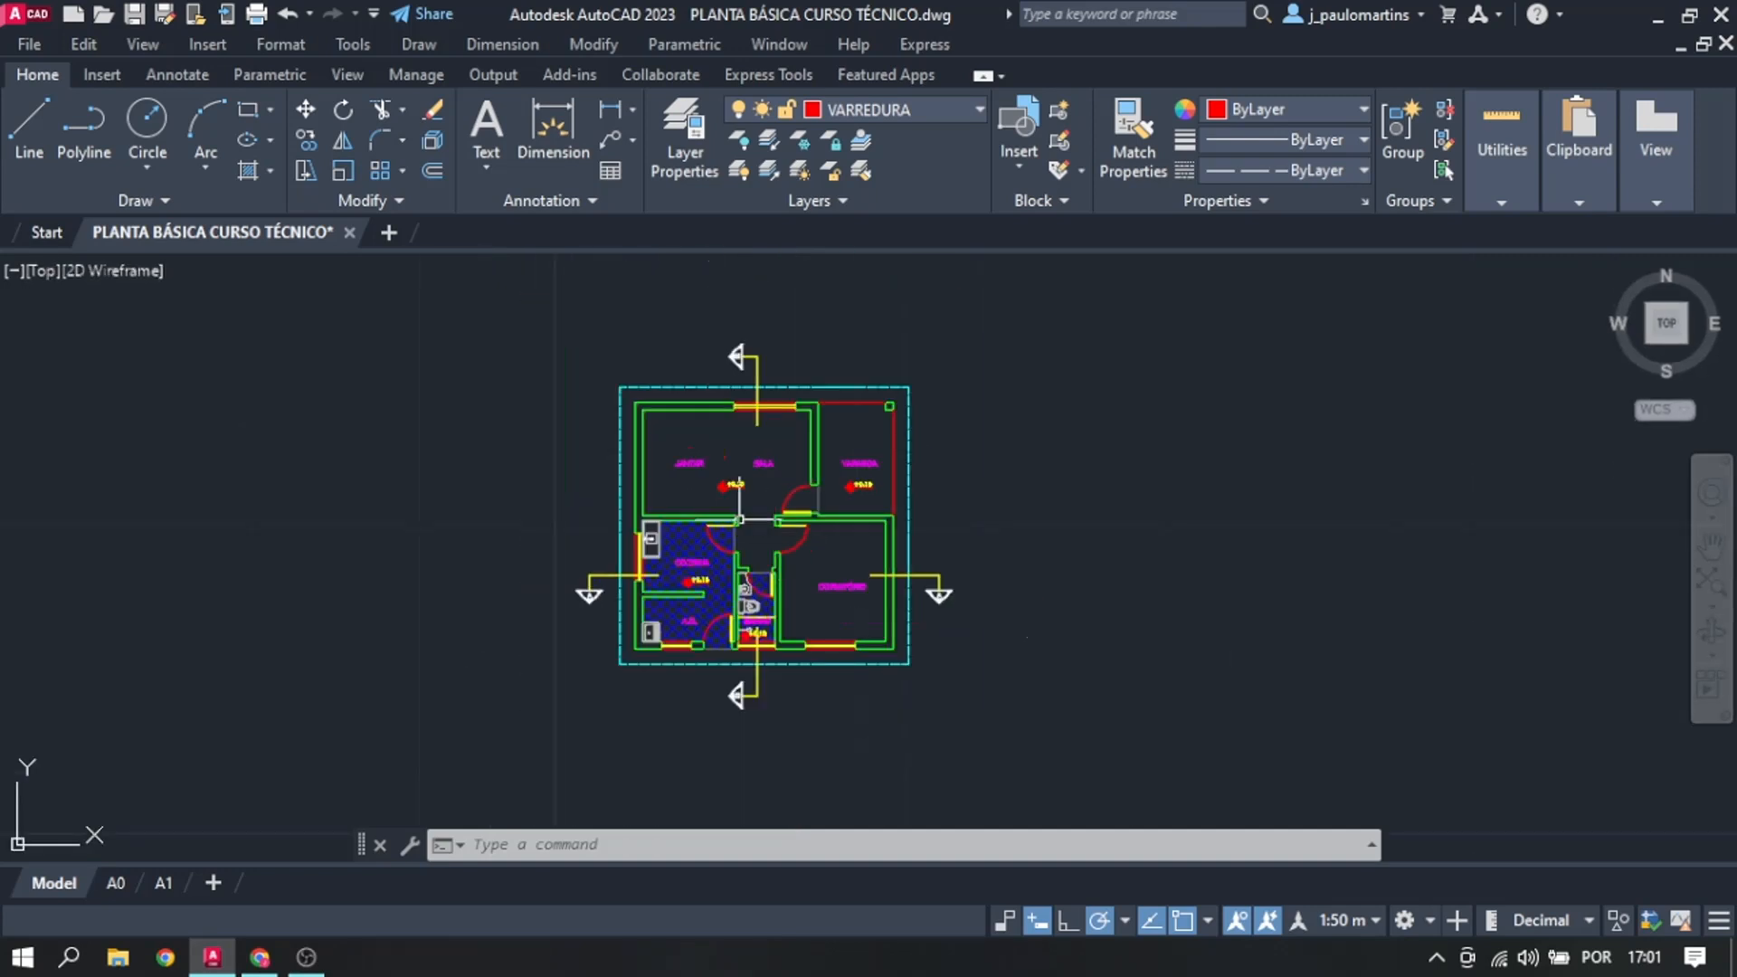
{"action": "scroll", "coordinate": [645, 499], "scroll_direction": "up", "scroll_amount": 2}
{"action": "scroll", "coordinate": [645, 499], "scroll_direction": "down", "scroll_amount": 2}
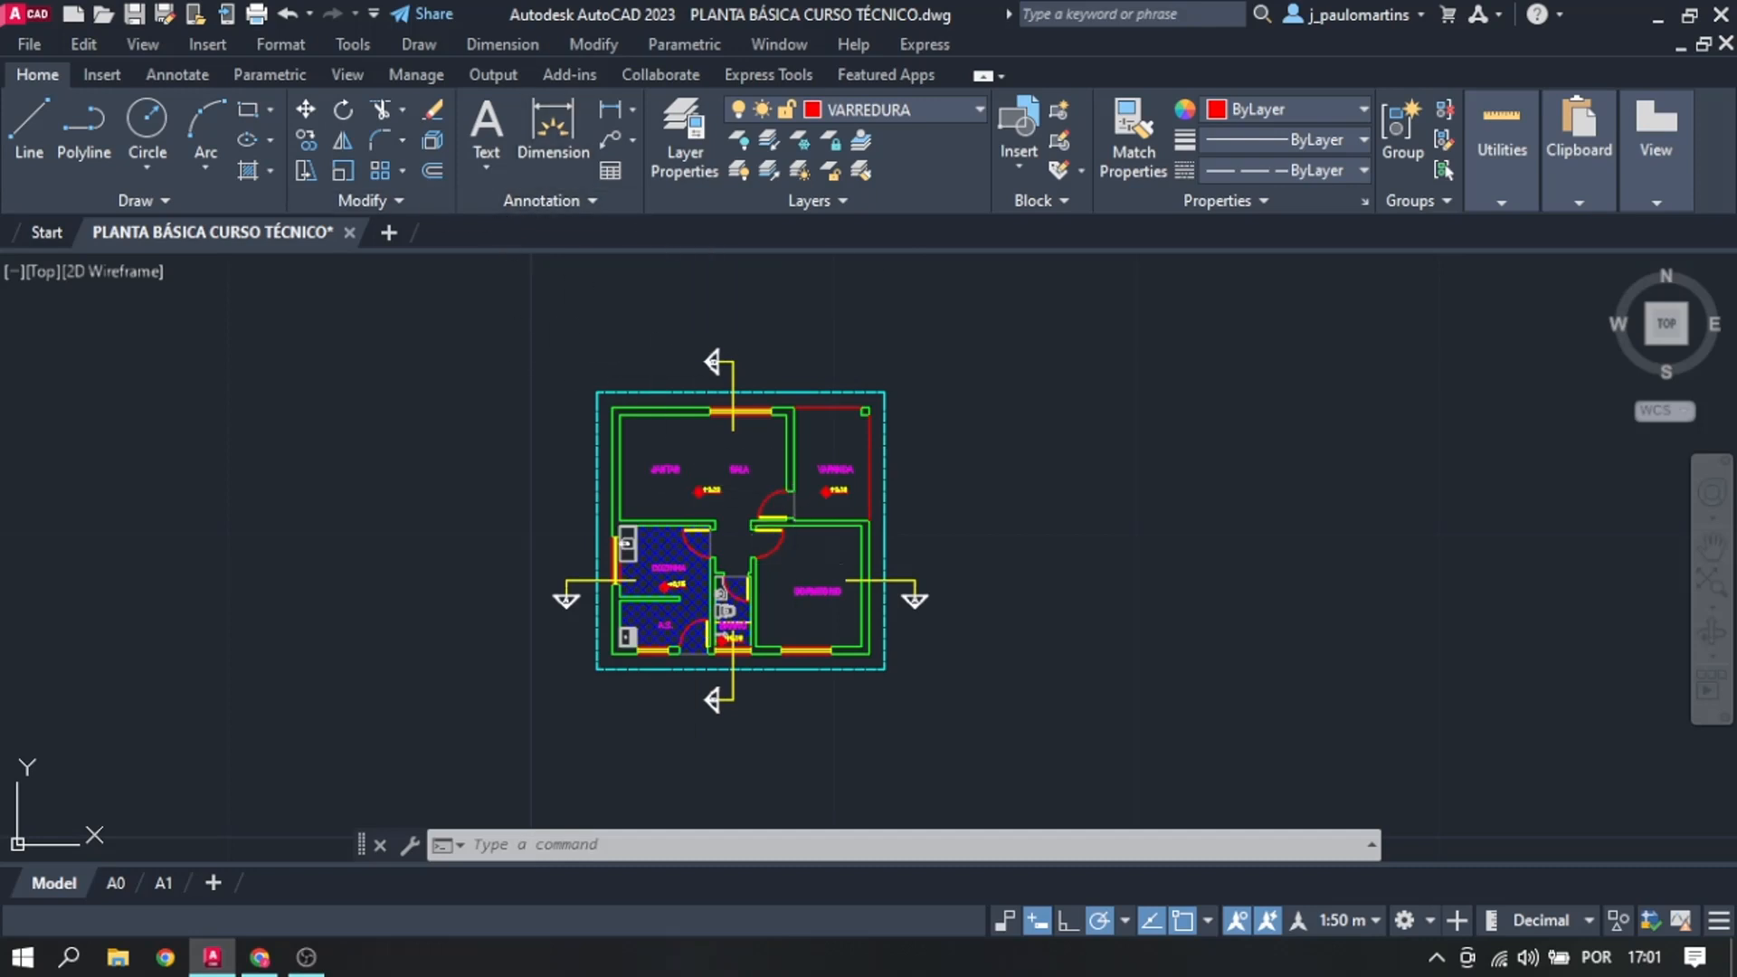
{"action": "scroll", "coordinate": [698, 499], "scroll_direction": "up", "scroll_amount": 1}
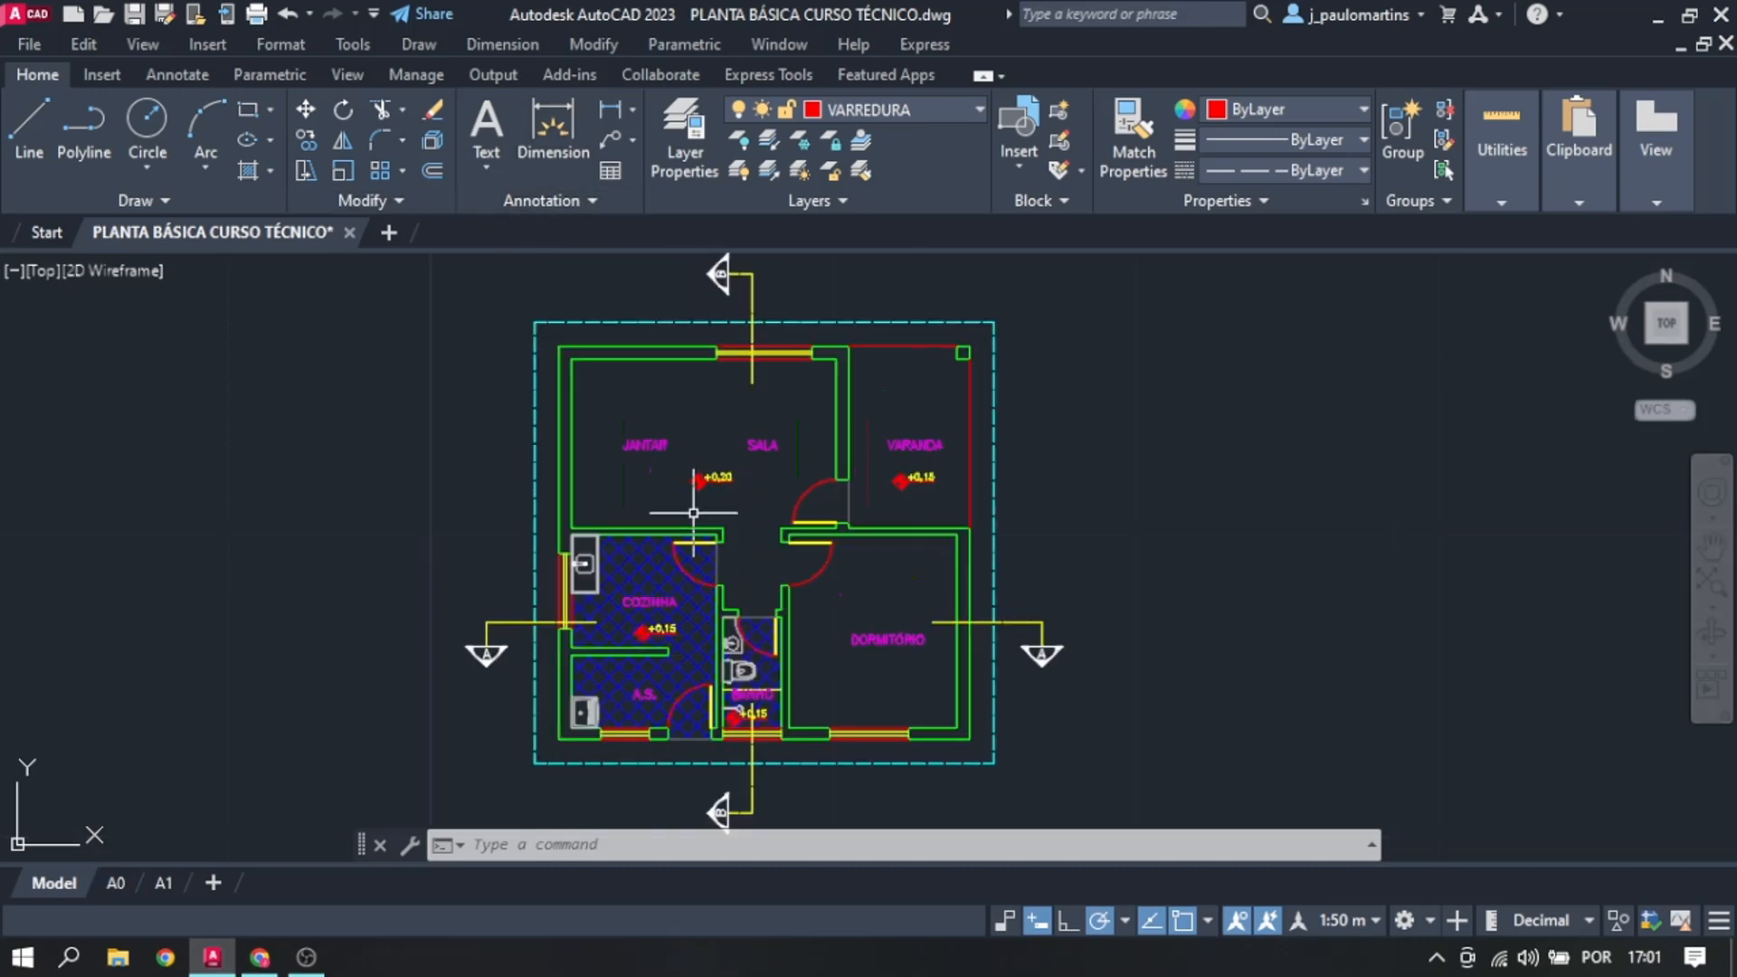
{"action": "scroll", "coordinate": [693, 513], "scroll_direction": "down", "scroll_amount": 1}
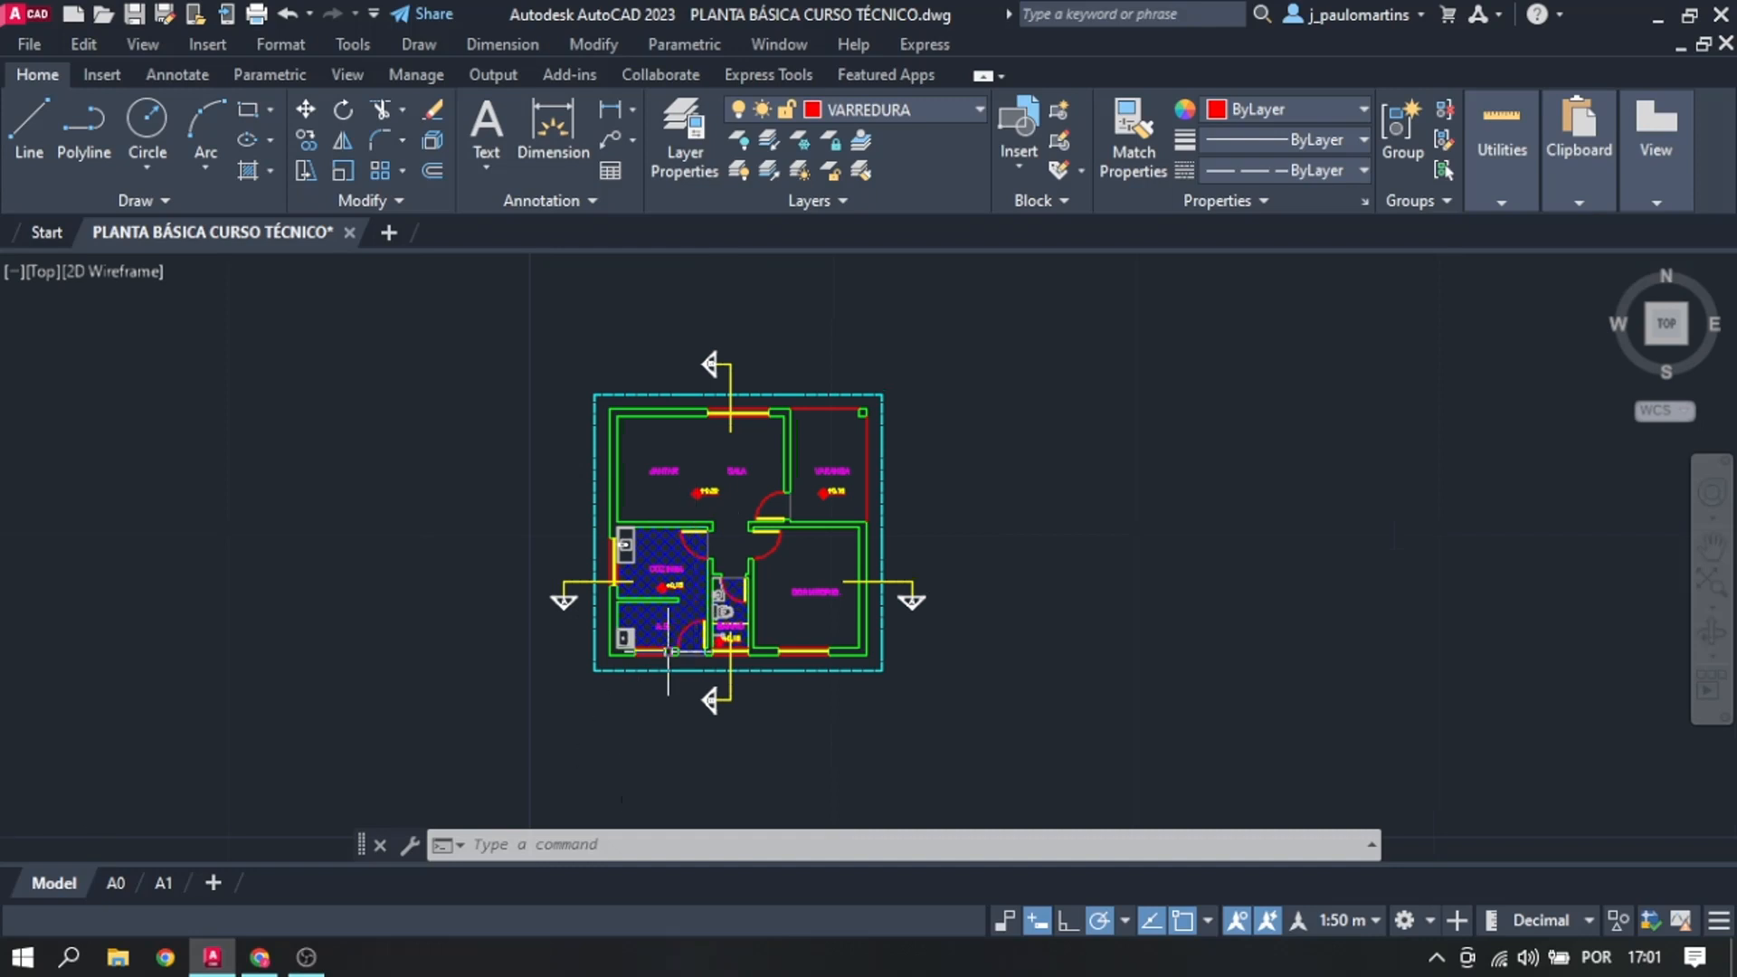
{"action": "scroll", "coordinate": [662, 676], "scroll_direction": "down", "scroll_amount": 1}
{"action": "scroll", "coordinate": [662, 676], "scroll_direction": "up", "scroll_amount": 1}
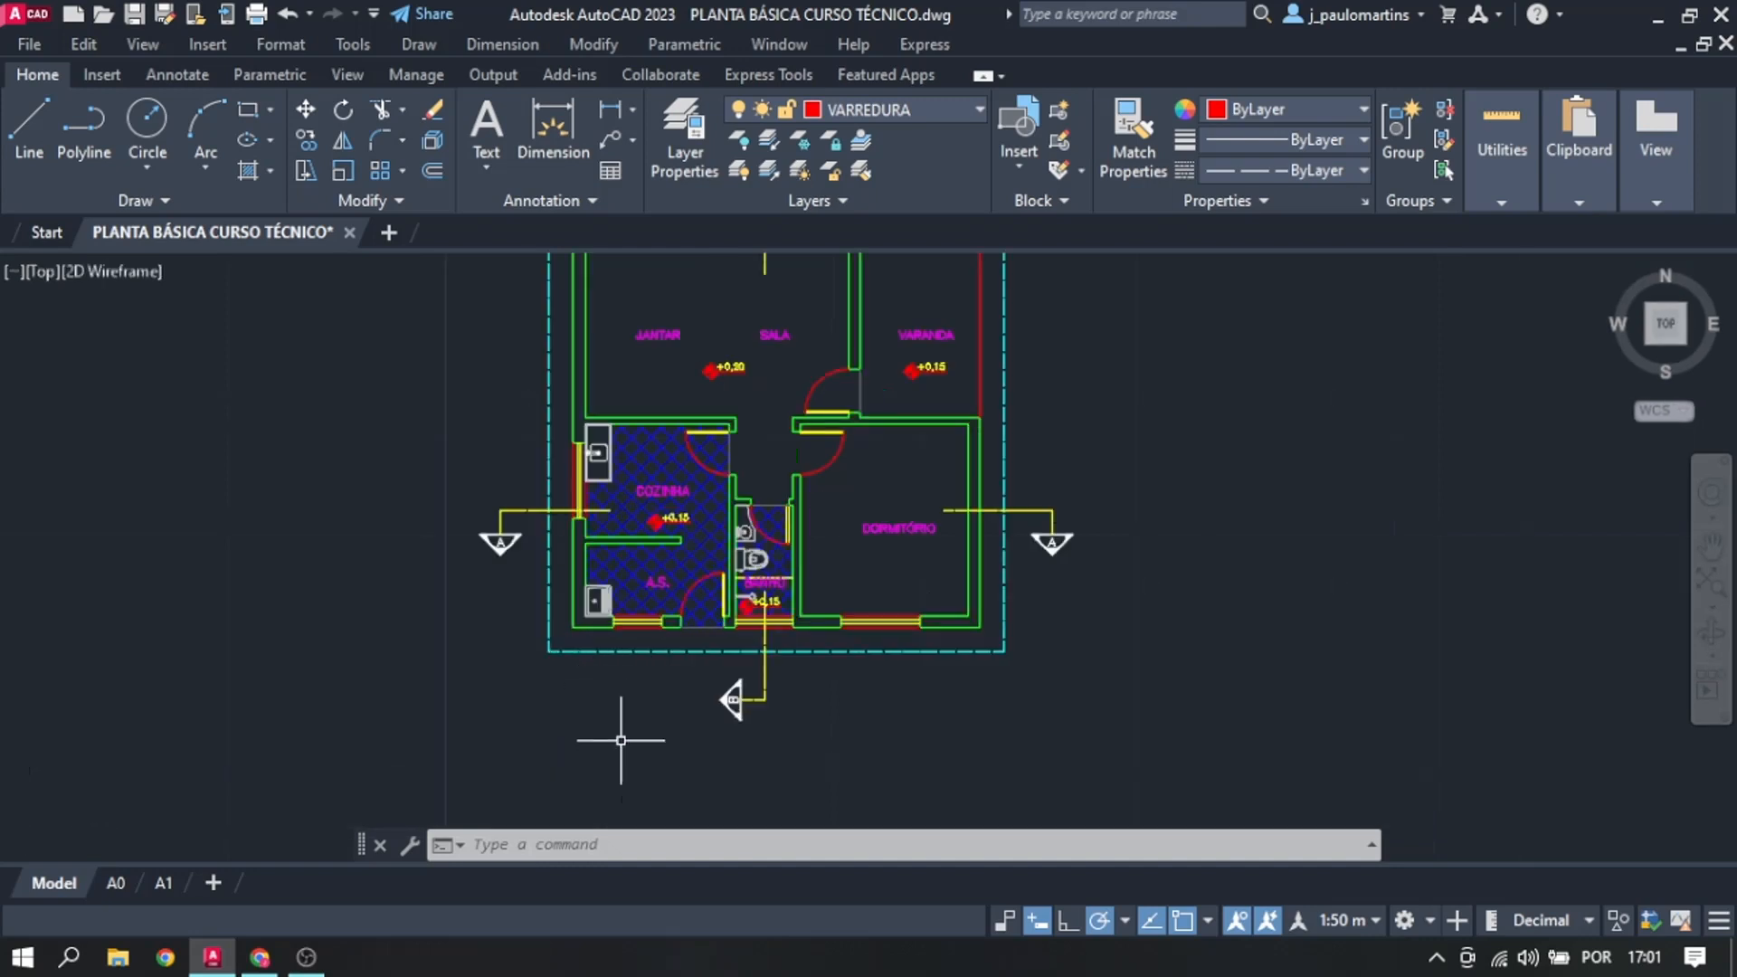
{"action": "scroll", "coordinate": [638, 714], "scroll_direction": "down", "scroll_amount": 1}
{"action": "scroll", "coordinate": [676, 586], "scroll_direction": "up", "scroll_amount": 2}
{"action": "scroll", "coordinate": [674, 606], "scroll_direction": "down", "scroll_amount": 1}
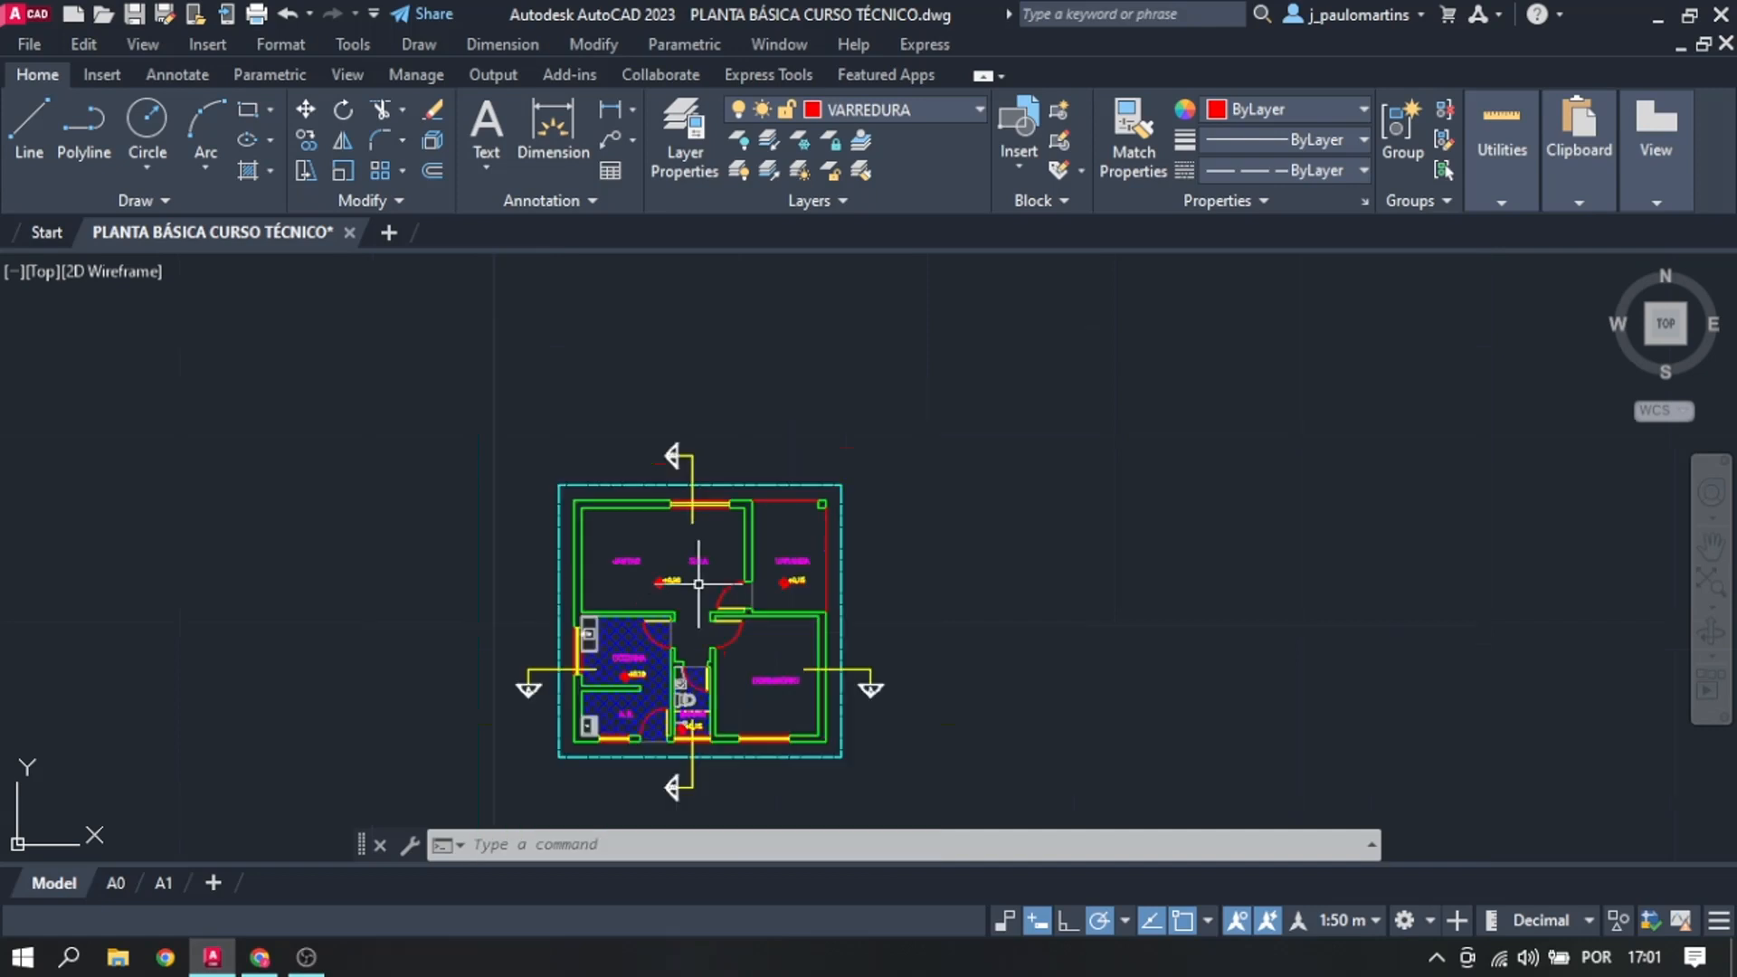
{"action": "scroll", "coordinate": [685, 723], "scroll_direction": "up", "scroll_amount": 2}
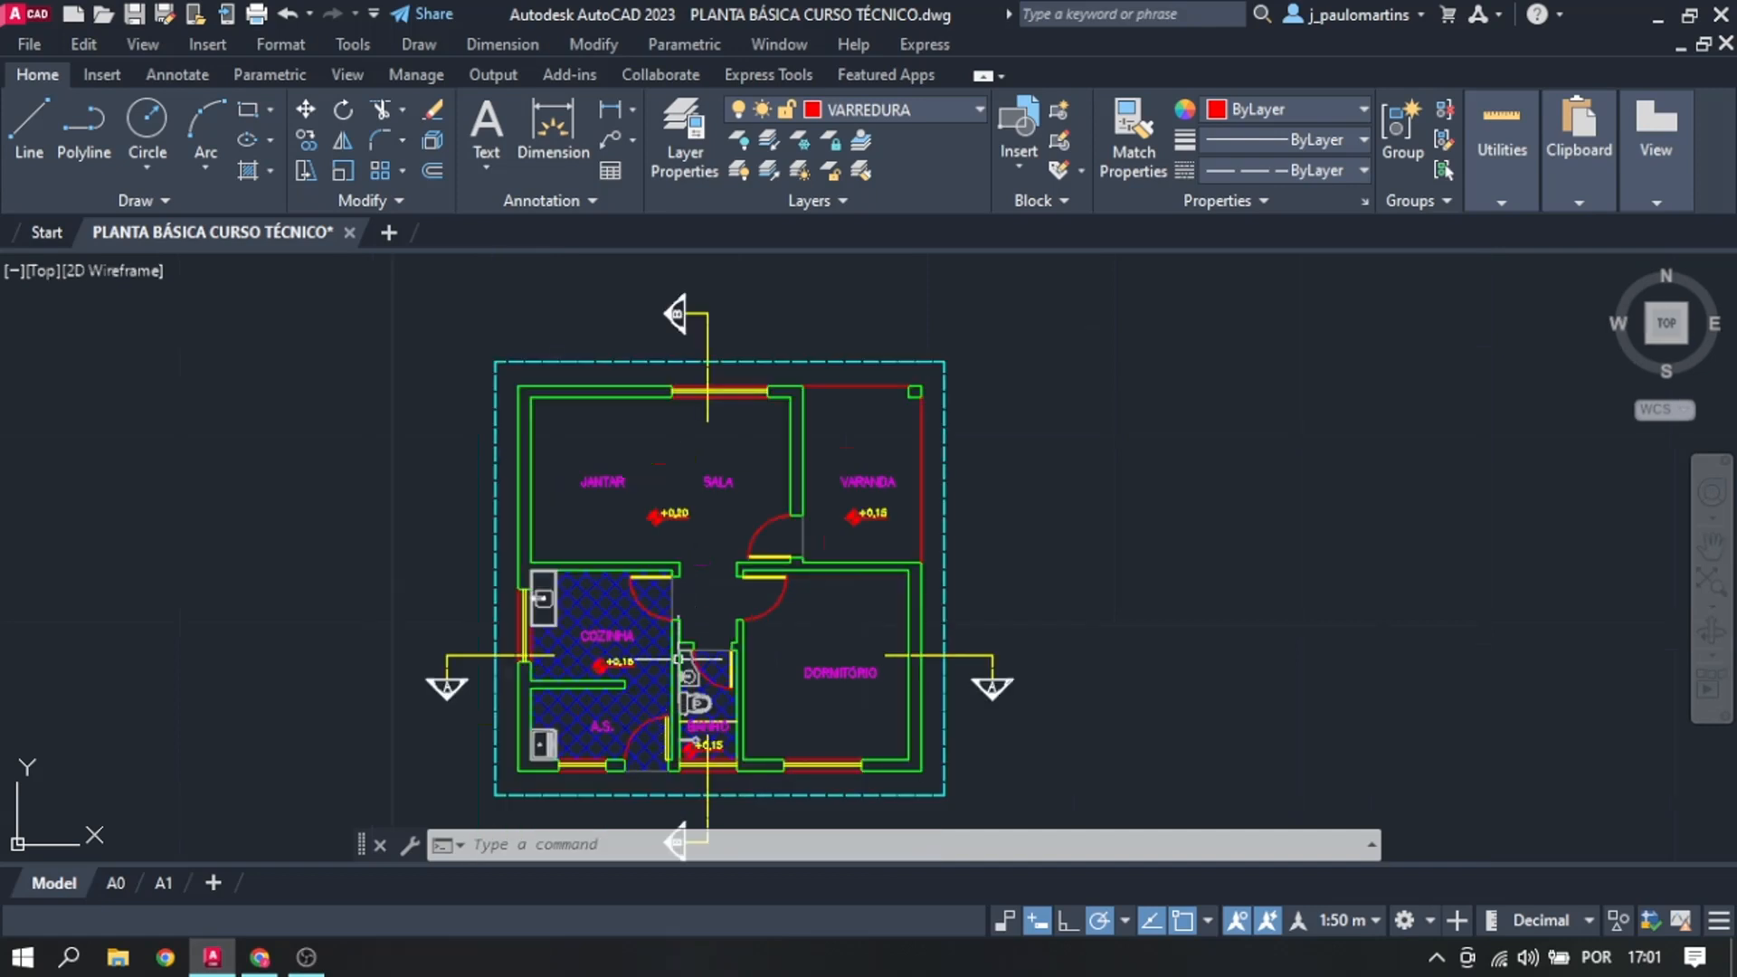
{"action": "scroll", "coordinate": [714, 640], "scroll_direction": "down", "scroll_amount": 4}
{"action": "scroll", "coordinate": [697, 579], "scroll_direction": "up", "scroll_amount": 3}
{"action": "scroll", "coordinate": [674, 586], "scroll_direction": "down", "scroll_amount": 2}
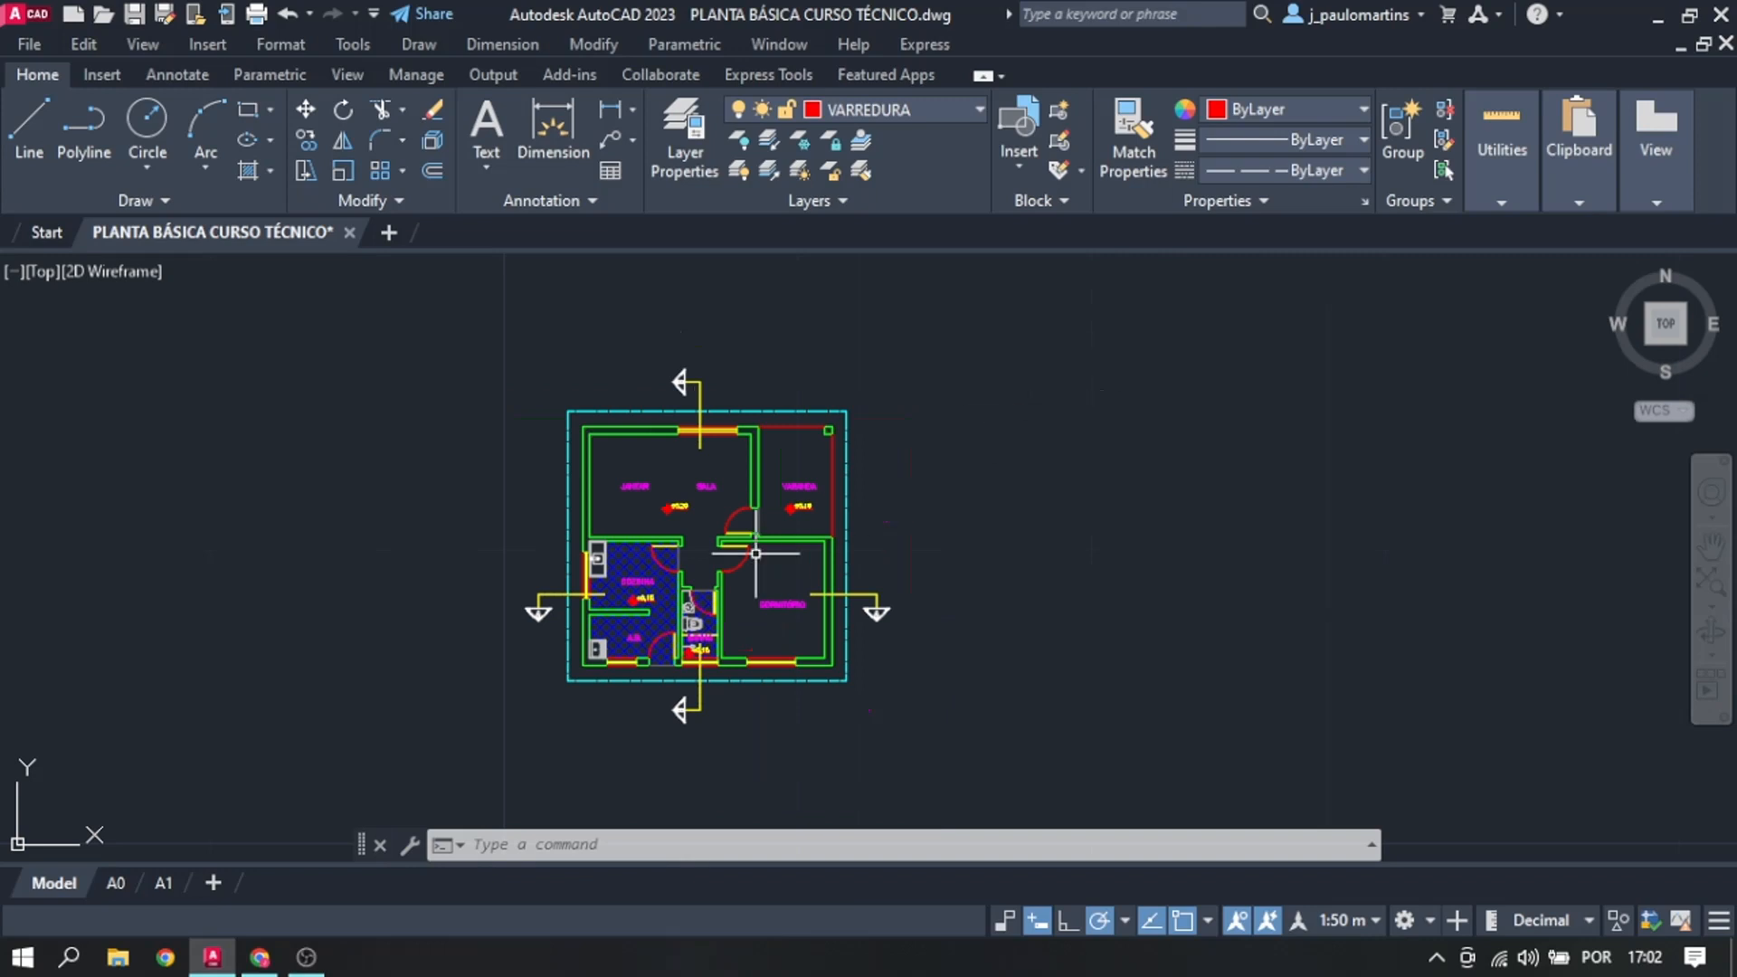
{"action": "mouse_move", "coordinate": [666, 579]}
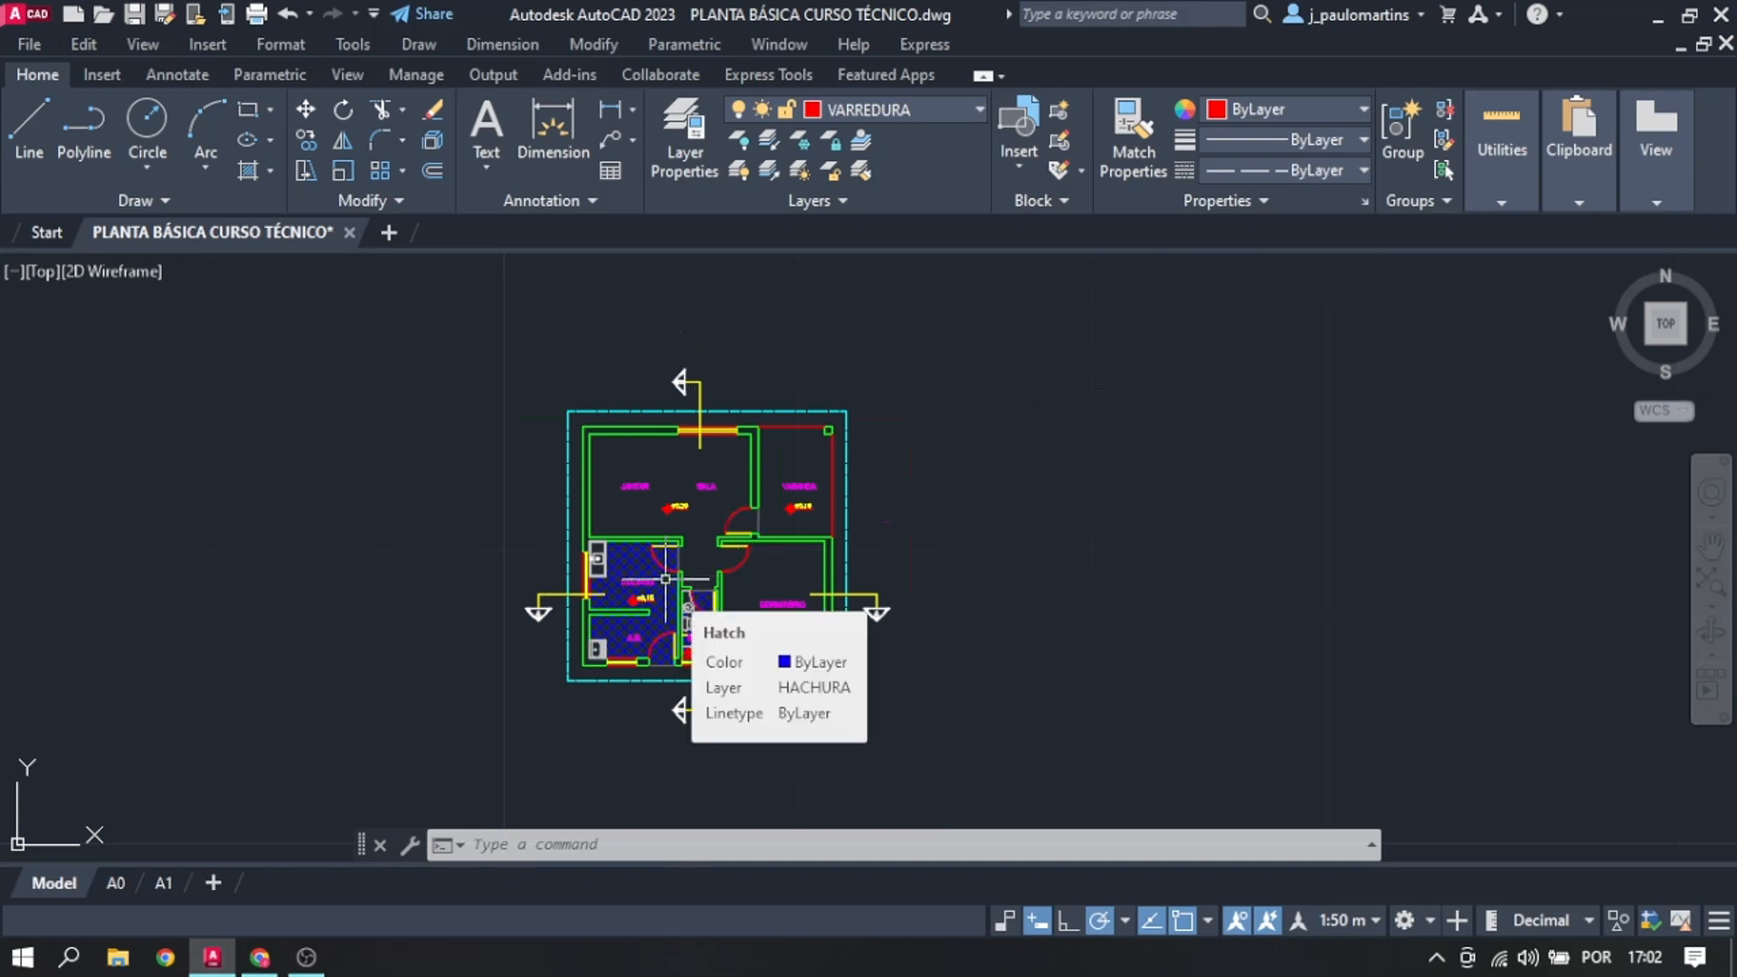
{"action": "scroll", "coordinate": [714, 552], "scroll_direction": "up", "scroll_amount": 5}
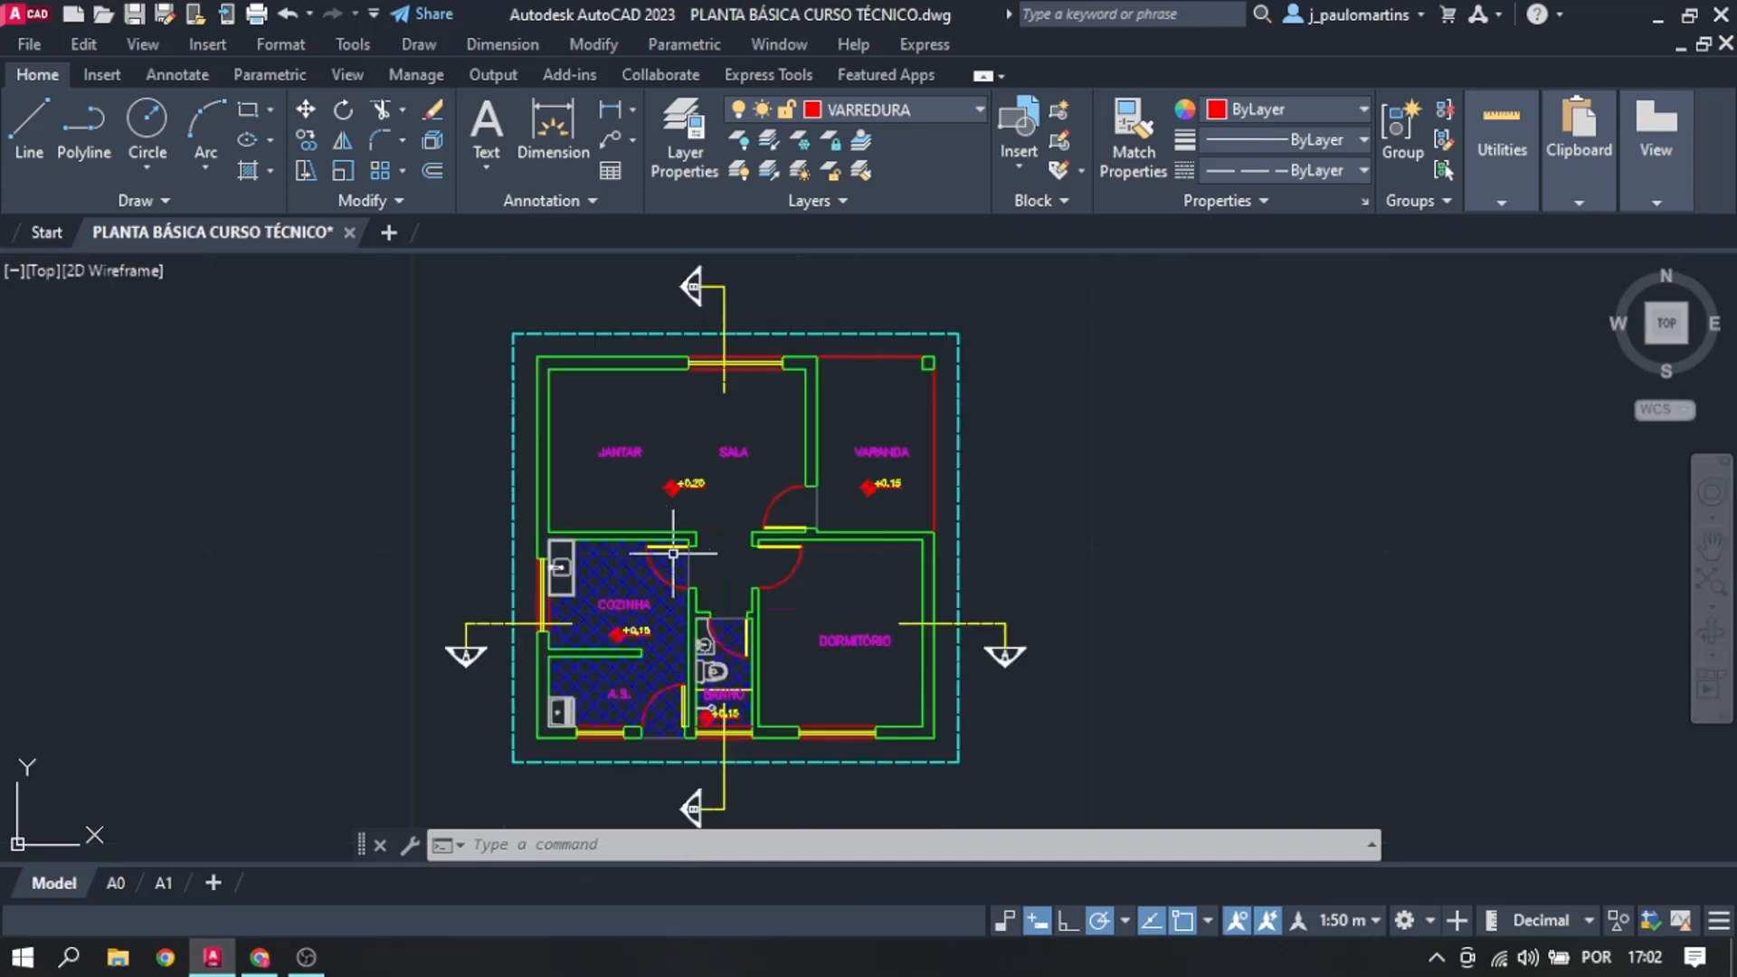
{"action": "scroll", "coordinate": [721, 549], "scroll_direction": "down", "scroll_amount": 2}
{"action": "scroll", "coordinate": [701, 541], "scroll_direction": "down", "scroll_amount": 2}
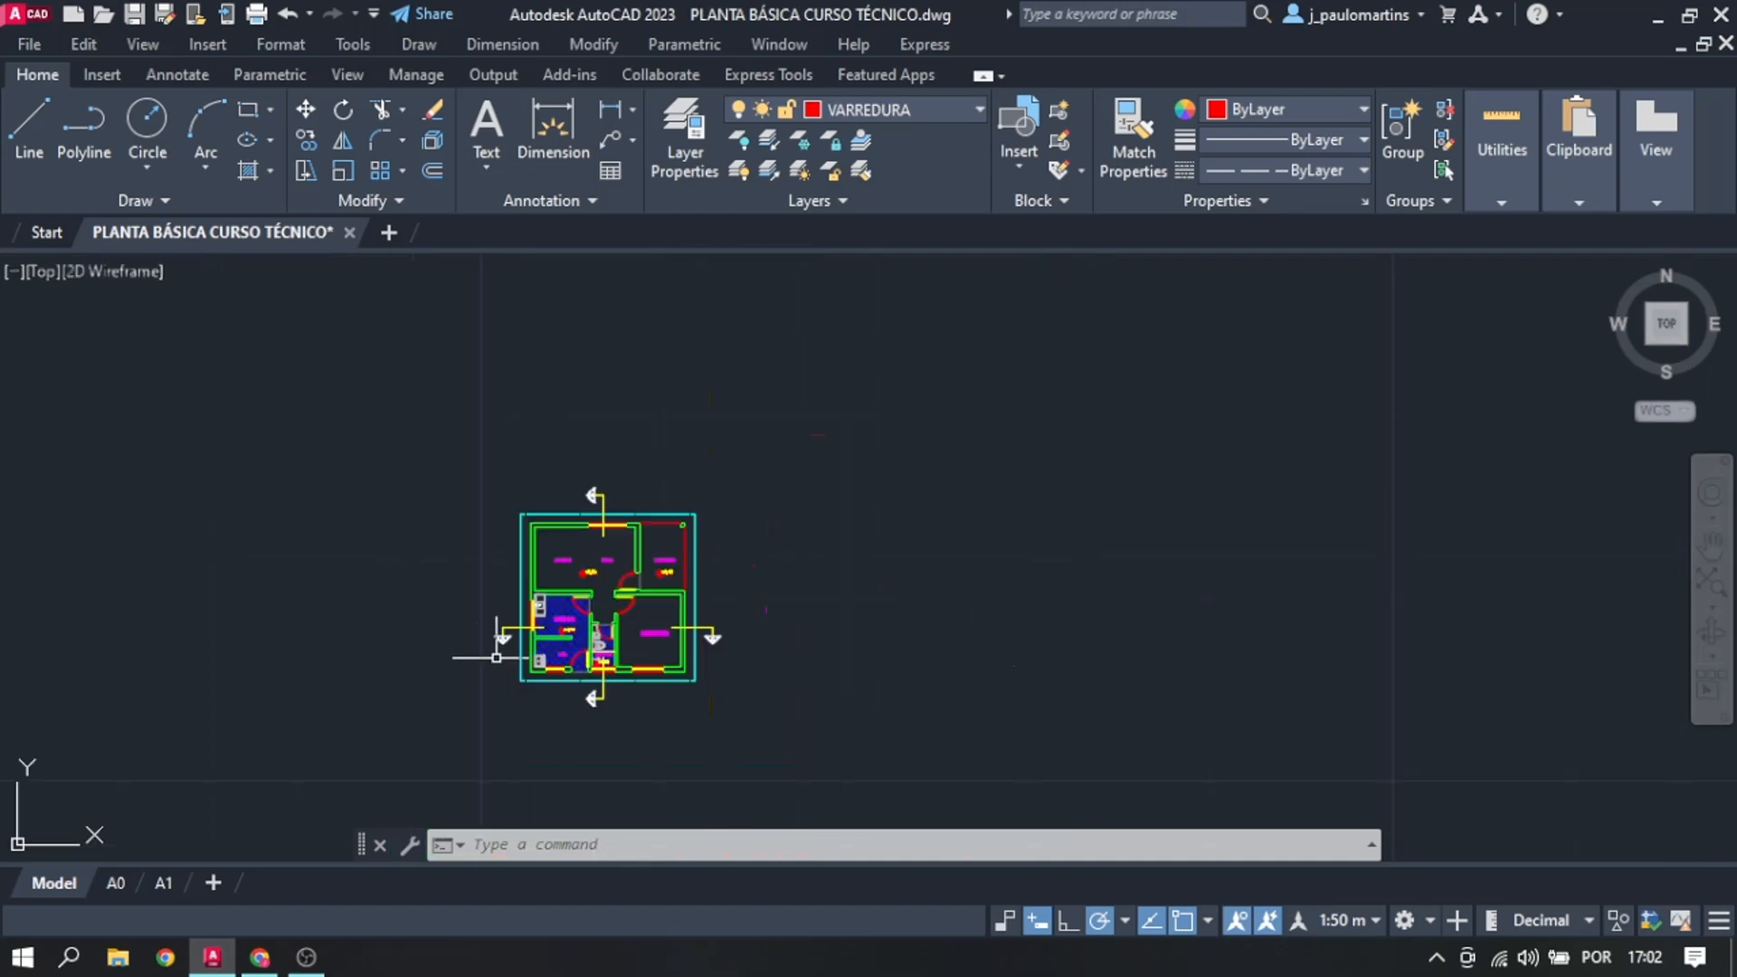
{"action": "scroll", "coordinate": [561, 724], "scroll_direction": "up", "scroll_amount": 2}
{"action": "scroll", "coordinate": [466, 769], "scroll_direction": "up", "scroll_amount": 2}
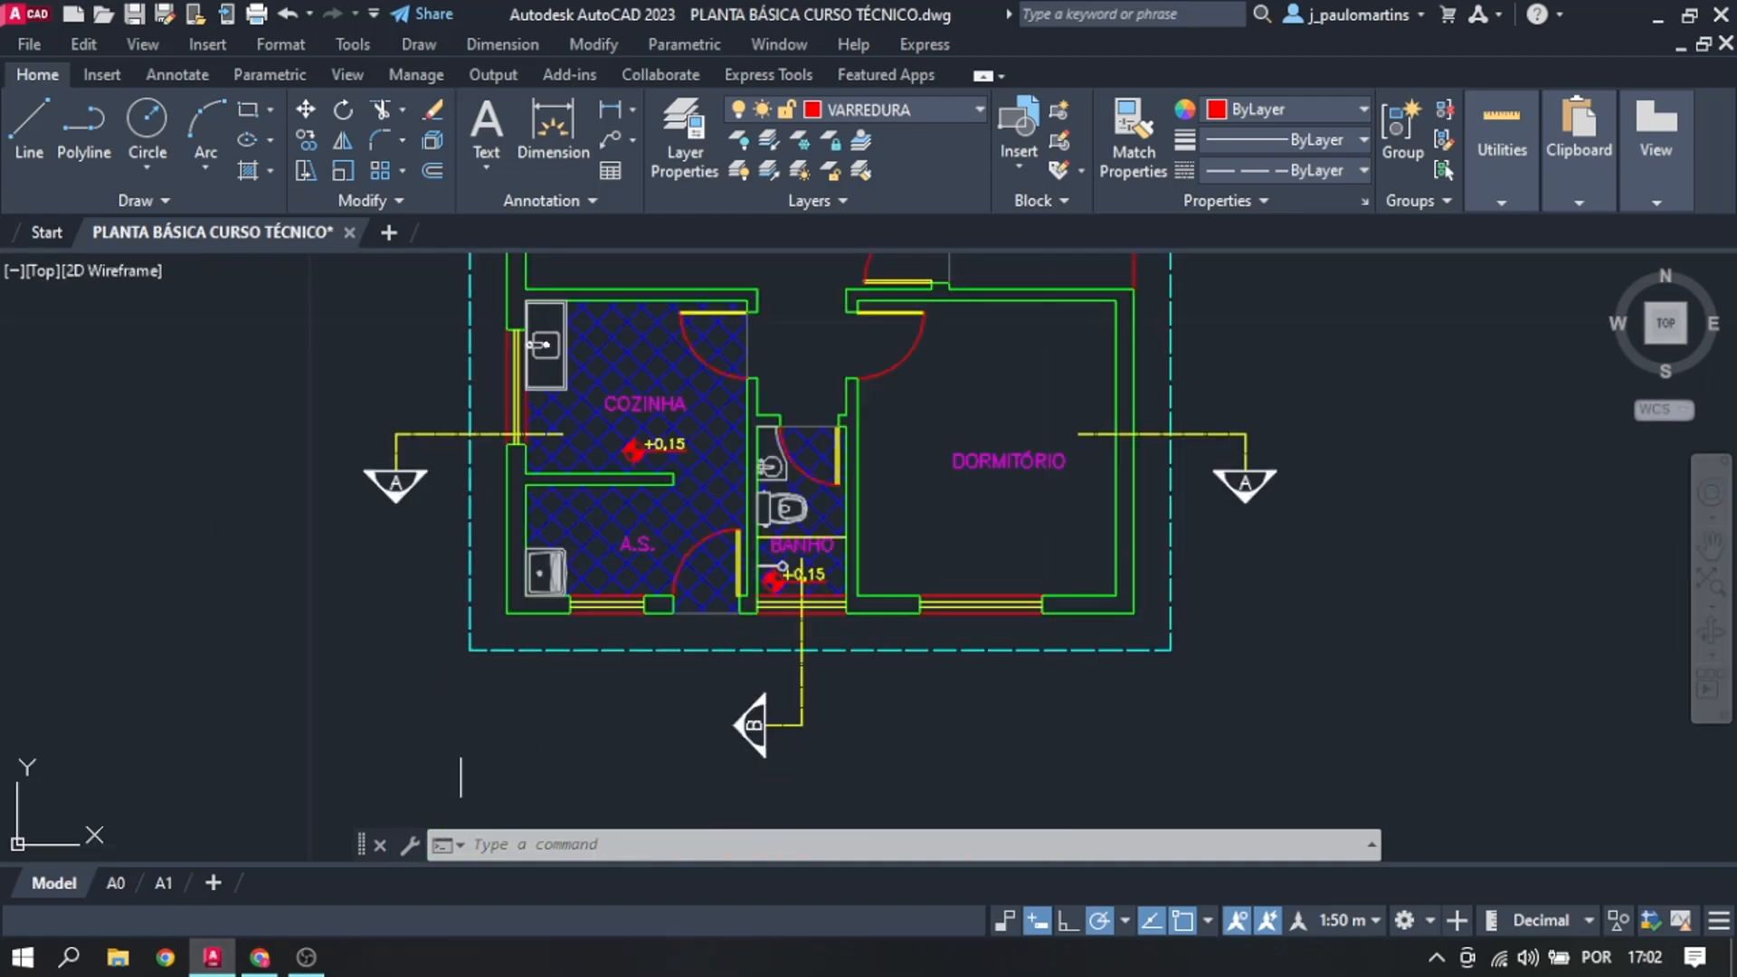
{"action": "scroll", "coordinate": [507, 796], "scroll_direction": "down", "scroll_amount": 2}
{"action": "scroll", "coordinate": [504, 839], "scroll_direction": "up", "scroll_amount": 2}
{"action": "scroll", "coordinate": [573, 748], "scroll_direction": "up", "scroll_amount": 2}
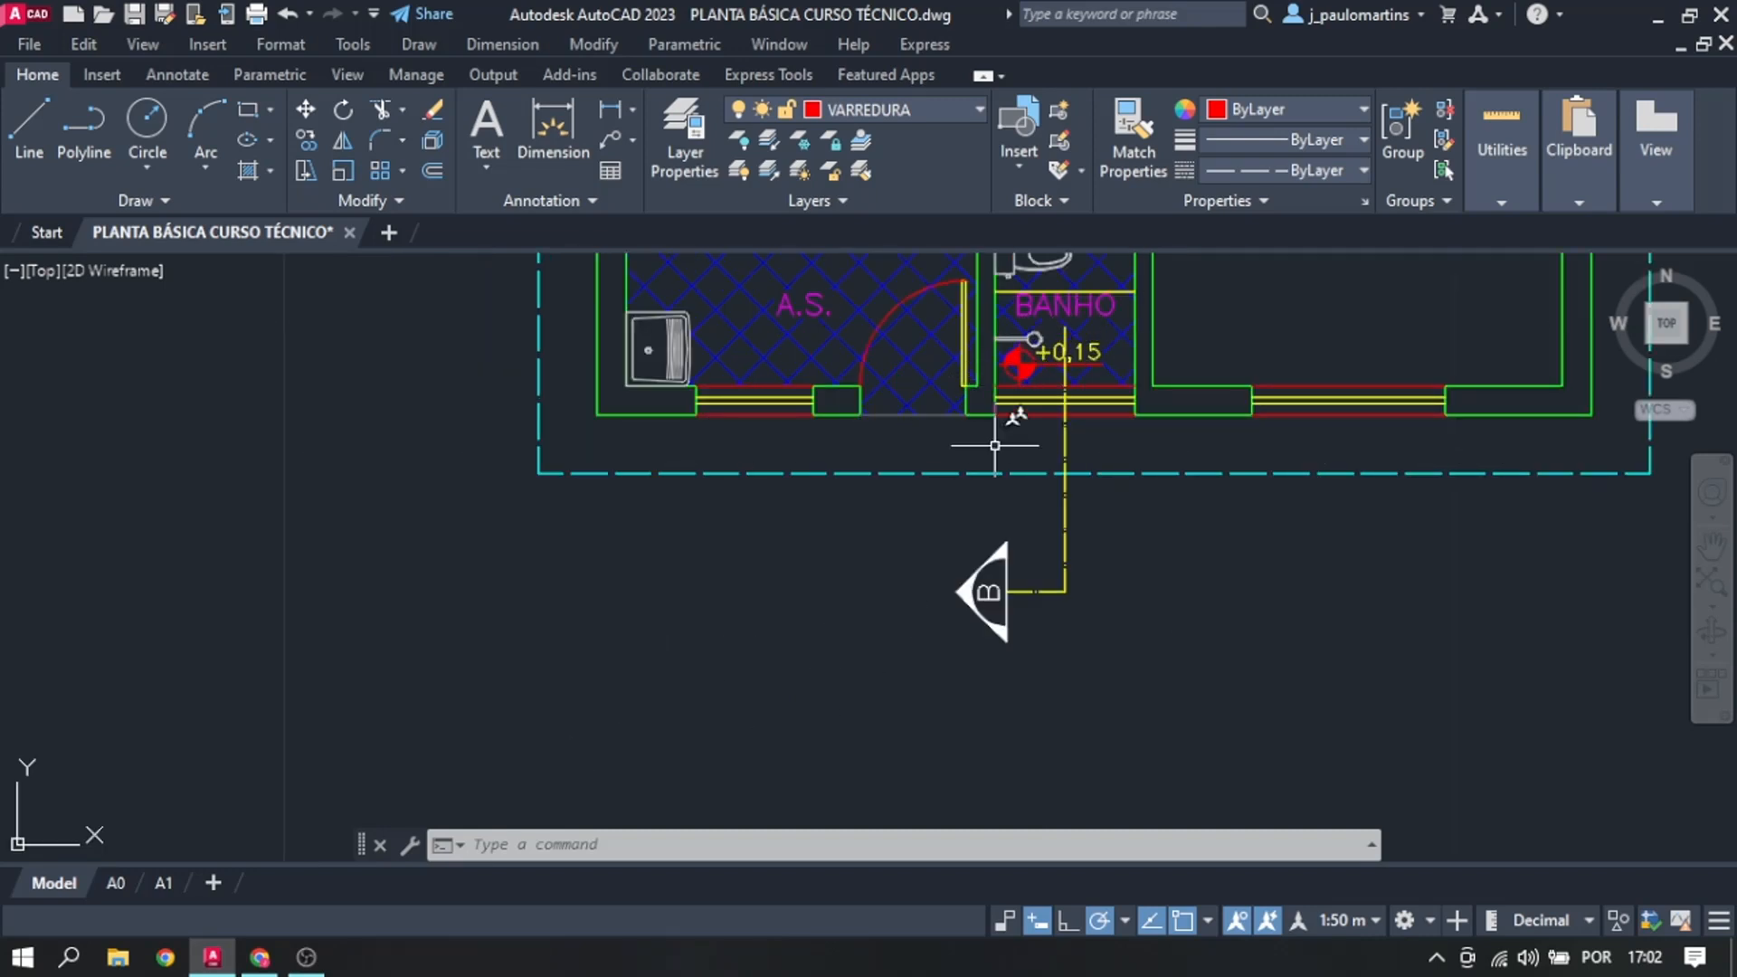
{"action": "scroll", "coordinate": [887, 629], "scroll_direction": "down", "scroll_amount": 5}
{"action": "scroll", "coordinate": [953, 463], "scroll_direction": "up", "scroll_amount": 2}
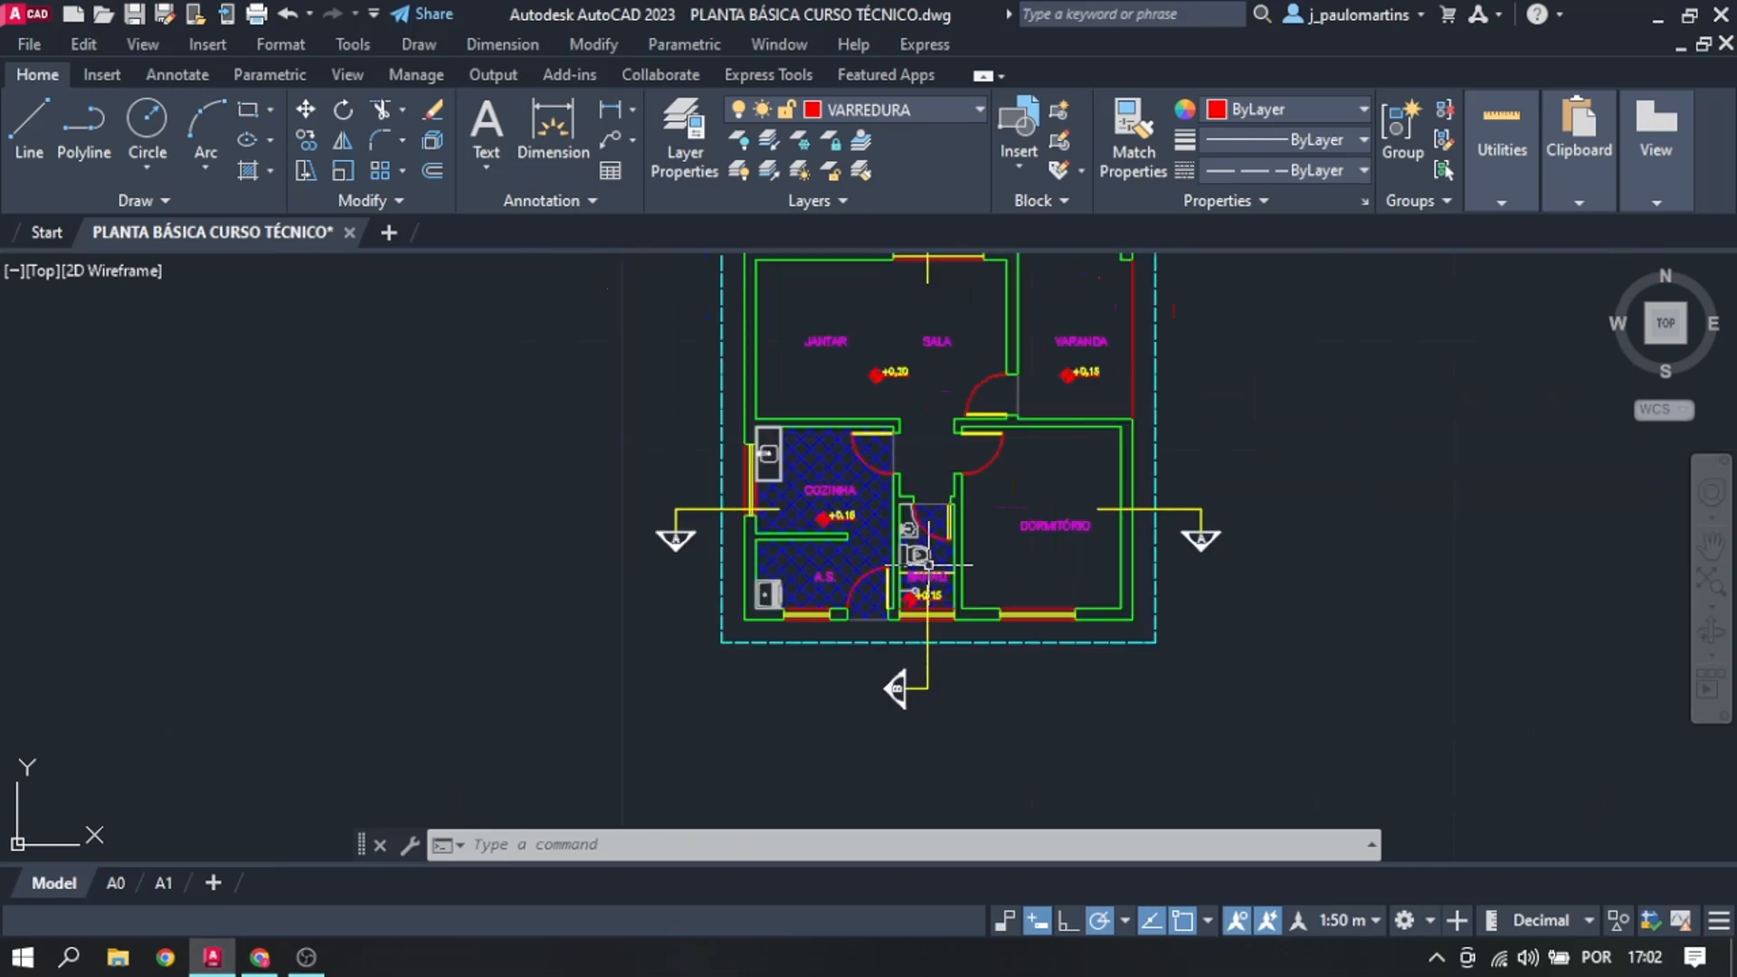
Step: Set the model space annotation scale to 1:100 m
{"action": "left_click", "coordinate": [1353, 922]}
{"action": "left_click", "coordinate": [1347, 925]}
{"action": "left_click", "coordinate": [1344, 921]}
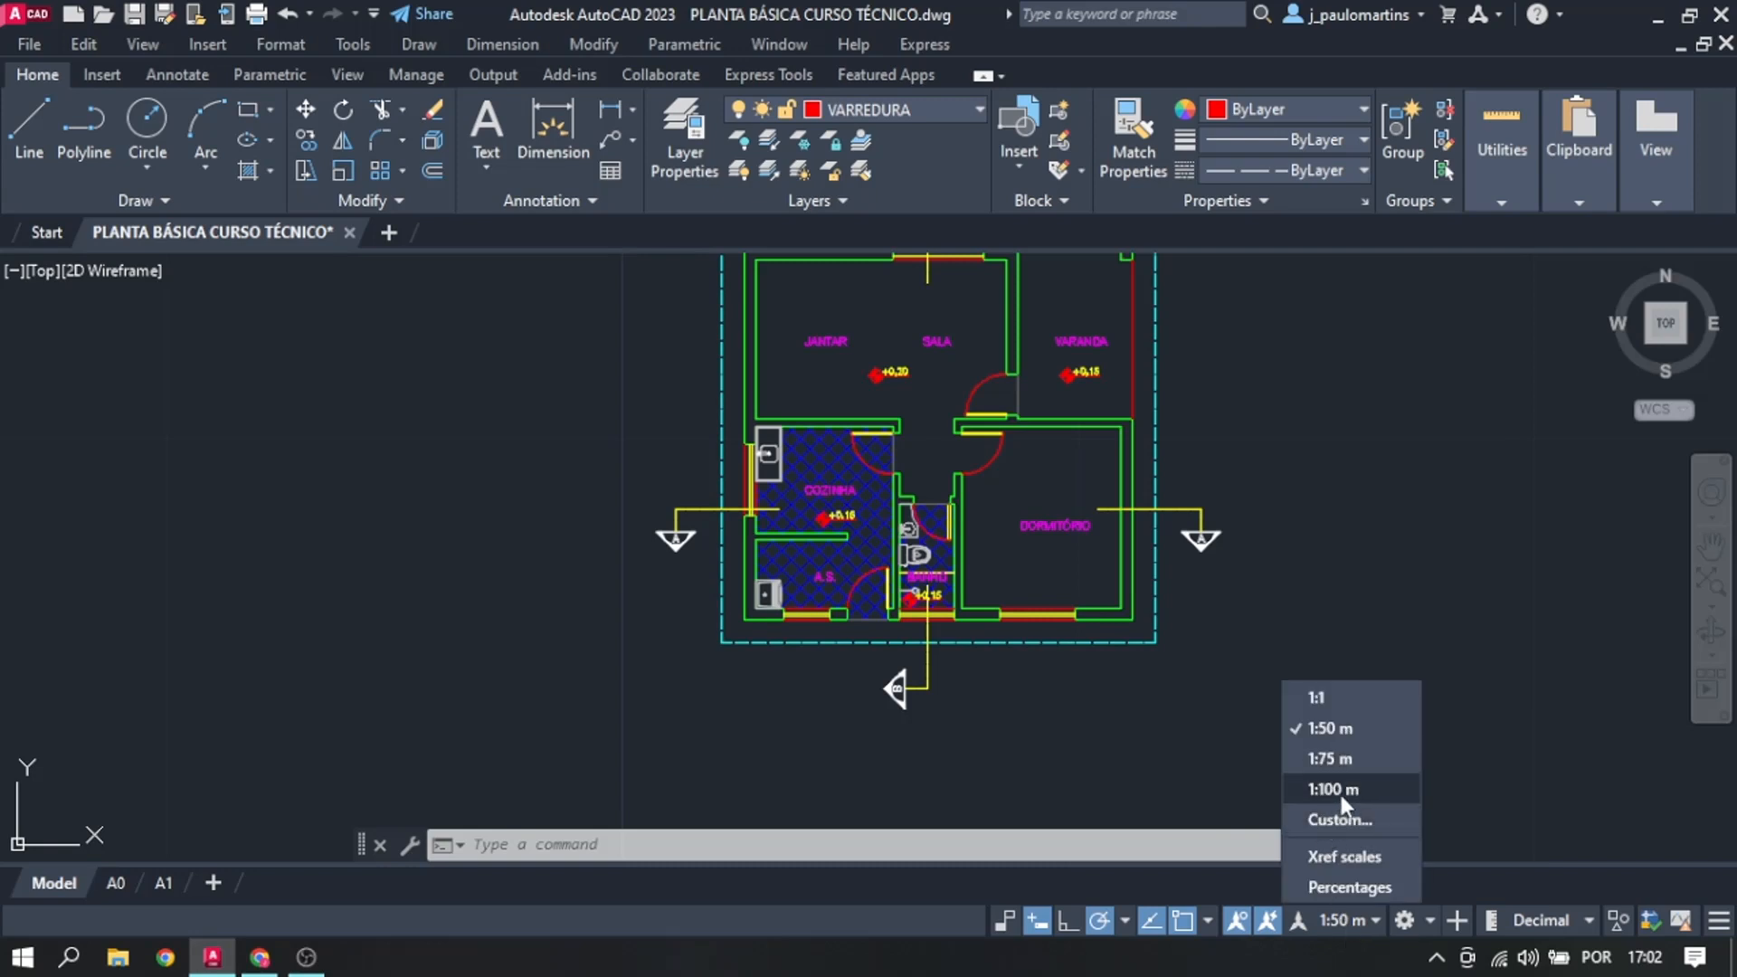
{"action": "left_click", "coordinate": [1341, 792]}
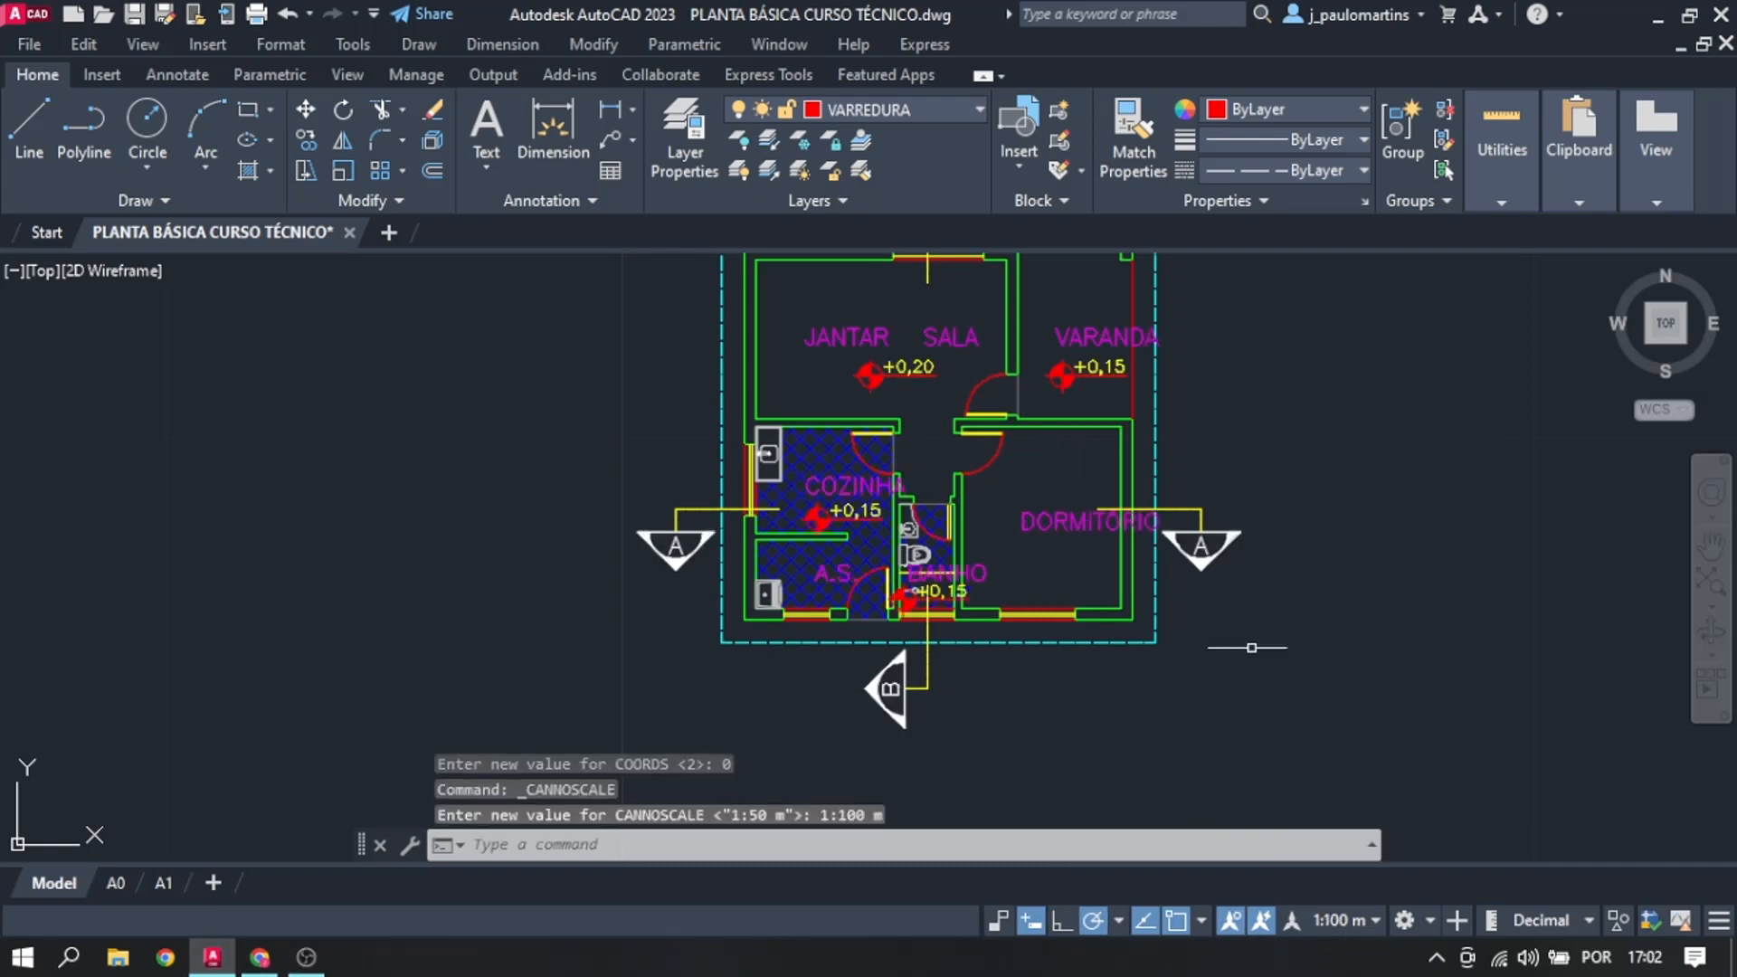
Step: Switch to the NBR 6492 PDF in Chrome, read section A.7 and Figure A.30 on drawing titles, and return to AutoCAD
{"action": "left_click", "coordinate": [259, 966]}
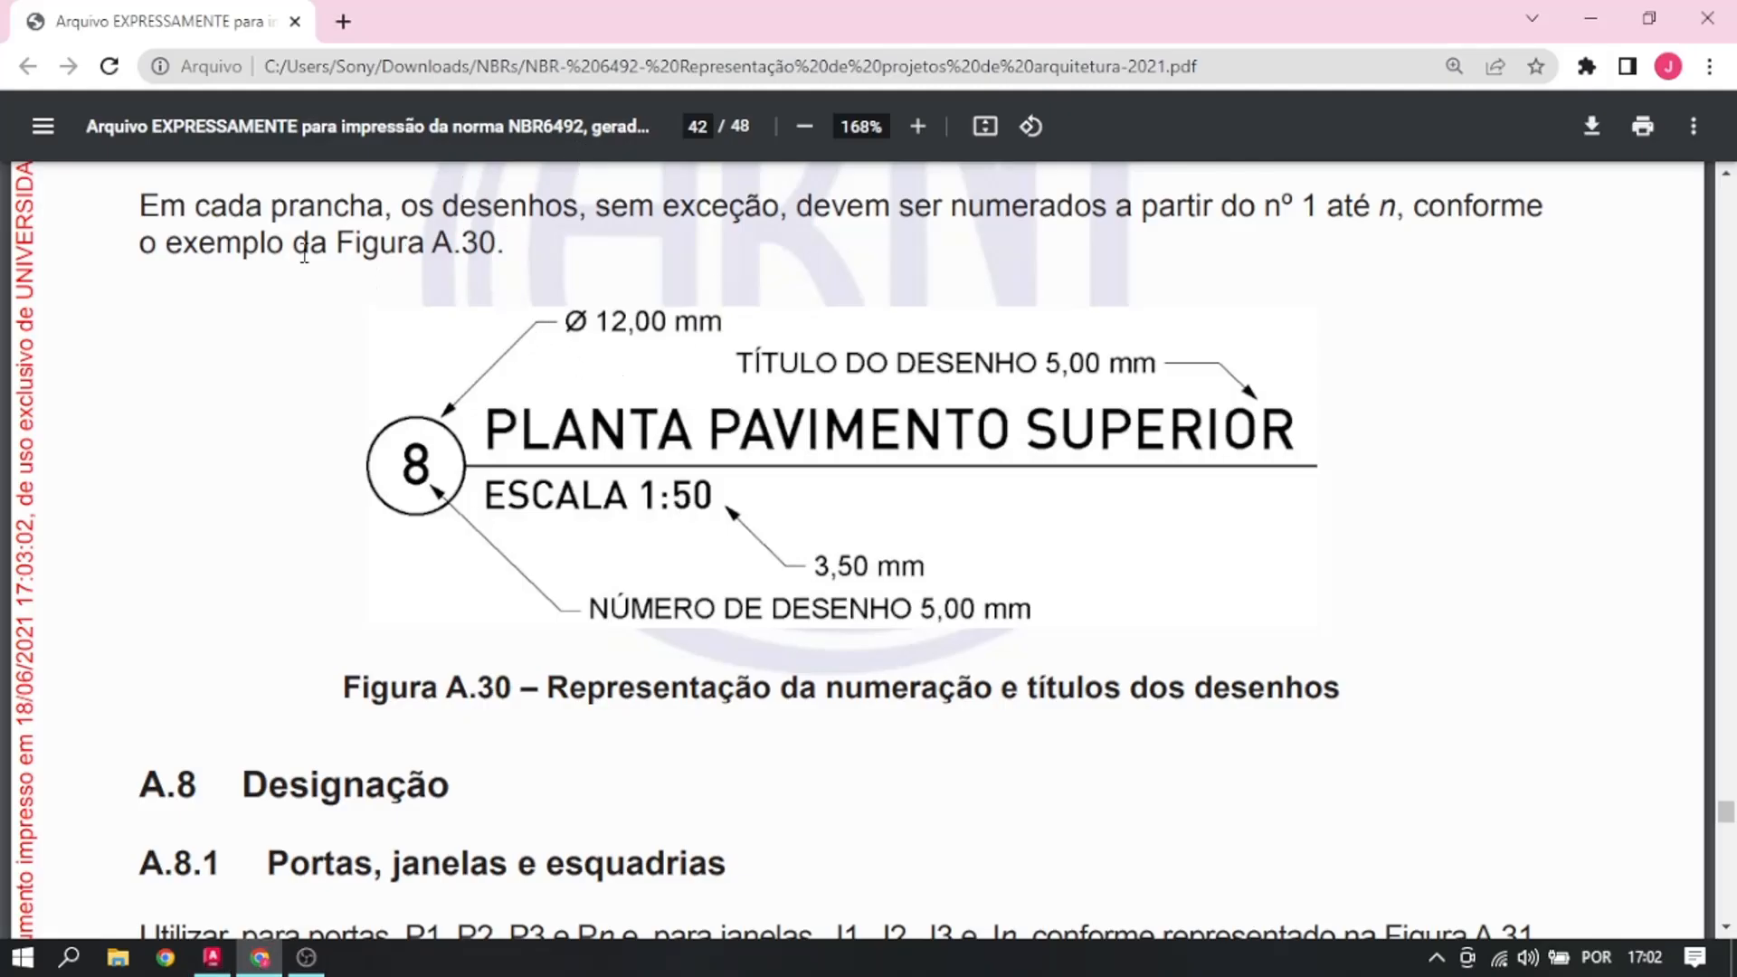
{"action": "scroll", "coordinate": [565, 445], "scroll_direction": "up", "scroll_amount": 1}
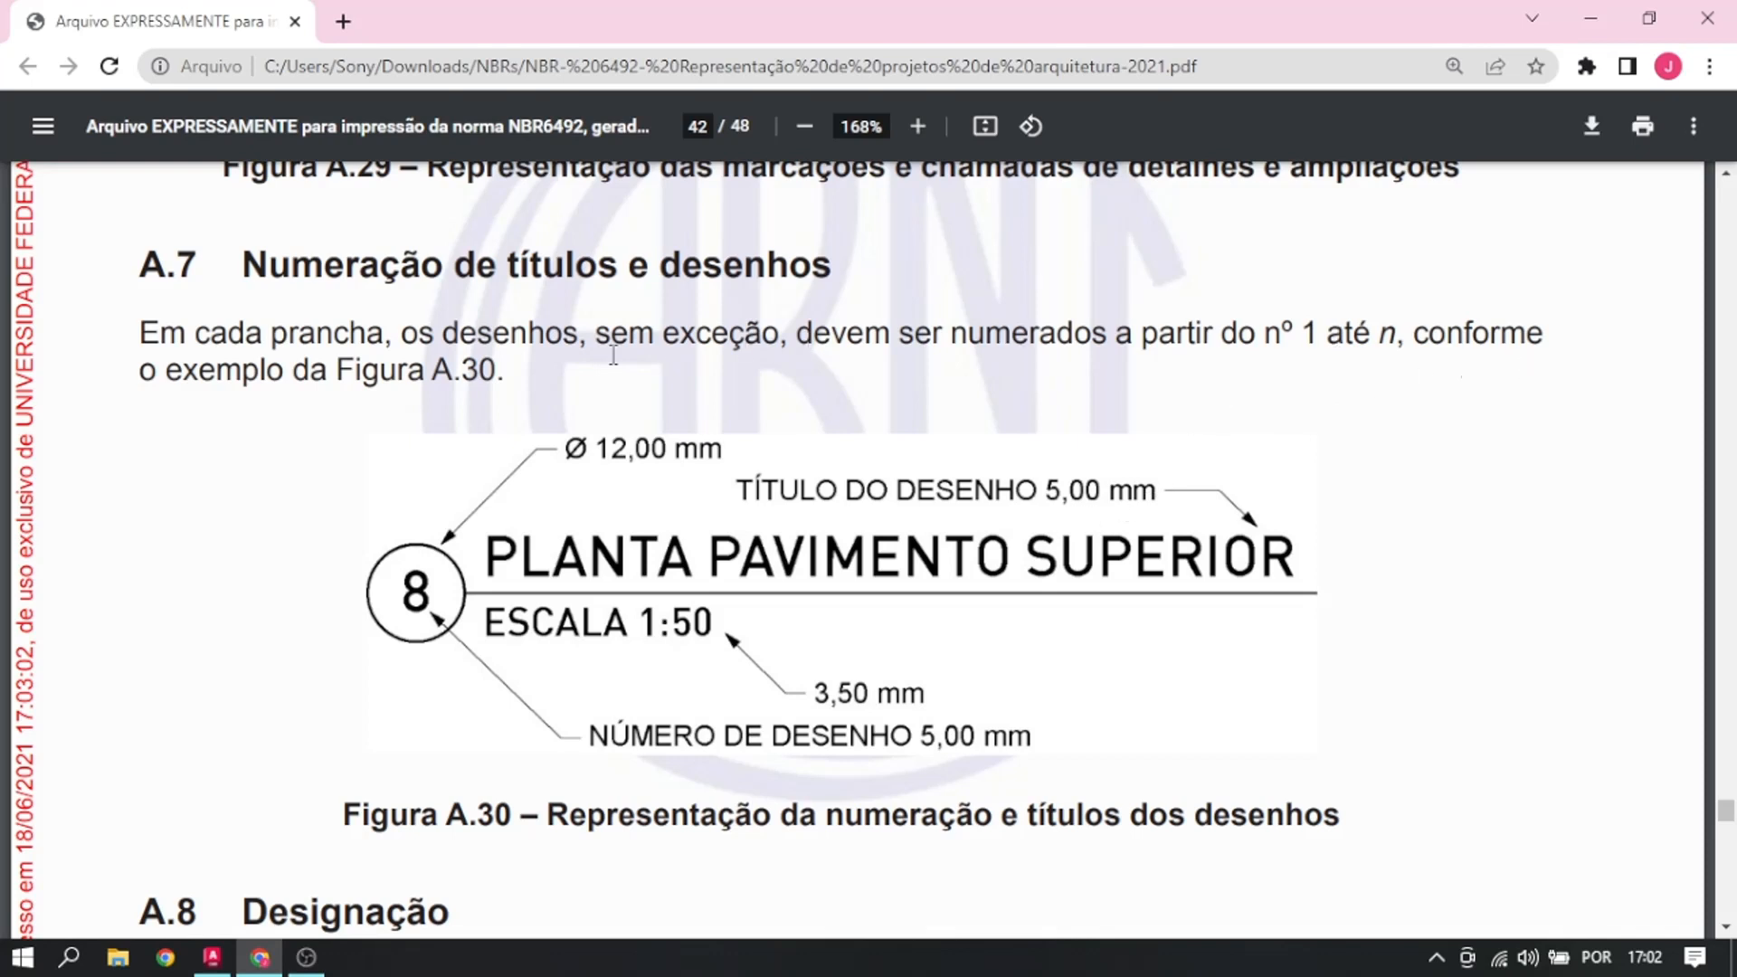
{"action": "scroll", "coordinate": [466, 534], "scroll_direction": "down", "scroll_amount": 1}
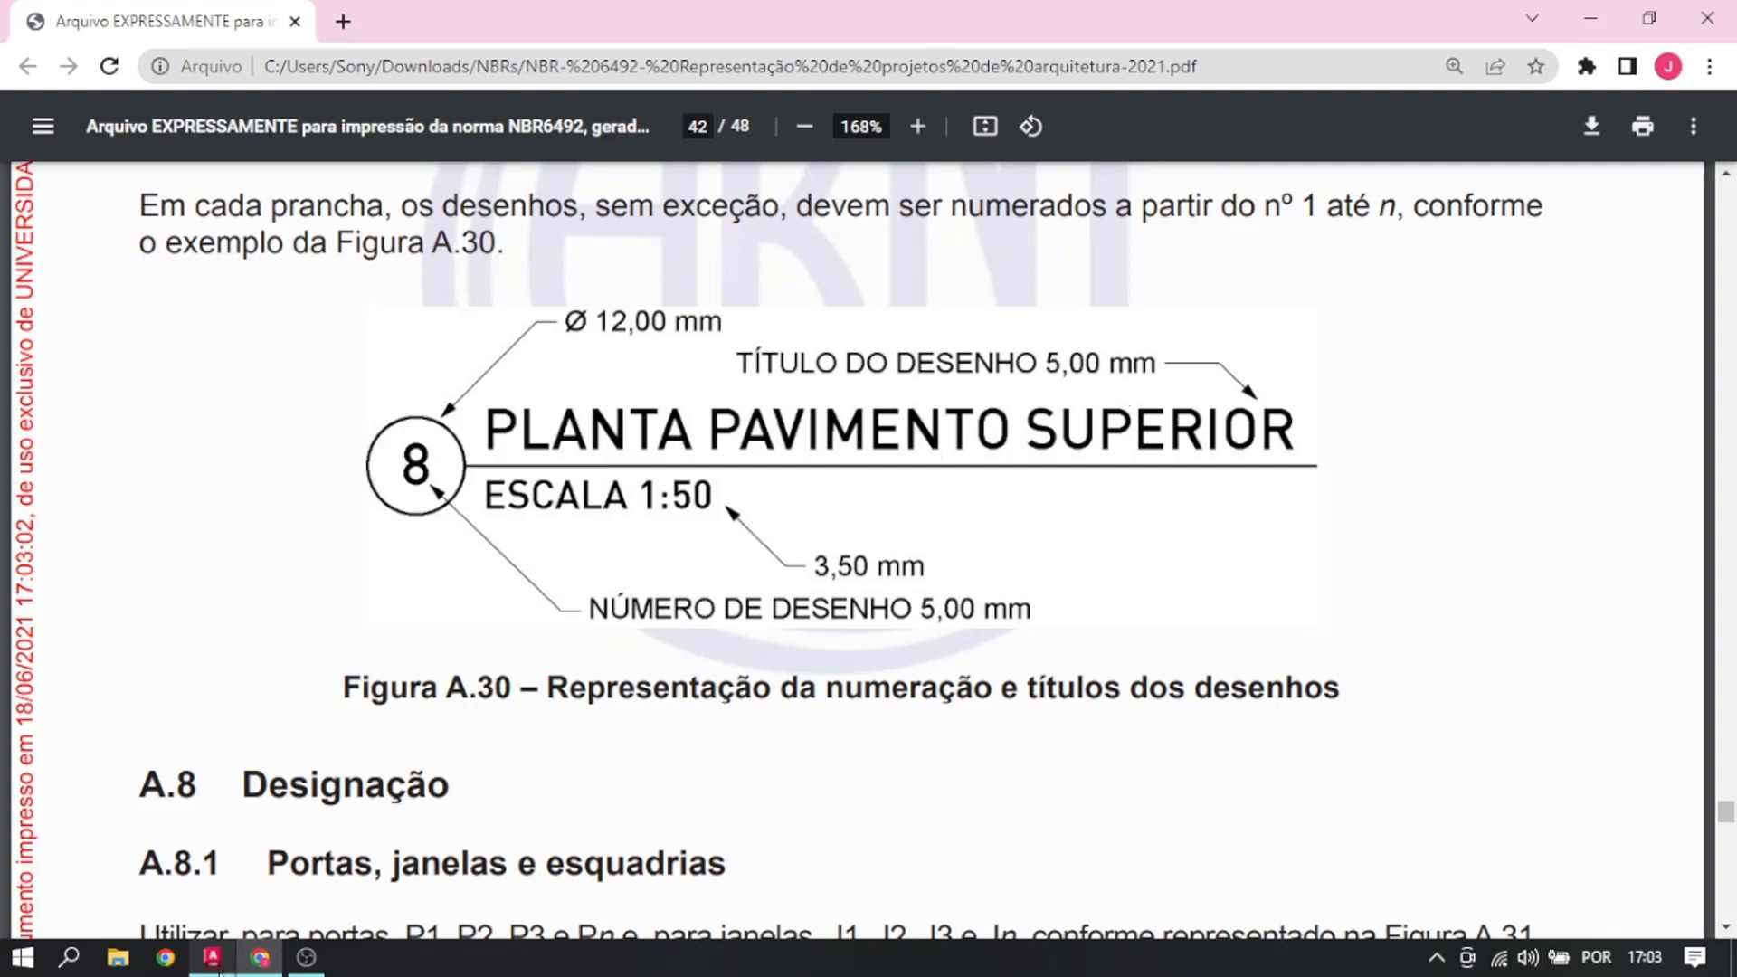
{"action": "left_click", "coordinate": [215, 961]}
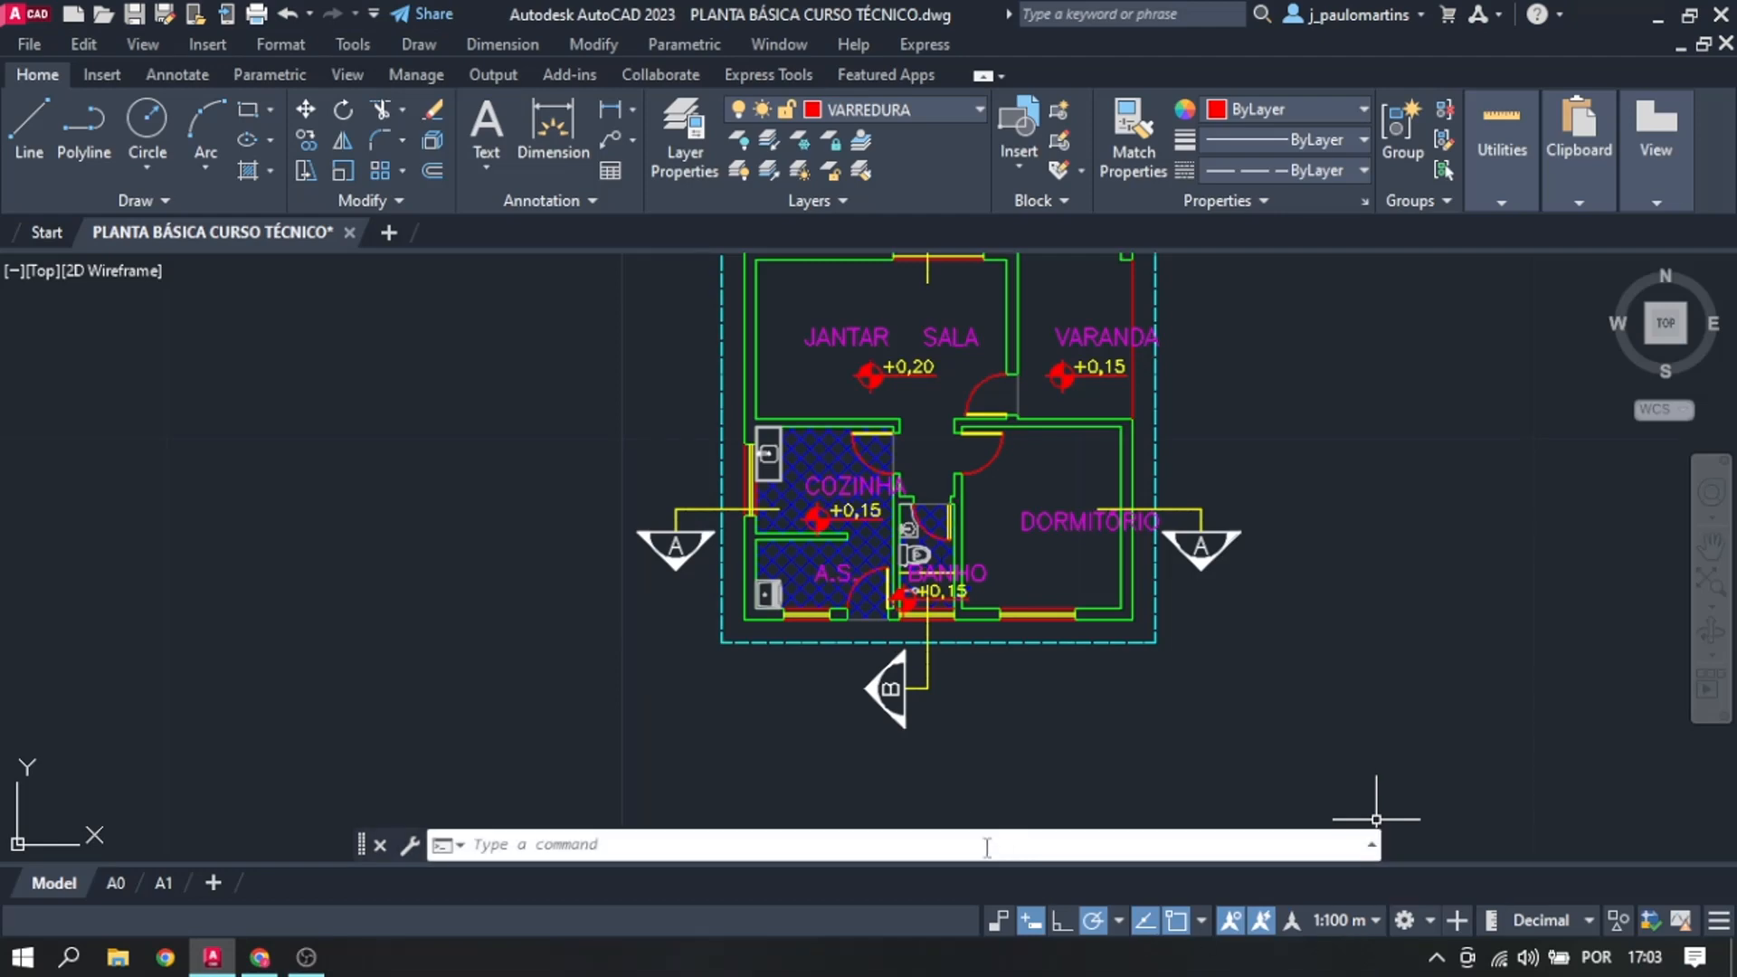
Step: Create a new layer named SÍMBOLO-TÍTULO-TX
{"action": "scroll", "coordinate": [821, 338], "scroll_direction": "up", "scroll_amount": 6}
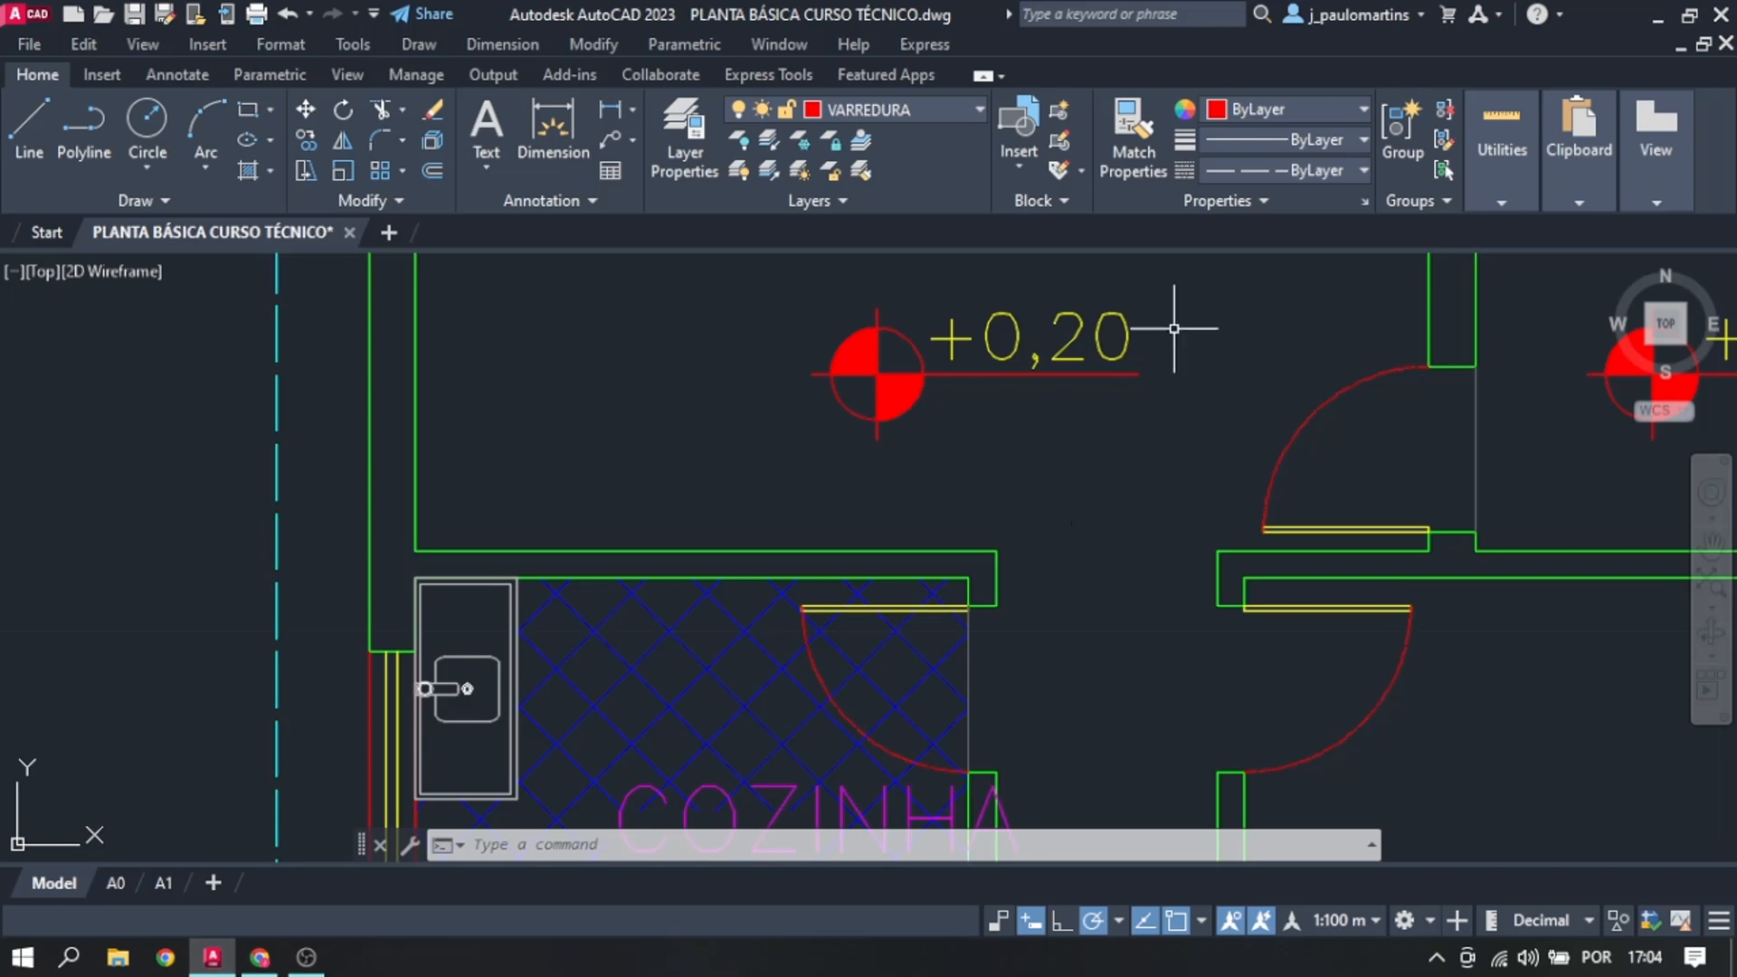
{"action": "scroll", "coordinate": [1176, 330], "scroll_direction": "down", "scroll_amount": 6}
{"action": "scroll", "coordinate": [1215, 590], "scroll_direction": "up", "scroll_amount": 2}
{"action": "scroll", "coordinate": [1216, 590], "scroll_direction": "up", "scroll_amount": 2}
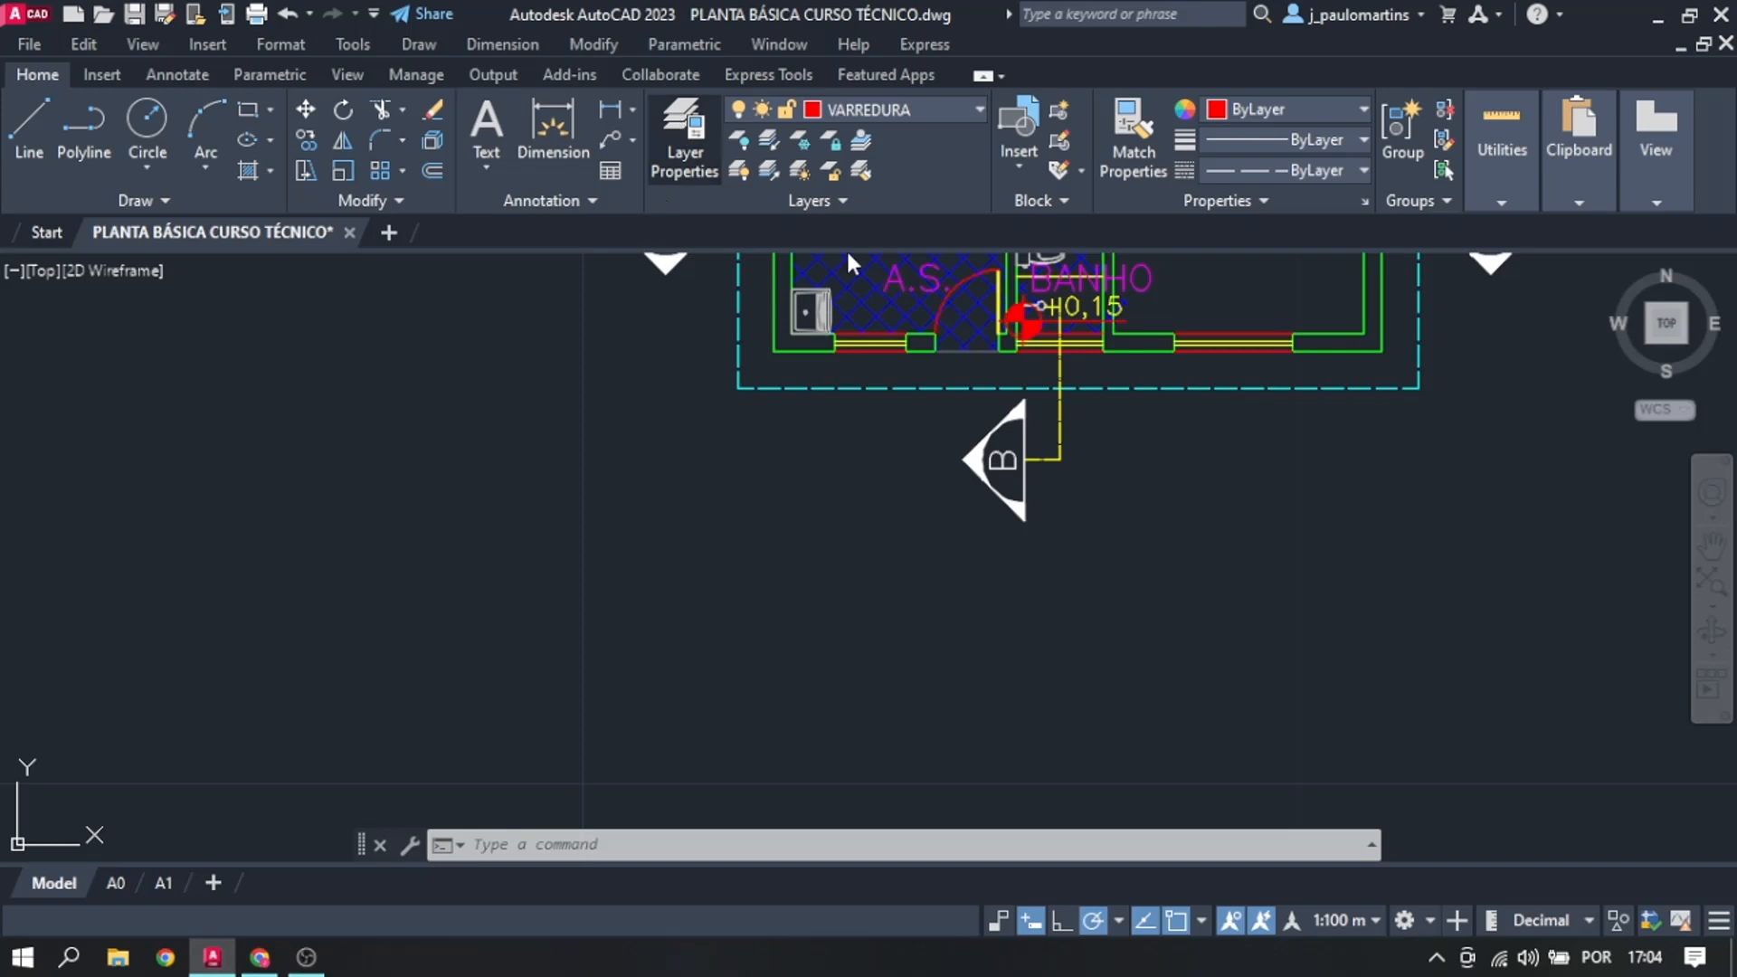
{"action": "left_click", "coordinate": [684, 132]}
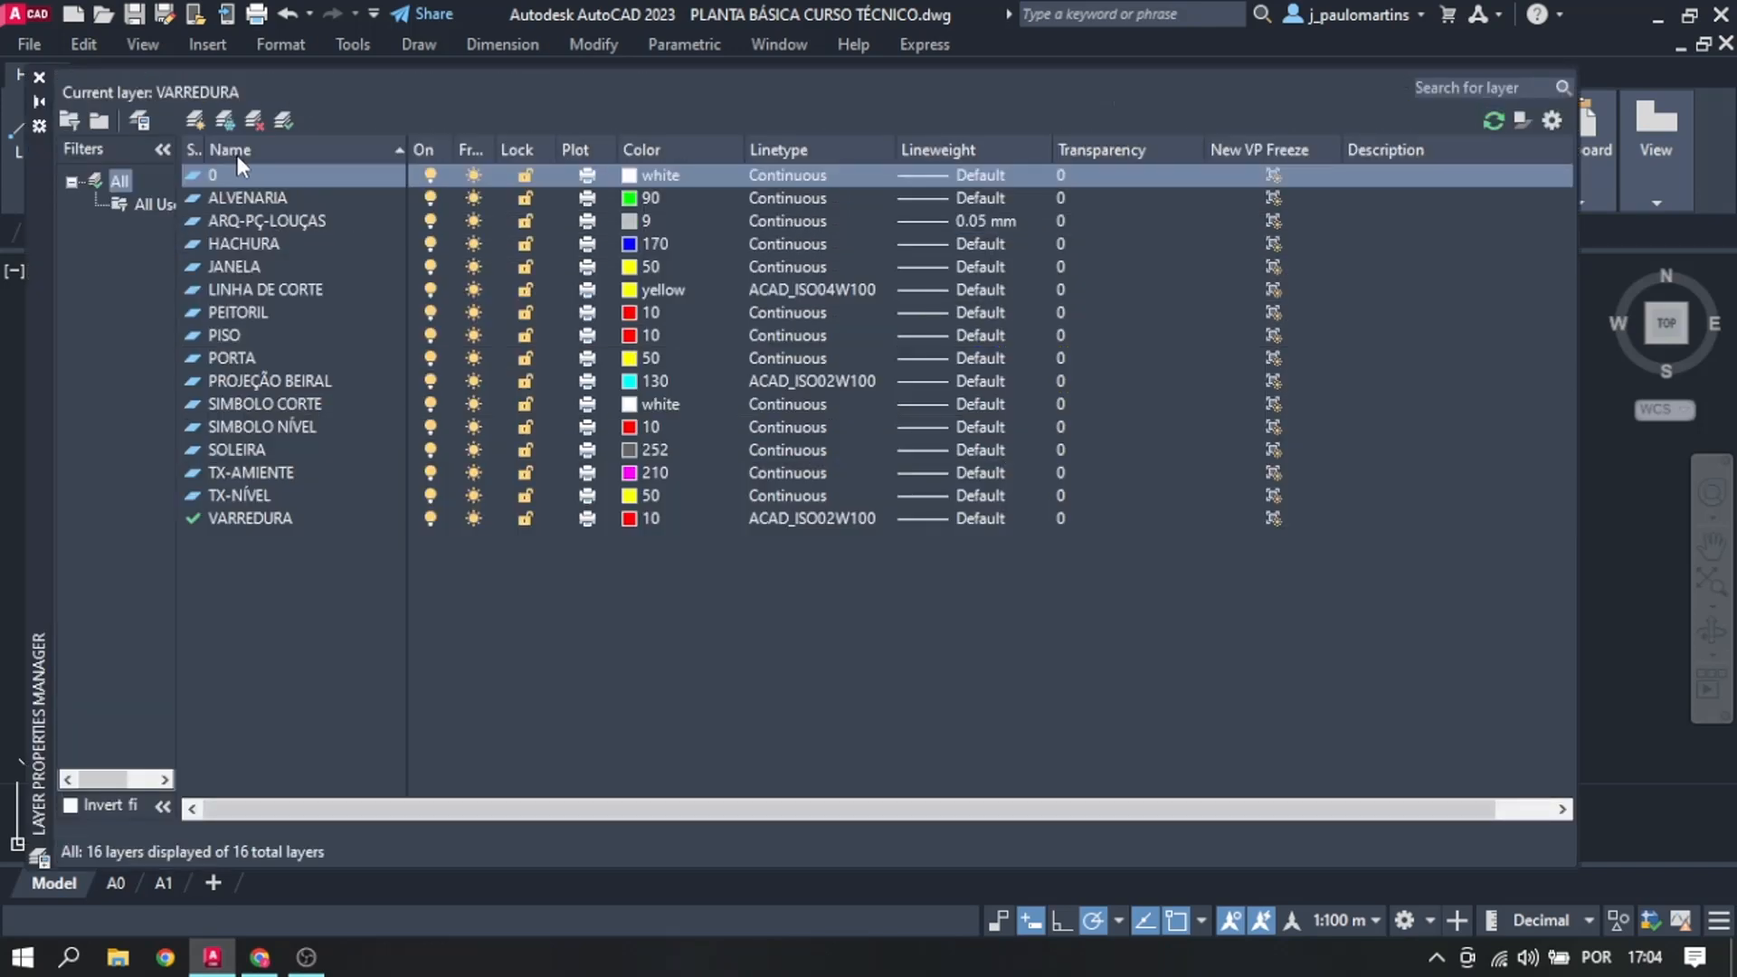
{"action": "left_click", "coordinate": [193, 119]}
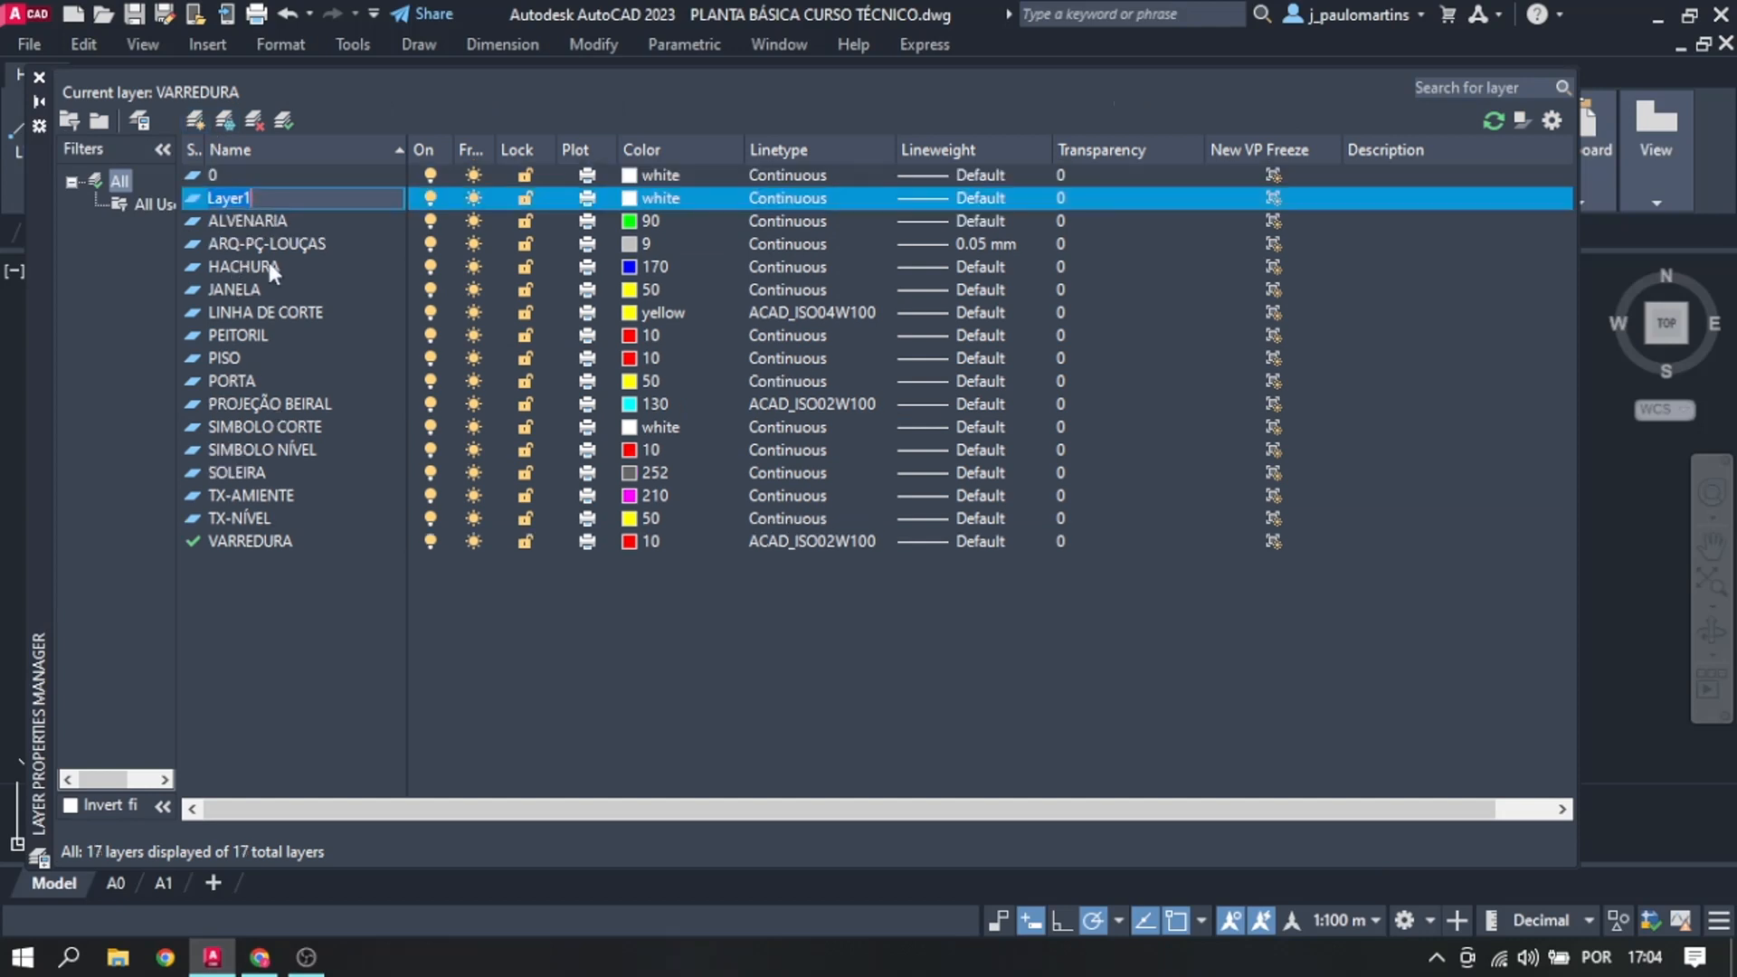
{"action": "type", "text": "si"}
{"action": "type", "text": "SI"}
{"action": "key", "text": "BackSpace"}
{"action": "type", "text": "ÍMBO"}
{"action": "type", "text": "LO-TI"}
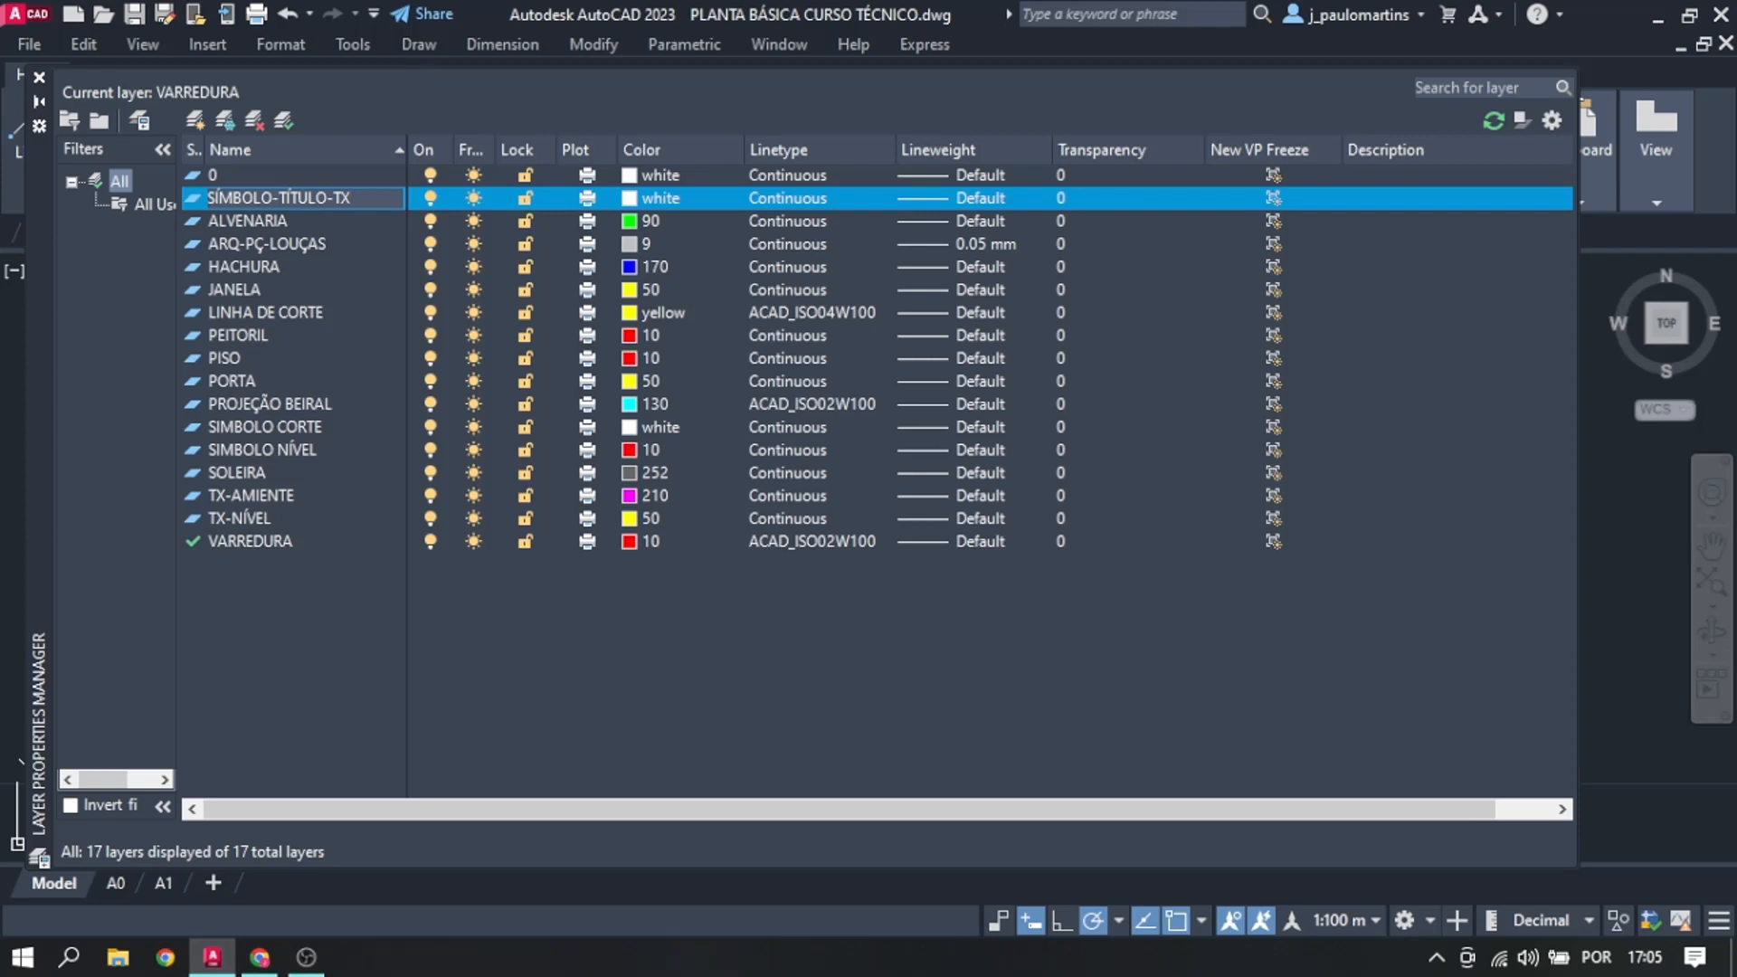
{"action": "key", "text": "Return"}
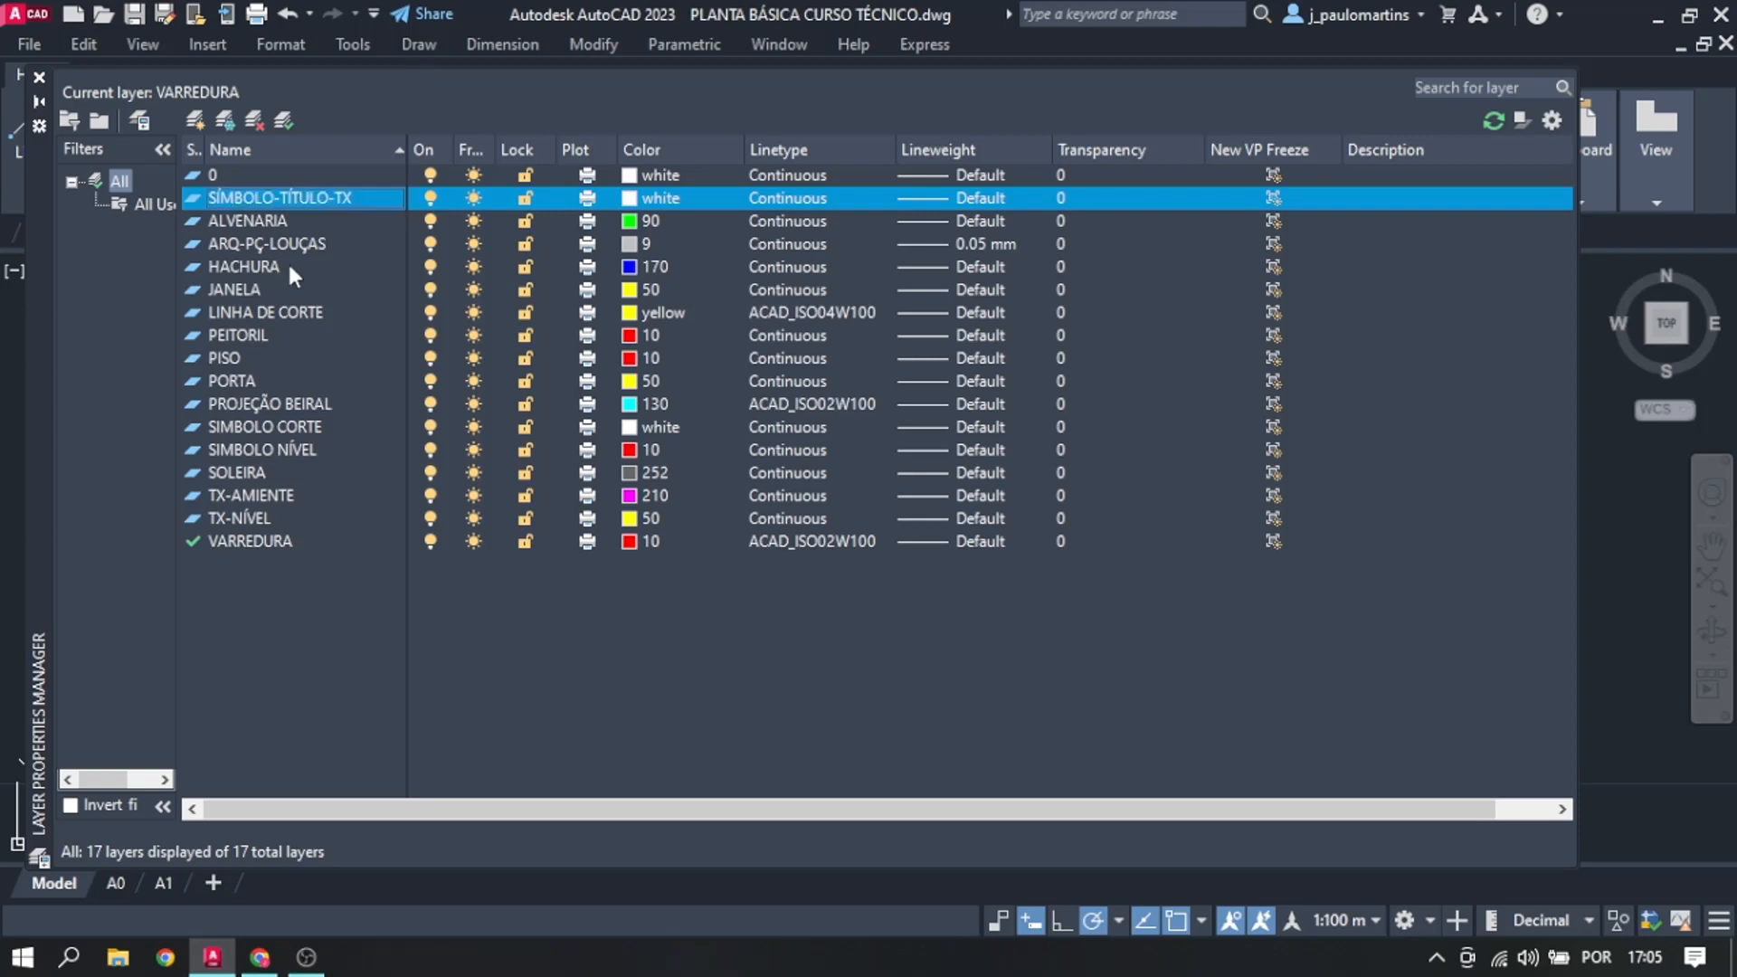
Step: Keep the SÍMBOLO-TÍTULO-TX layer's color white and make it the current layer
{"action": "left_click", "coordinate": [629, 198]}
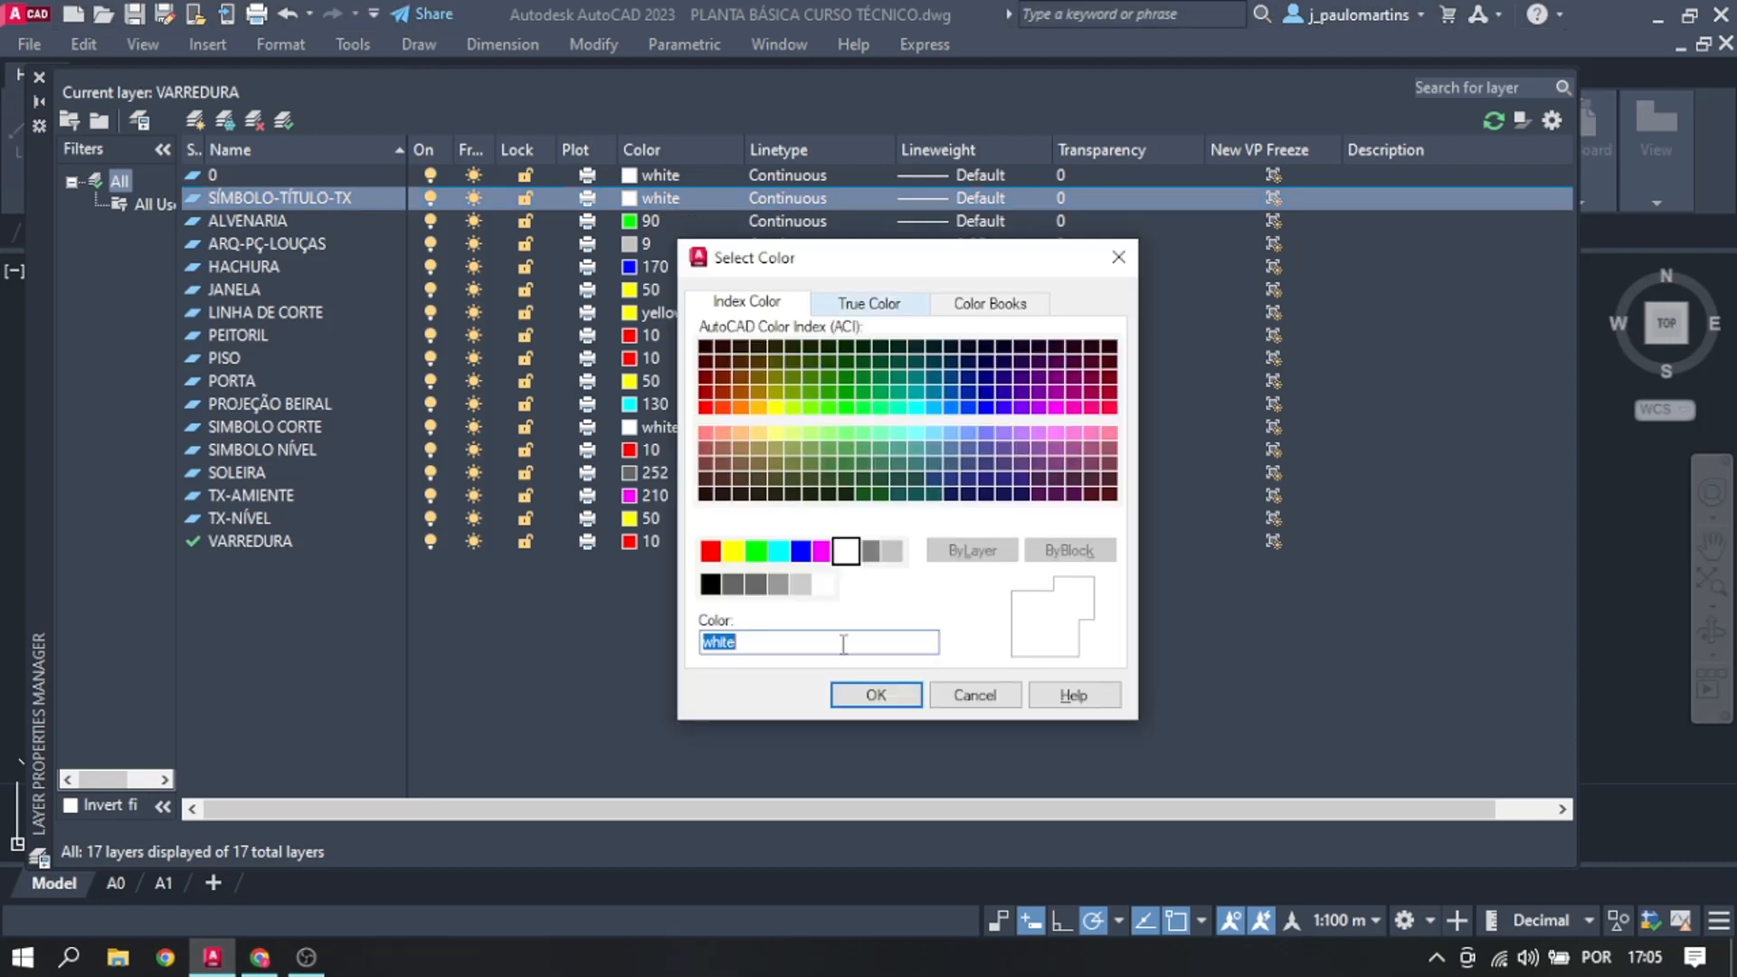
{"action": "left_click", "coordinate": [876, 695]}
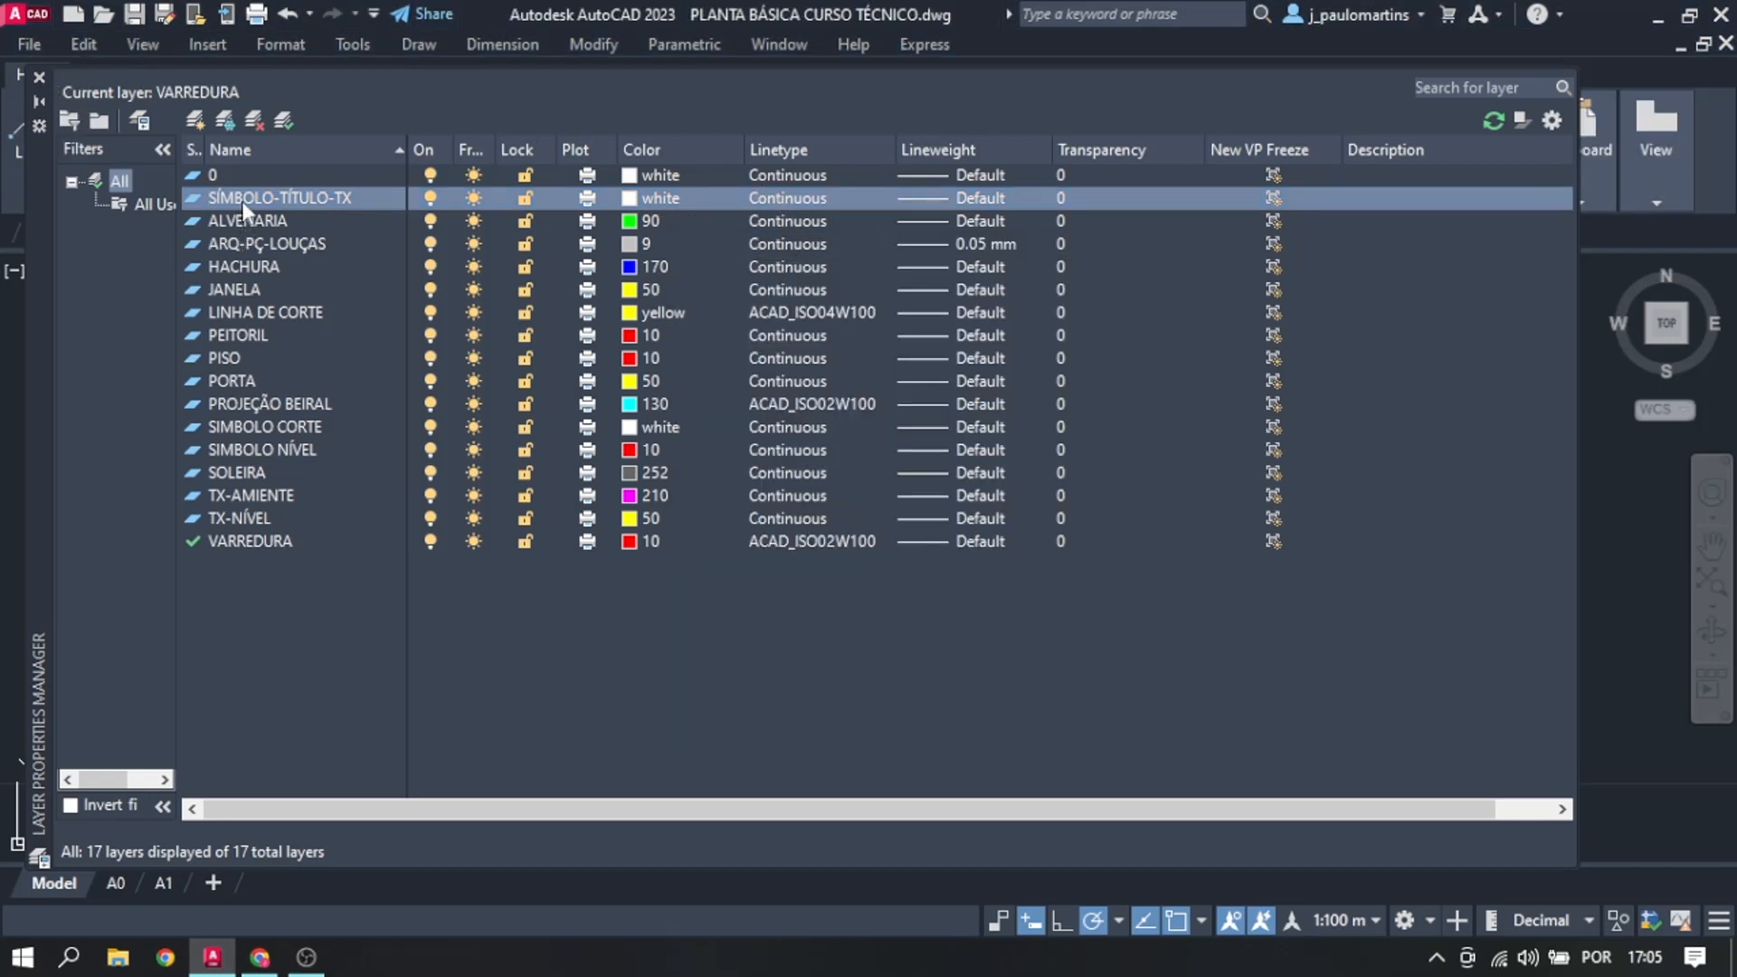
{"action": "double_click", "coordinate": [316, 198]}
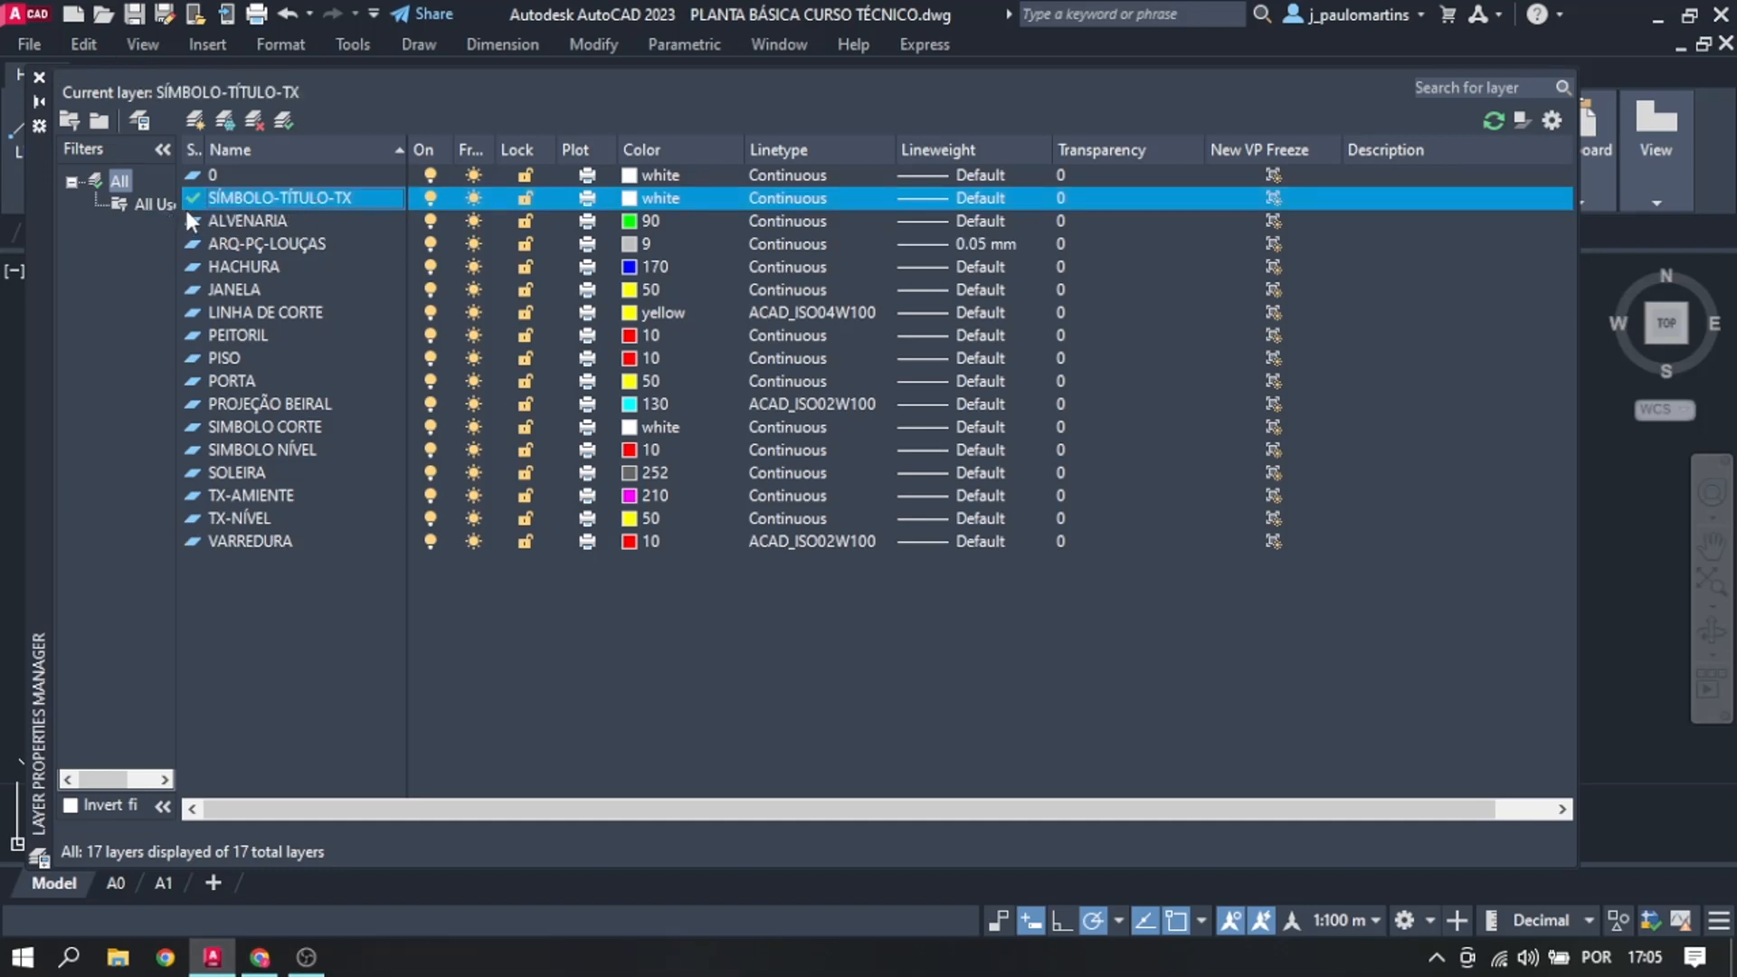
{"action": "left_click", "coordinate": [39, 76]}
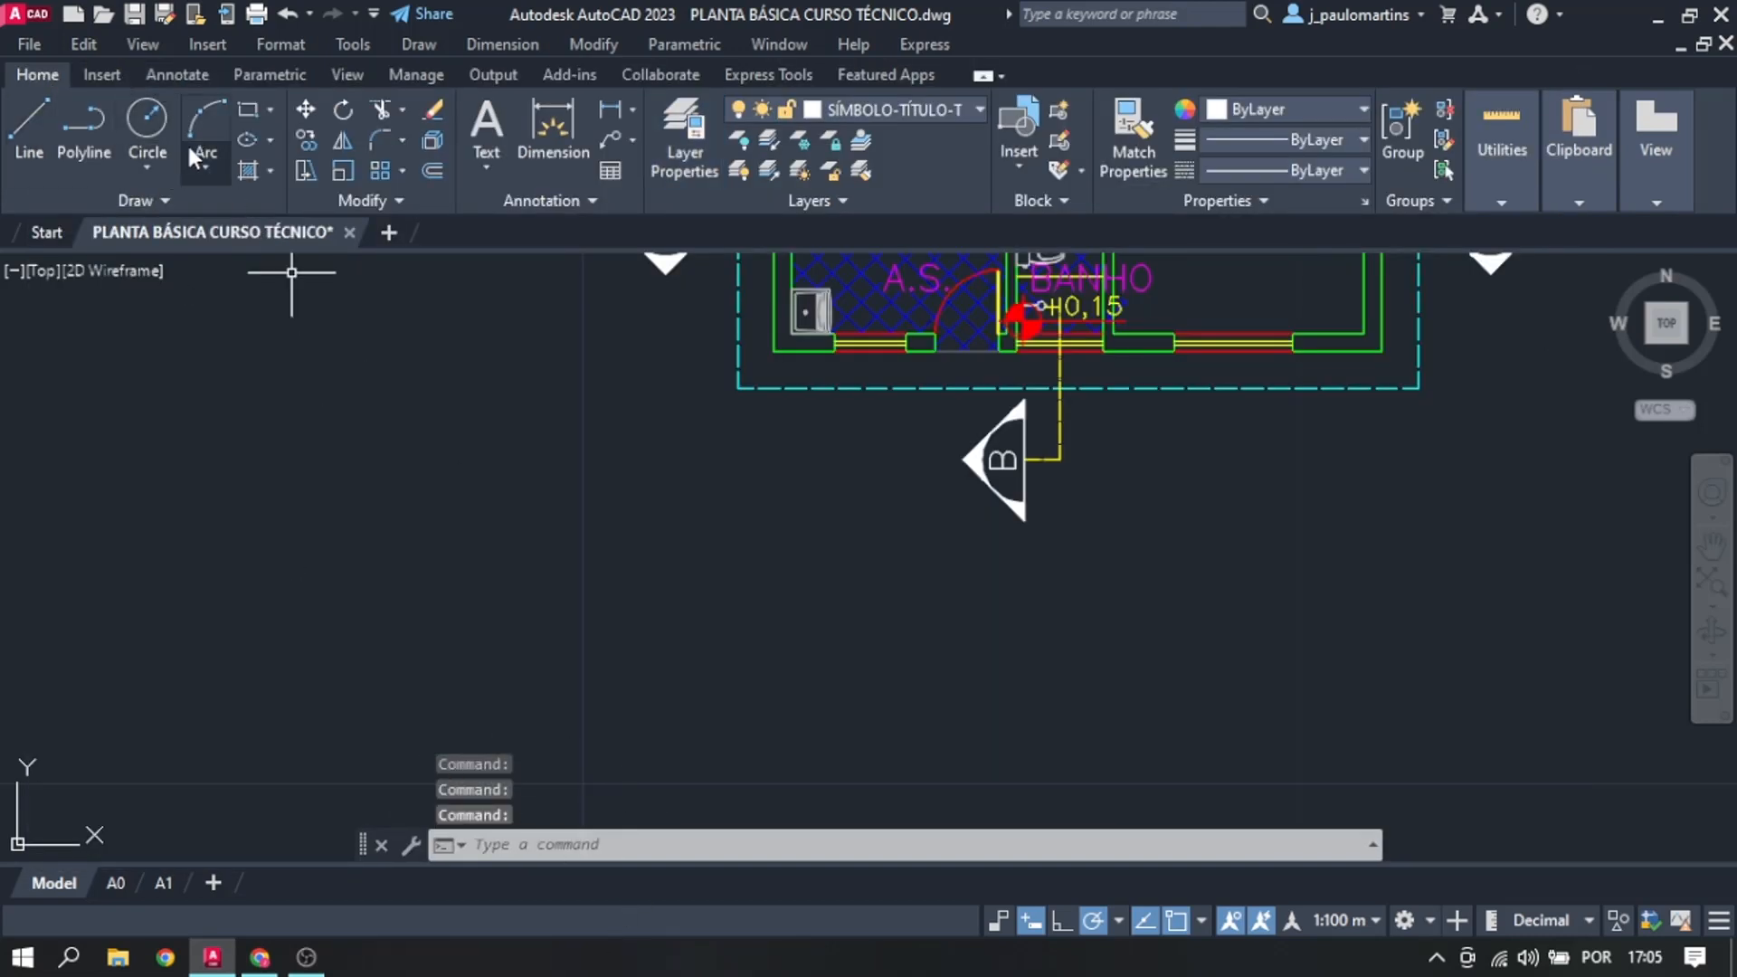
Step: Look up the title symbol's circle diameter in Figure A.30 of the PDF in Chrome and return to AutoCAD
{"action": "left_click", "coordinate": [149, 168]}
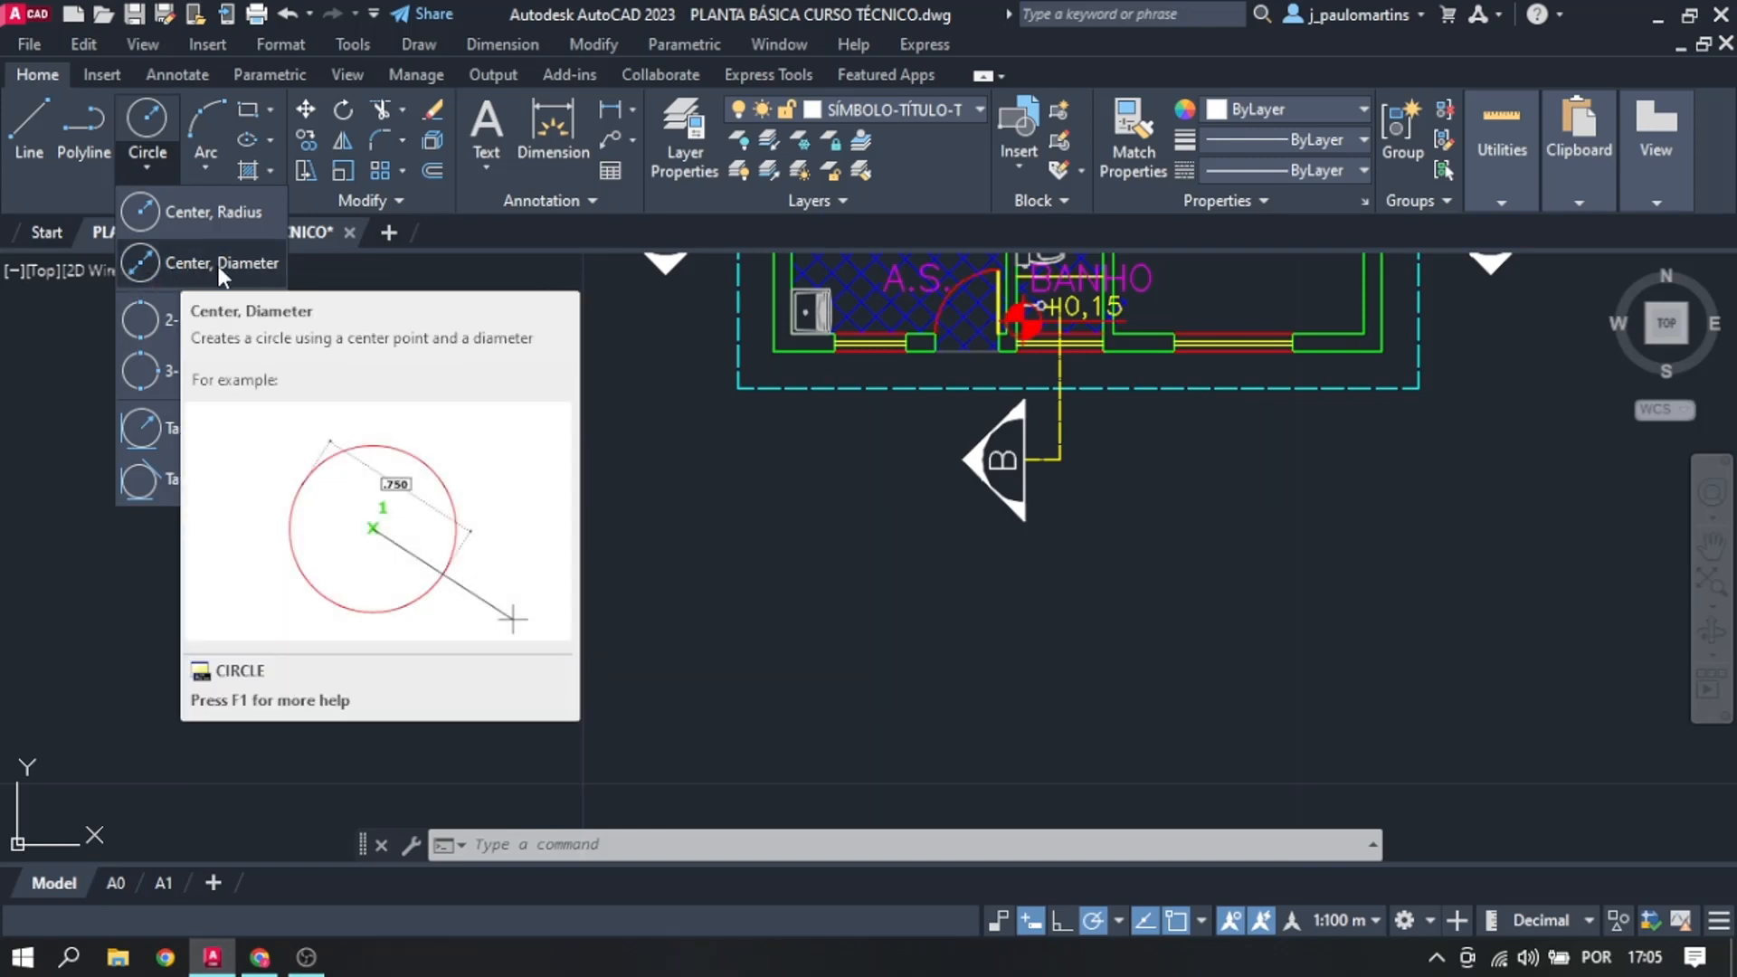
{"action": "left_click", "coordinate": [260, 957]}
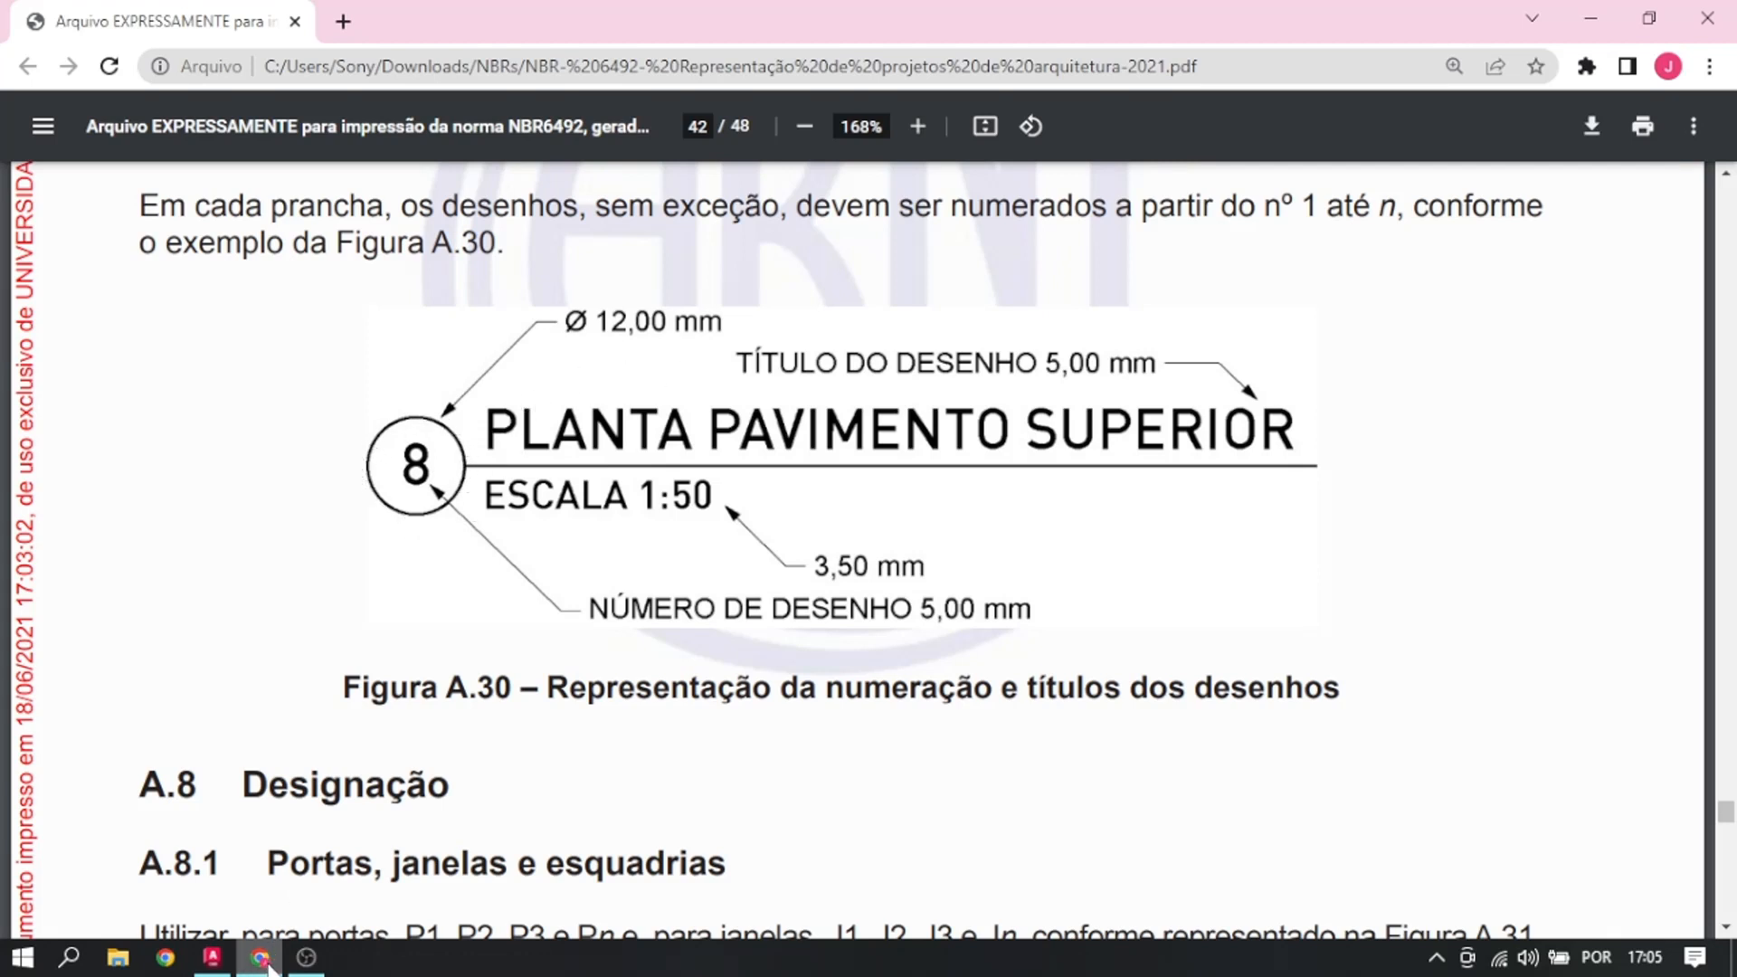
{"action": "left_click", "coordinate": [208, 961]}
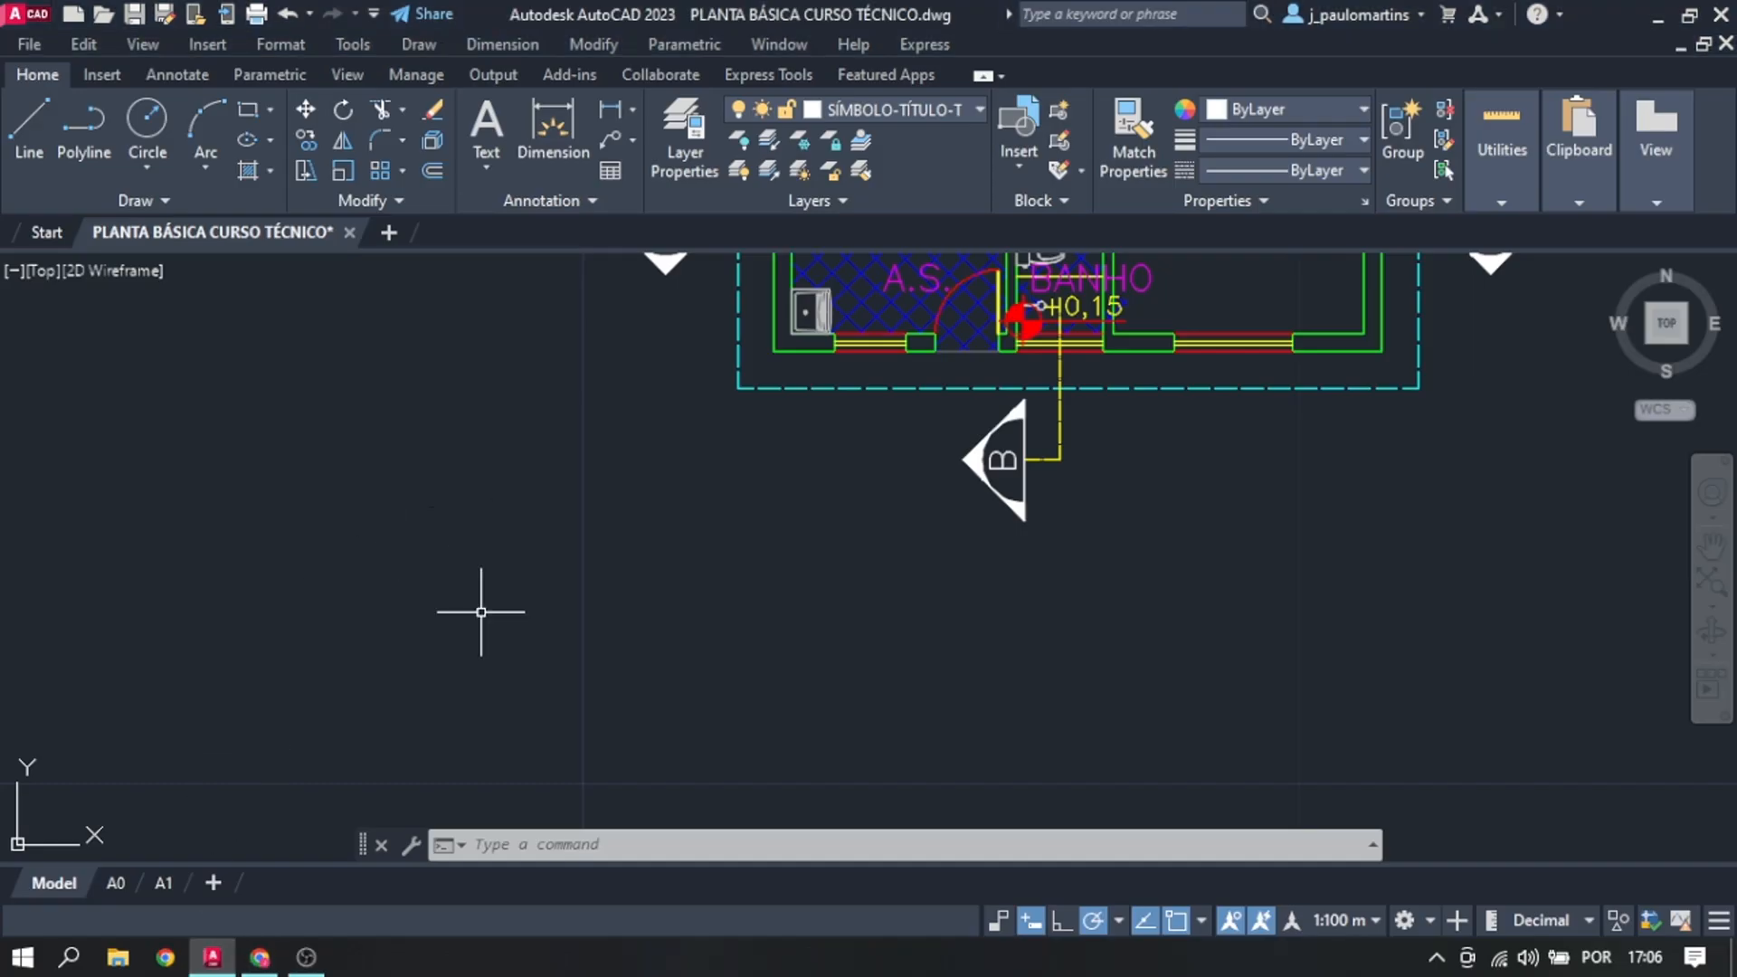
Step: Draw a circle with a diameter of 1.2 in the empty area below and left of the floor plan
{"action": "left_click", "coordinate": [149, 166]}
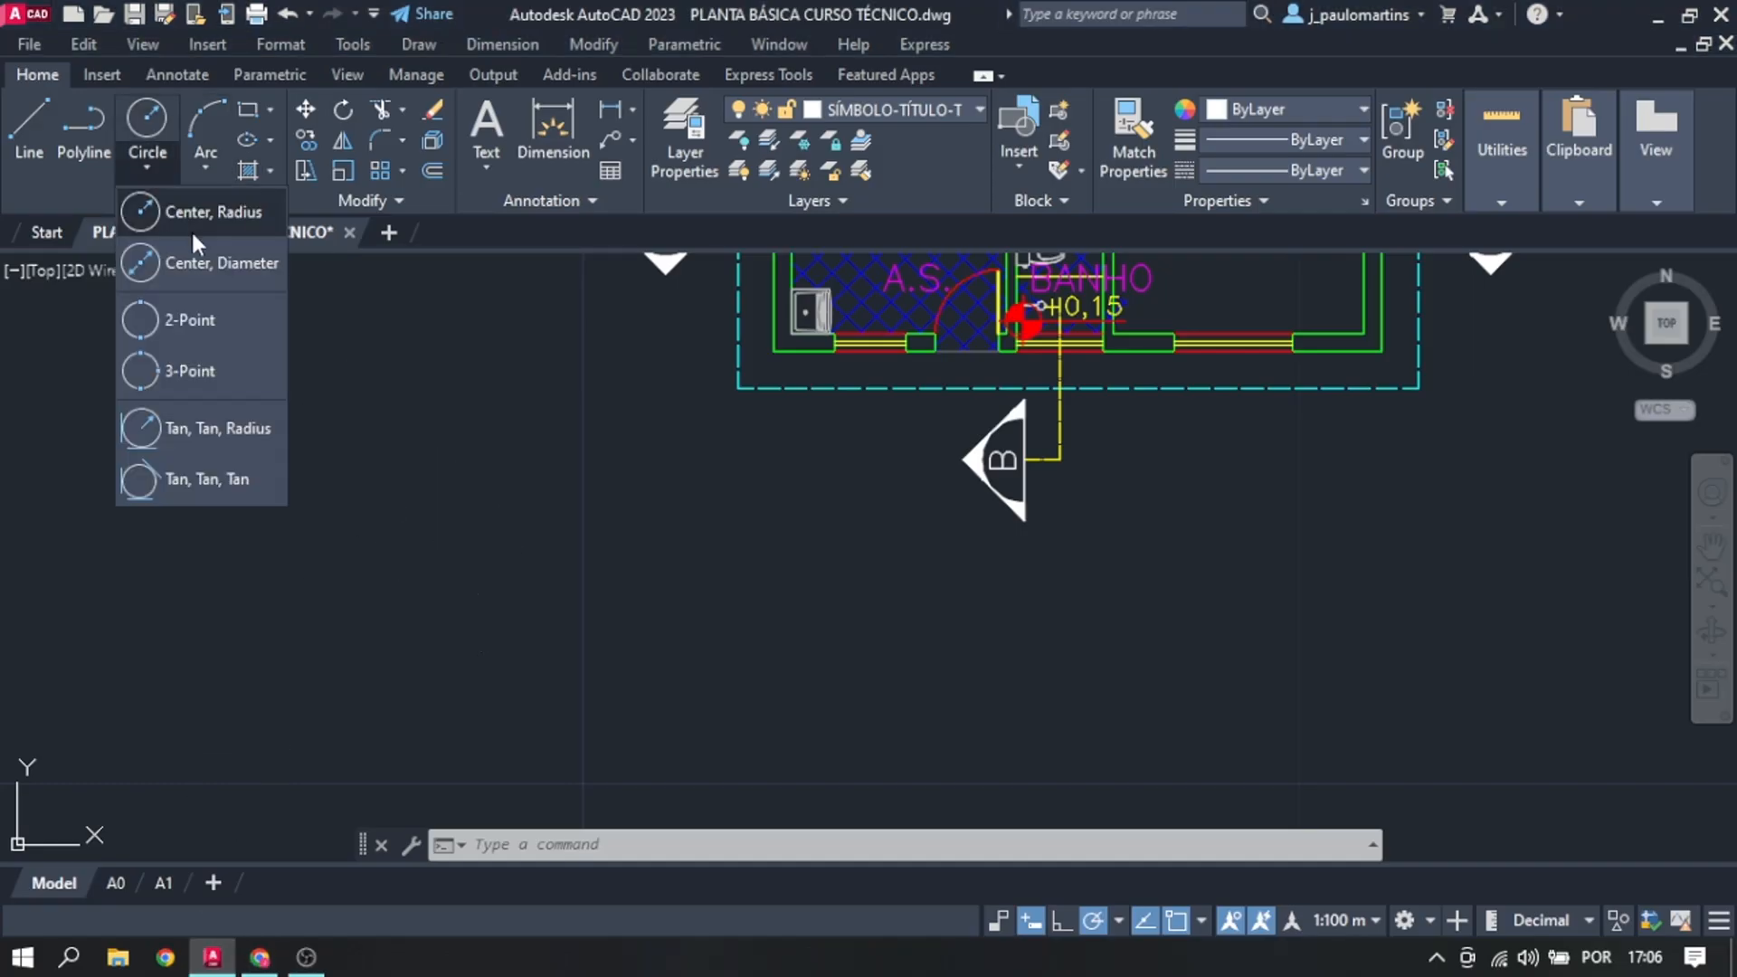
{"action": "left_click", "coordinate": [217, 262]}
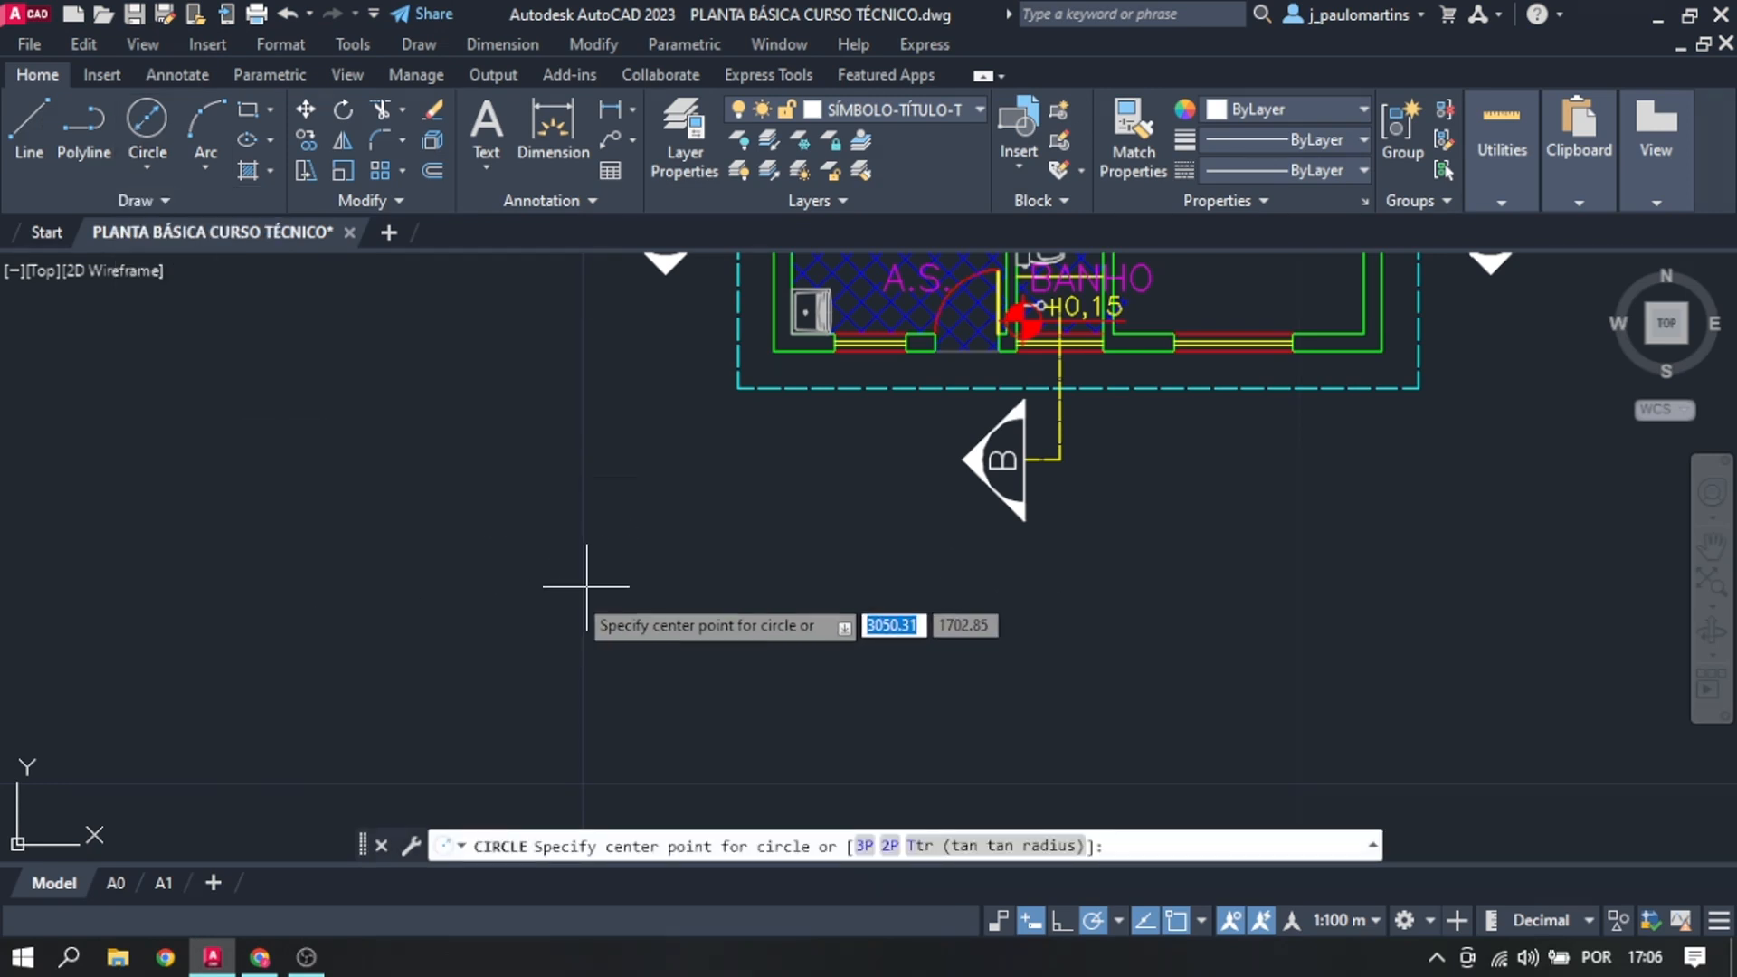
{"action": "left_click", "coordinate": [543, 585]}
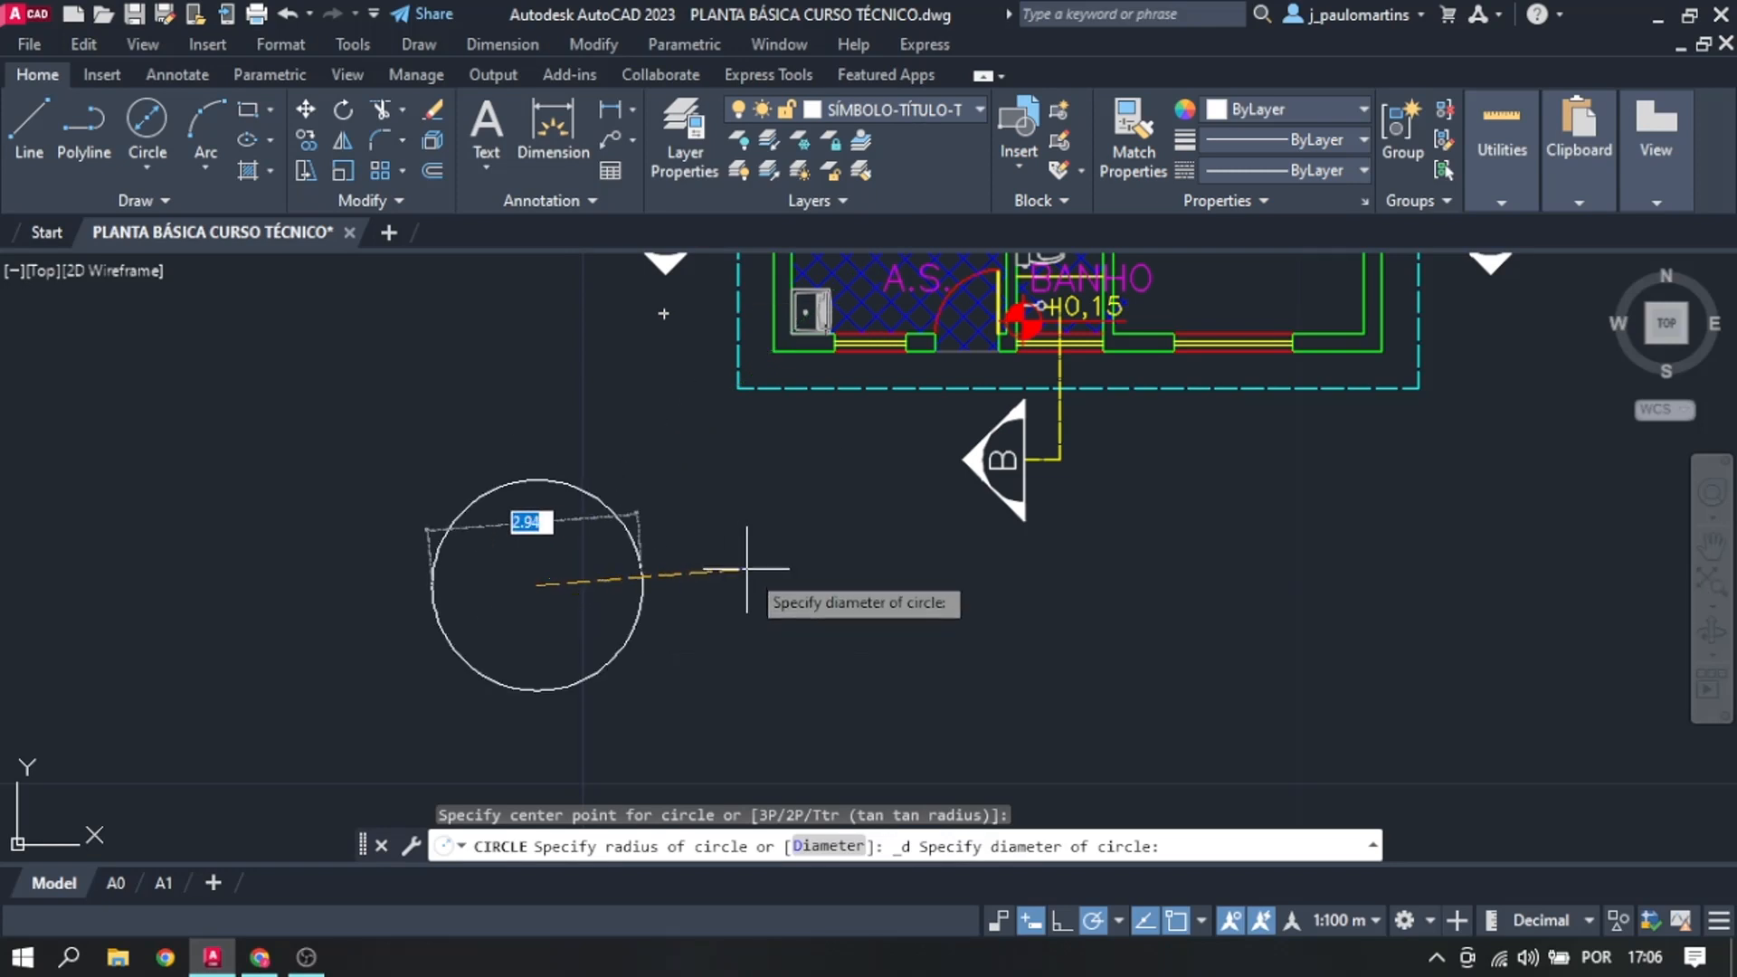
{"action": "type", "text": "1.2"}
{"action": "key", "text": "Return"}
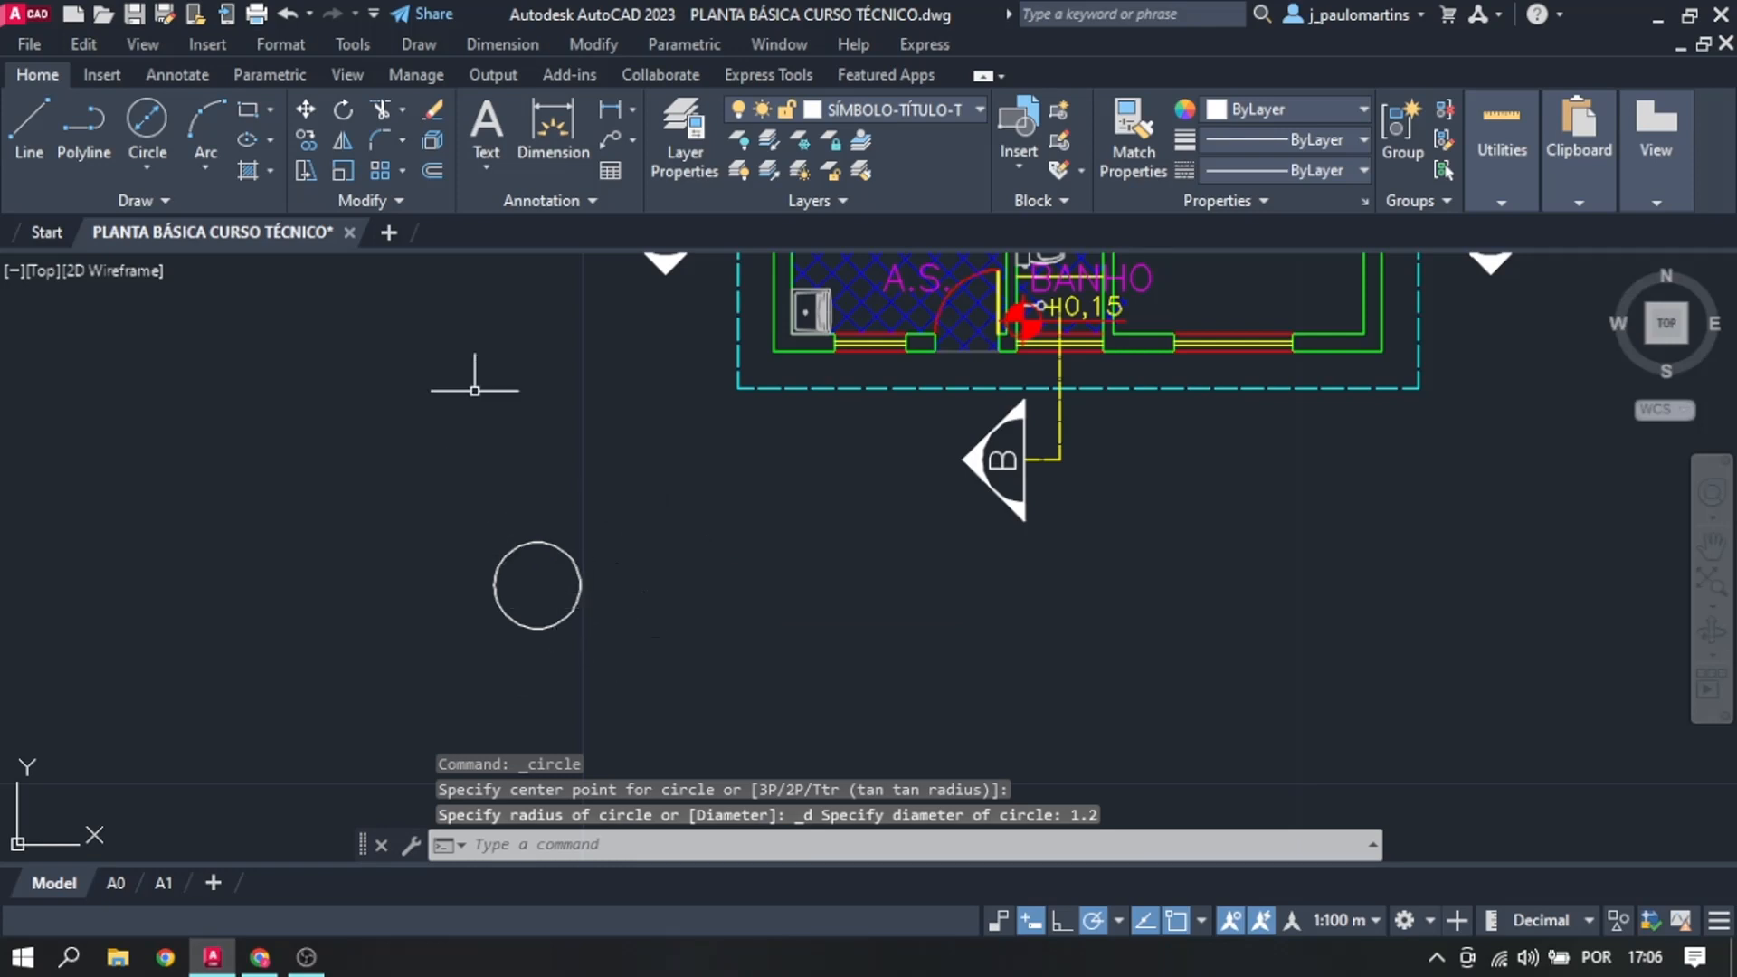
Step: Check Figure A.30 in Chrome, return to AutoCAD and draw a horizontal line from the circle's right quadrant to just past the section B marker
{"action": "left_click", "coordinate": [260, 961]}
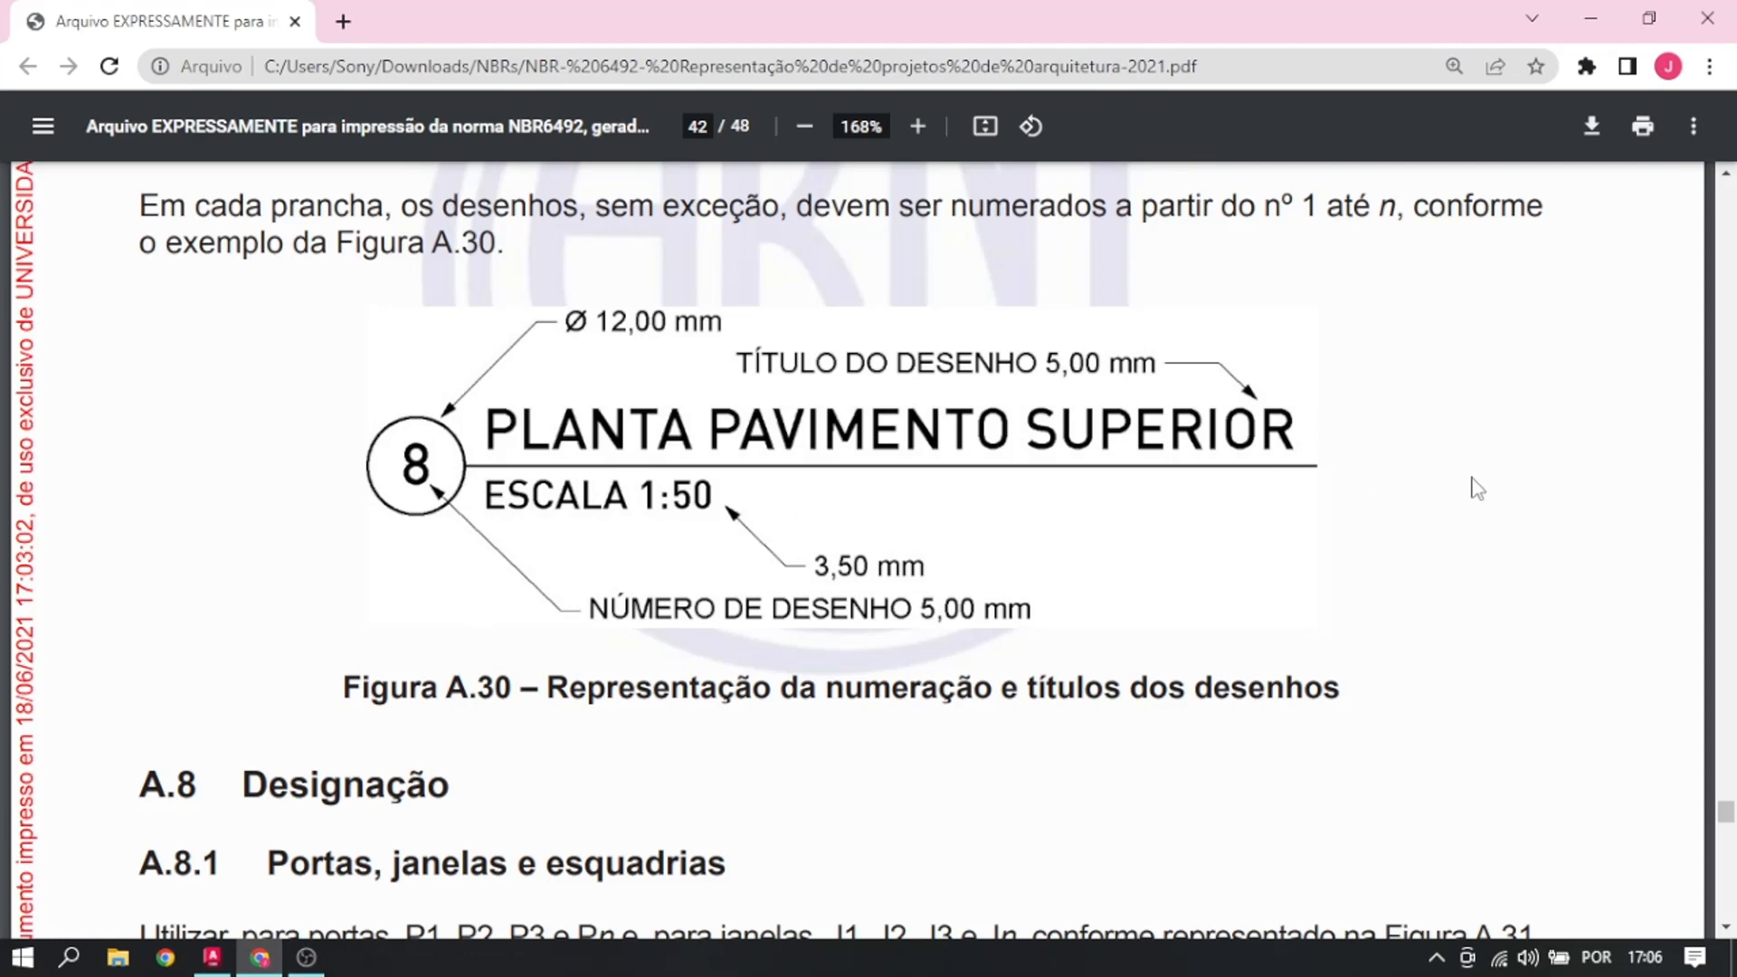
{"action": "left_click", "coordinate": [262, 961]}
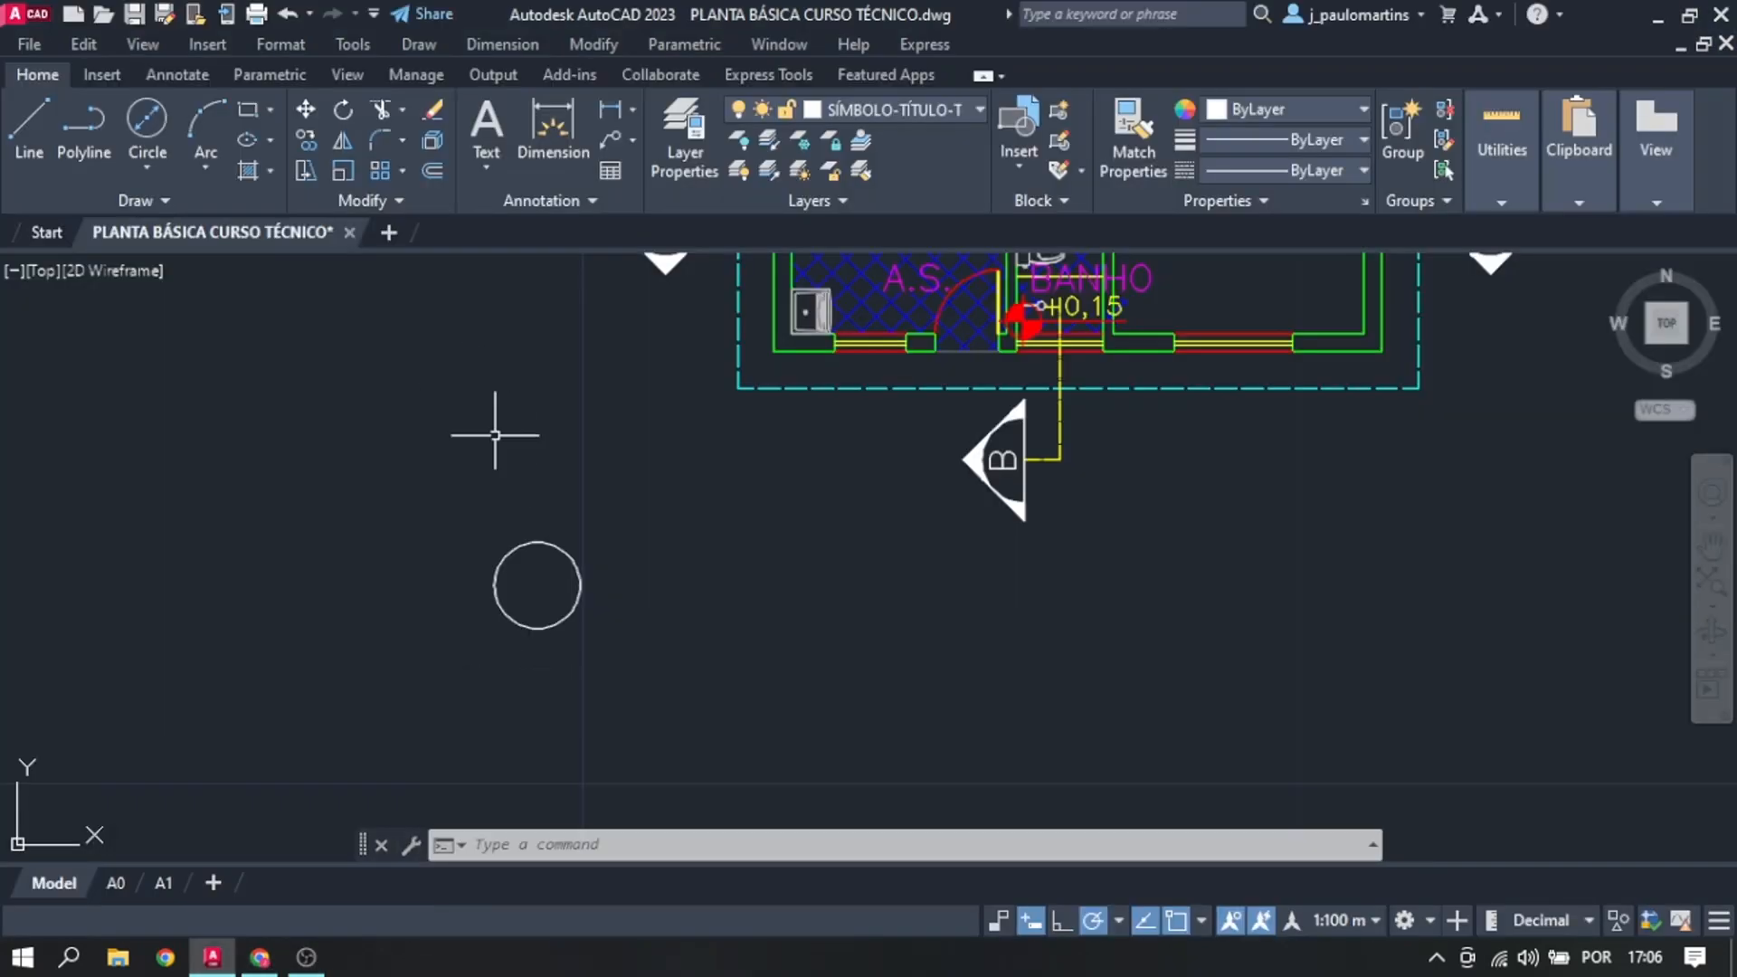
{"action": "type", "text": "L"}
{"action": "key", "text": "Return"}
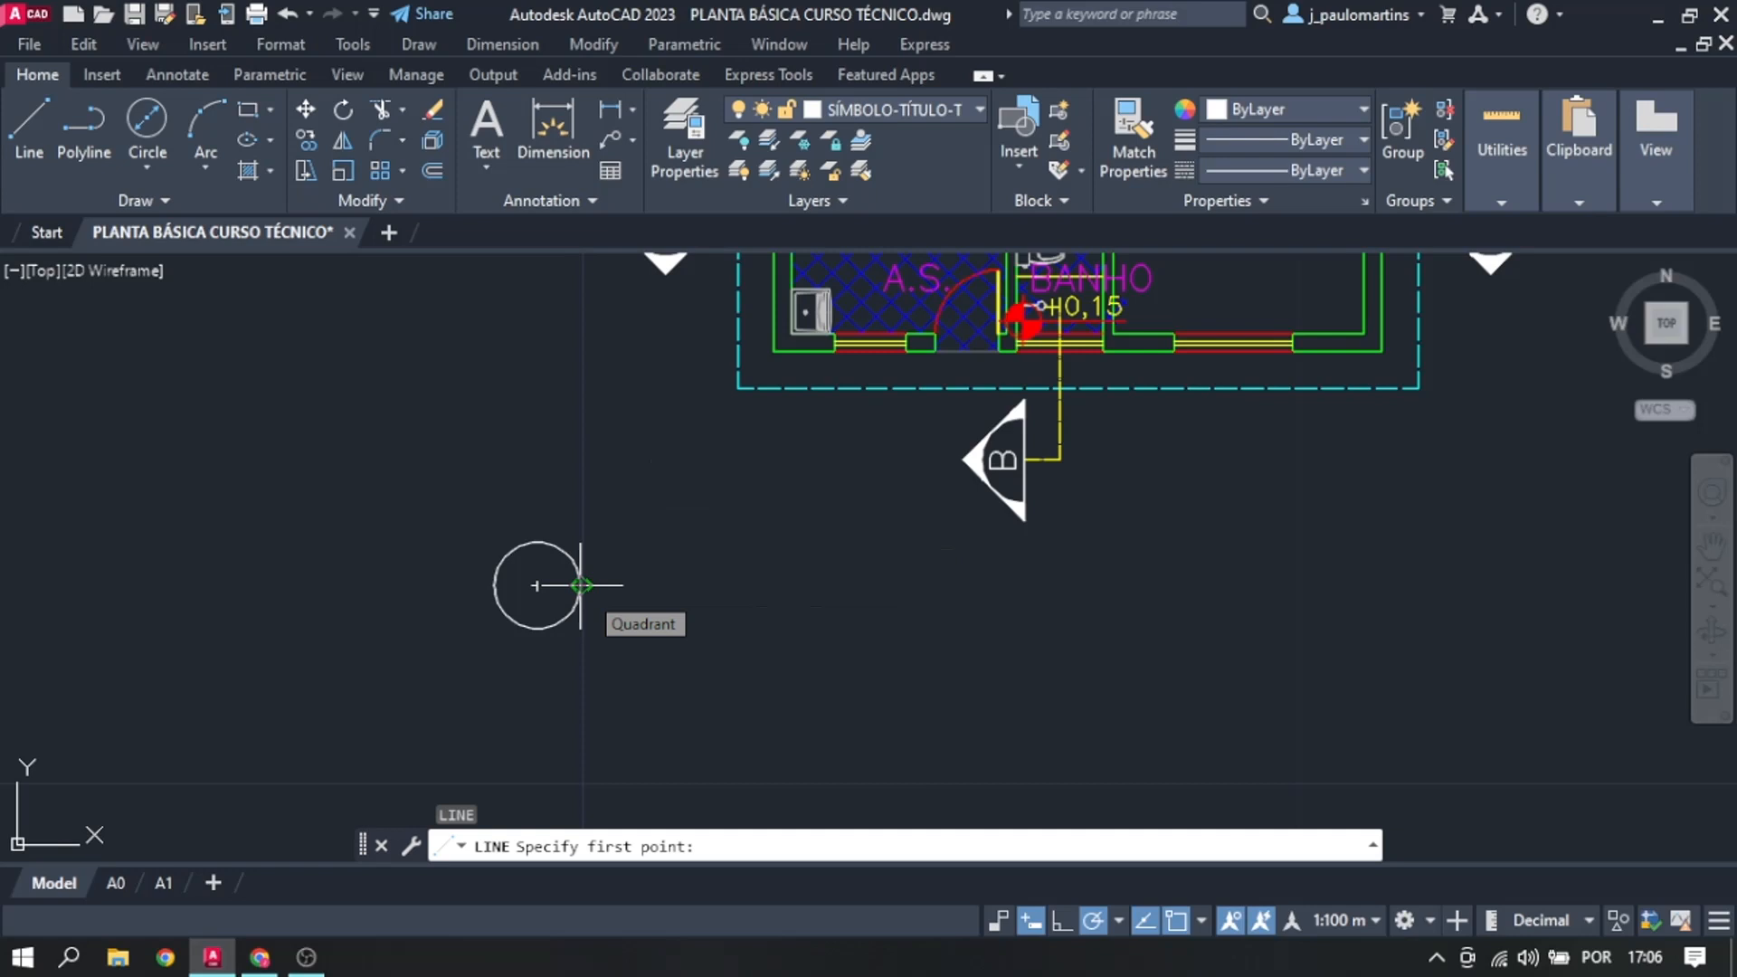
{"action": "left_click", "coordinate": [581, 585]}
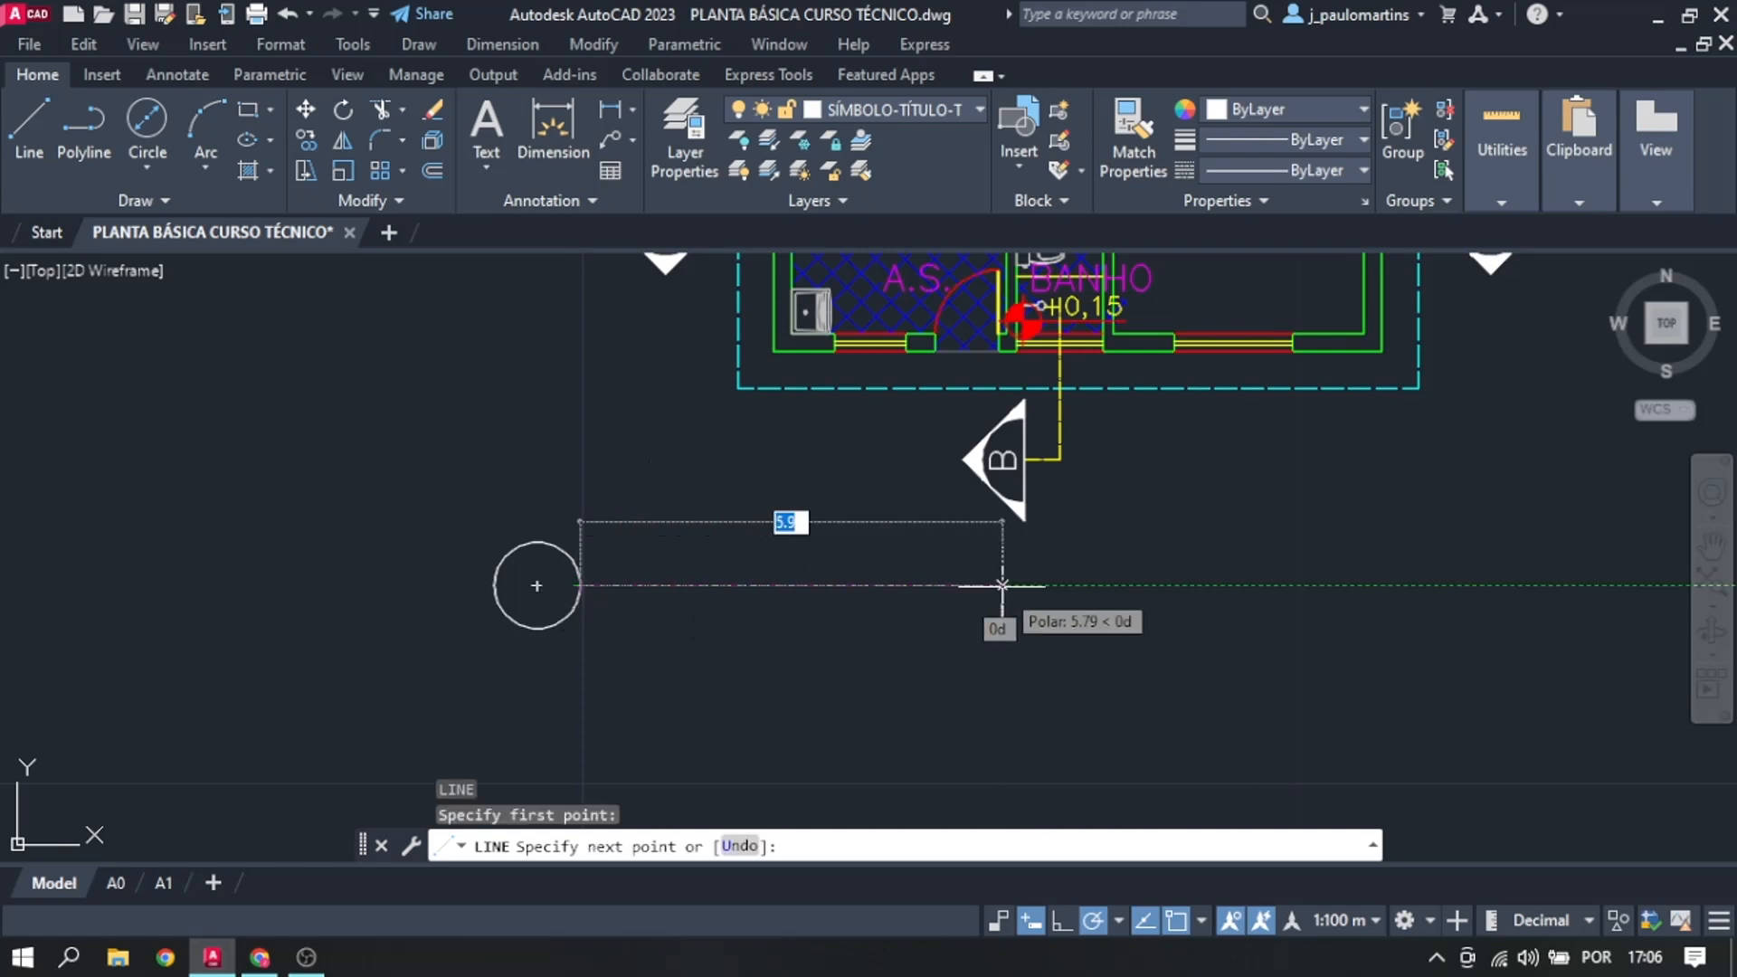
{"action": "left_click", "coordinate": [1043, 585]}
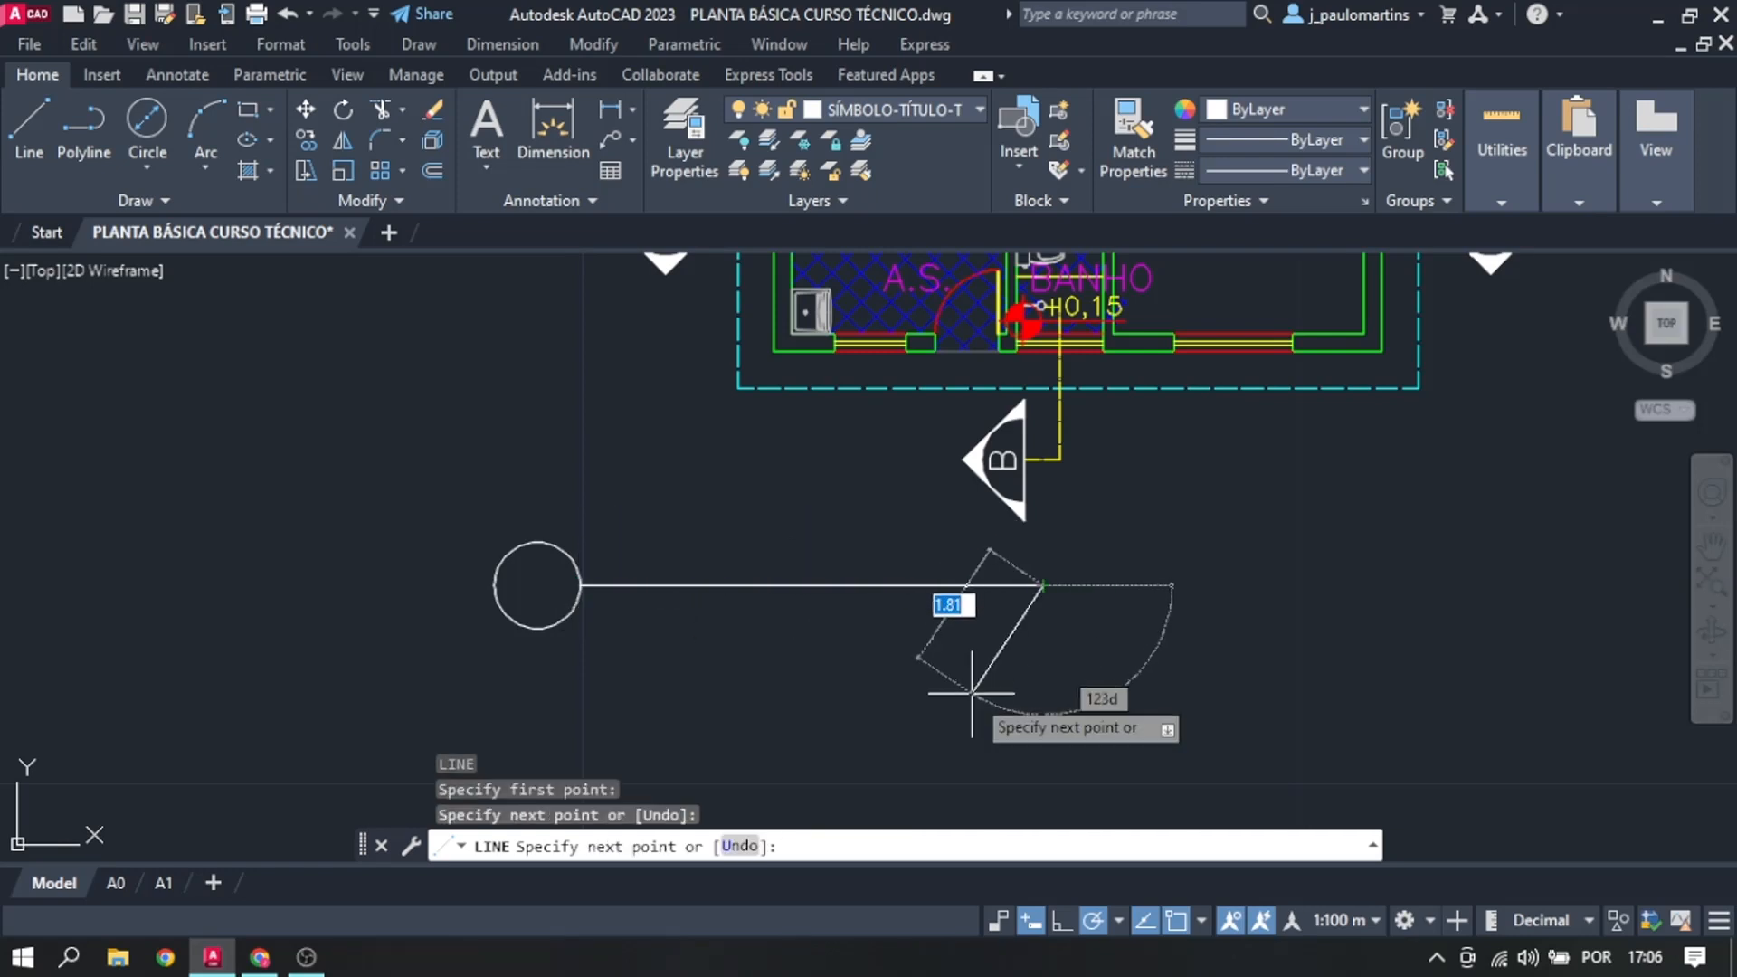
{"action": "key", "text": "Escape"}
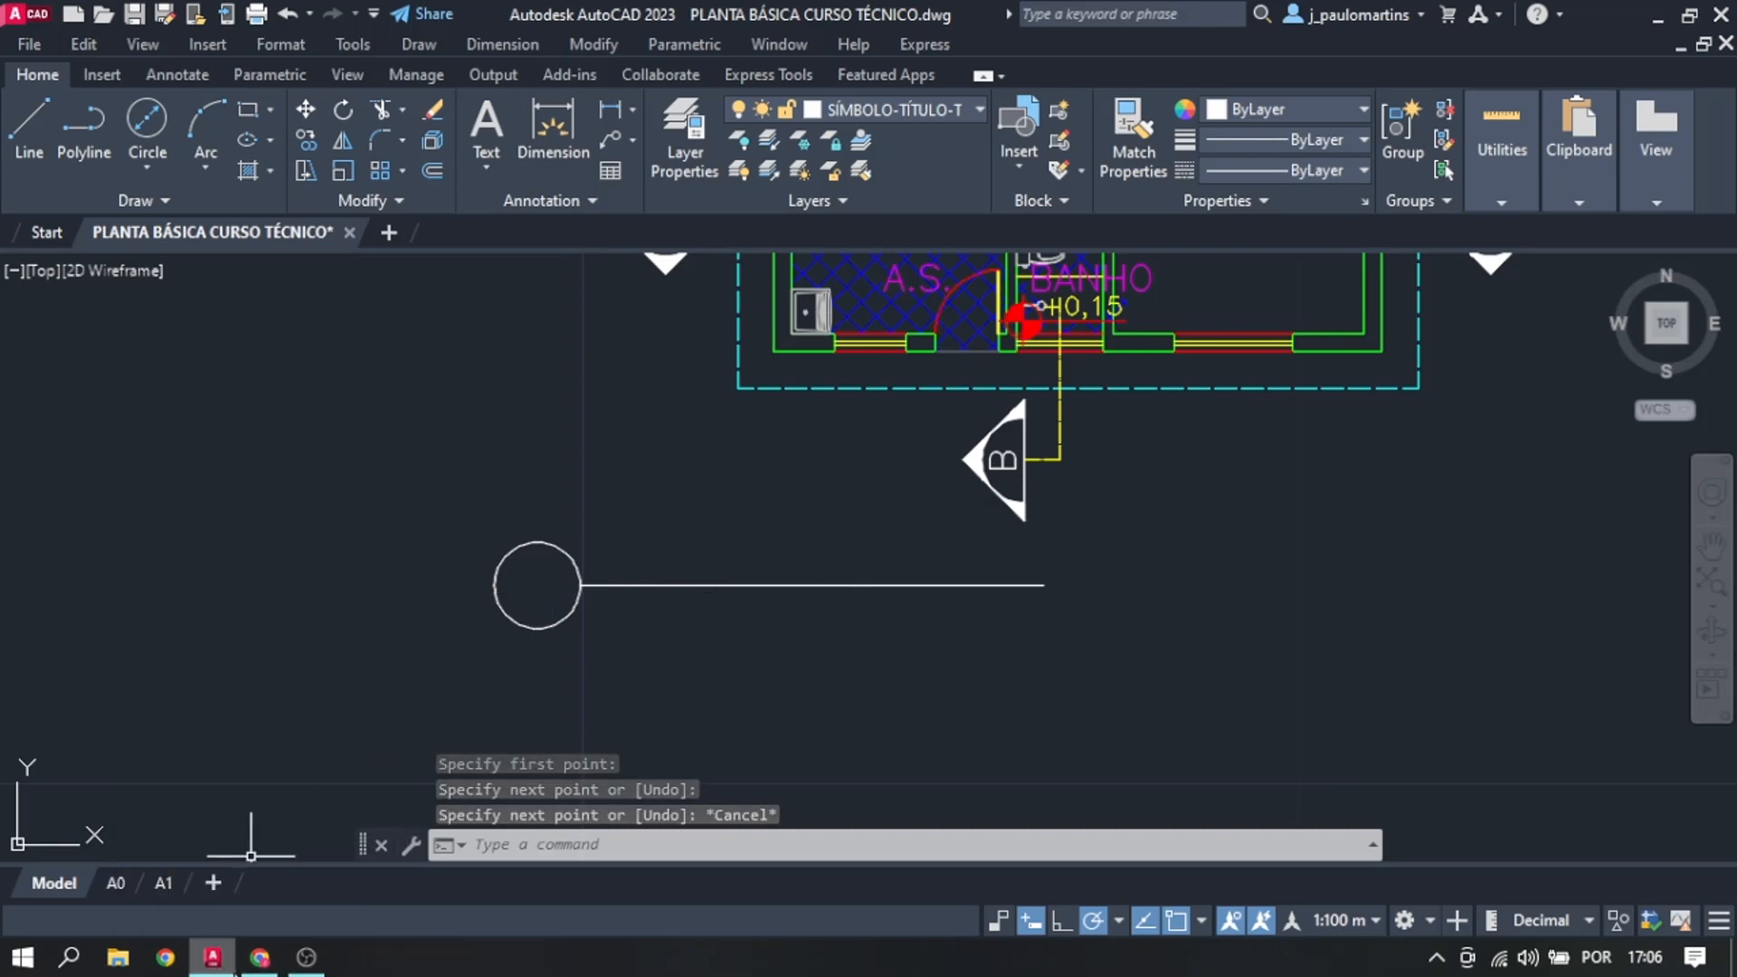
{"action": "left_click", "coordinate": [260, 957]}
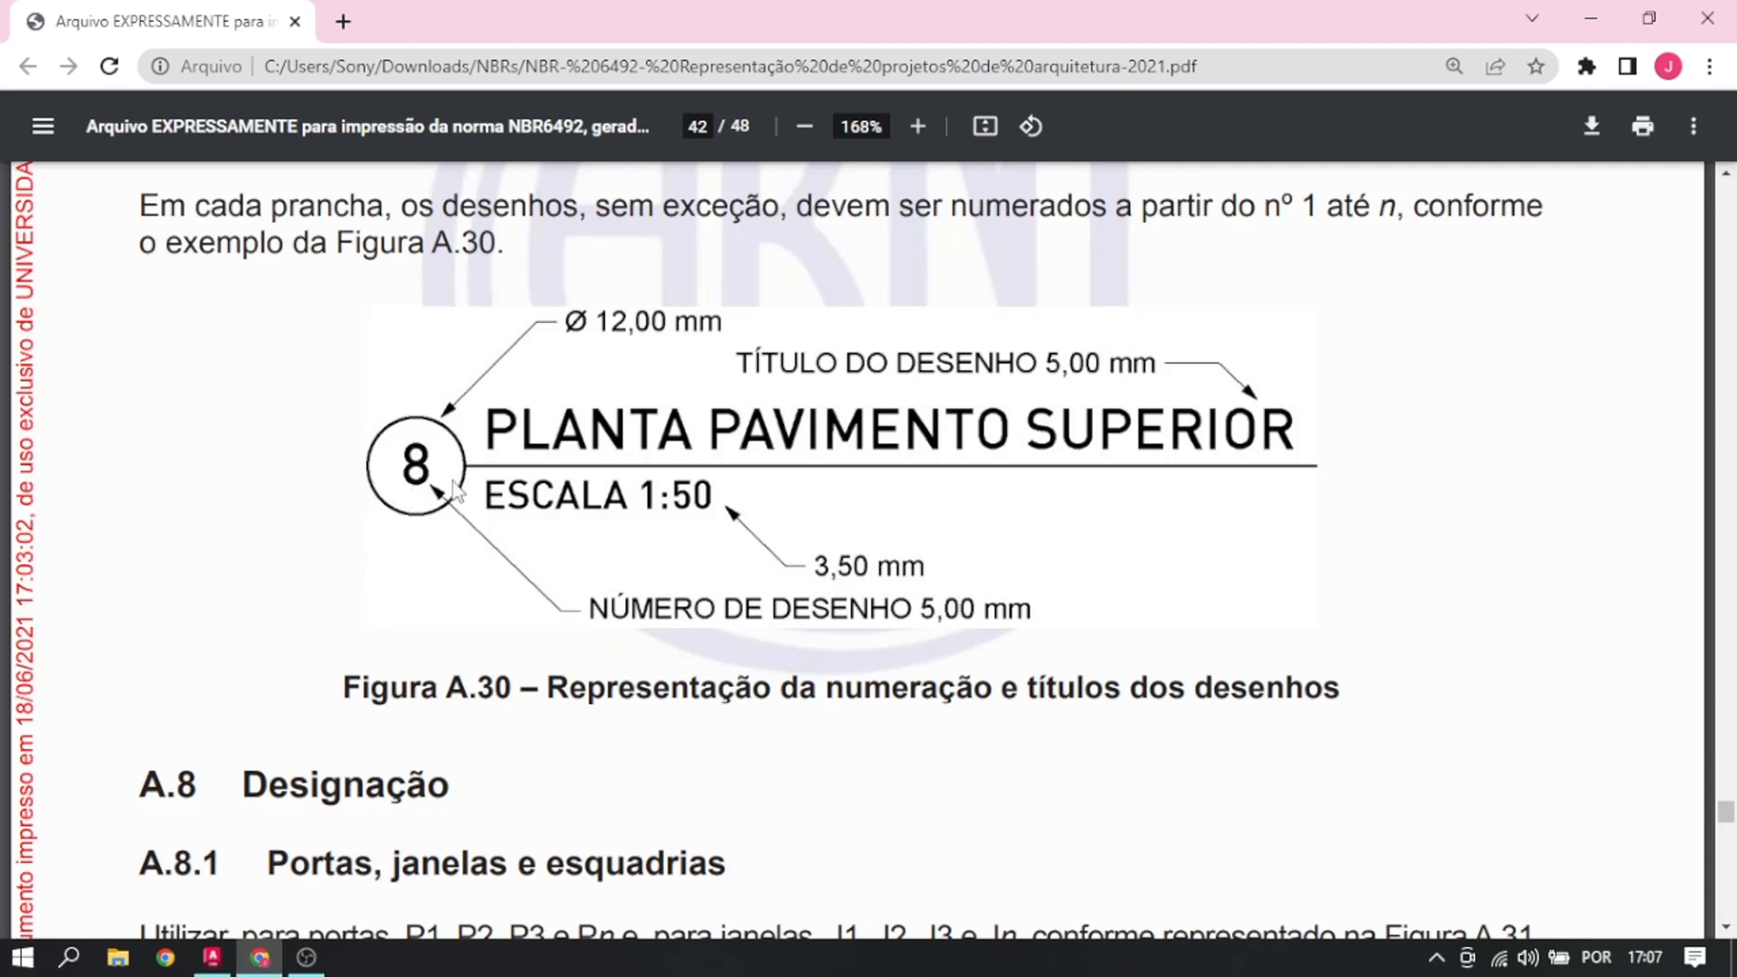
{"action": "left_click", "coordinate": [262, 957]}
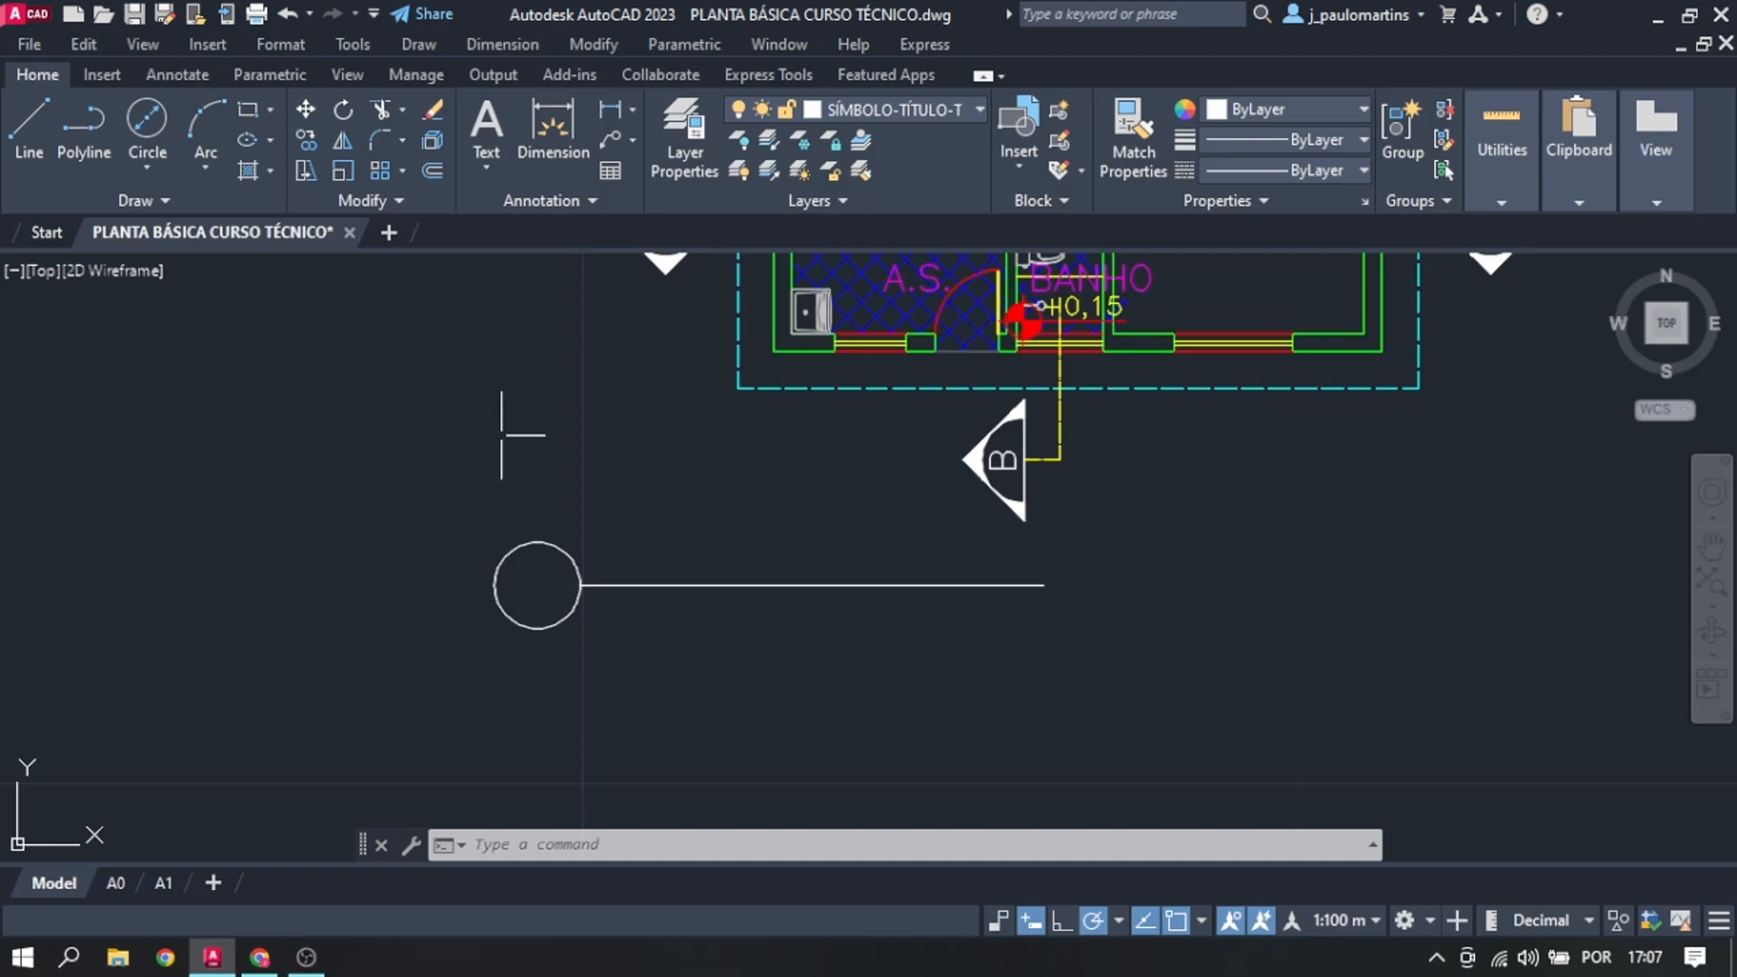
{"action": "left_click", "coordinate": [1055, 198]}
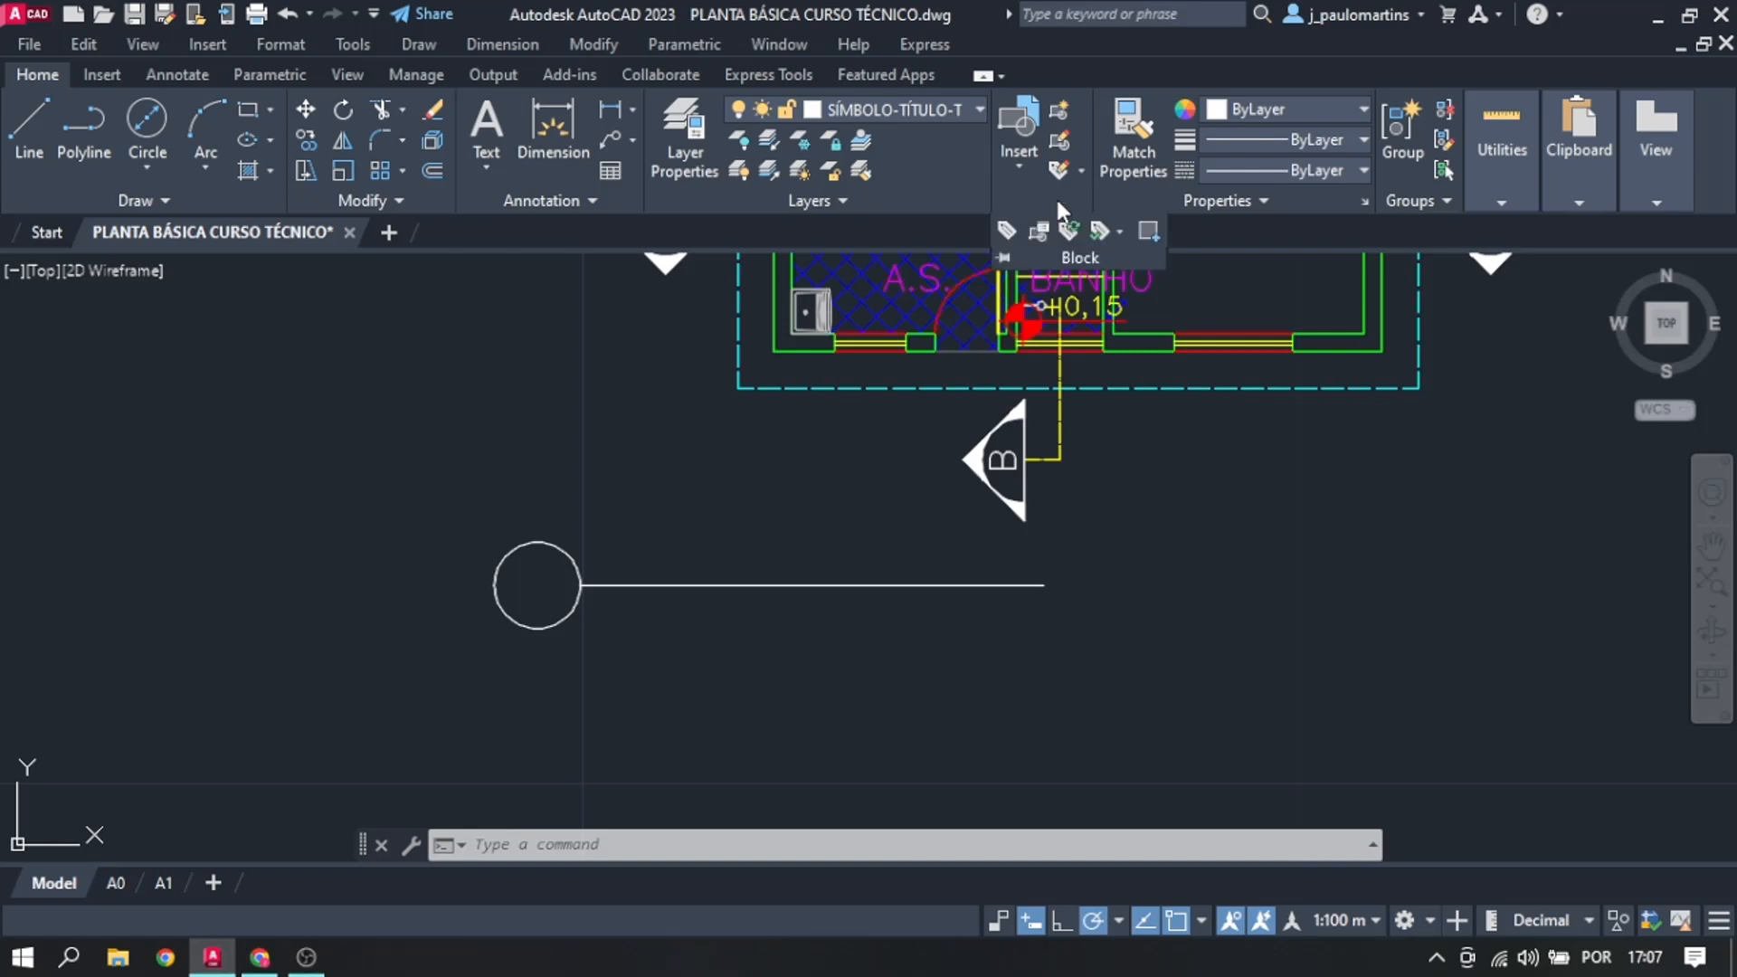
{"action": "left_click", "coordinate": [1007, 232]}
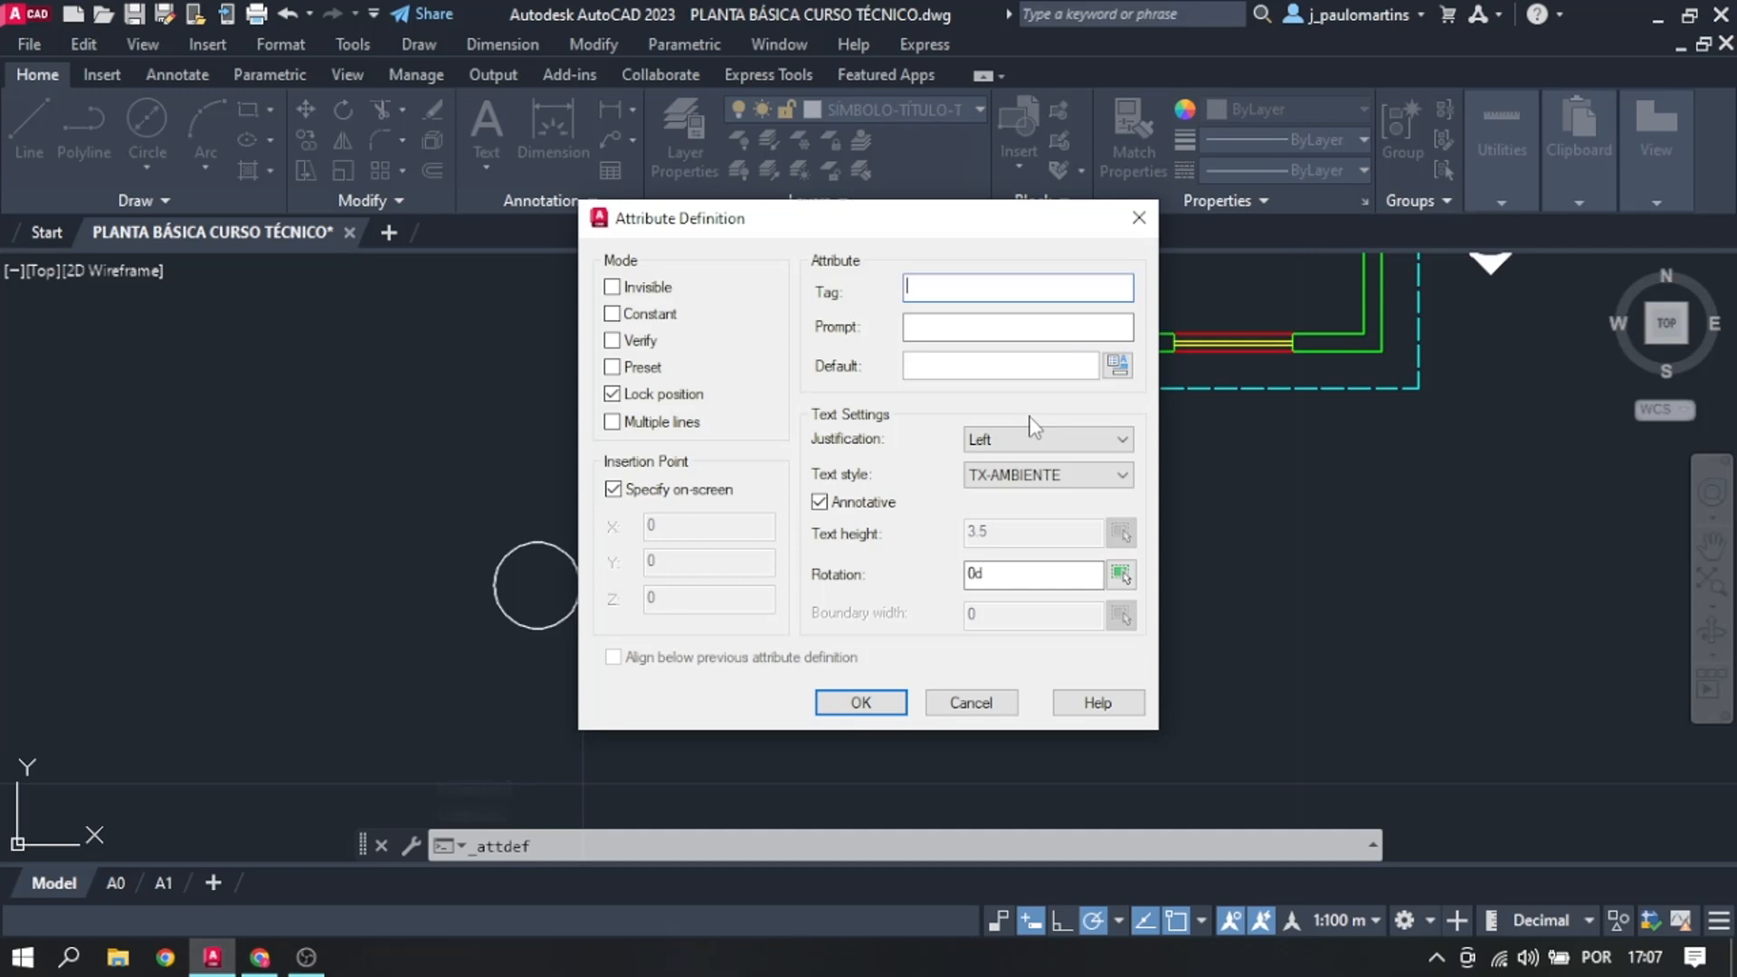
{"action": "left_click", "coordinate": [955, 323]}
{"action": "type", "text": "QUAL "}
{"action": "type", "text": "É O "}
{"action": "type", "text": "NU"}
{"action": "key", "text": "BackSpace"}
{"action": "key", "text": "BackSpace"}
{"action": "key", "text": "BackSpace"}
{"action": "key", "text": "BackSpace"}
{"action": "type", "text": "º DO DESENHO?"}
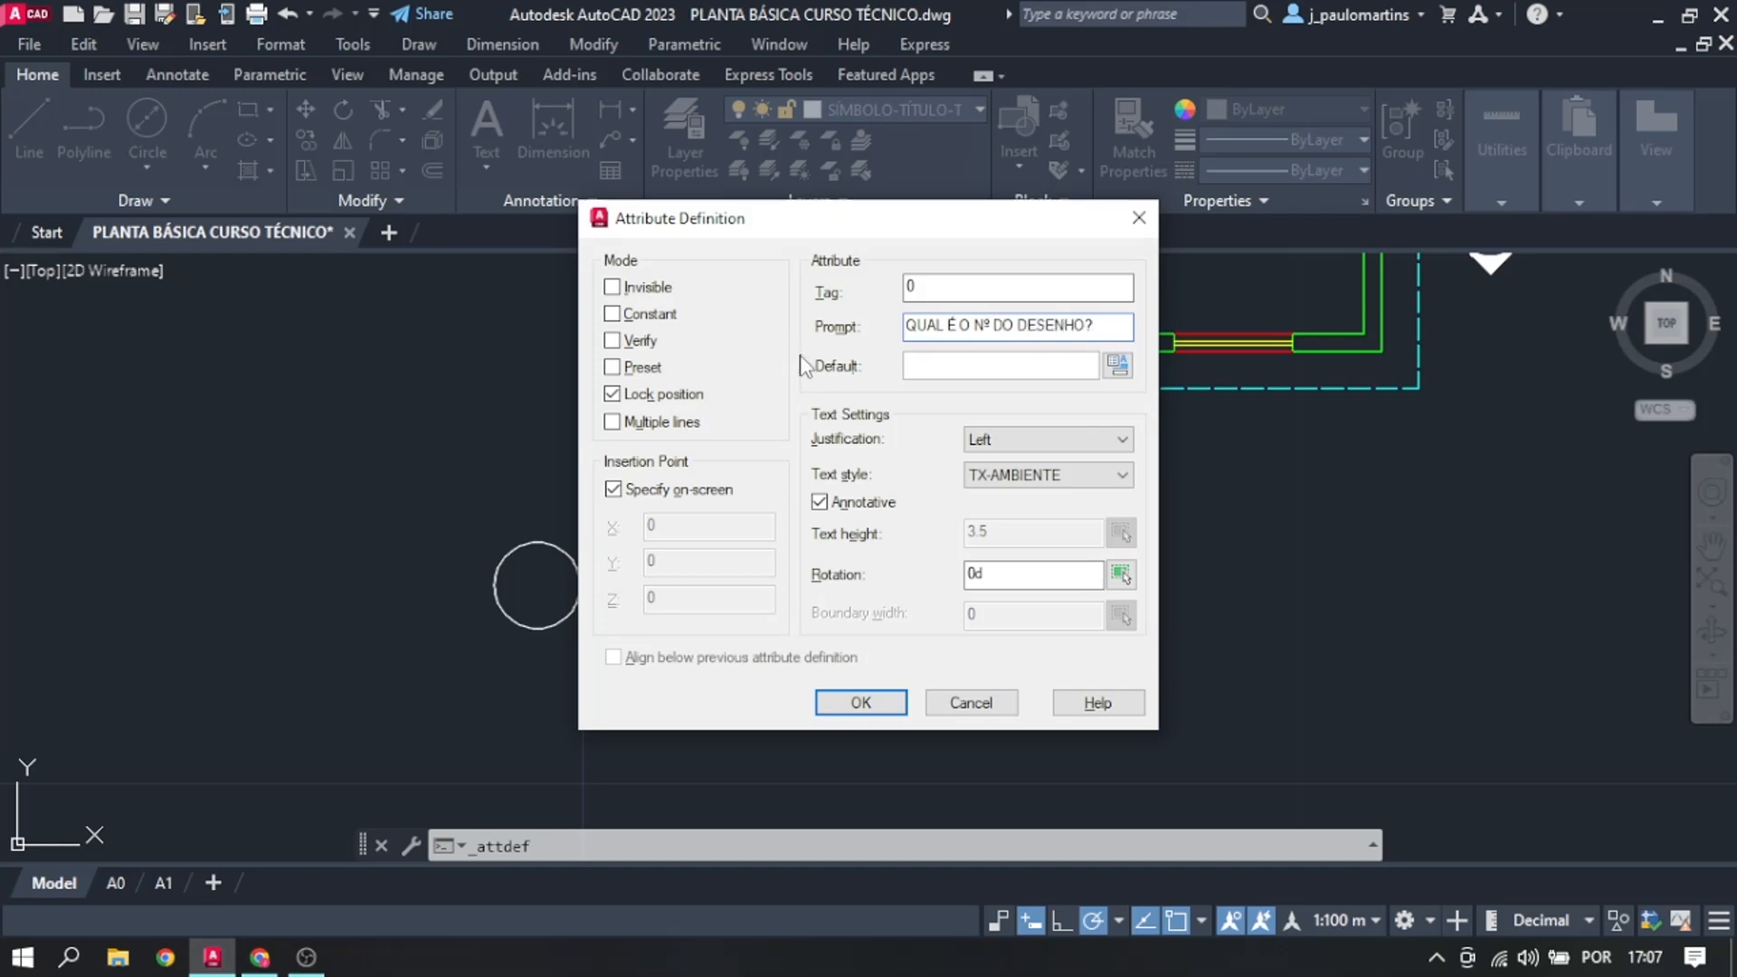
{"action": "type", "text": "0"}
{"action": "left_click", "coordinate": [984, 439]}
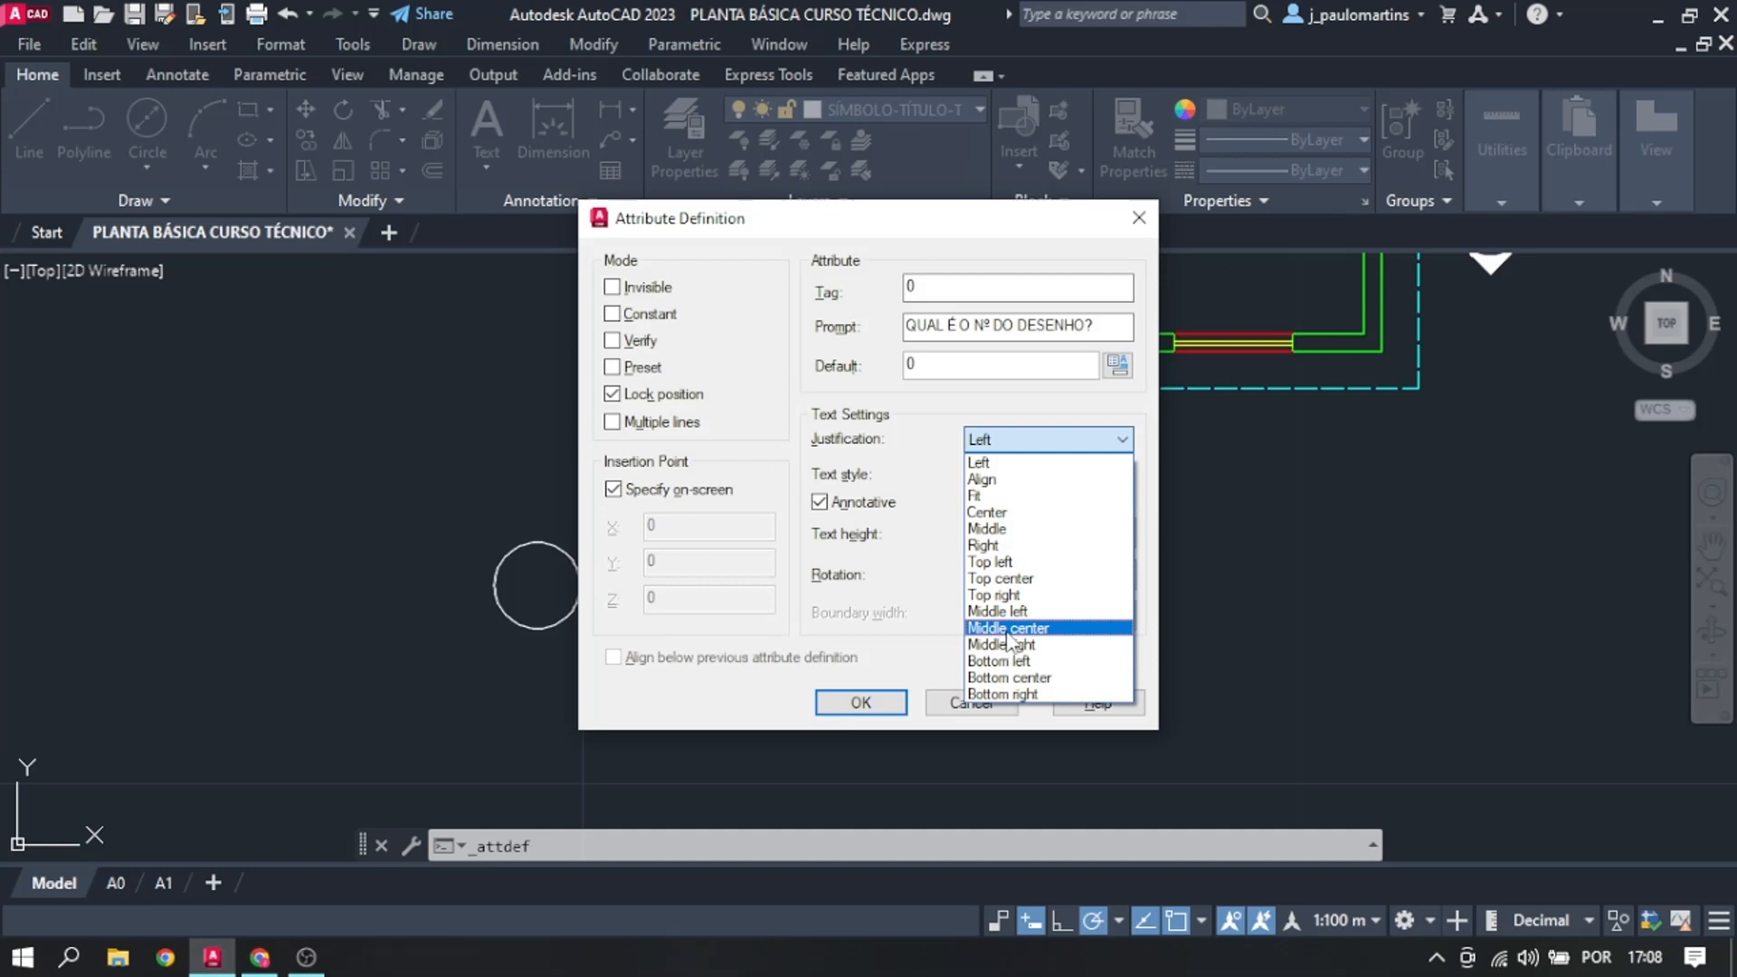
{"action": "left_click", "coordinate": [1062, 632]}
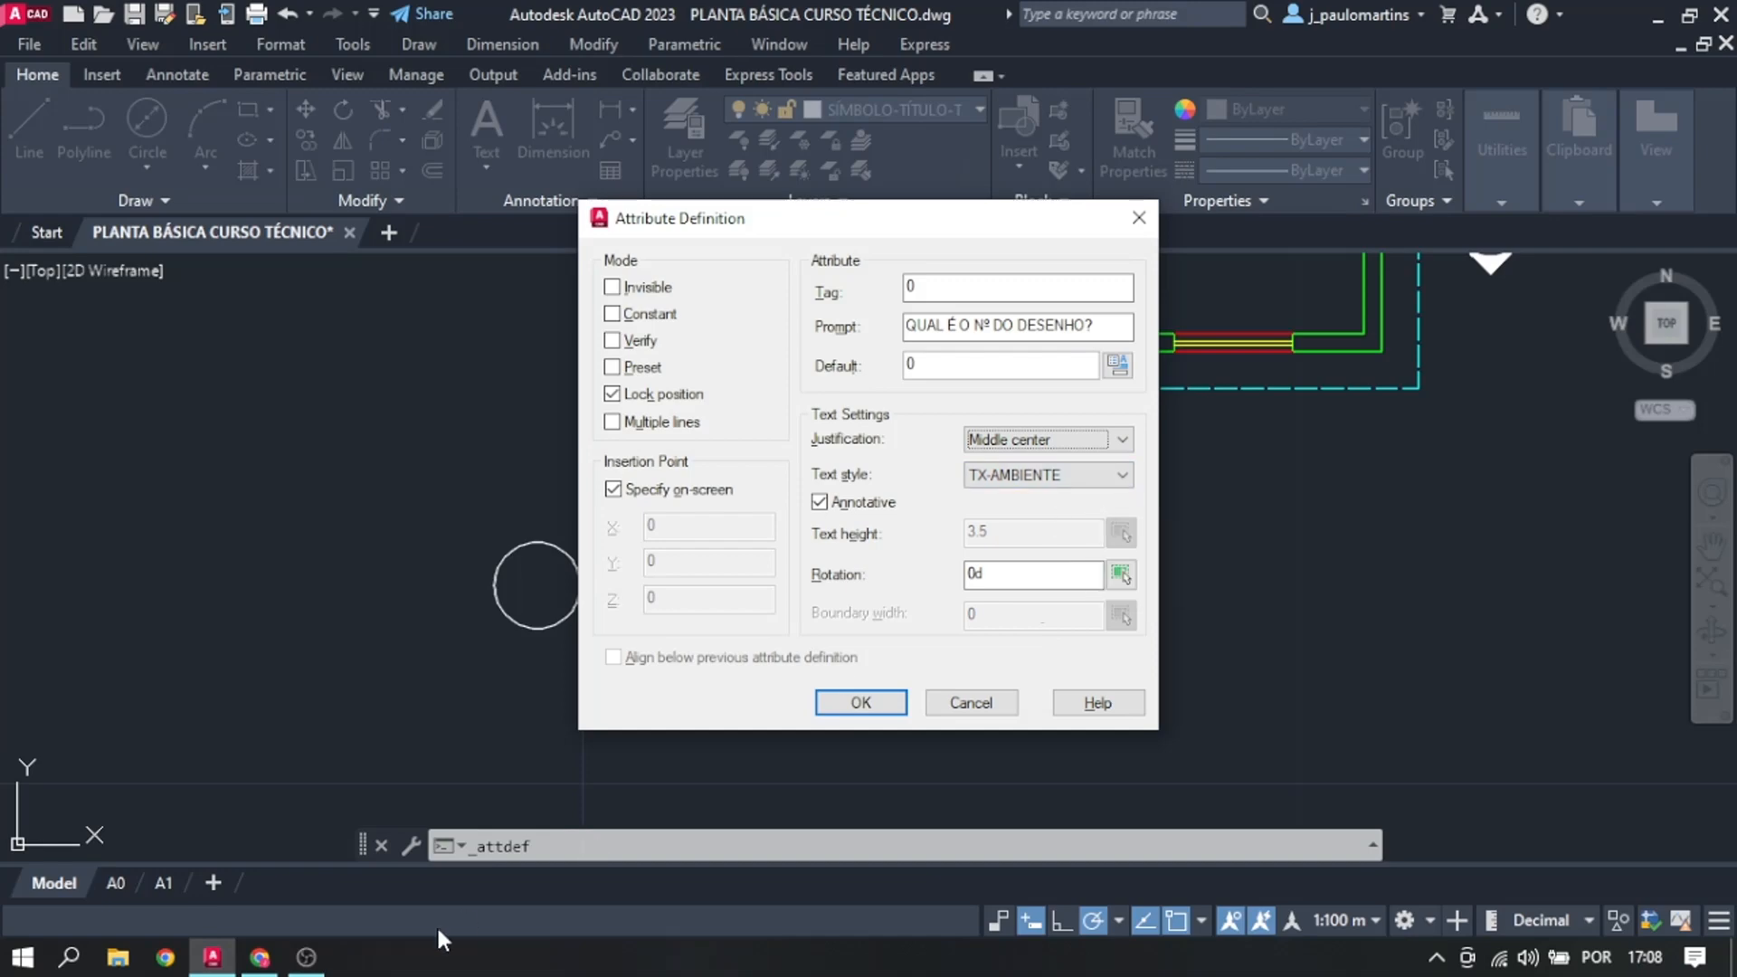
{"action": "left_click", "coordinate": [262, 961]}
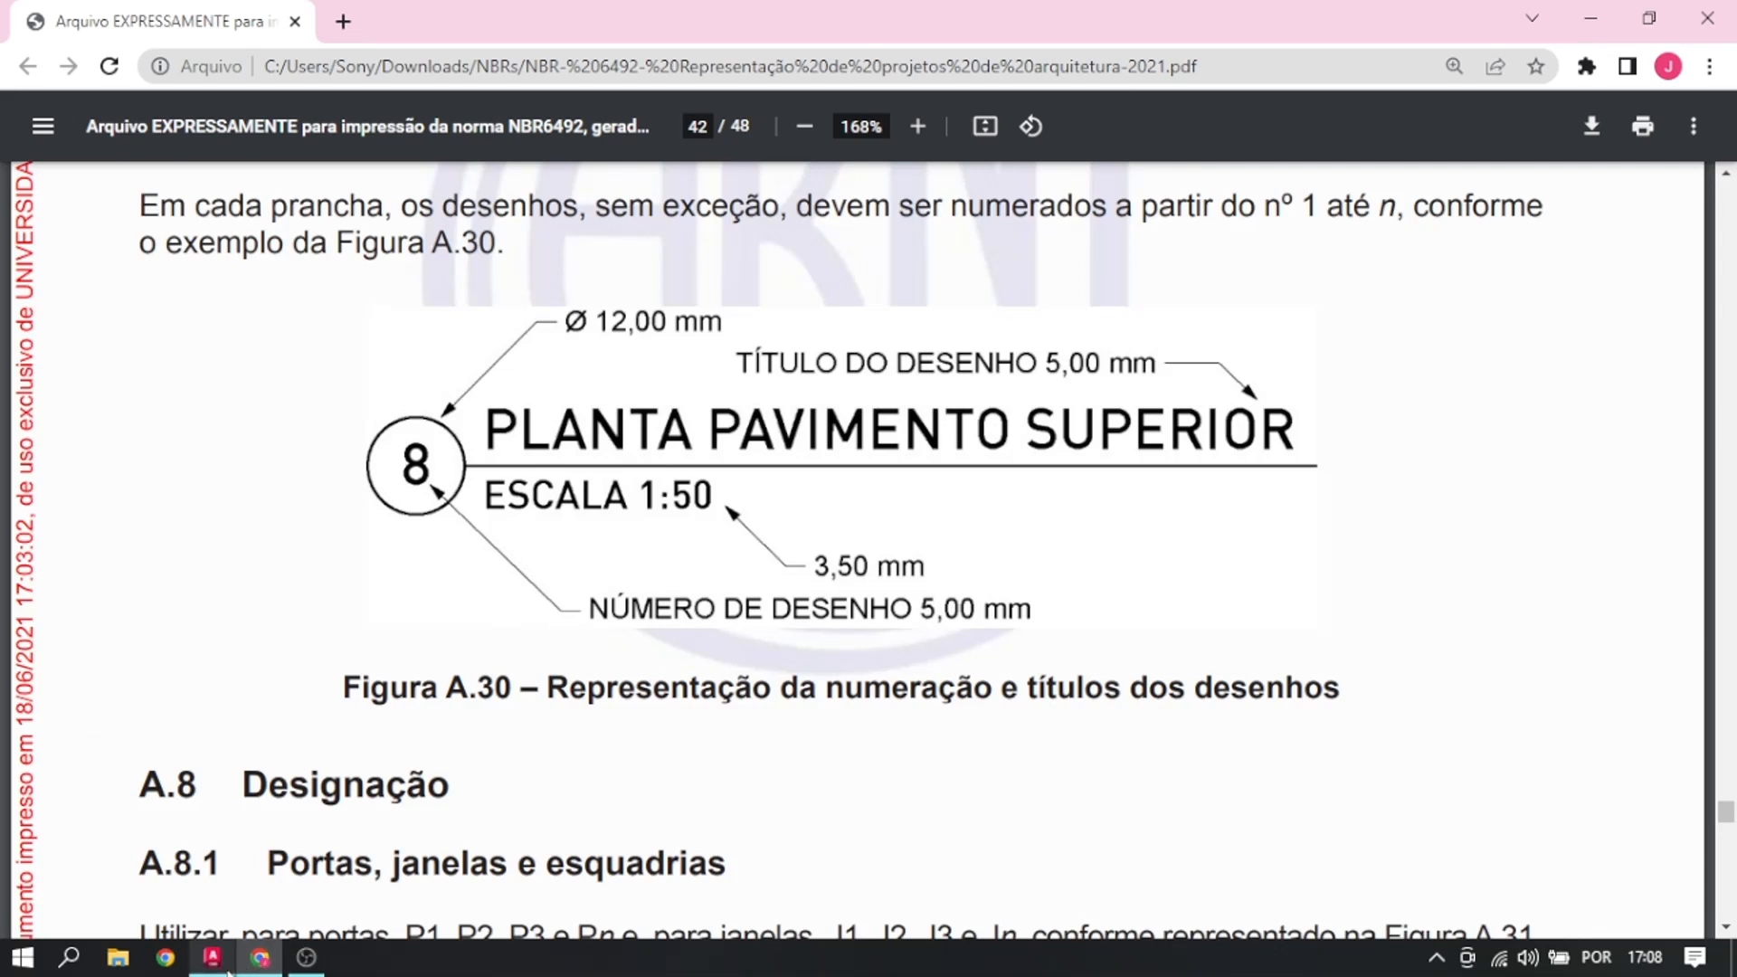
{"action": "left_click", "coordinate": [201, 963]}
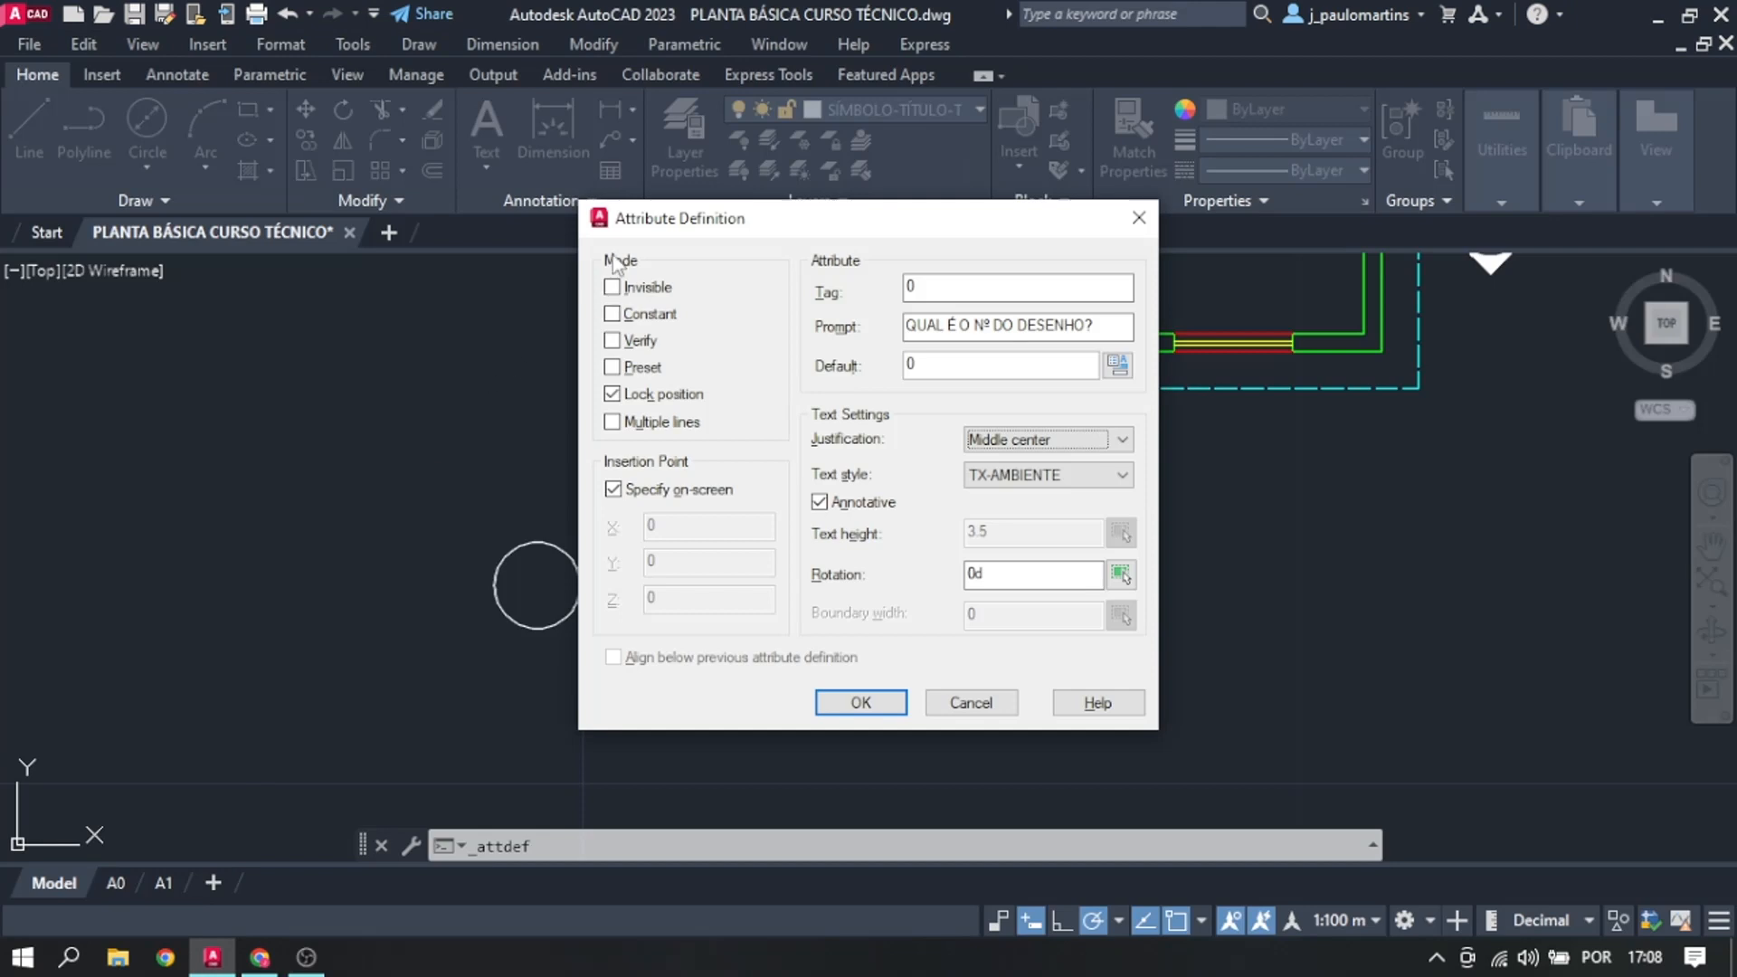
{"action": "left_click_drag", "start_coordinate": [680, 218], "coordinate": [703, 250]}
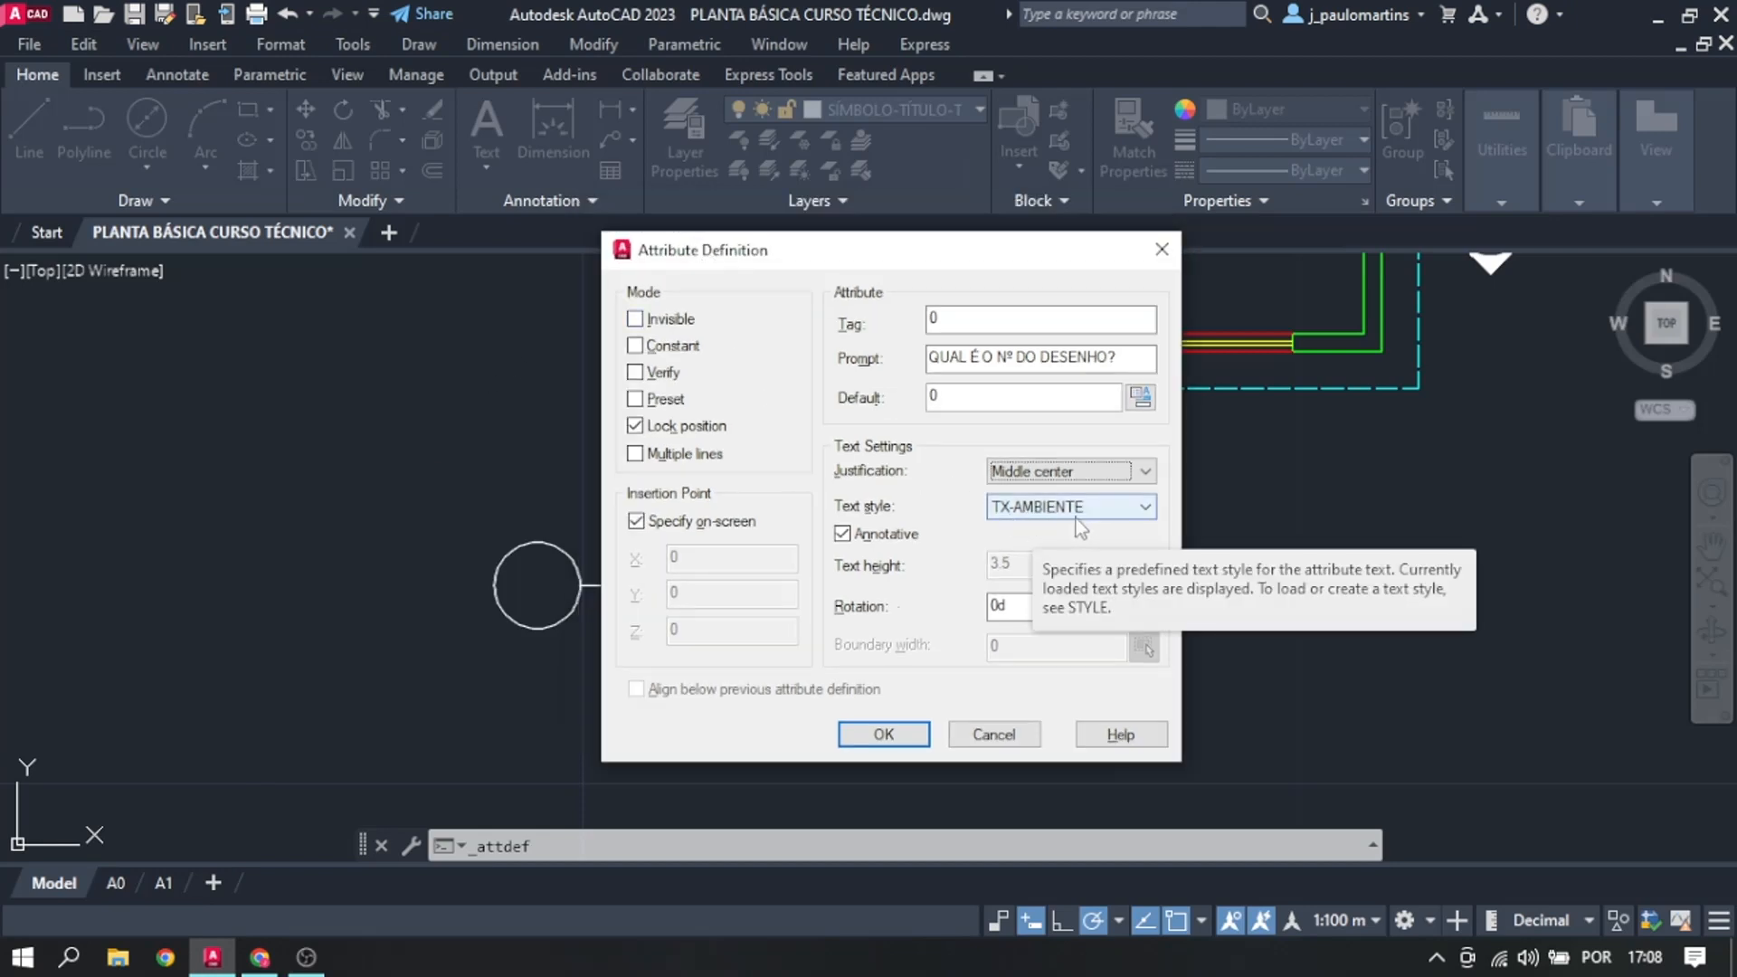
{"action": "left_click", "coordinate": [1122, 516]}
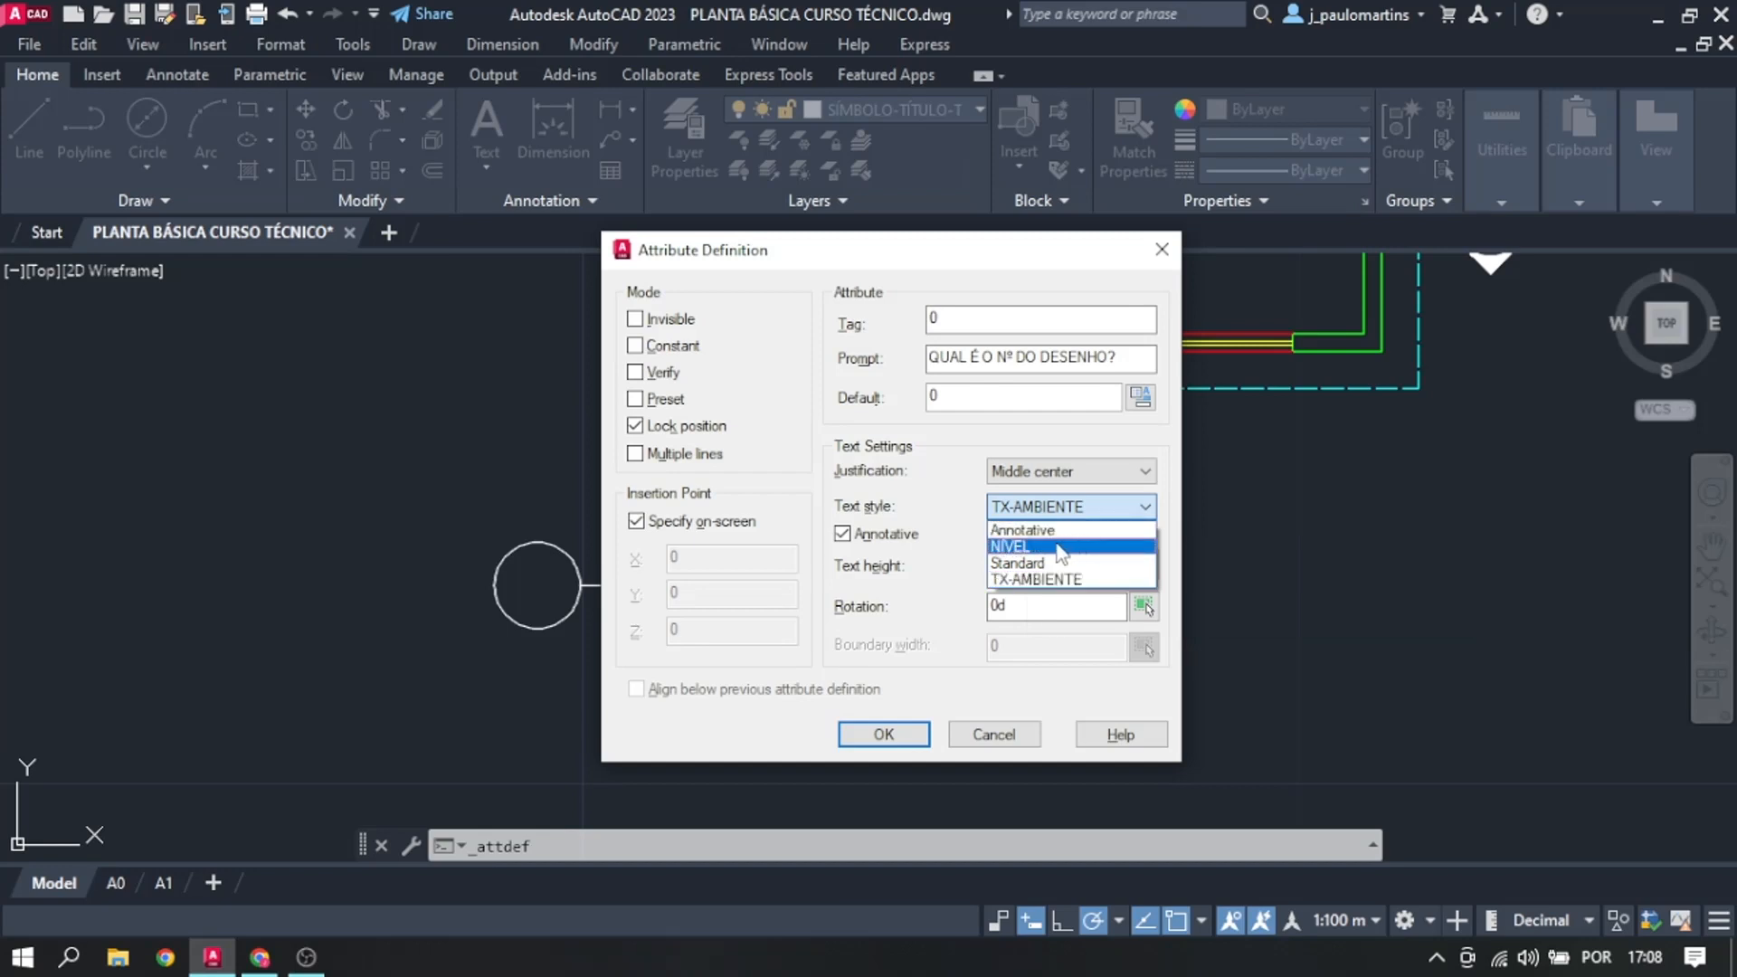
{"action": "left_click", "coordinate": [1013, 546]}
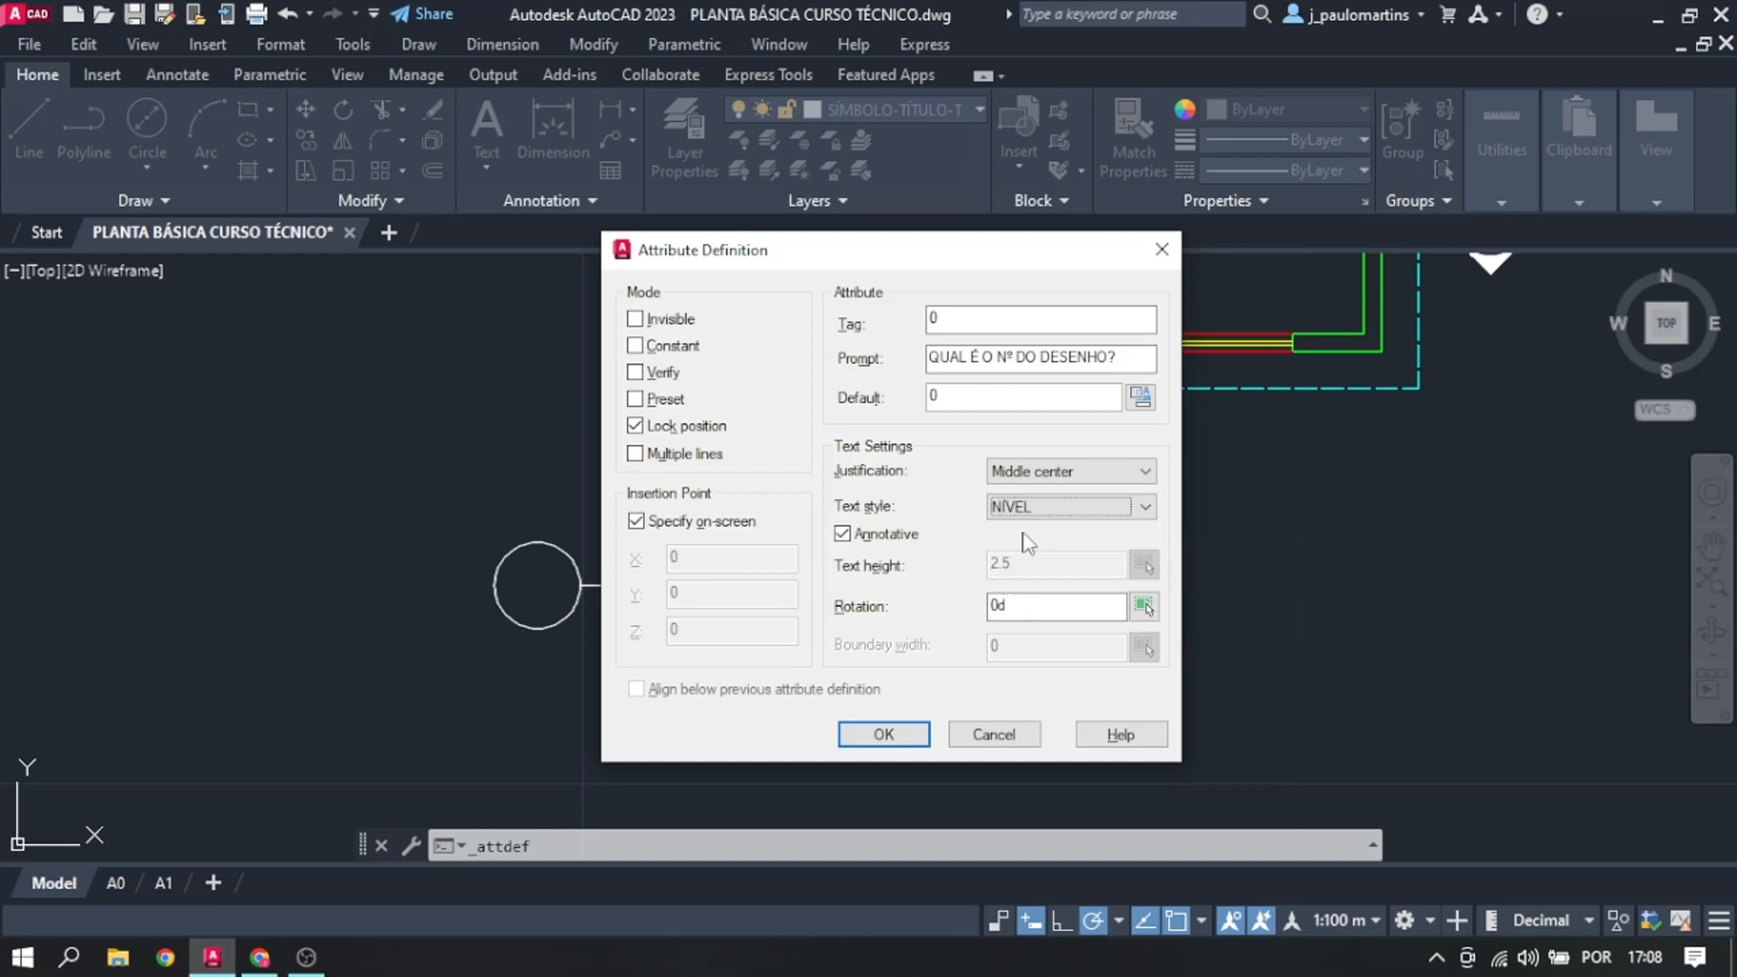
{"action": "left_click", "coordinate": [1032, 510]}
{"action": "left_click", "coordinate": [1035, 530]}
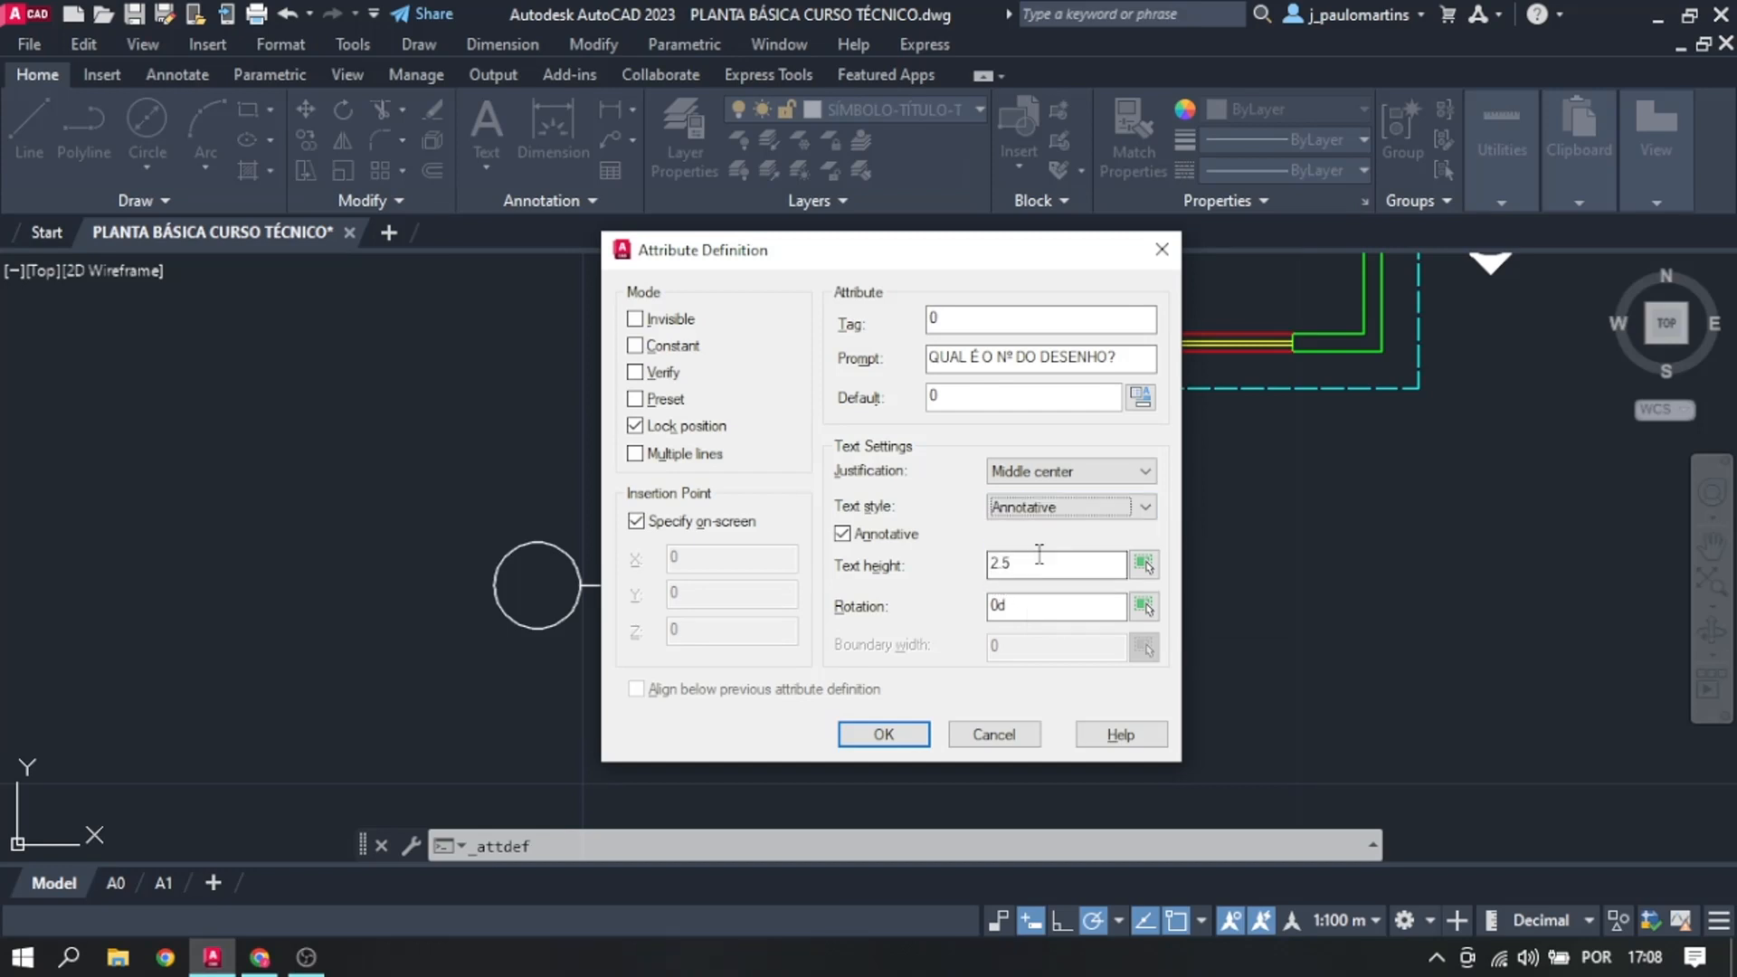
{"action": "left_click", "coordinate": [1059, 512]}
{"action": "left_click", "coordinate": [1041, 562]}
{"action": "left_click", "coordinate": [1003, 743]}
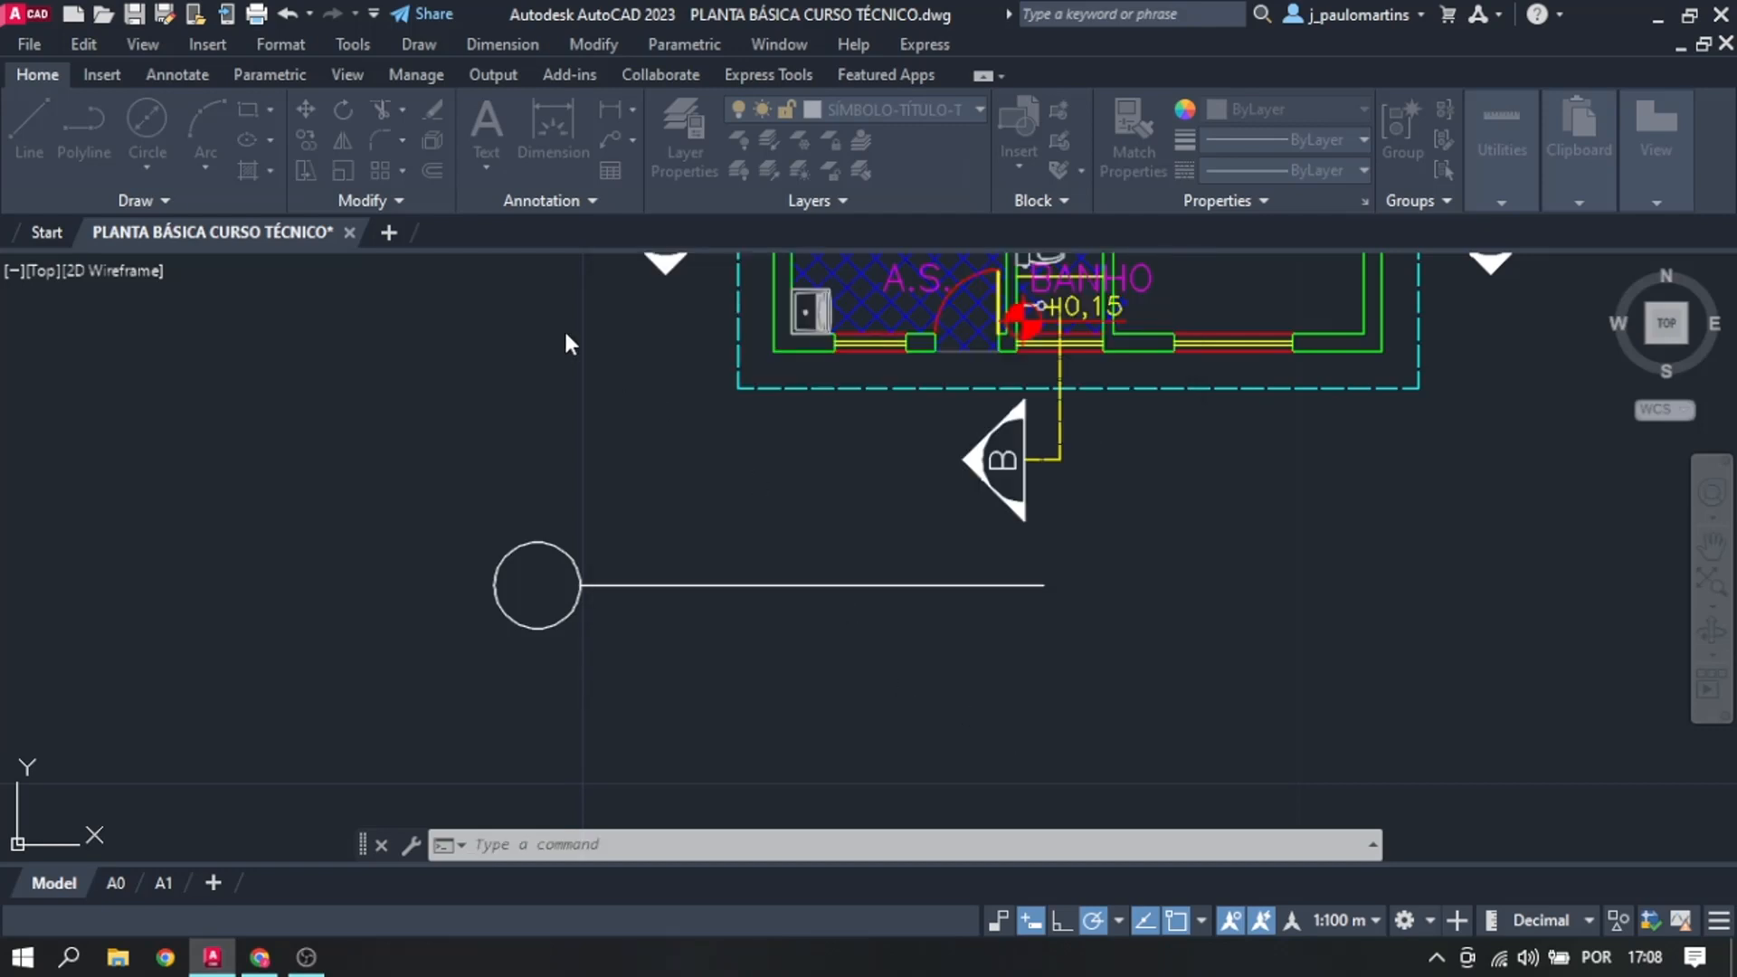
Step: Set the font of the Annotative text style to romant.shx, keeping the style annotative
{"action": "left_click", "coordinate": [557, 201]}
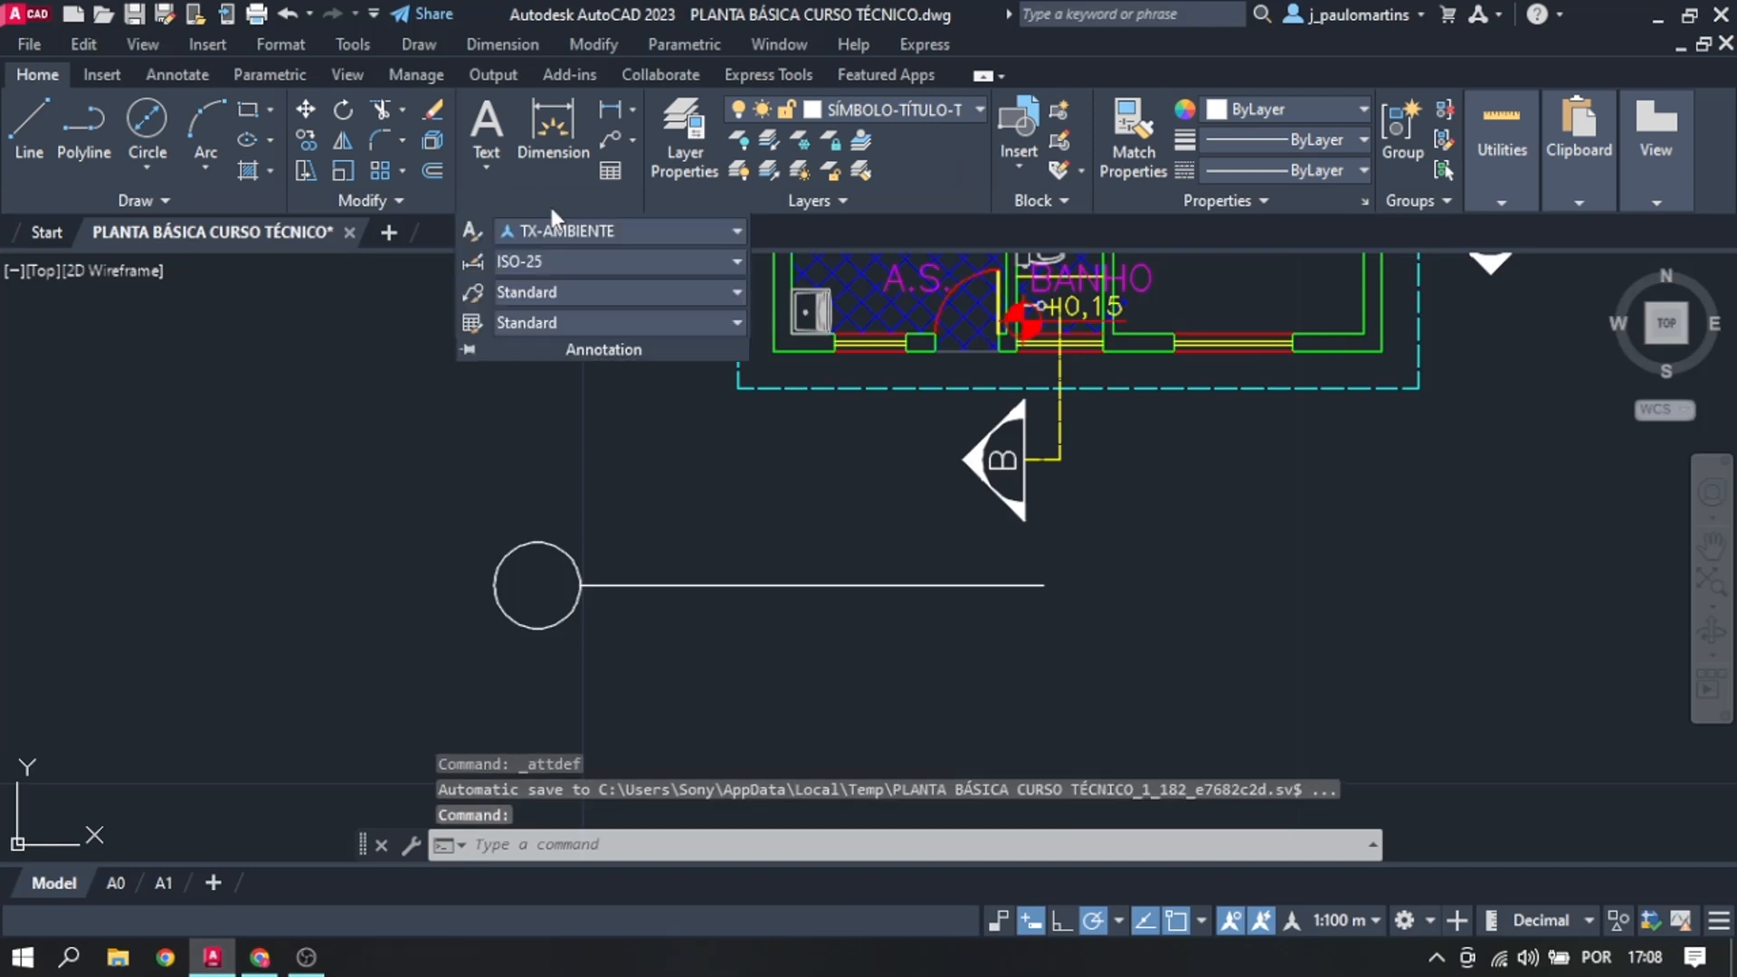
{"action": "left_click", "coordinate": [470, 231]}
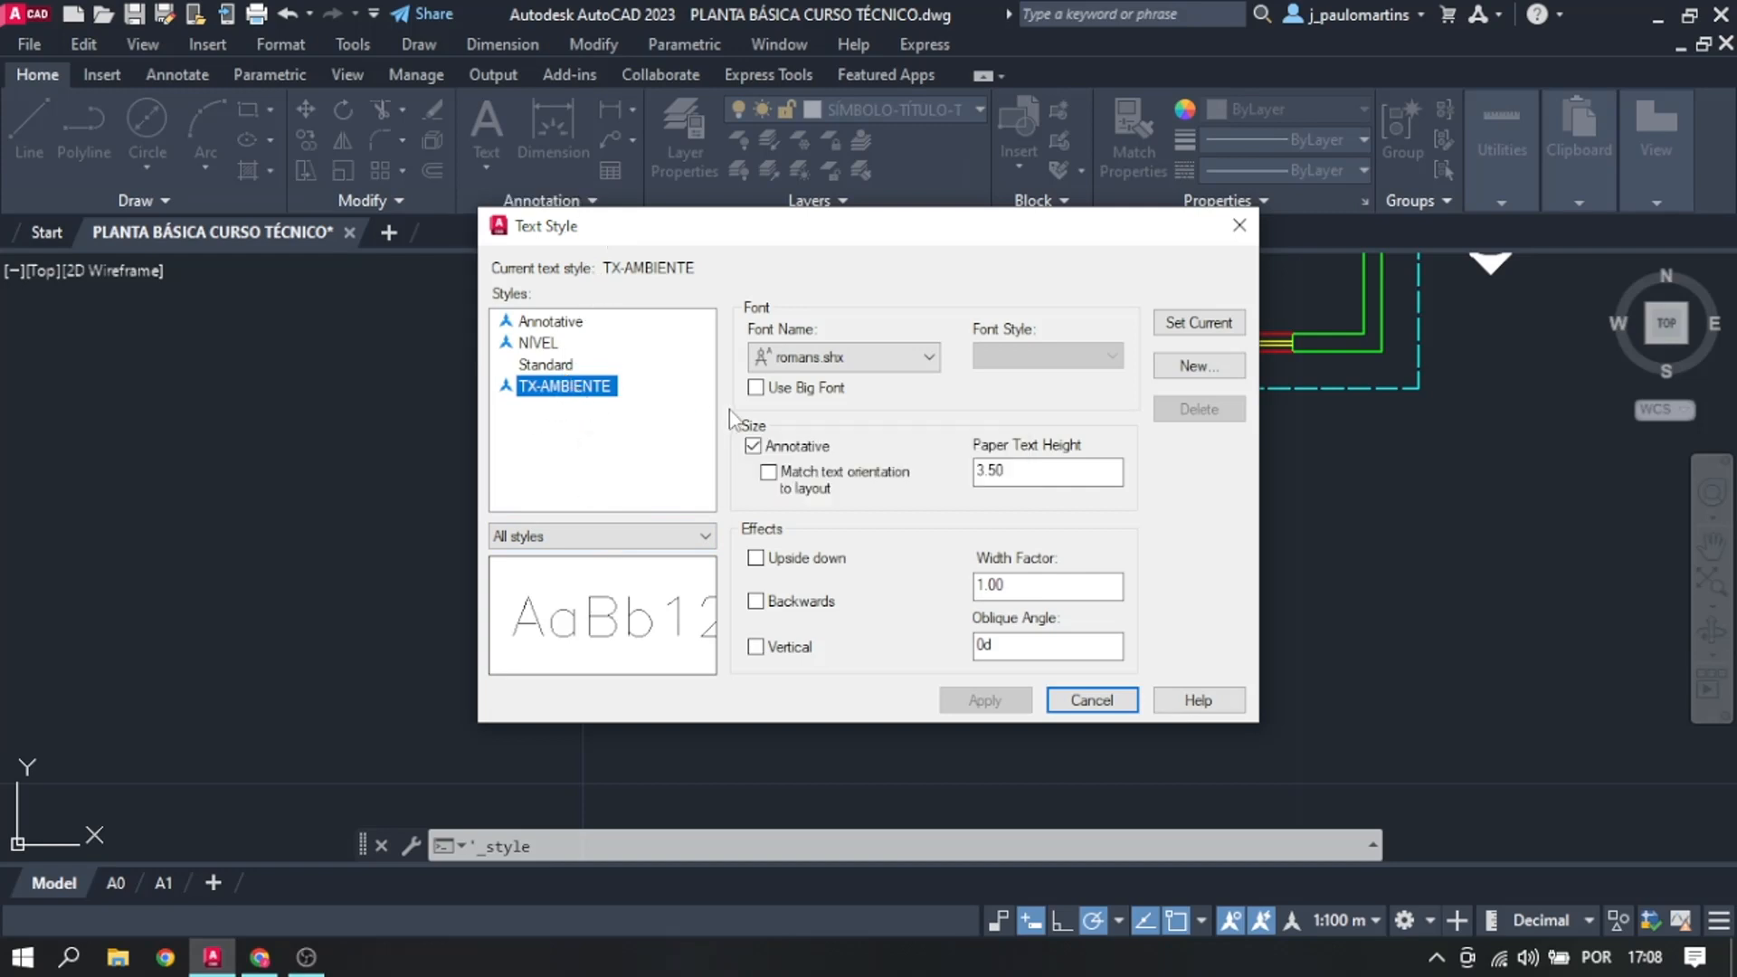
{"action": "left_click", "coordinate": [550, 366]}
{"action": "left_click", "coordinate": [570, 322]}
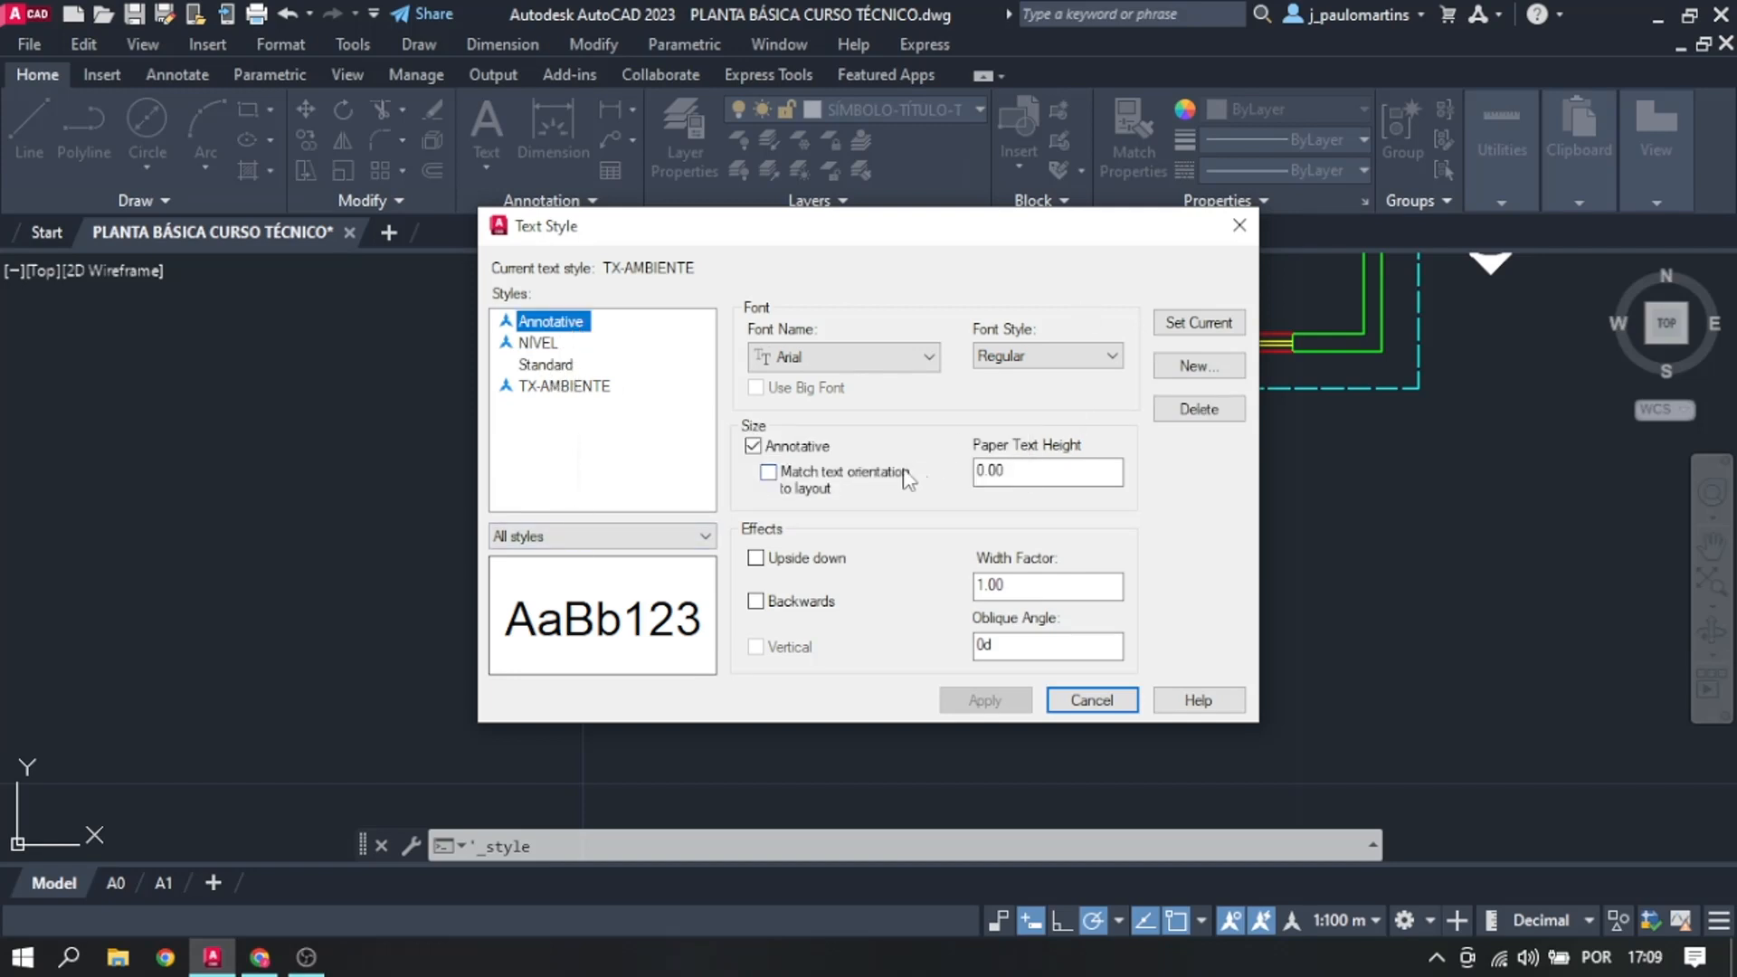
{"action": "left_click", "coordinate": [753, 449]}
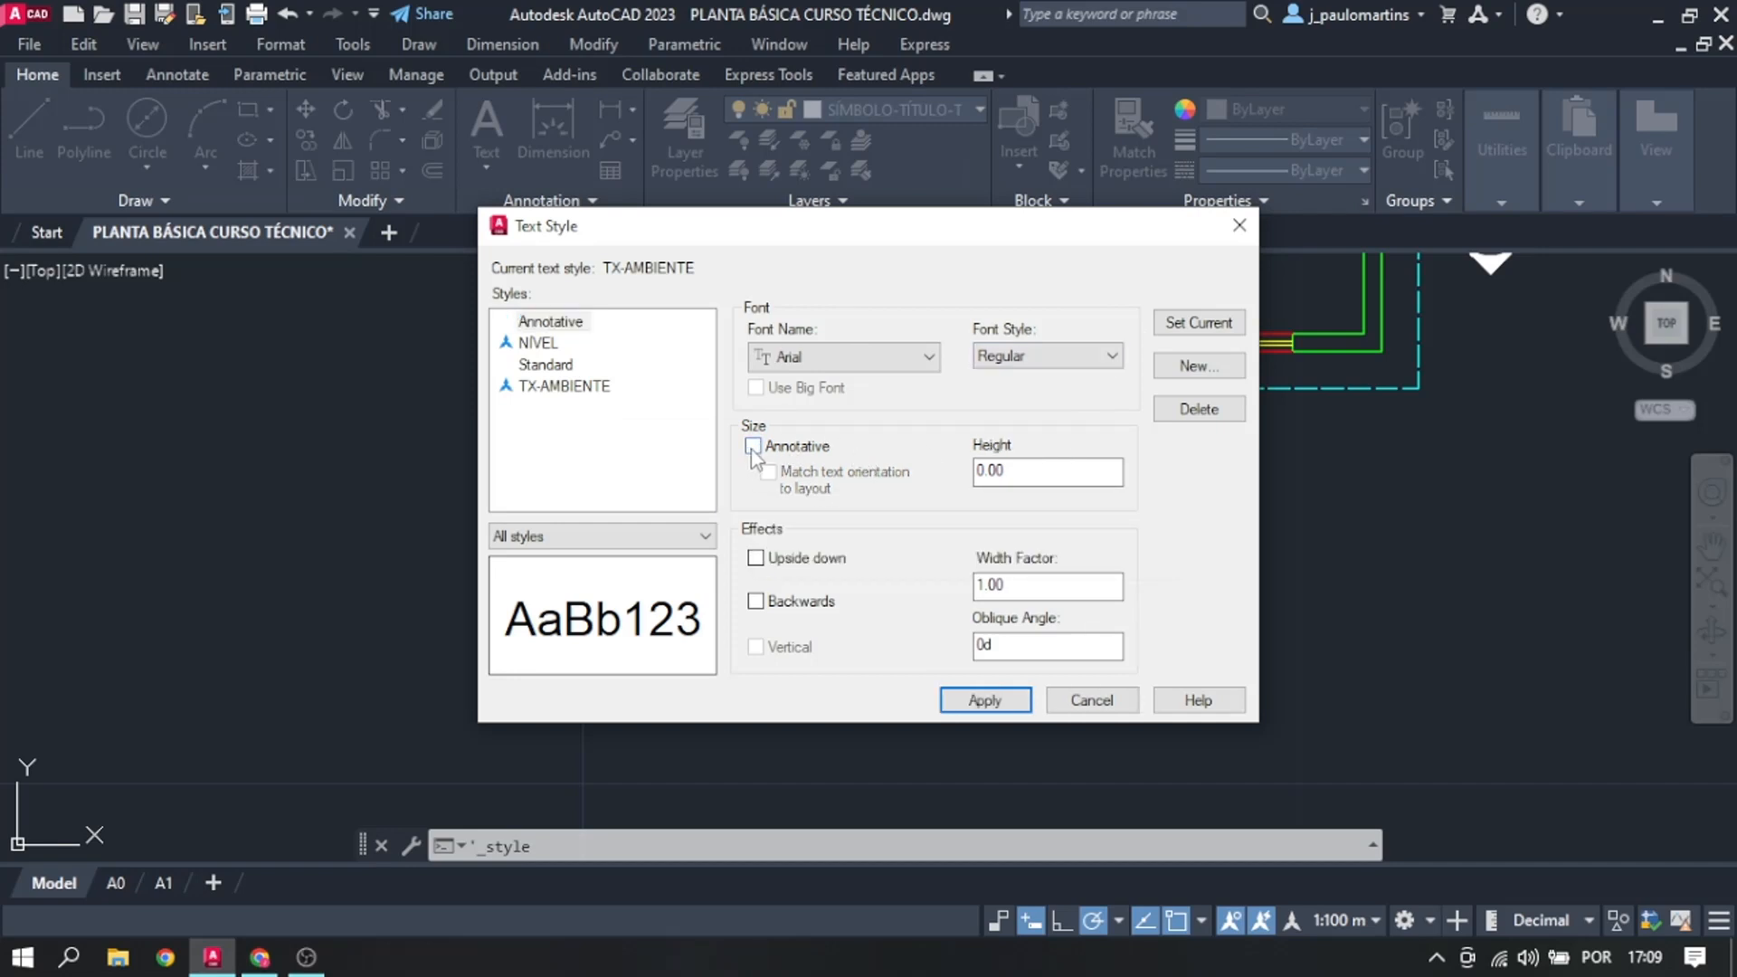
{"action": "left_click", "coordinate": [752, 447]}
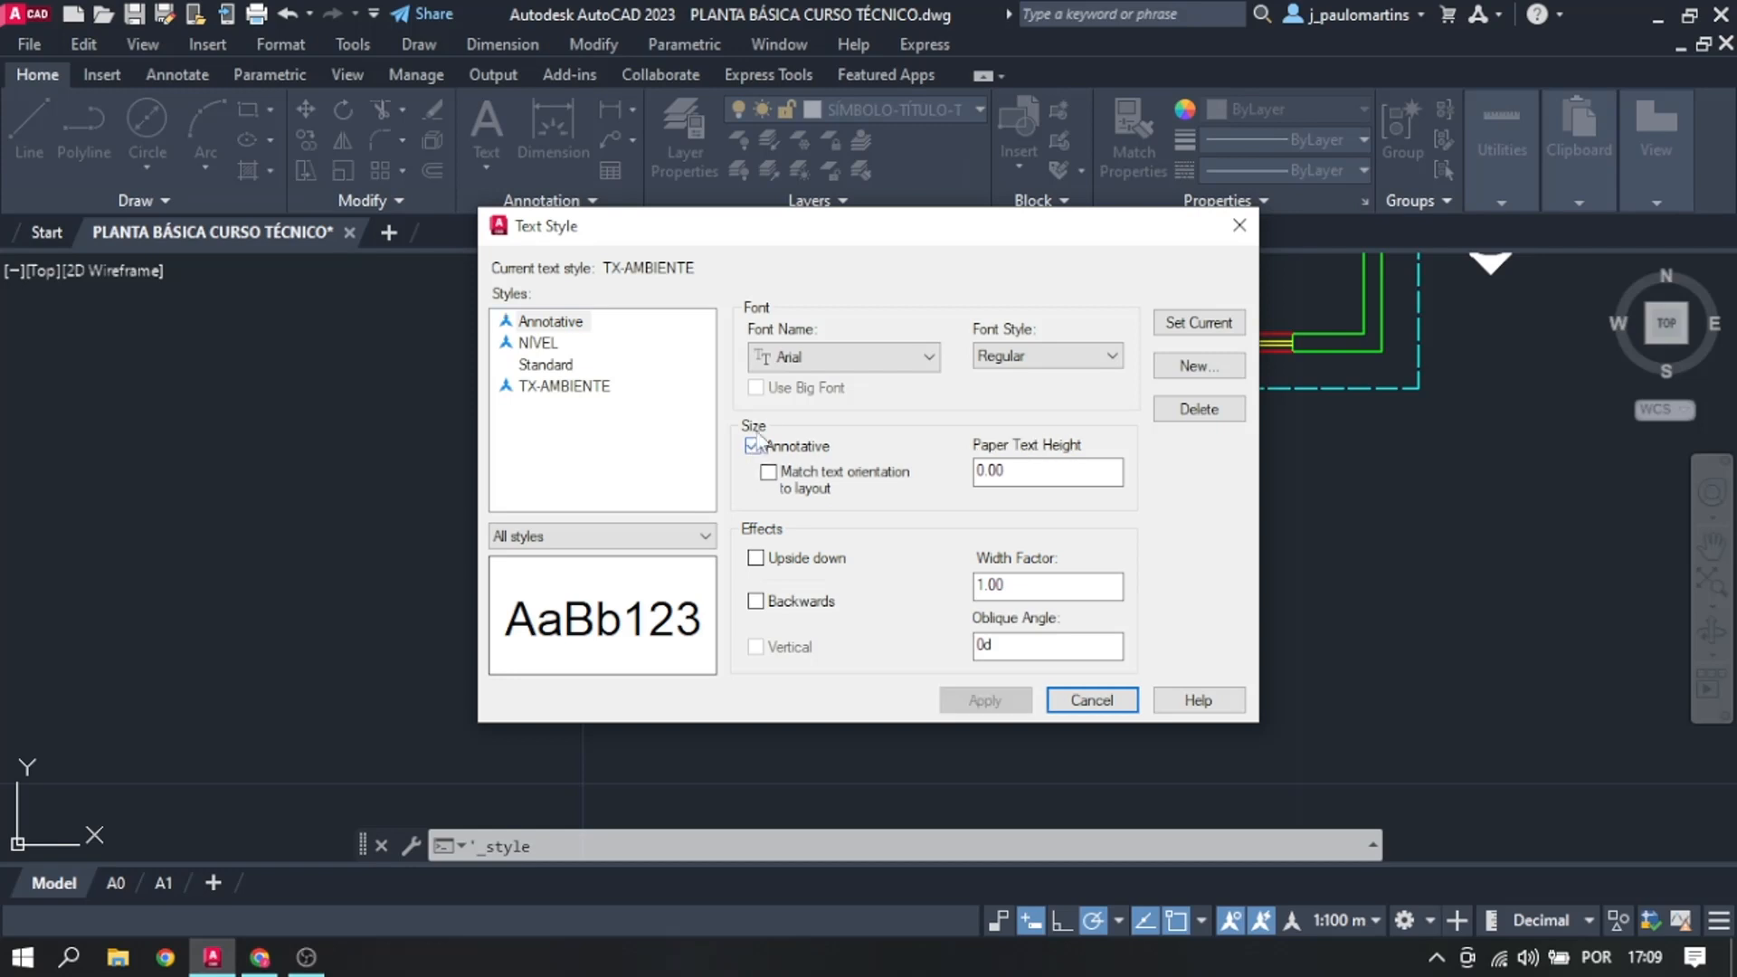
{"action": "left_click", "coordinate": [909, 358]}
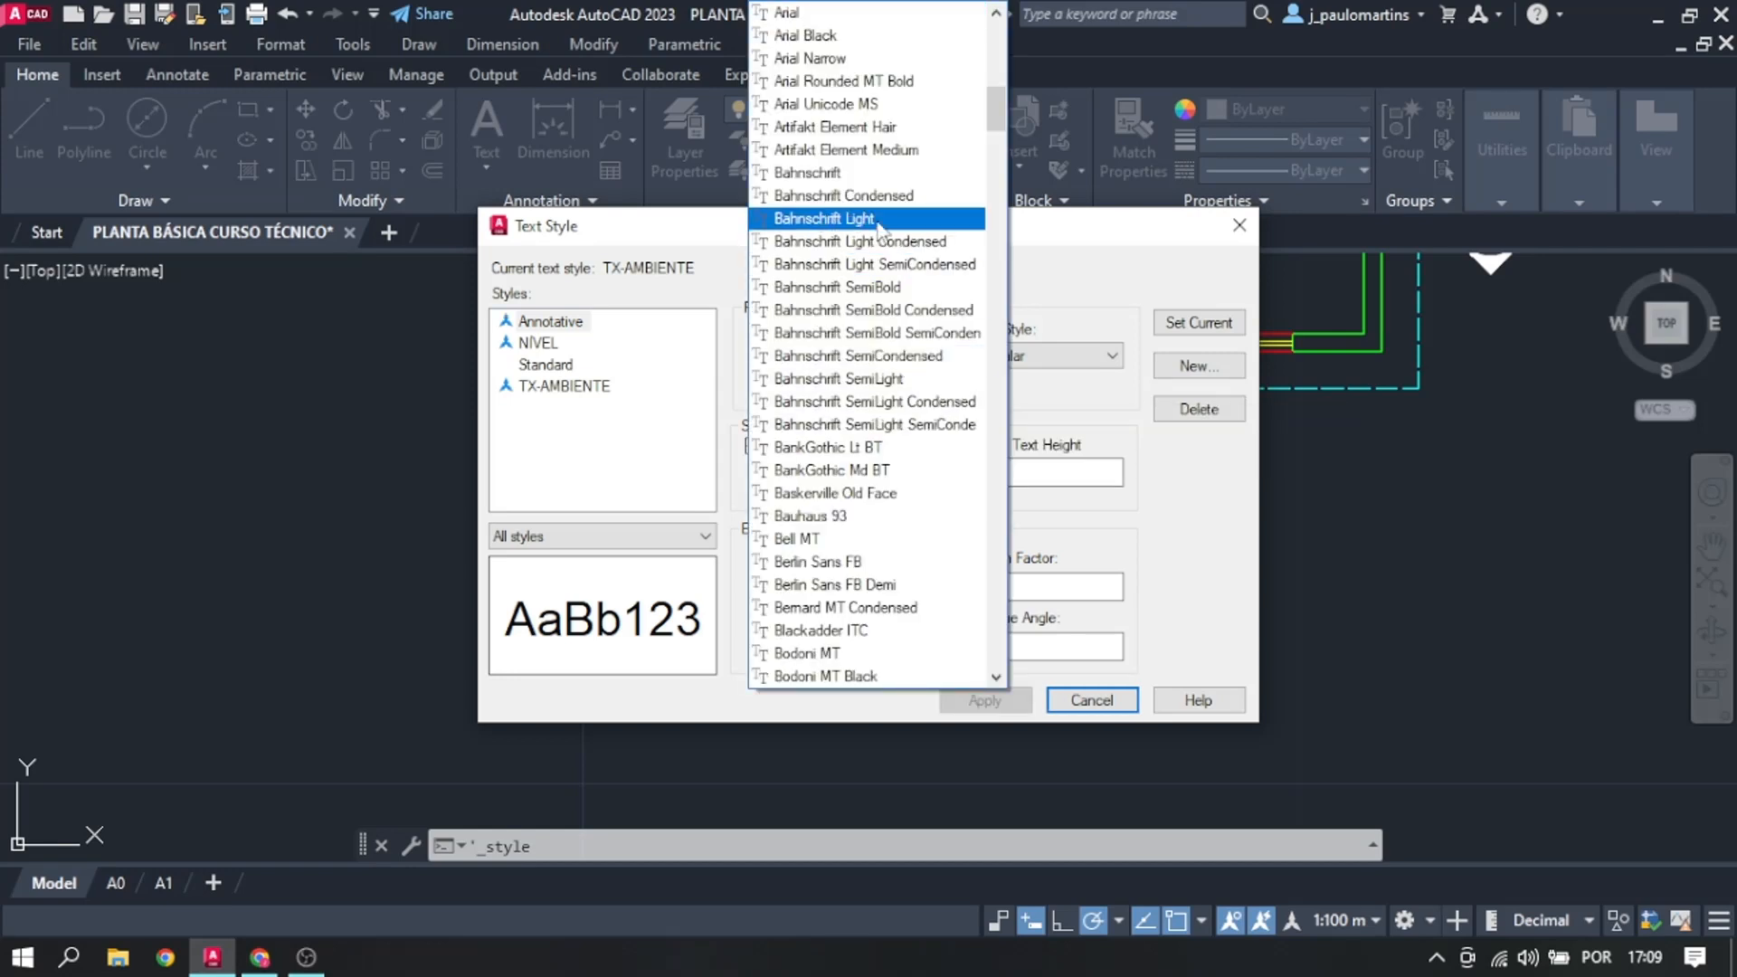
{"action": "key", "text": "a"}
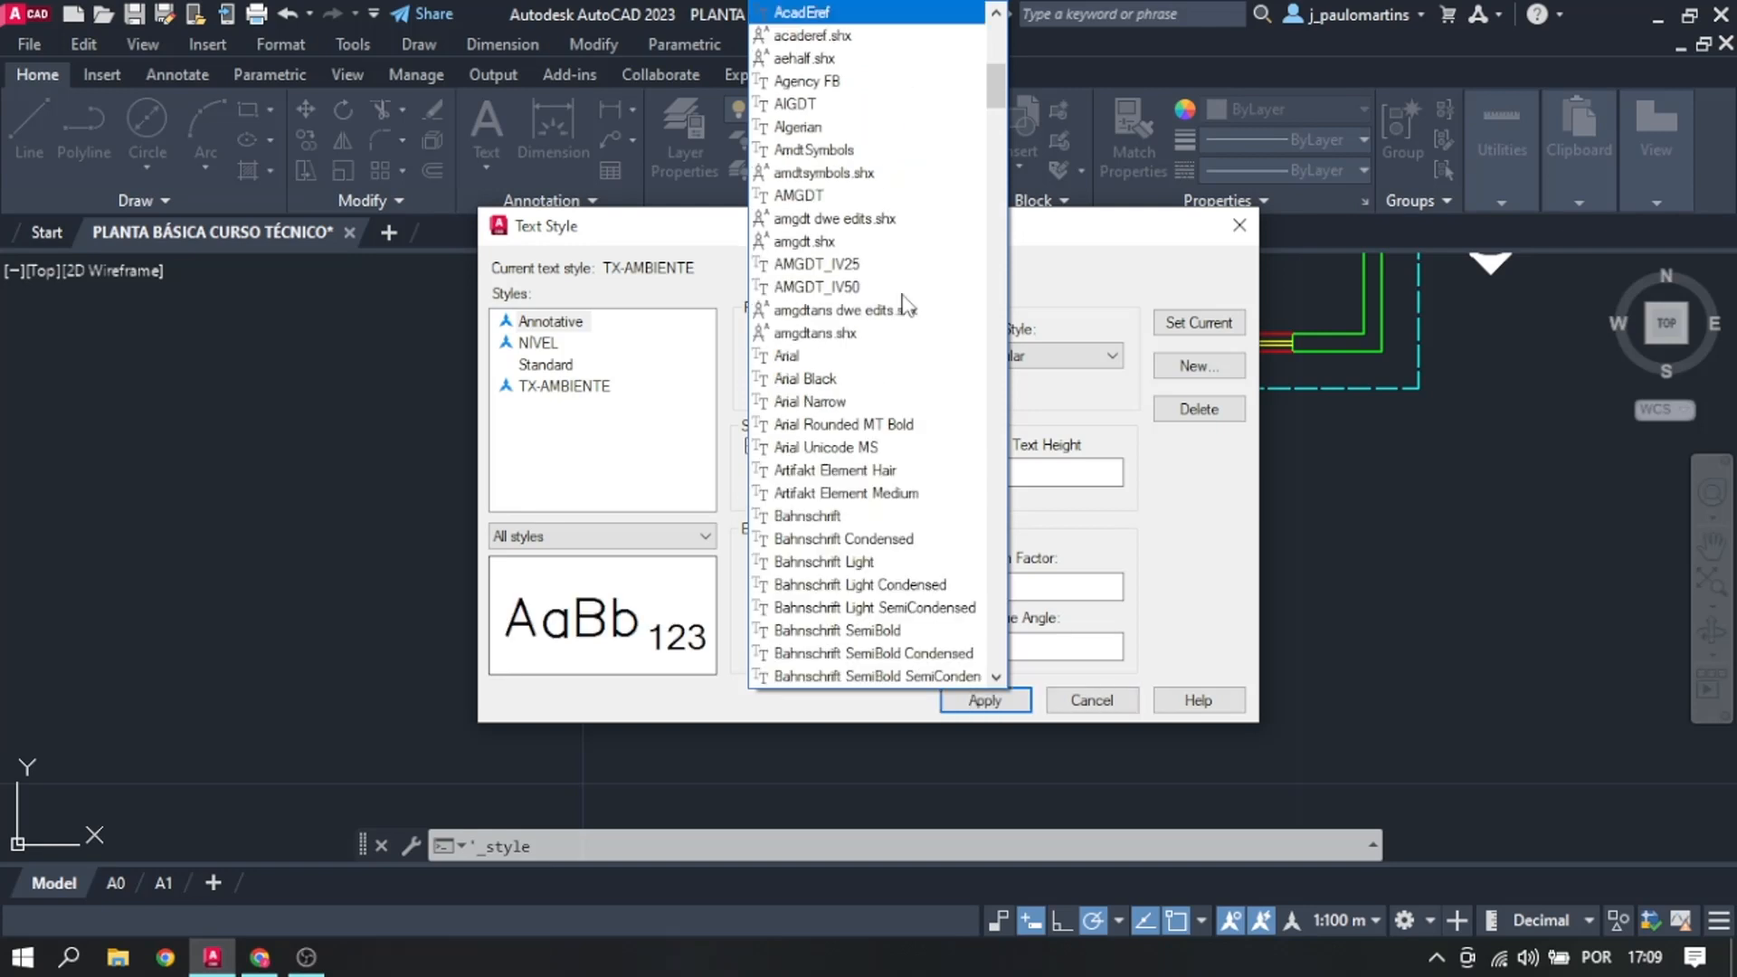
{"action": "key", "text": "r"}
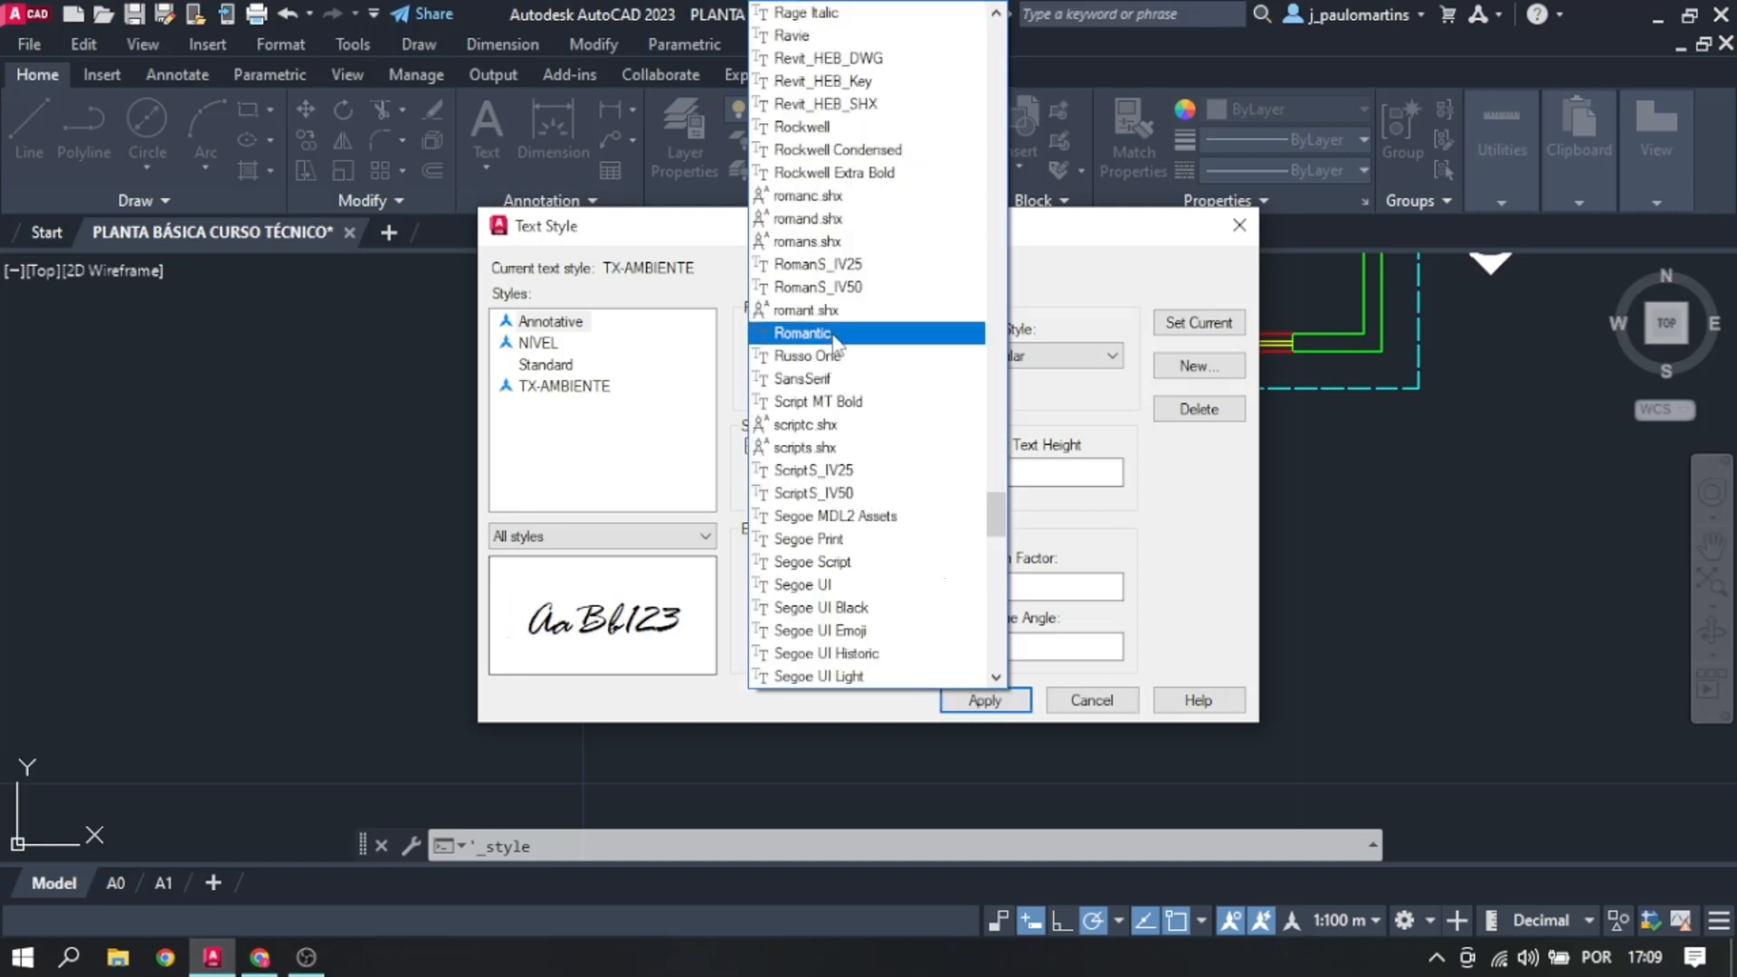
{"action": "left_click", "coordinate": [846, 317]}
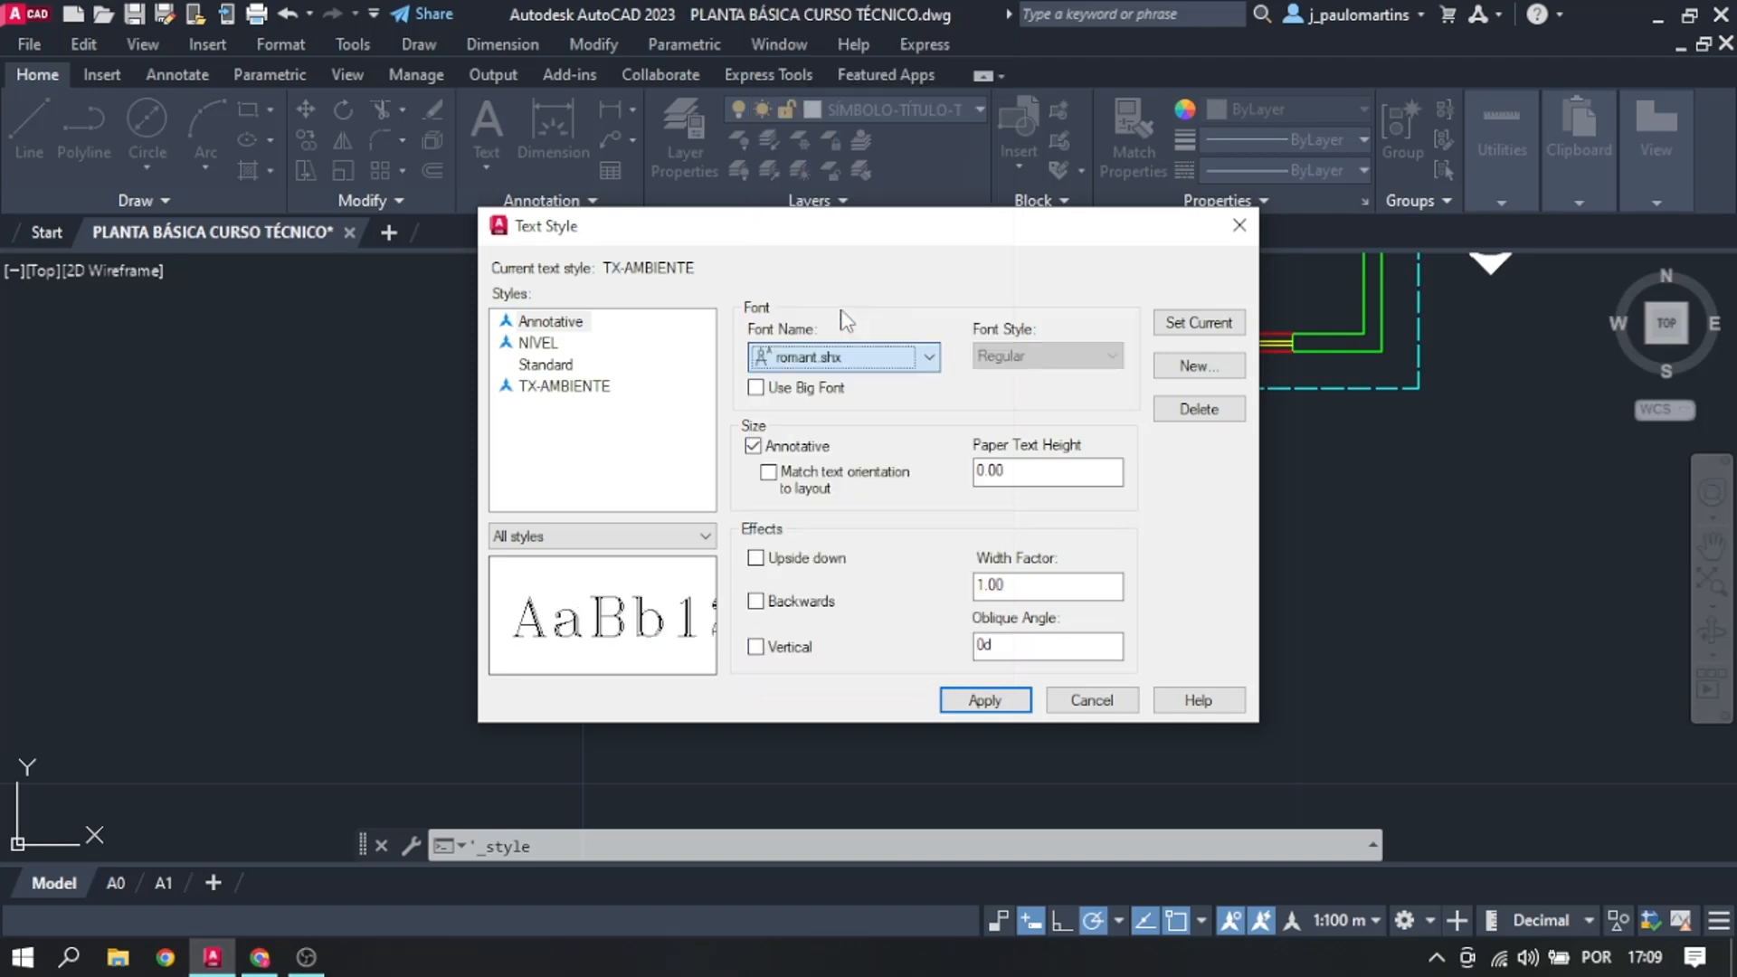
Step: Set the Annotative text style's paper text height to 5 and apply the style changes
{"action": "double_click", "coordinate": [1025, 471]}
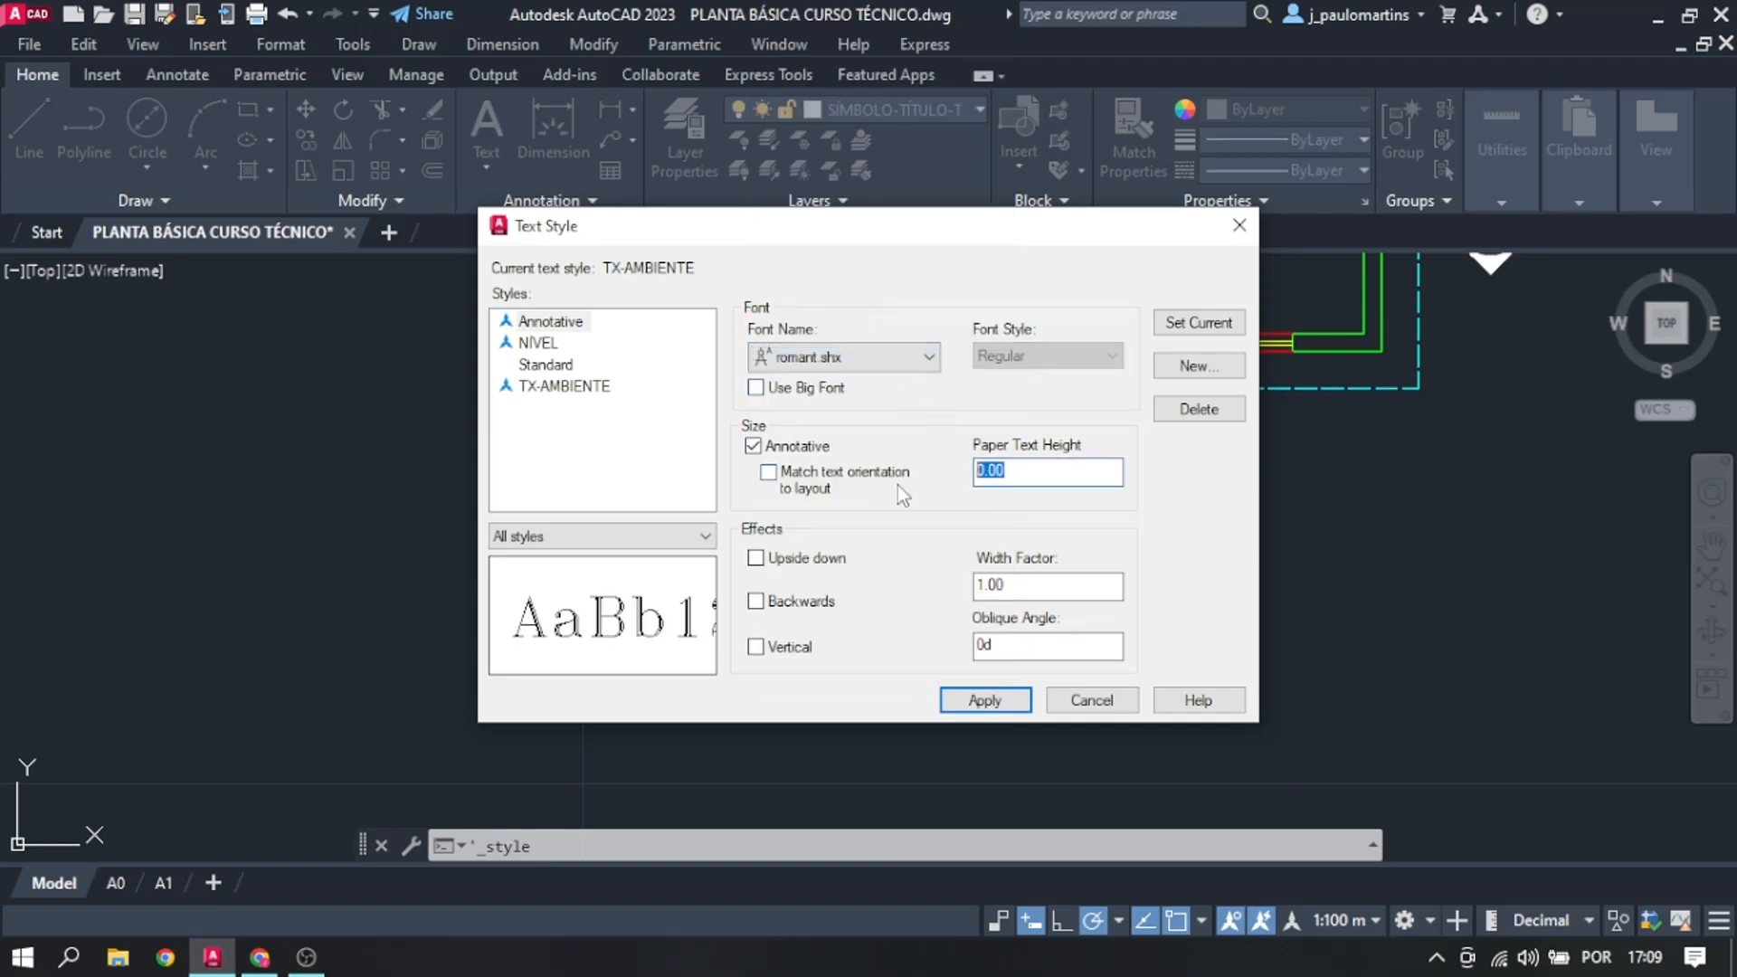
{"action": "type", "text": "5"}
{"action": "key", "text": "Return"}
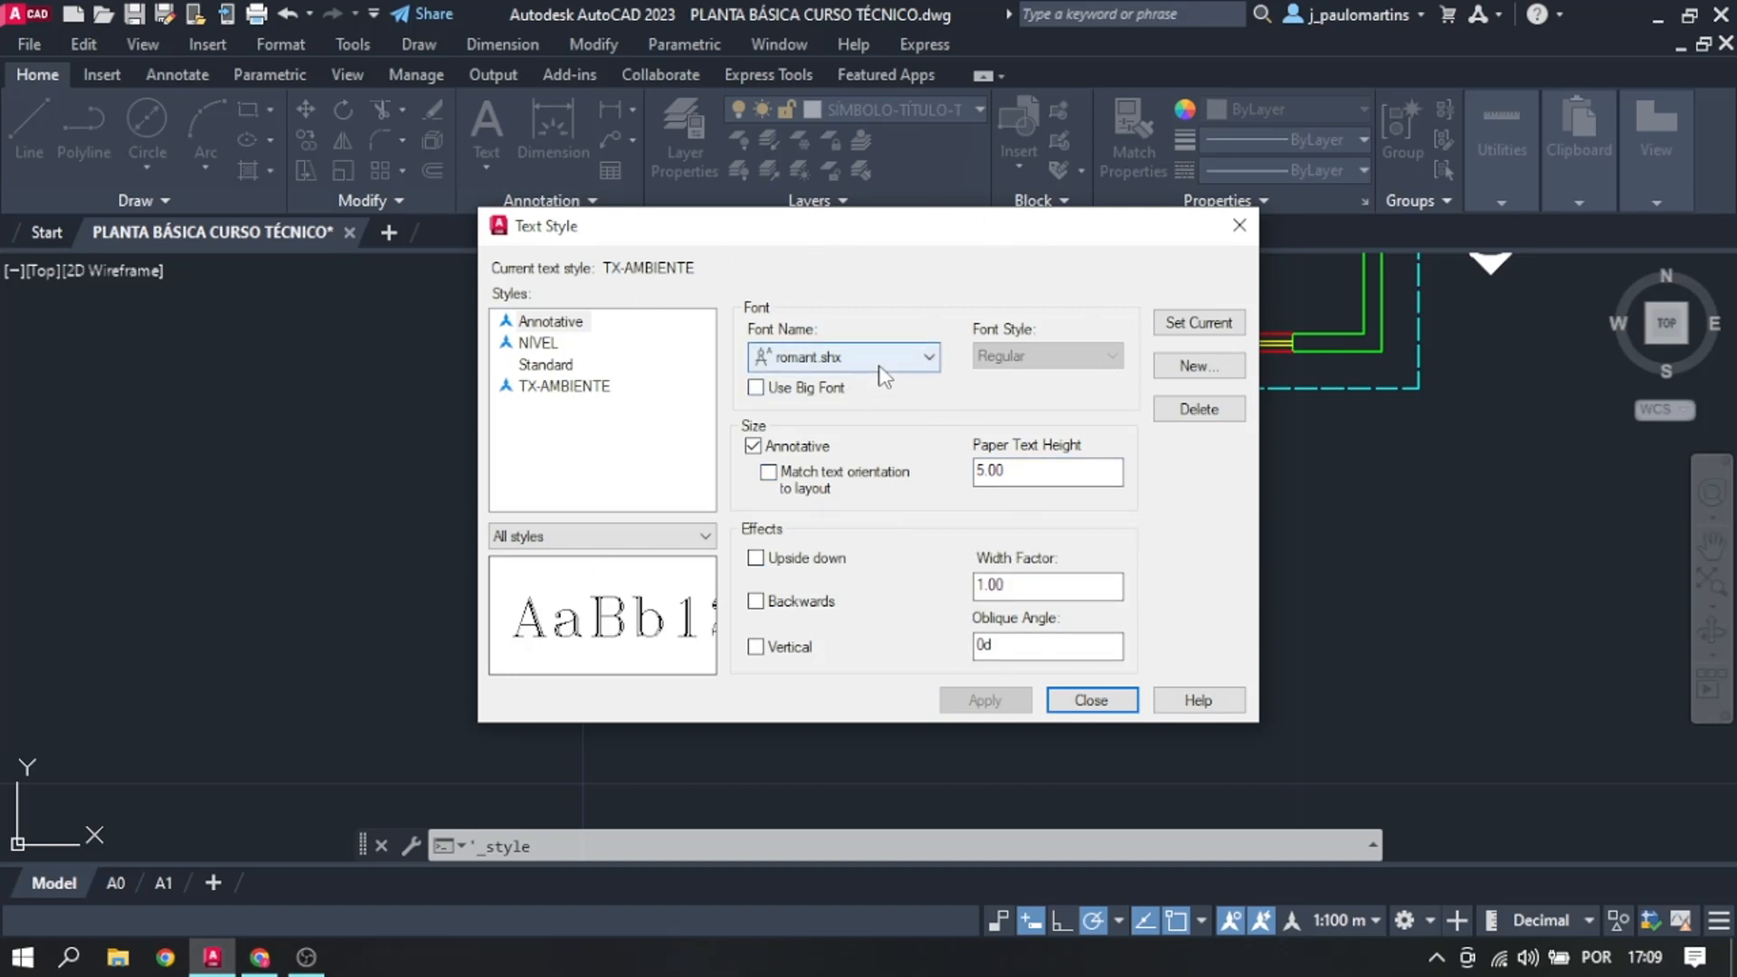
Step: Change the Annotative text style's font to romans.shx and save the style changes
{"action": "left_click", "coordinate": [856, 366]}
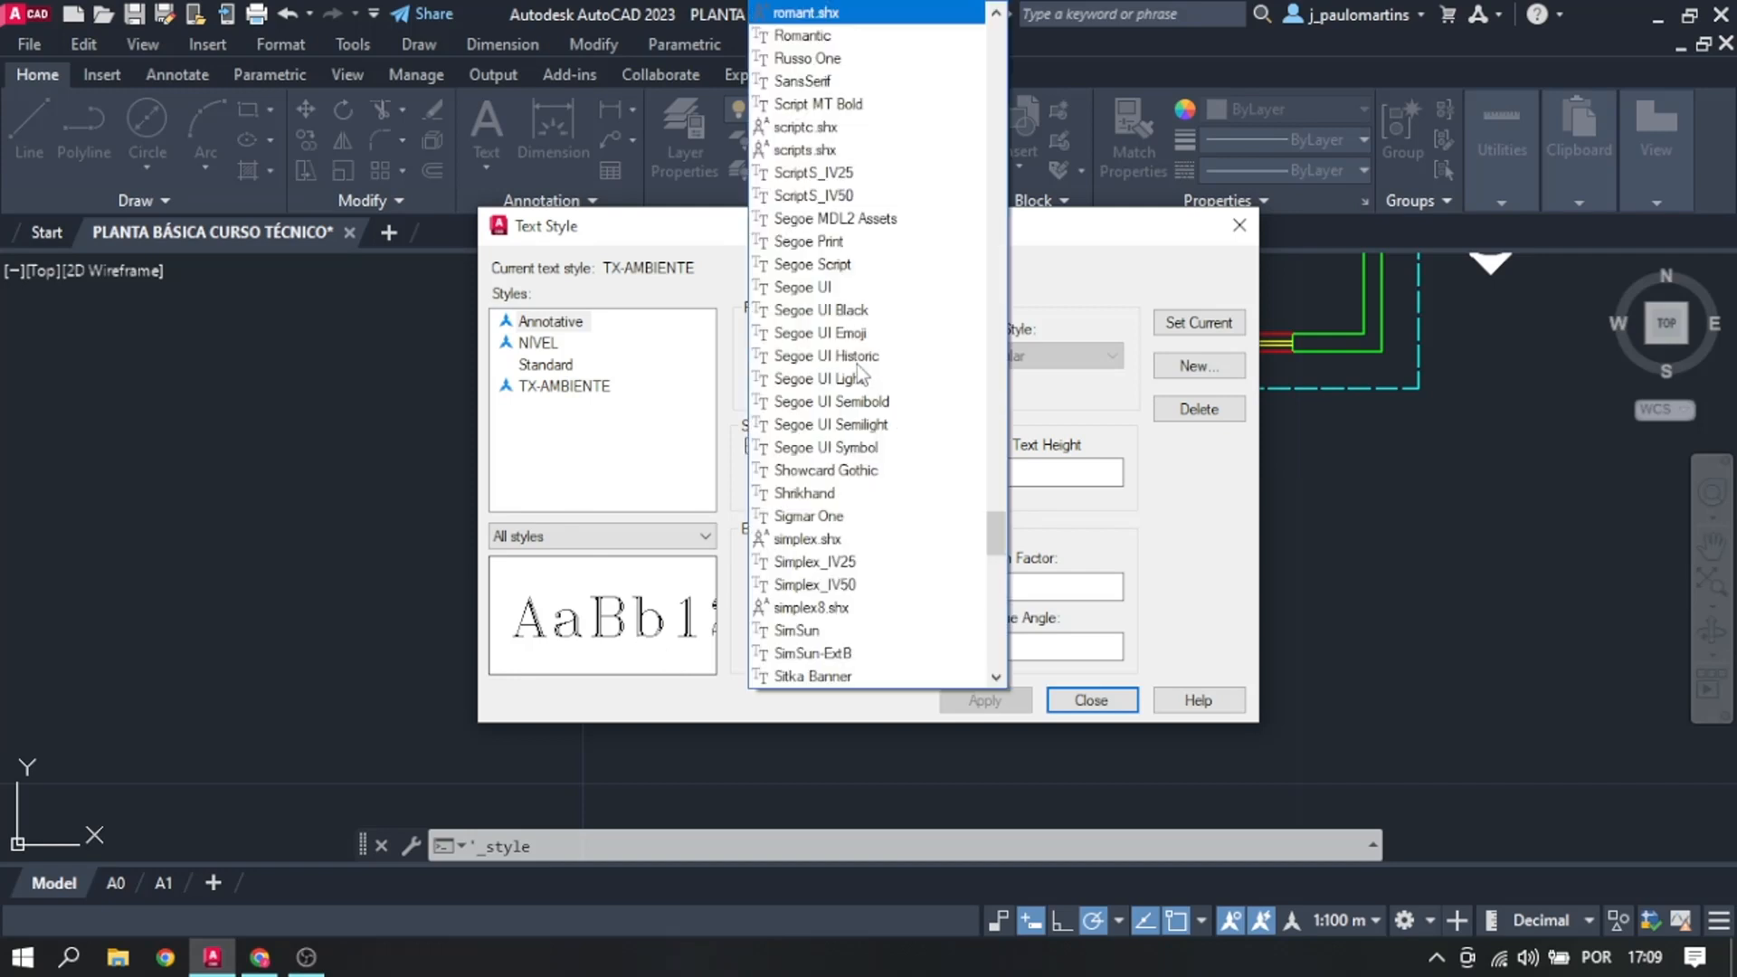
{"action": "scroll", "coordinate": [827, 241], "scroll_direction": "up", "scroll_amount": 4}
{"action": "scroll", "coordinate": [828, 243], "scroll_direction": "up", "scroll_amount": 2}
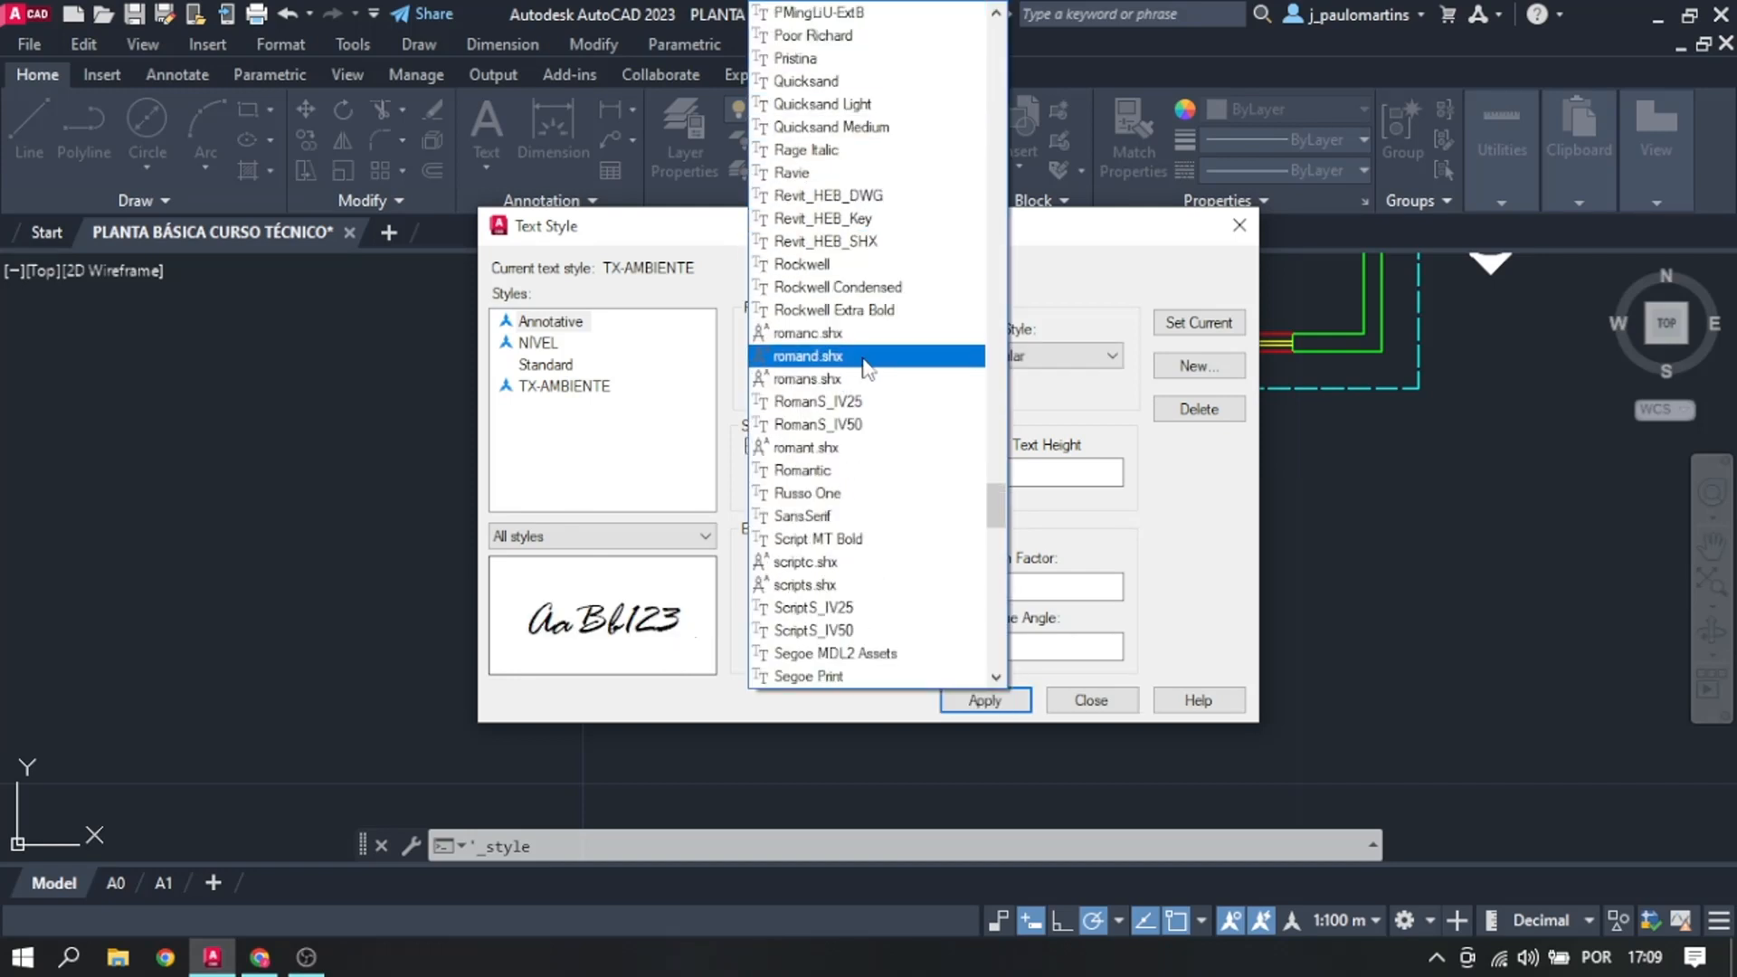
{"action": "left_click", "coordinate": [821, 381]}
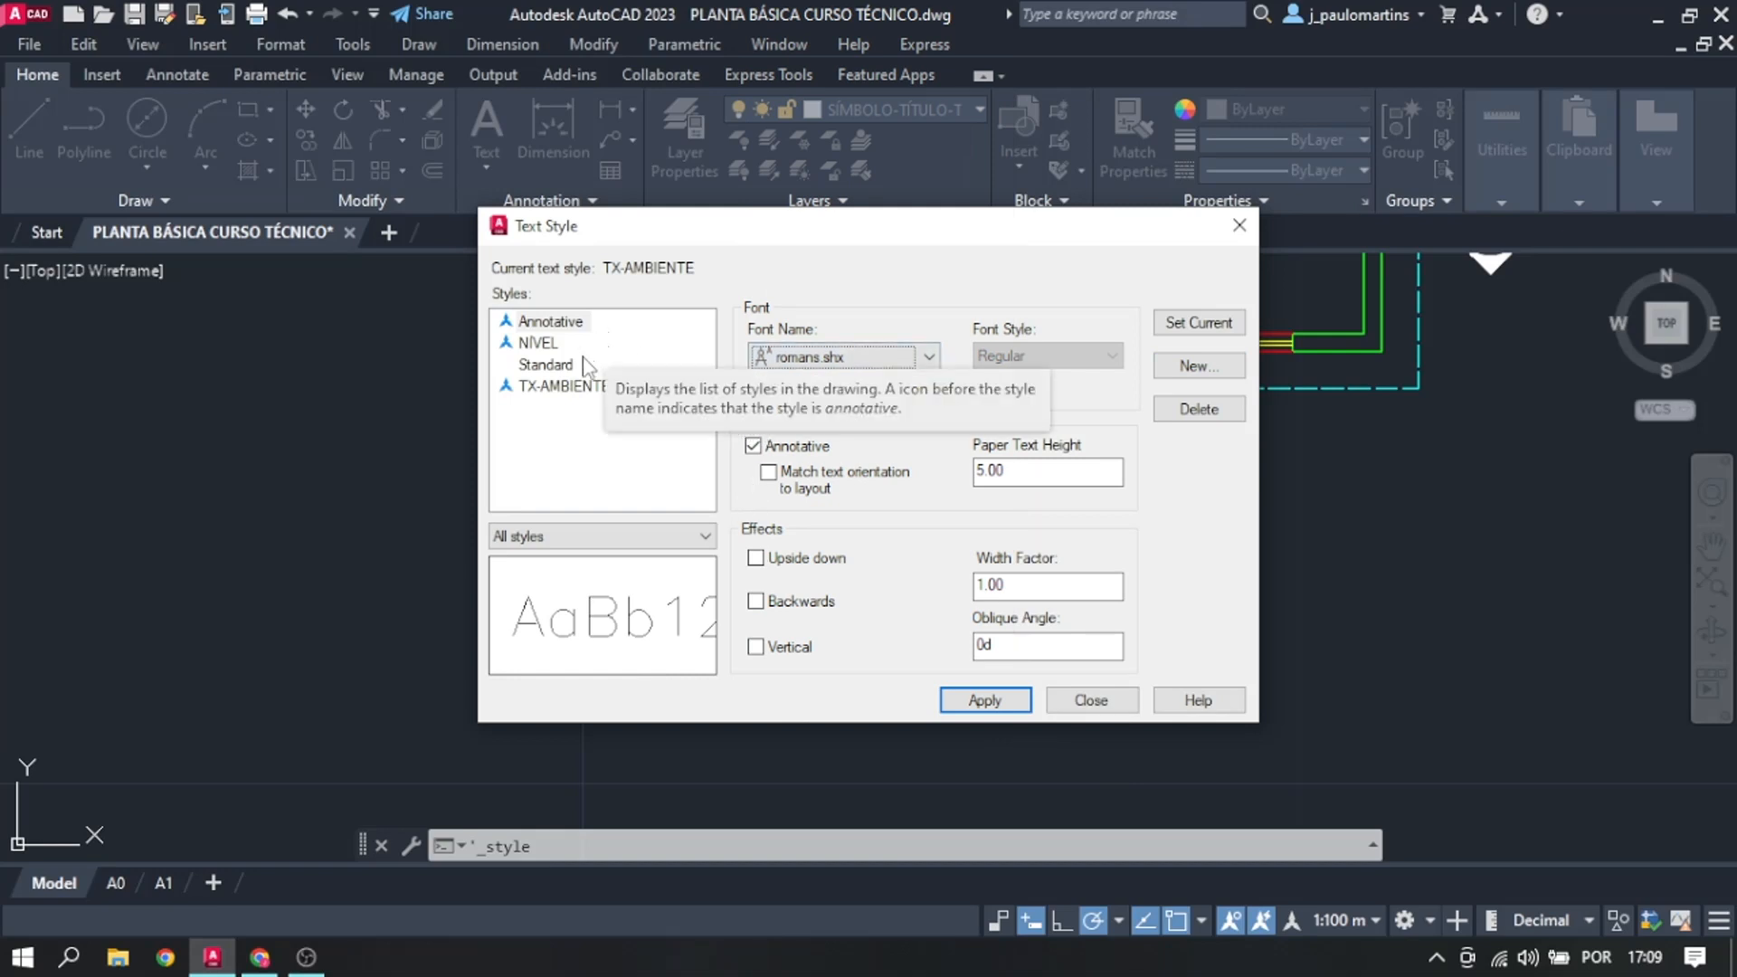
{"action": "left_click", "coordinate": [1109, 704]}
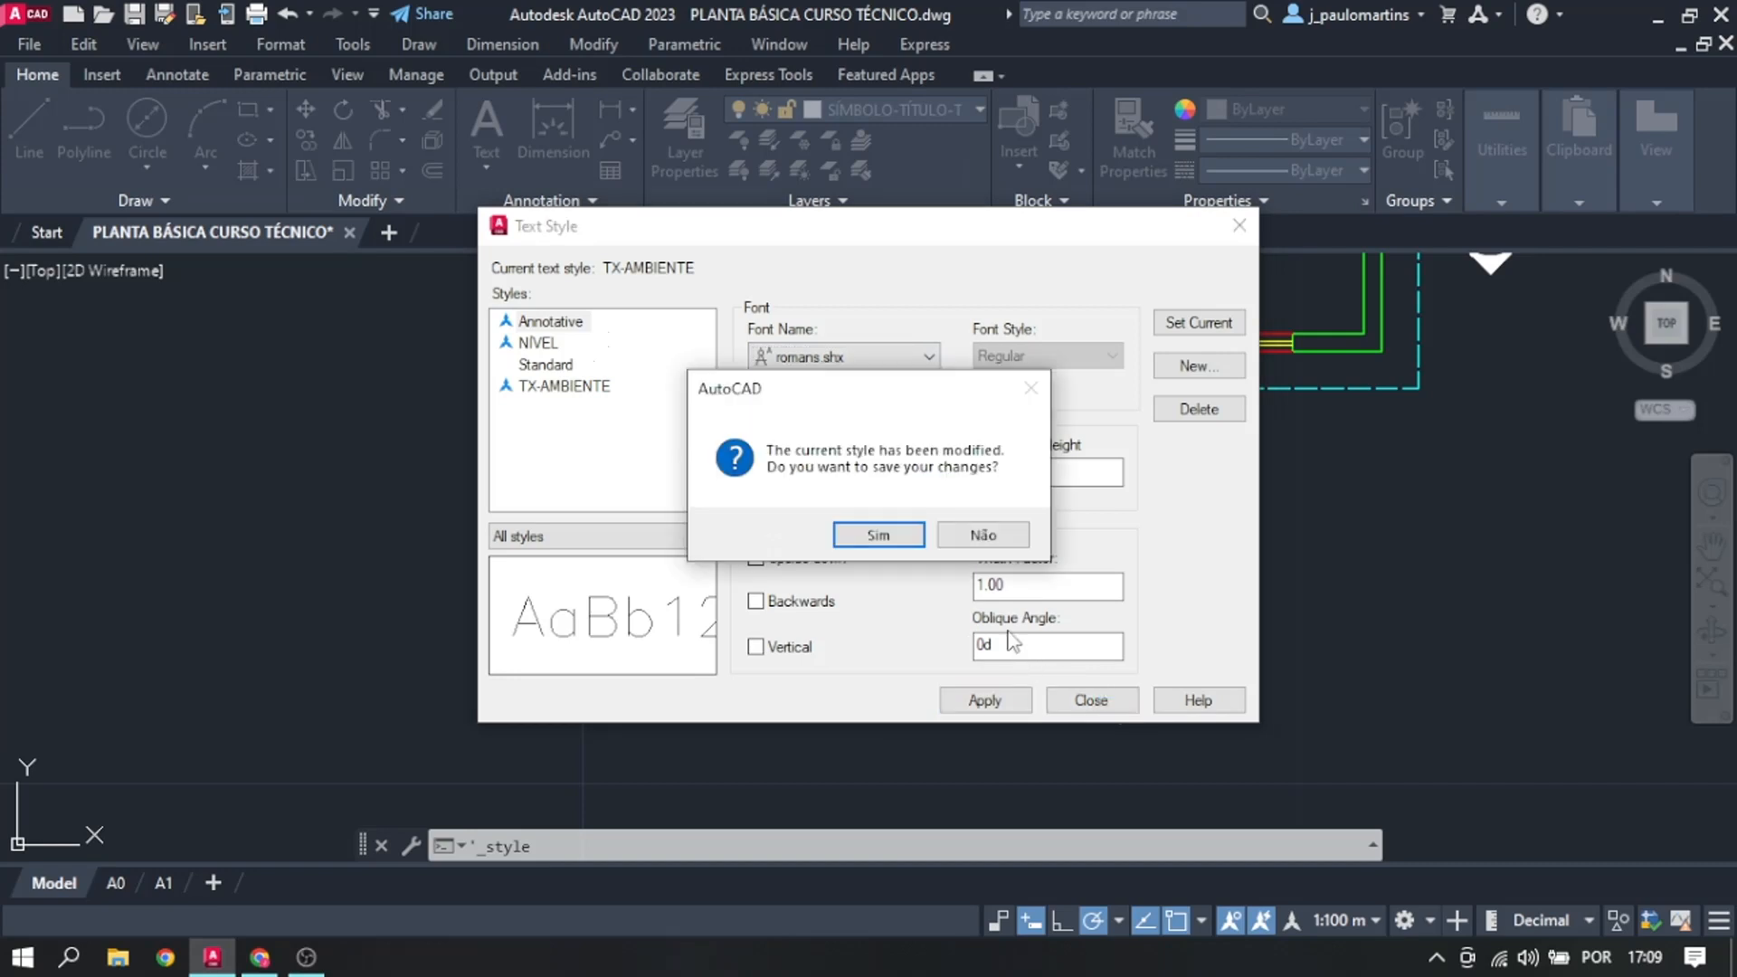
{"action": "left_click", "coordinate": [841, 535]}
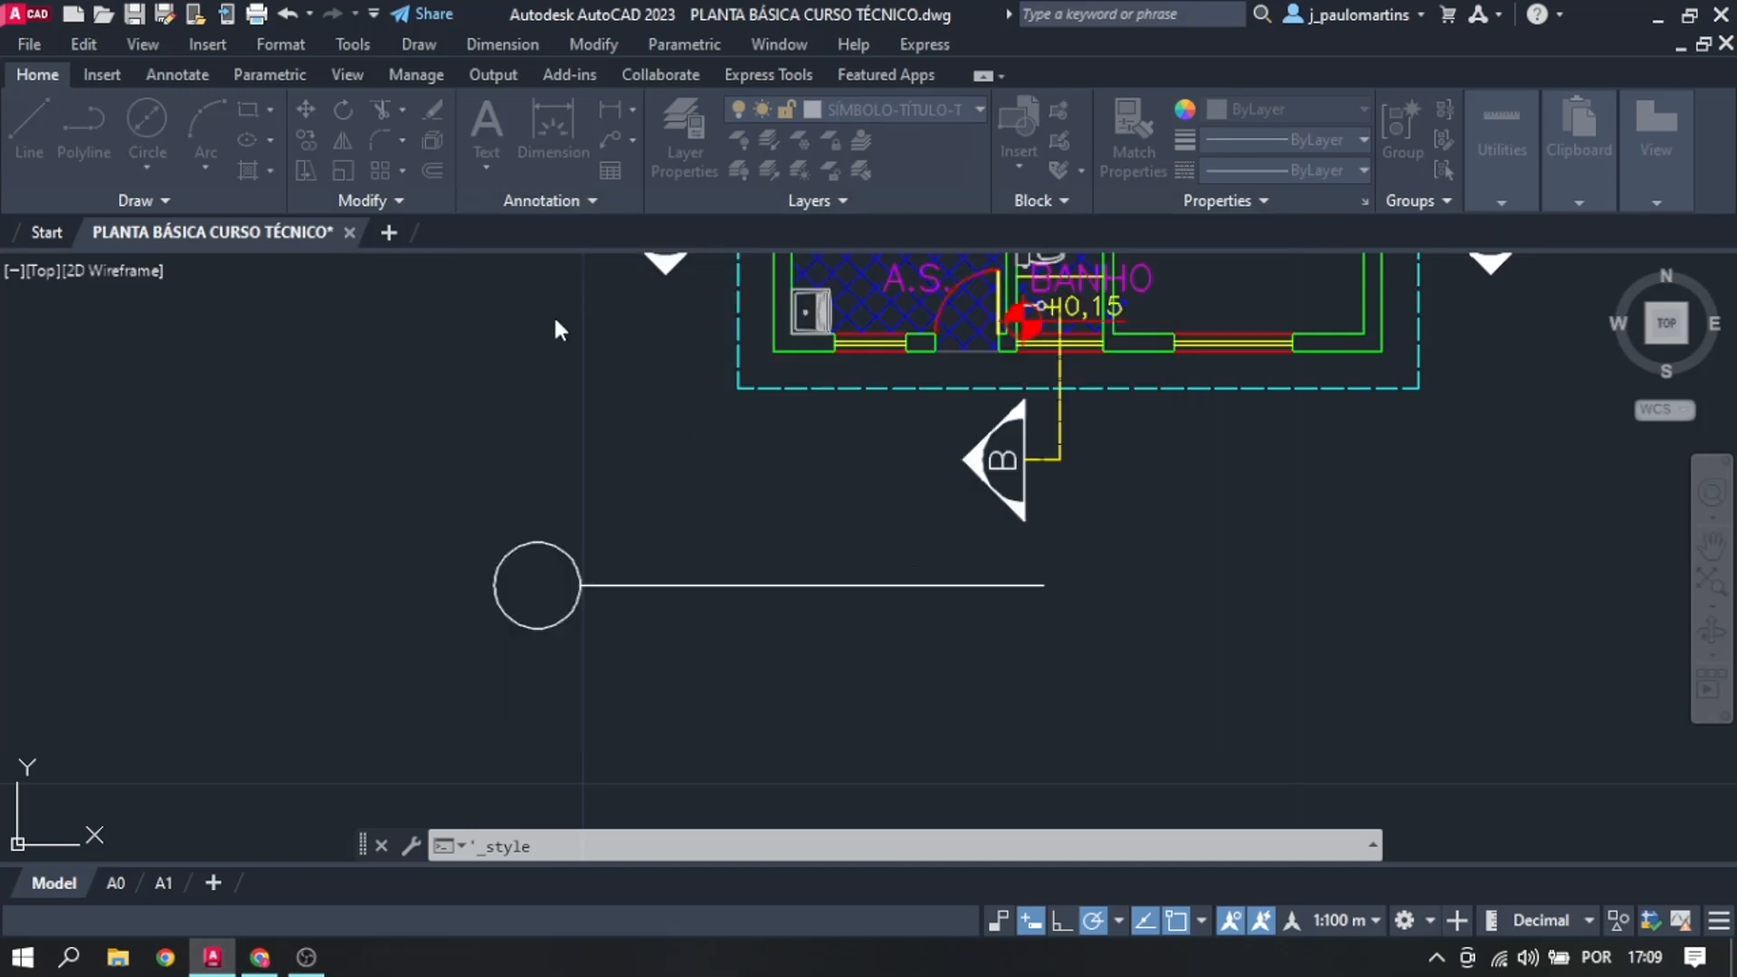
Step: Create a new text style named TX-TÍTULO-DESENHO based on the Annotative style
{"action": "left_click", "coordinate": [519, 207]}
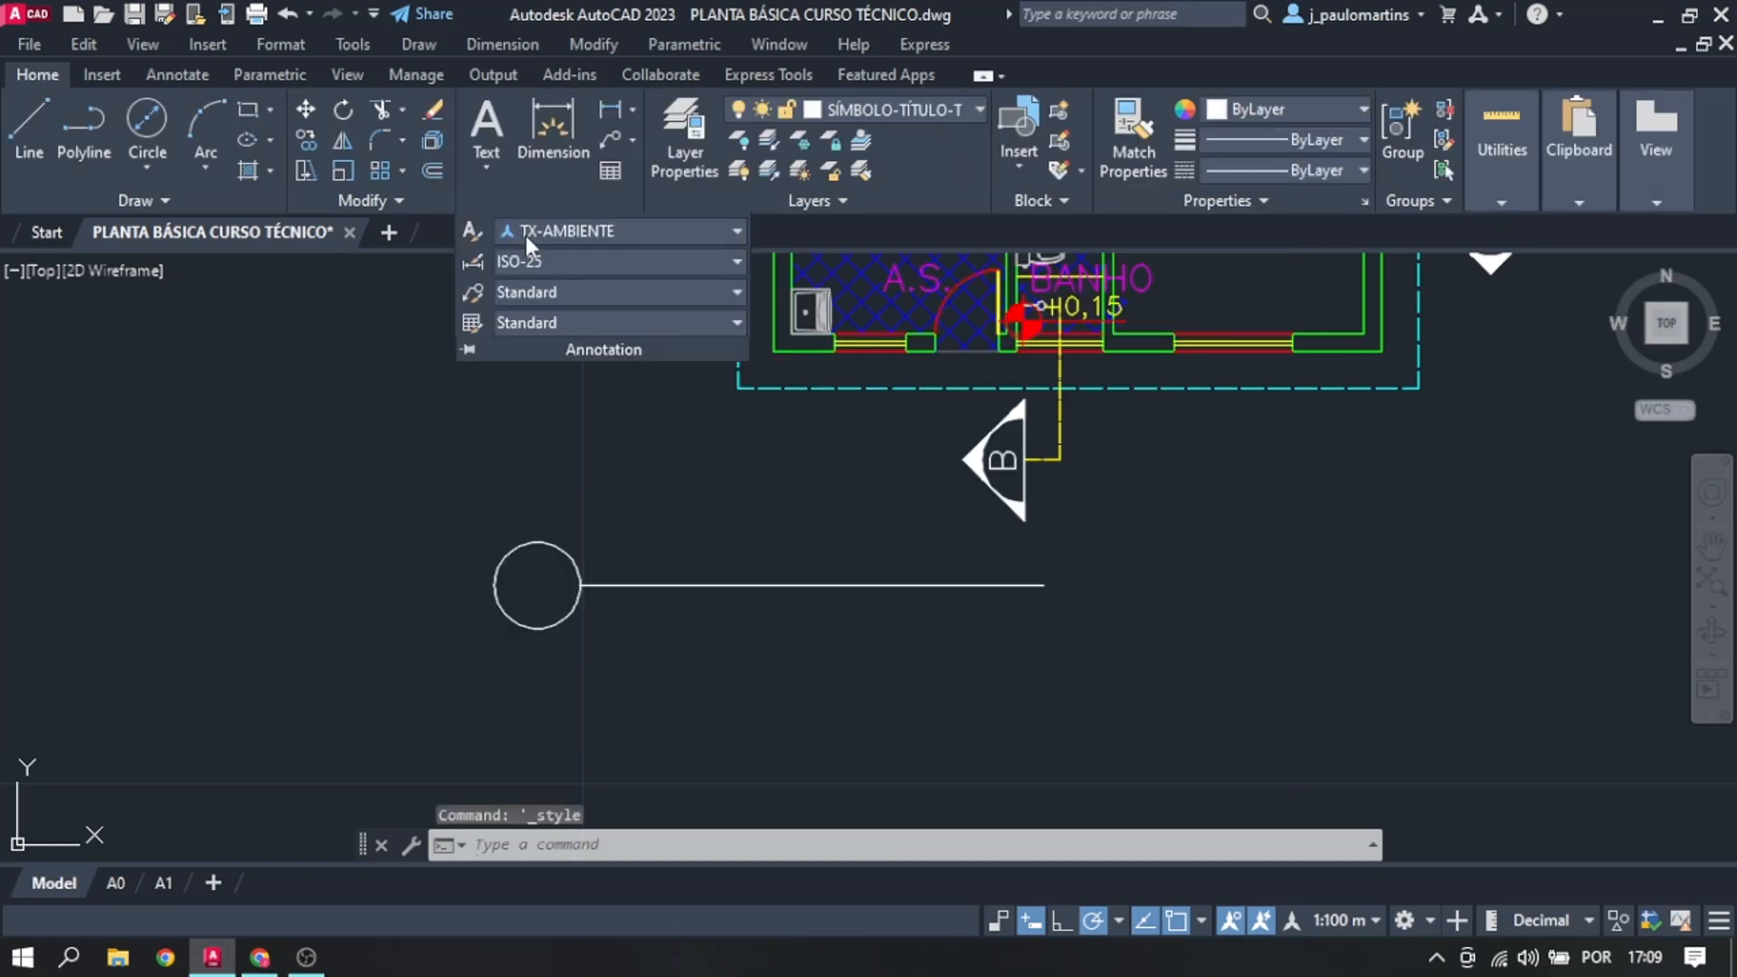
{"action": "left_click", "coordinate": [472, 231]}
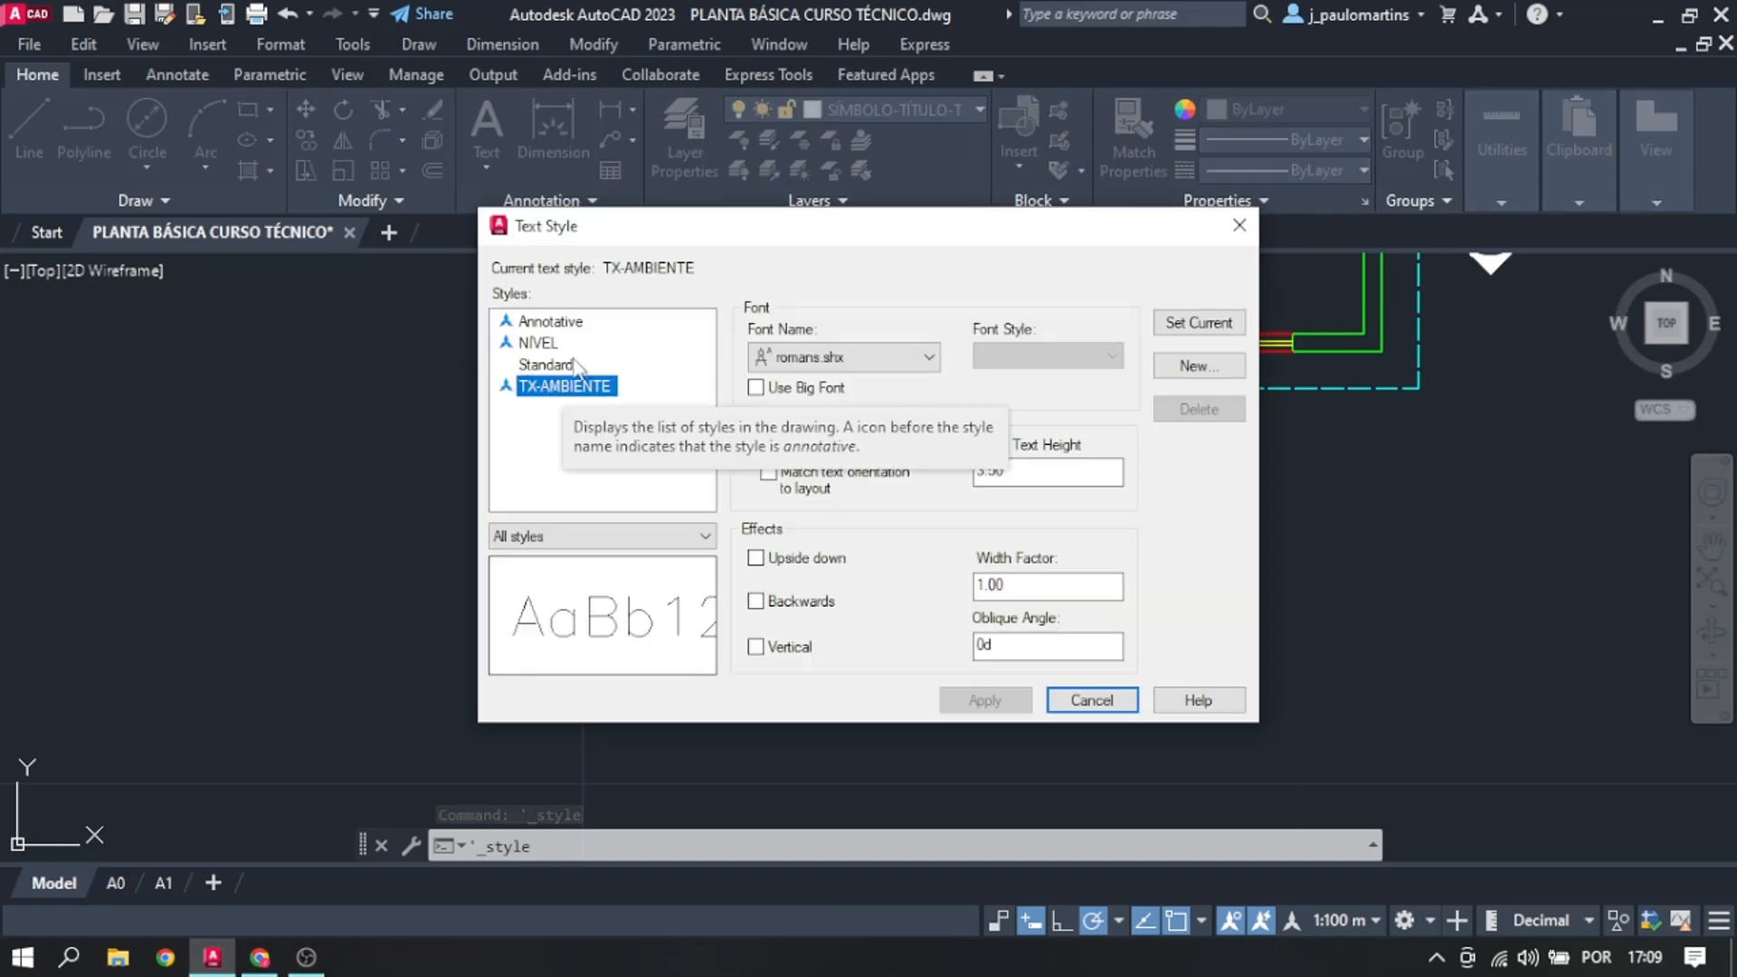
{"action": "left_click", "coordinate": [567, 326]}
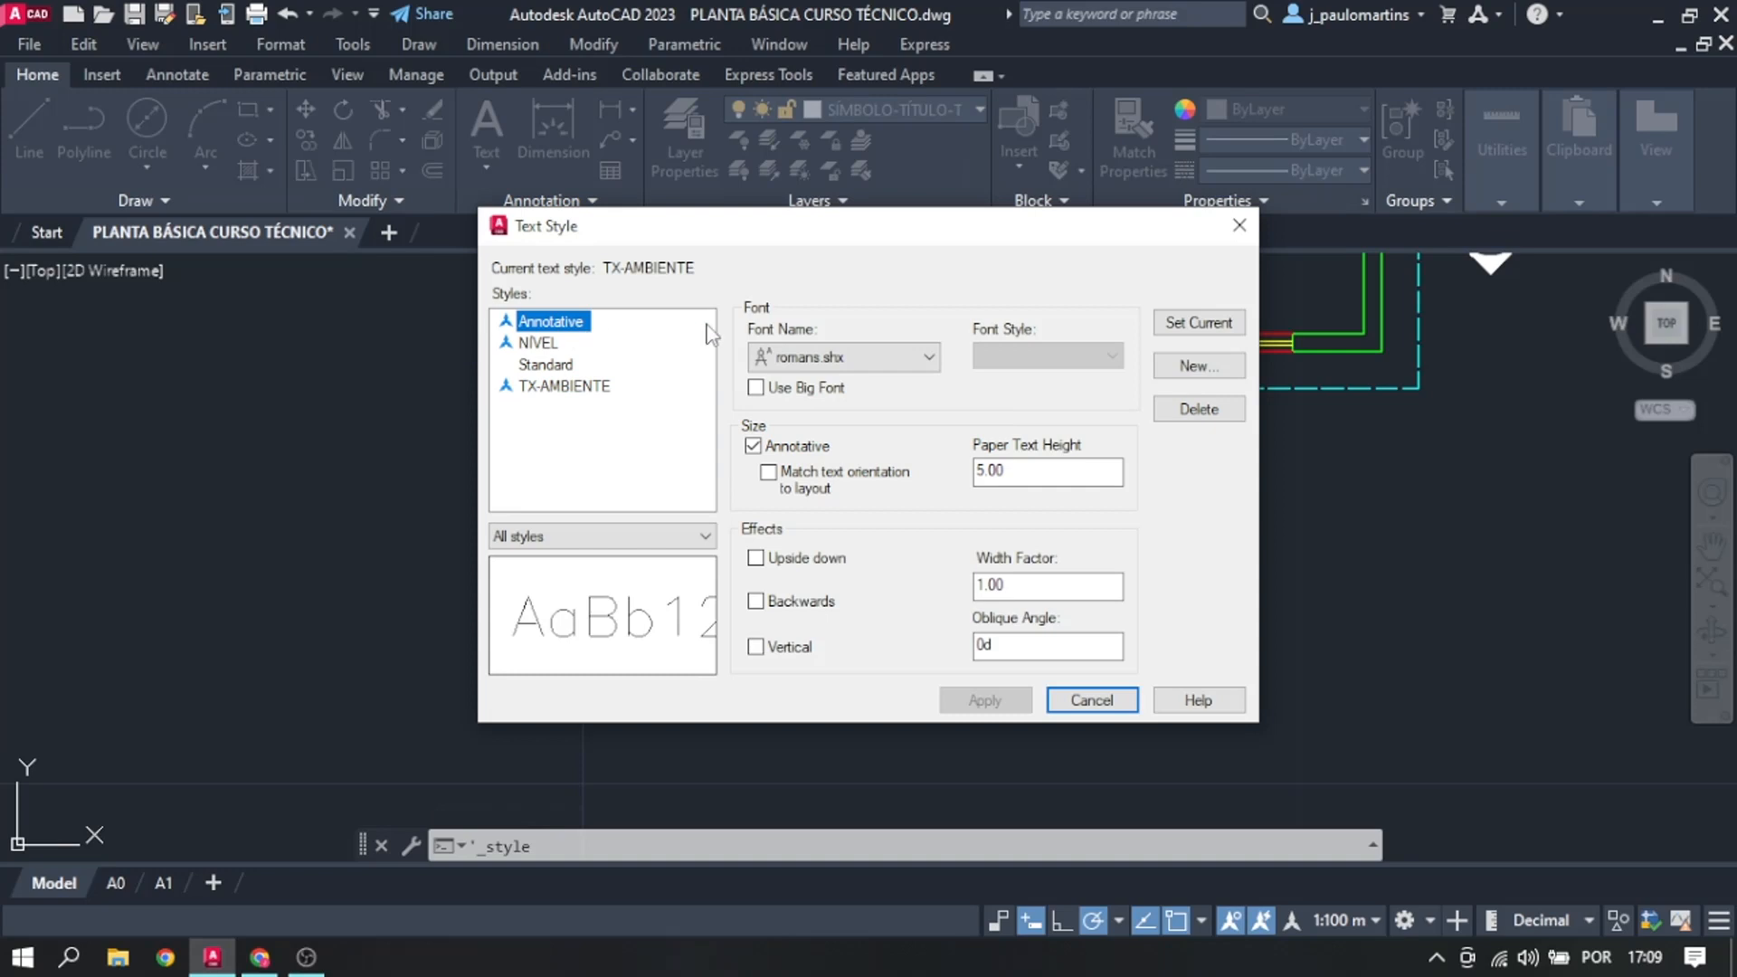
{"action": "left_click", "coordinate": [1221, 369]}
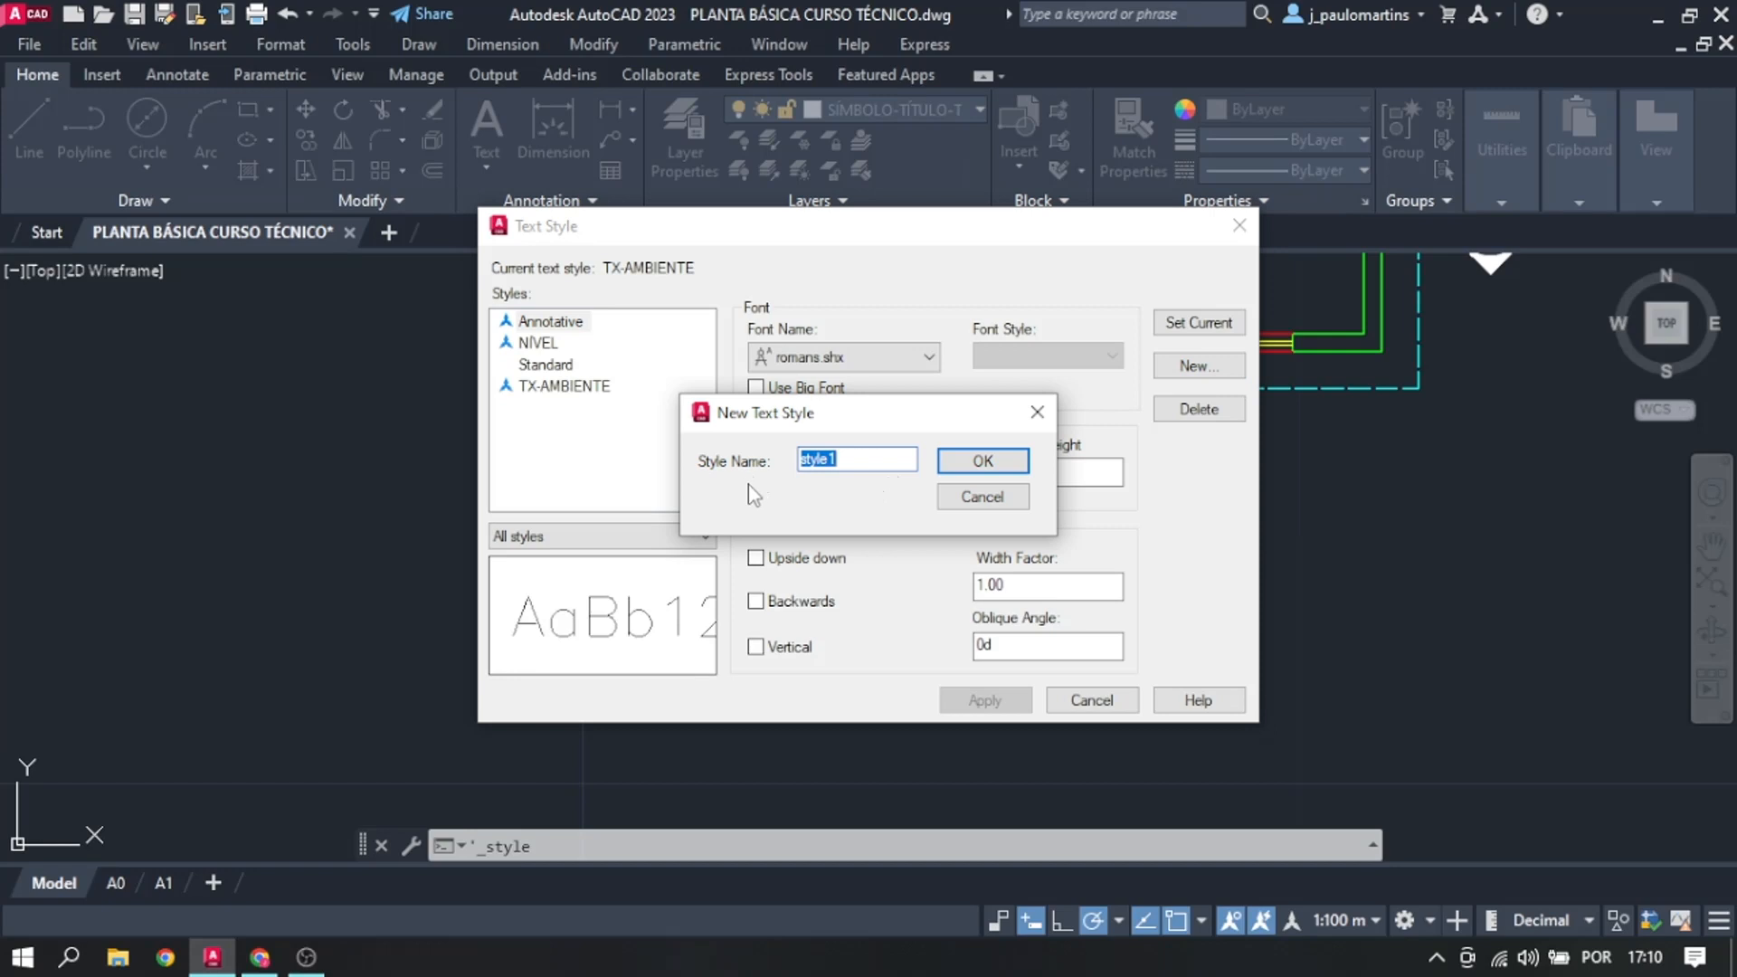
{"action": "type", "text": "TX"}
{"action": "type", "text": "-TÍTULO-DESENHO"}
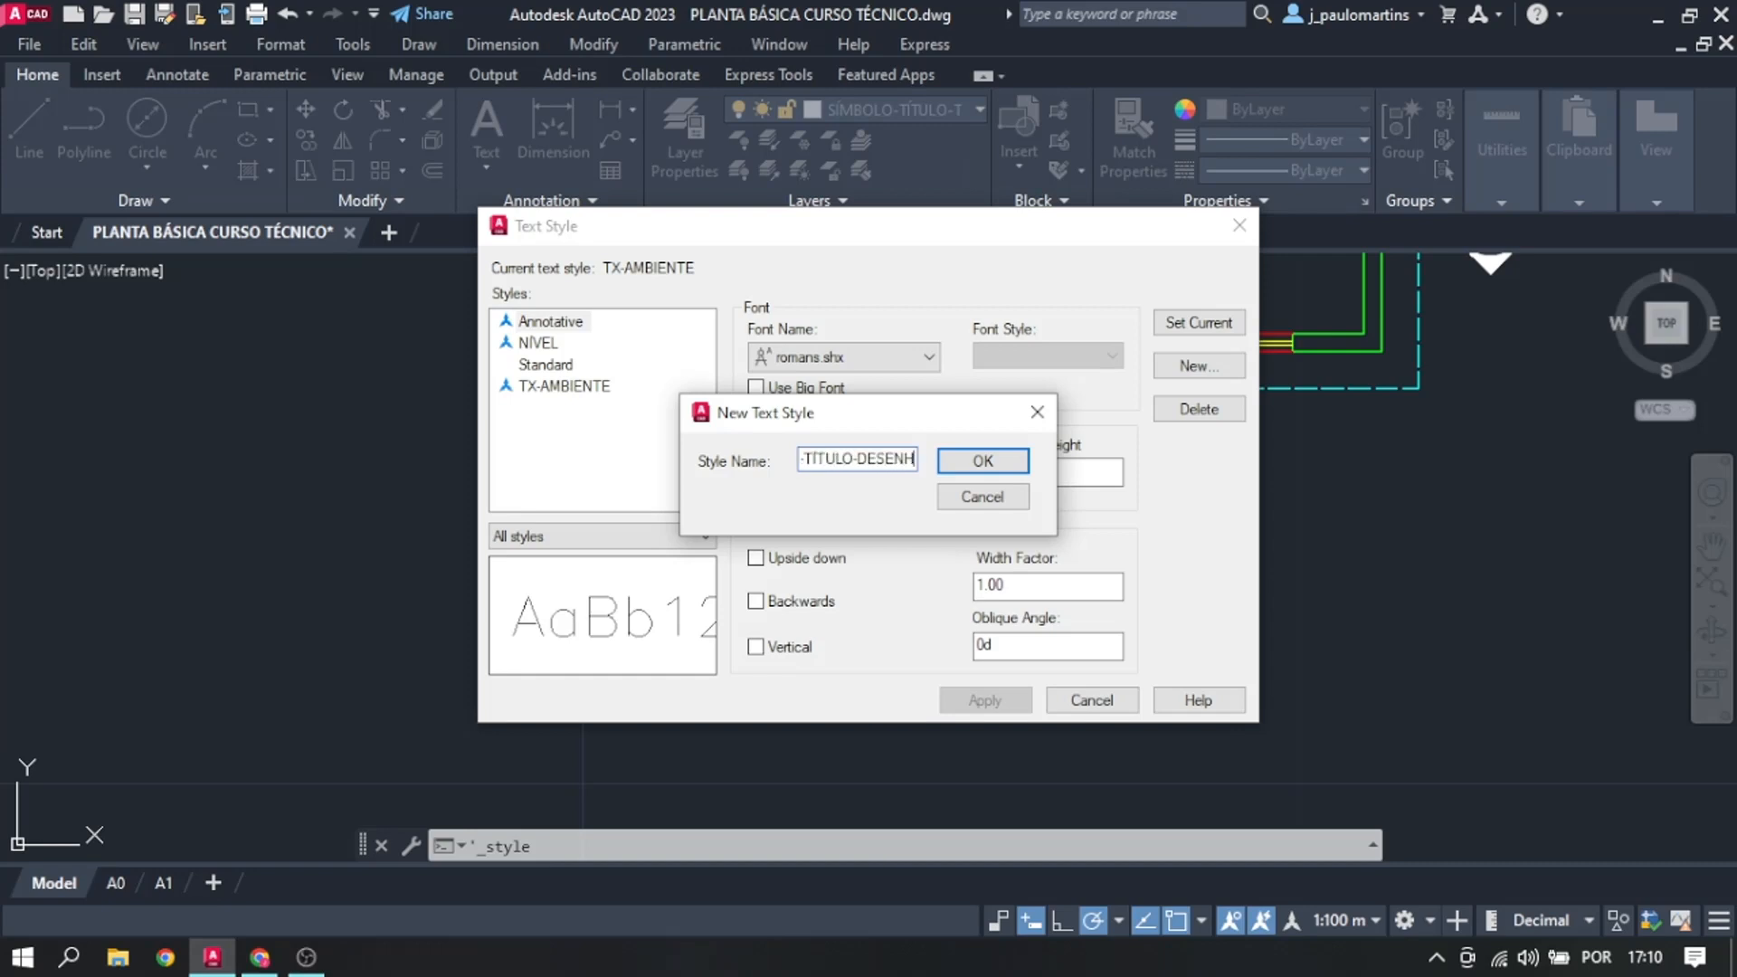
{"action": "left_click", "coordinate": [978, 466]}
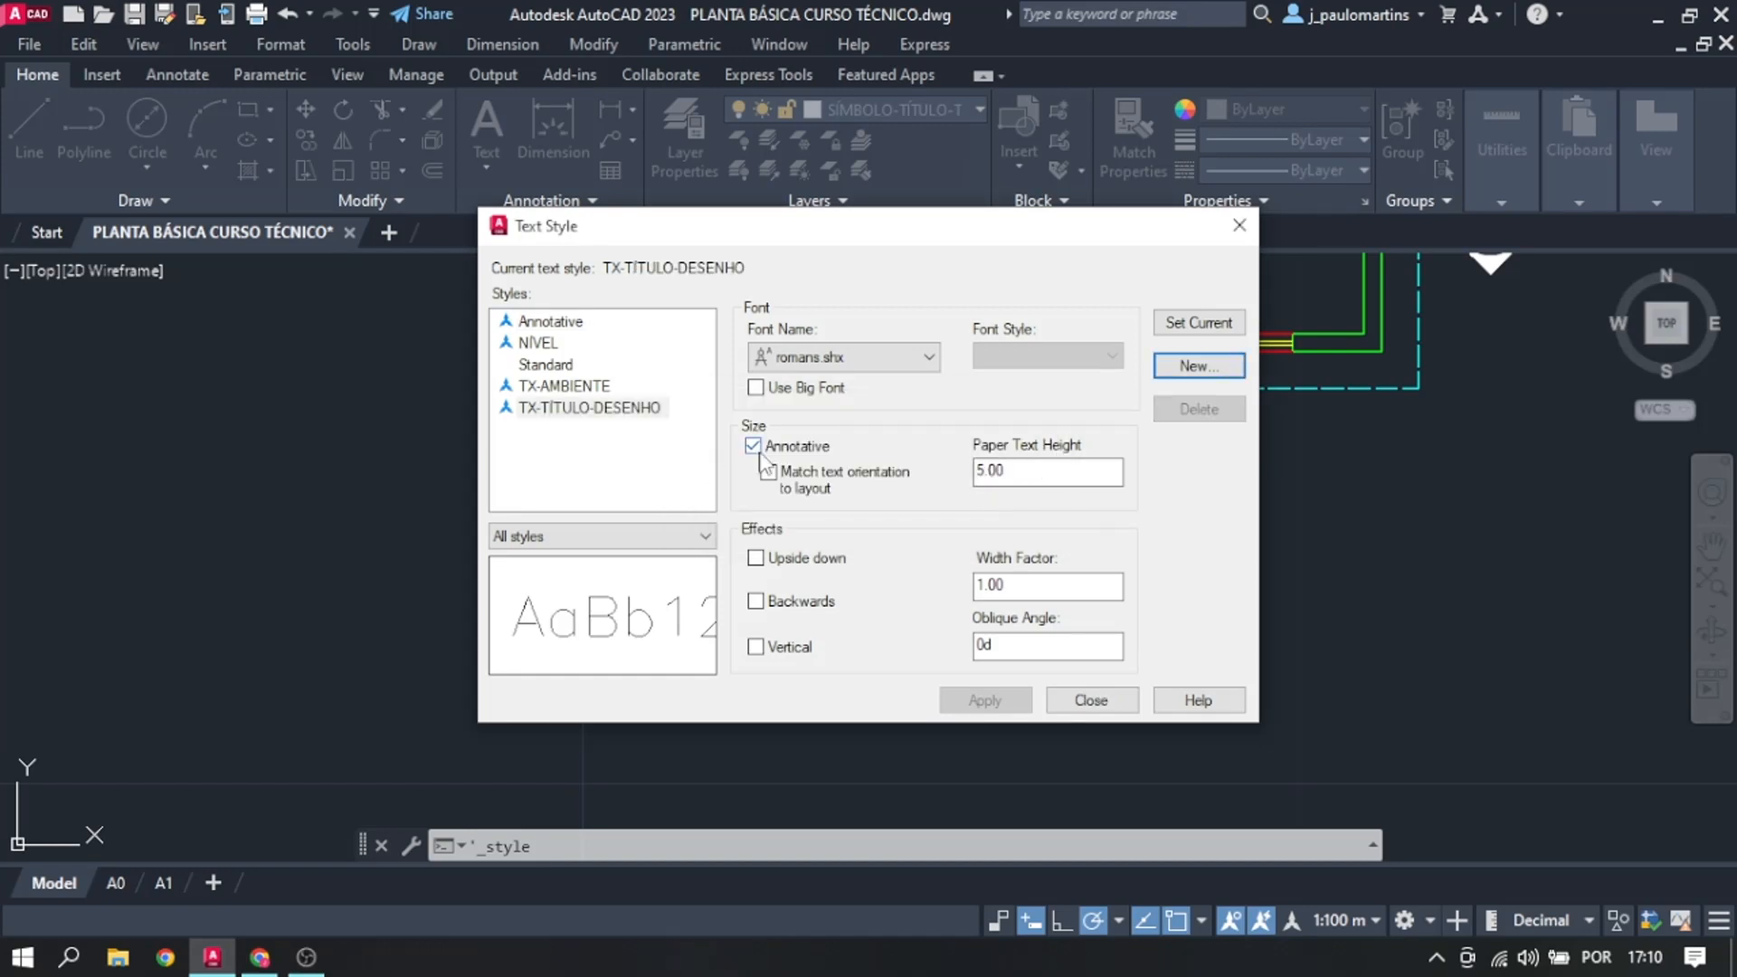
Step: Check the font and paper text height of TX-TÍTULO-DESENHO and make it the current text style
{"action": "left_click", "coordinate": [810, 362]}
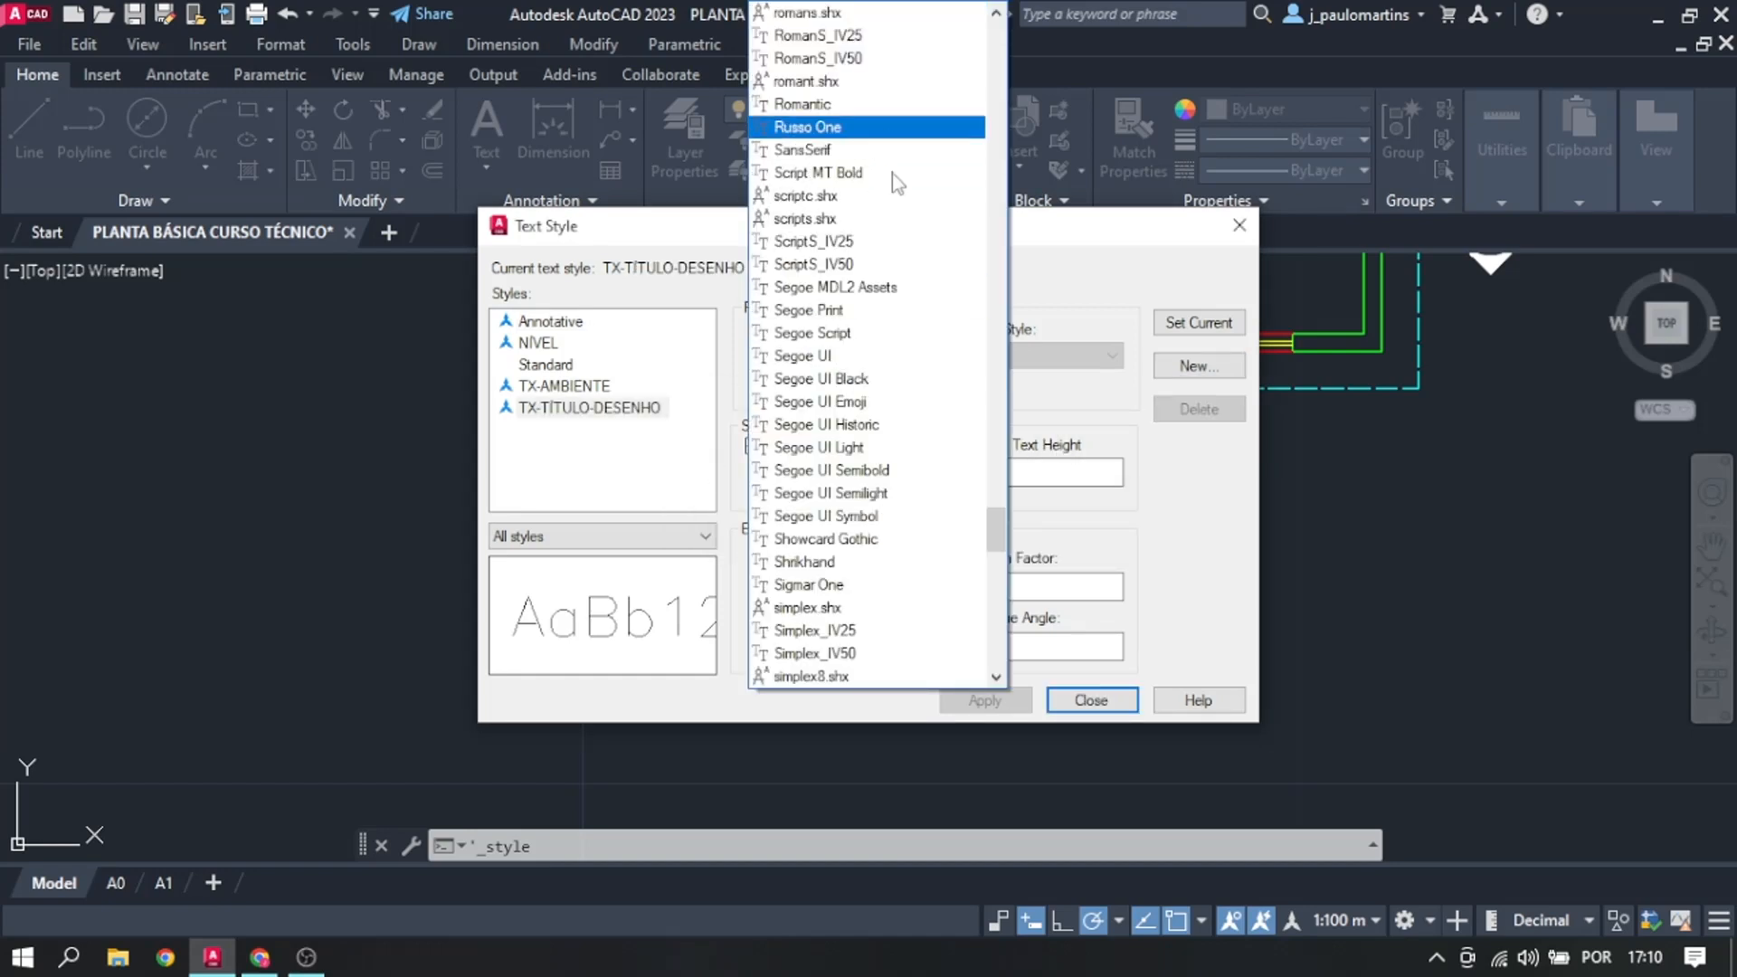
{"action": "key", "text": "Escape"}
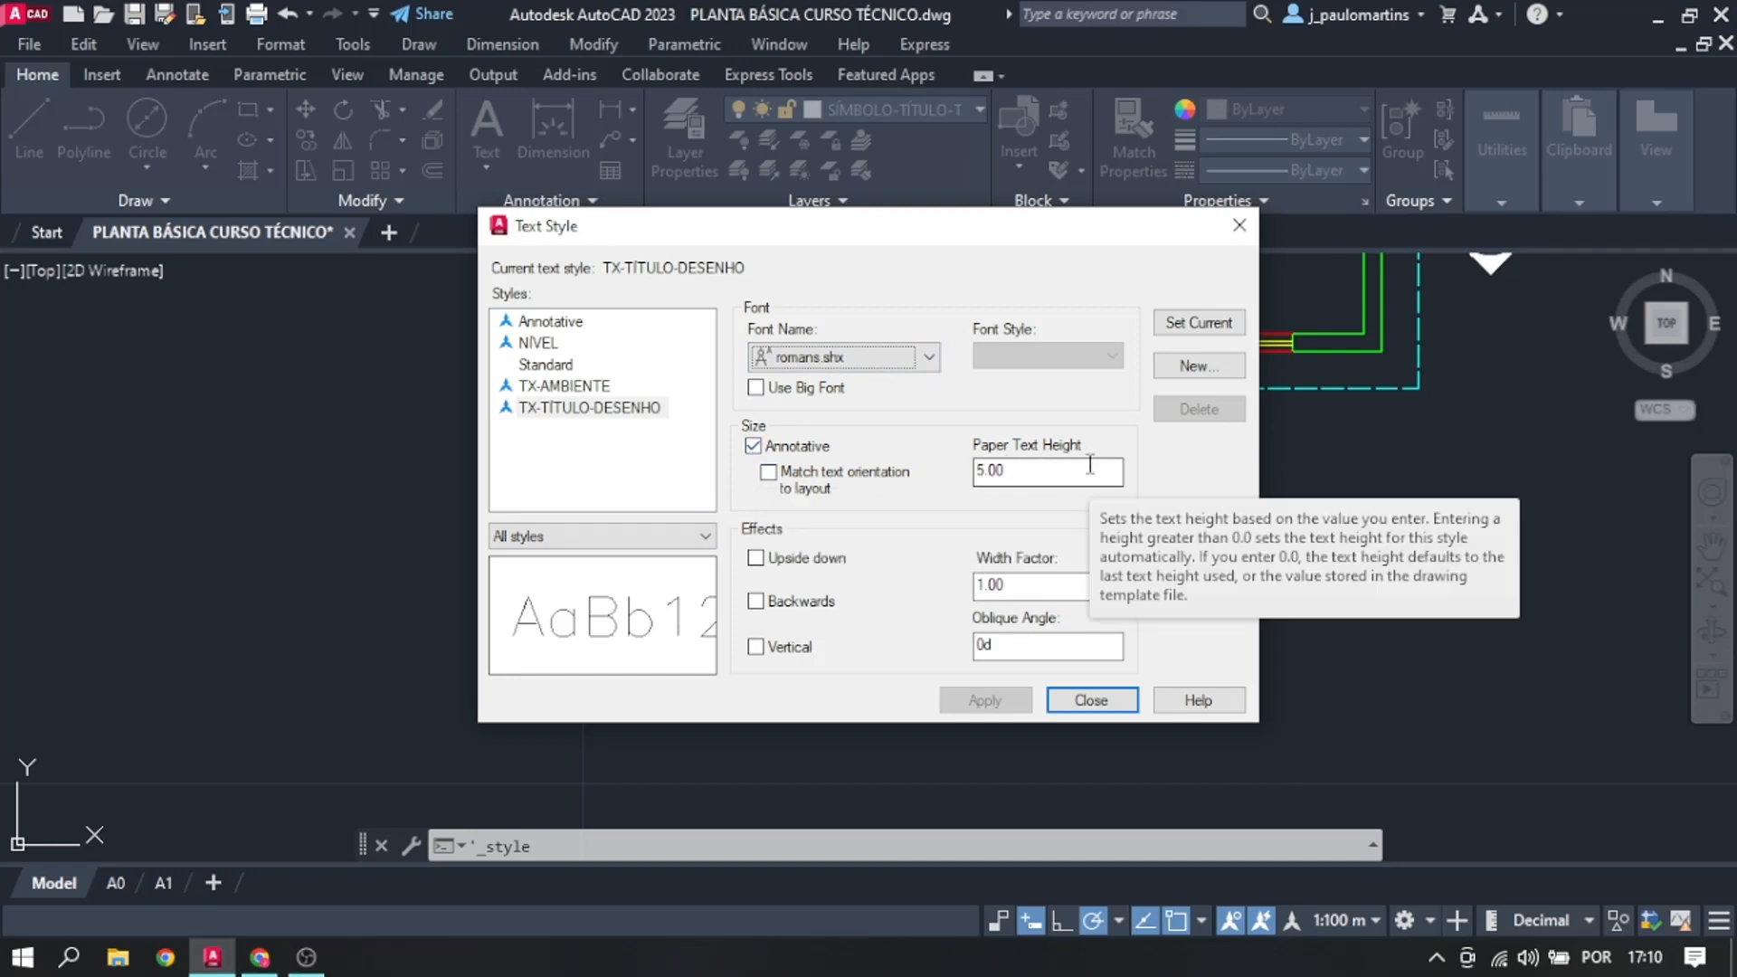
{"action": "double_click", "coordinate": [1026, 479]}
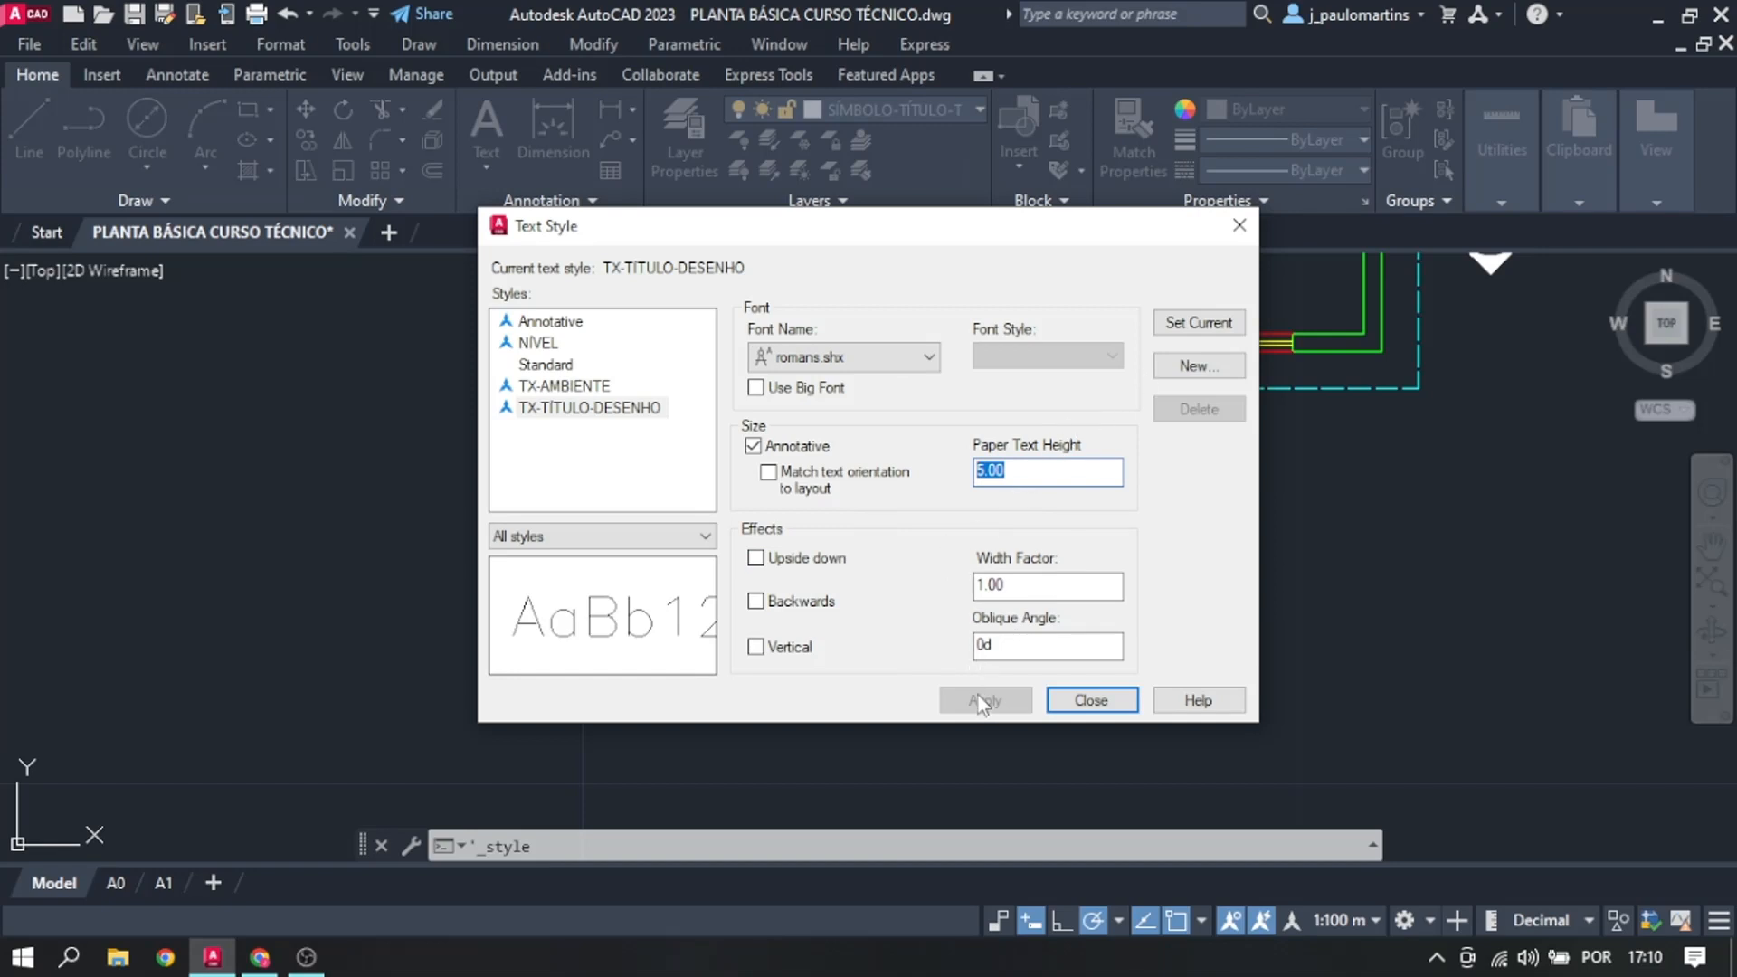
{"action": "left_click", "coordinate": [631, 412]}
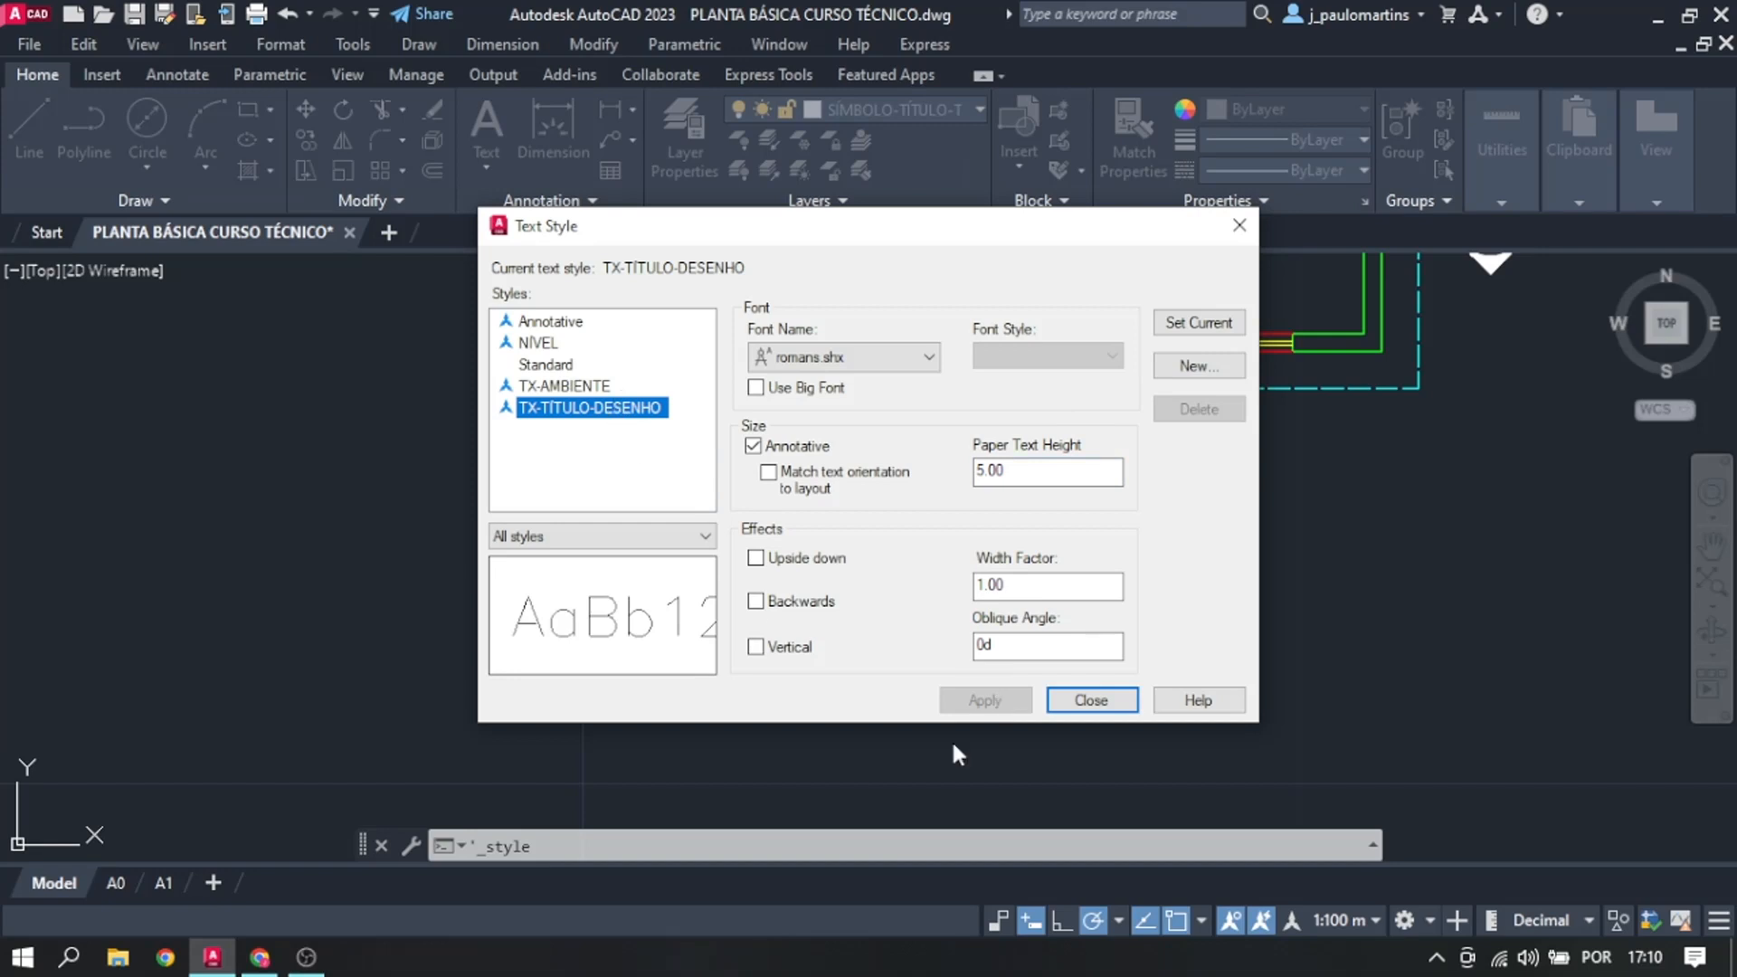
{"action": "left_click", "coordinate": [1229, 333]}
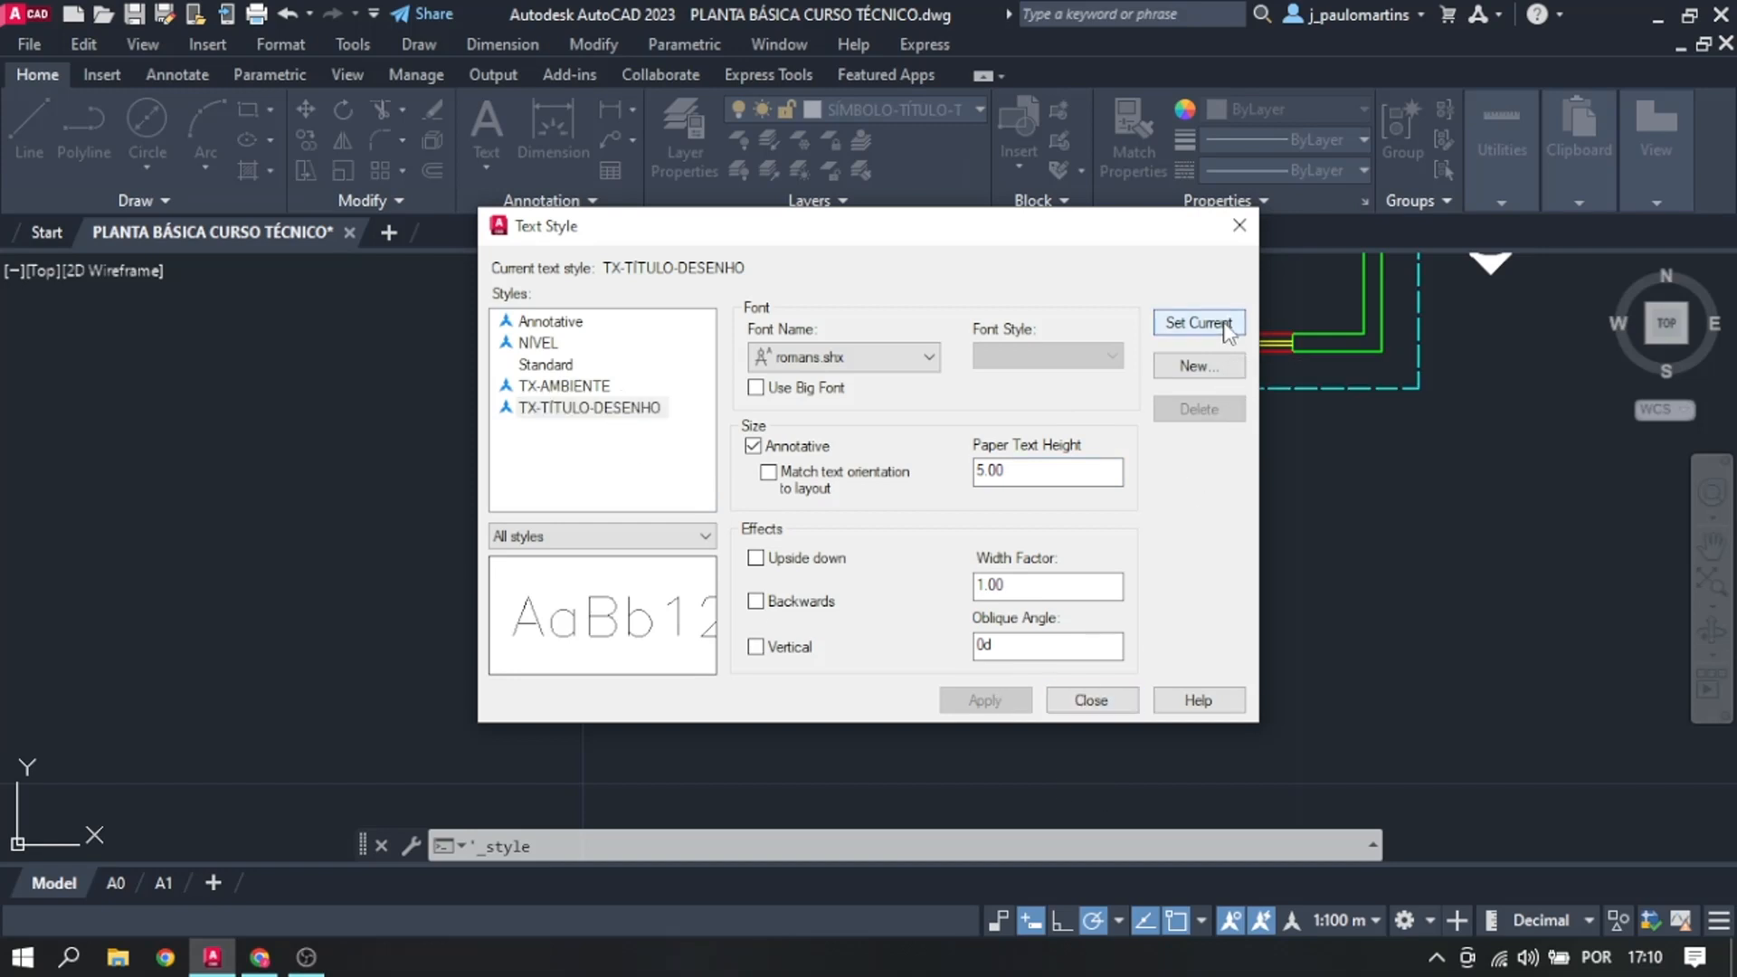
{"action": "left_click", "coordinate": [1092, 700]}
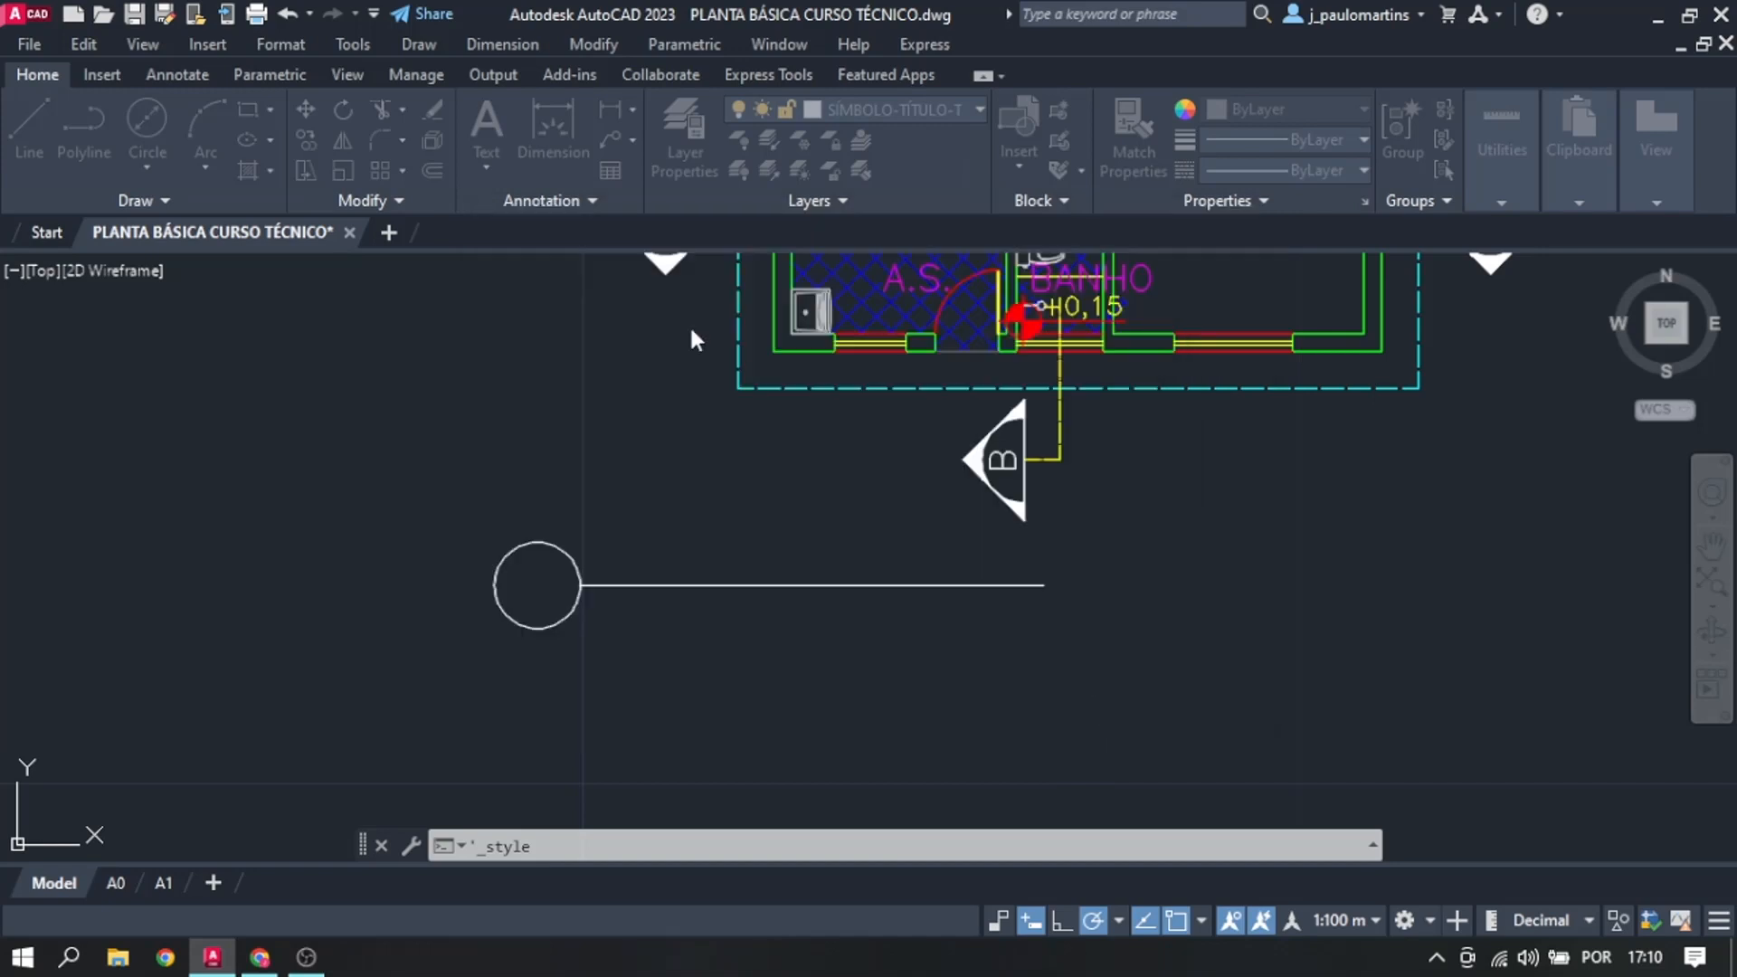
{"action": "left_click", "coordinate": [558, 201]}
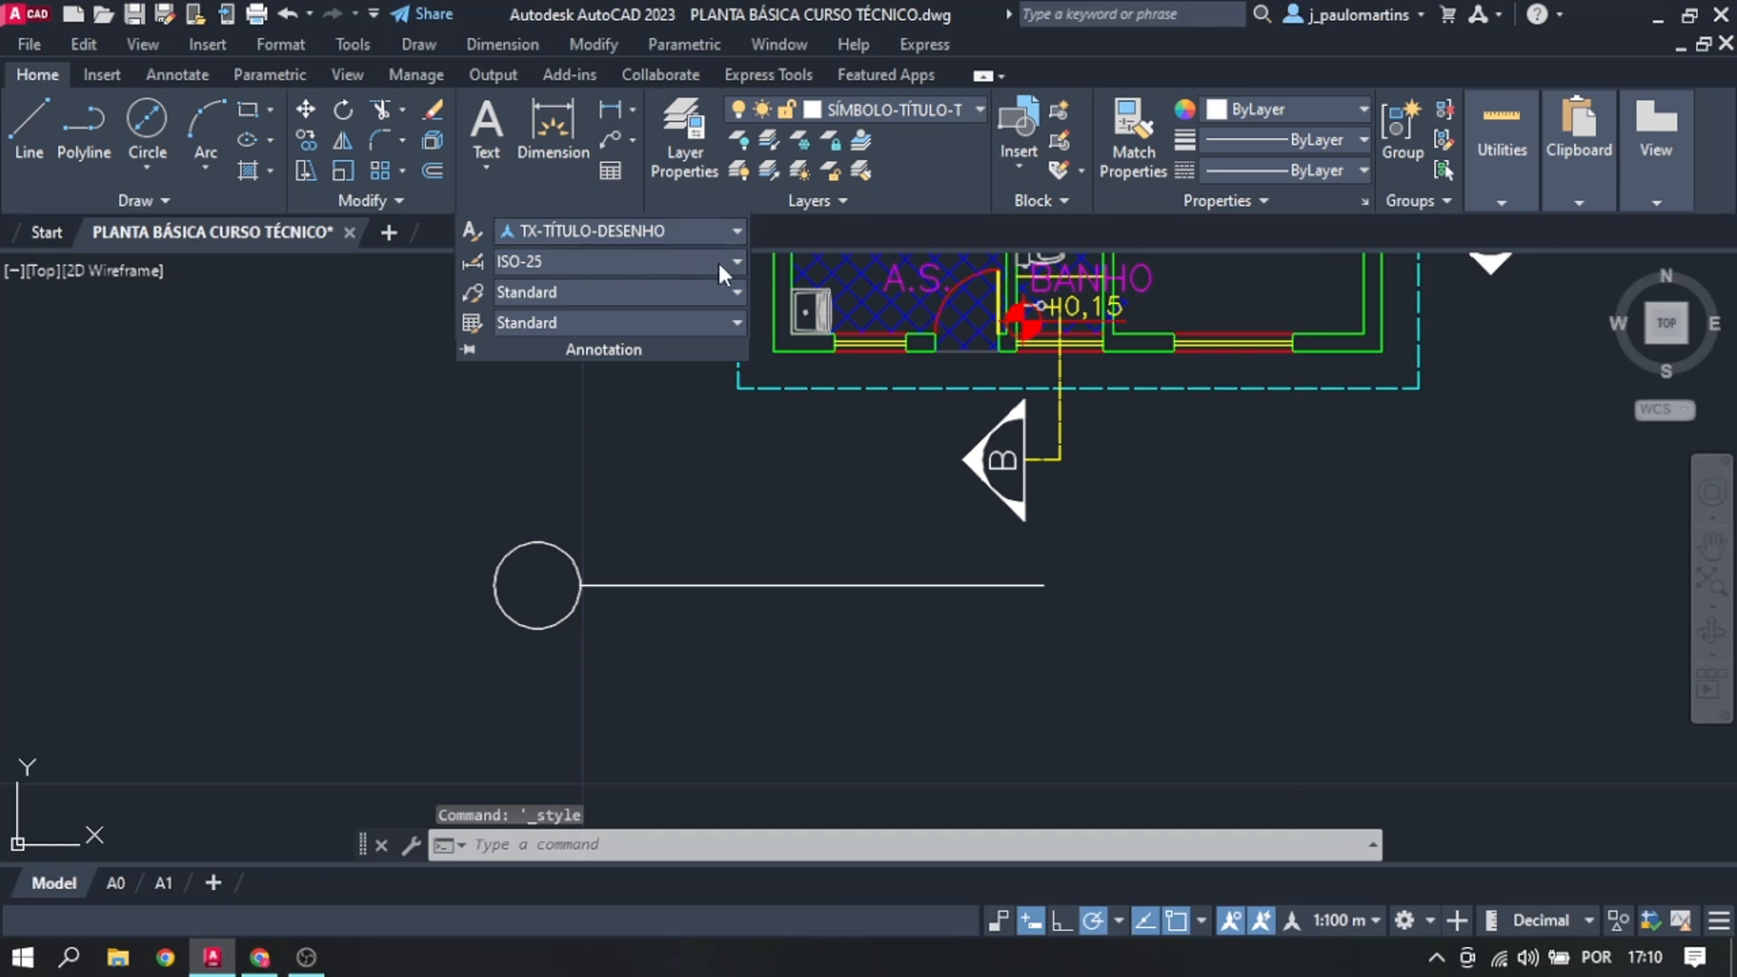
{"action": "key", "text": "Escape"}
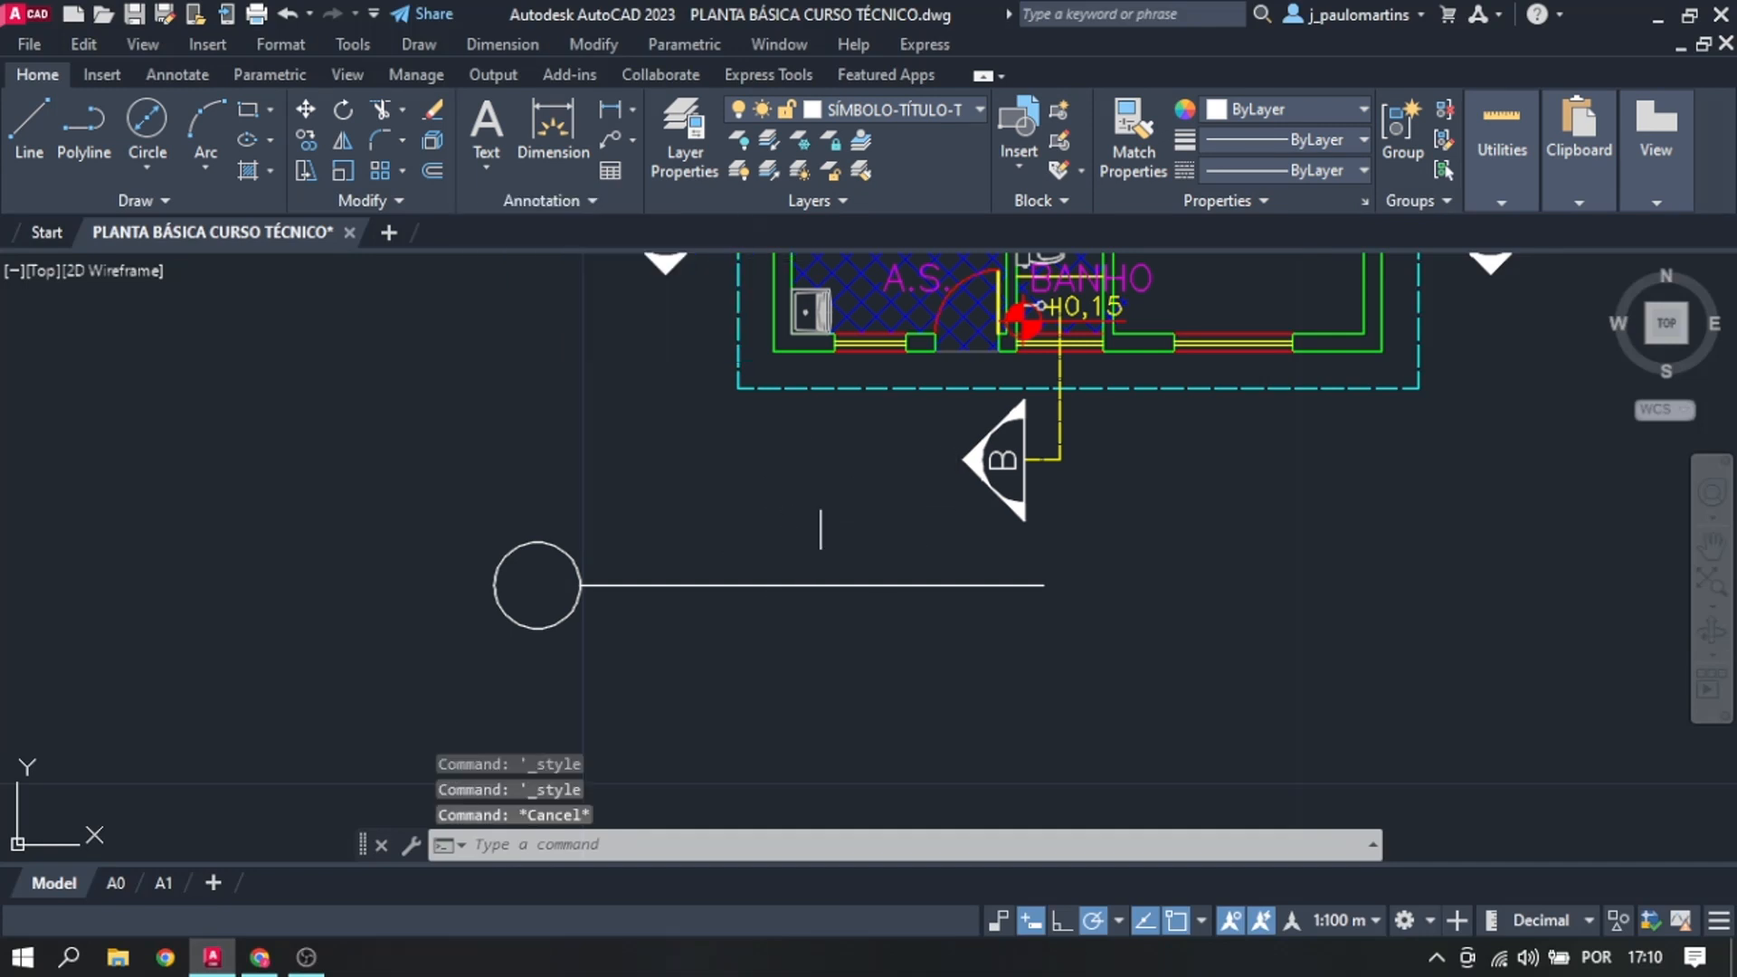
Step: Start an attribute definition with tag 0, prompt "QUAL É O Nº DO DESENHO?" and default value 0
{"action": "left_click", "coordinate": [1029, 198]}
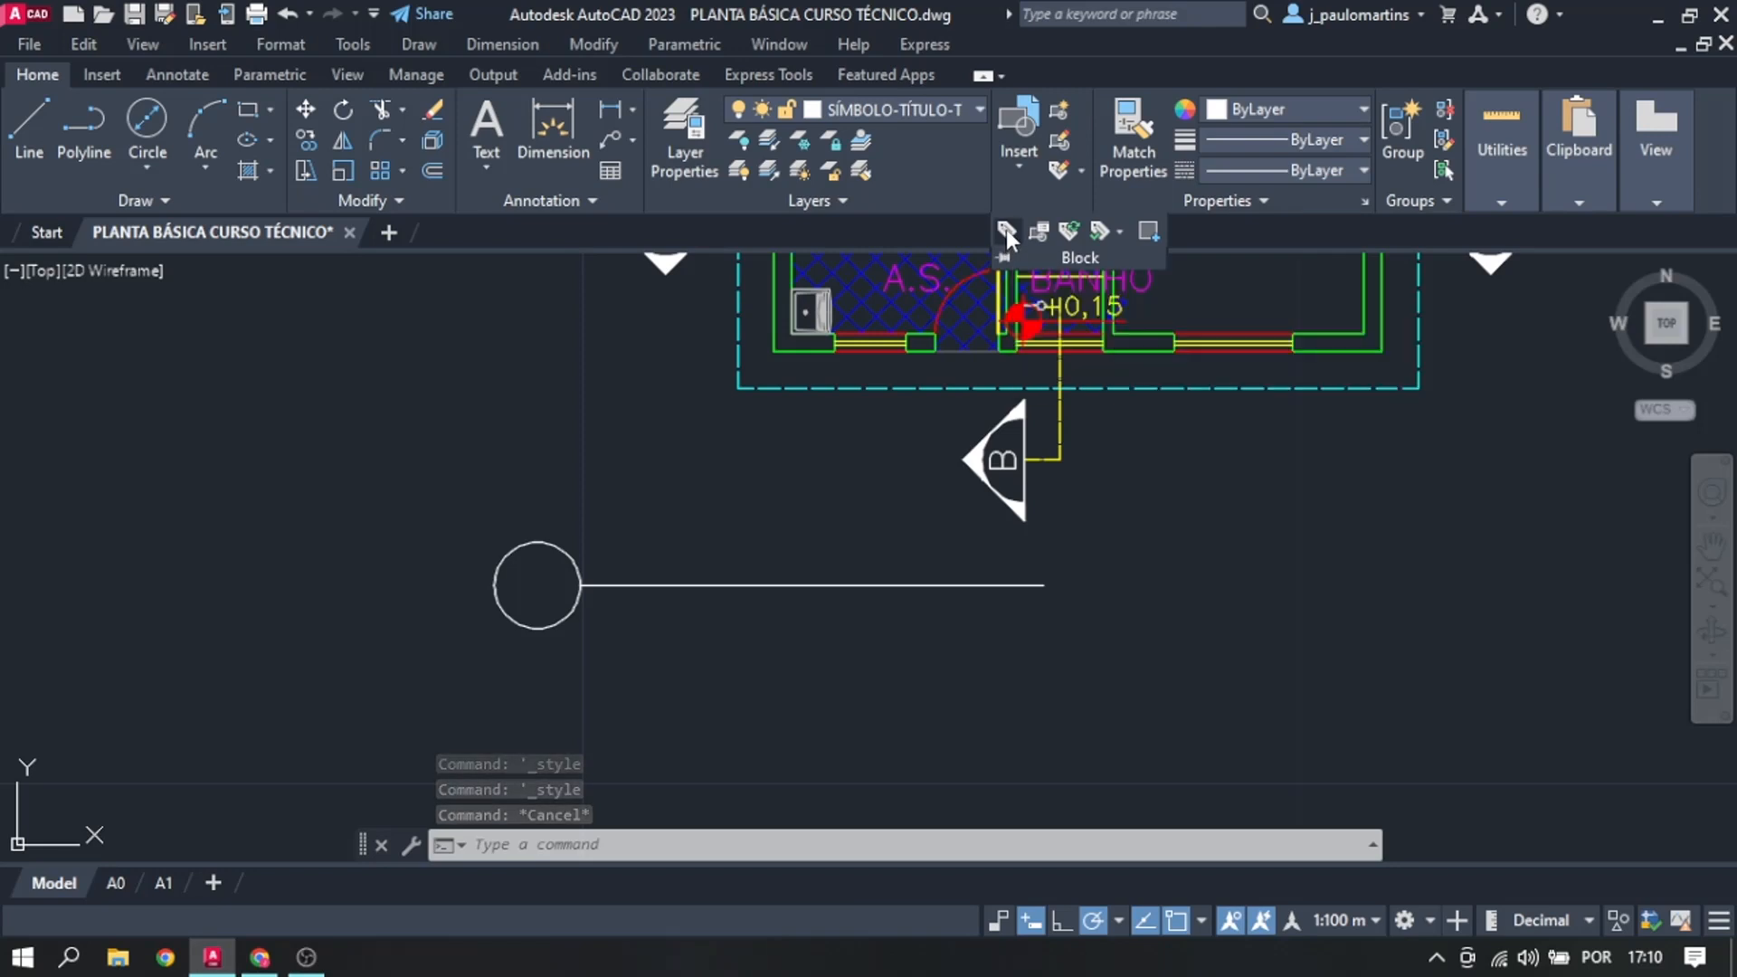
{"action": "left_click", "coordinate": [1006, 231]}
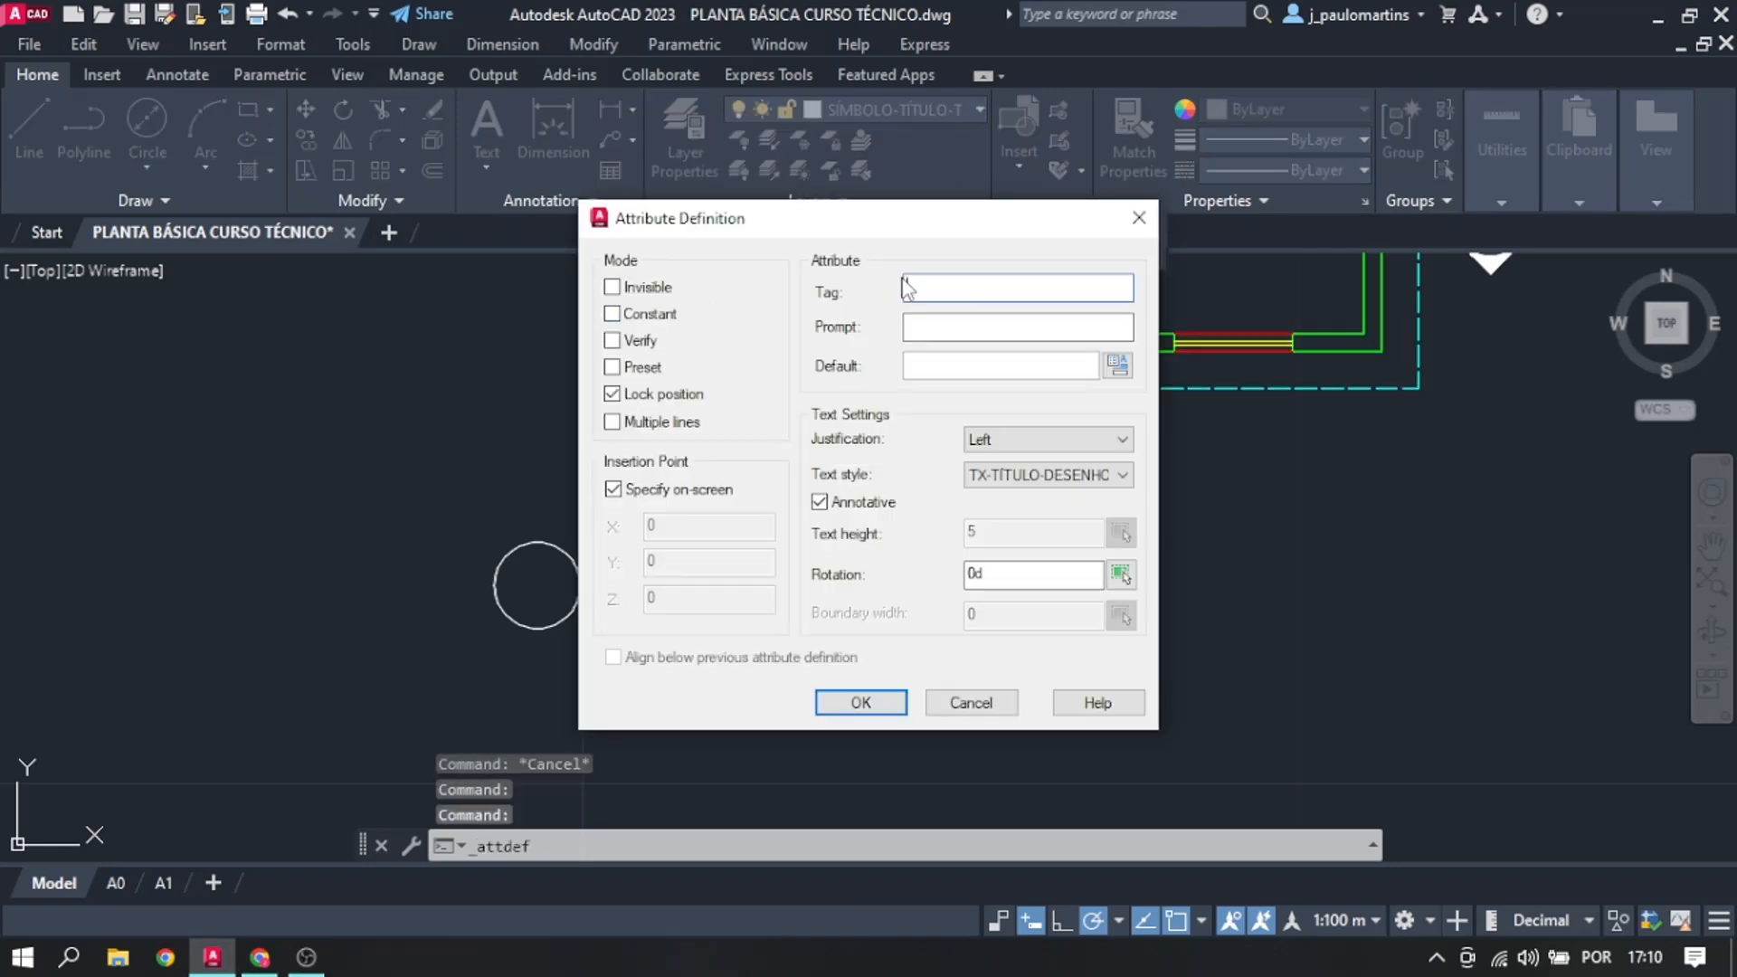
{"action": "type", "text": "0"}
{"action": "key", "text": "Tab"}
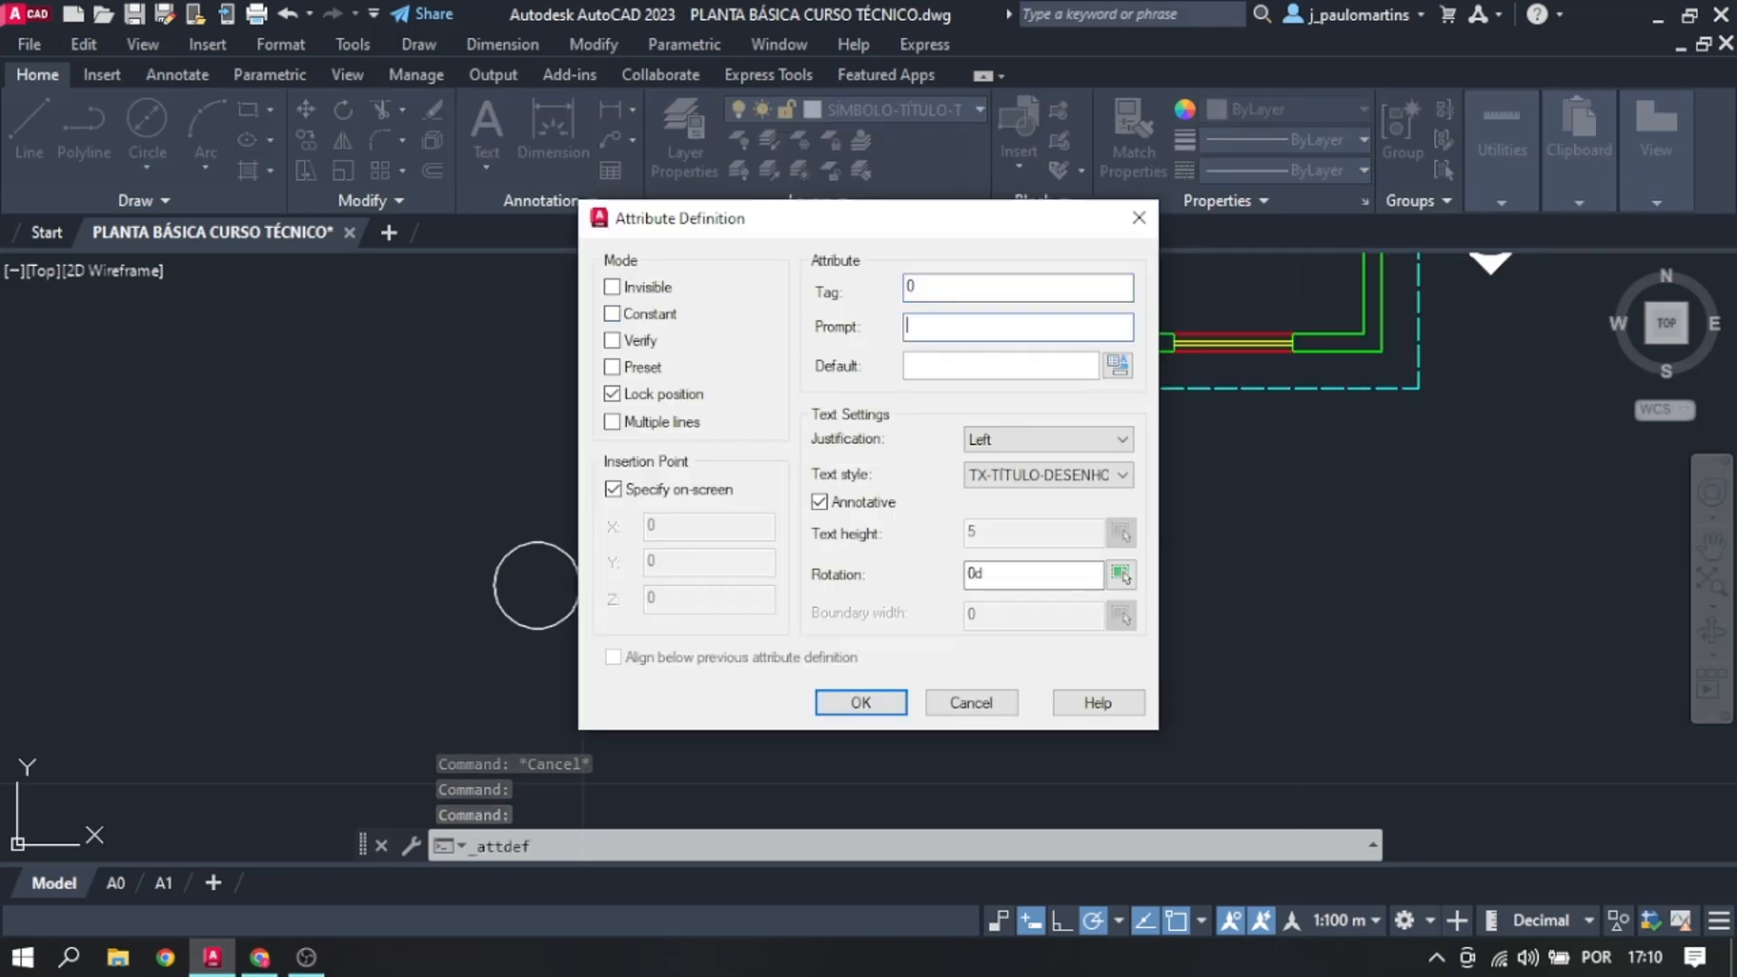
{"action": "type", "text": "QUAL É O N"}
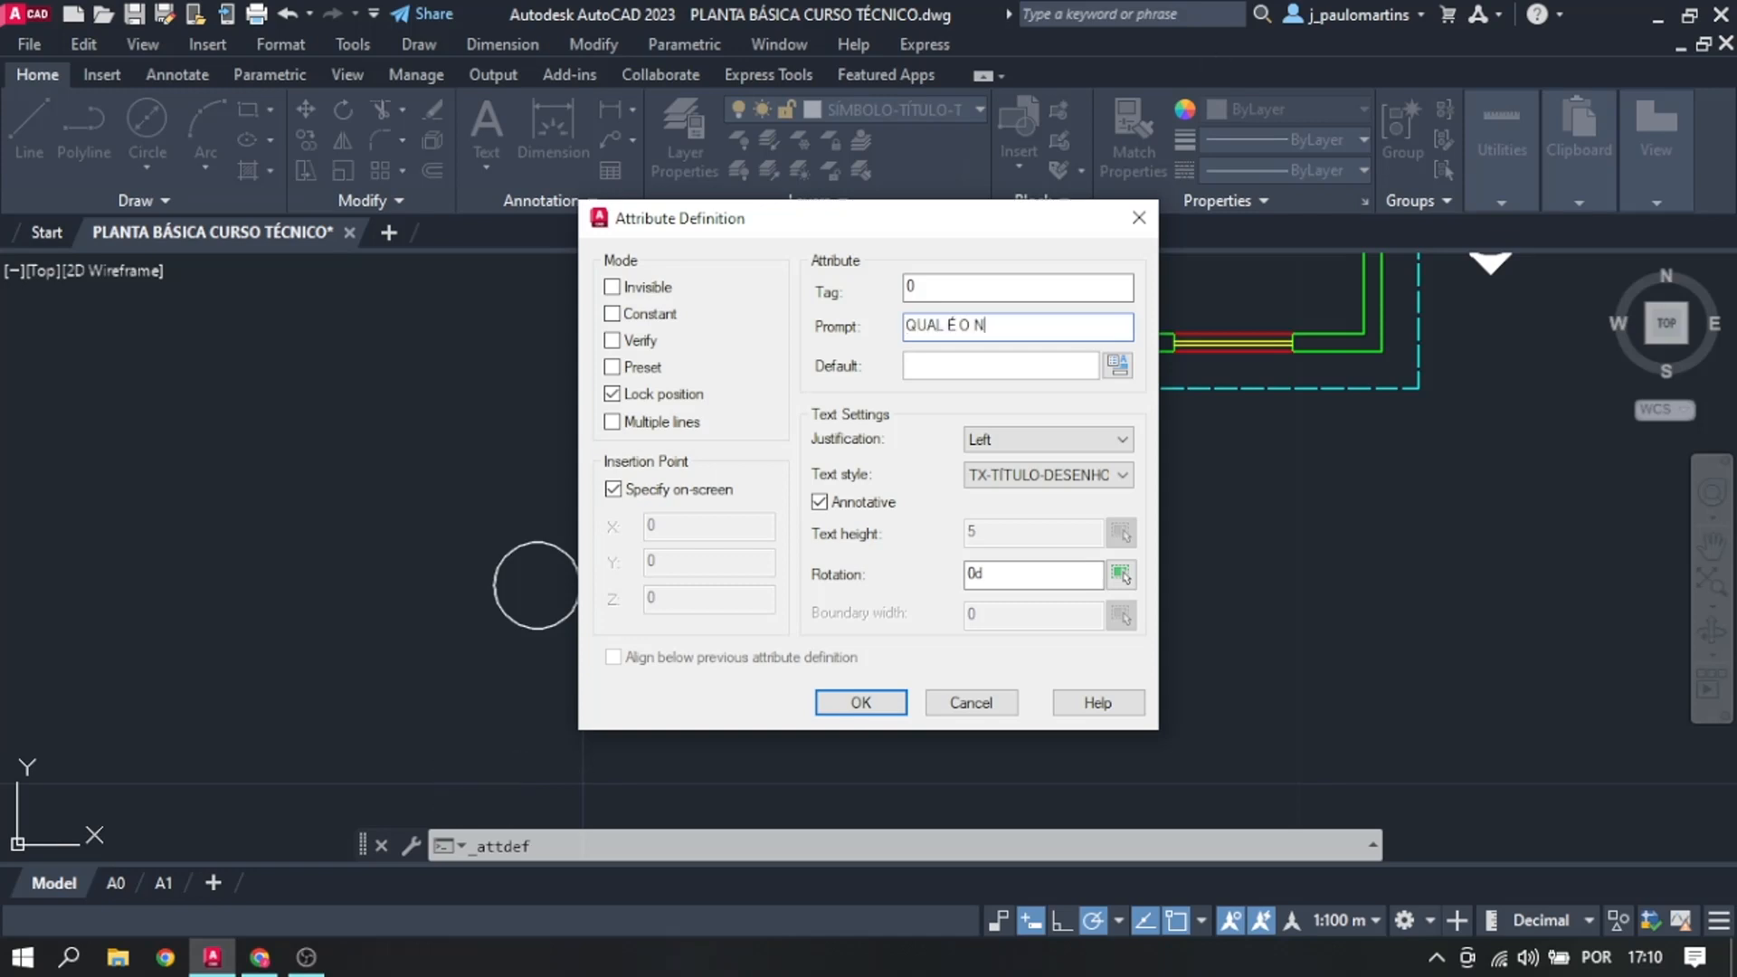
{"action": "key", "text": "alt"}
{"action": "type", "text": "NHO?"}
Step: Give the attribute Middle center justification and the TX-TÍTULO-DESENHO text style, and place it at the circle's center
{"action": "left_click", "coordinate": [973, 439]}
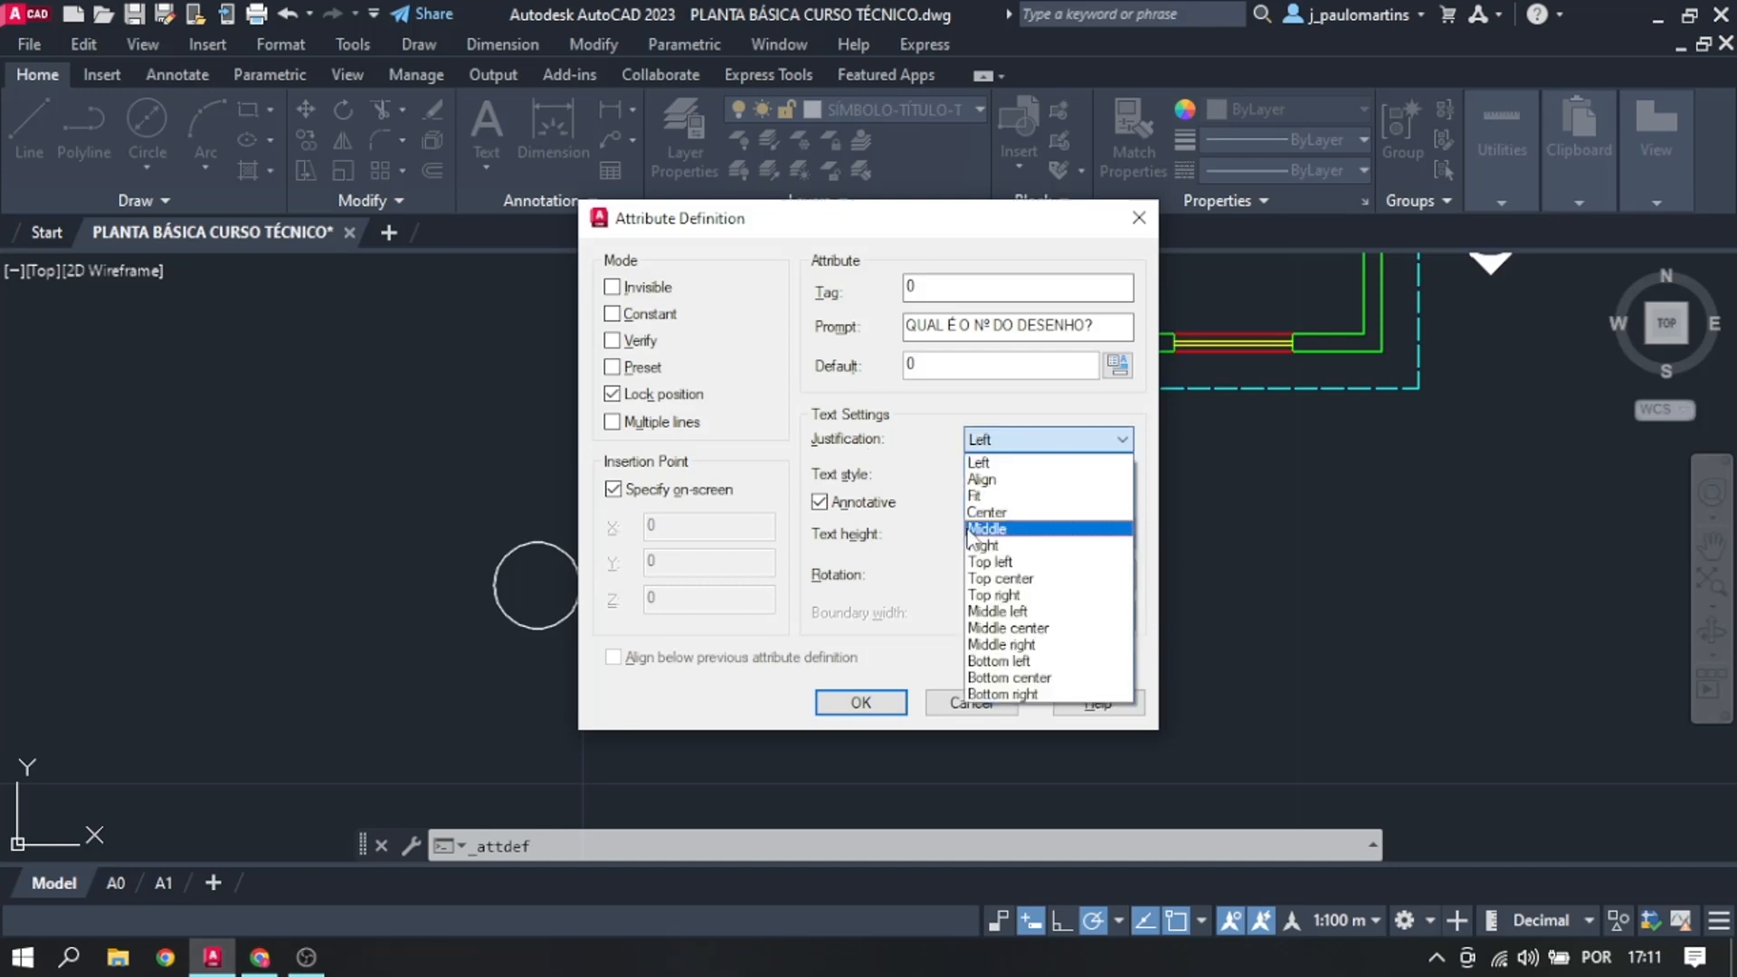
{"action": "left_click", "coordinate": [1031, 629]}
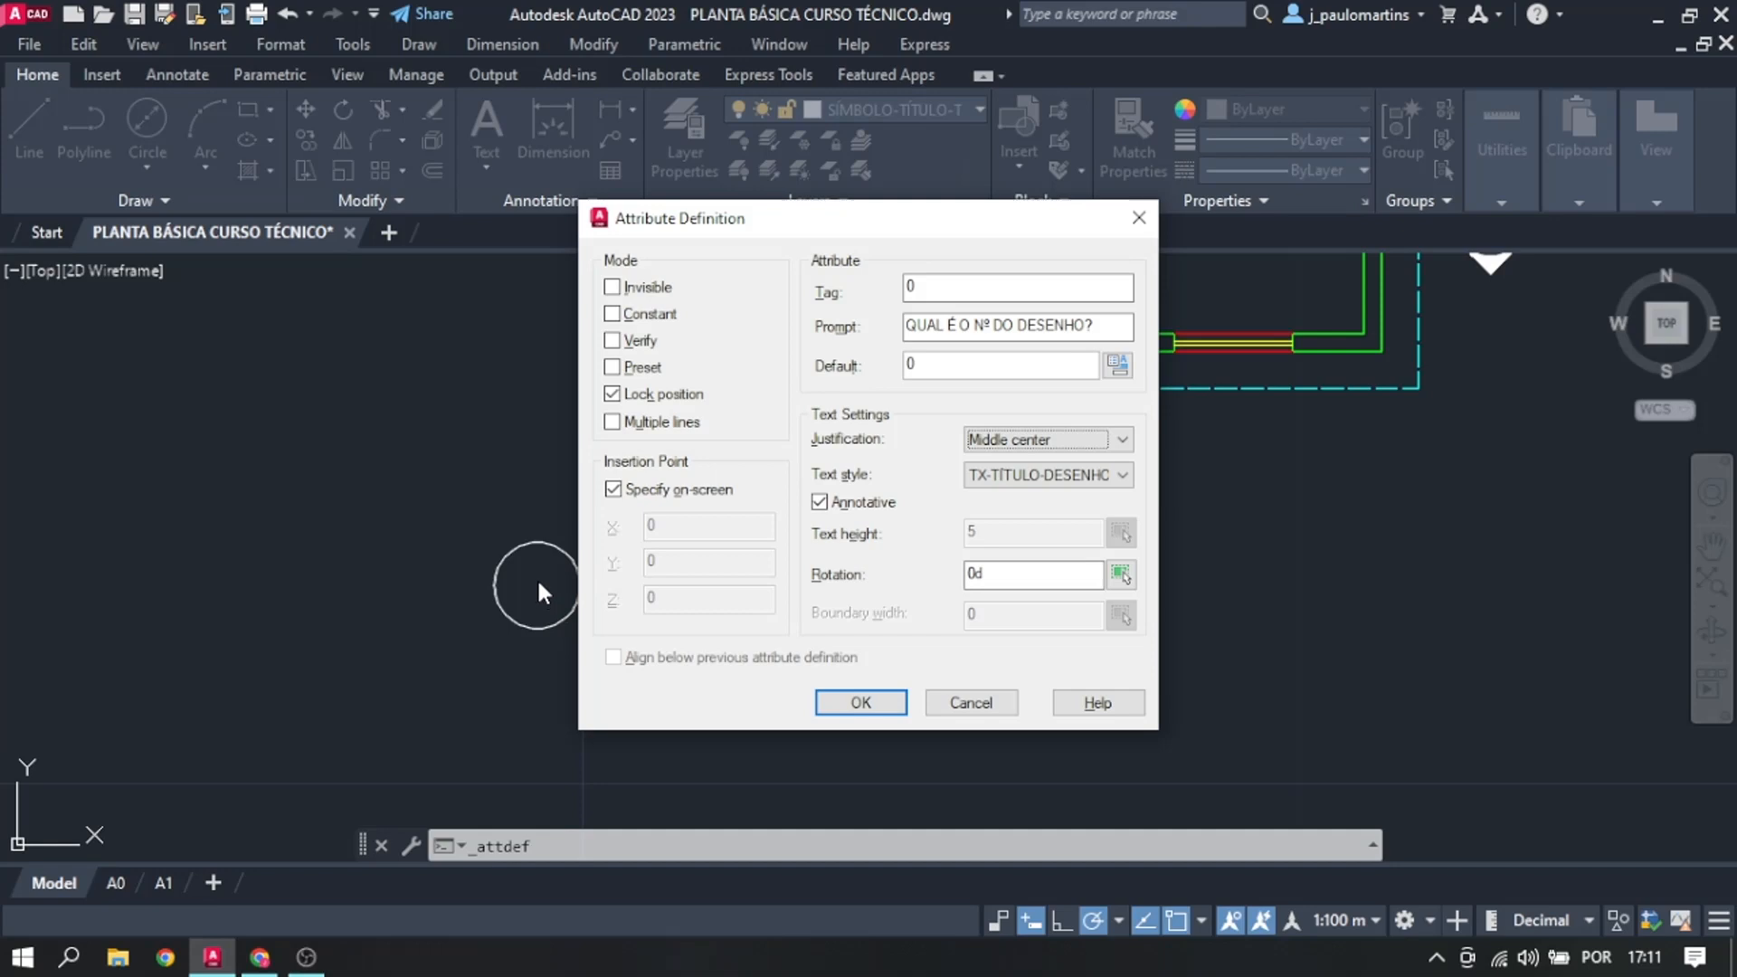
{"action": "left_click", "coordinate": [984, 476]}
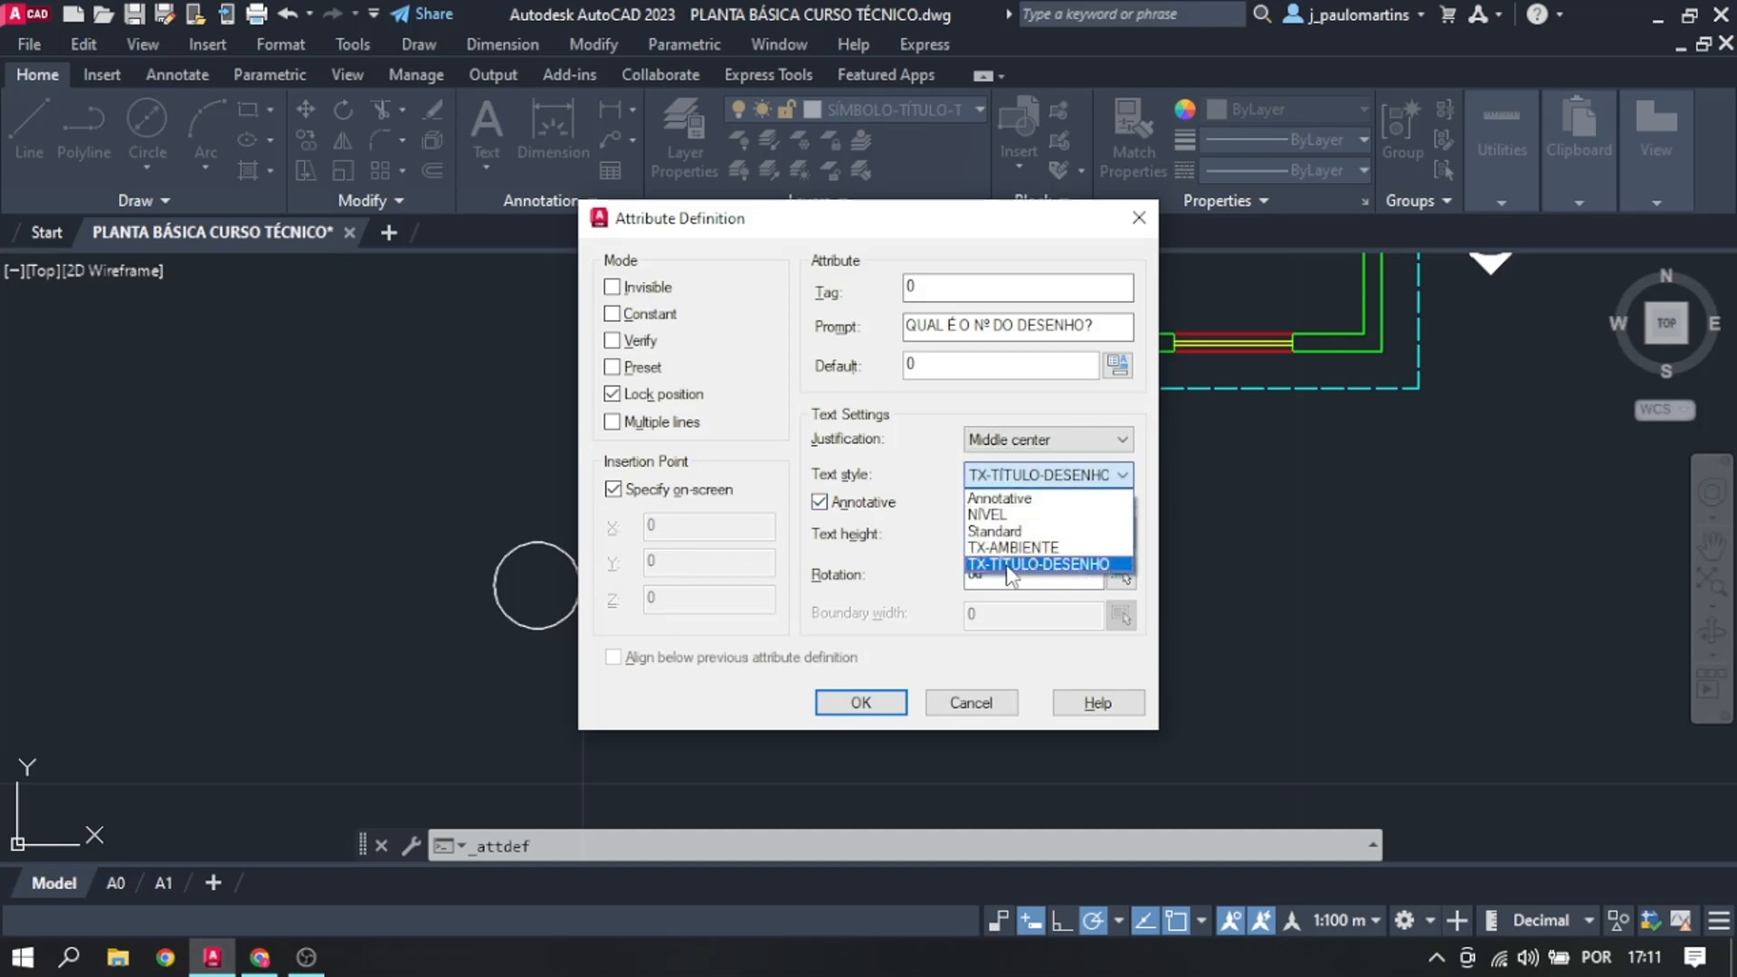
{"action": "left_click", "coordinate": [1060, 564]}
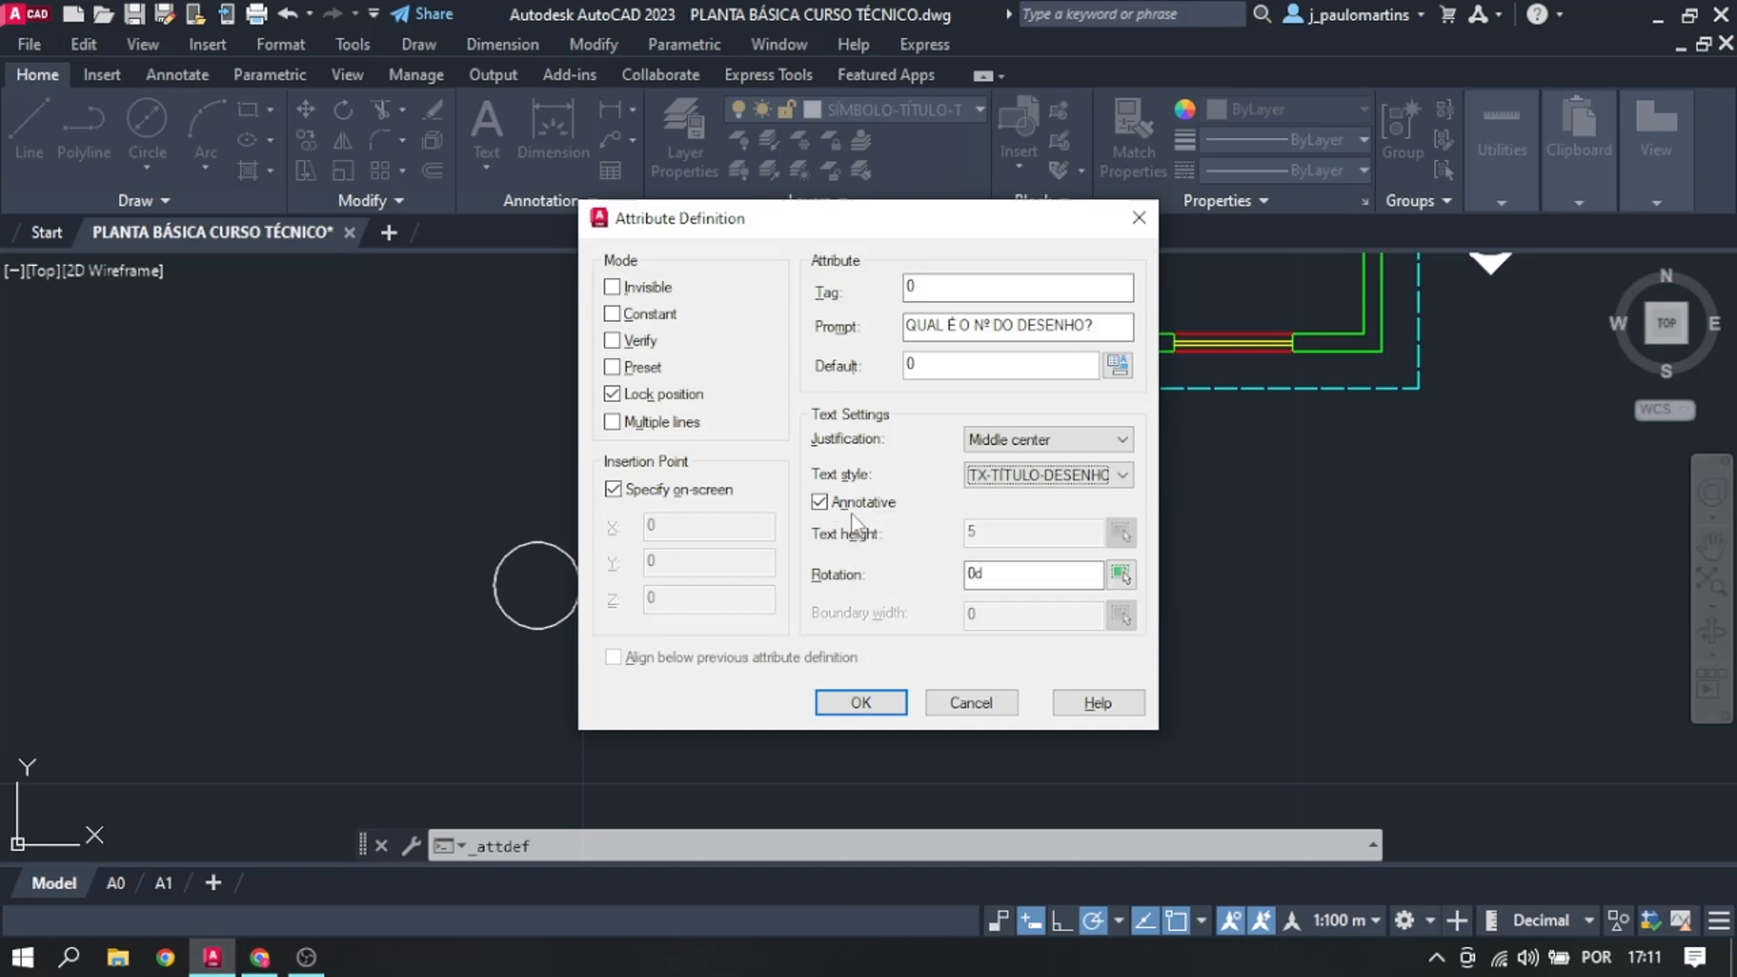
{"action": "left_click", "coordinate": [864, 703]}
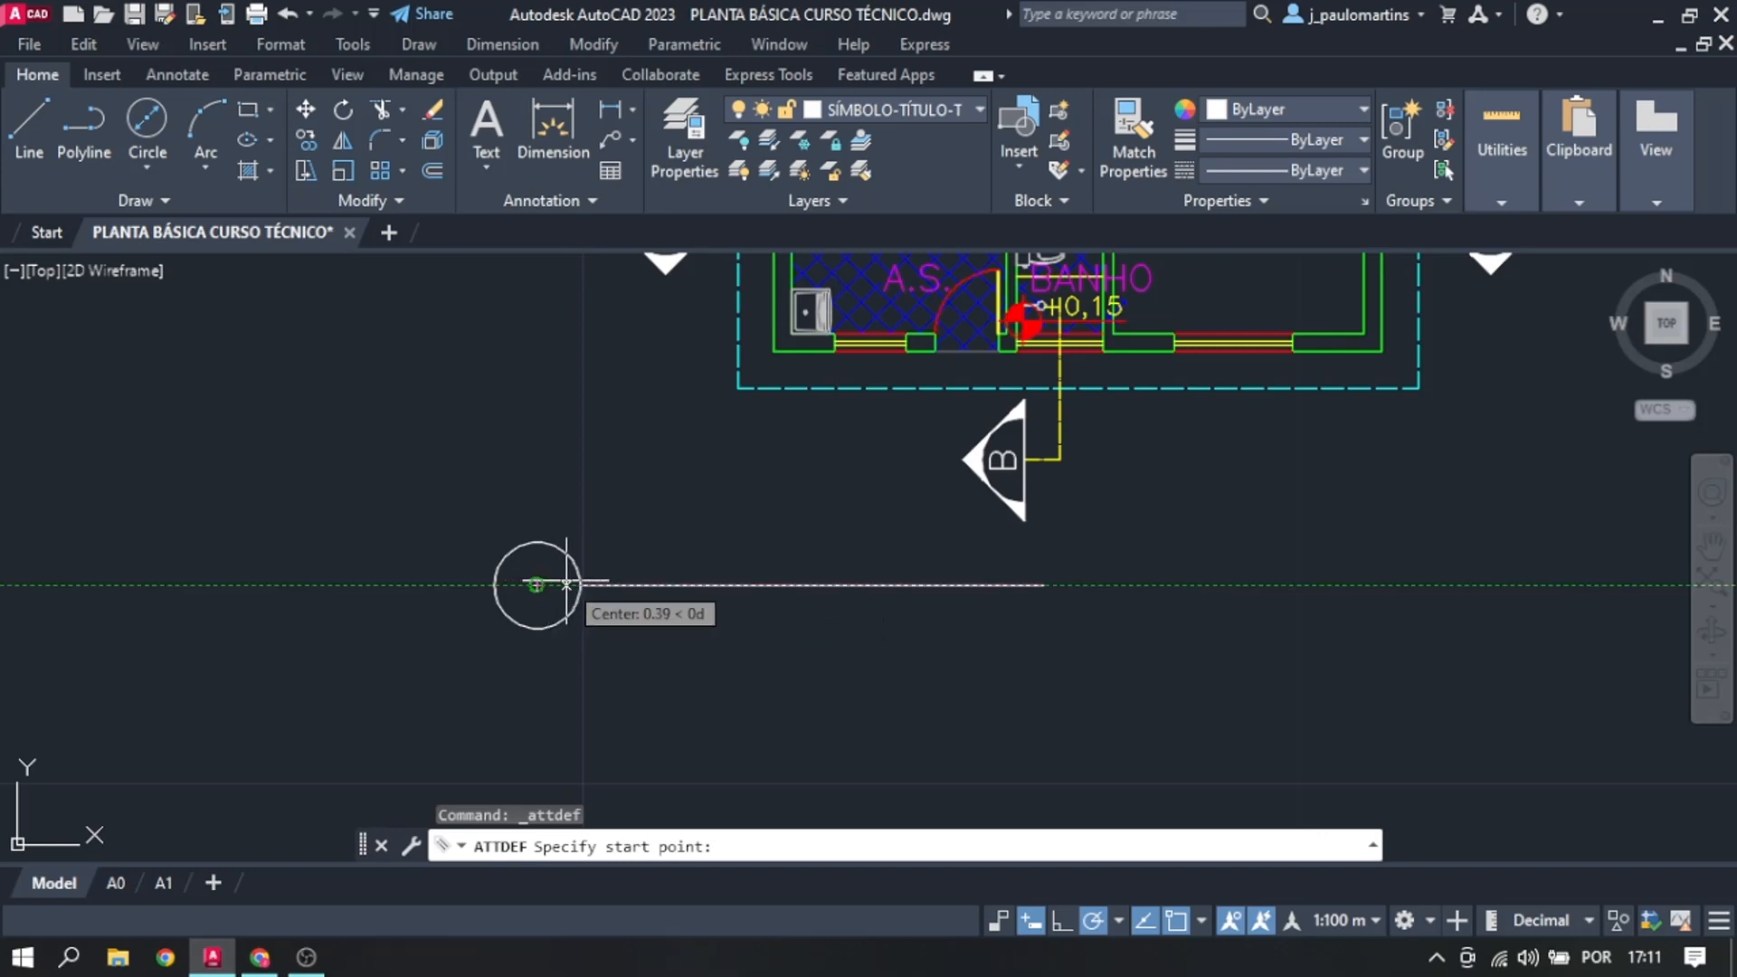
{"action": "scroll", "coordinate": [580, 585], "scroll_direction": "up", "scroll_amount": 4}
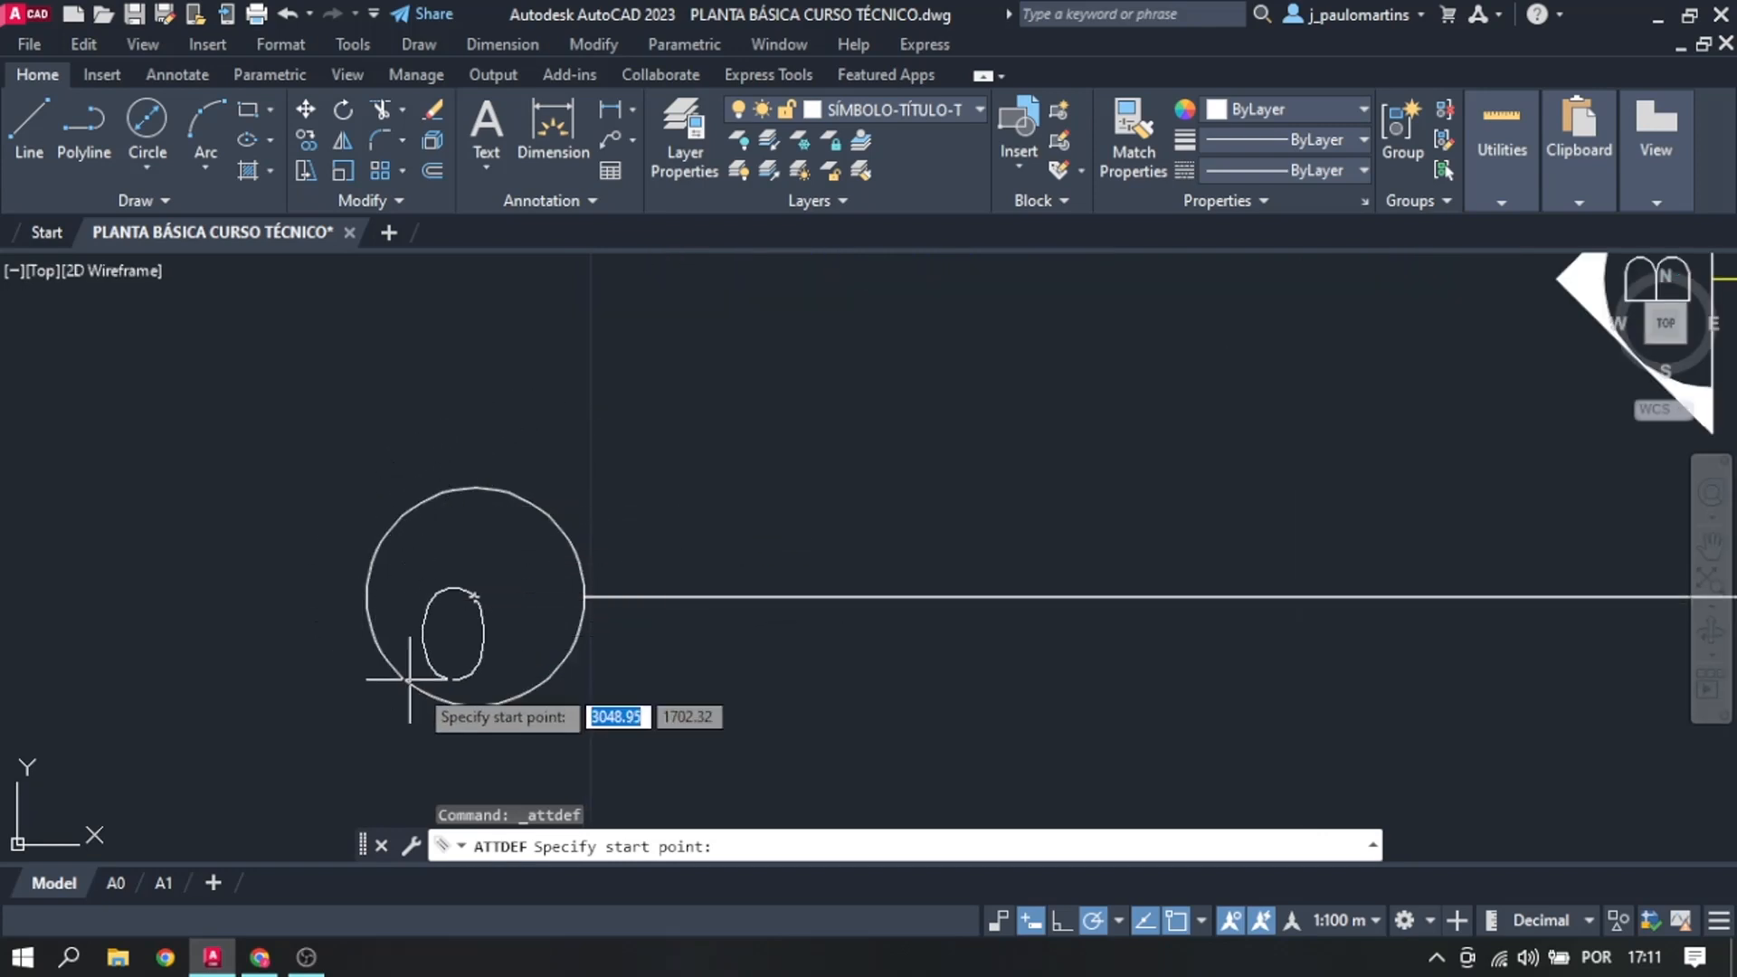
{"action": "left_click", "coordinate": [474, 596]}
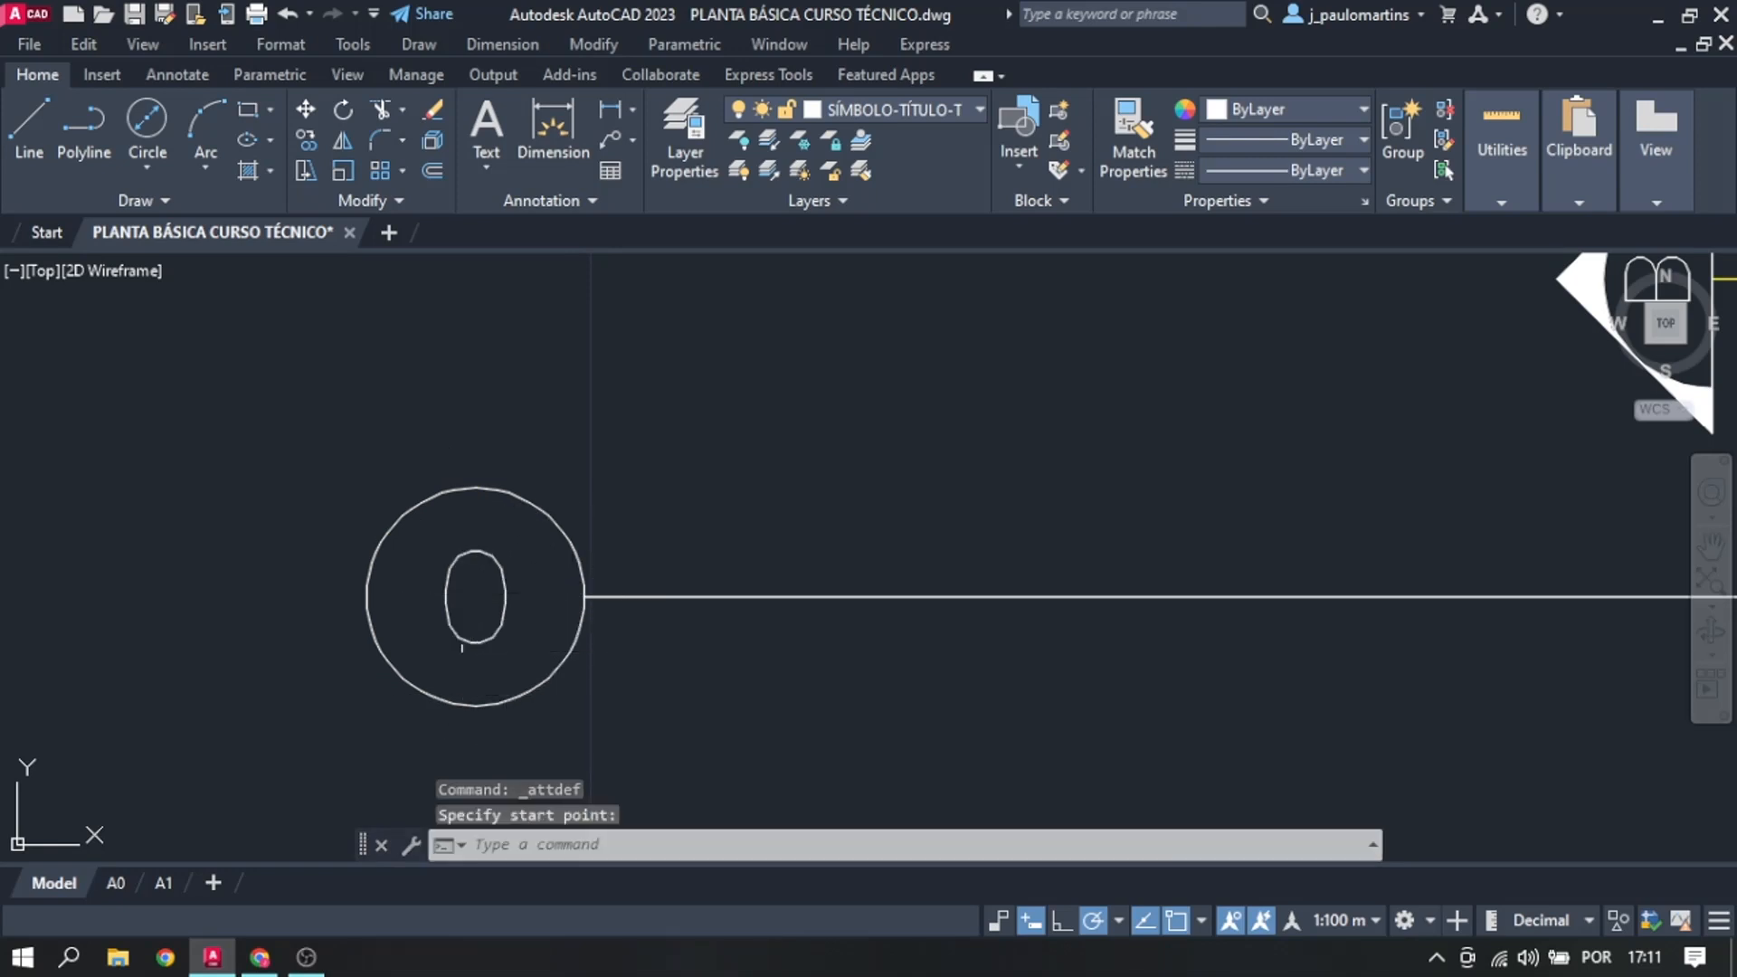
Step: Examine the size and centring of the 0 attribute inside the title symbol's circle
{"action": "scroll", "coordinate": [818, 515], "scroll_direction": "down", "scroll_amount": 3}
{"action": "scroll", "coordinate": [710, 539], "scroll_direction": "up", "scroll_amount": 1}
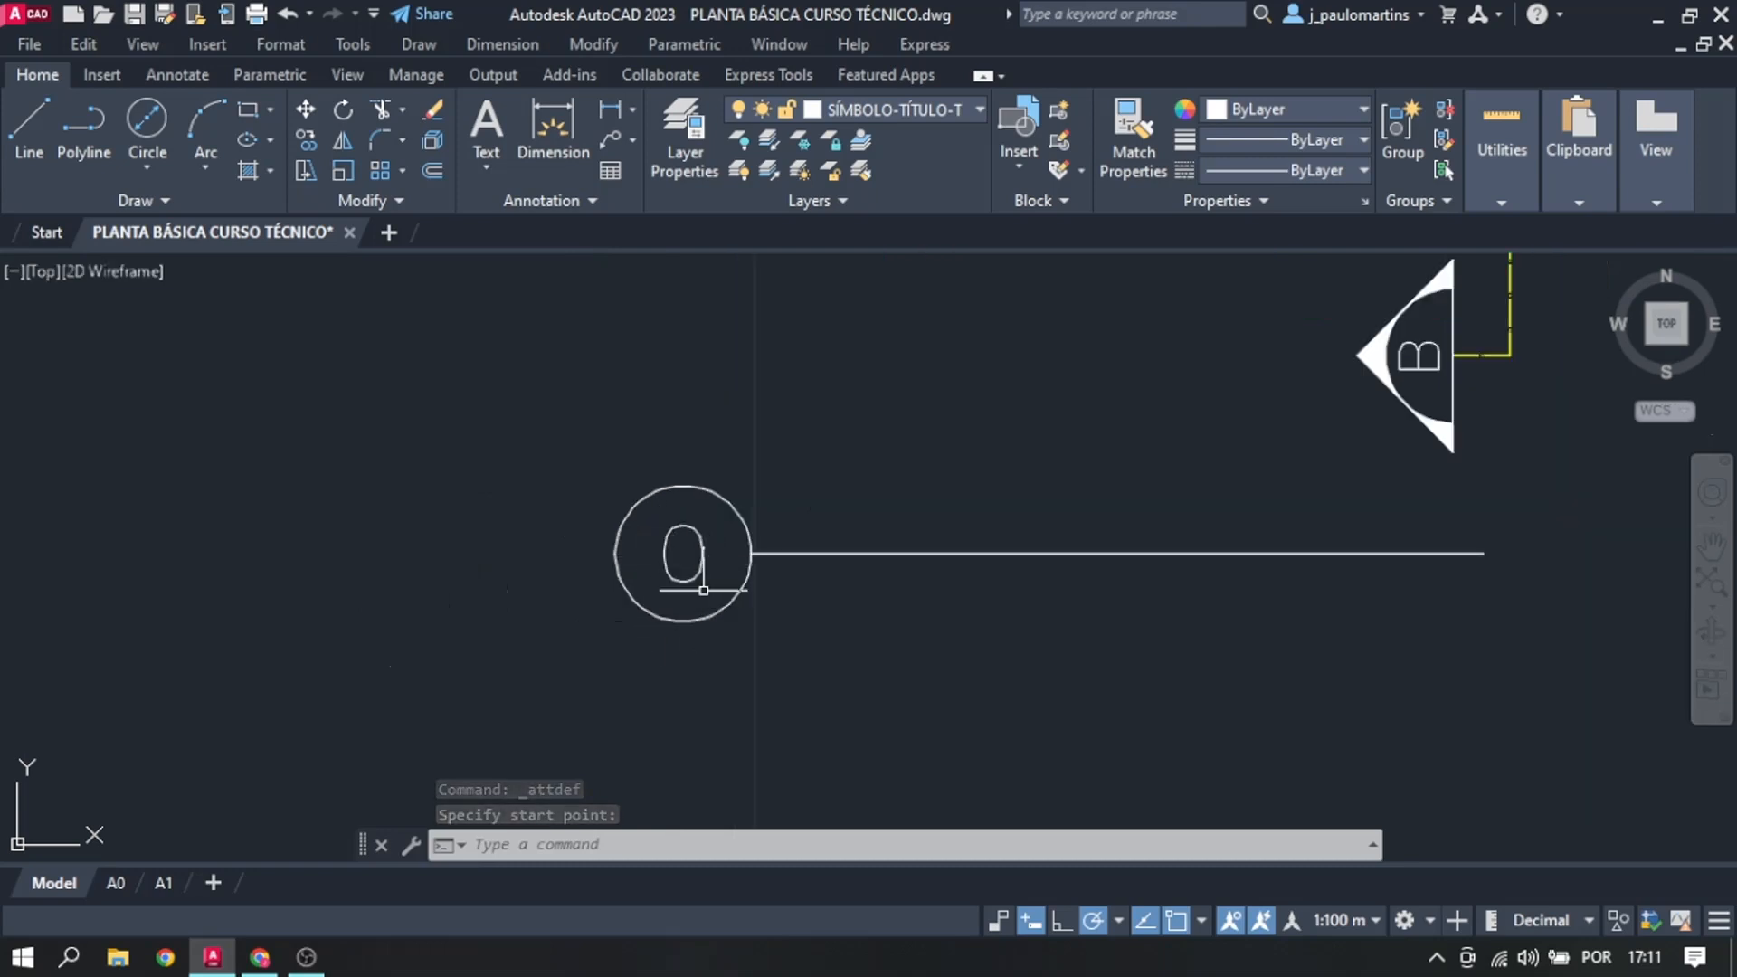
{"action": "scroll", "coordinate": [692, 592], "scroll_direction": "up", "scroll_amount": 2}
{"action": "scroll", "coordinate": [633, 604], "scroll_direction": "down", "scroll_amount": 3}
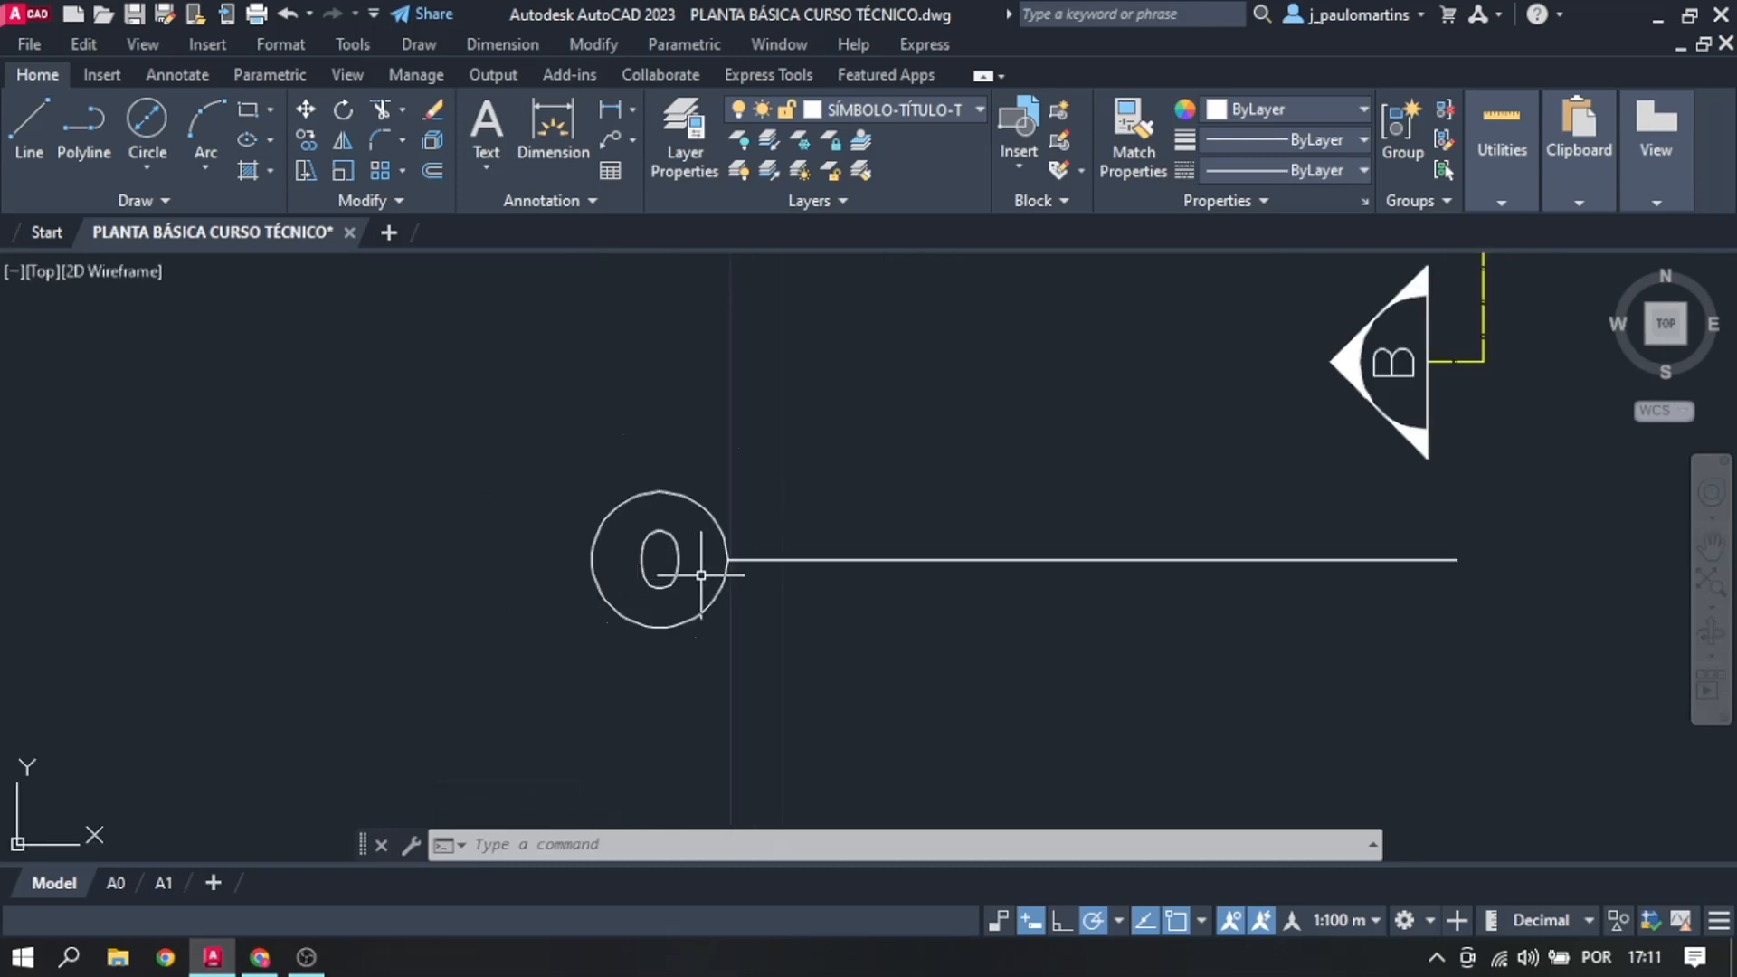
{"action": "scroll", "coordinate": [674, 579], "scroll_direction": "down", "scroll_amount": 2}
{"action": "scroll", "coordinate": [680, 572], "scroll_direction": "down", "scroll_amount": 2}
{"action": "scroll", "coordinate": [668, 584], "scroll_direction": "up", "scroll_amount": 4}
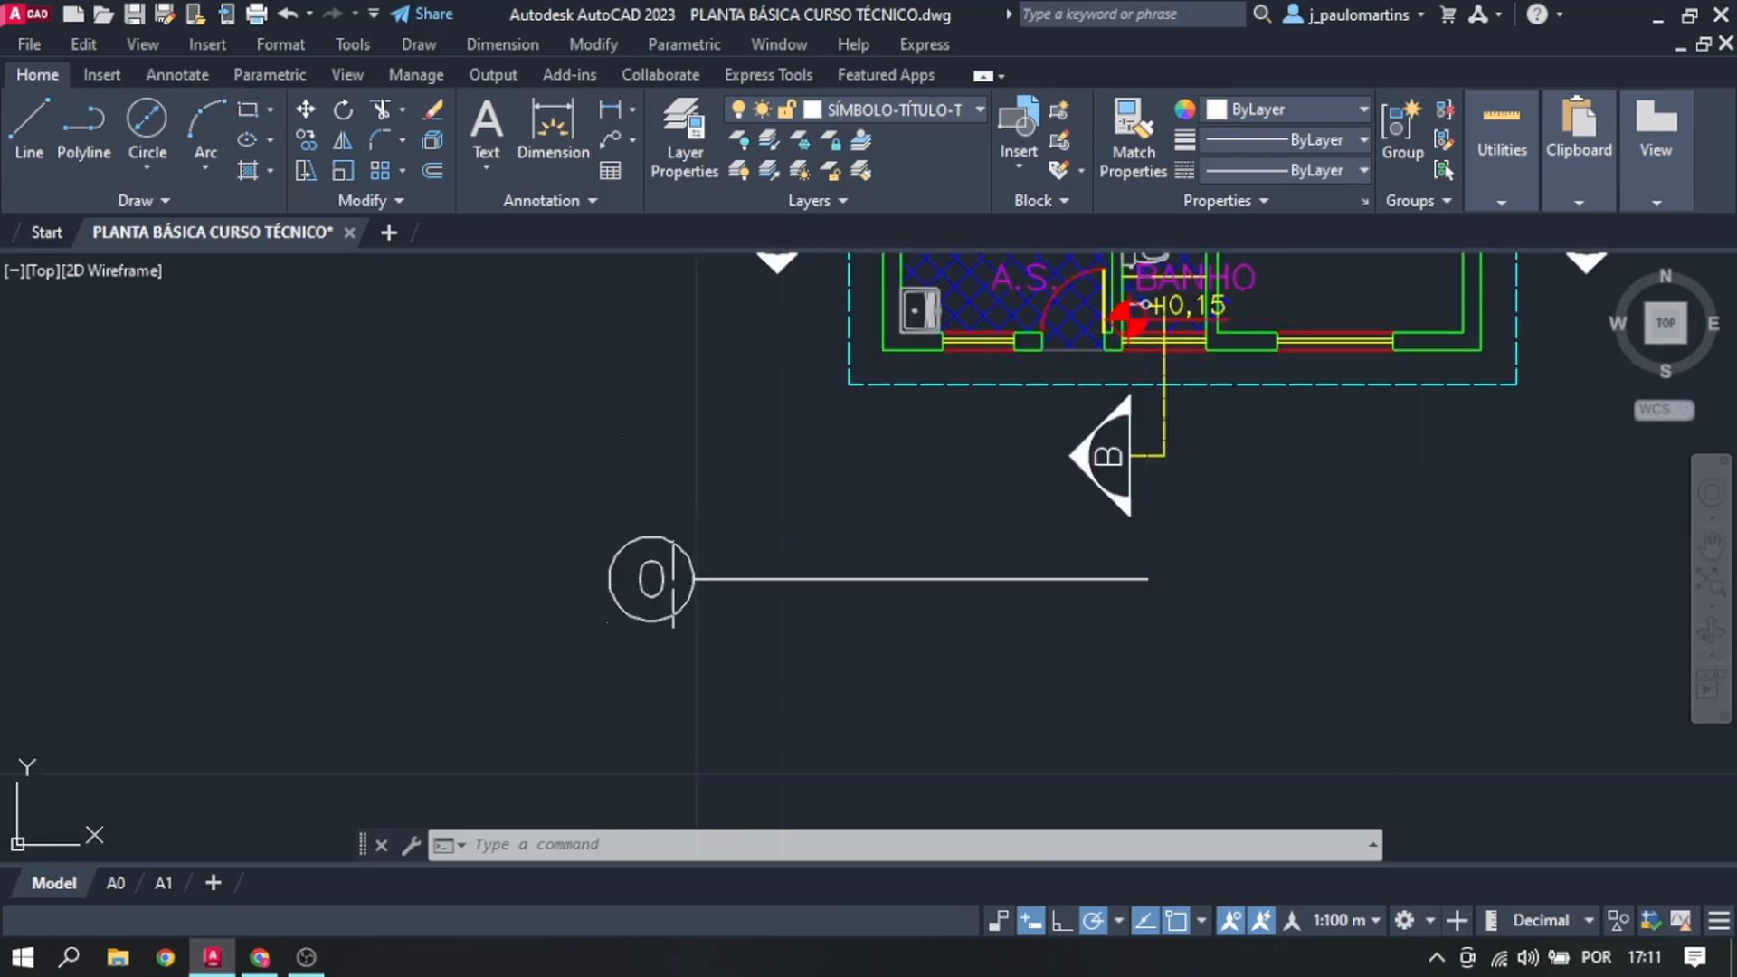
{"action": "scroll", "coordinate": [653, 590], "scroll_direction": "up", "scroll_amount": 2}
{"action": "scroll", "coordinate": [652, 590], "scroll_direction": "down", "scroll_amount": 3}
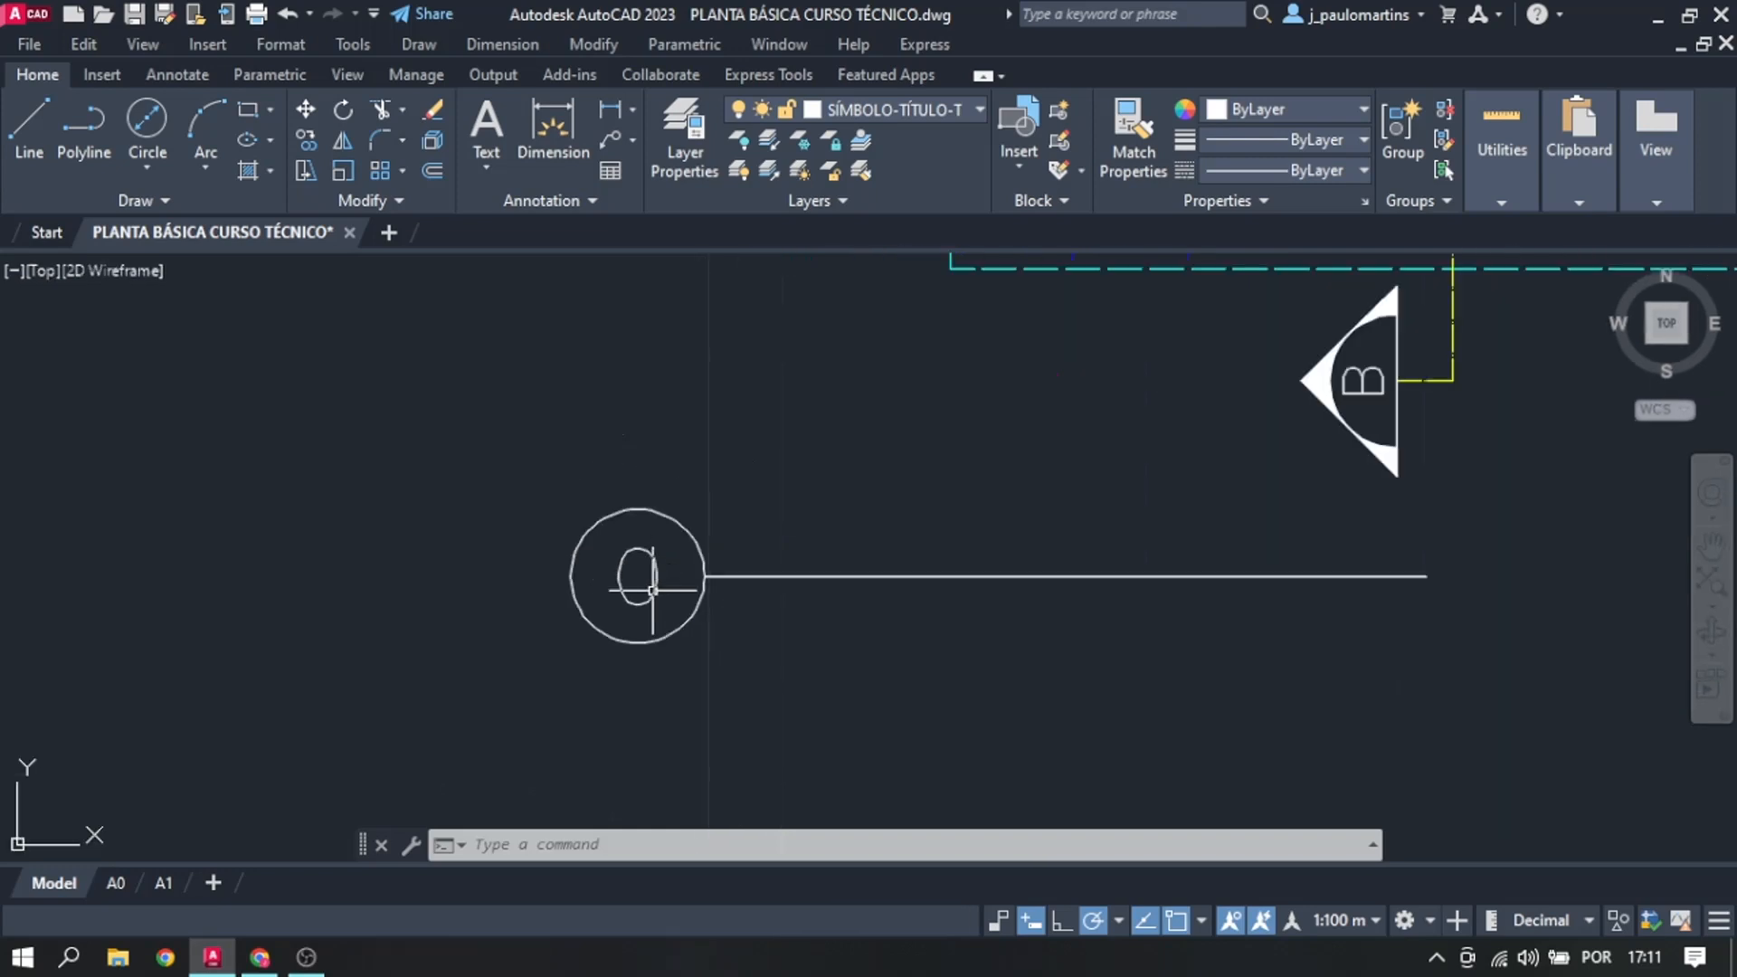
{"action": "scroll", "coordinate": [659, 588], "scroll_direction": "up", "scroll_amount": 3}
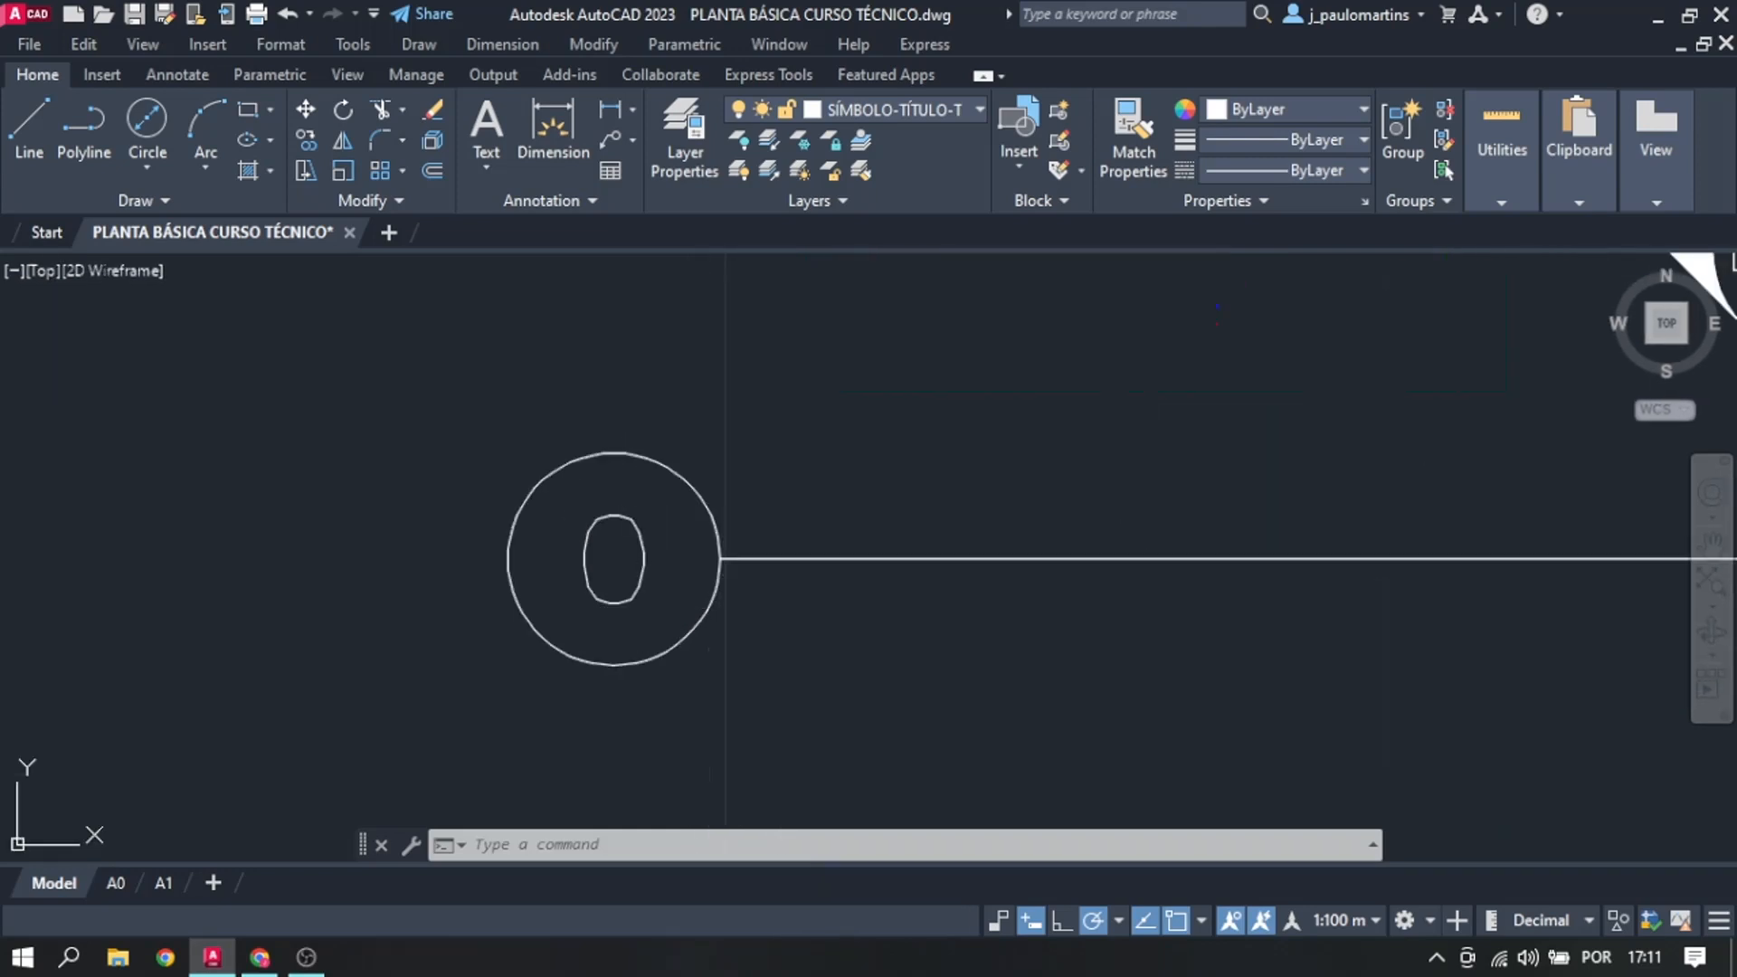
Step: Delete the 0 attribute from the title symbol's circle
{"action": "key", "text": "Escape"}
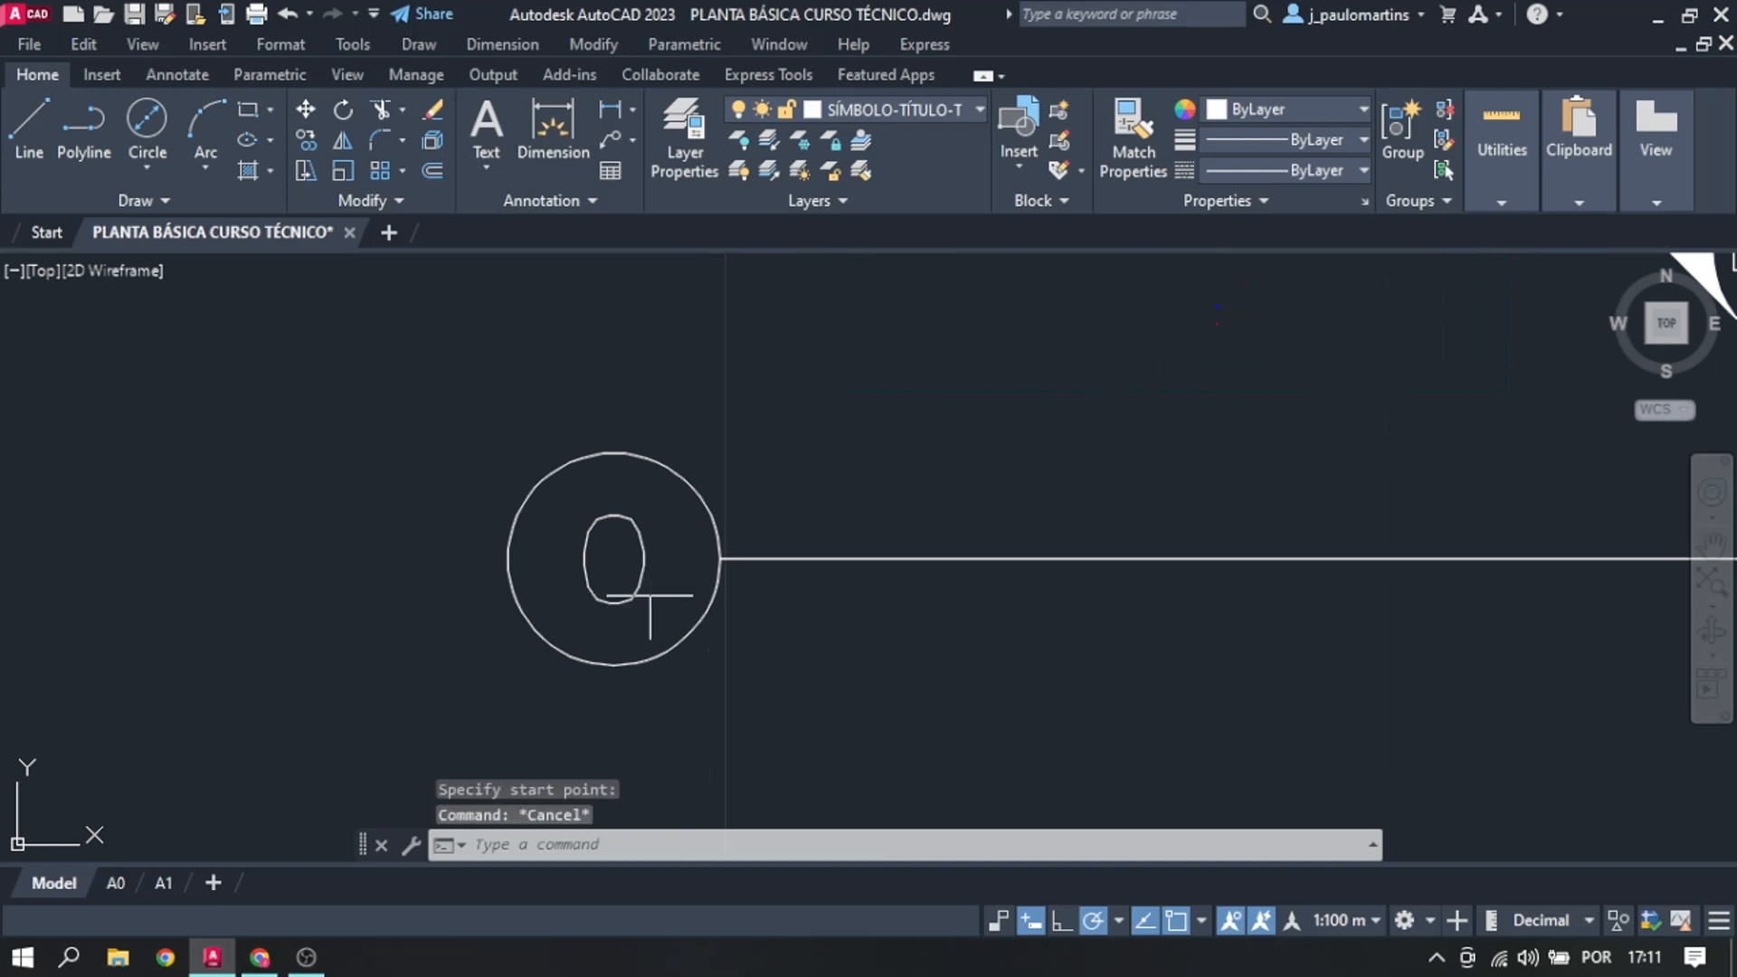
{"action": "left_click", "coordinate": [649, 609]}
{"action": "left_click", "coordinate": [569, 537]}
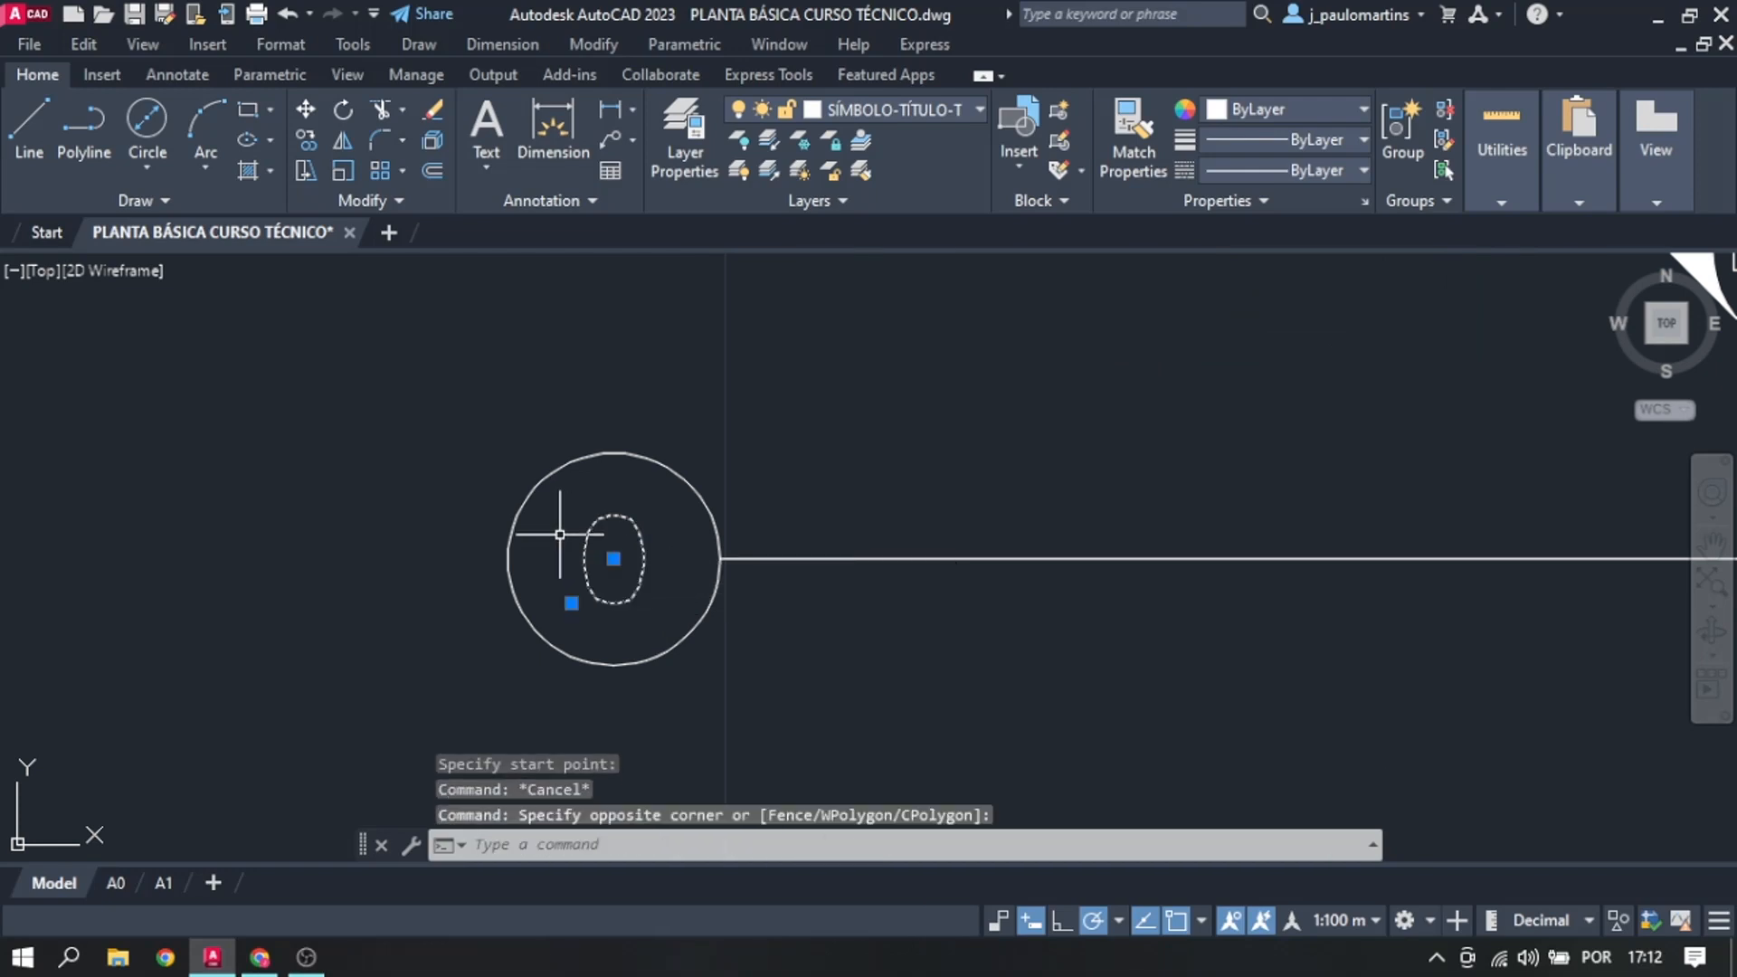
{"action": "key", "text": "Delete"}
{"action": "left_click", "coordinate": [532, 196]}
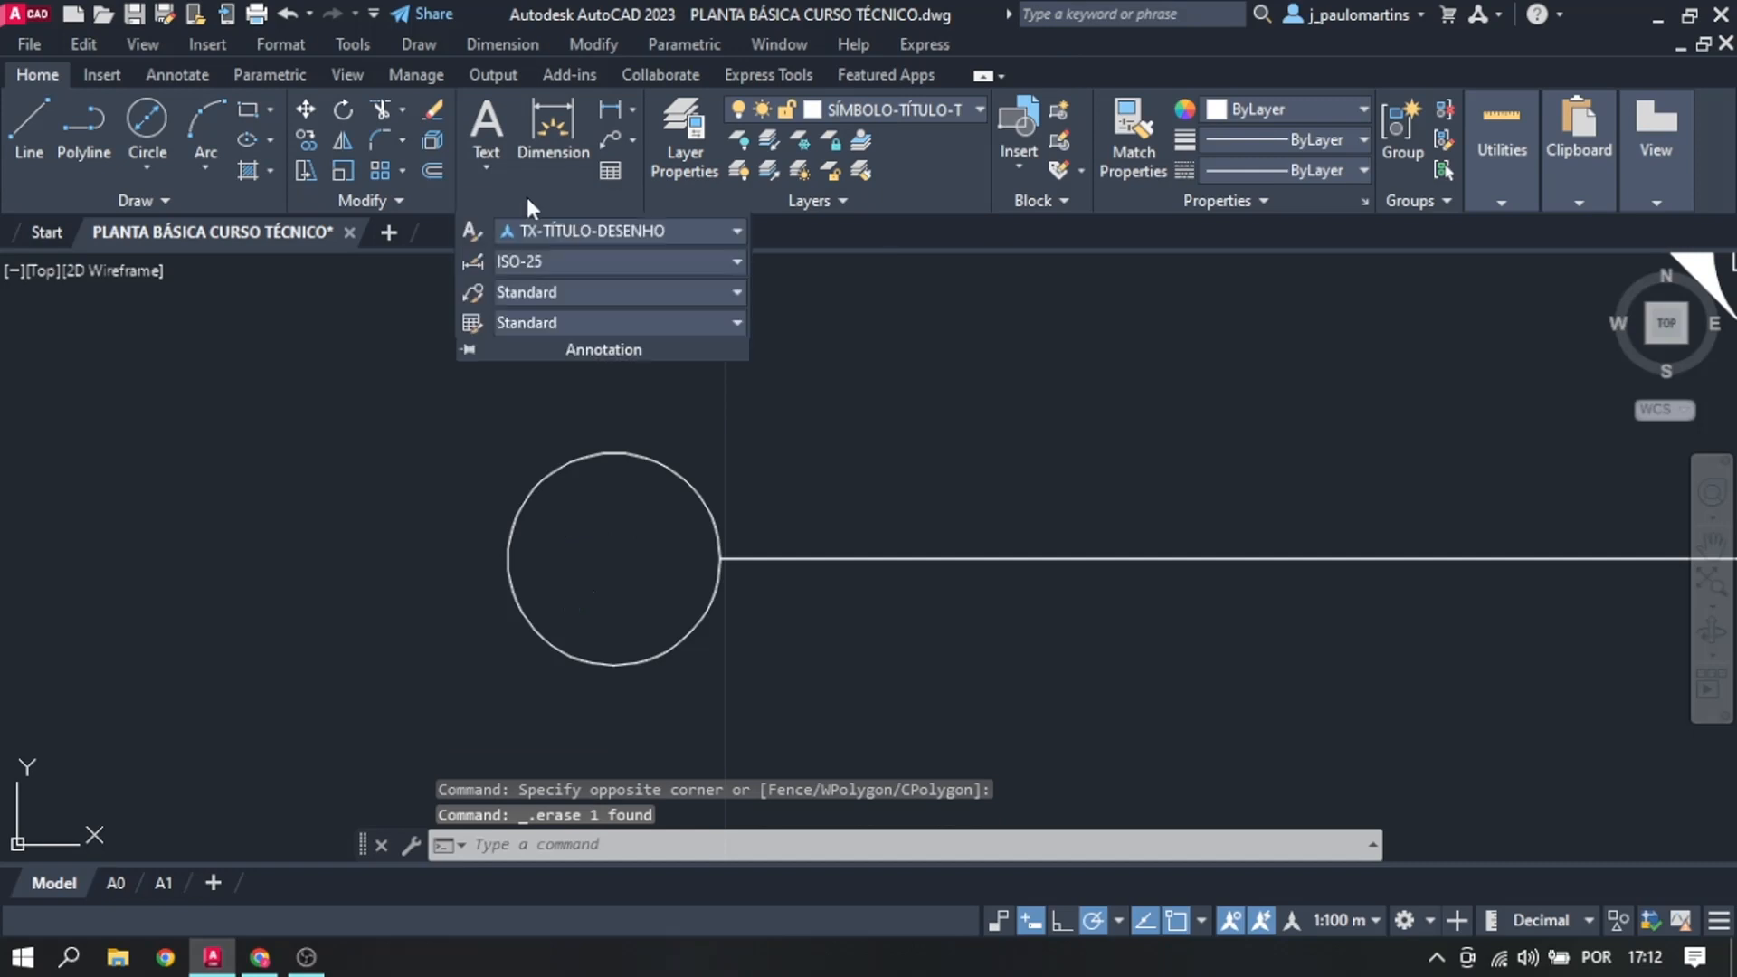
{"action": "left_click", "coordinate": [483, 239]}
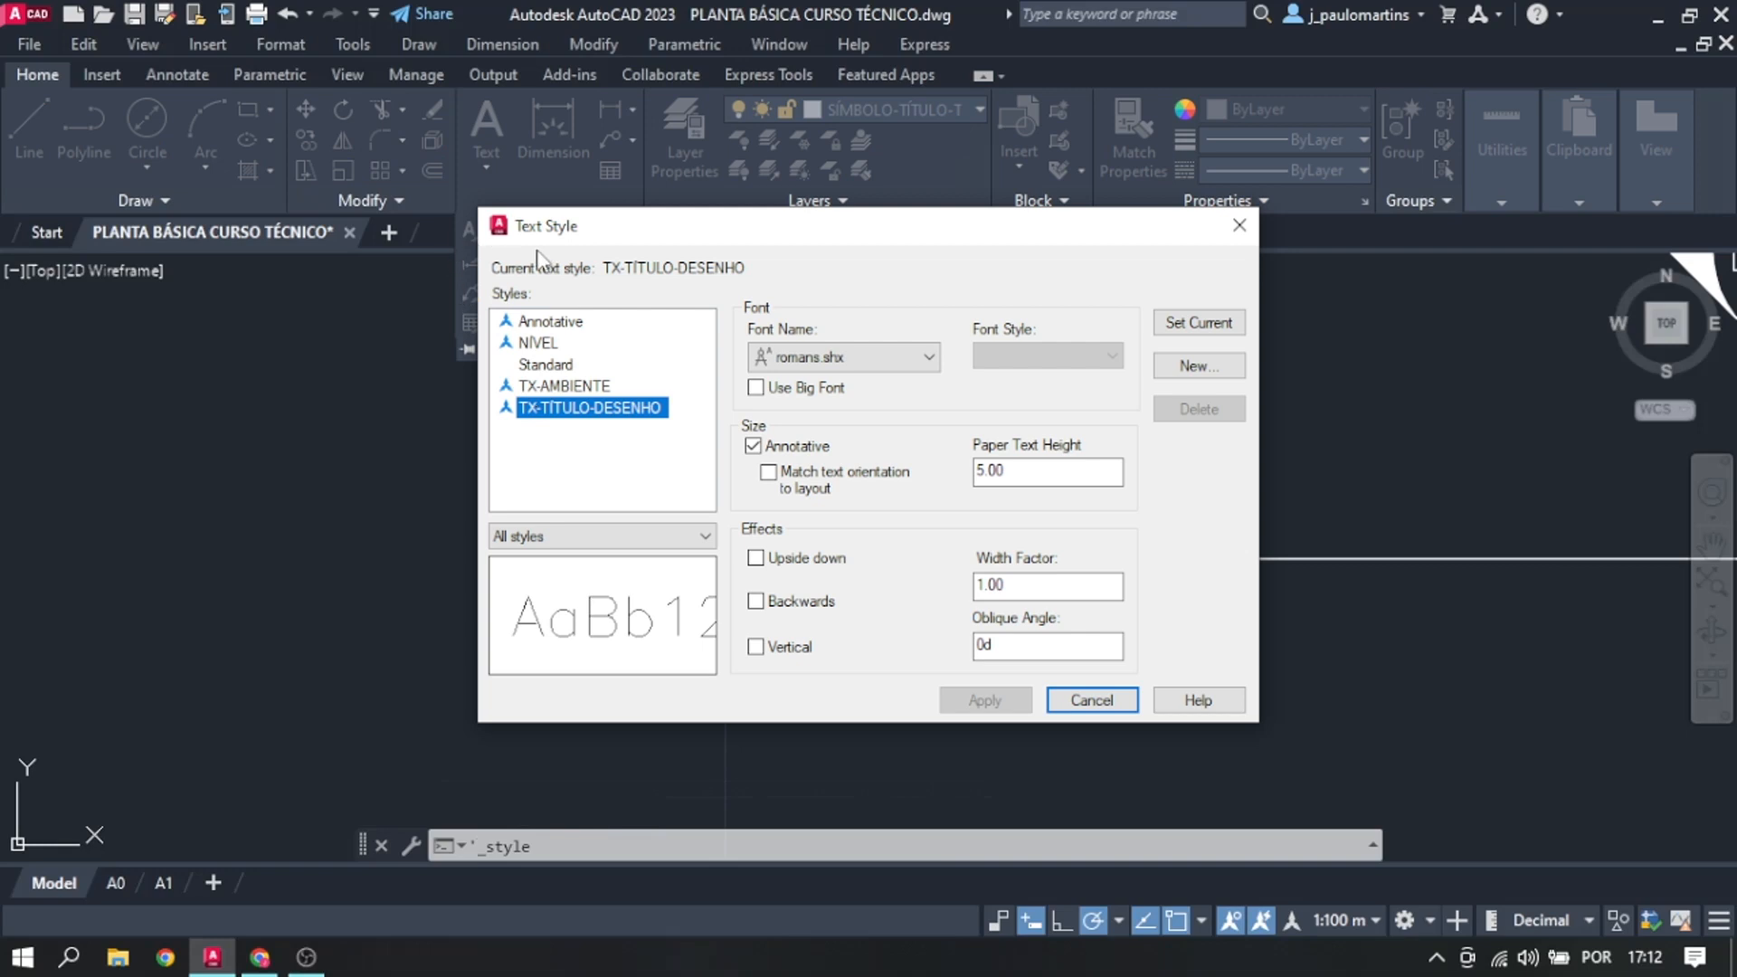
{"action": "left_click", "coordinate": [1239, 226]}
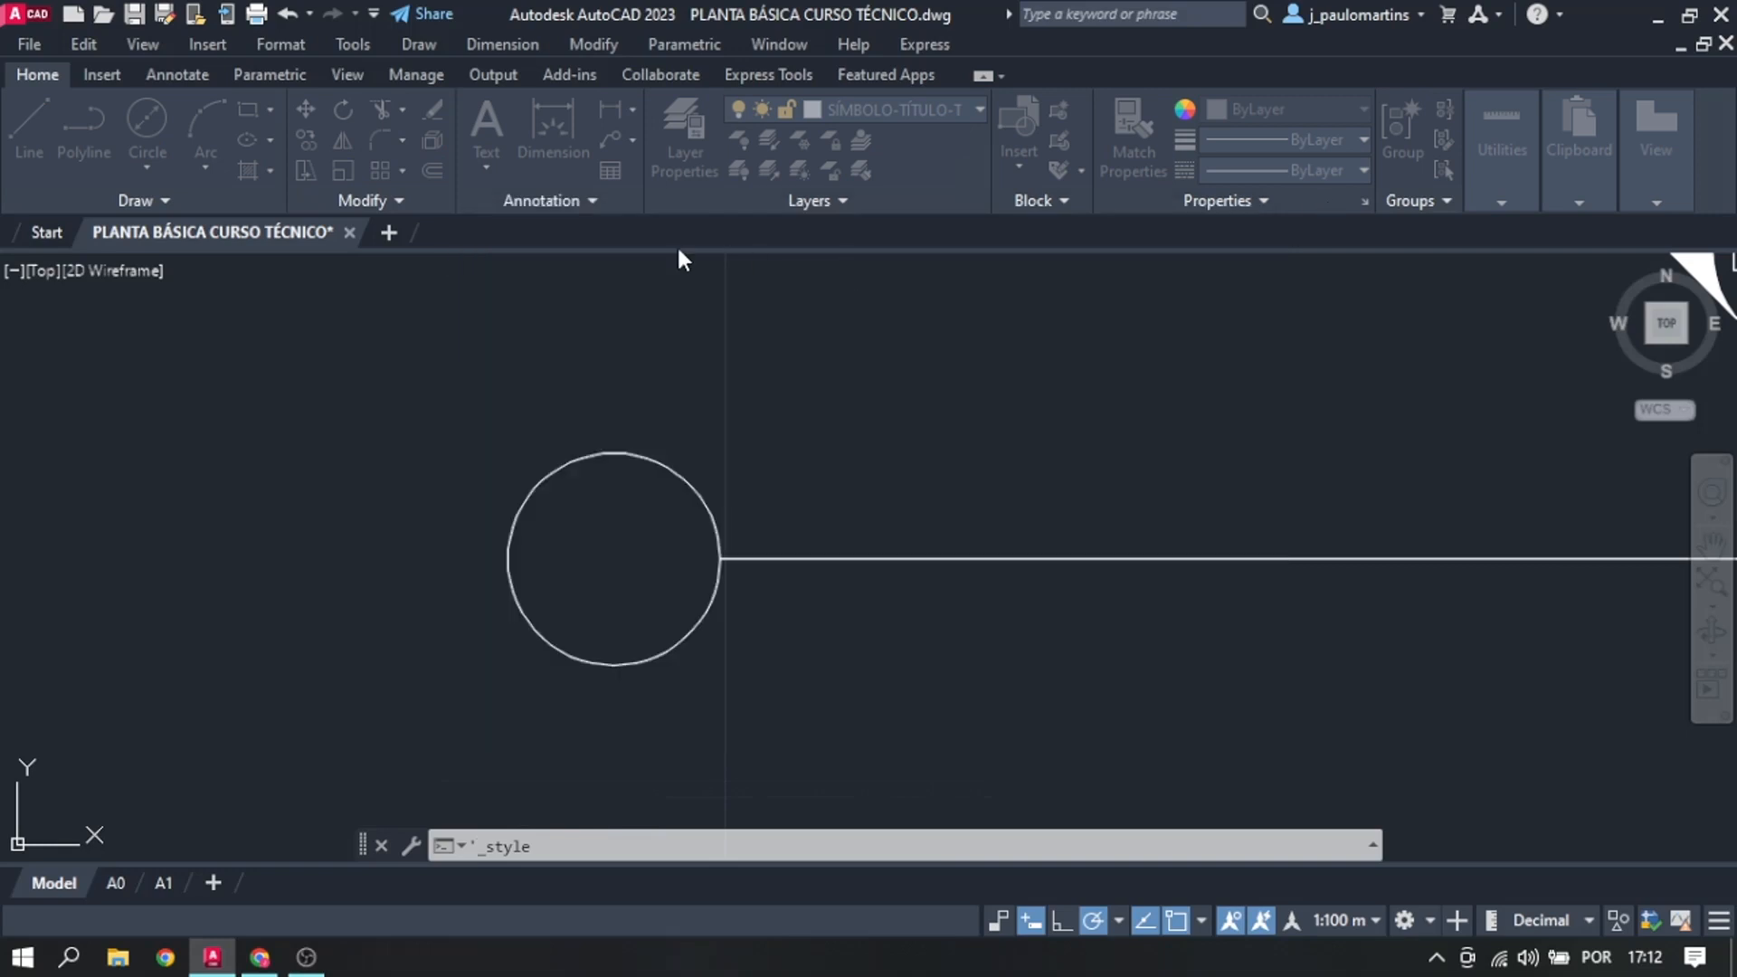
Step: Change the font of the TX-TÍTULO-DESENHO text style to Arial and apply it
{"action": "left_click", "coordinate": [512, 203]}
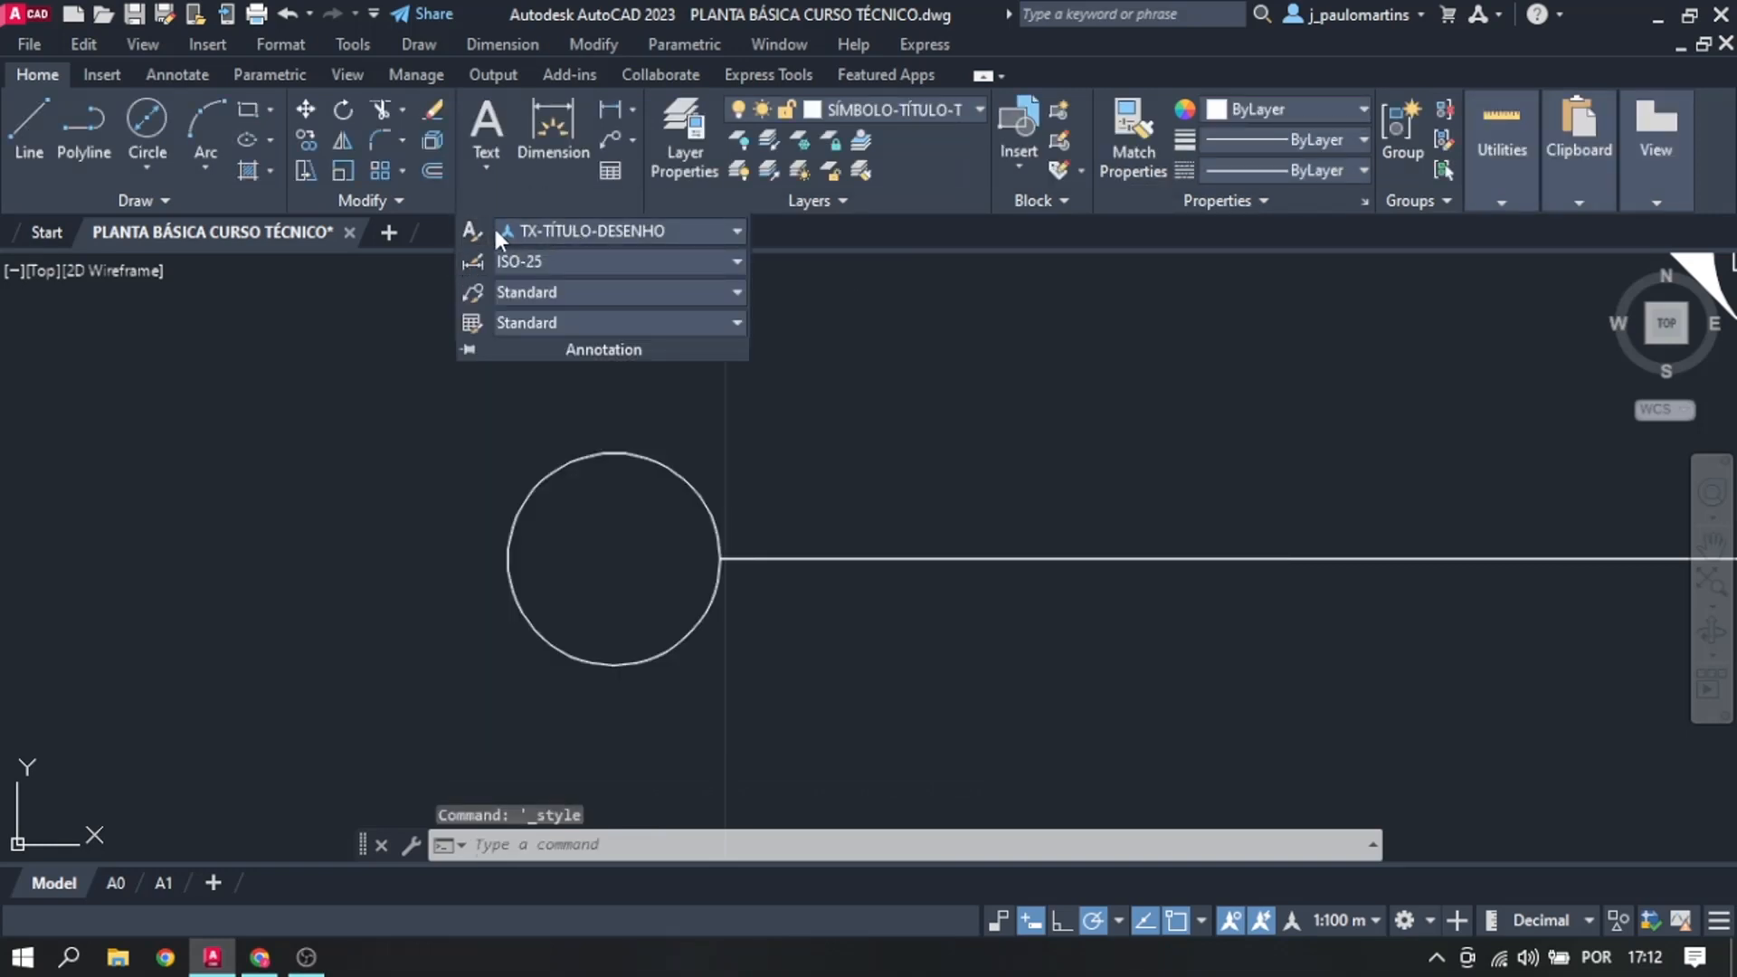
{"action": "left_click", "coordinate": [471, 231]}
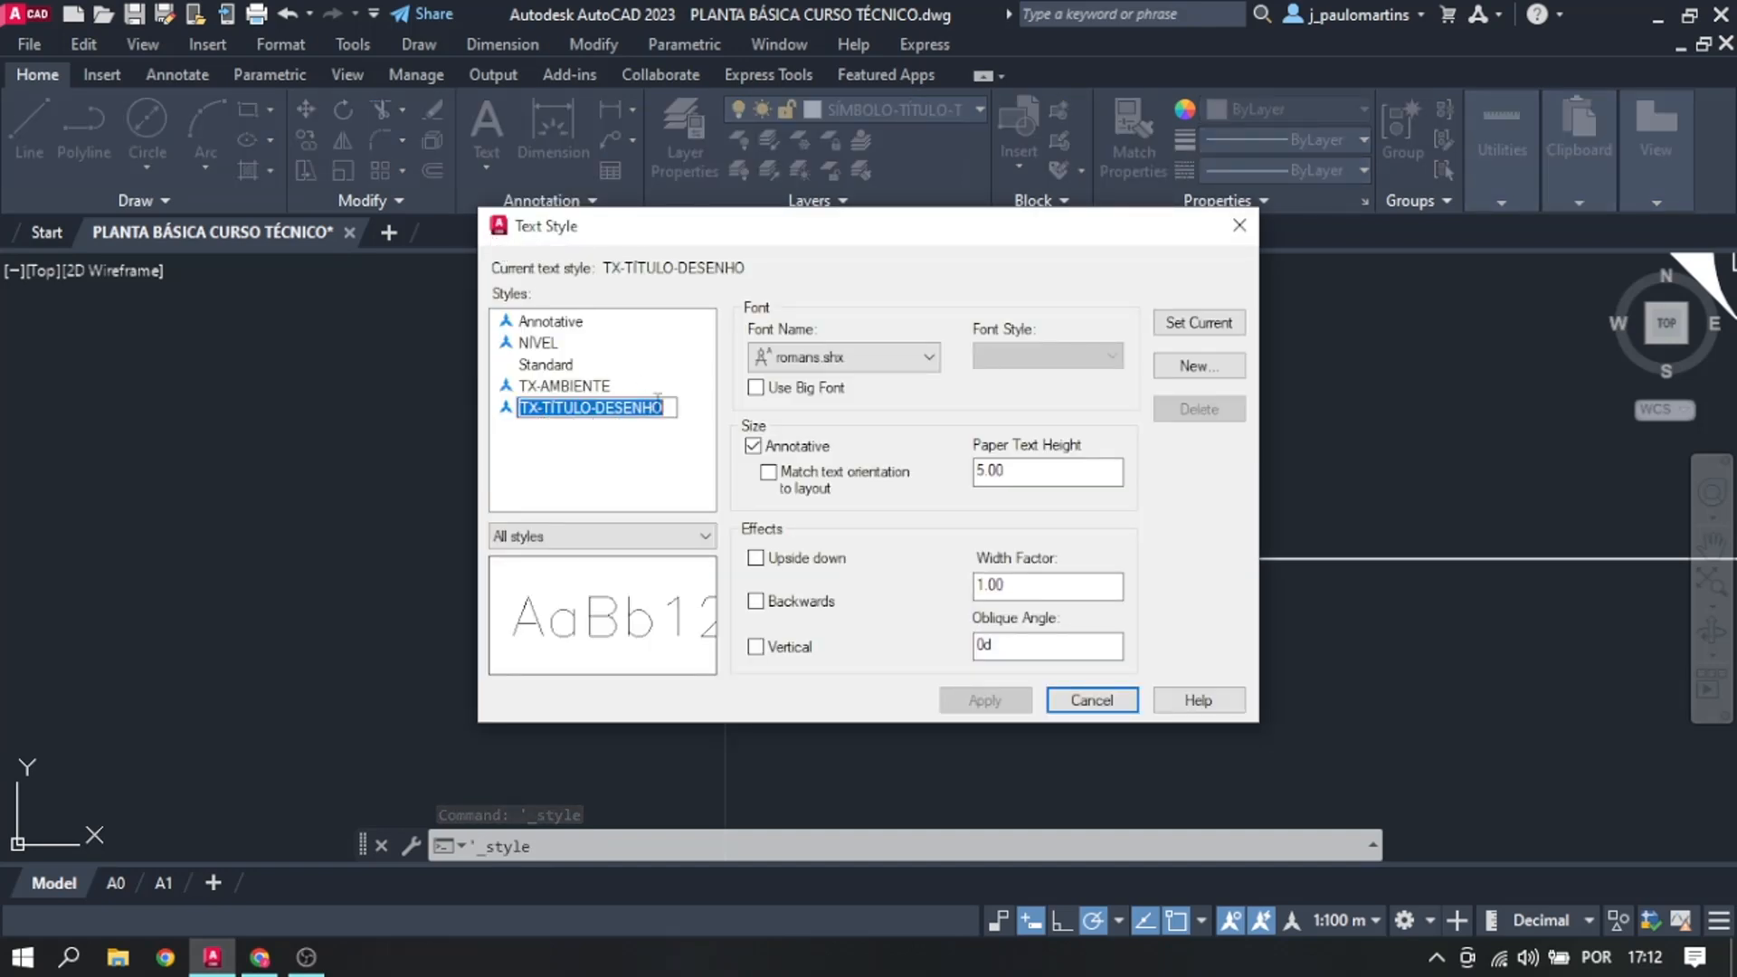
{"action": "left_click", "coordinate": [840, 365]}
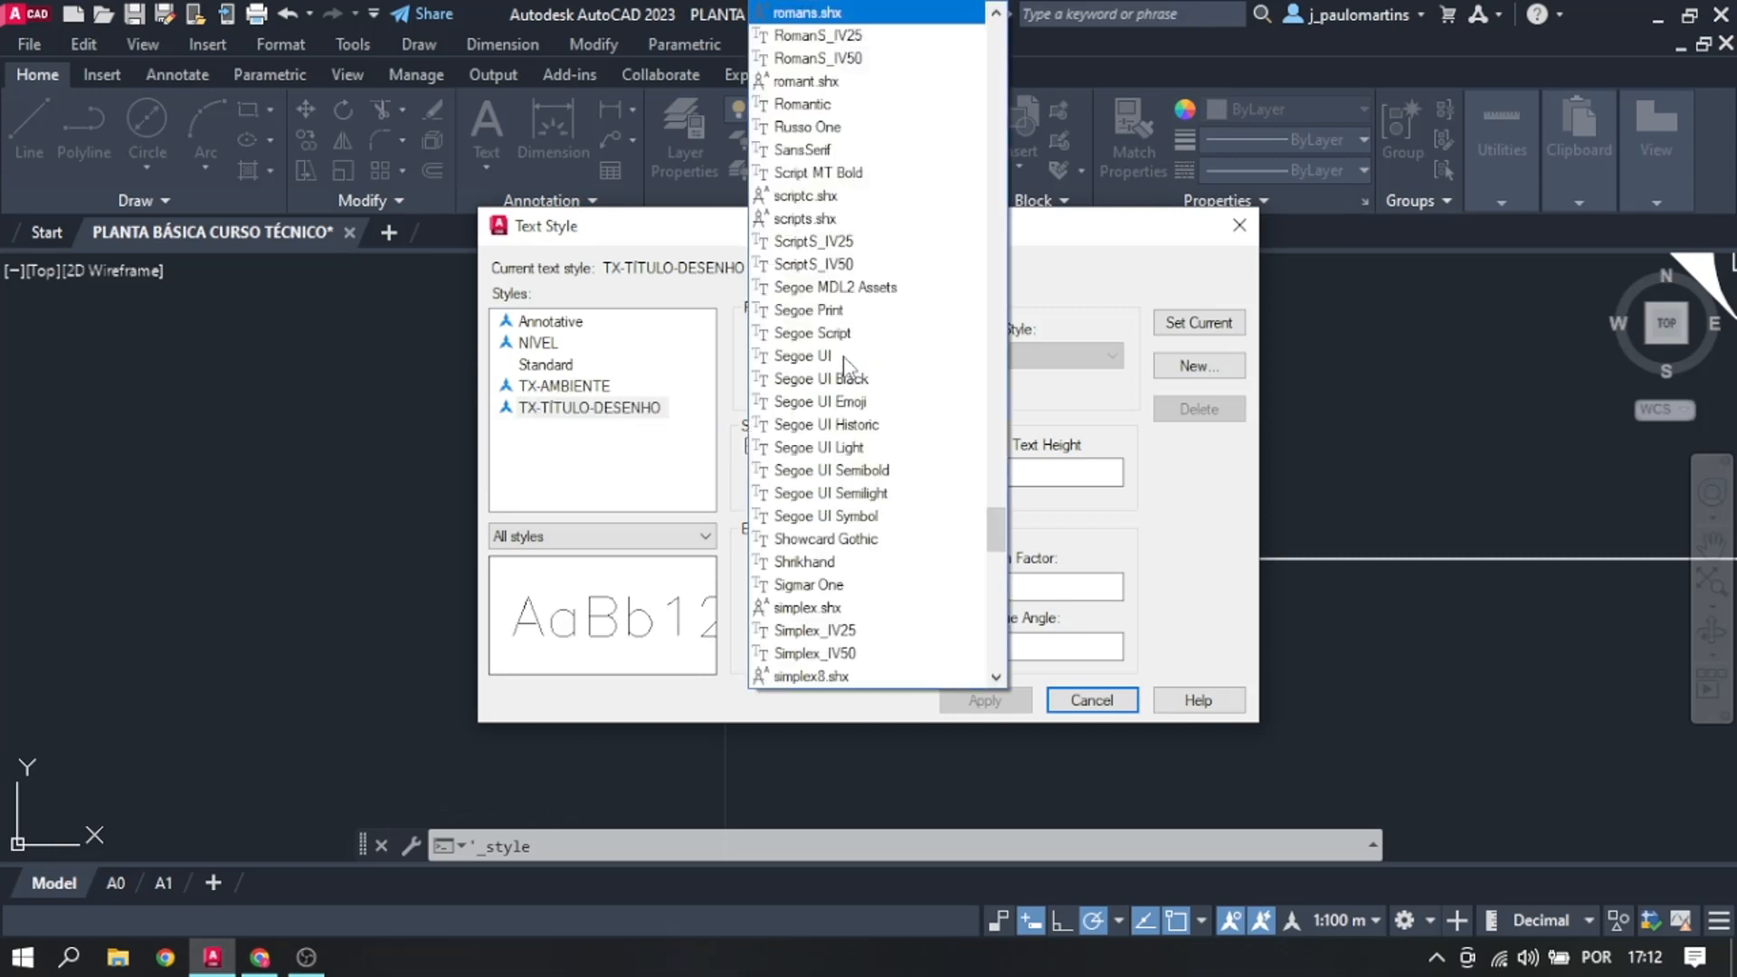
{"action": "scroll", "coordinate": [819, 220], "scroll_direction": "up", "scroll_amount": 2}
{"action": "key", "text": "a"}
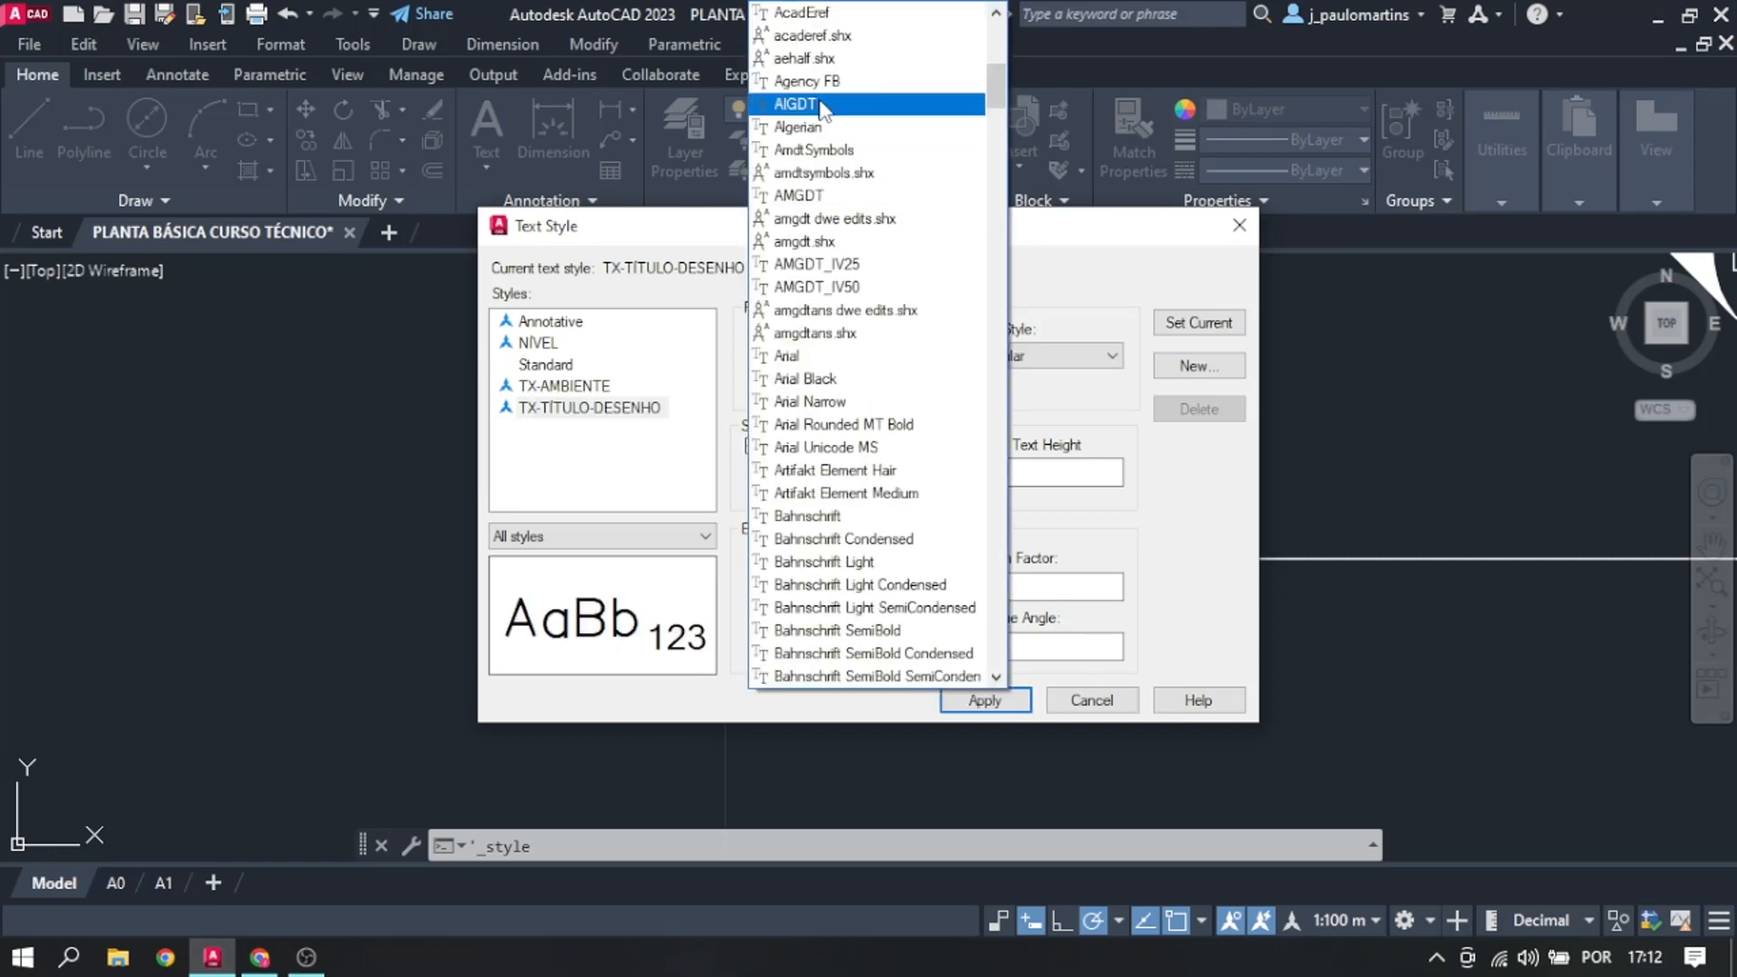
{"action": "left_click", "coordinate": [829, 360]}
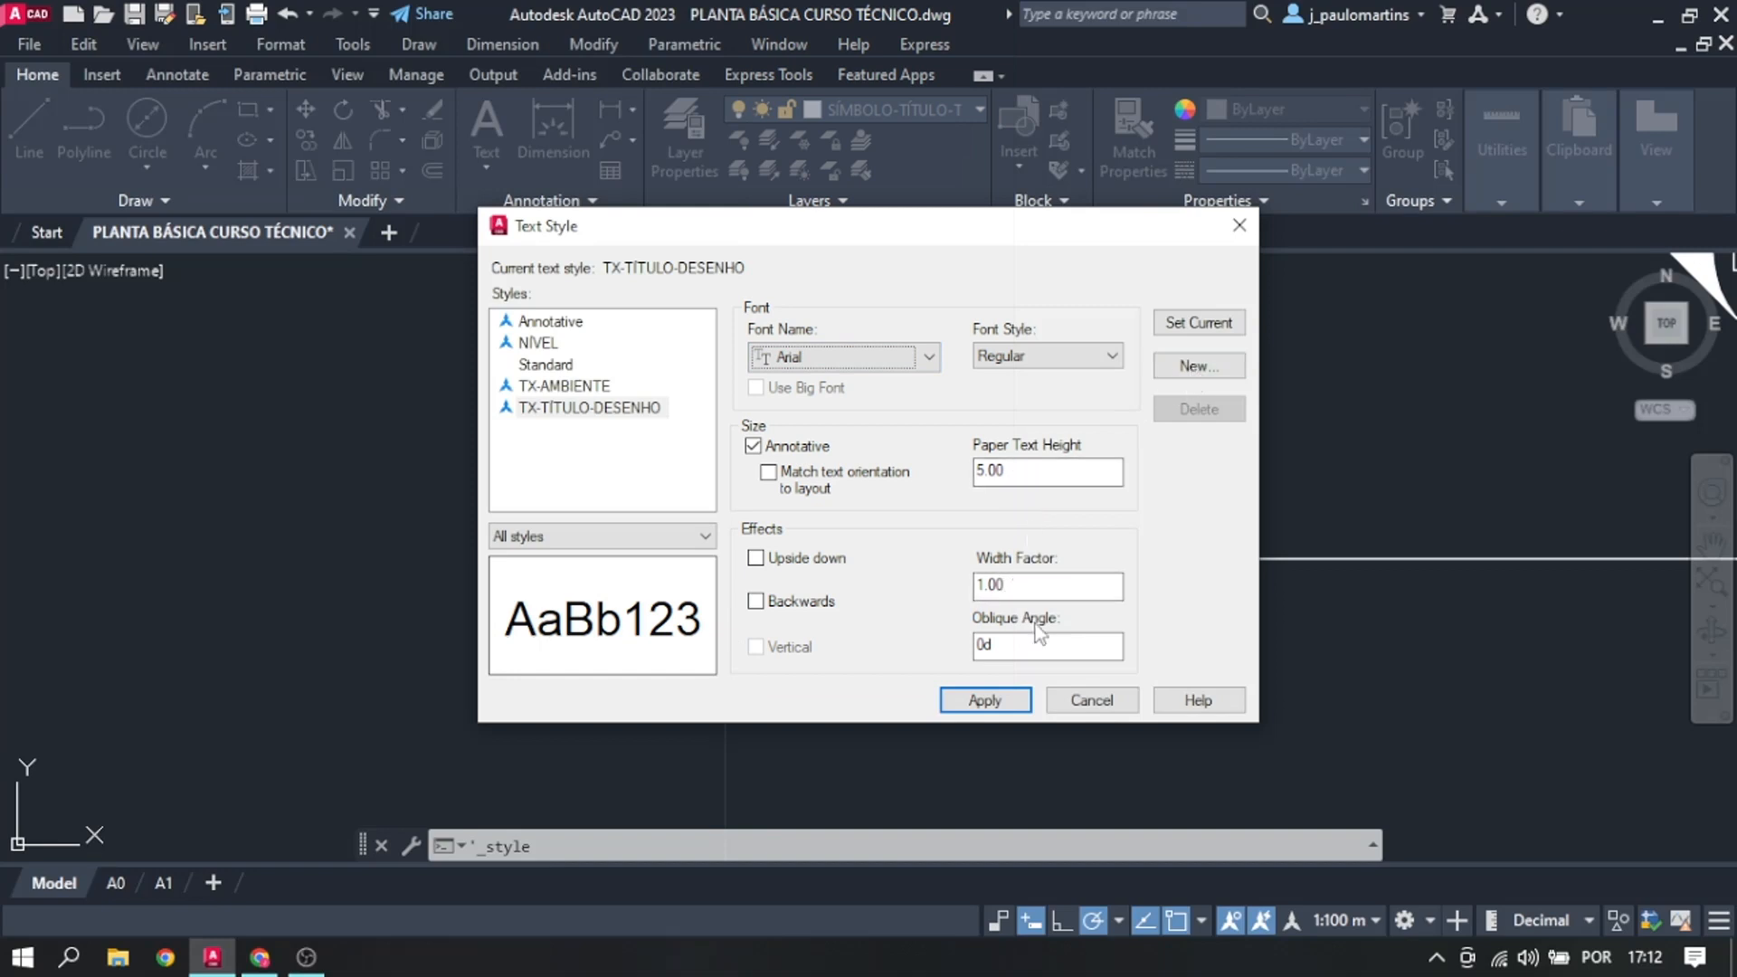
{"action": "left_click", "coordinate": [986, 701]}
{"action": "left_click", "coordinate": [1090, 700]}
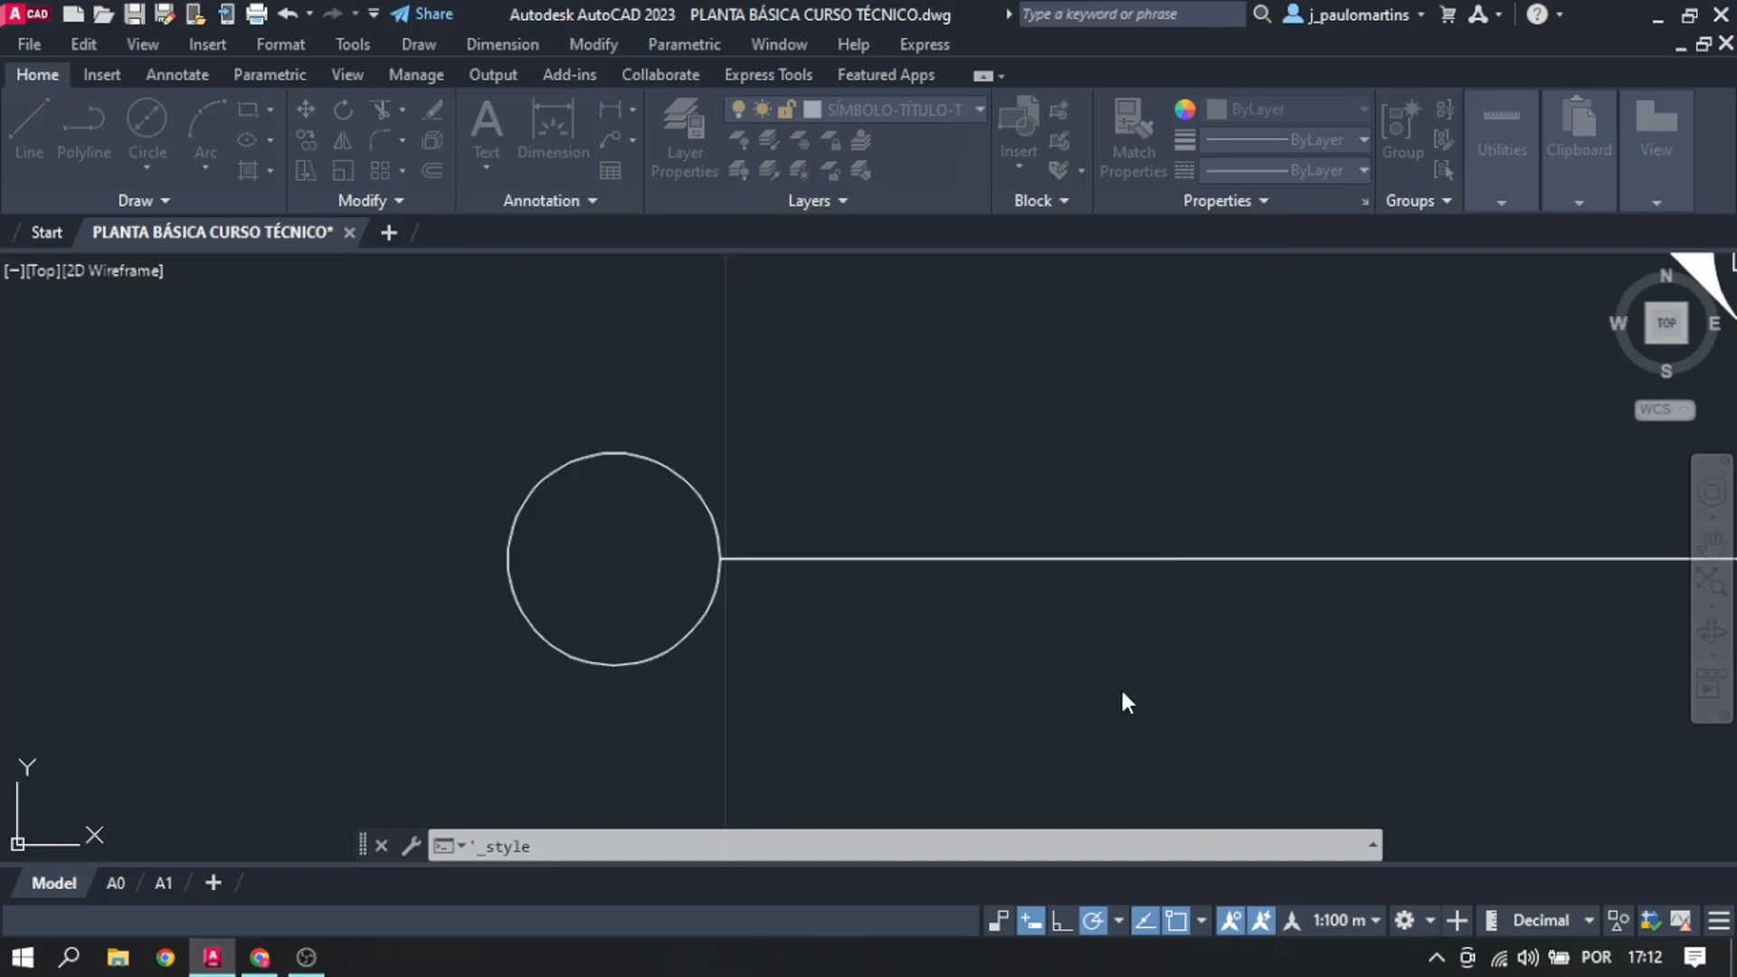
Step: Start a new attribute definition with tag 0, prompt "QUAL É O NÚMERO DO DESENHO?" and default value 0
{"action": "scroll", "coordinate": [706, 276], "scroll_direction": "up", "scroll_amount": 2}
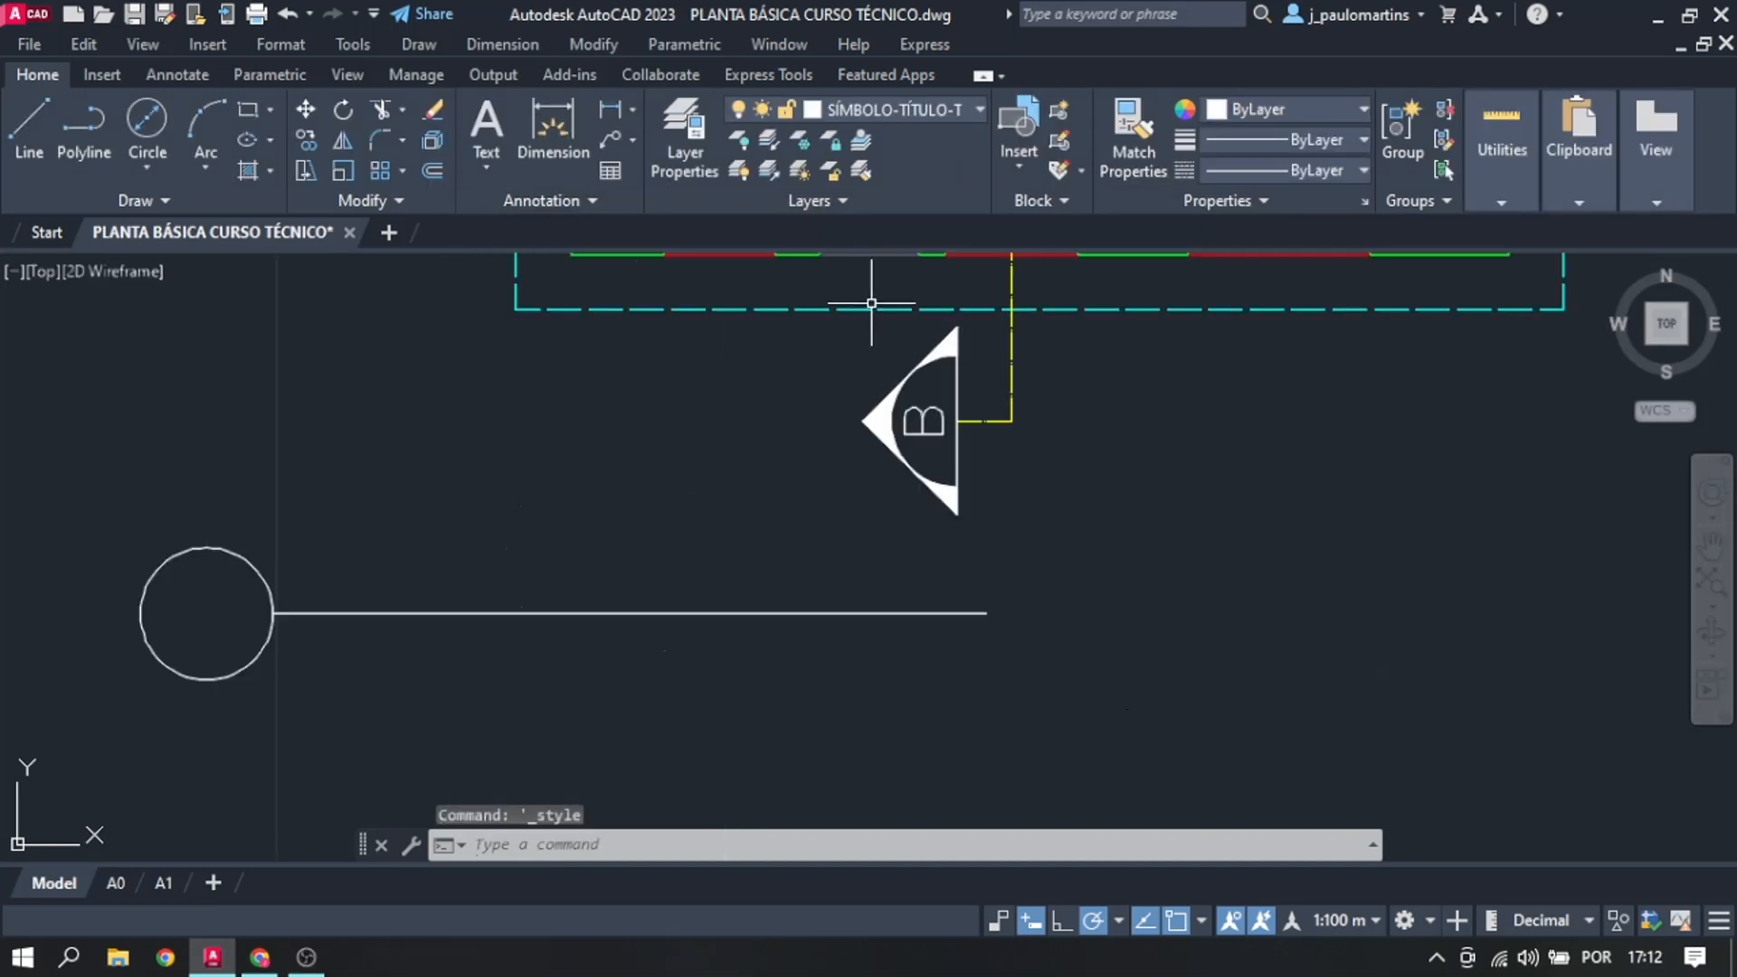
{"action": "left_click", "coordinate": [1066, 200]}
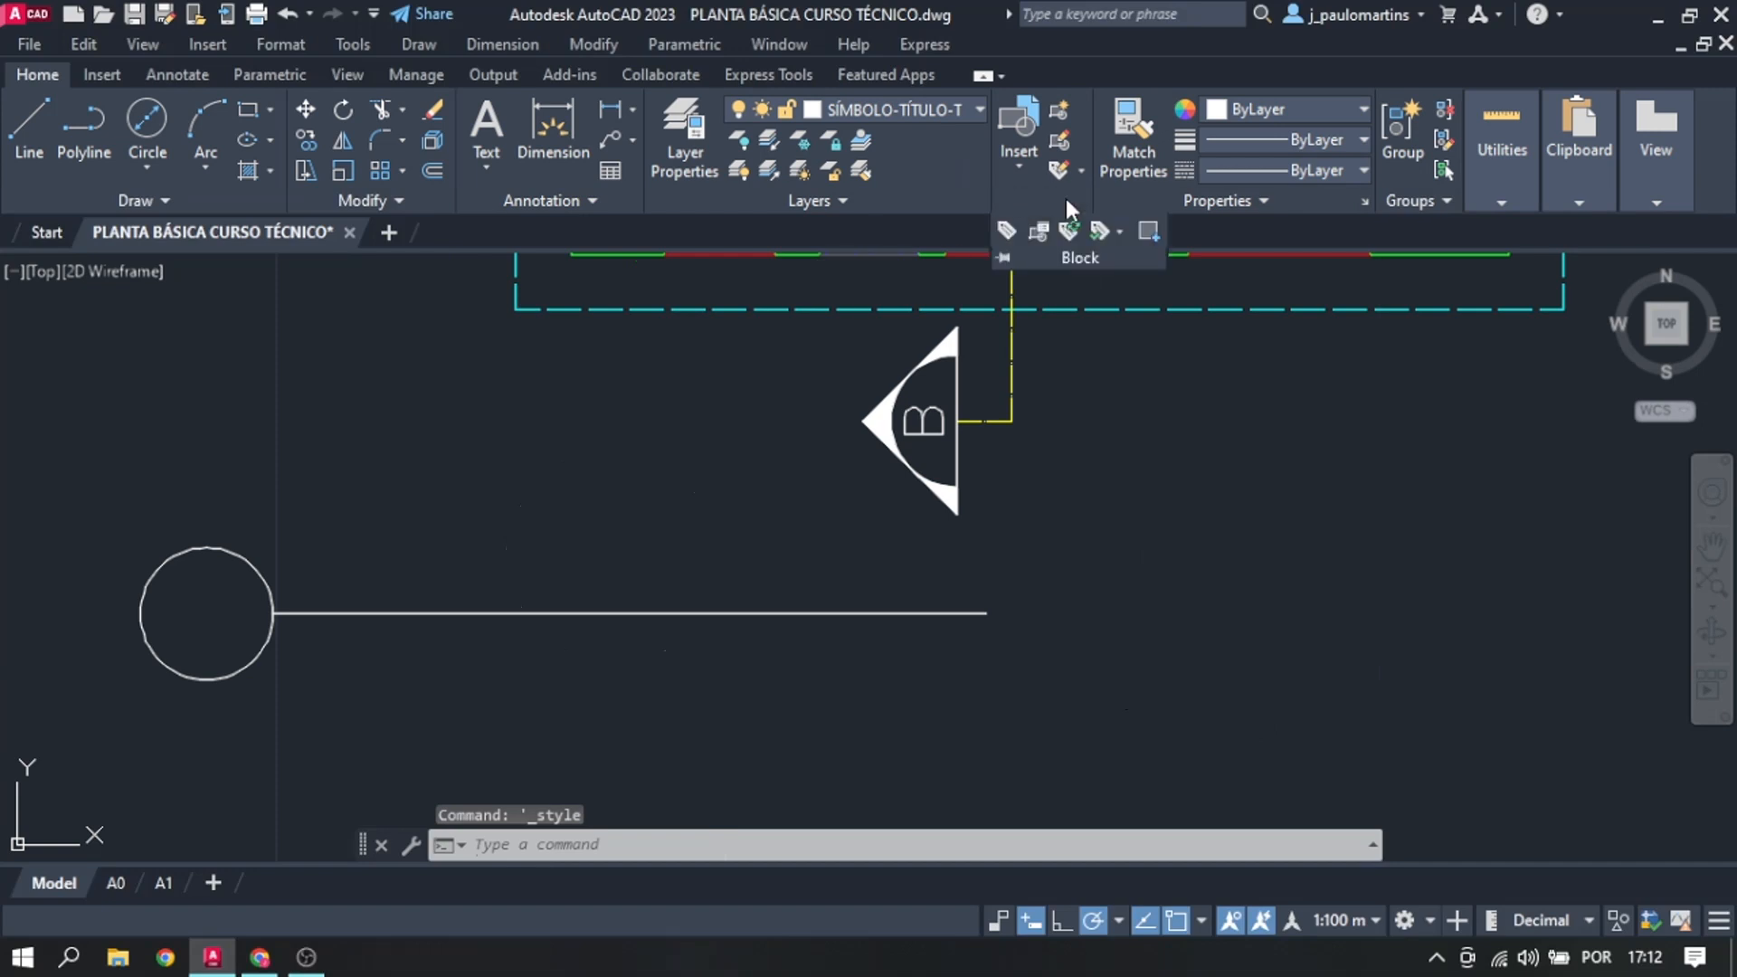
{"action": "left_click", "coordinate": [1006, 230]}
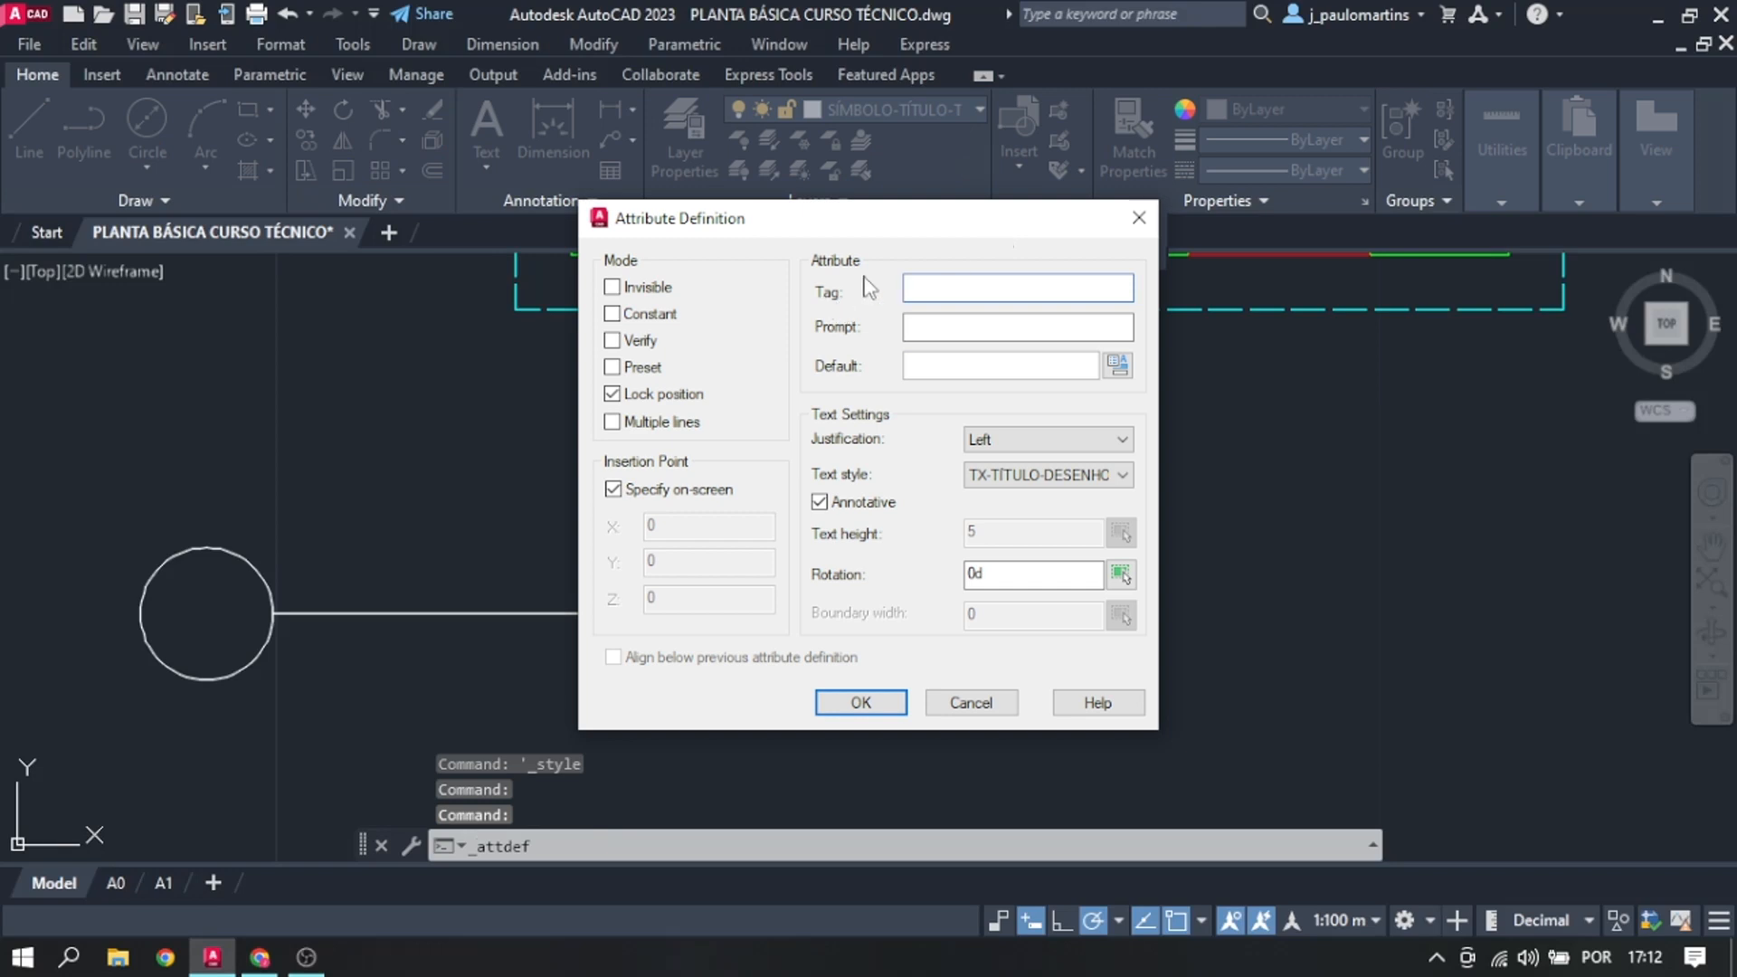
{"action": "left_click_drag", "start_coordinate": [708, 237], "coordinate": [746, 271]}
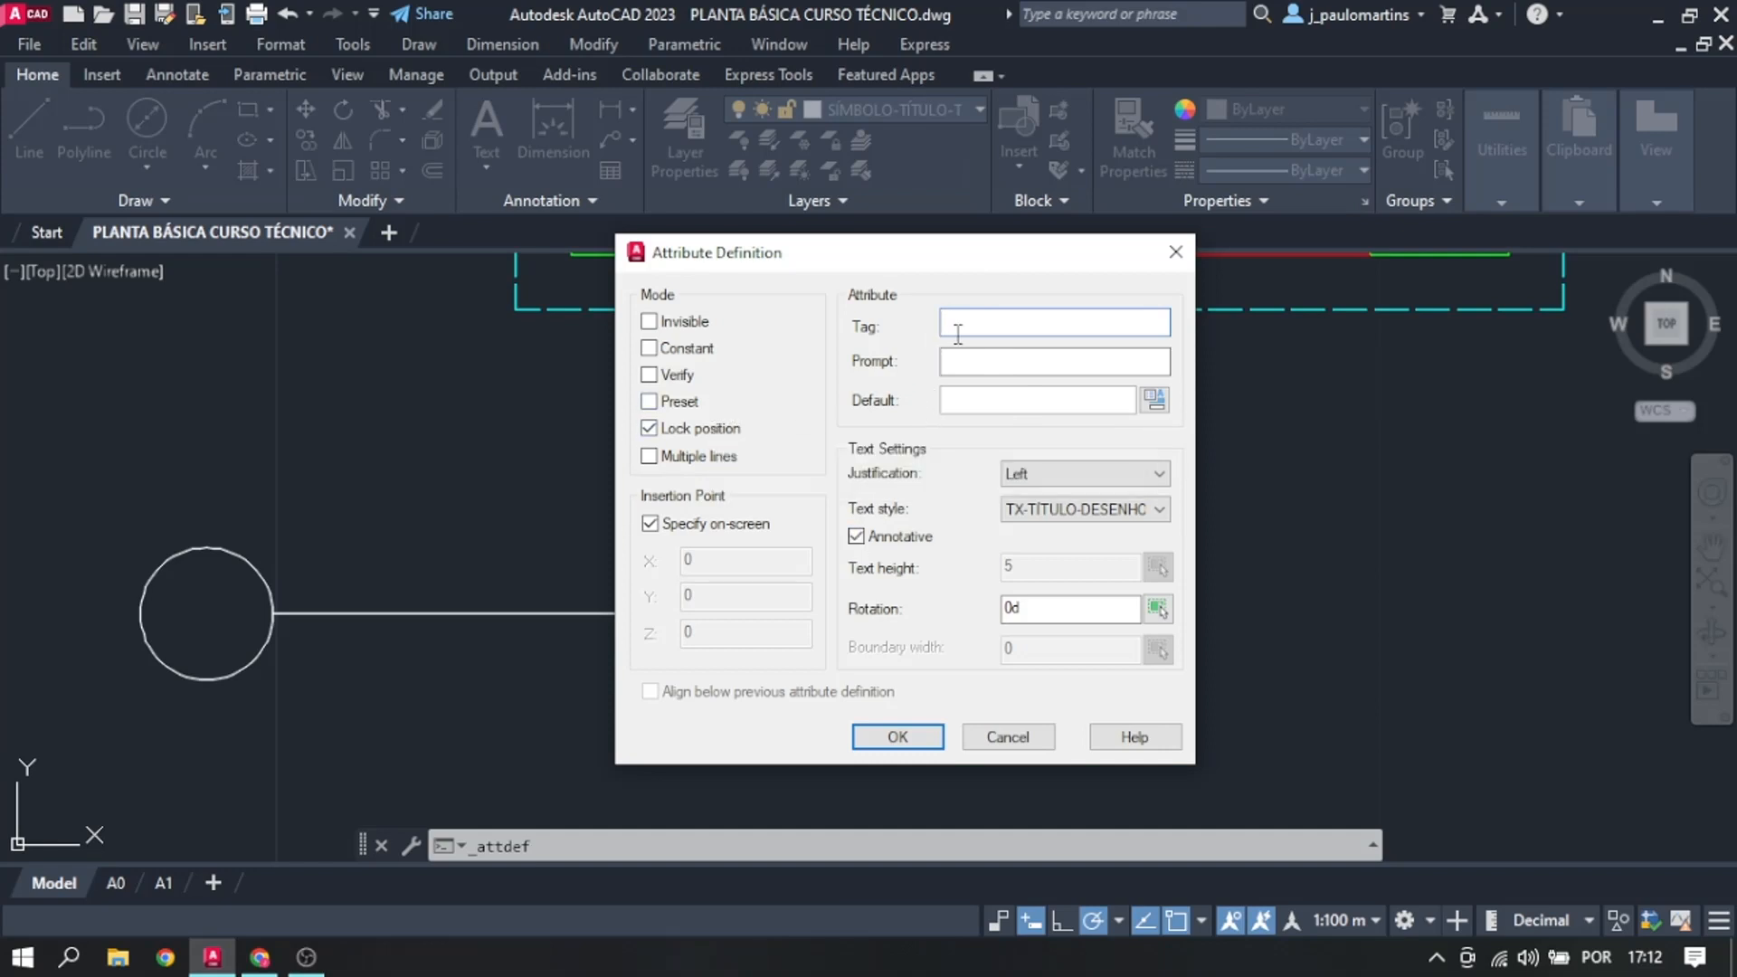
{"action": "type", "text": "0"}
{"action": "left_click", "coordinate": [1057, 362]}
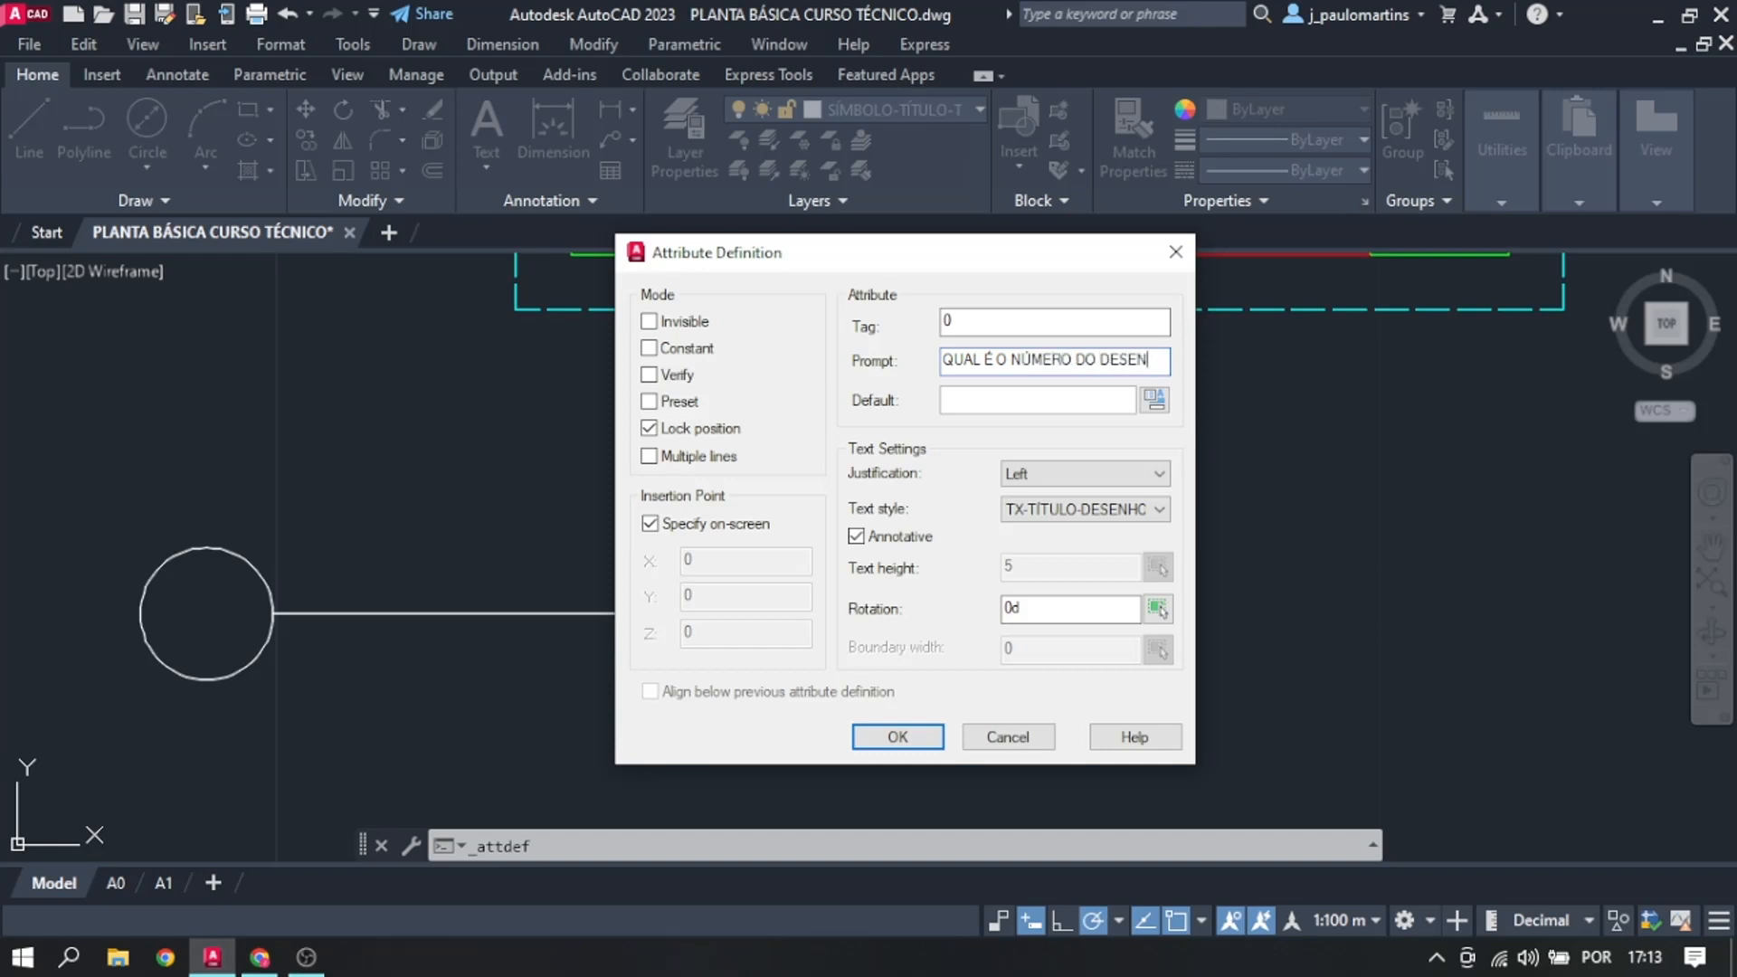
{"action": "type", "text": "?"}
{"action": "key", "text": "Tab"}
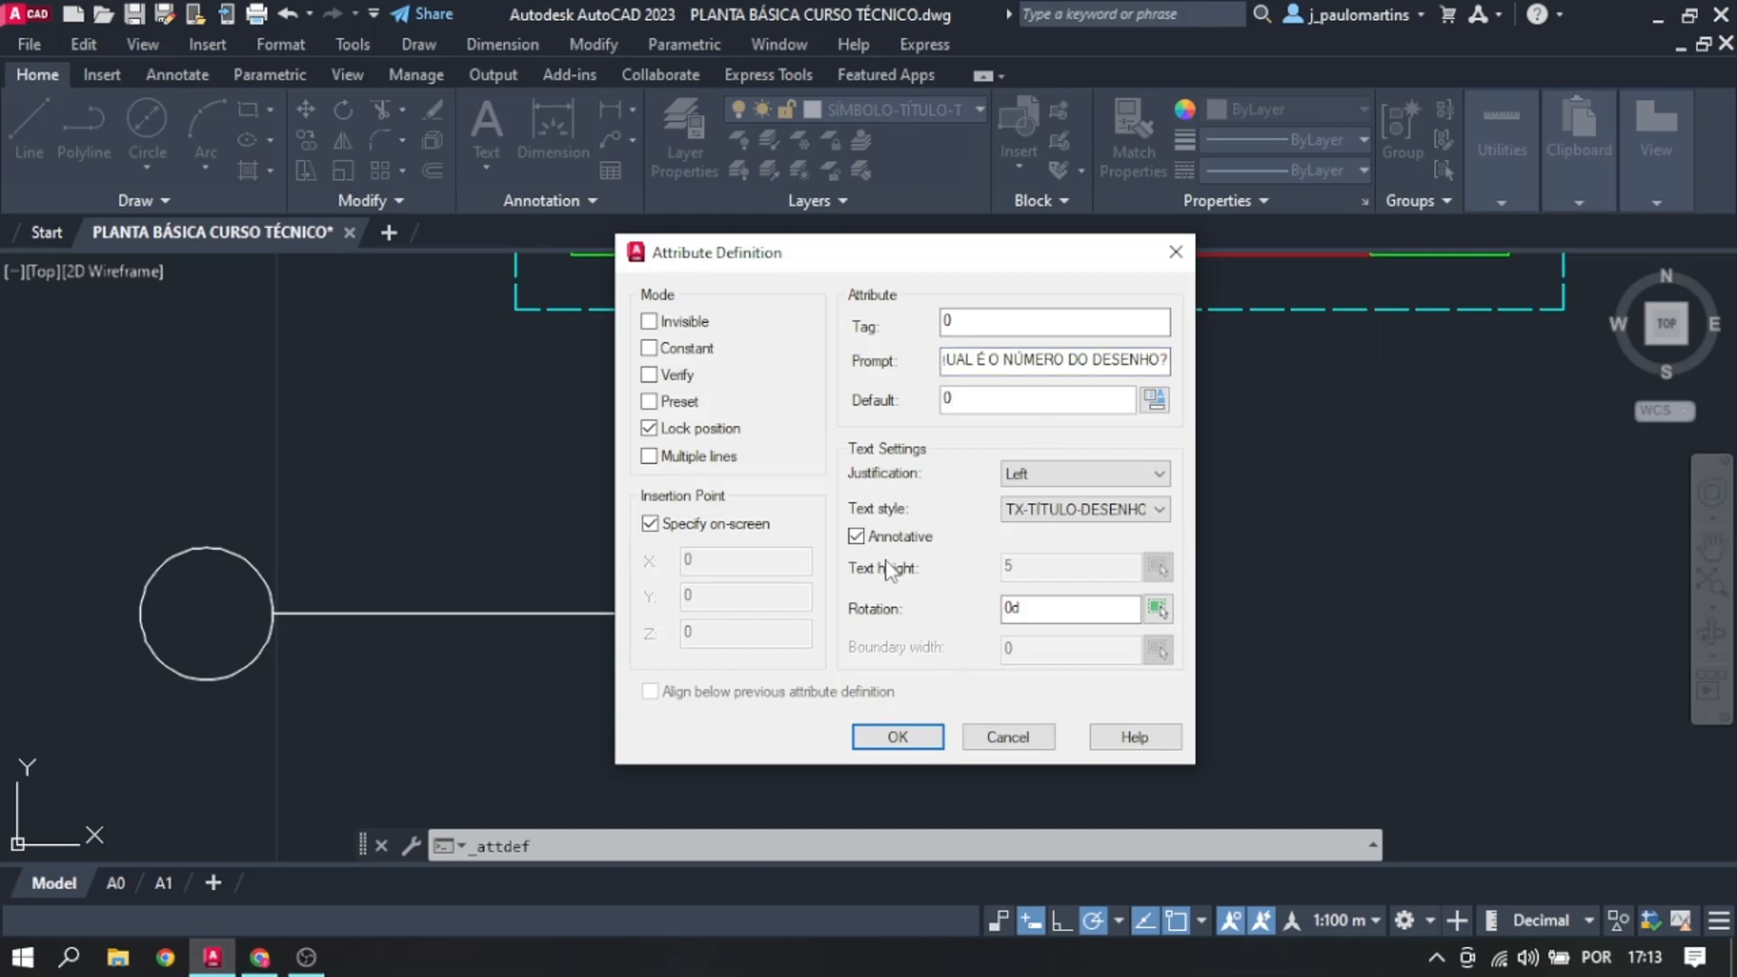
Step: Set Middle center justification with the TX-TÍTULO-DESENHO text style and place the number attribute at the circle's center
{"action": "left_click", "coordinate": [1028, 479]}
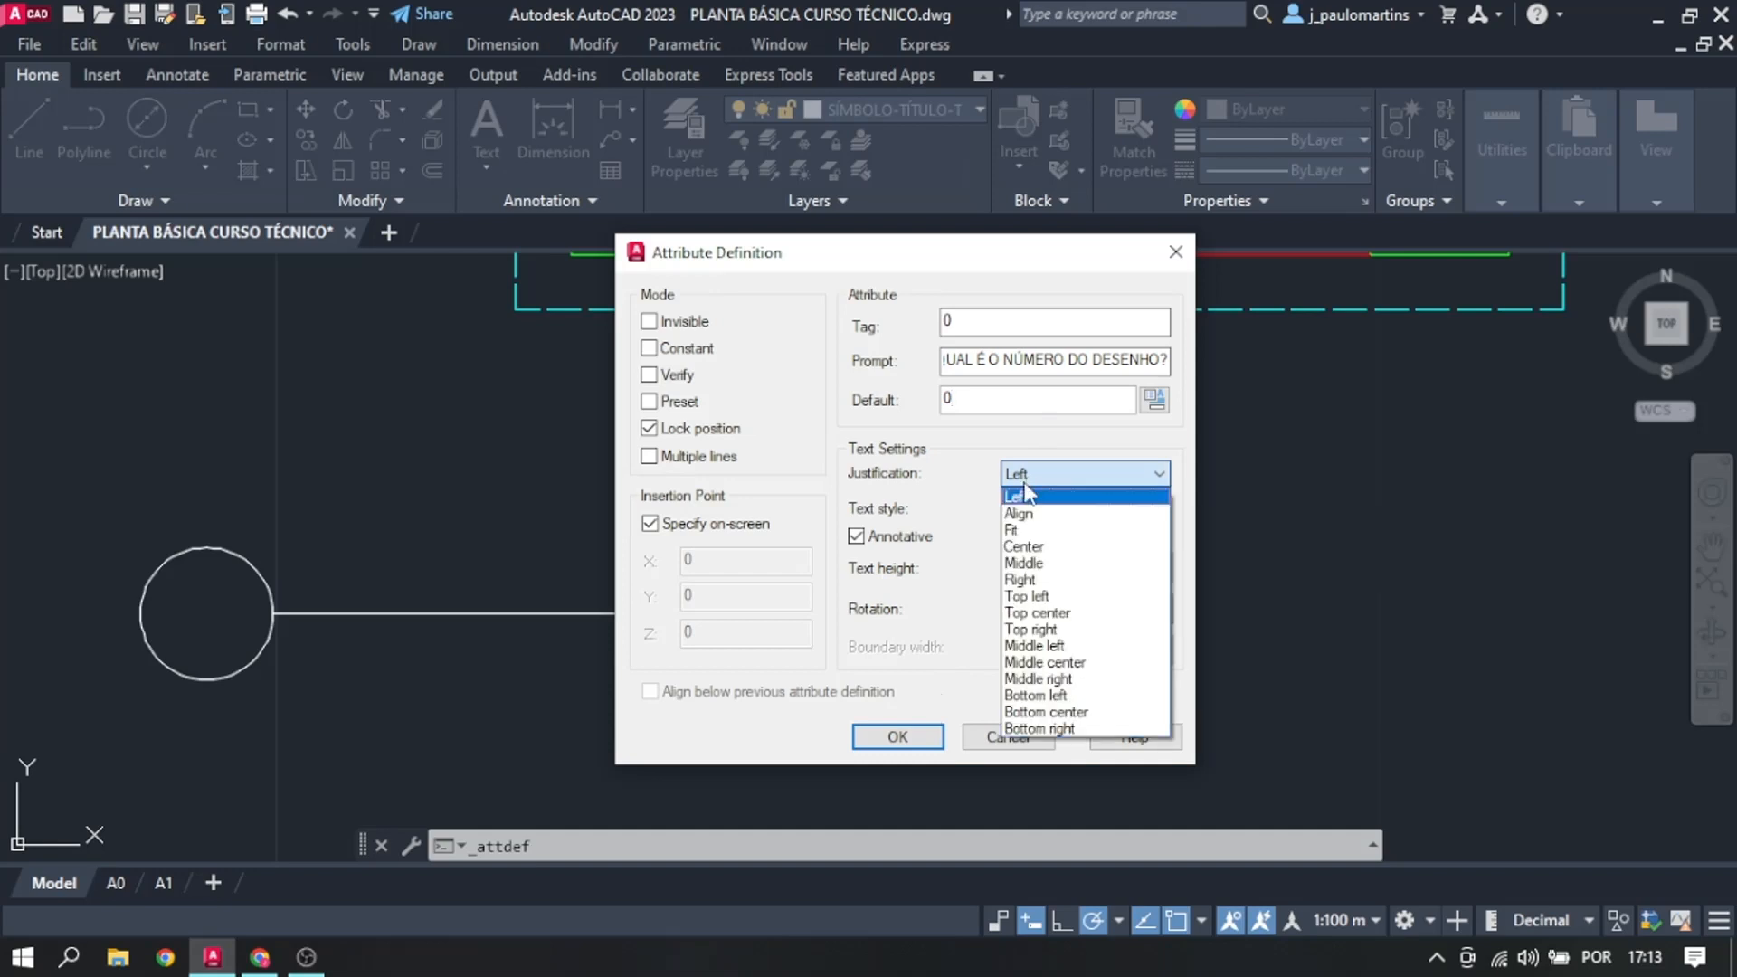
{"action": "left_click", "coordinate": [1050, 662]}
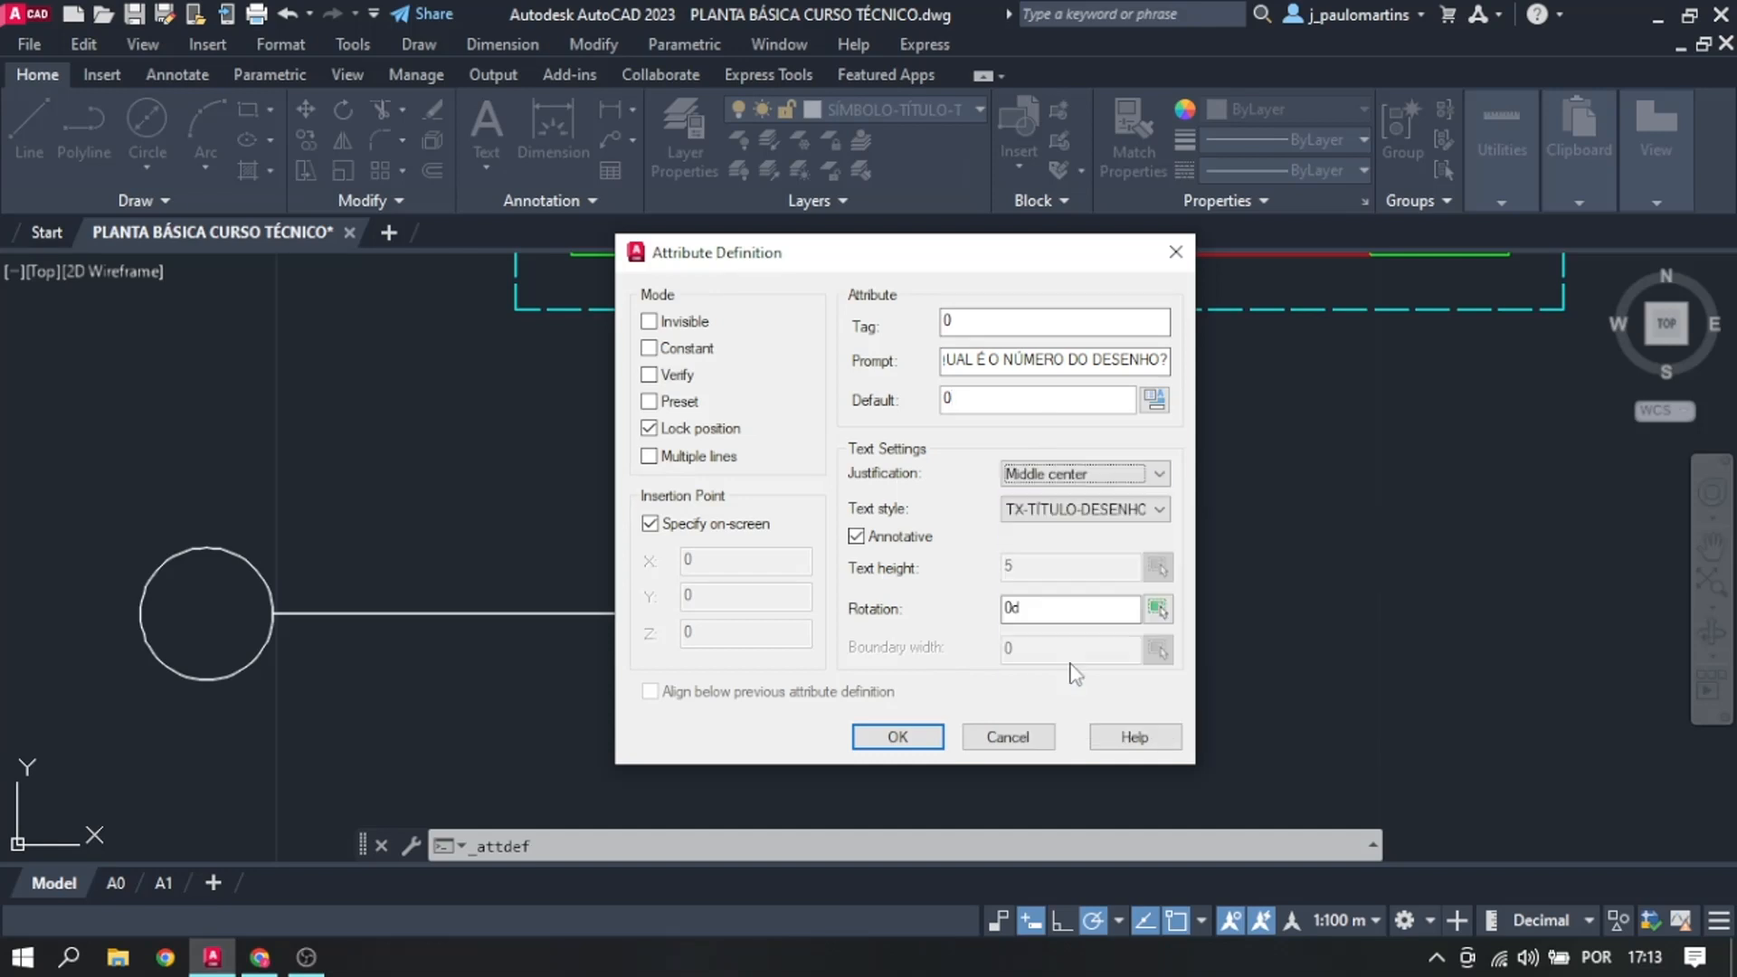
{"action": "left_click", "coordinate": [1035, 511]}
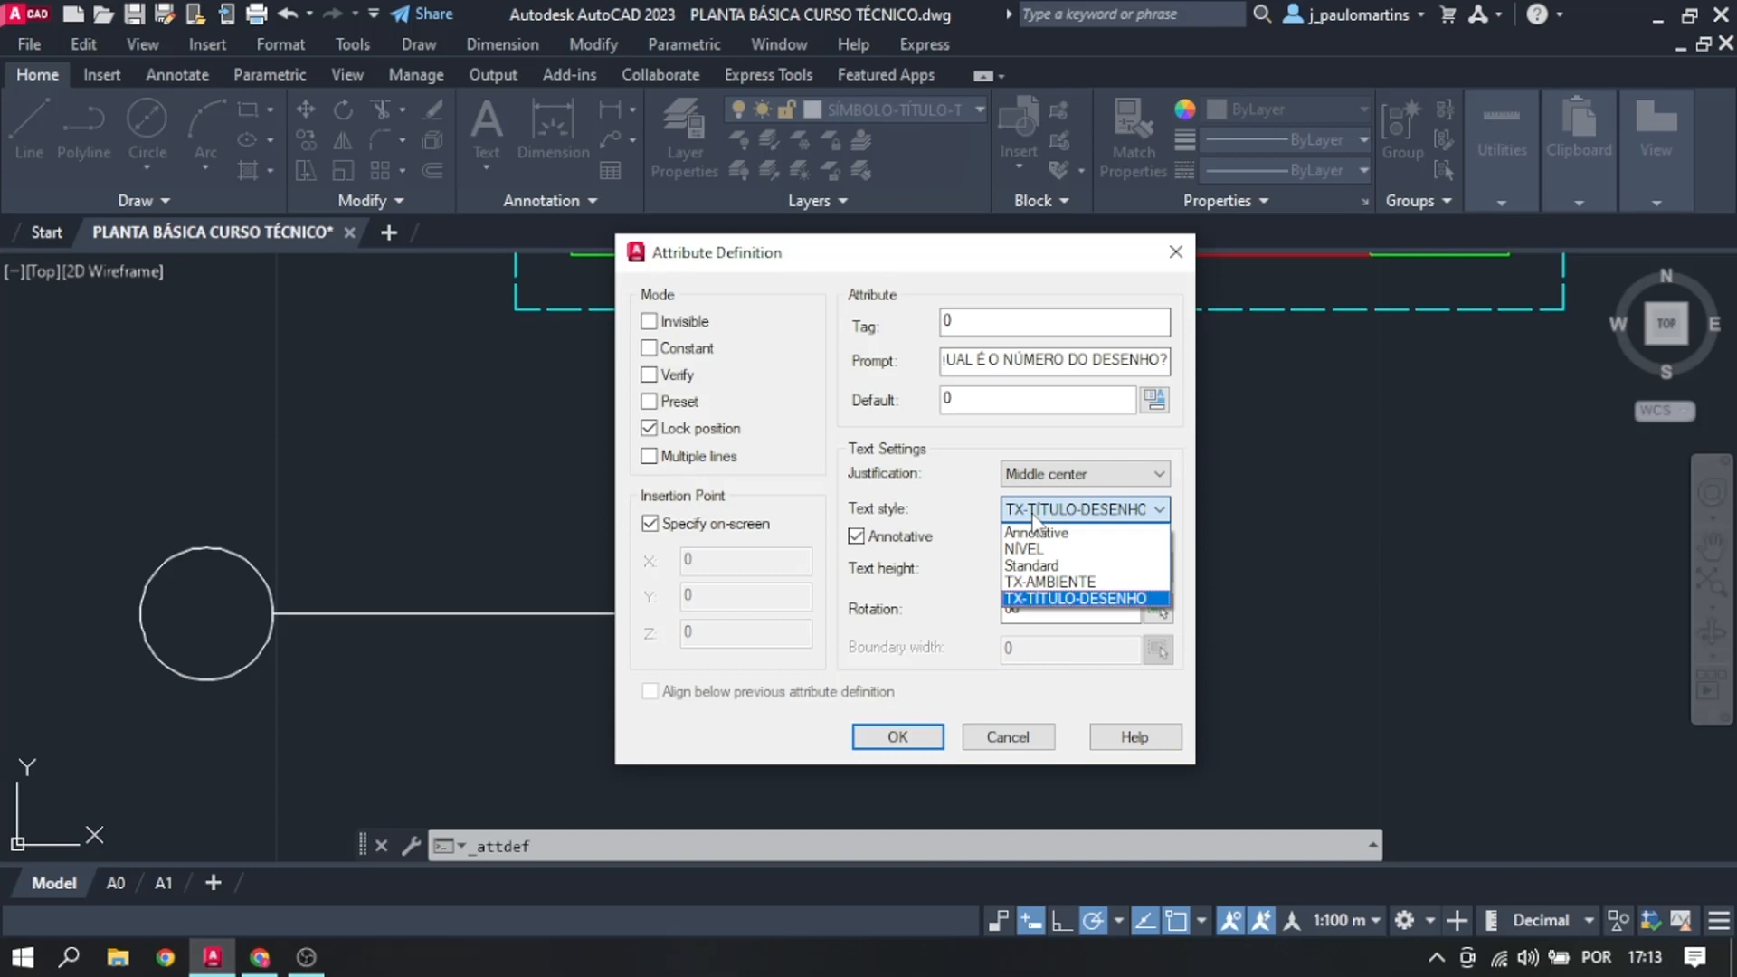
{"action": "left_click", "coordinate": [1067, 601]}
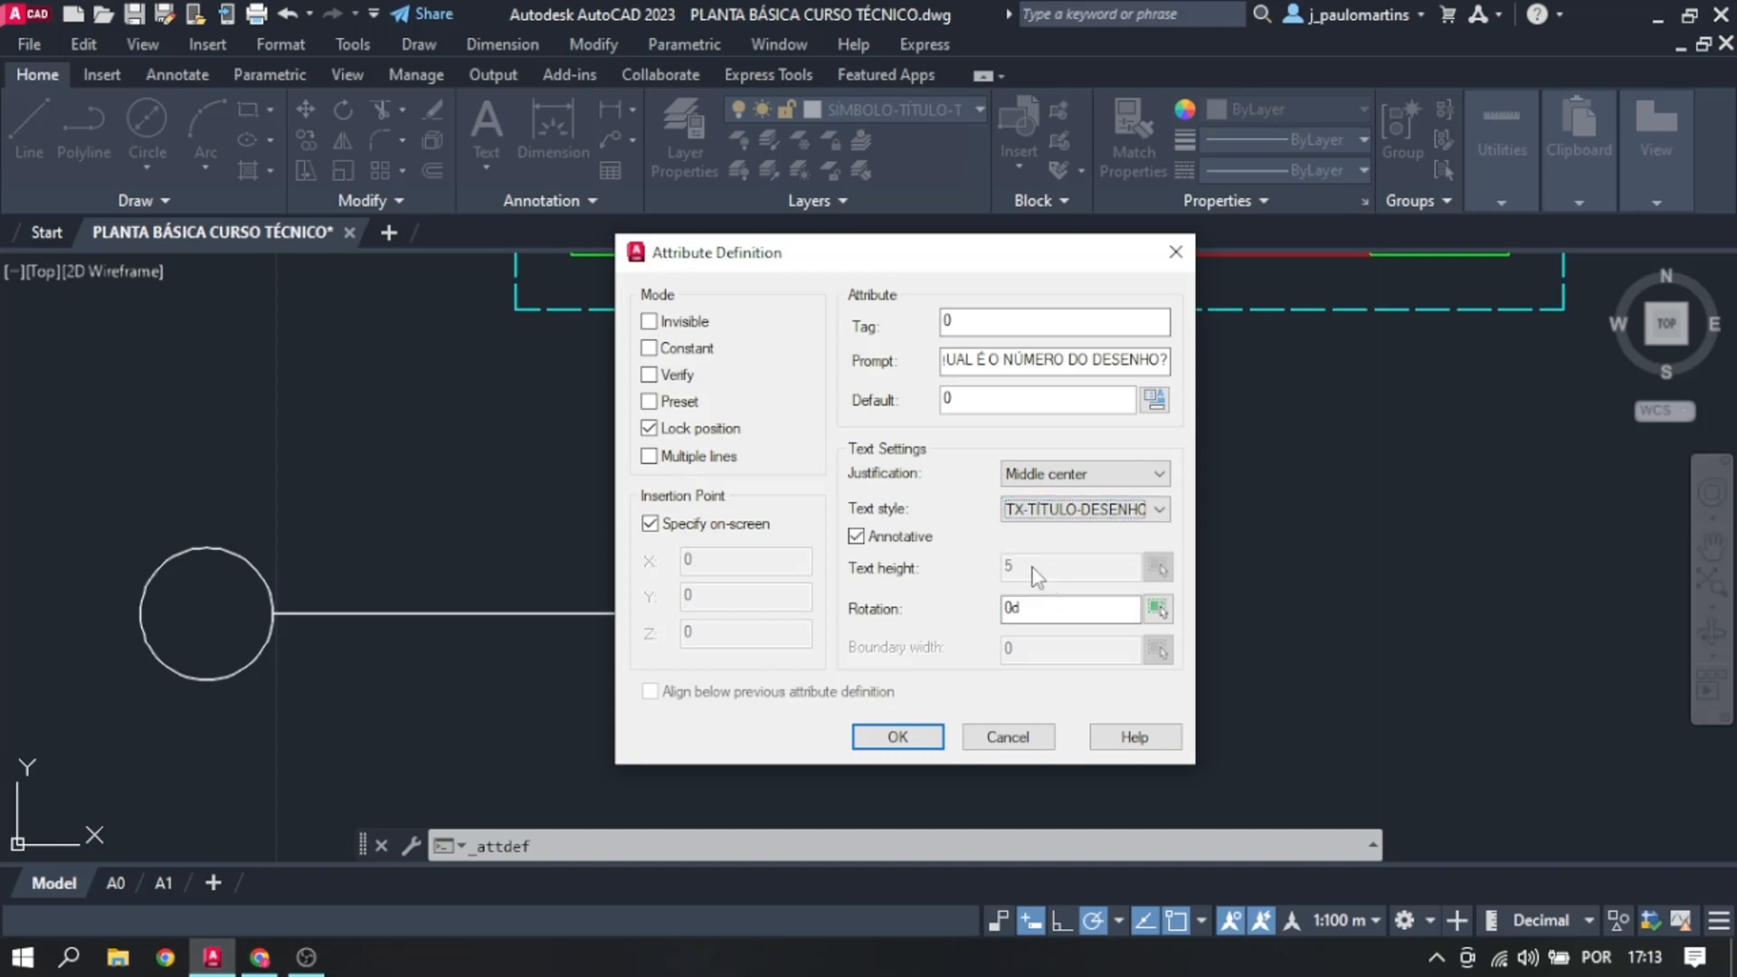
{"action": "left_click", "coordinate": [885, 737]}
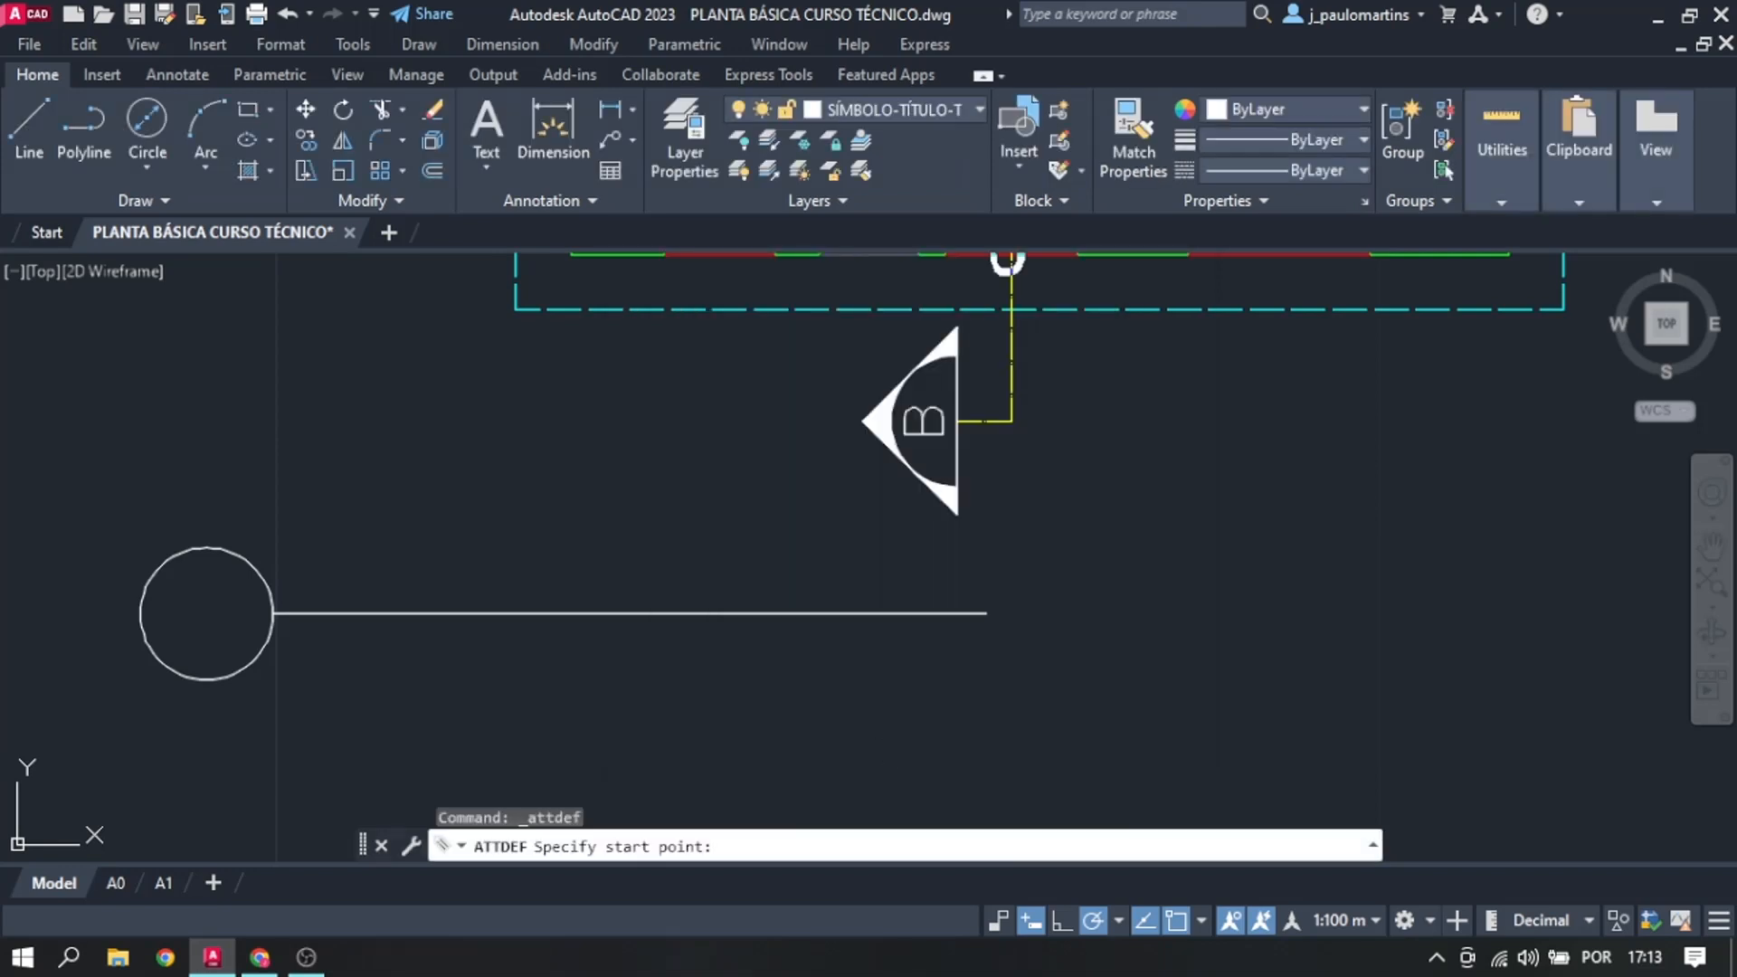
{"action": "scroll", "coordinate": [995, 624], "scroll_direction": "down", "scroll_amount": 4}
{"action": "scroll", "coordinate": [758, 674], "scroll_direction": "up", "scroll_amount": 5}
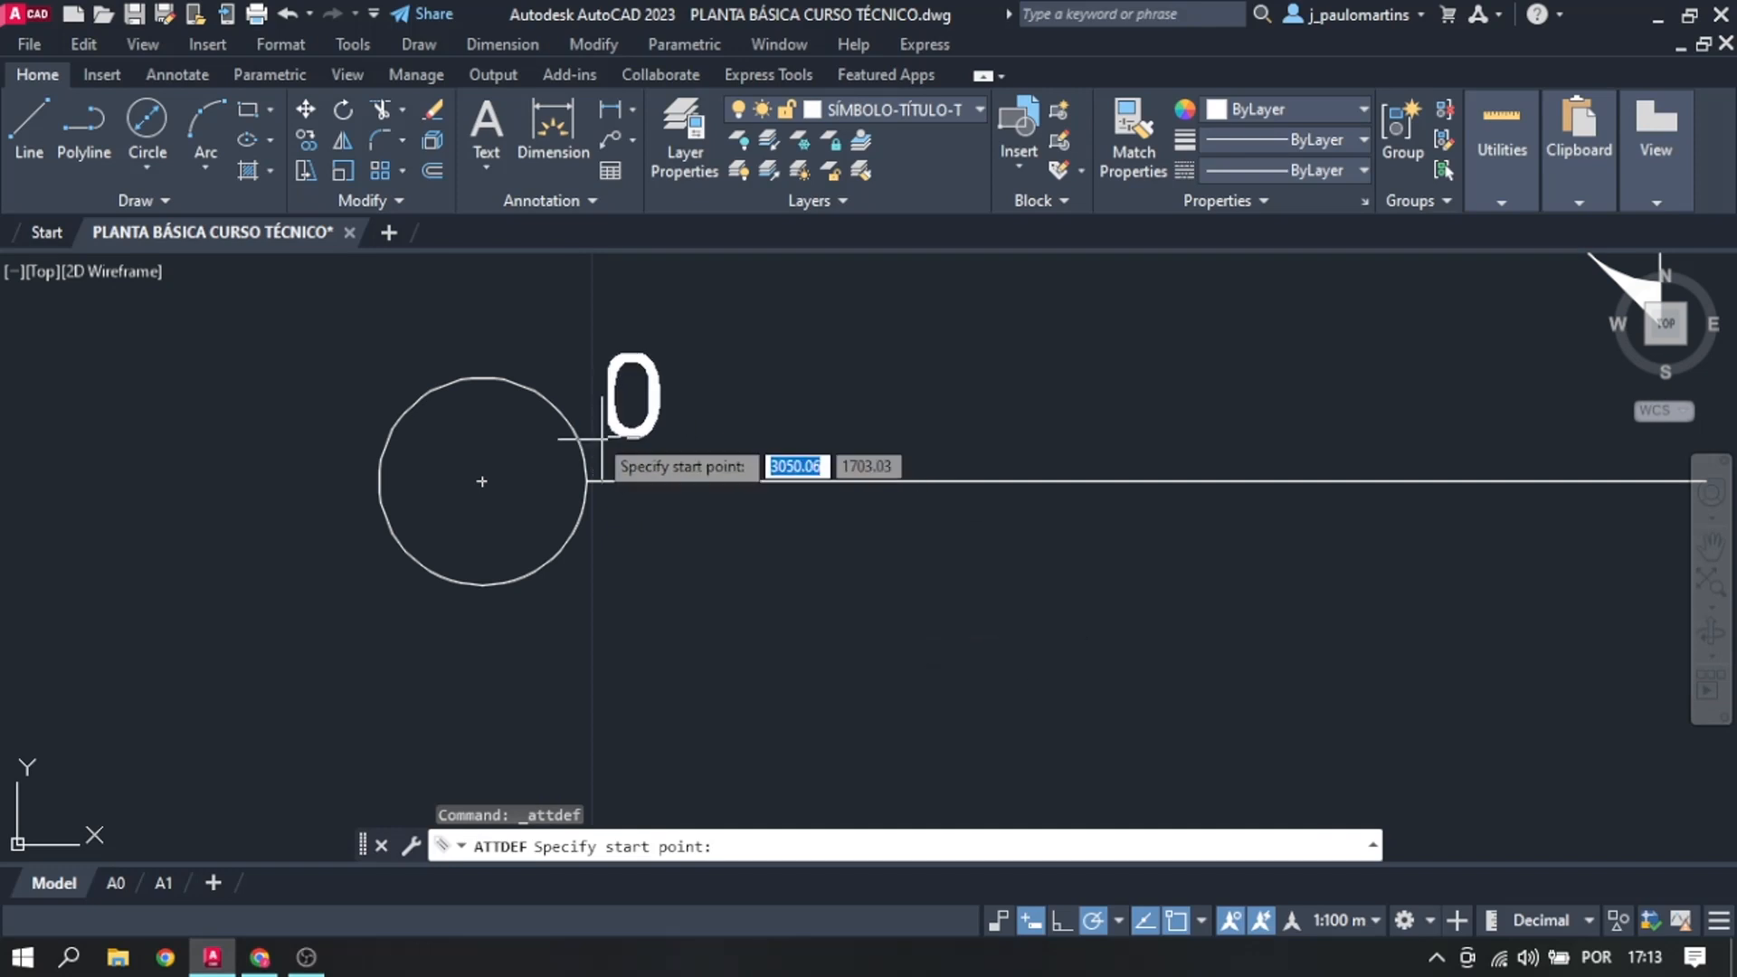
{"action": "left_click", "coordinate": [483, 481]}
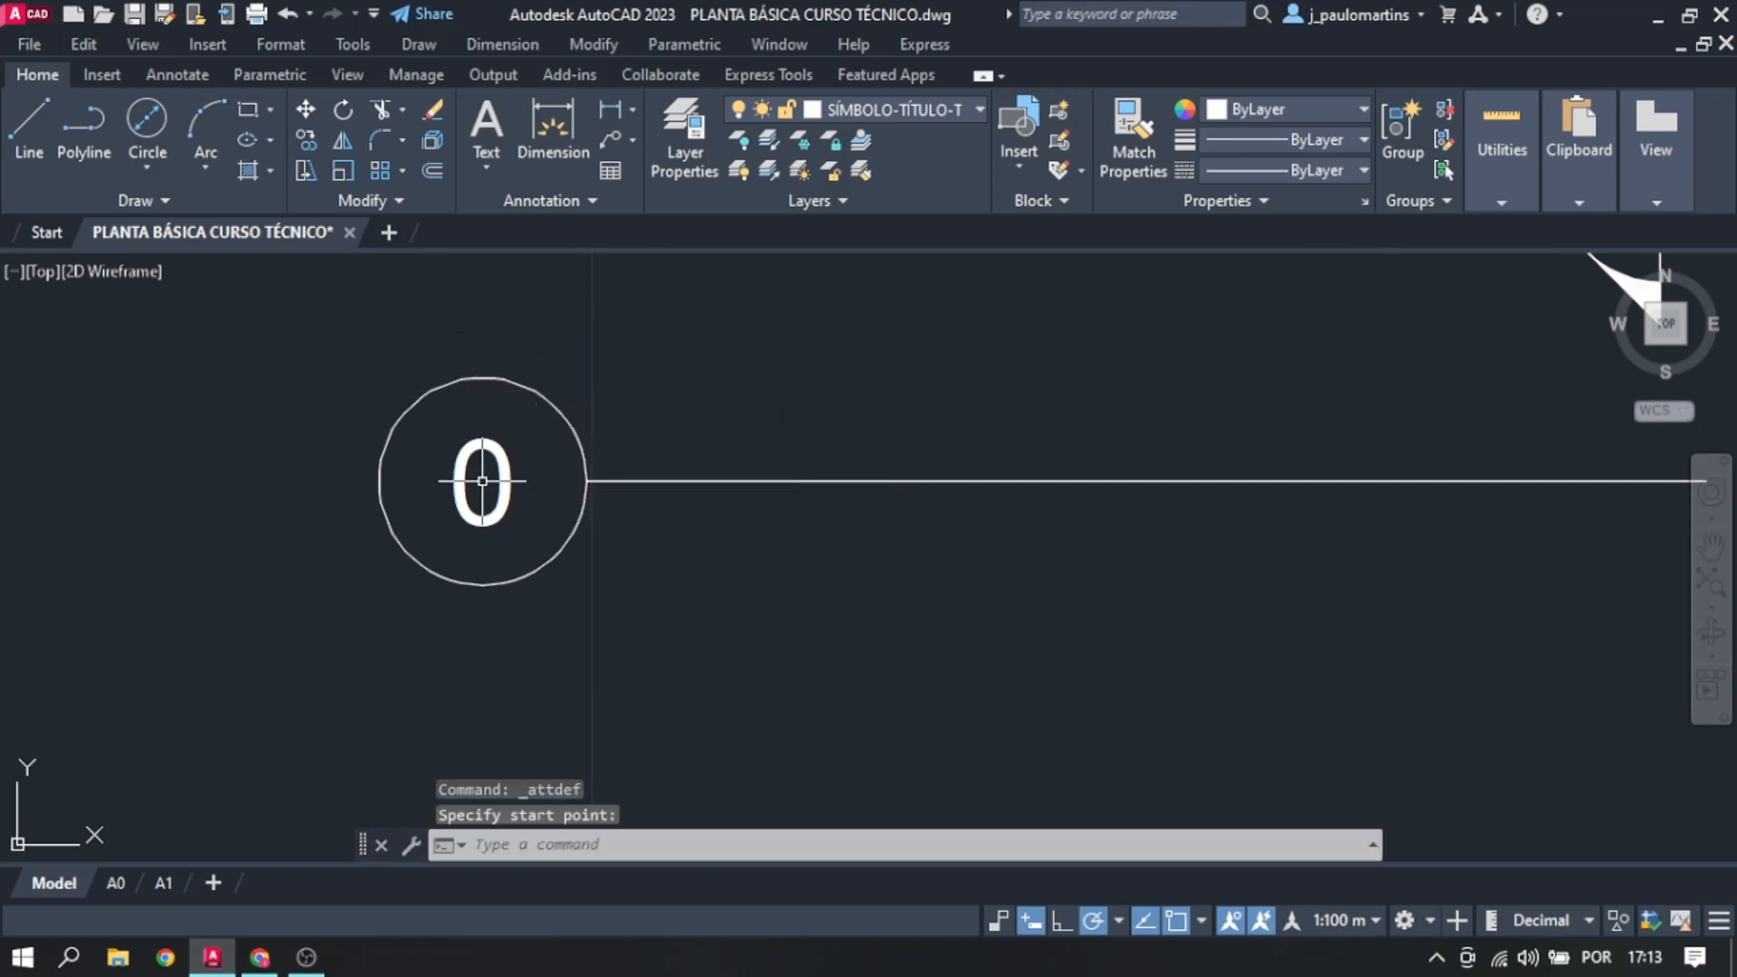
Step: Start another attribute definition with tag PLANTA BAIXA, prompt "QUAL É O NOME DO DESENHO?" and default value 0
{"action": "scroll", "coordinate": [652, 619], "scroll_direction": "down", "scroll_amount": 5}
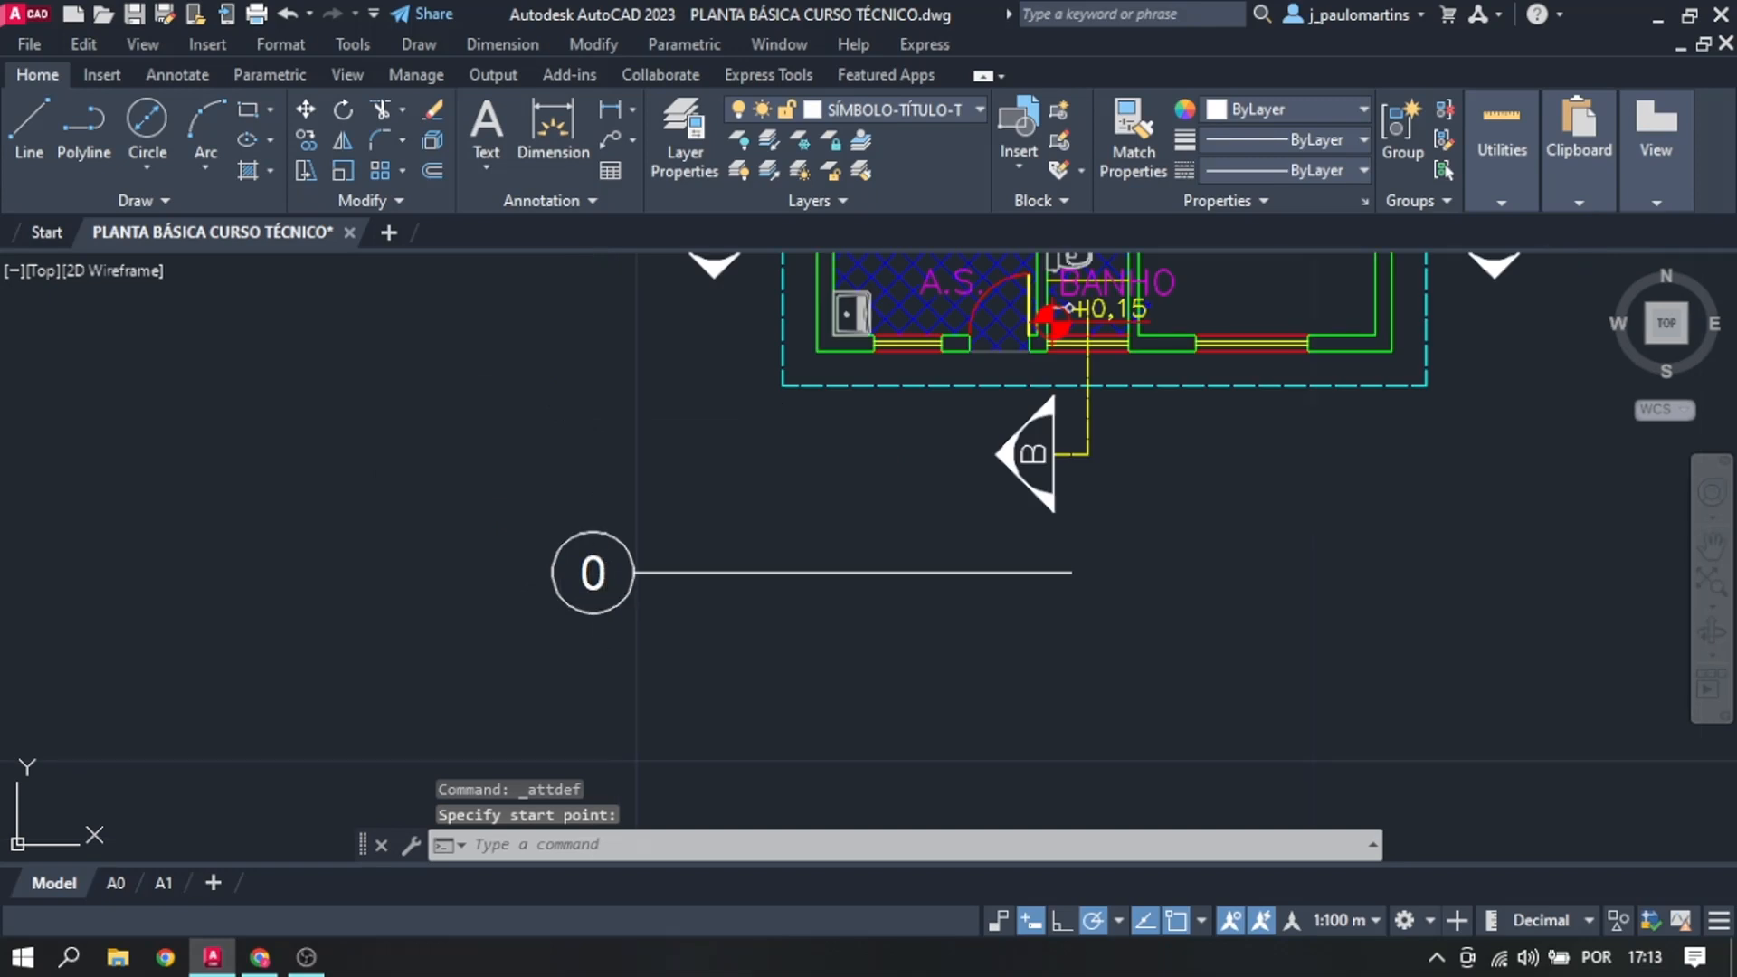
{"action": "scroll", "coordinate": [586, 565], "scroll_direction": "up", "scroll_amount": 3}
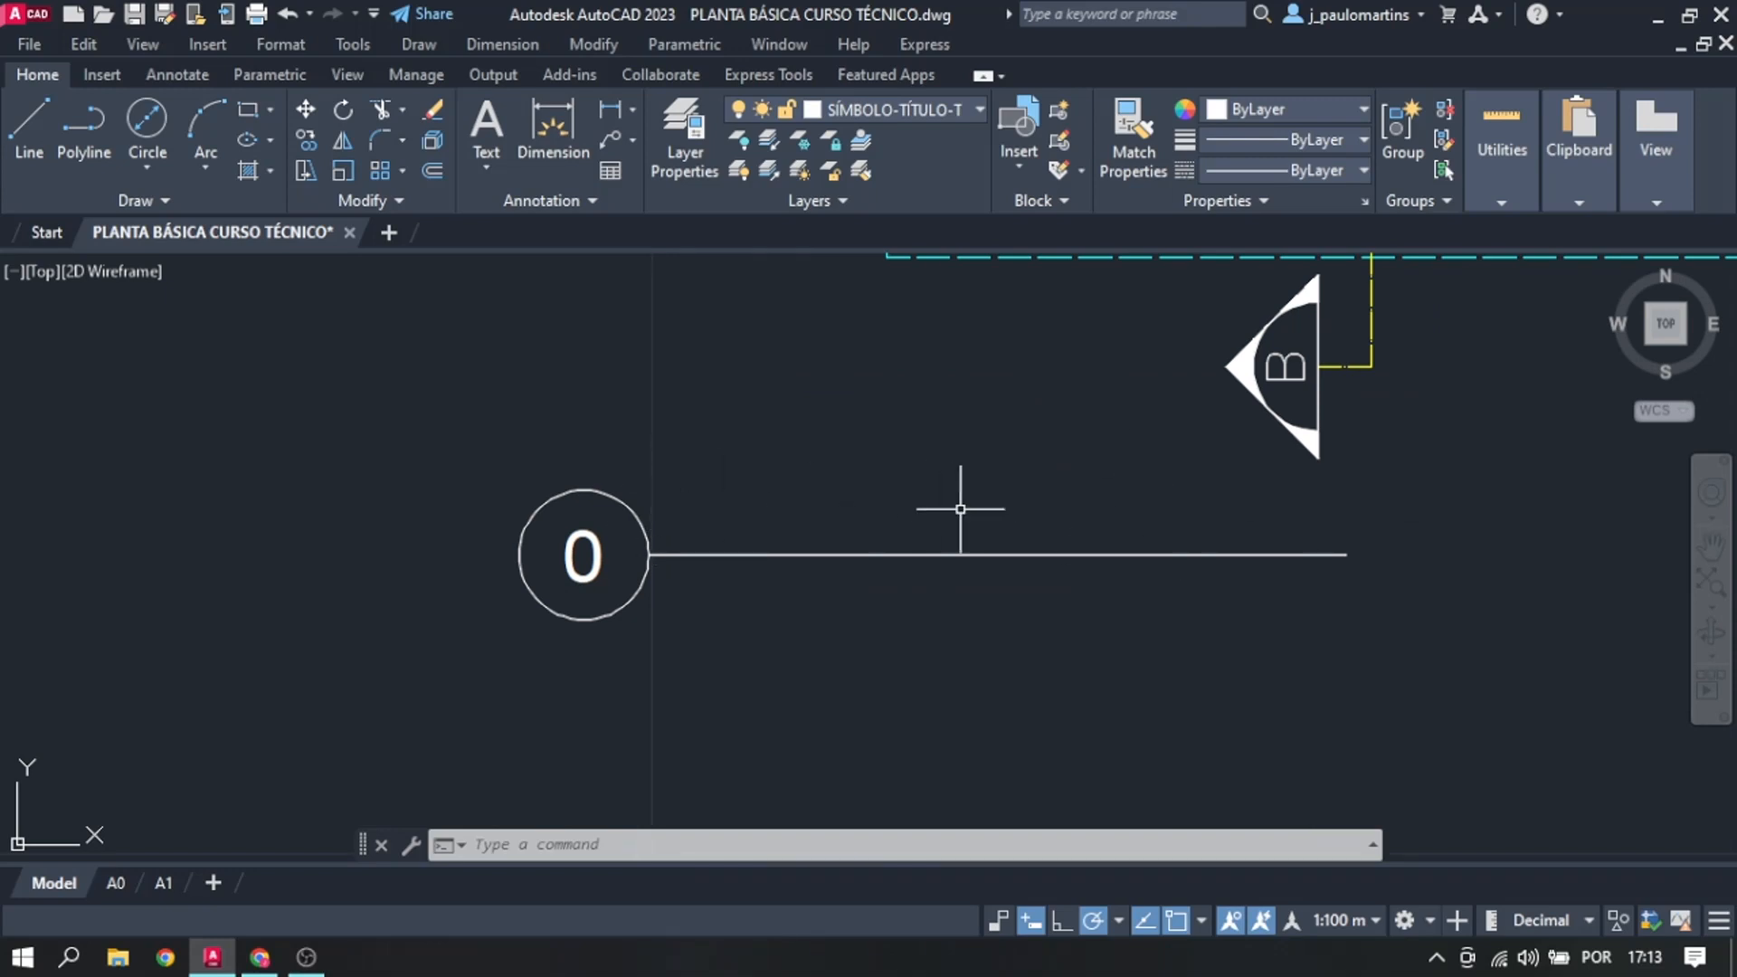
{"action": "scroll", "coordinate": [634, 575], "scroll_direction": "down", "scroll_amount": 4}
{"action": "scroll", "coordinate": [633, 575], "scroll_direction": "down", "scroll_amount": 2}
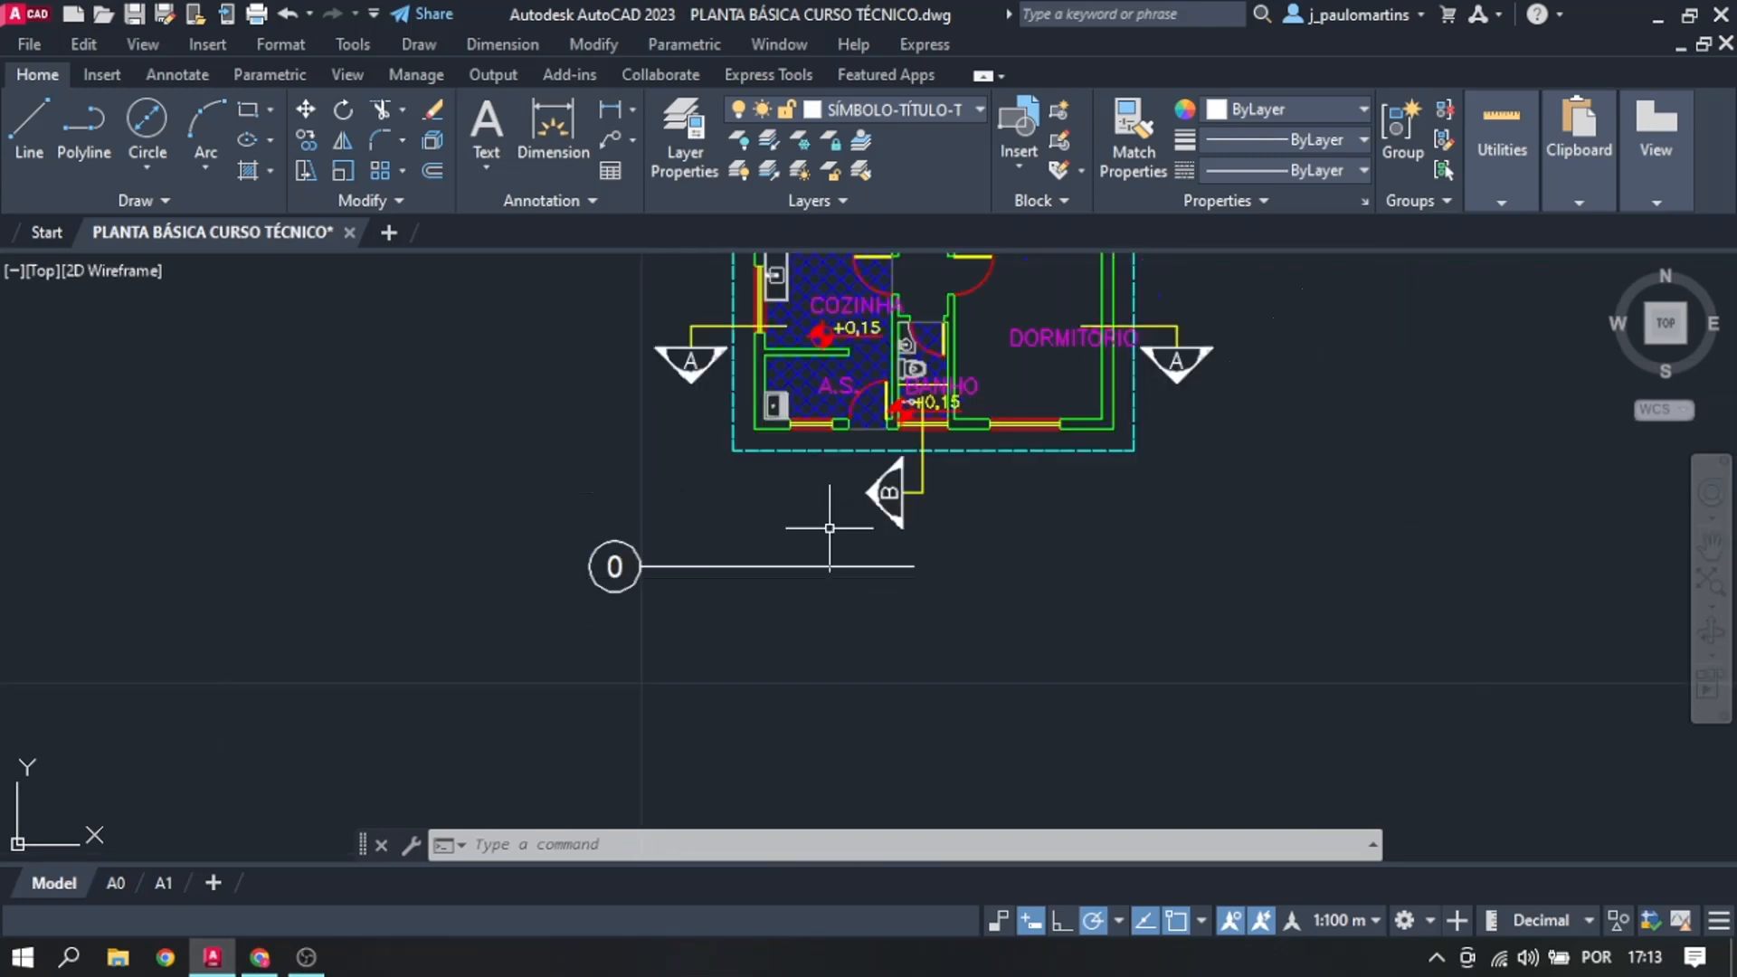
{"action": "left_click", "coordinate": [1039, 201]}
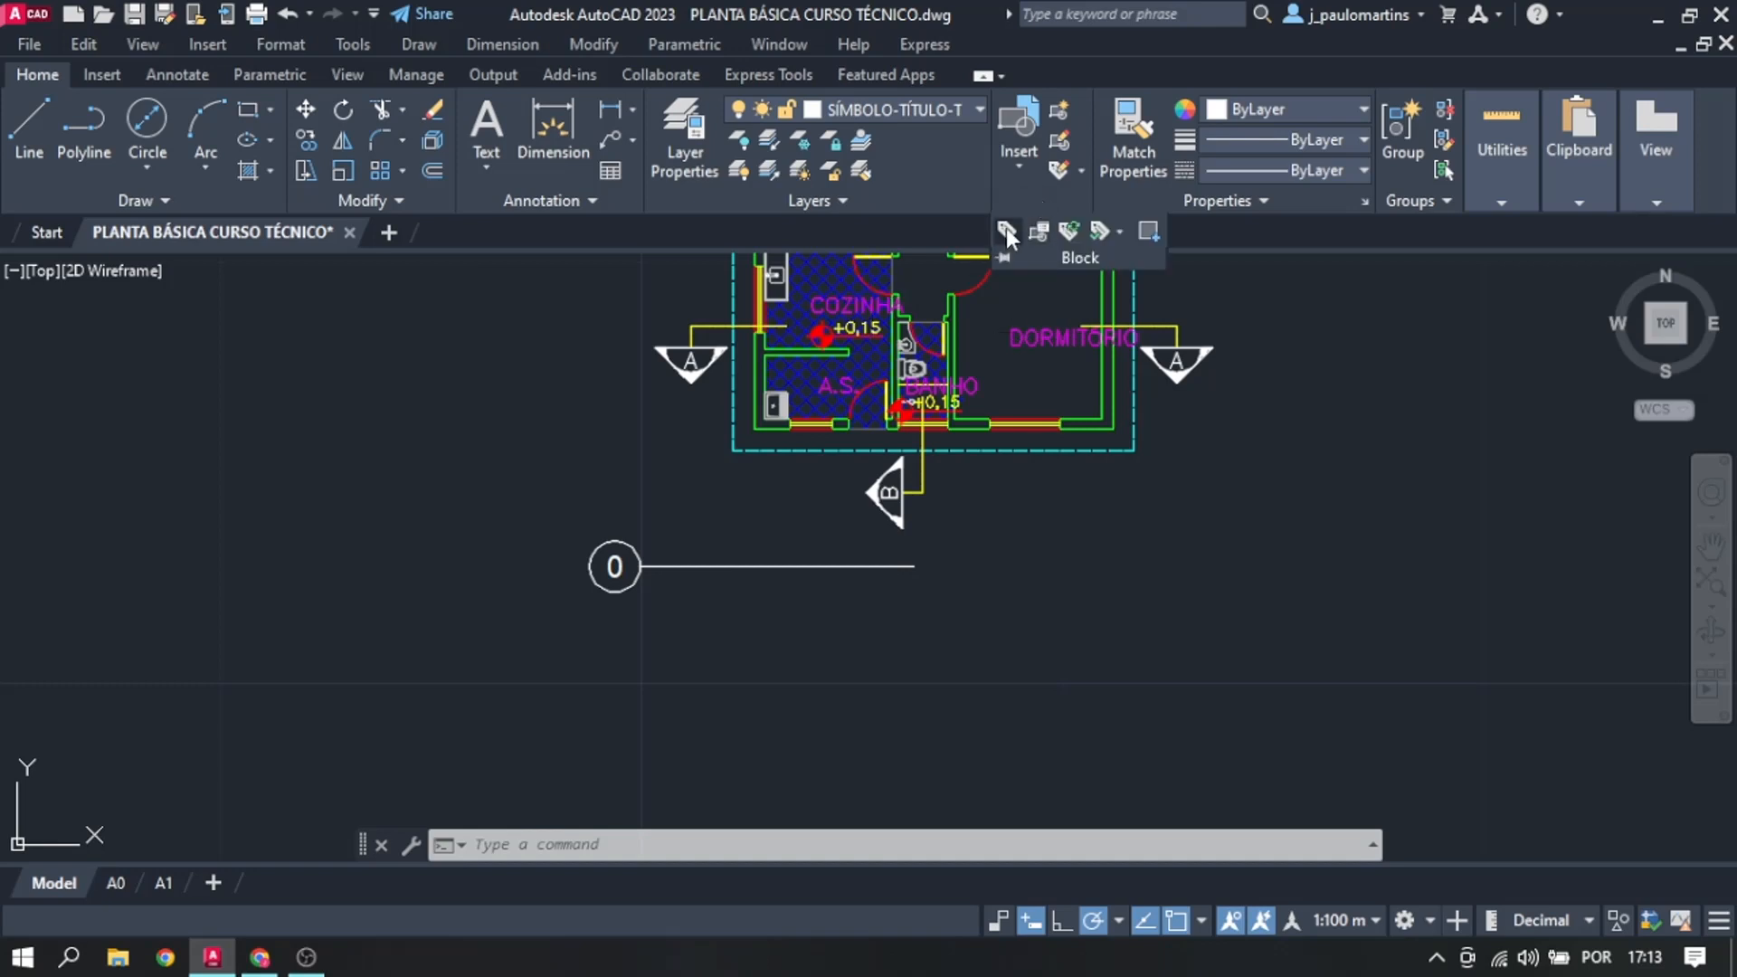
{"action": "left_click", "coordinate": [1006, 230]}
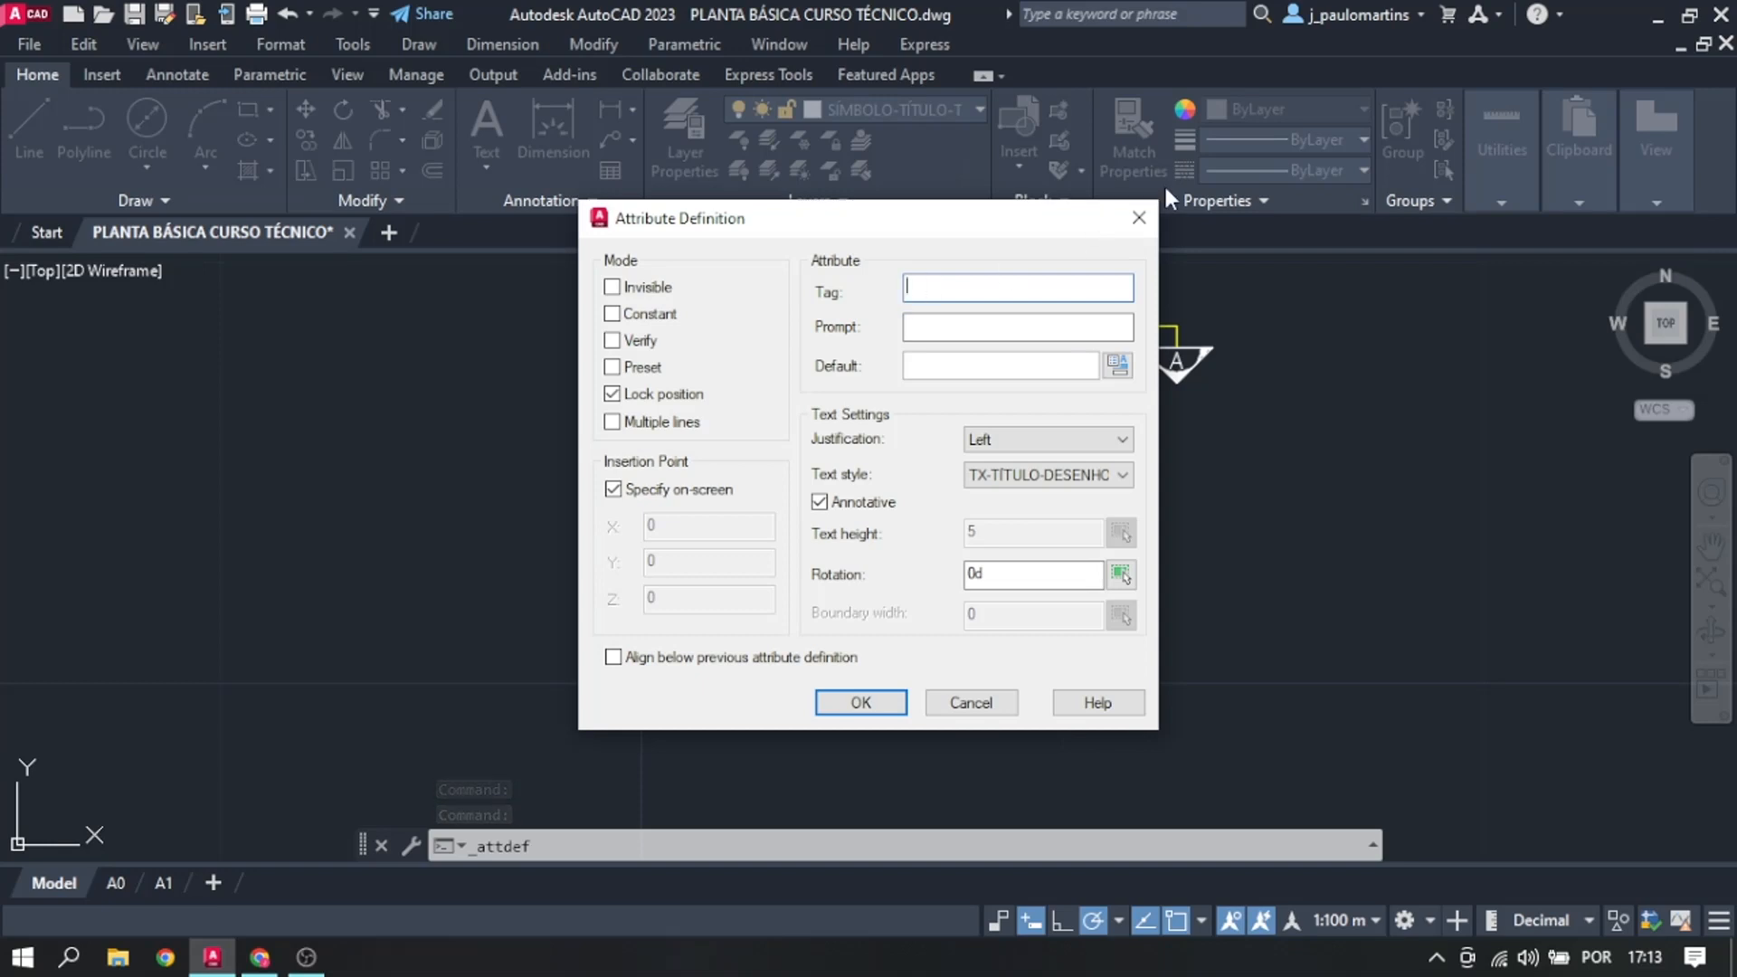
{"action": "type", "text": "PLANTA BAIXA"}
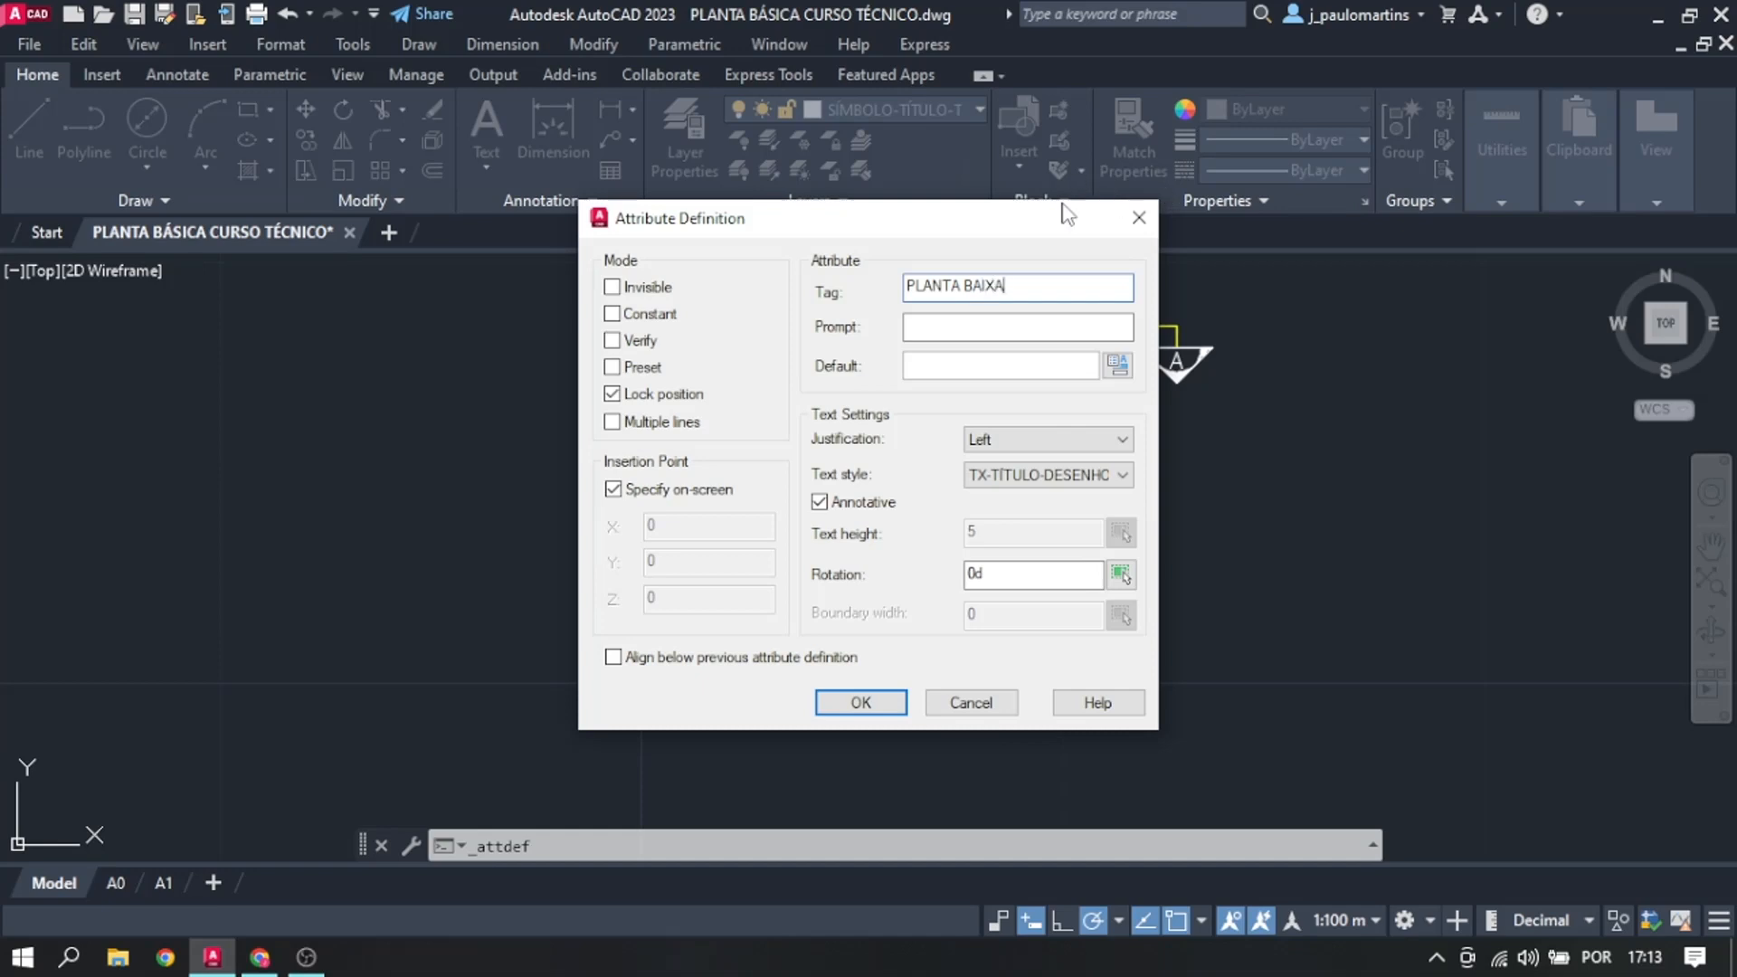
{"action": "left_click", "coordinate": [978, 328]}
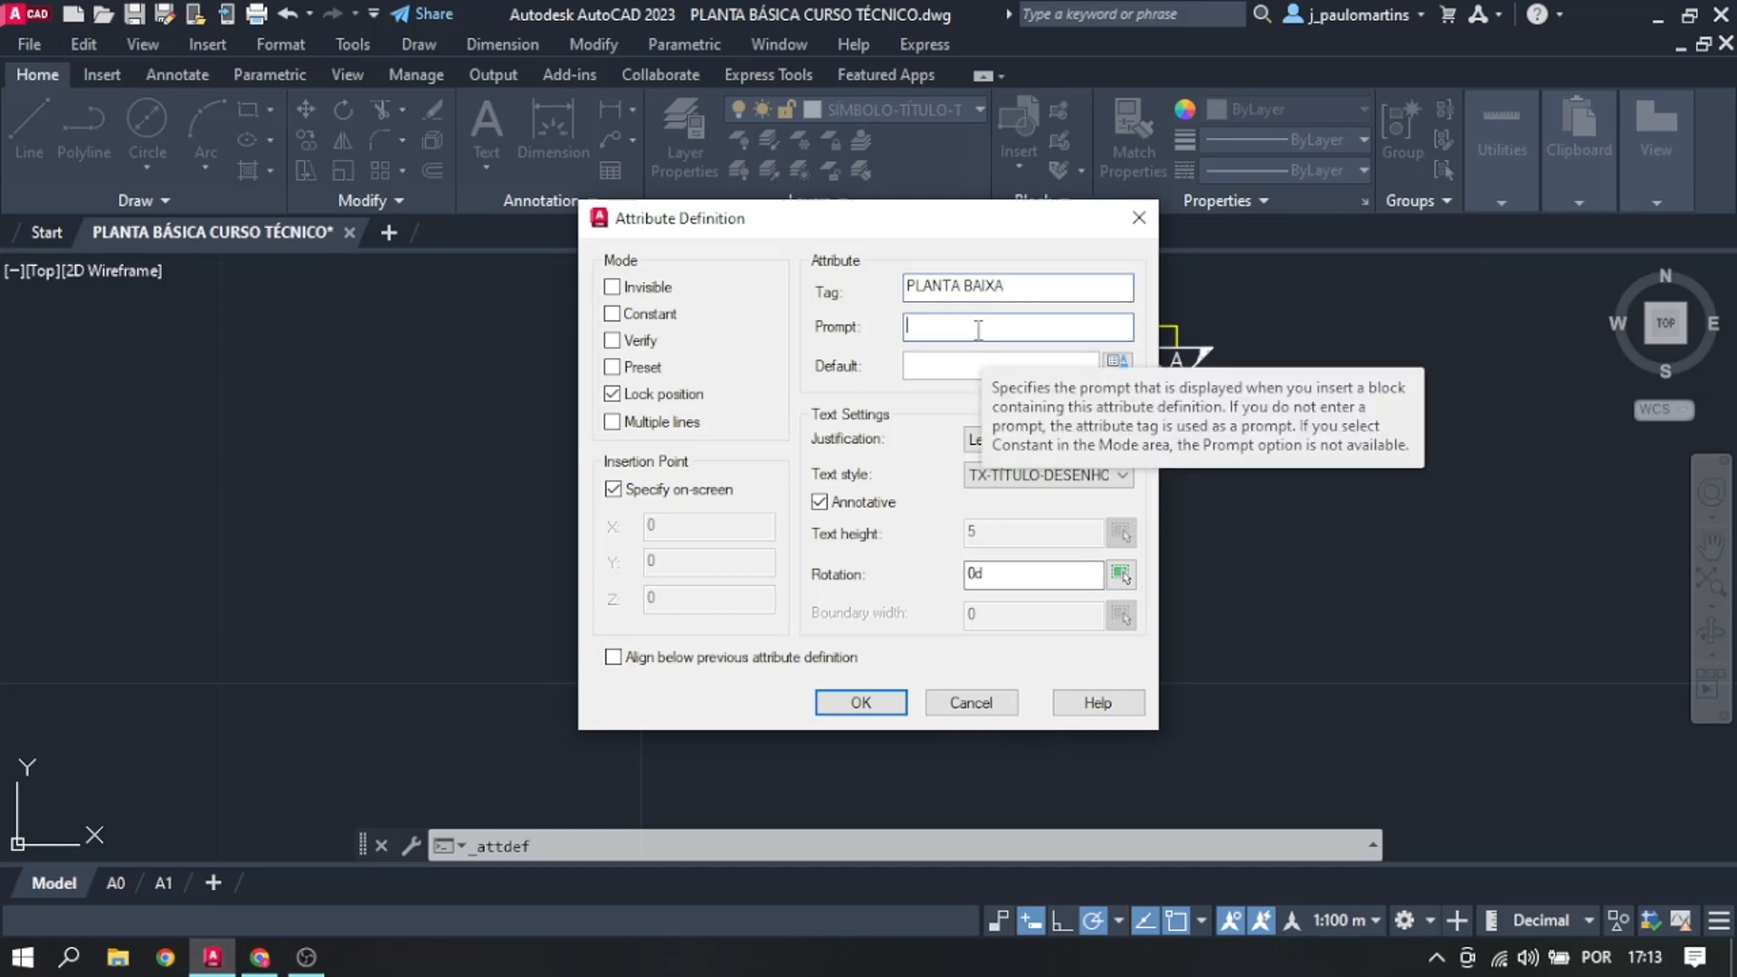
{"action": "type", "text": "QUAL É O NOME"}
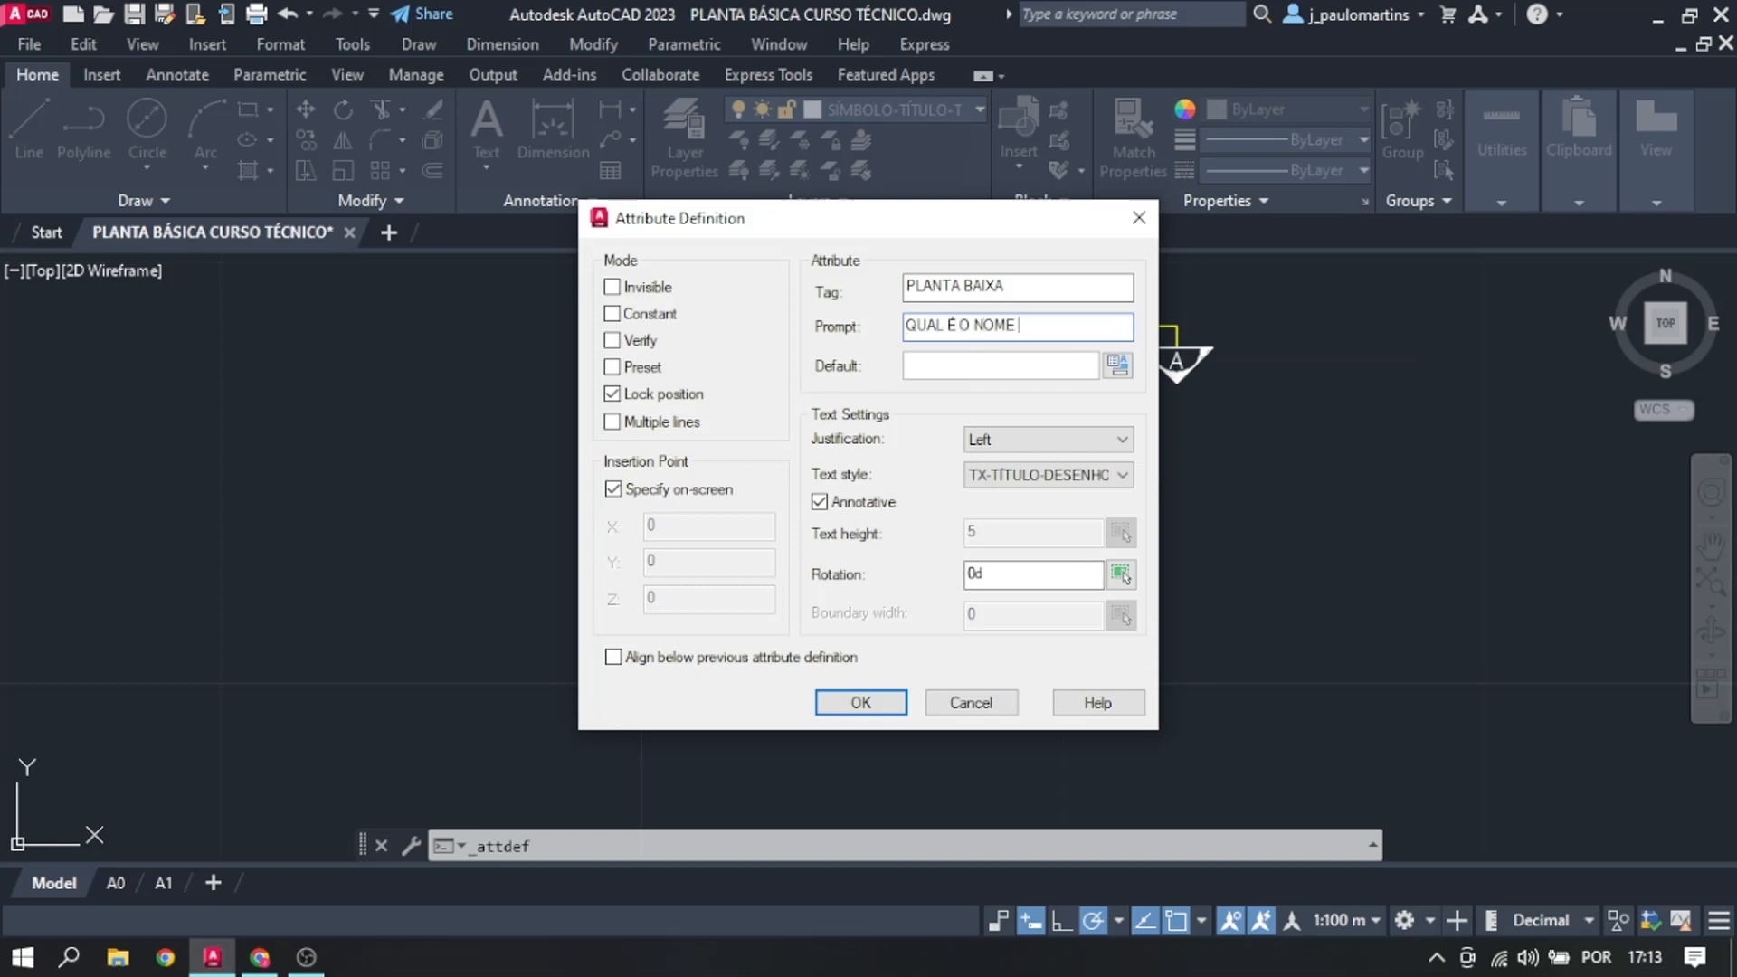
{"action": "type", "text": " DO DESENHO?"}
{"action": "left_click", "coordinate": [949, 372]}
{"action": "type", "text": "0"}
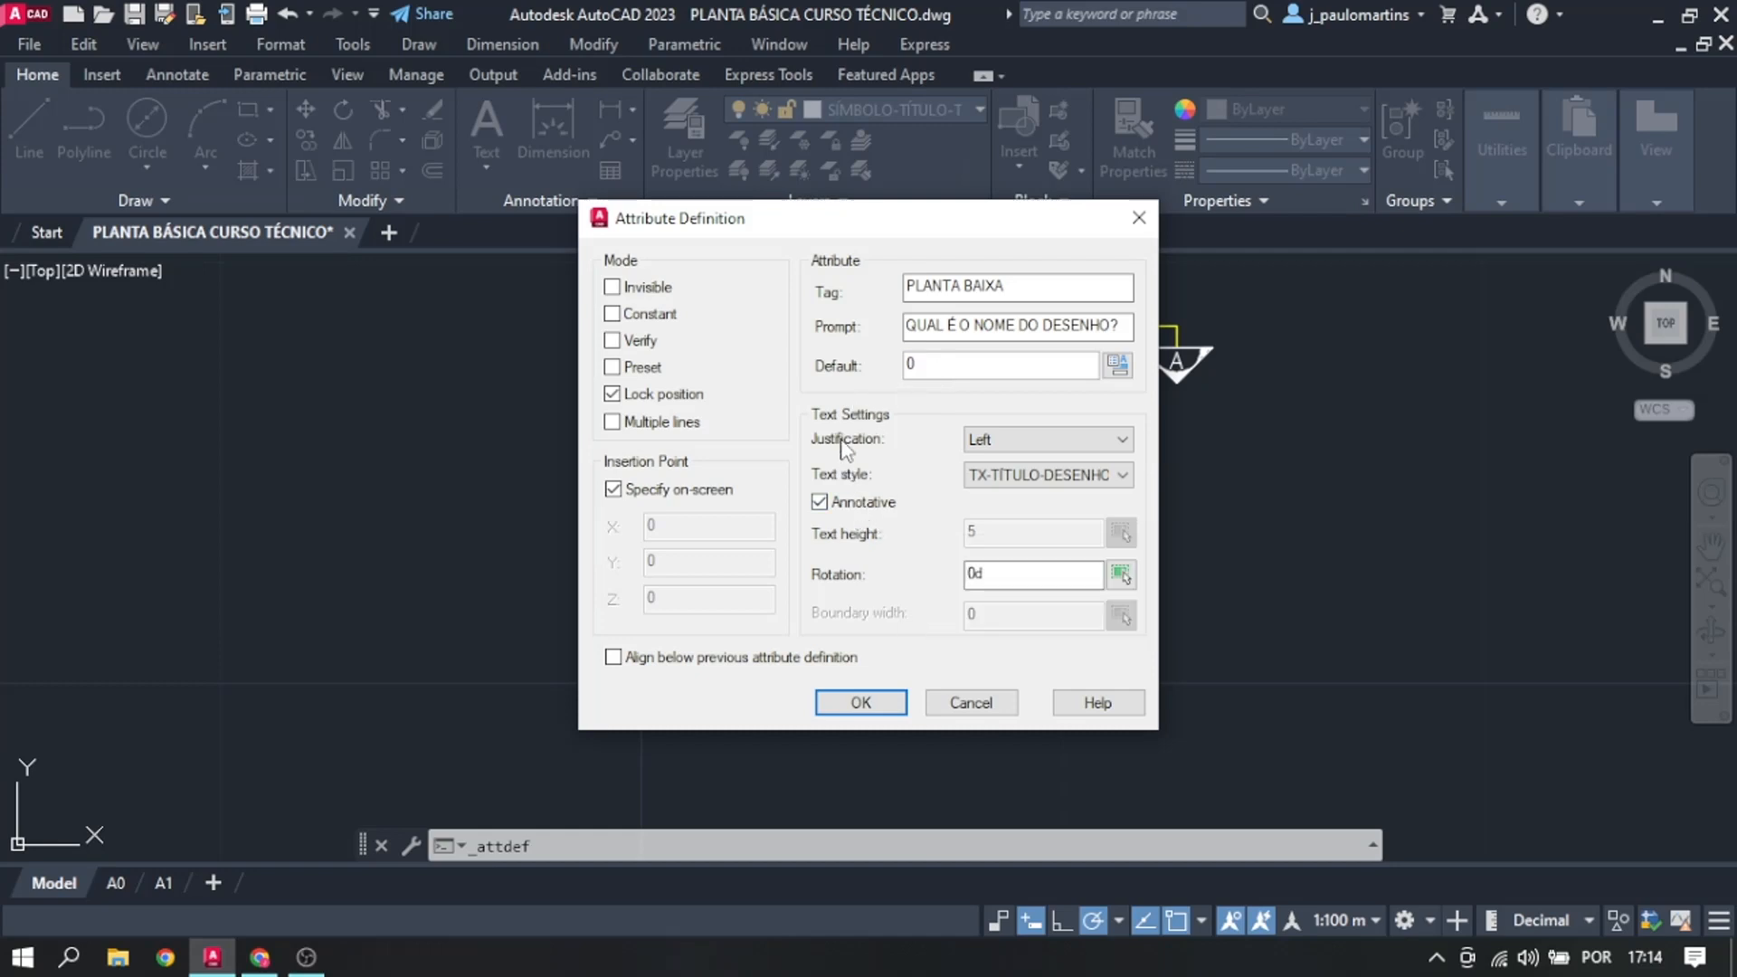
Step: Set the name attribute's justification to Bottom left with the TX-TÍTULO-DESENHO text style and try to accept the definition
{"action": "left_click", "coordinate": [982, 443]}
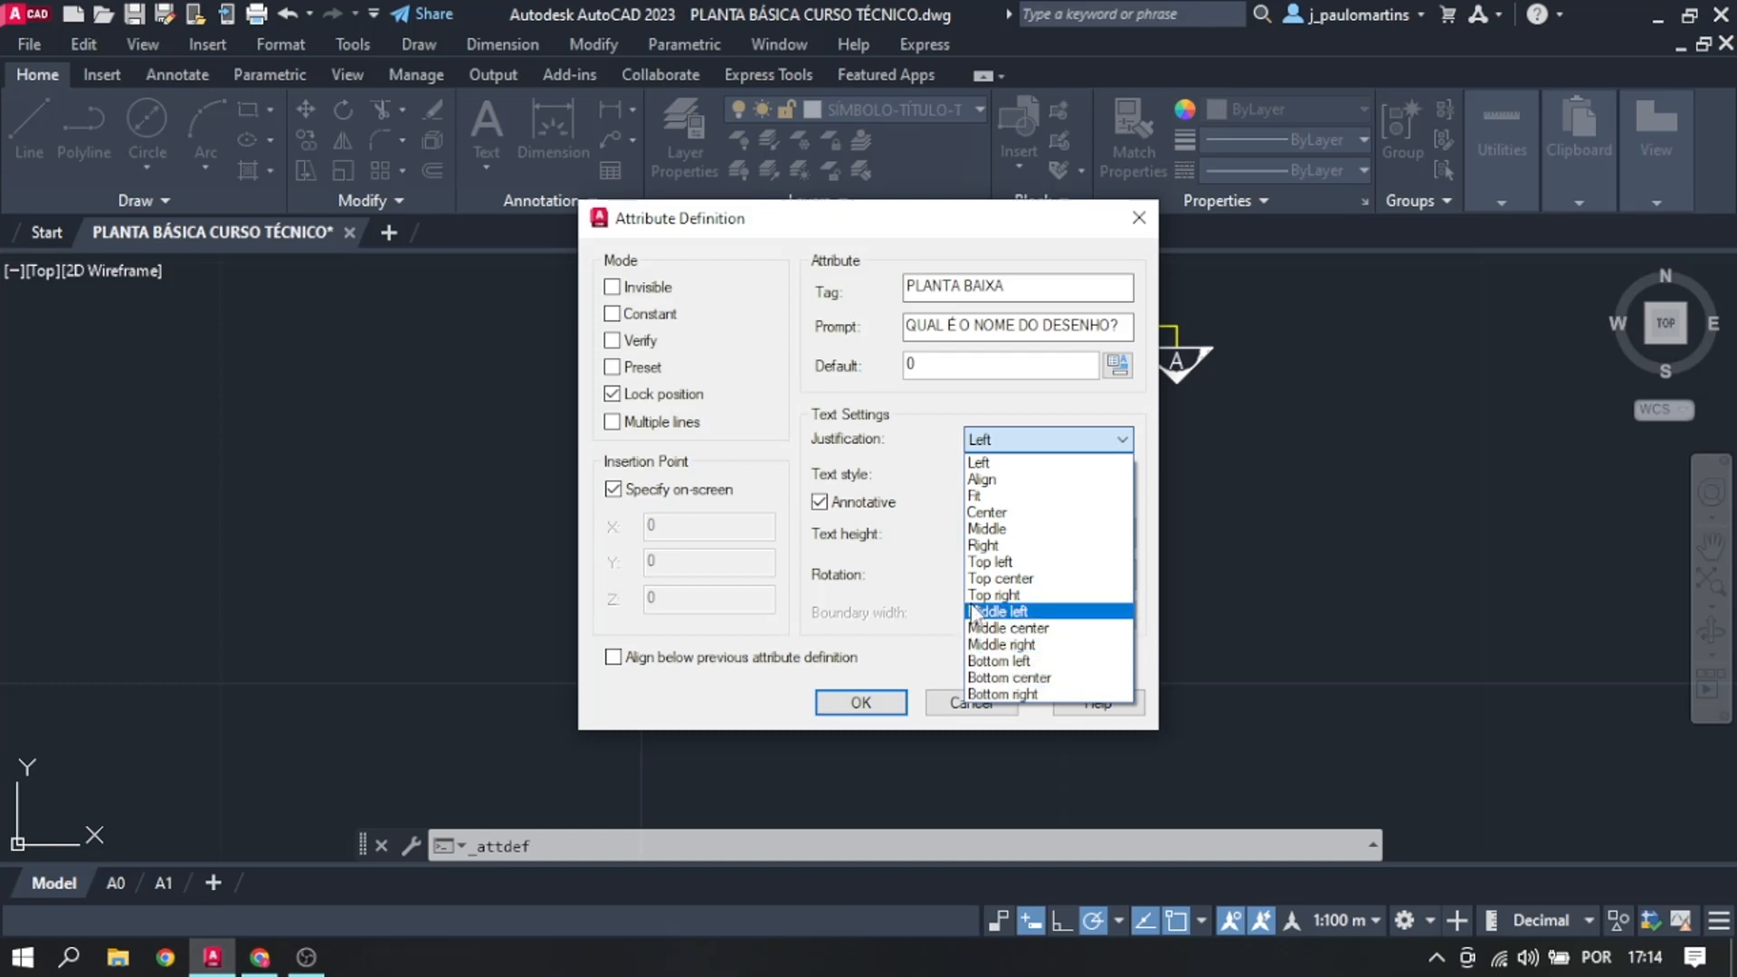
{"action": "left_click", "coordinate": [985, 660]}
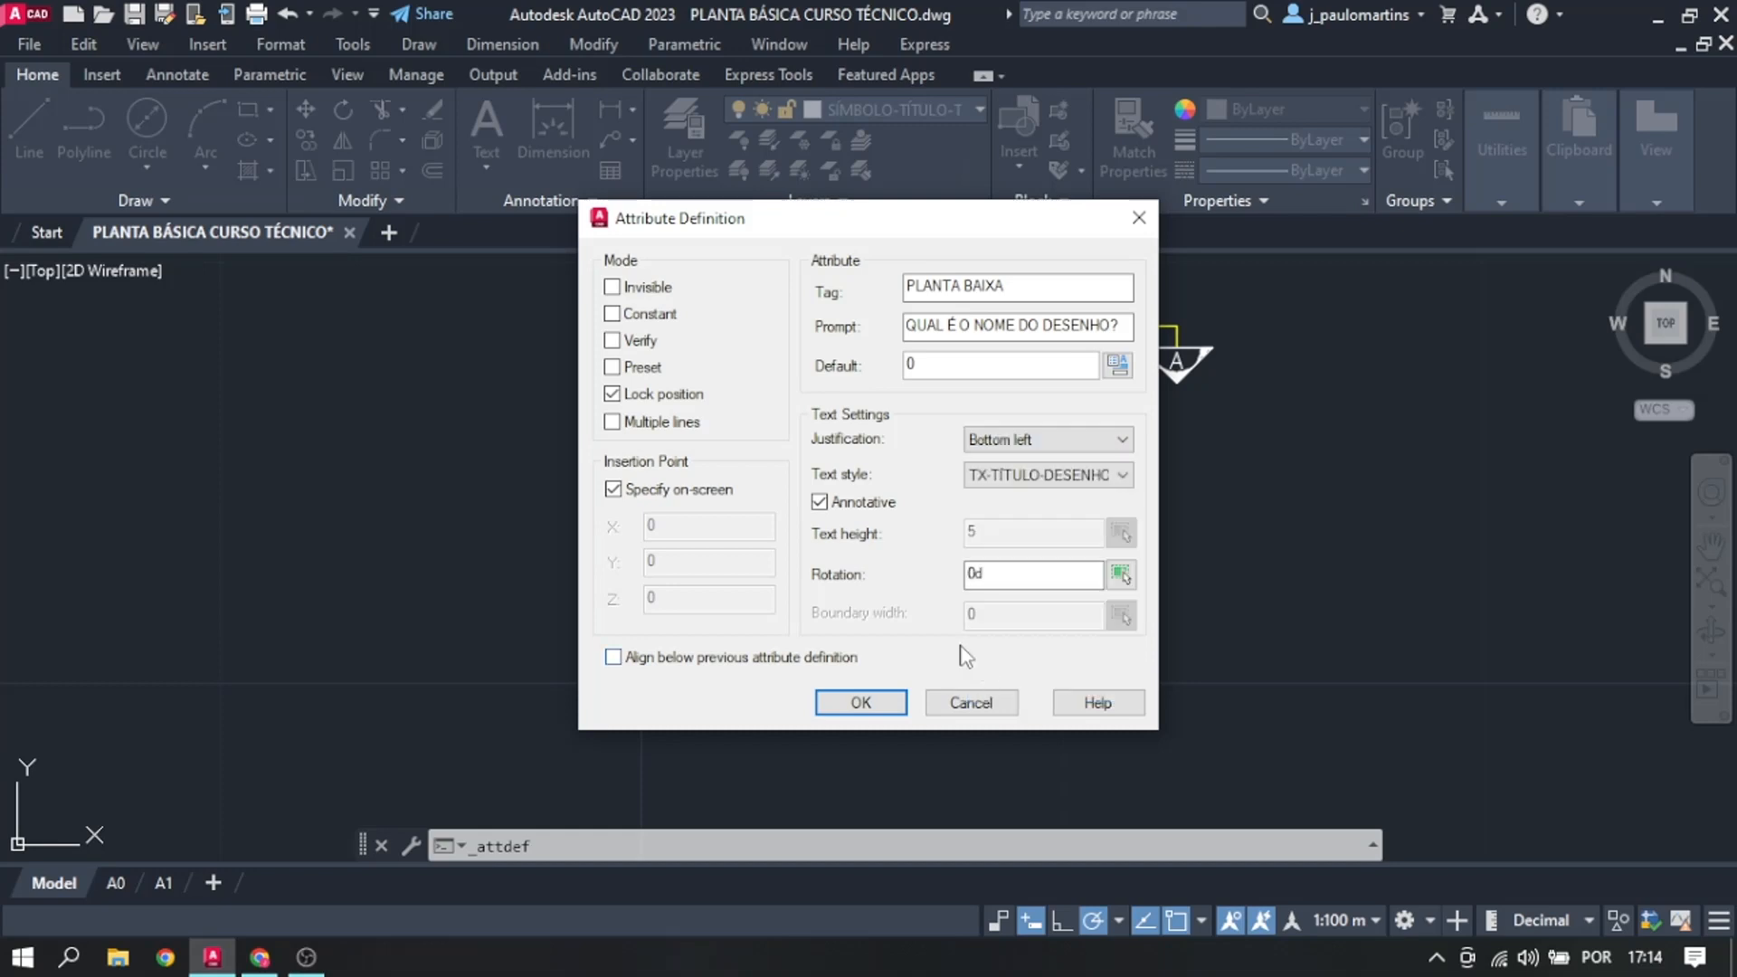
{"action": "left_click", "coordinate": [984, 477]}
{"action": "left_click", "coordinate": [984, 476]}
{"action": "left_click", "coordinate": [861, 704]}
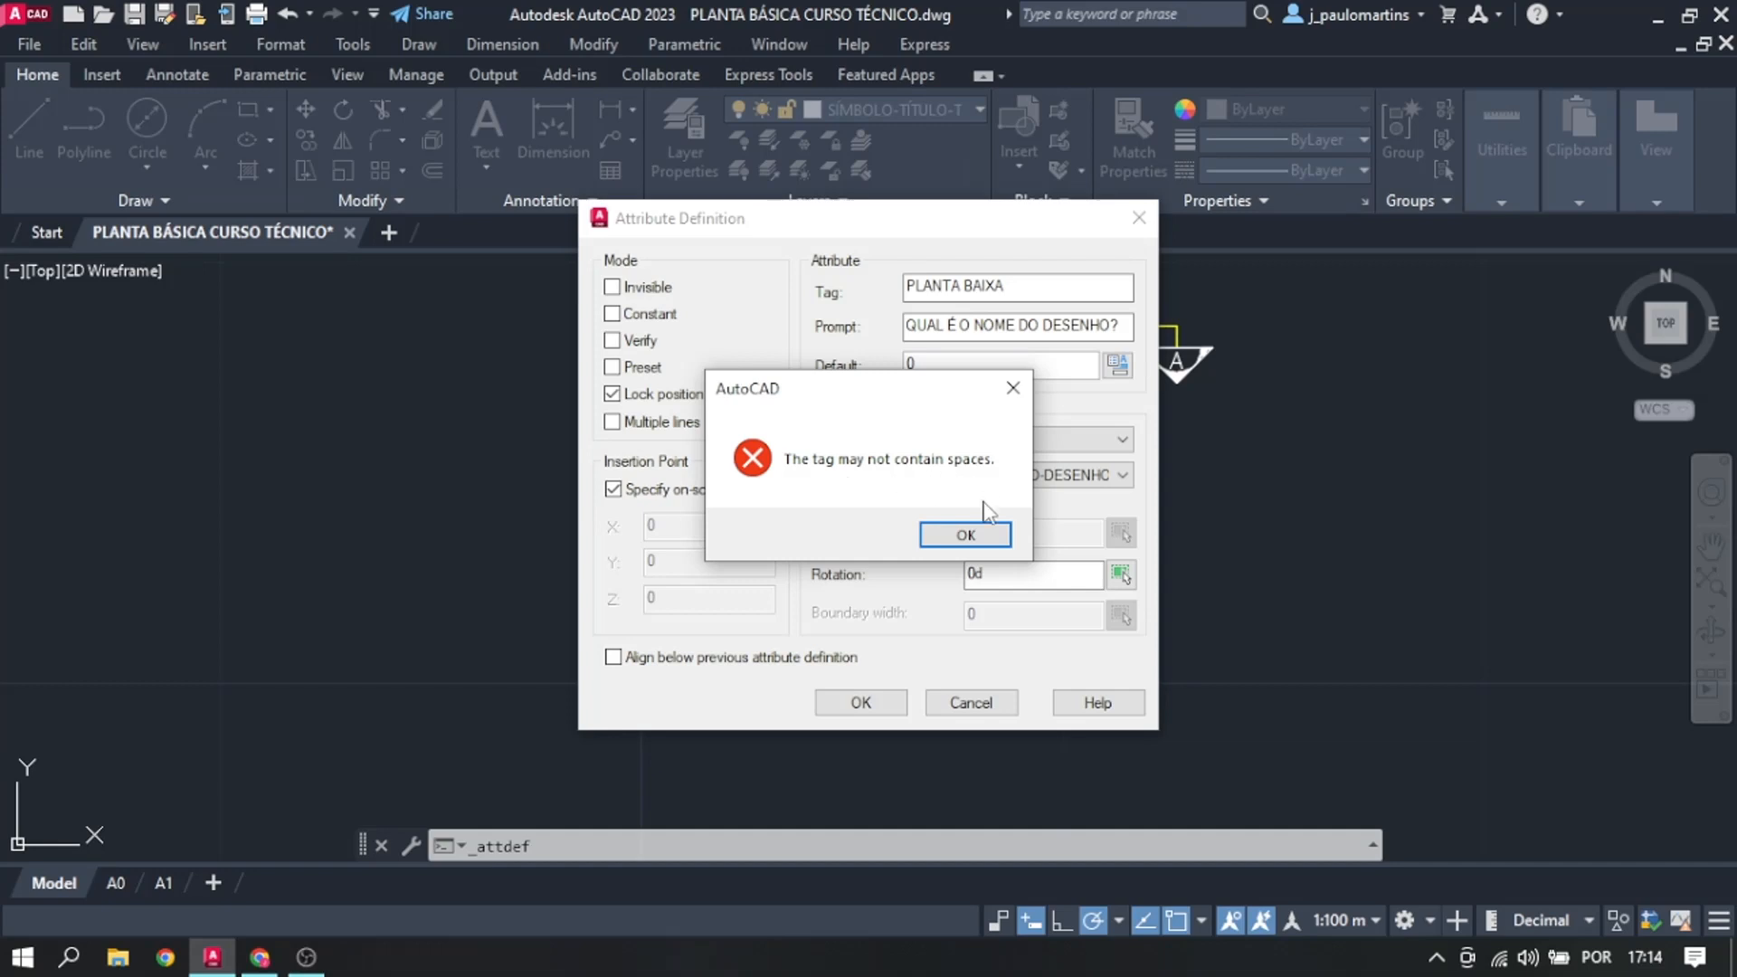
{"action": "left_click", "coordinate": [977, 534]}
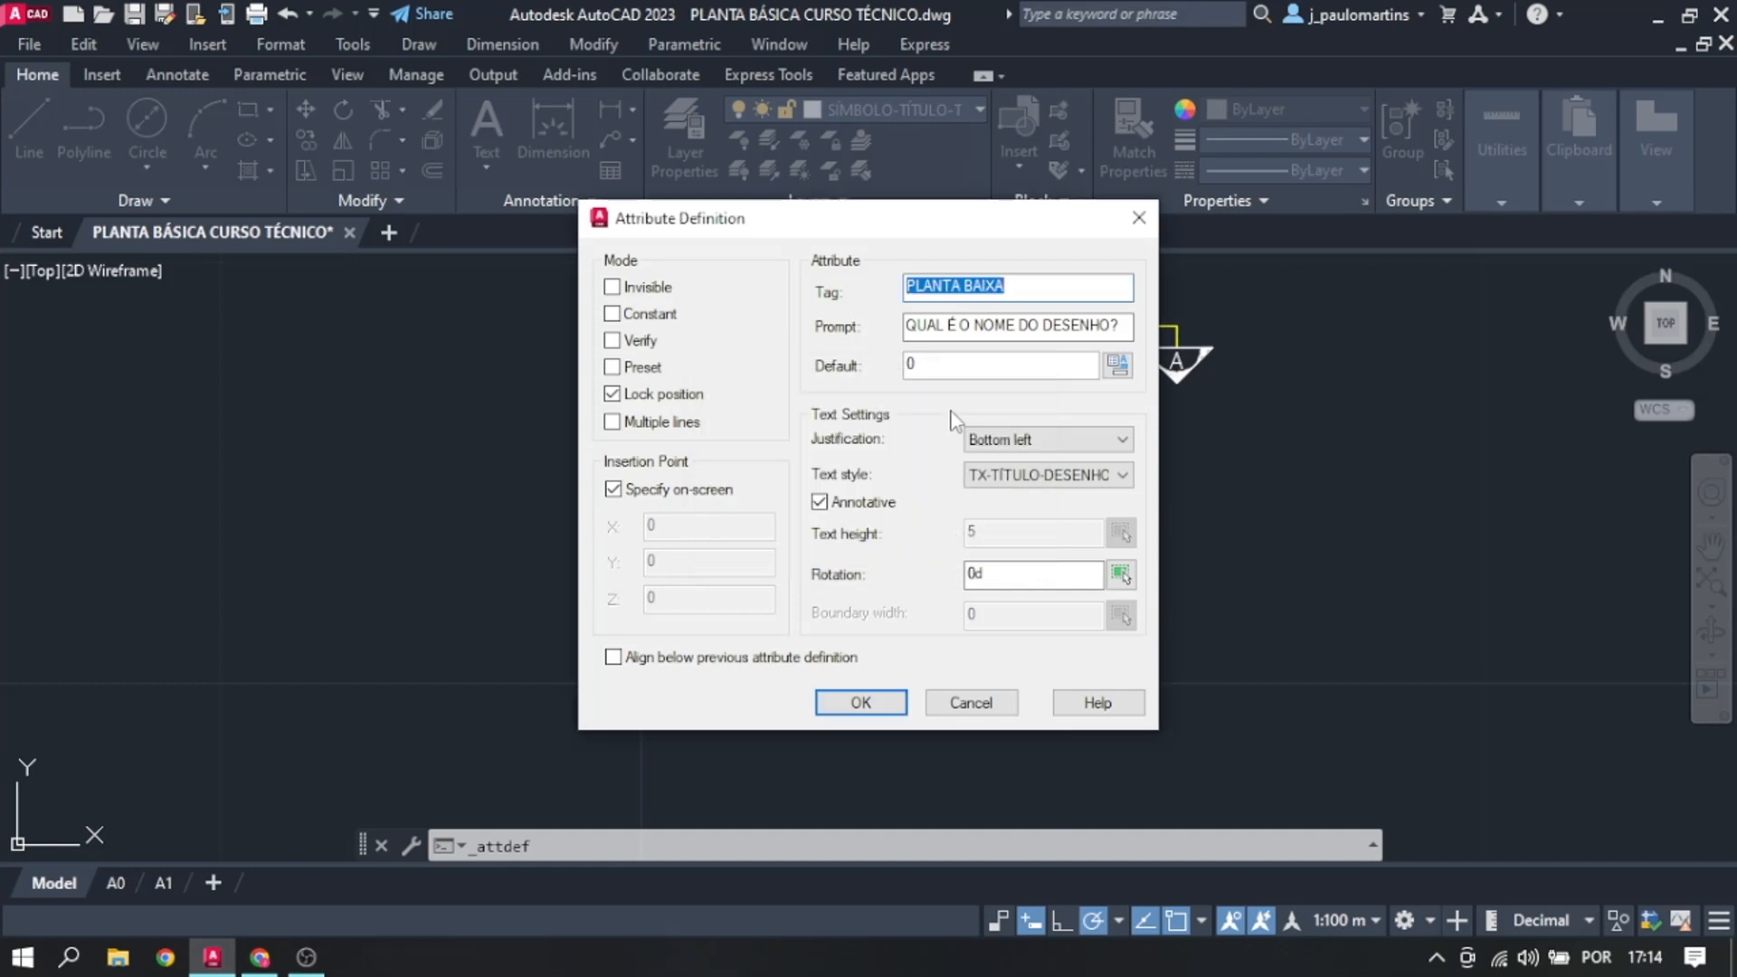
Step: Change the attribute tag to PLANTA-BAIXA and place the name attribute where the title line meets the circle
{"action": "left_click", "coordinate": [1014, 290]}
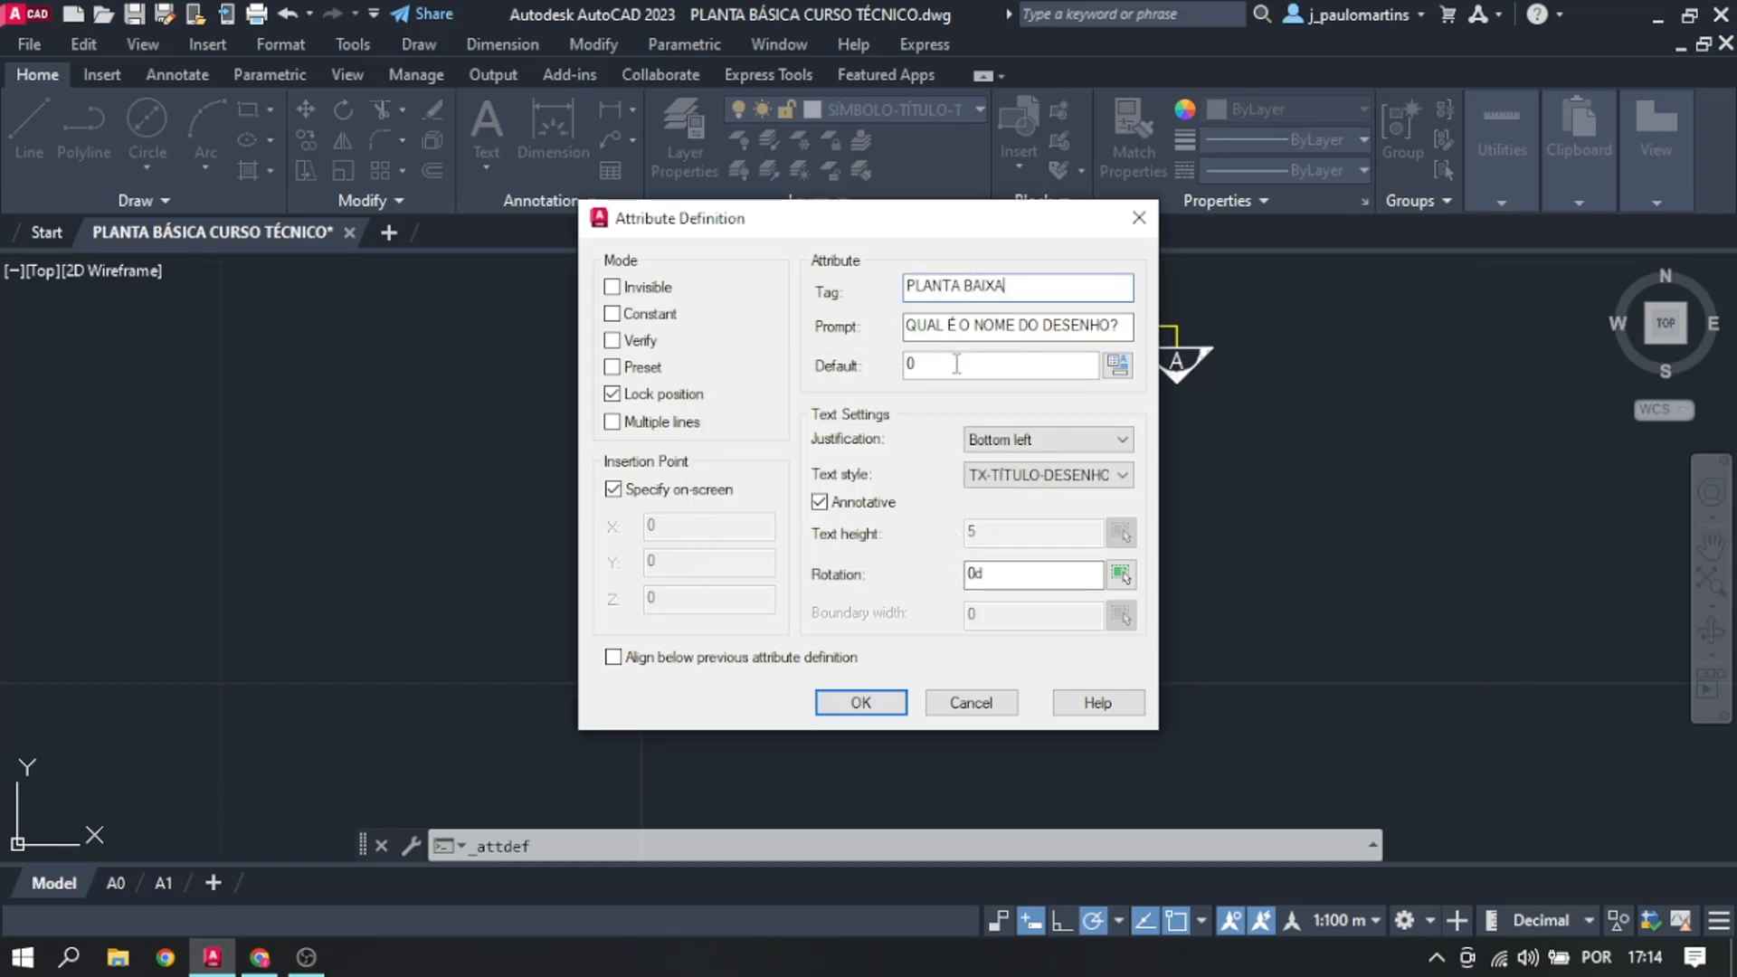
{"action": "left_click", "coordinate": [964, 286]}
{"action": "key", "text": "BackSpace"}
{"action": "type", "text": "-"}
{"action": "left_click", "coordinate": [861, 702]}
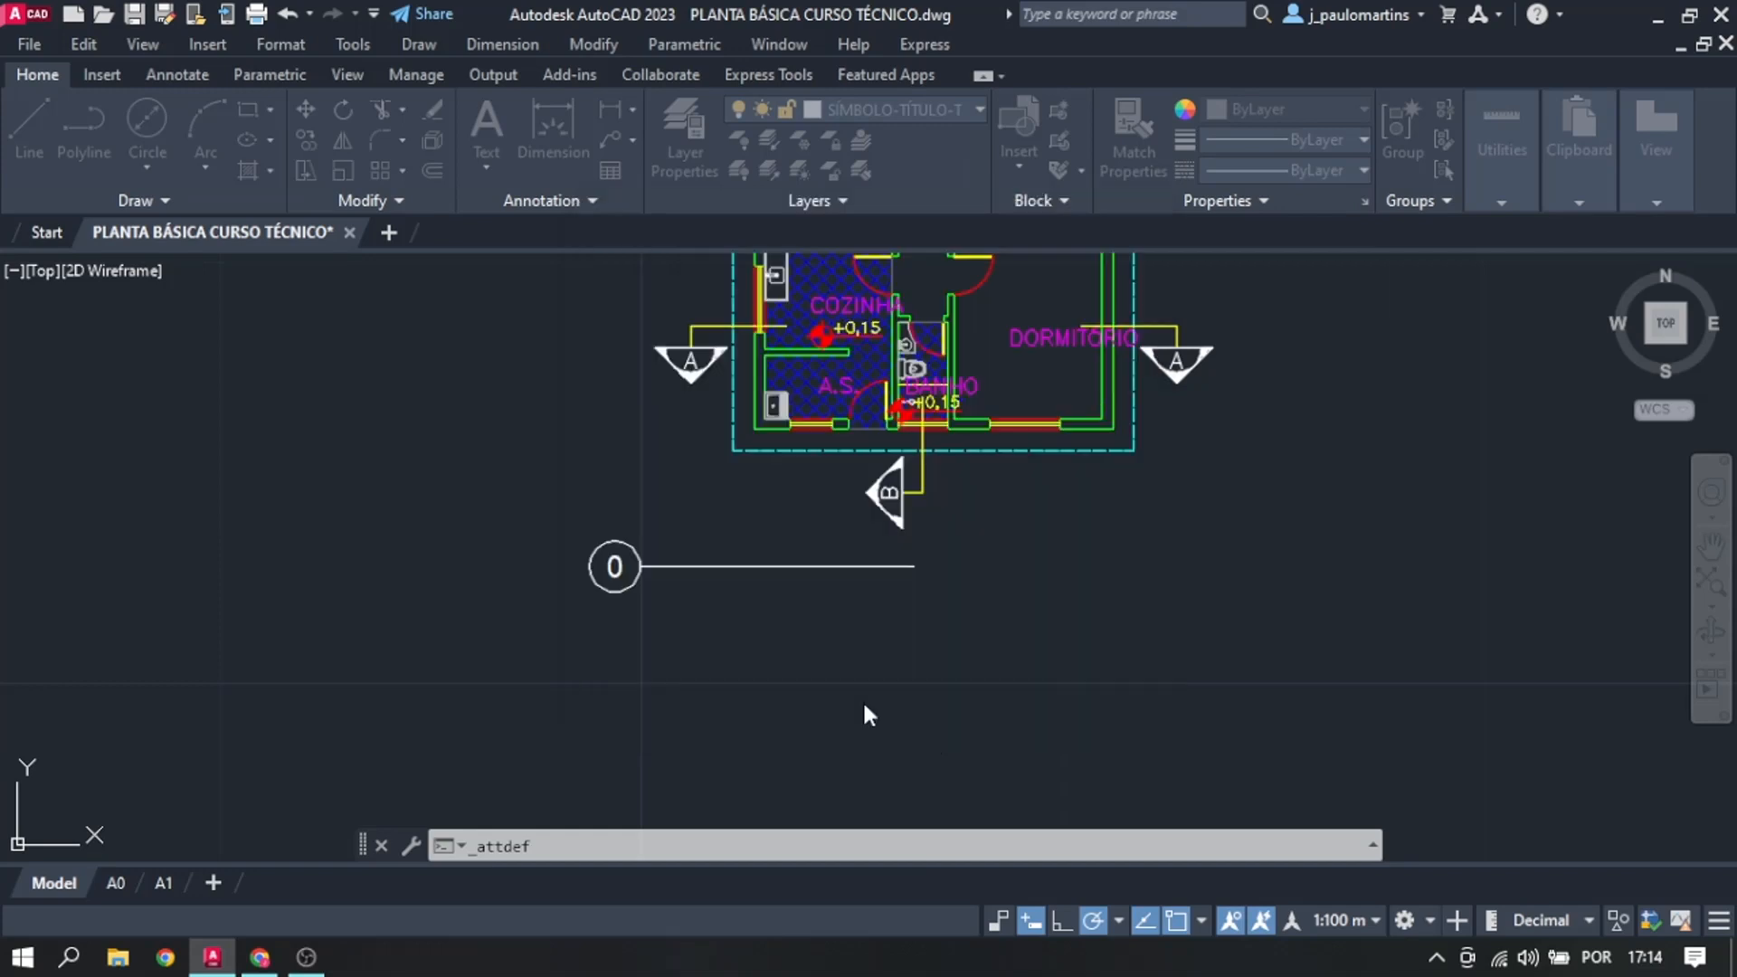
{"action": "scroll", "coordinate": [653, 523], "scroll_direction": "up", "scroll_amount": 4}
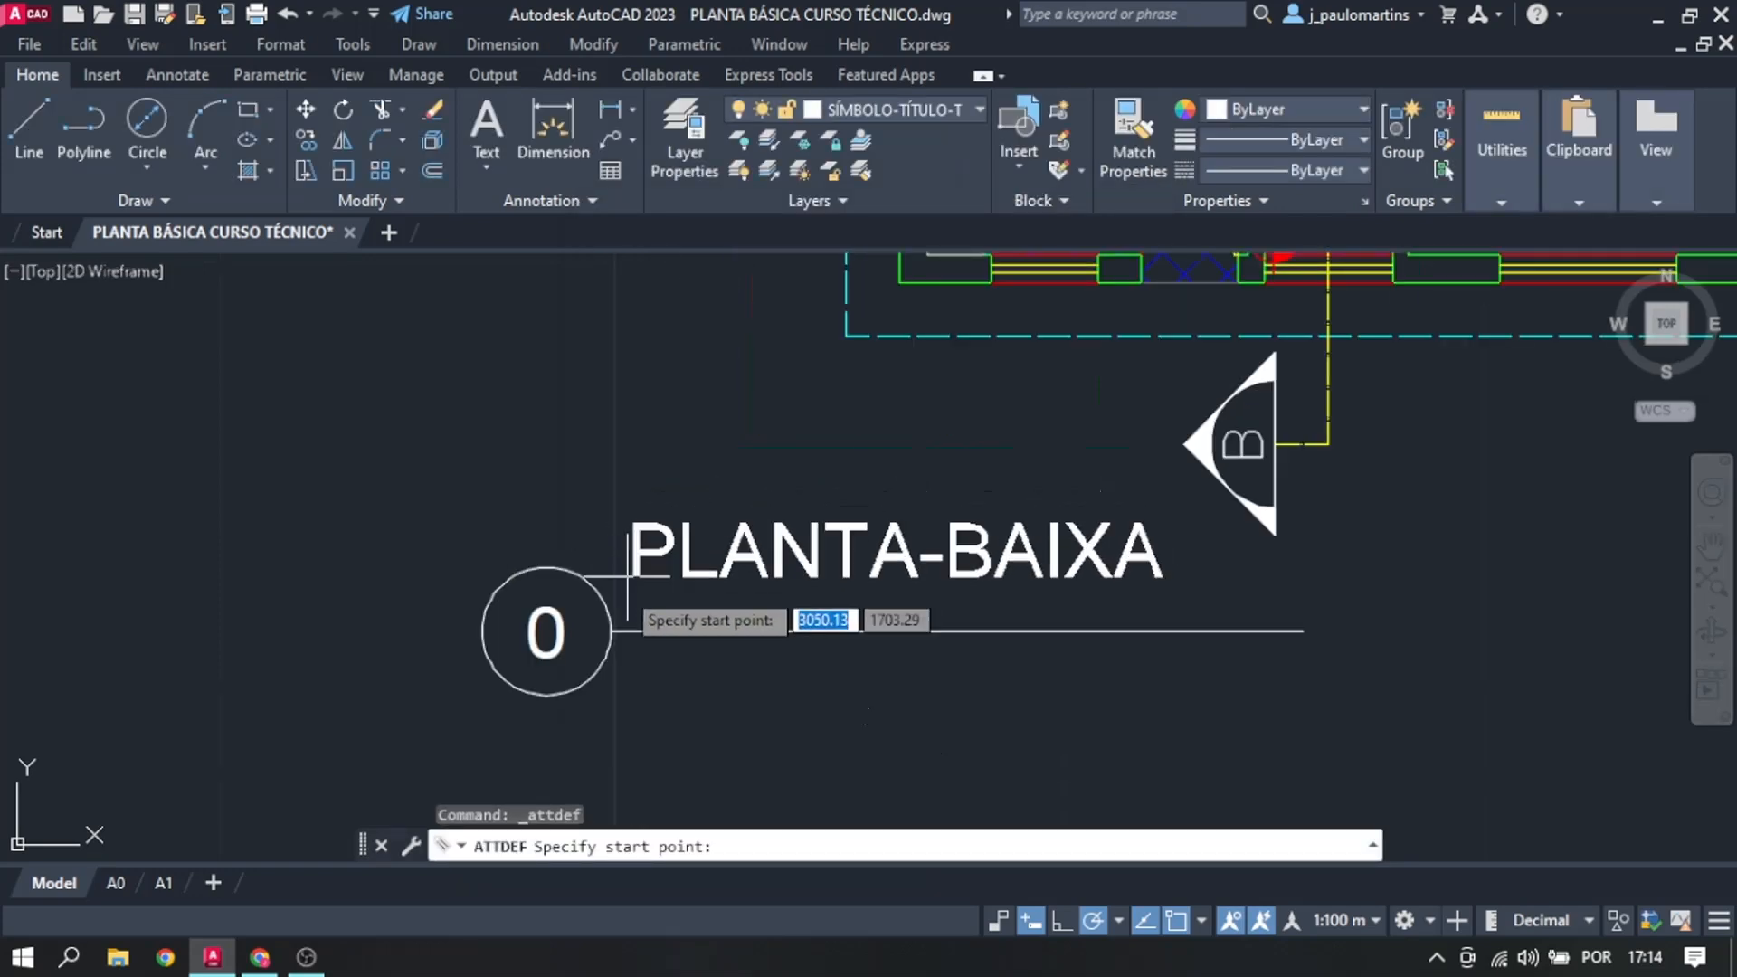
{"action": "left_click", "coordinate": [612, 630]}
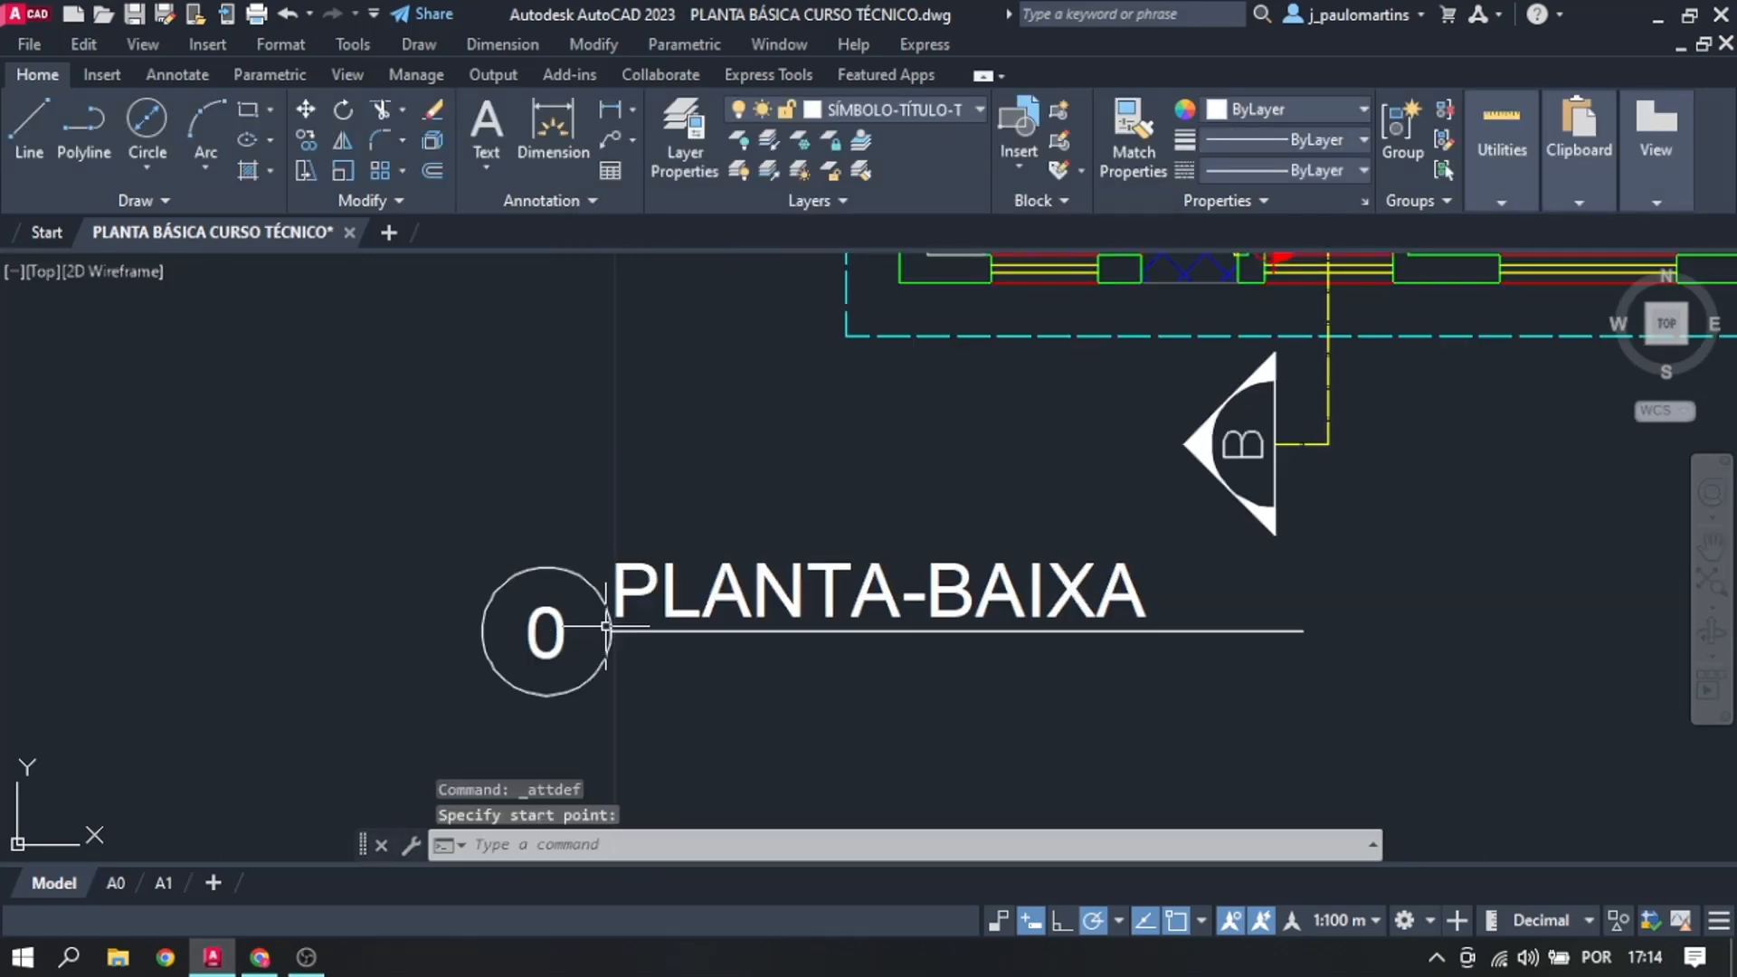
Step: Shorten the title line by stretching its free end back to just past the end of the PLANTA-BAIXA text
{"action": "scroll", "coordinate": [946, 724], "scroll_direction": "down", "scroll_amount": 2}
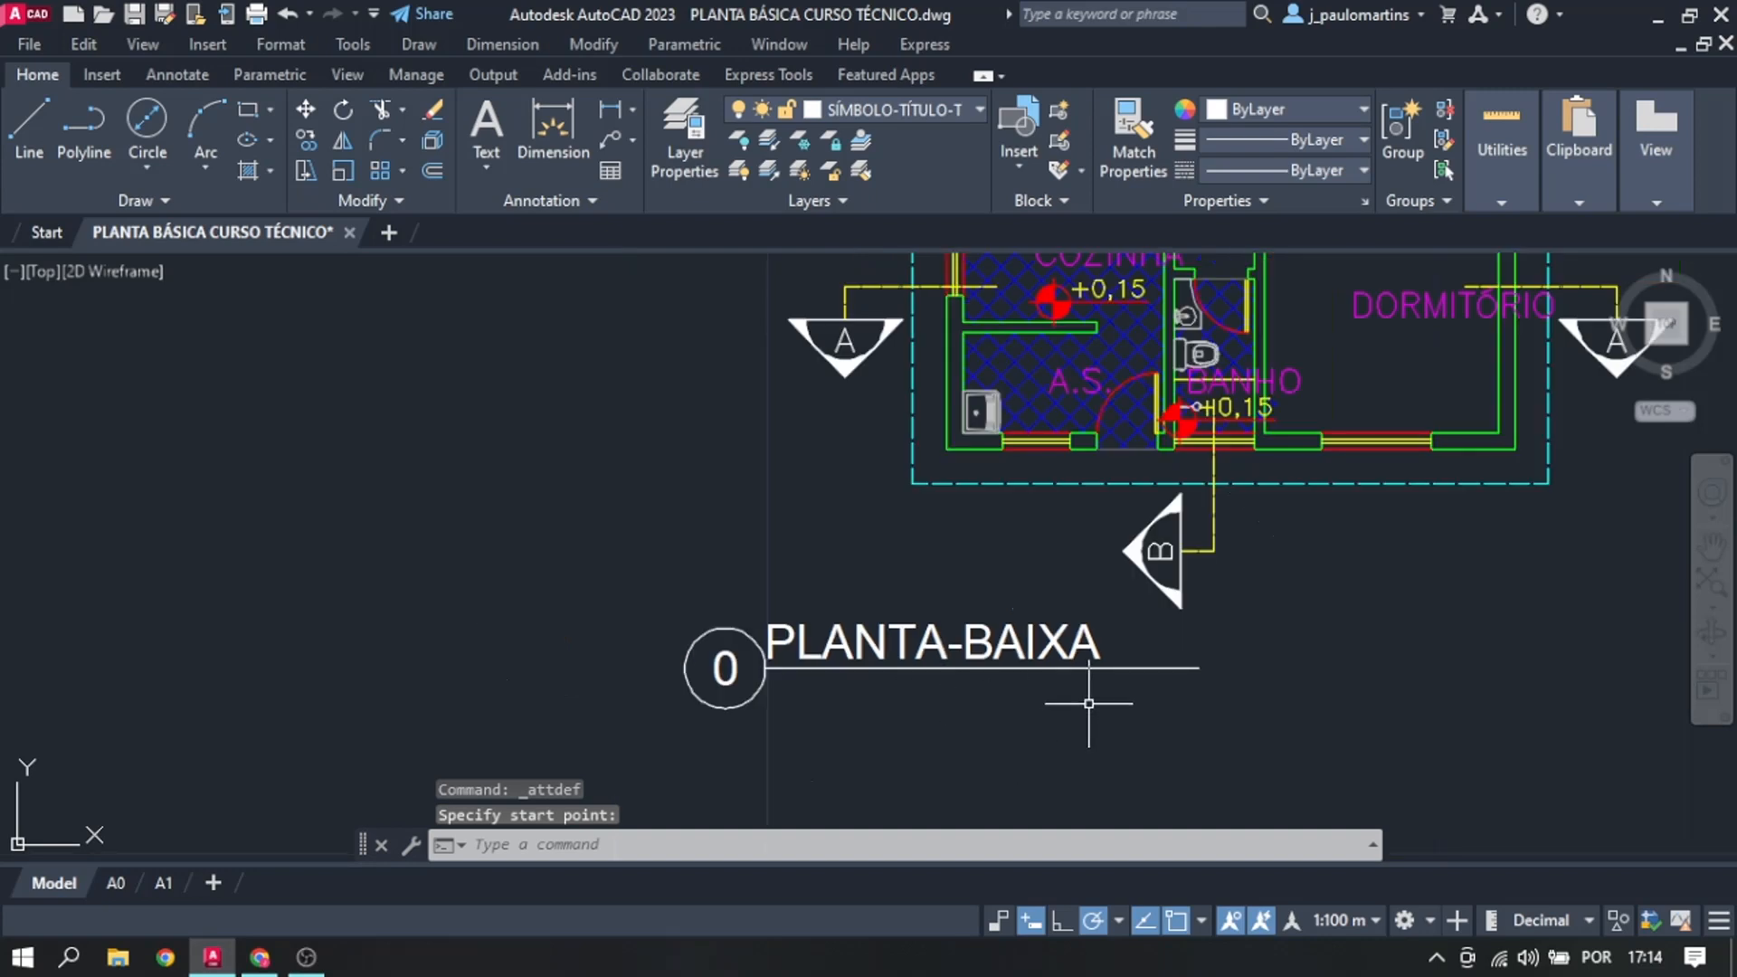
{"action": "scroll", "coordinate": [1156, 680], "scroll_direction": "up", "scroll_amount": 4}
{"action": "left_click", "coordinate": [1221, 690]}
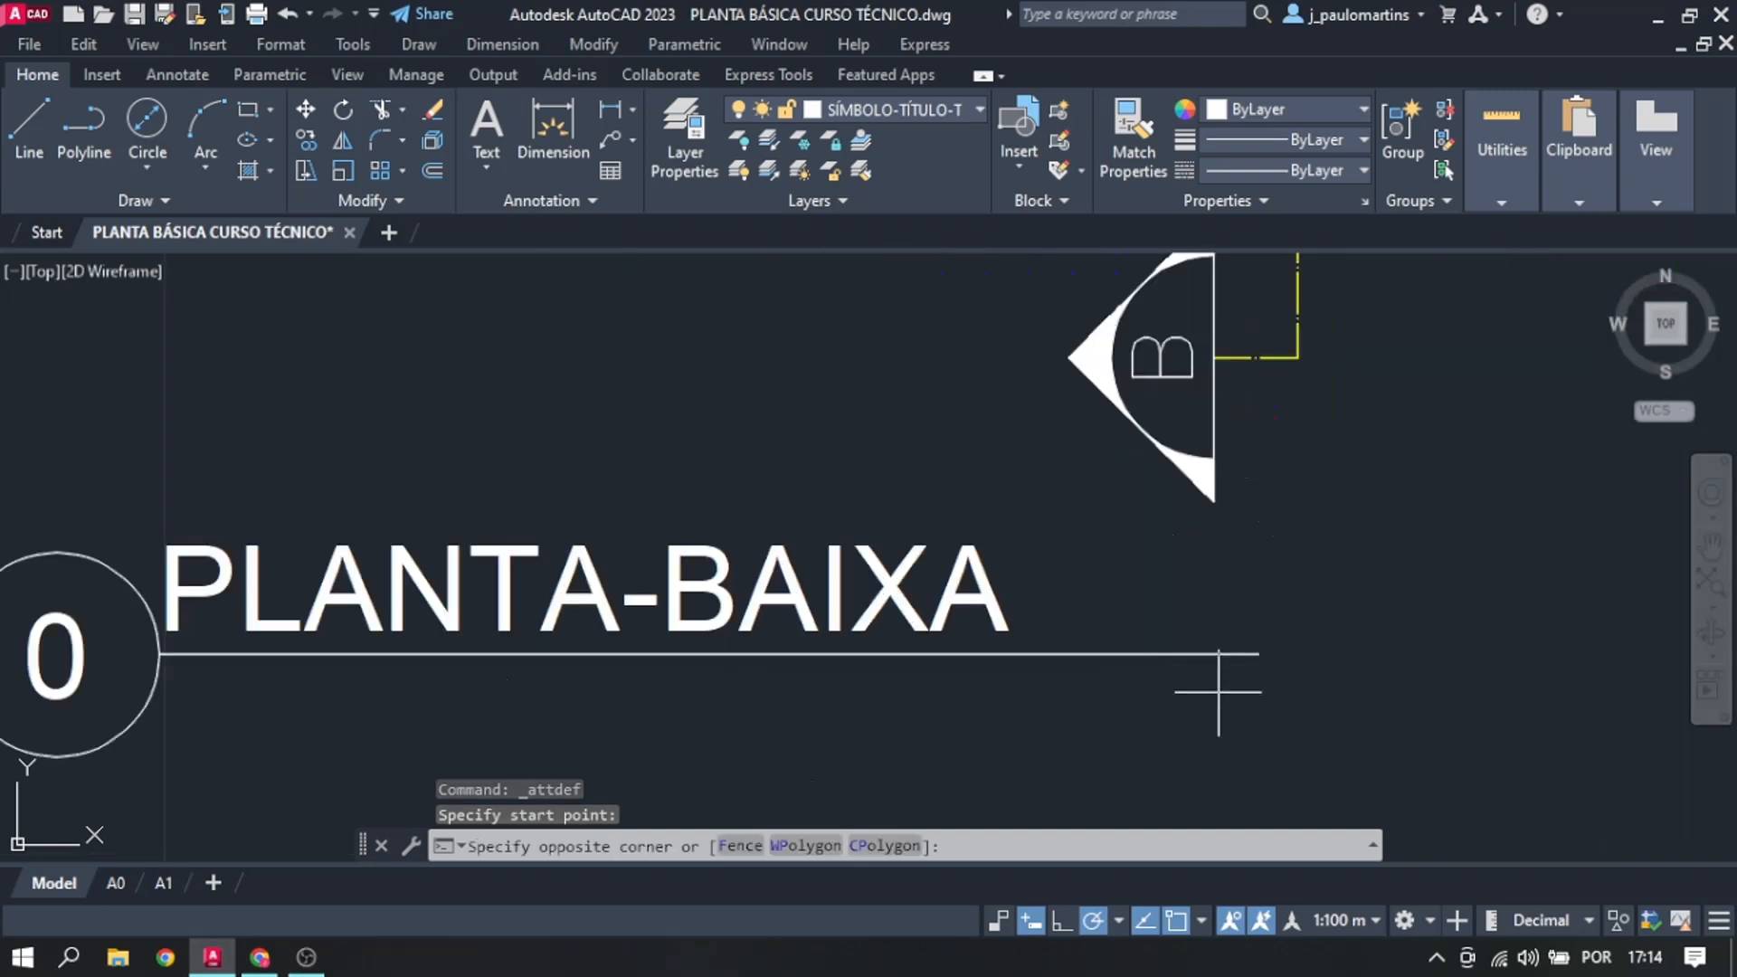
{"action": "left_click", "coordinate": [1156, 621]}
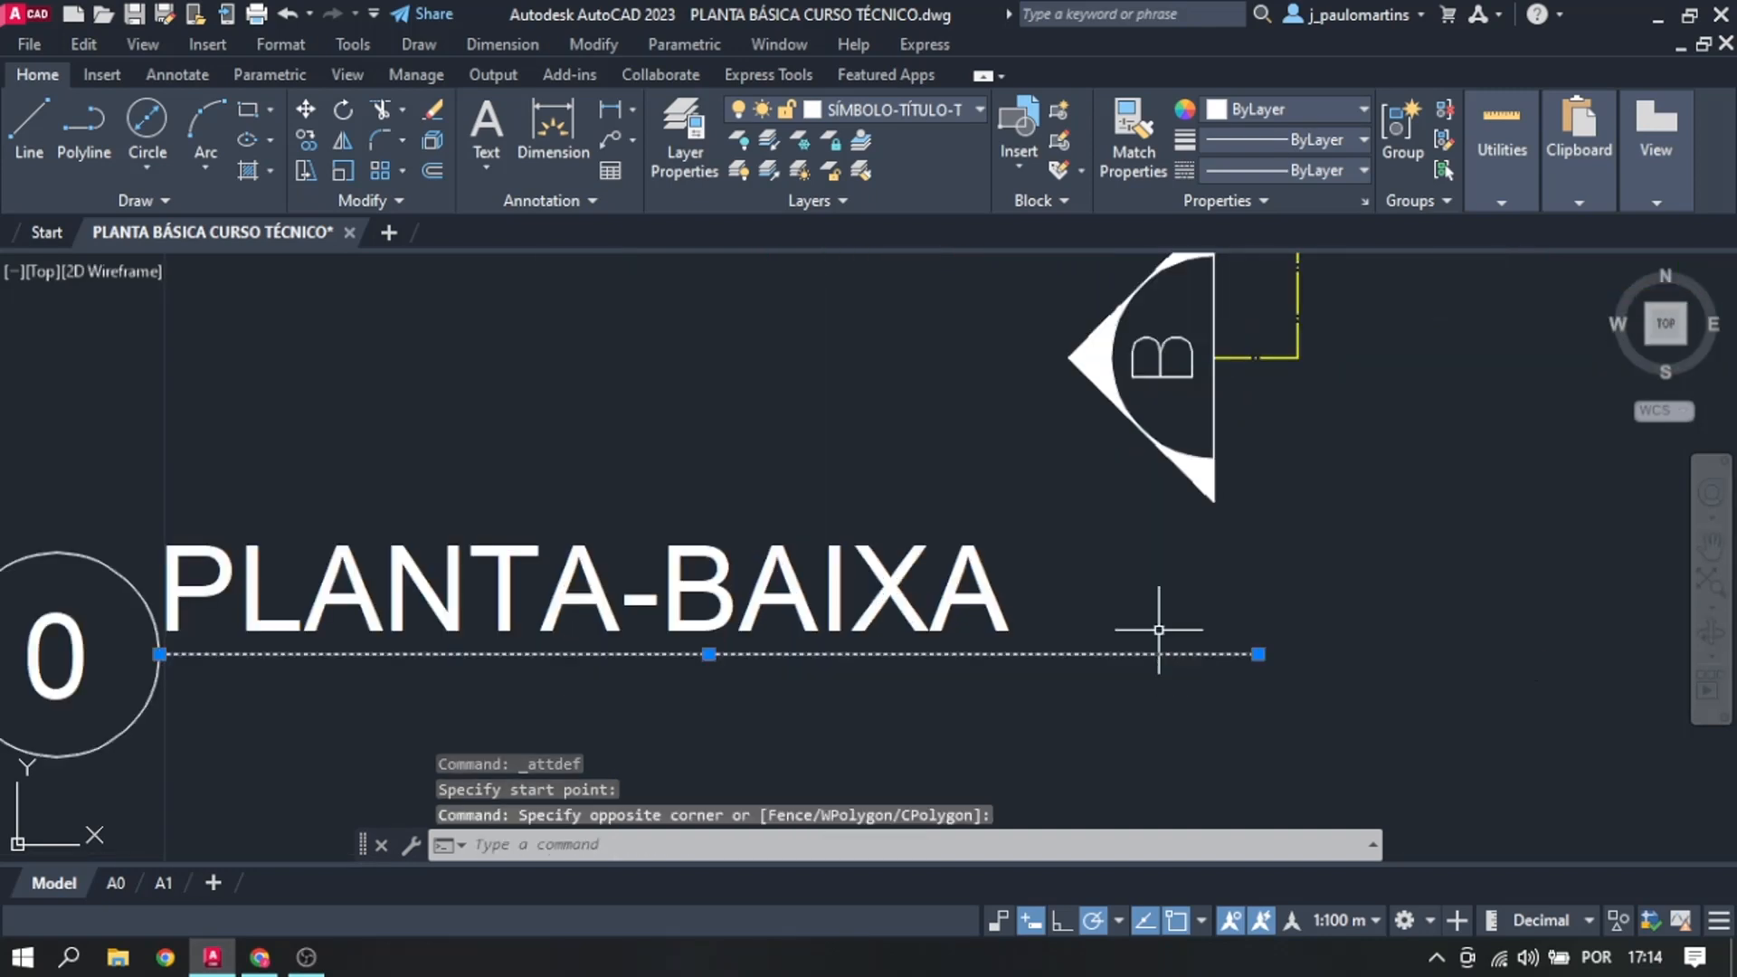
{"action": "left_click", "coordinate": [1259, 653]}
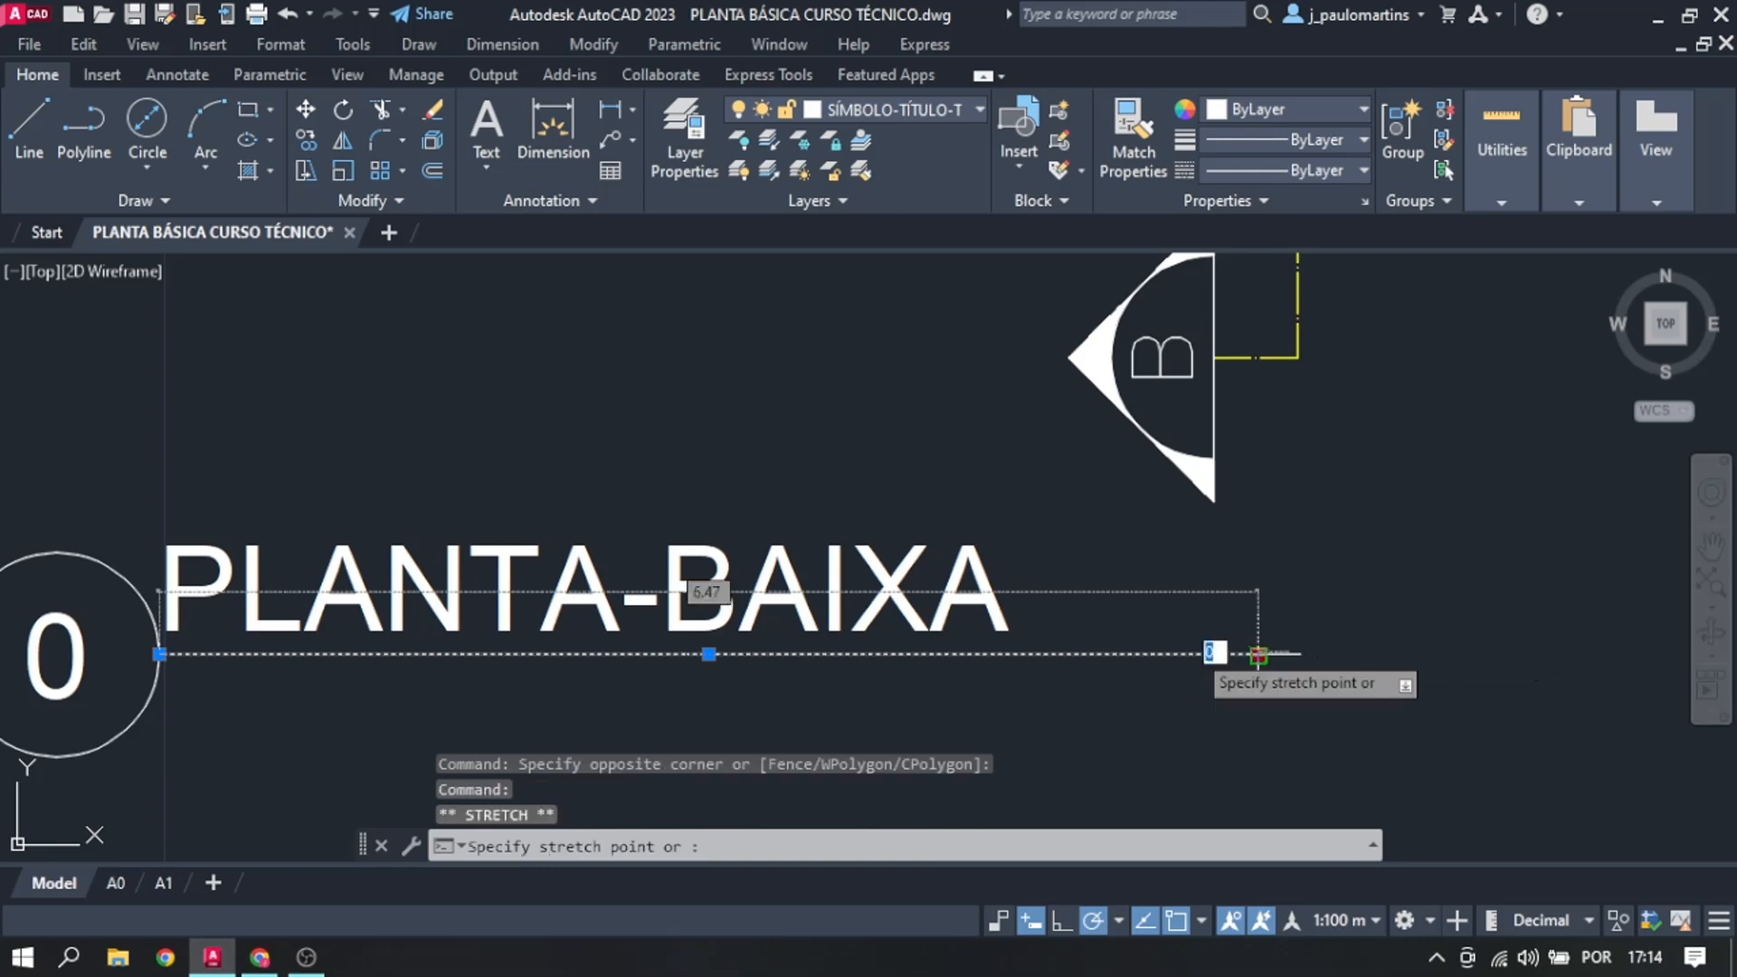
{"action": "left_click", "coordinate": [1019, 652]}
{"action": "key", "text": "Escape"}
{"action": "scroll", "coordinate": [1050, 678], "scroll_direction": "down", "scroll_amount": 4}
{"action": "scroll", "coordinate": [950, 691], "scroll_direction": "up", "scroll_amount": 5}
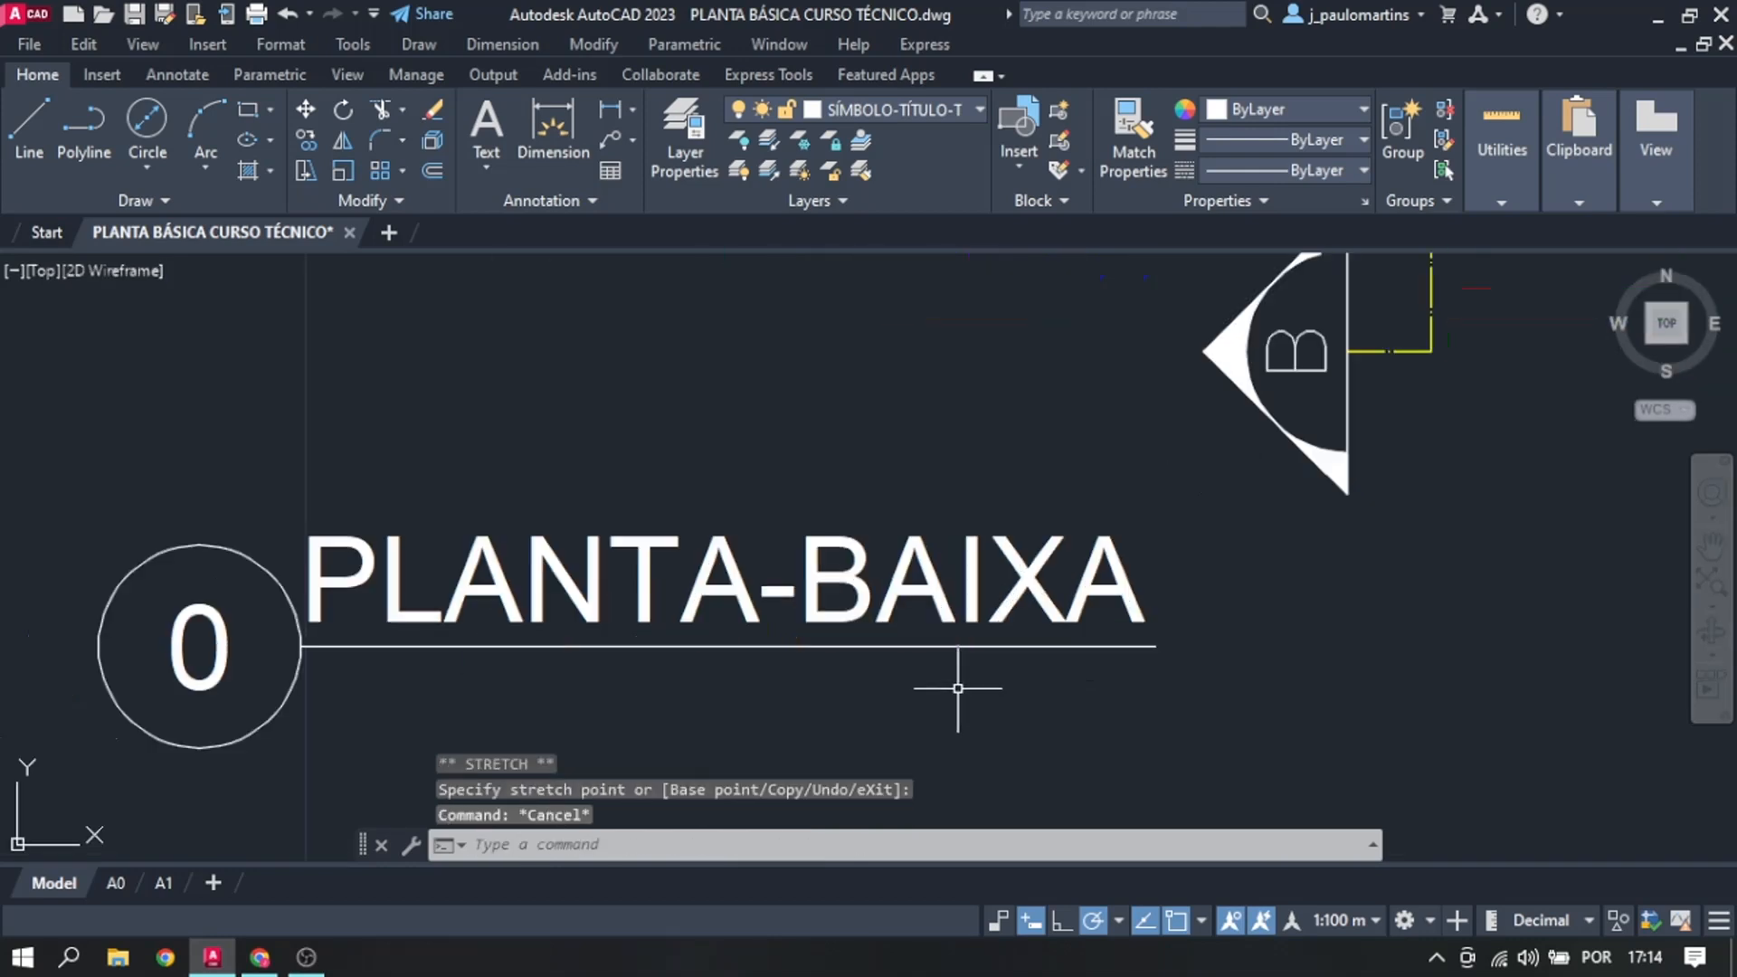
{"action": "left_click", "coordinate": [1187, 670]}
{"action": "left_click", "coordinate": [1122, 635]}
{"action": "scroll", "coordinate": [1140, 670], "scroll_direction": "down", "scroll_amount": 4}
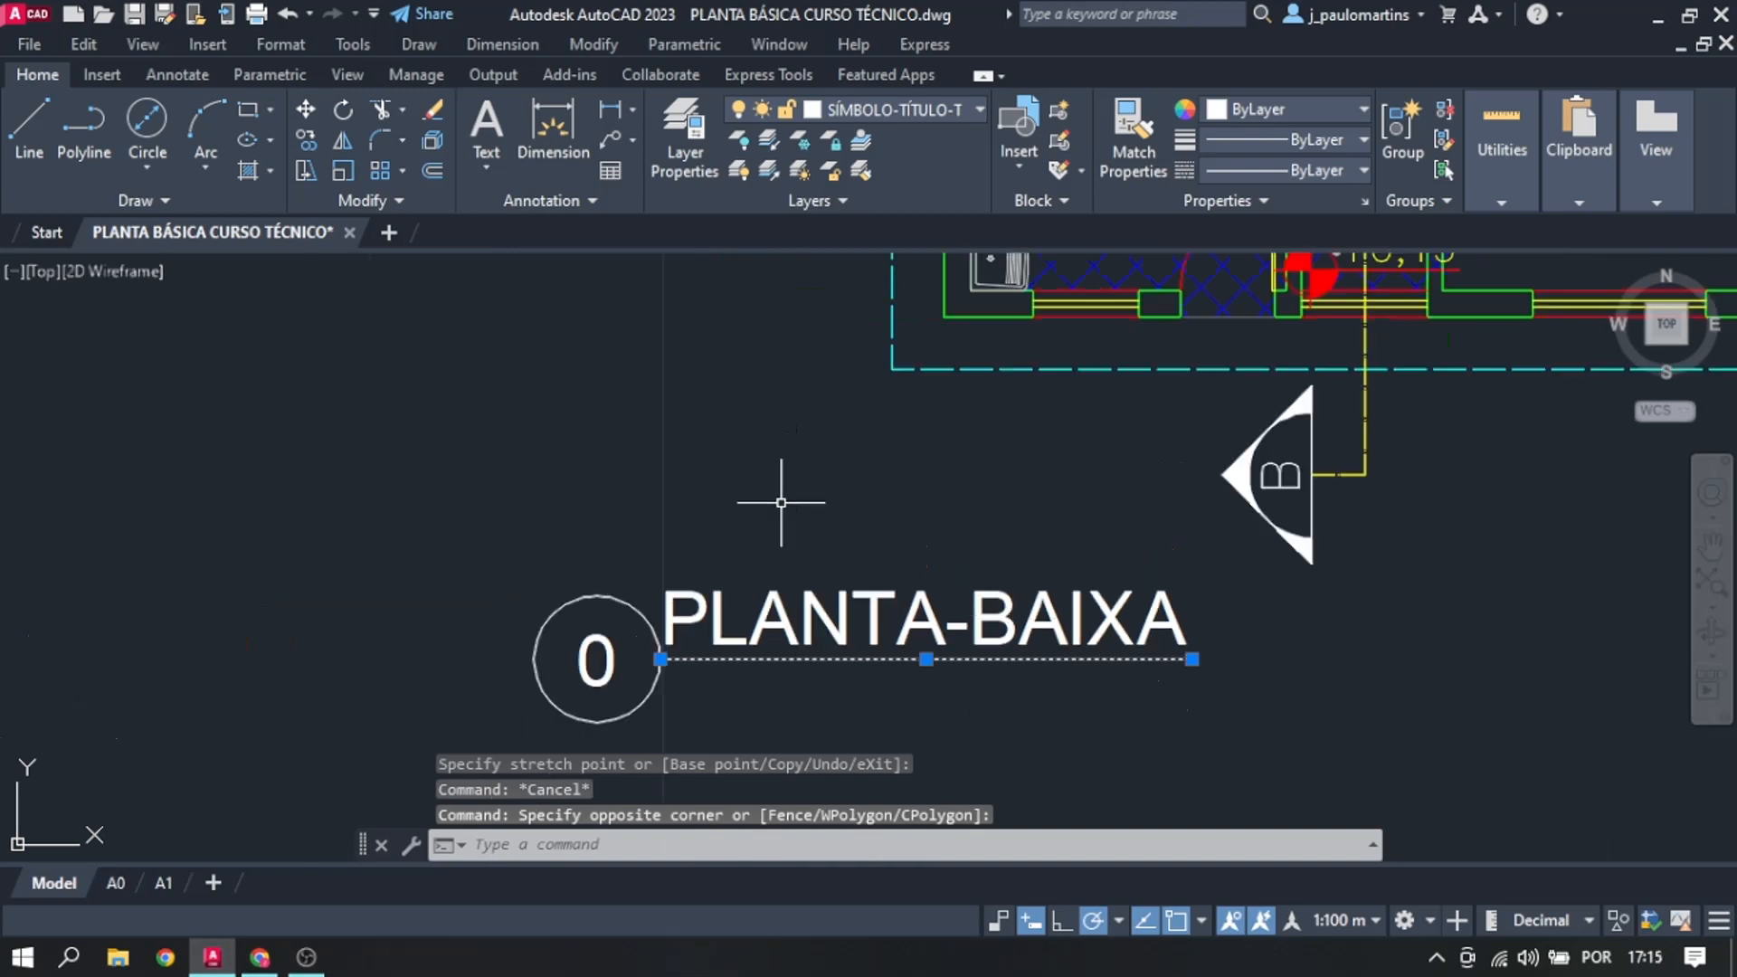
{"action": "scroll", "coordinate": [783, 492], "scroll_direction": "down", "scroll_amount": 2}
{"action": "key", "text": "Escape"}
{"action": "left_click", "coordinate": [1060, 696]}
{"action": "left_click", "coordinate": [657, 552]}
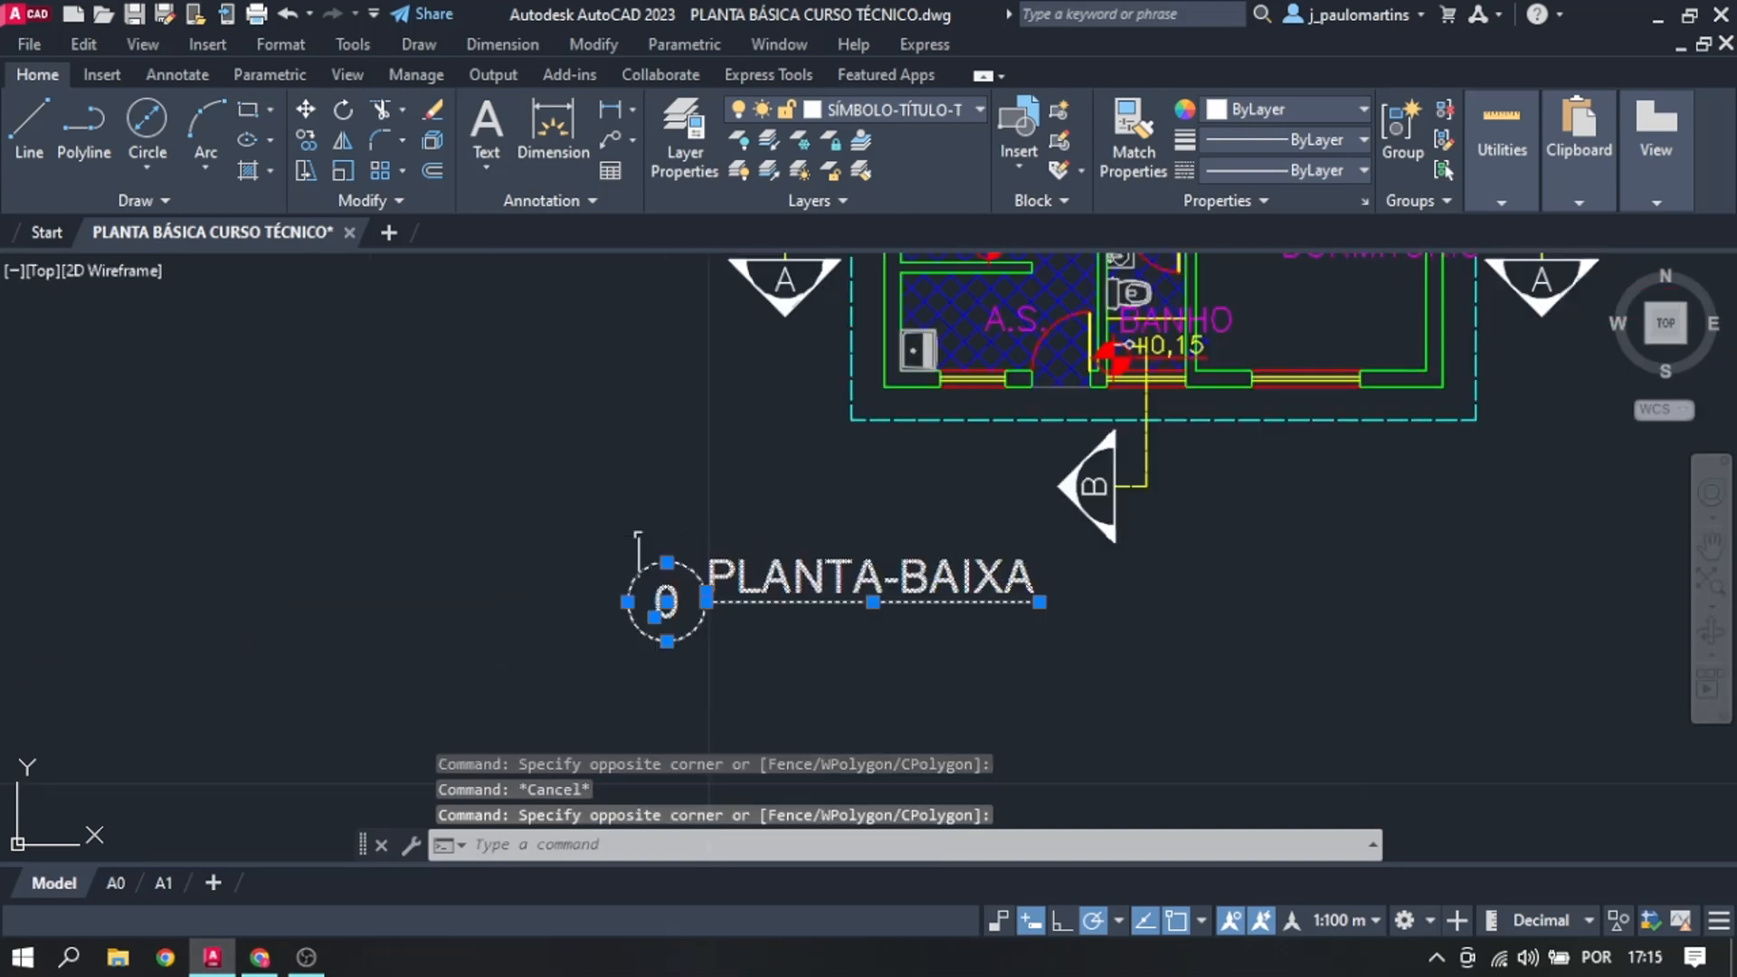
{"action": "key", "text": "Escape"}
Step: Stretch the title line's free end outward, well beyond the end of the PLANTA-BAIXA text
{"action": "scroll", "coordinate": [768, 581], "scroll_direction": "up", "scroll_amount": 2}
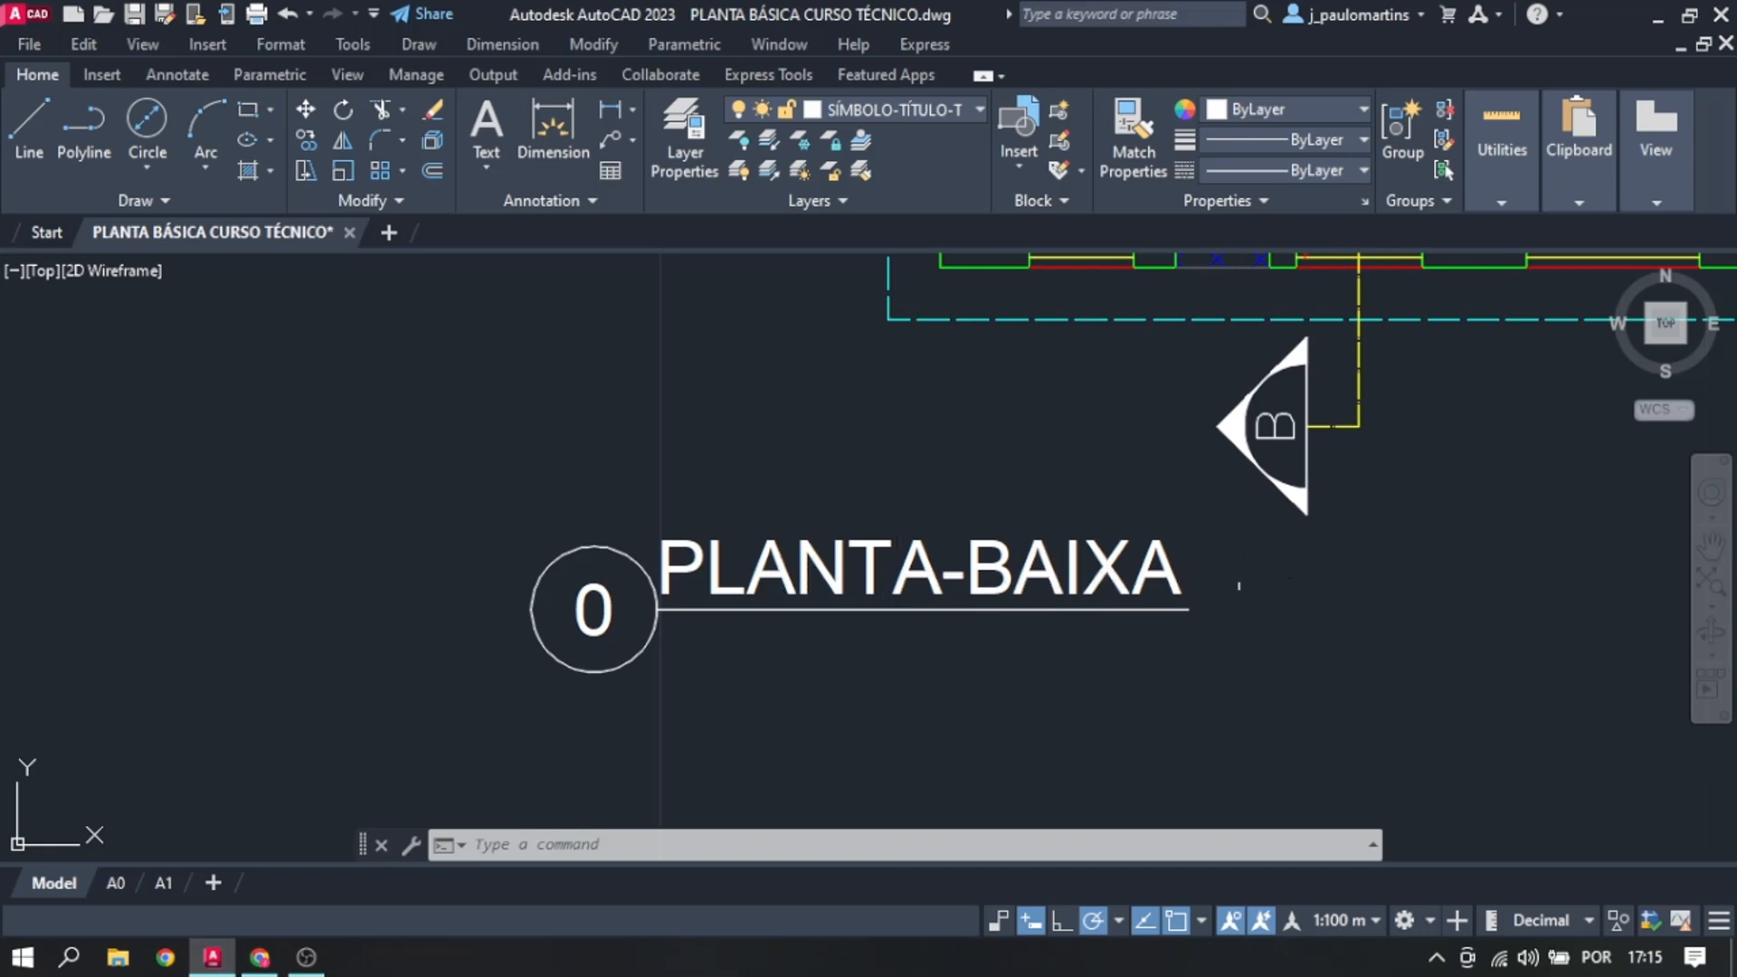
{"action": "scroll", "coordinate": [1158, 608], "scroll_direction": "up", "scroll_amount": 4}
{"action": "left_click", "coordinate": [1175, 595]}
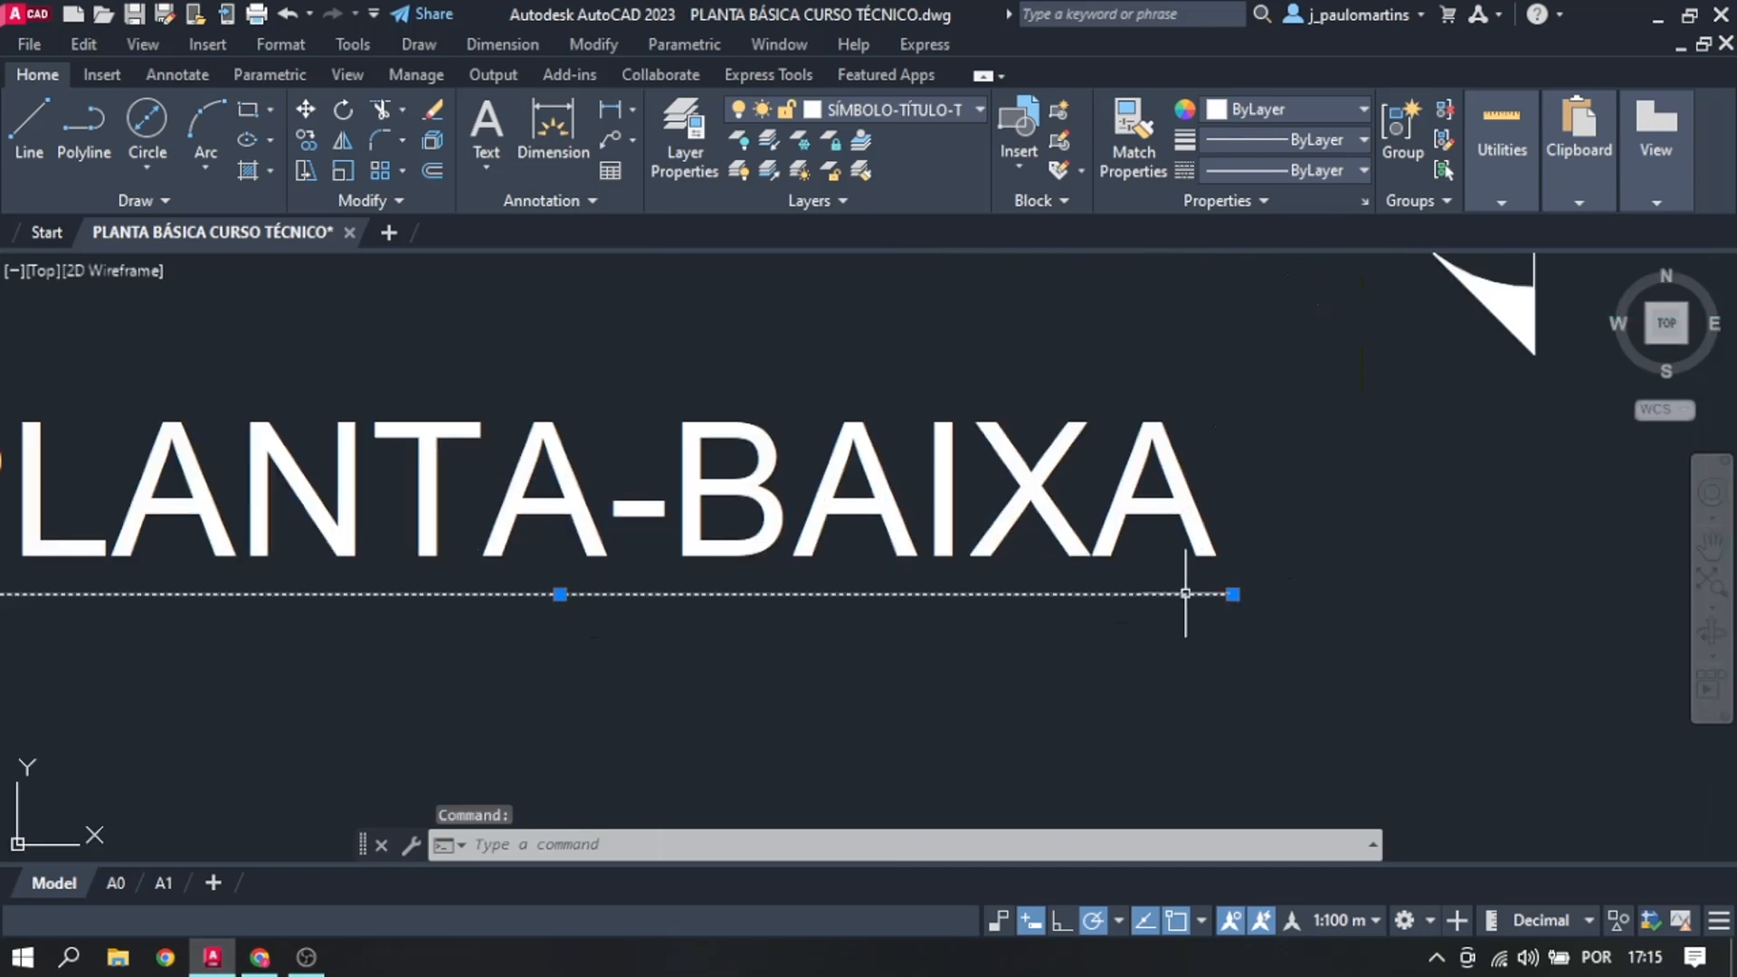
{"action": "left_click", "coordinate": [1232, 595]}
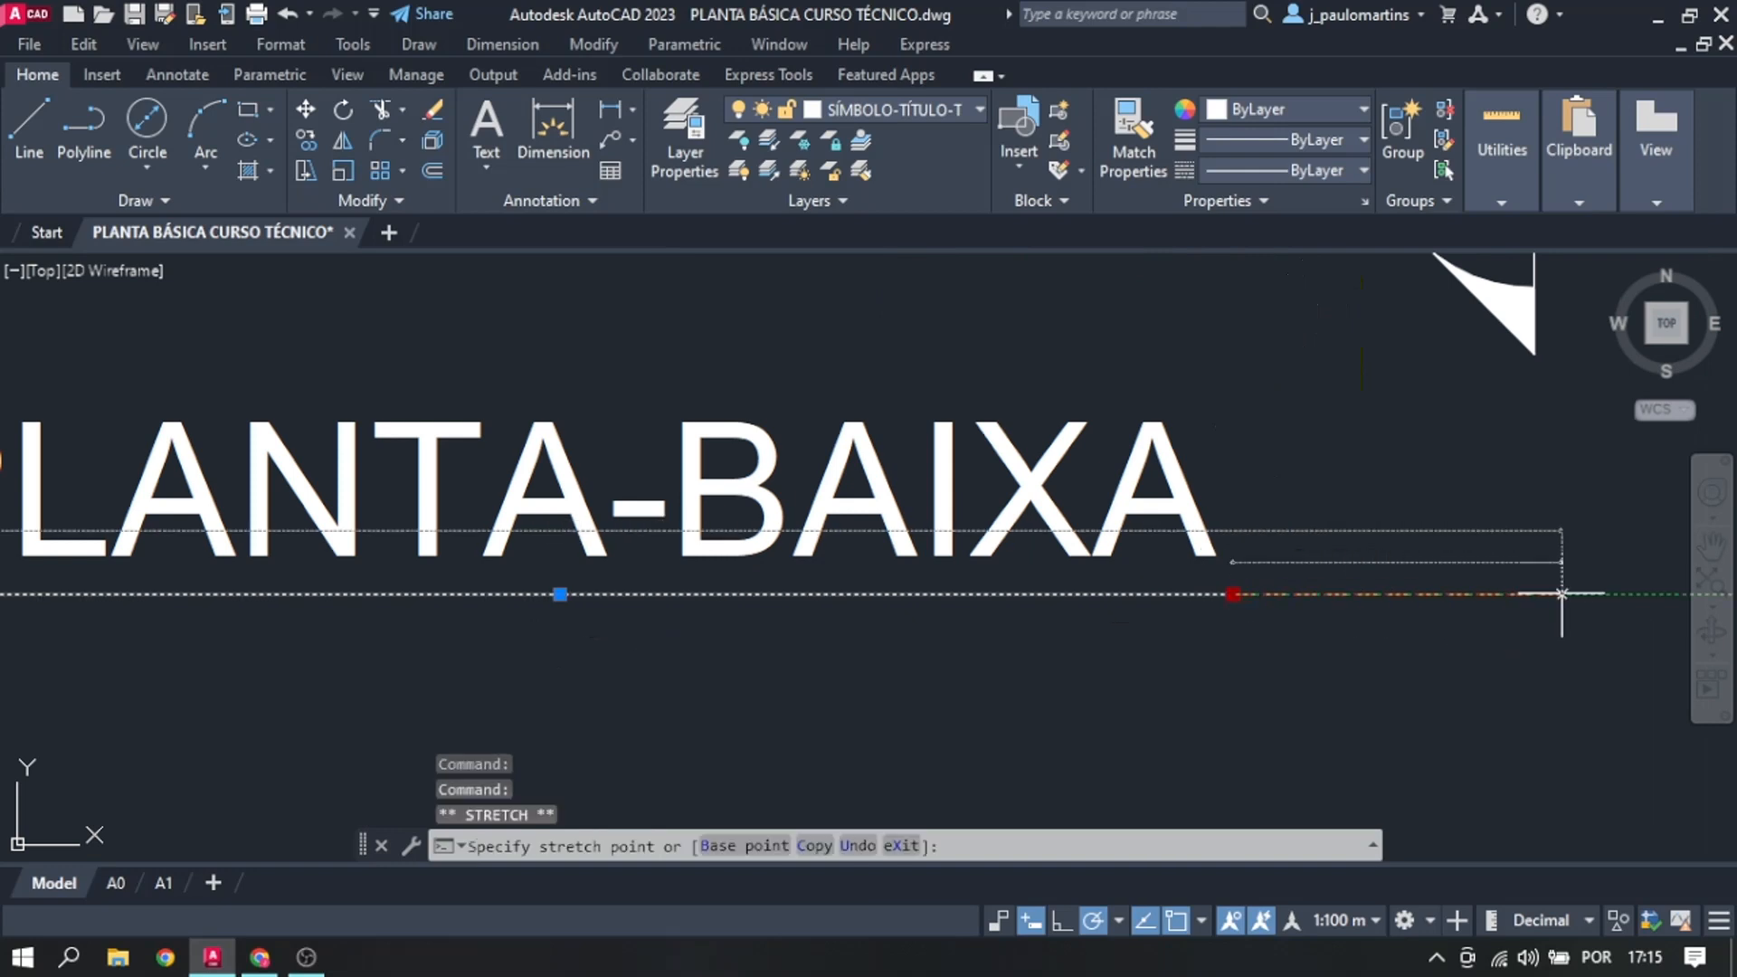
{"action": "left_click", "coordinate": [1564, 594]}
{"action": "scroll", "coordinate": [1538, 597], "scroll_direction": "down", "scroll_amount": 6}
{"action": "scroll", "coordinate": [1433, 602], "scroll_direction": "up", "scroll_amount": 4}
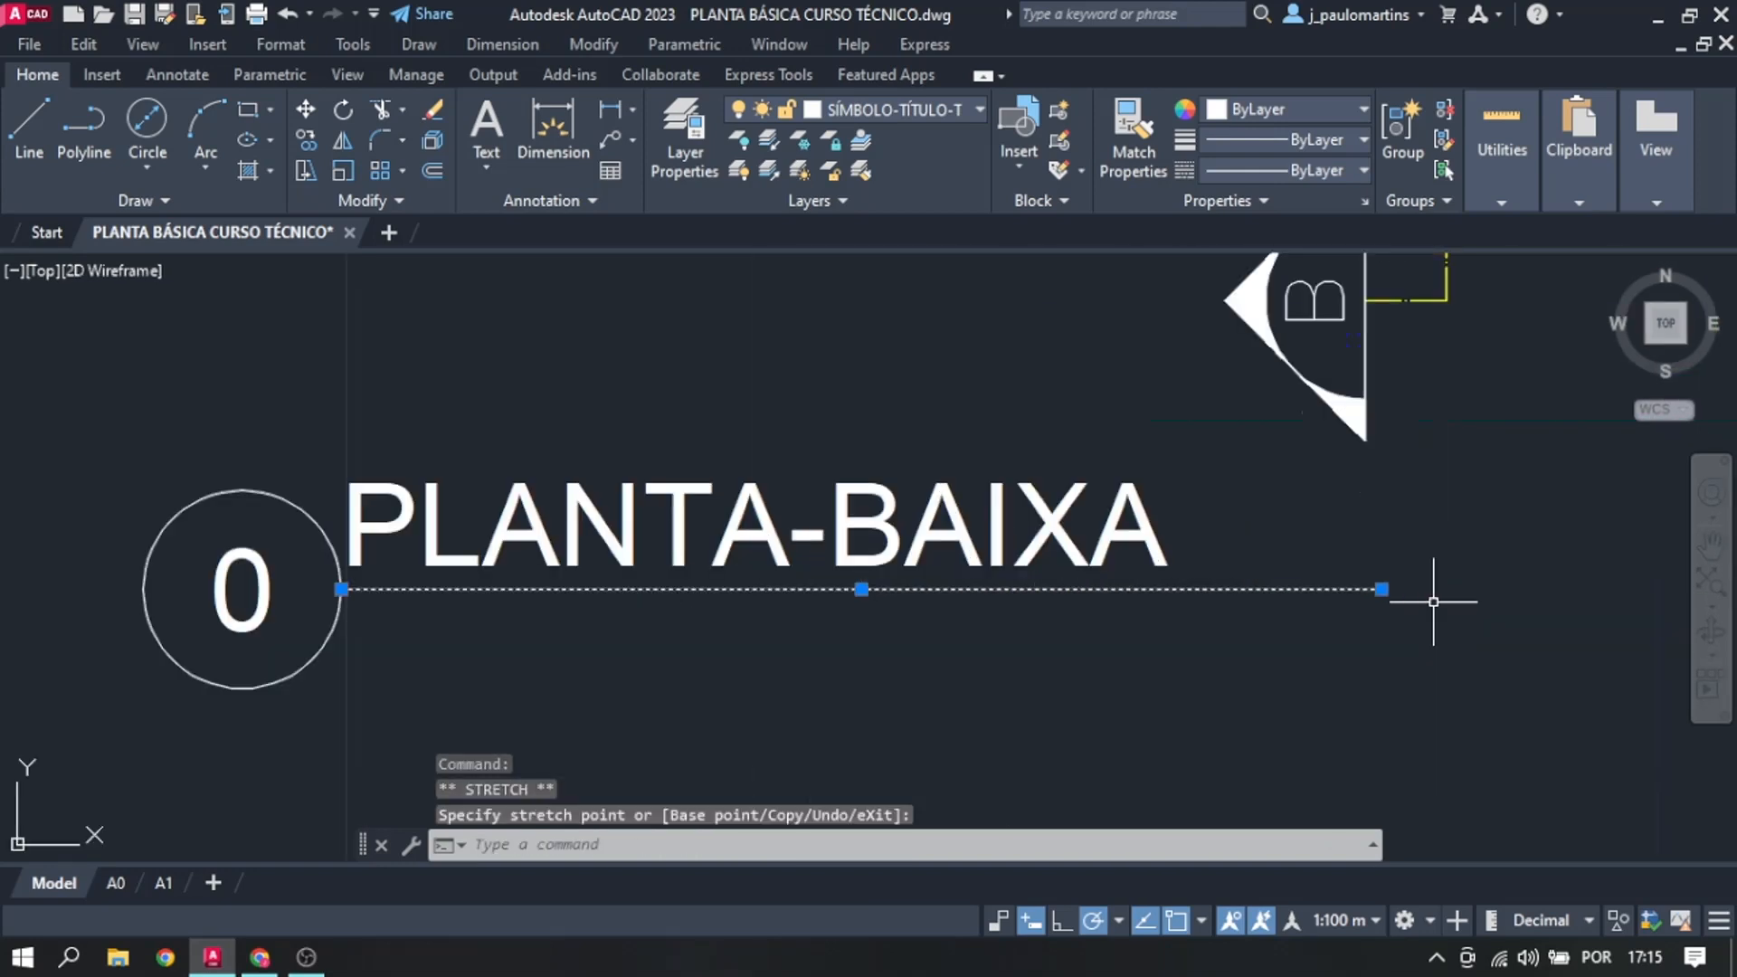
Step: Stretch the title line's free end back to just past the name text, making the line about 5.1 m long
{"action": "left_click", "coordinate": [1381, 589]}
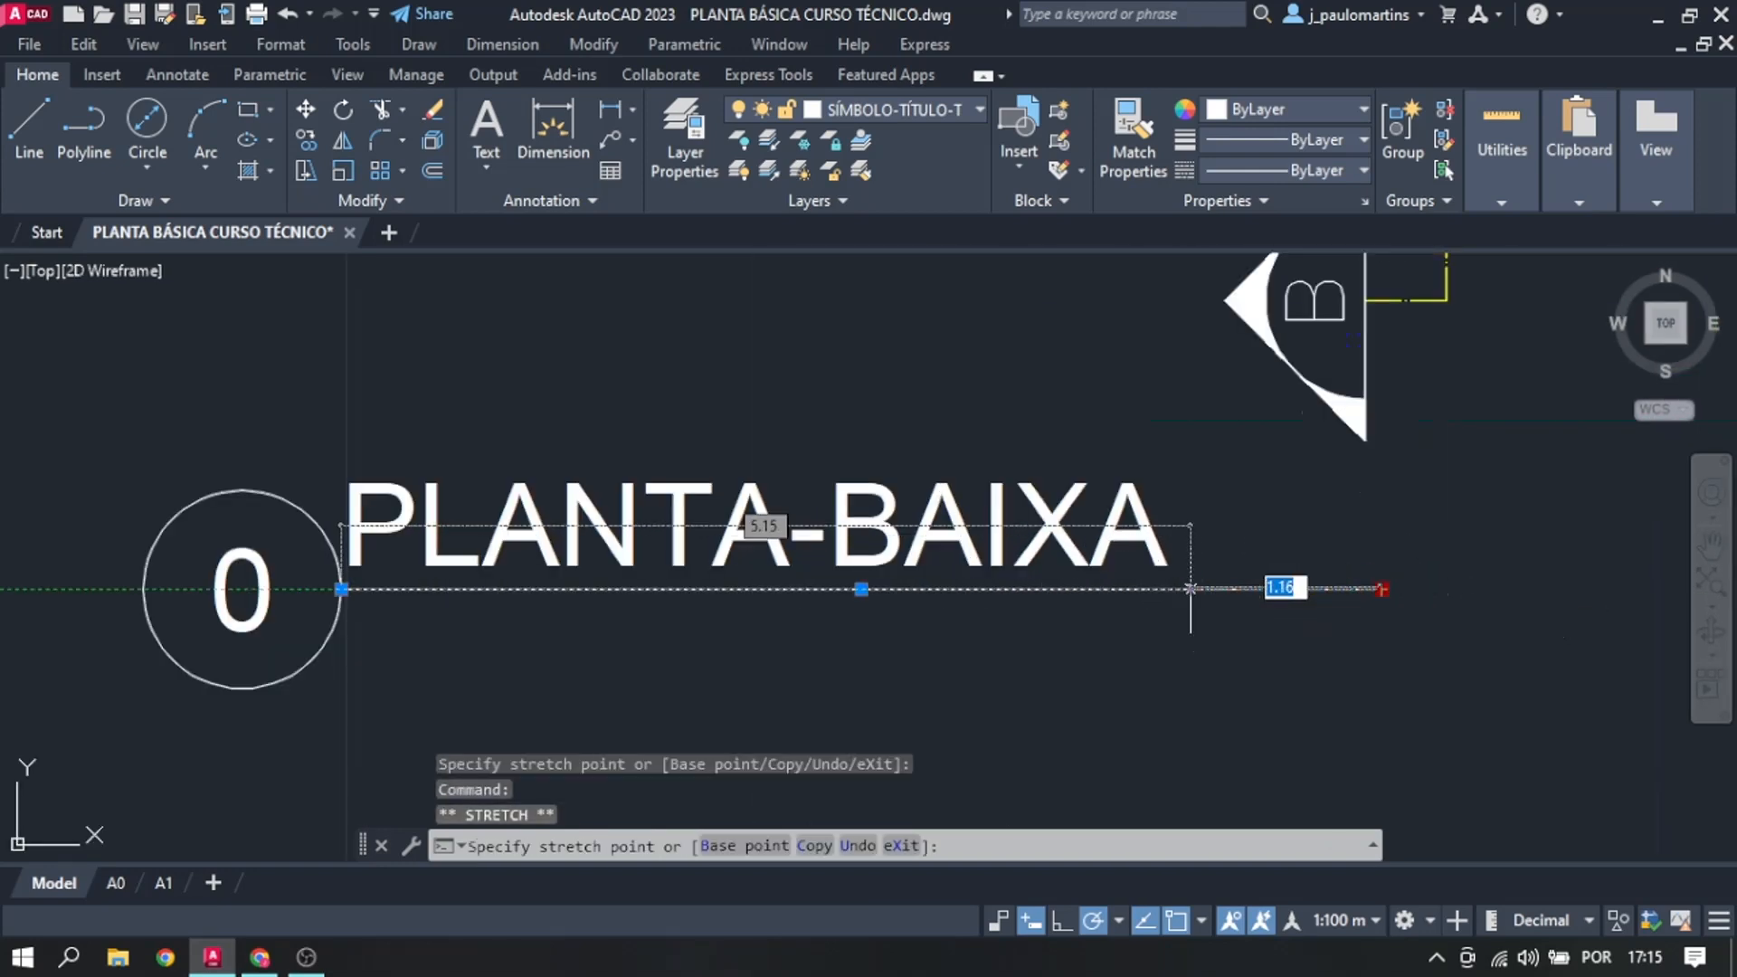
{"action": "left_click", "coordinate": [1185, 597]}
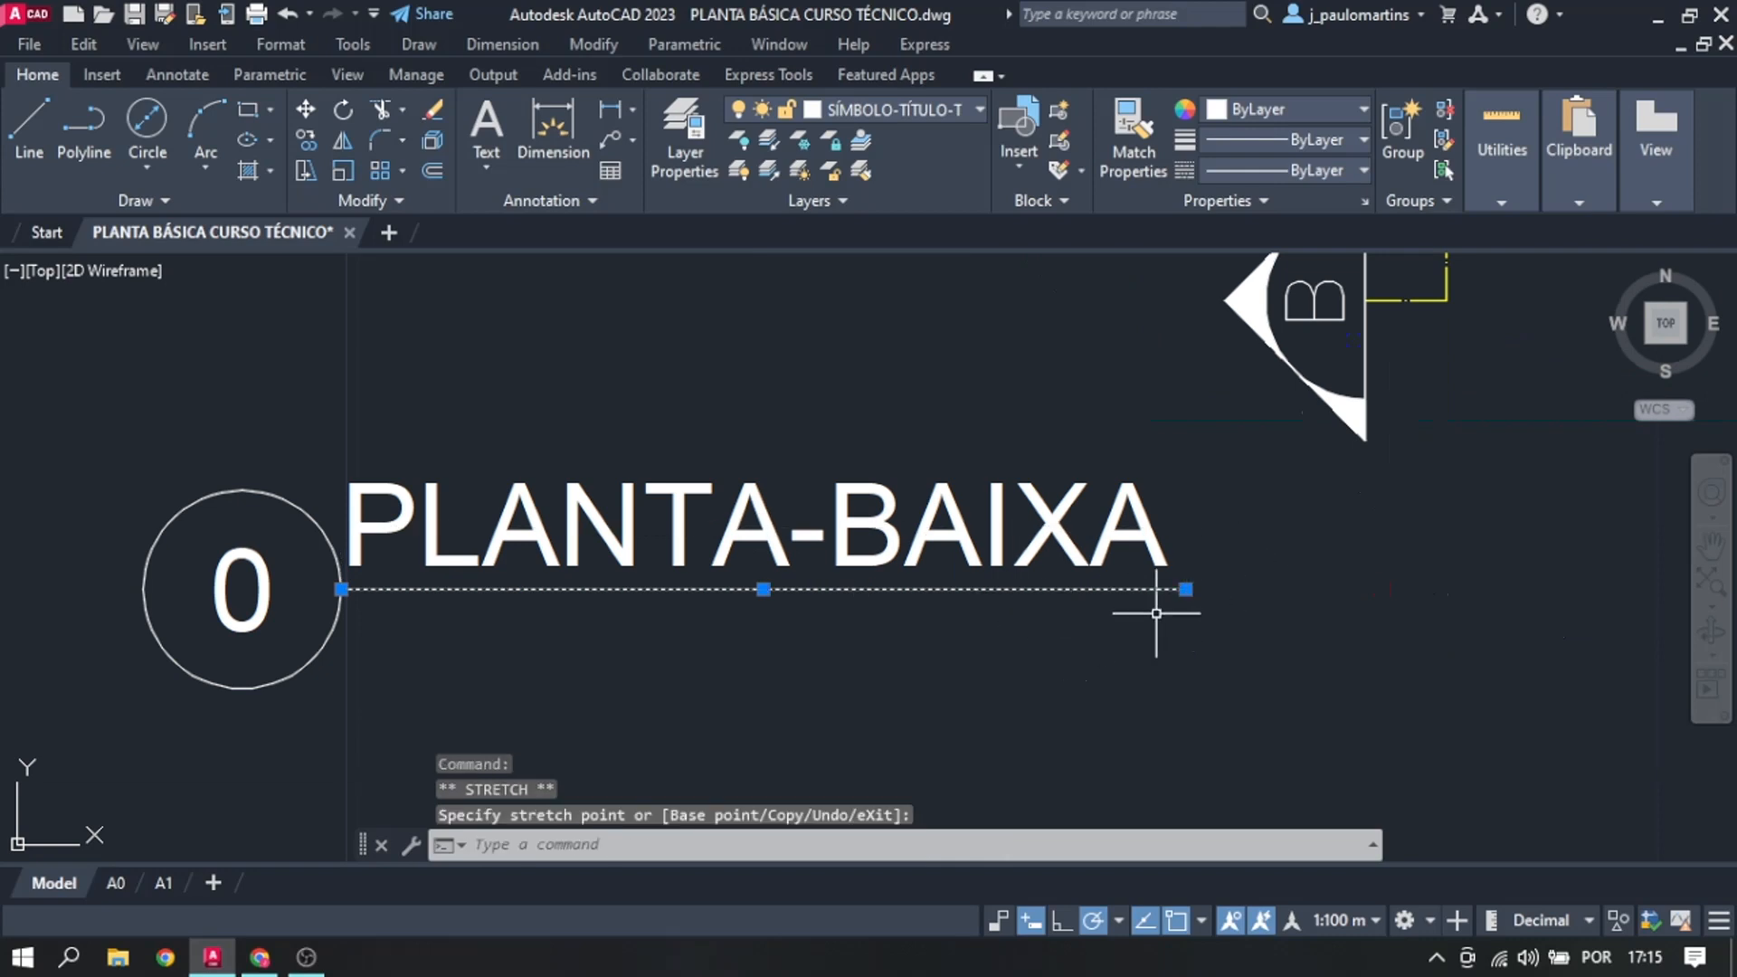
{"action": "key", "text": "Escape"}
{"action": "scroll", "coordinate": [1125, 621], "scroll_direction": "down", "scroll_amount": 2}
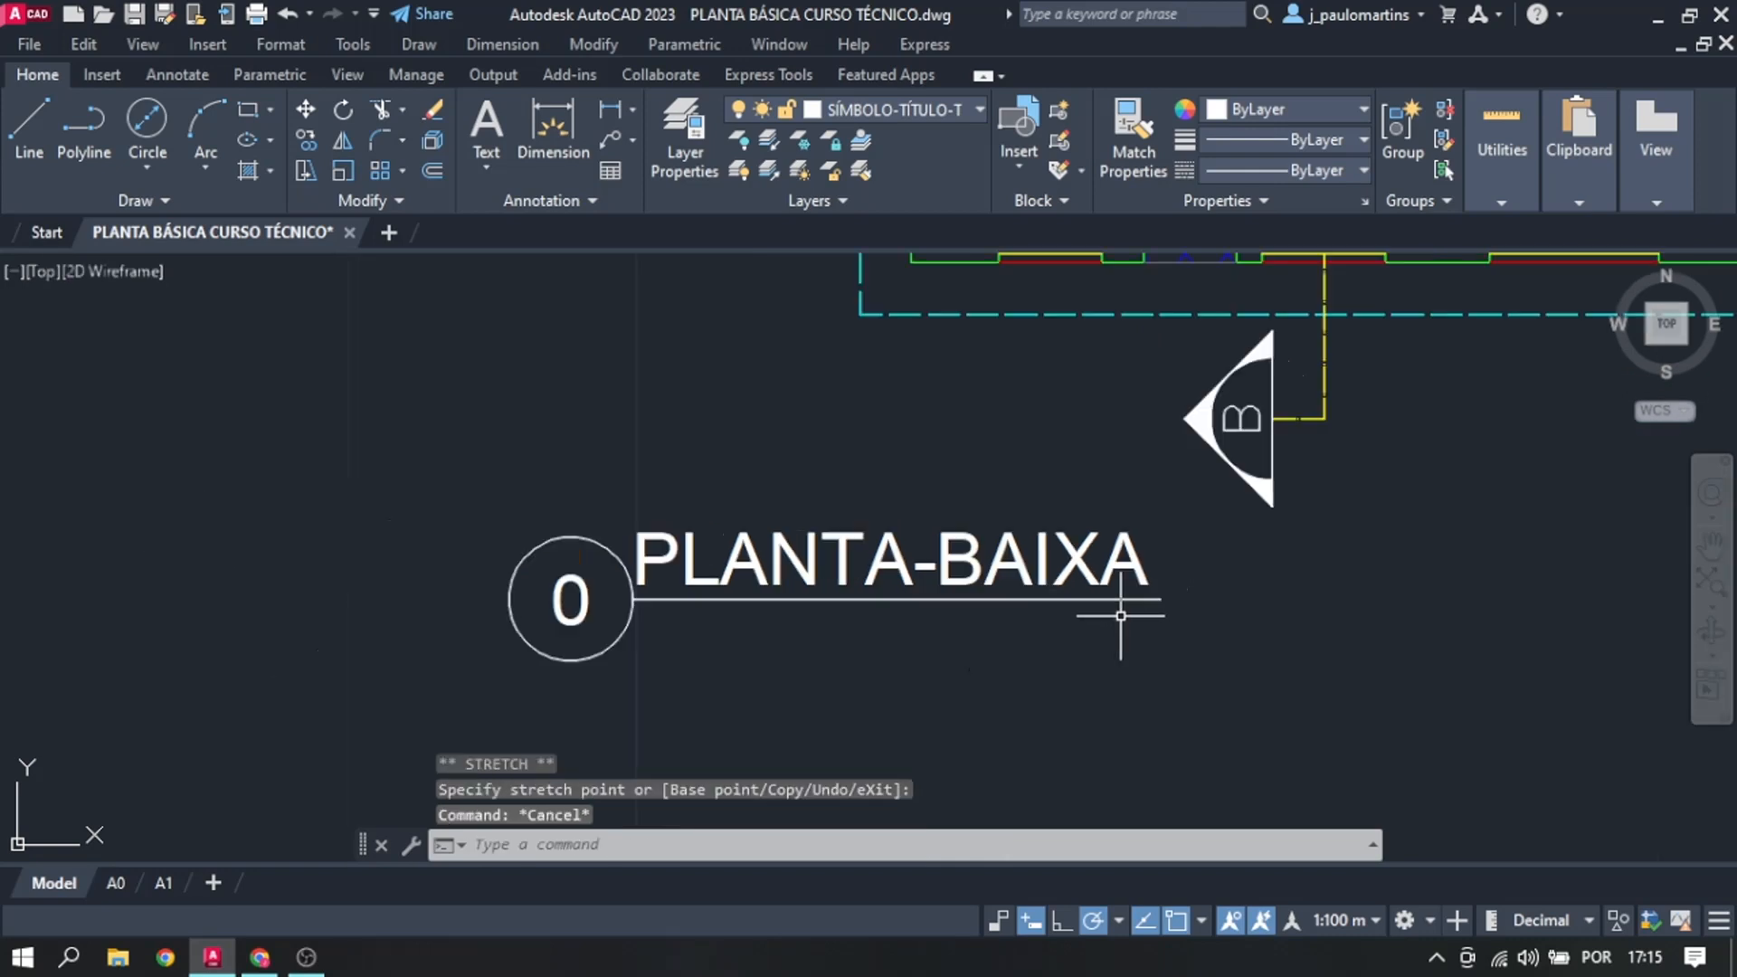
{"action": "scroll", "coordinate": [882, 568], "scroll_direction": "down", "scroll_amount": 2}
{"action": "scroll", "coordinate": [894, 568], "scroll_direction": "up", "scroll_amount": 2}
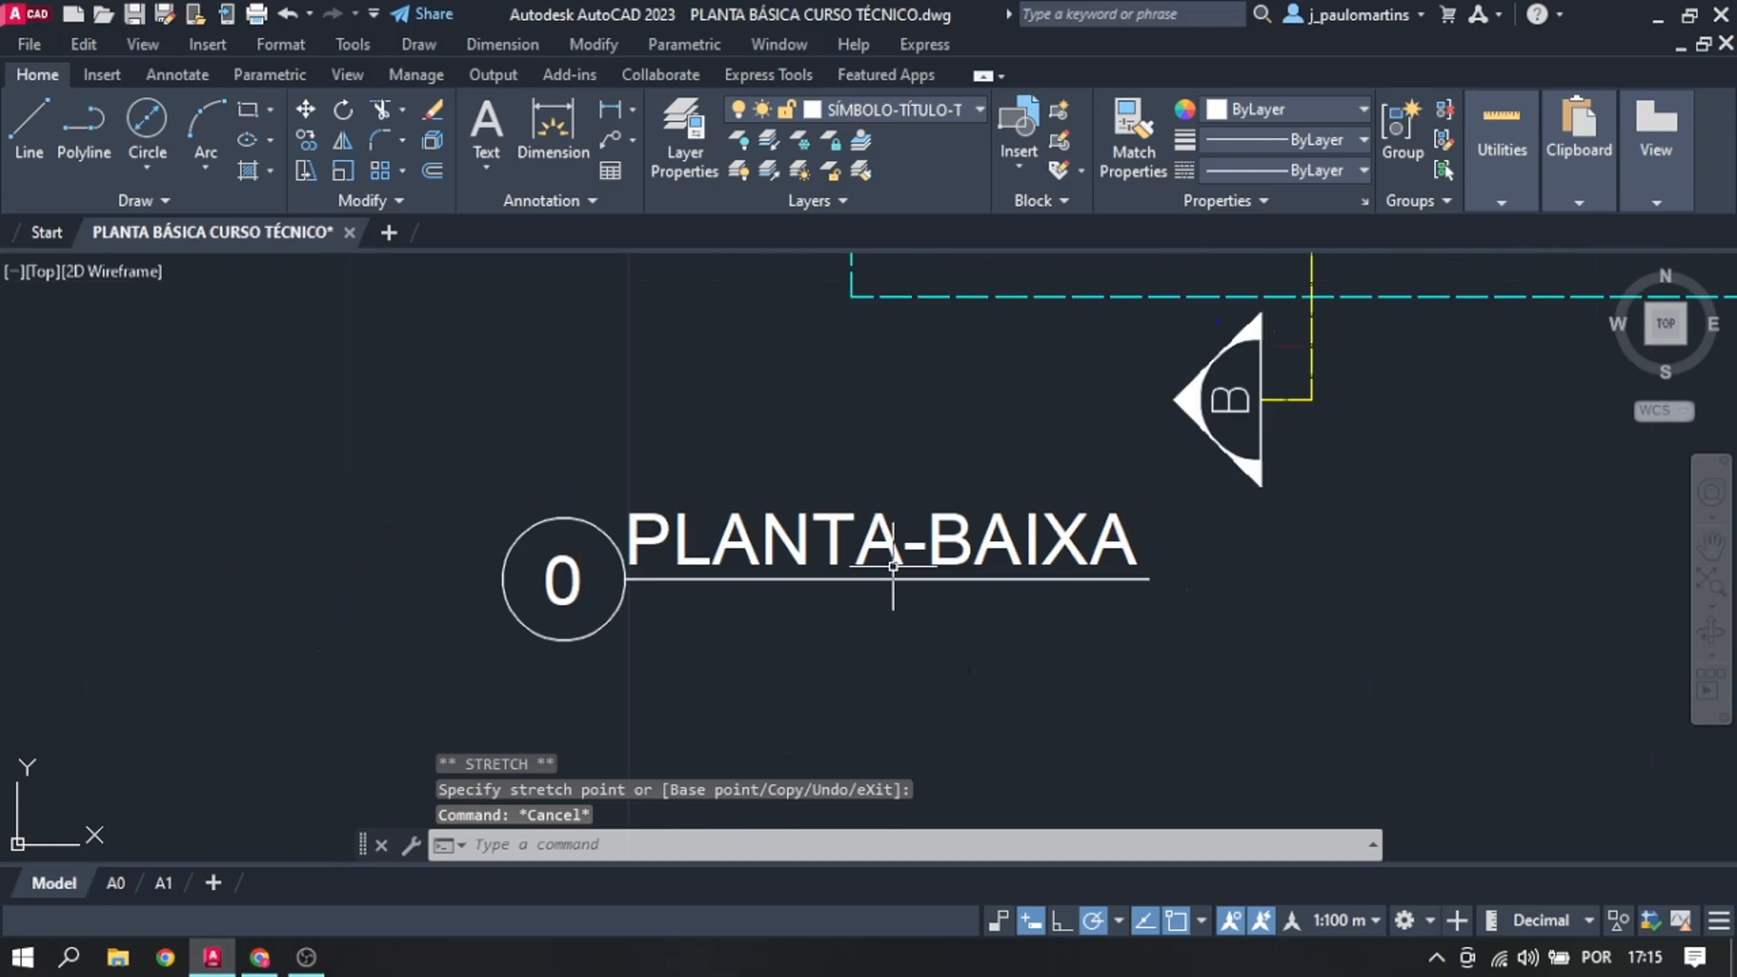
{"action": "scroll", "coordinate": [1146, 577], "scroll_direction": "down", "scroll_amount": 2}
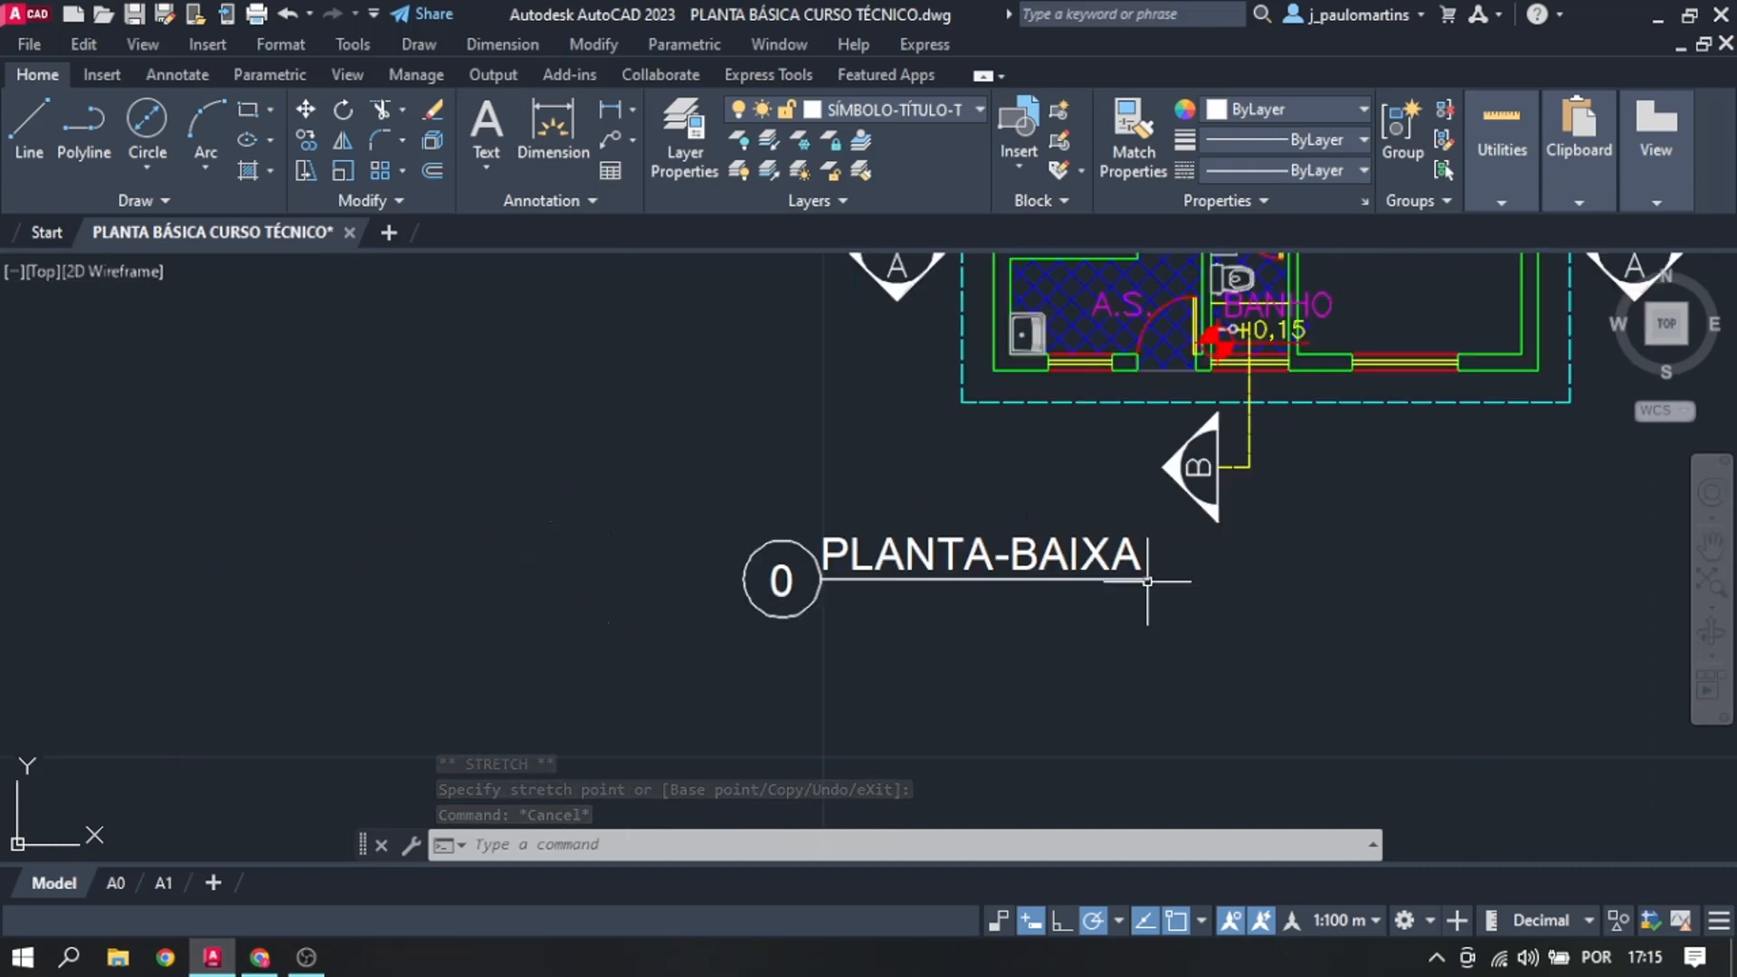
{"action": "scroll", "coordinate": [1163, 582], "scroll_direction": "up", "scroll_amount": 2}
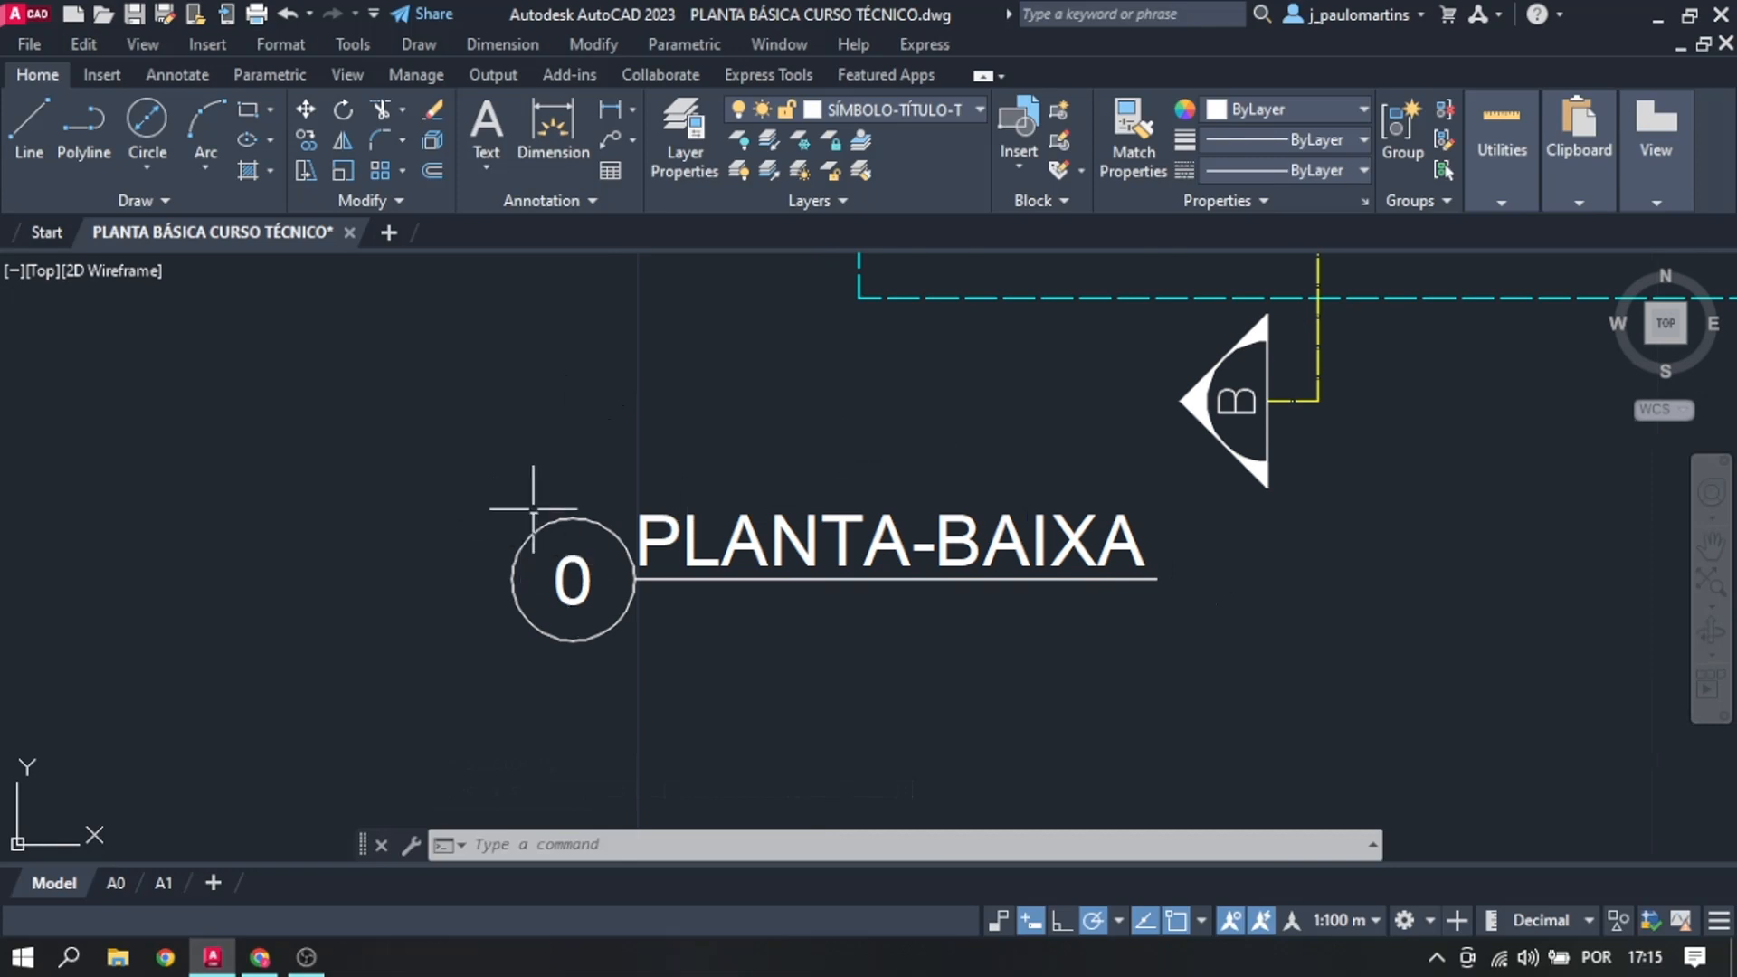
{"action": "scroll", "coordinate": [592, 534], "scroll_direction": "down", "scroll_amount": 2}
{"action": "scroll", "coordinate": [592, 534], "scroll_direction": "up", "scroll_amount": 2}
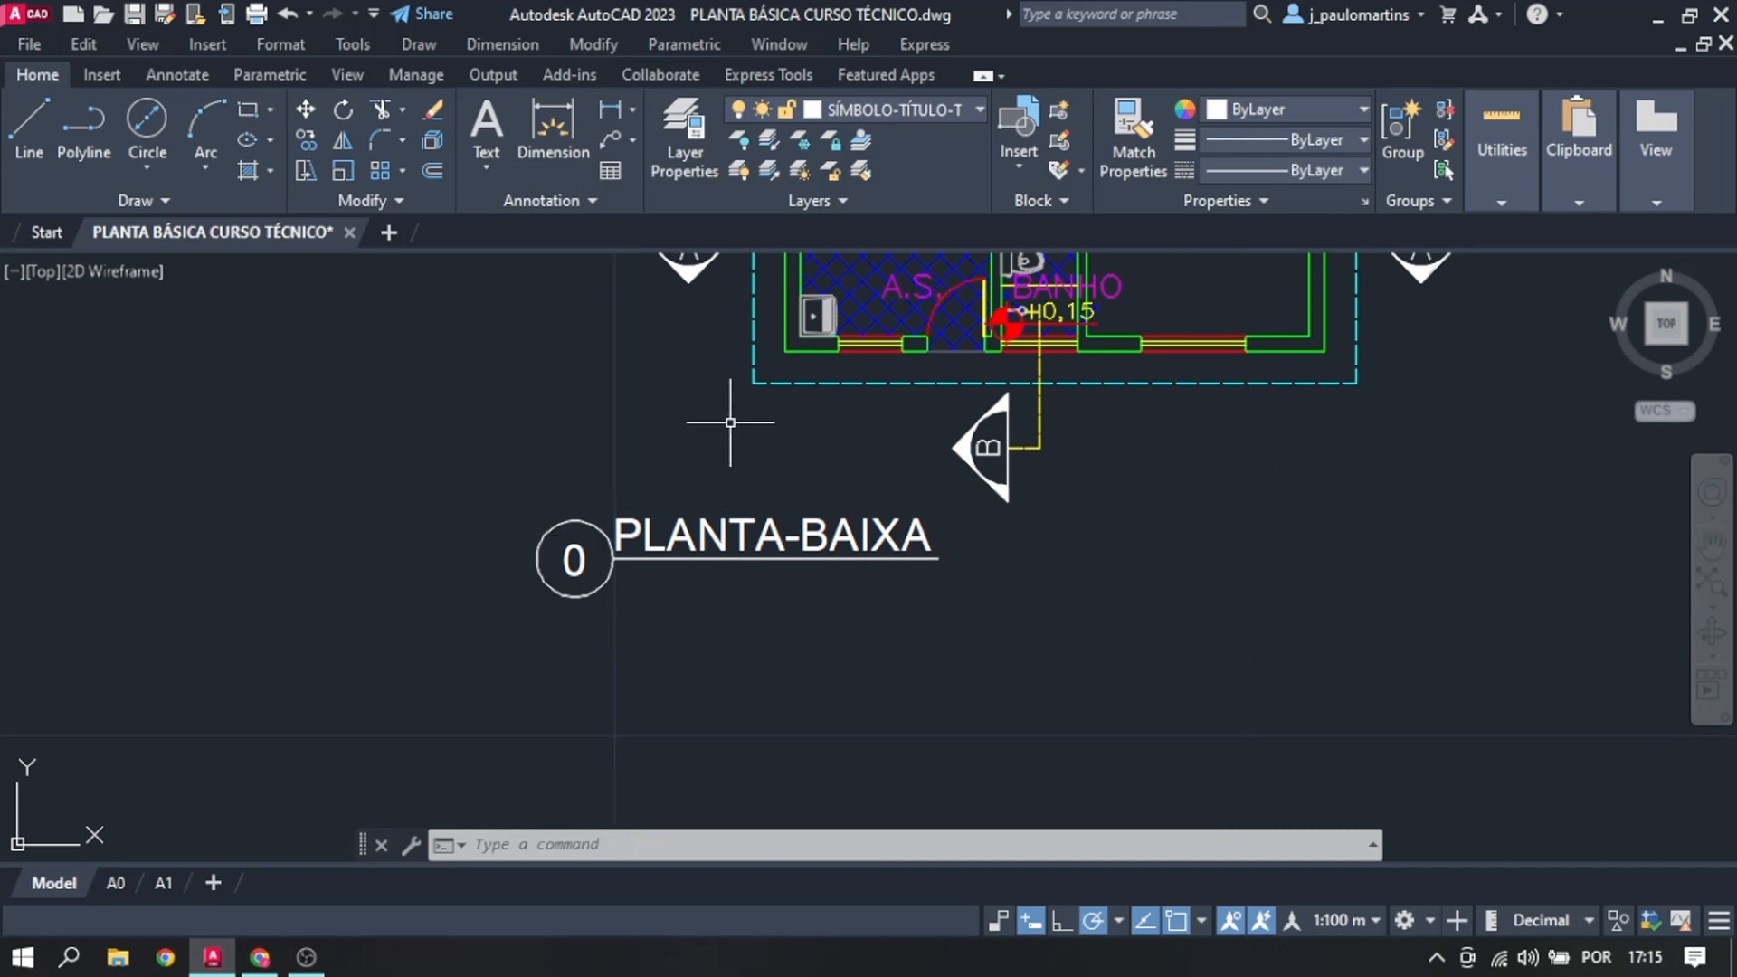
Step: Start a block named SÍMBOLO-TÍTULO-DESENHO from the whole title symbol, with its base point where the line meets the circle
{"action": "left_click", "coordinate": [487, 489]}
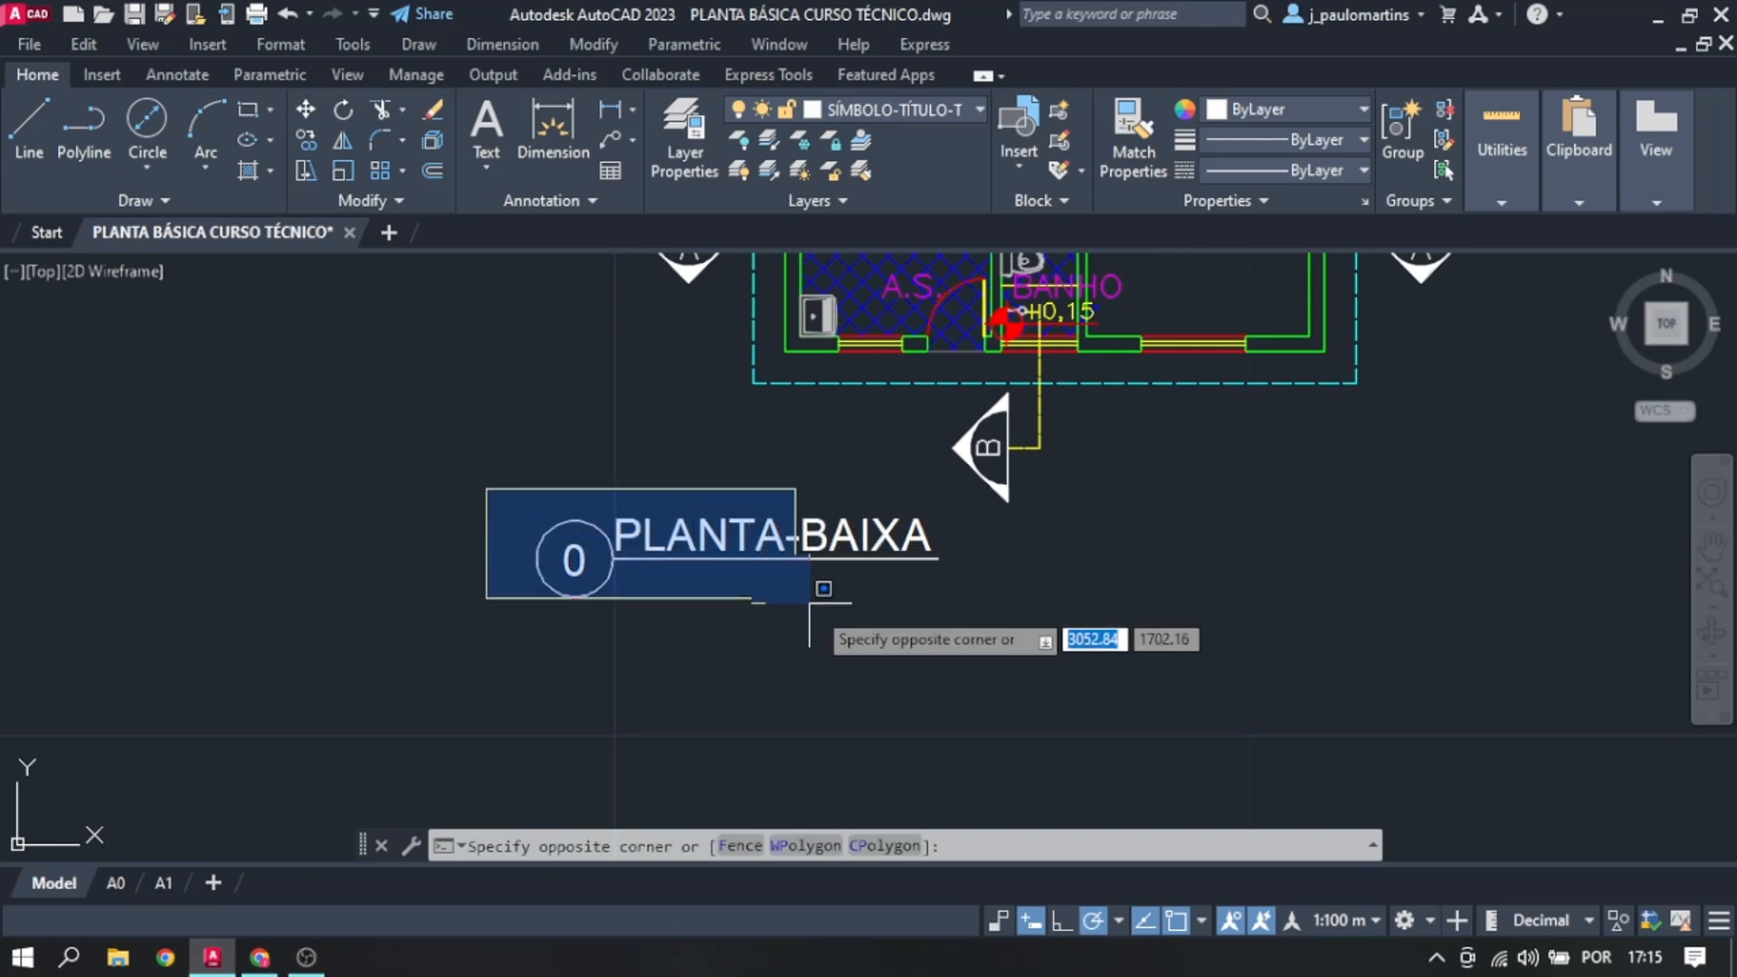
{"action": "left_click", "coordinate": [948, 621]}
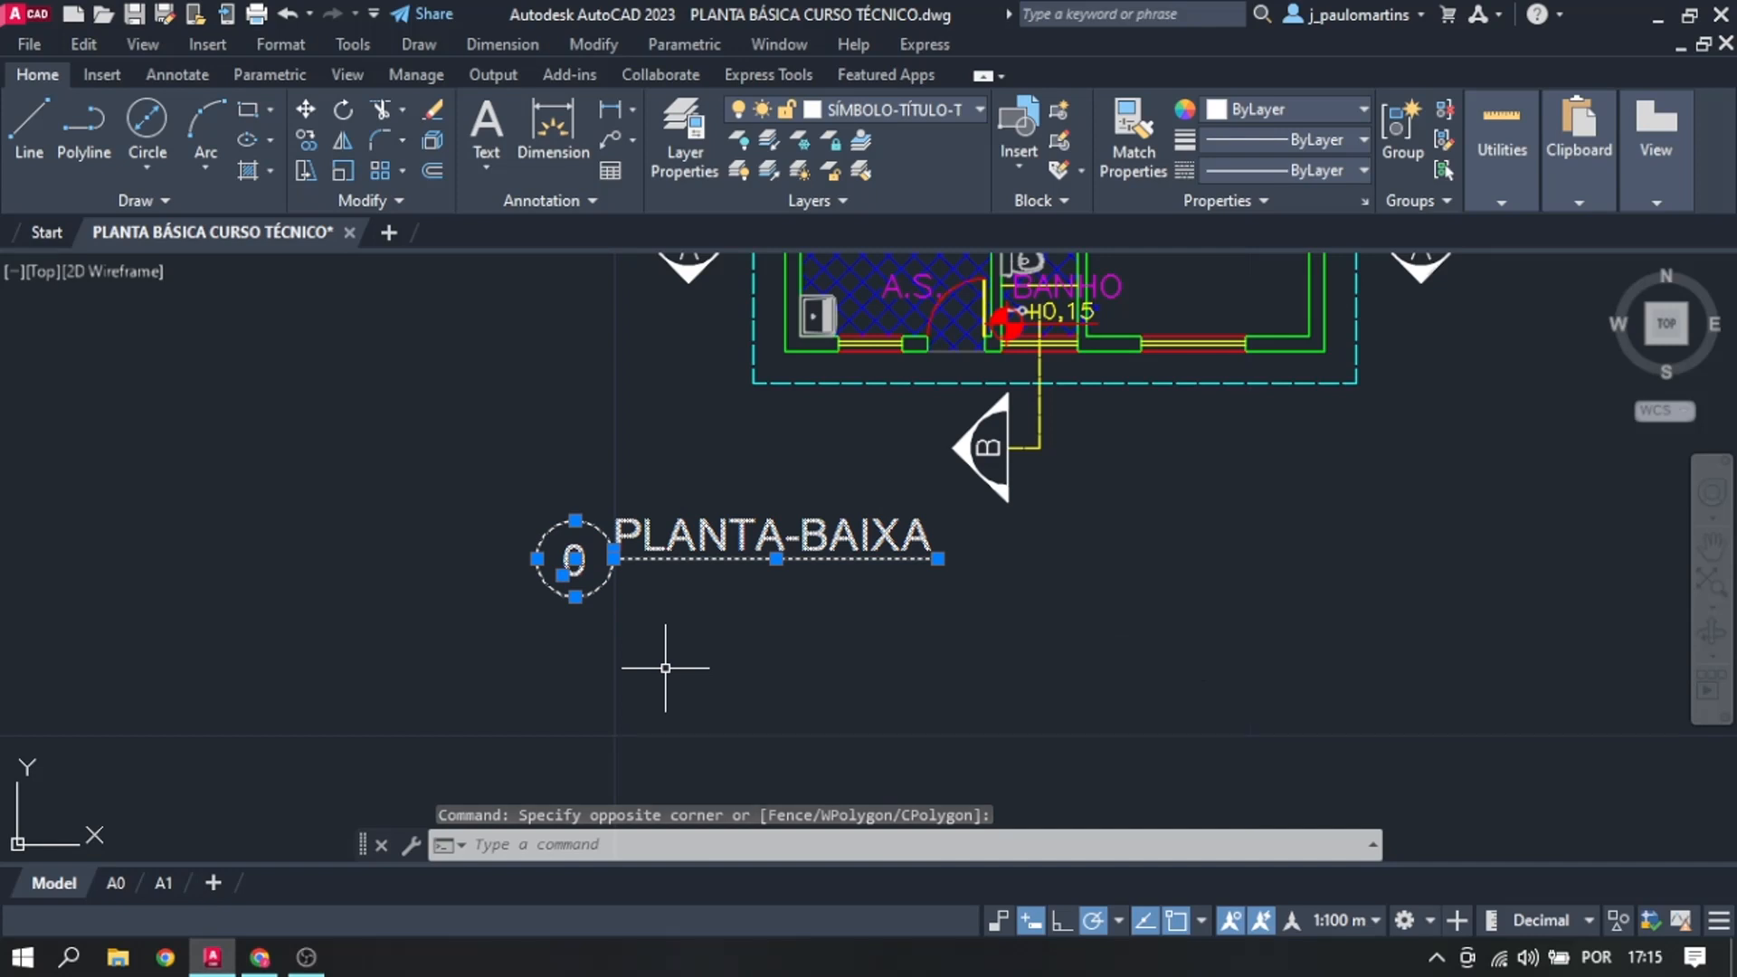
{"action": "type", "text": "B"}
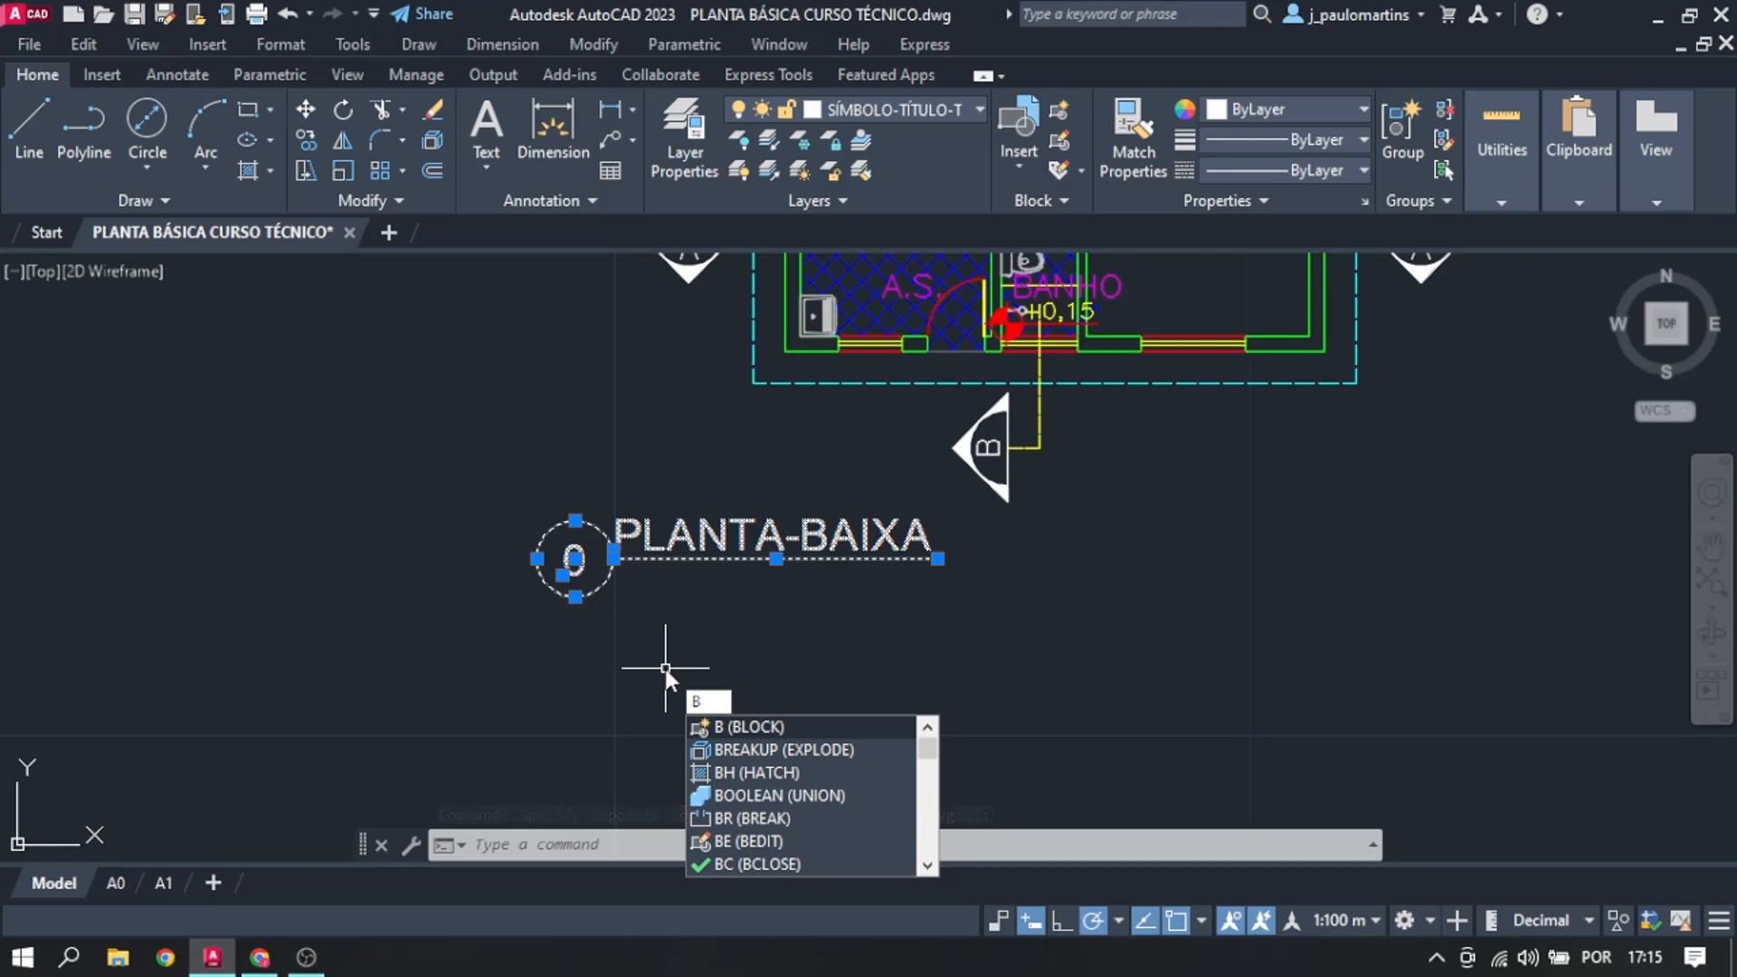
{"action": "key", "text": "Return"}
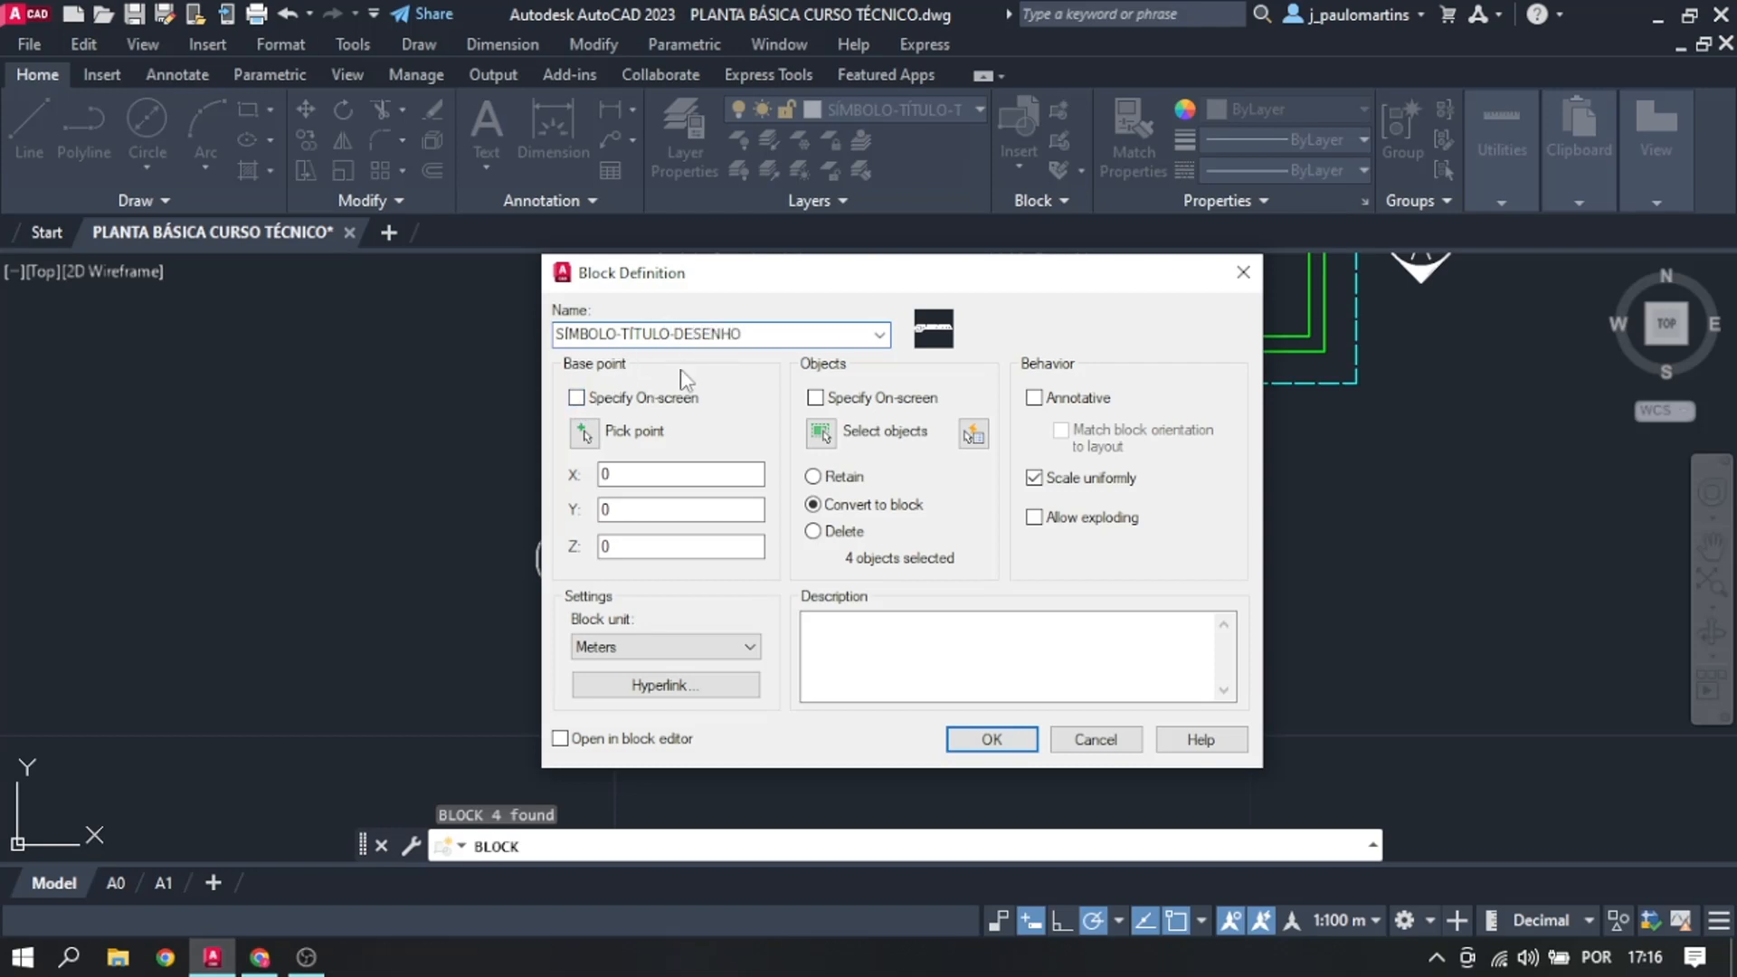
{"action": "left_click", "coordinate": [583, 434]}
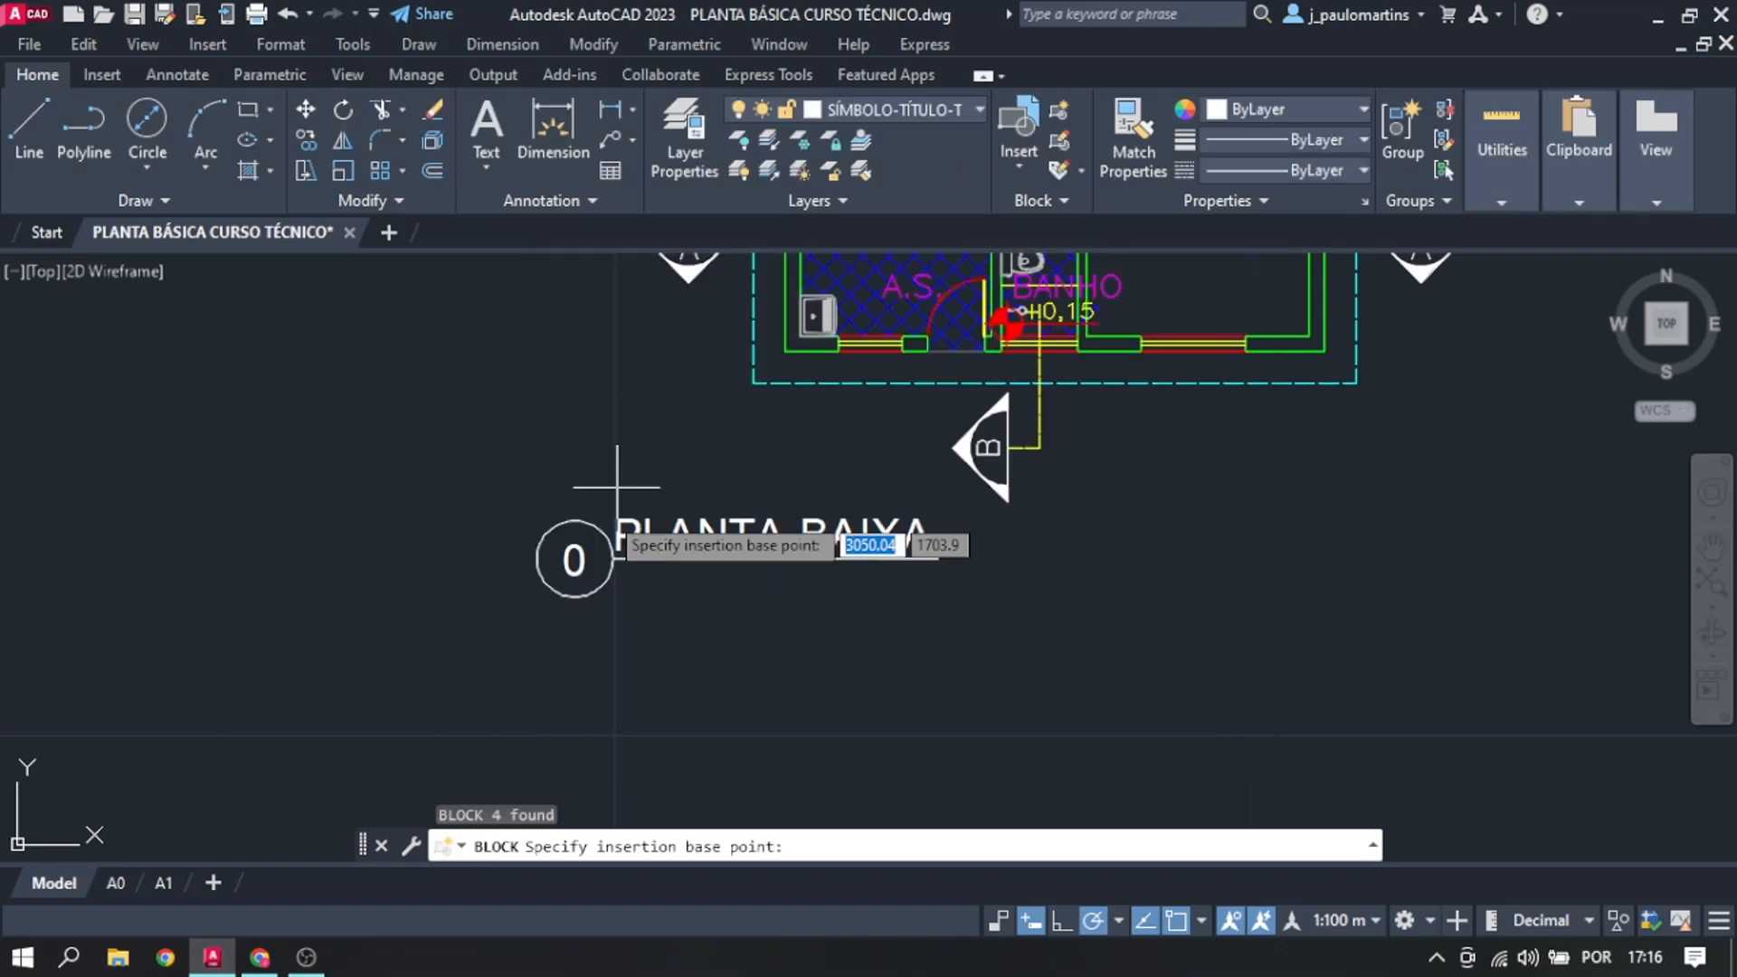
{"action": "left_click", "coordinate": [614, 559]}
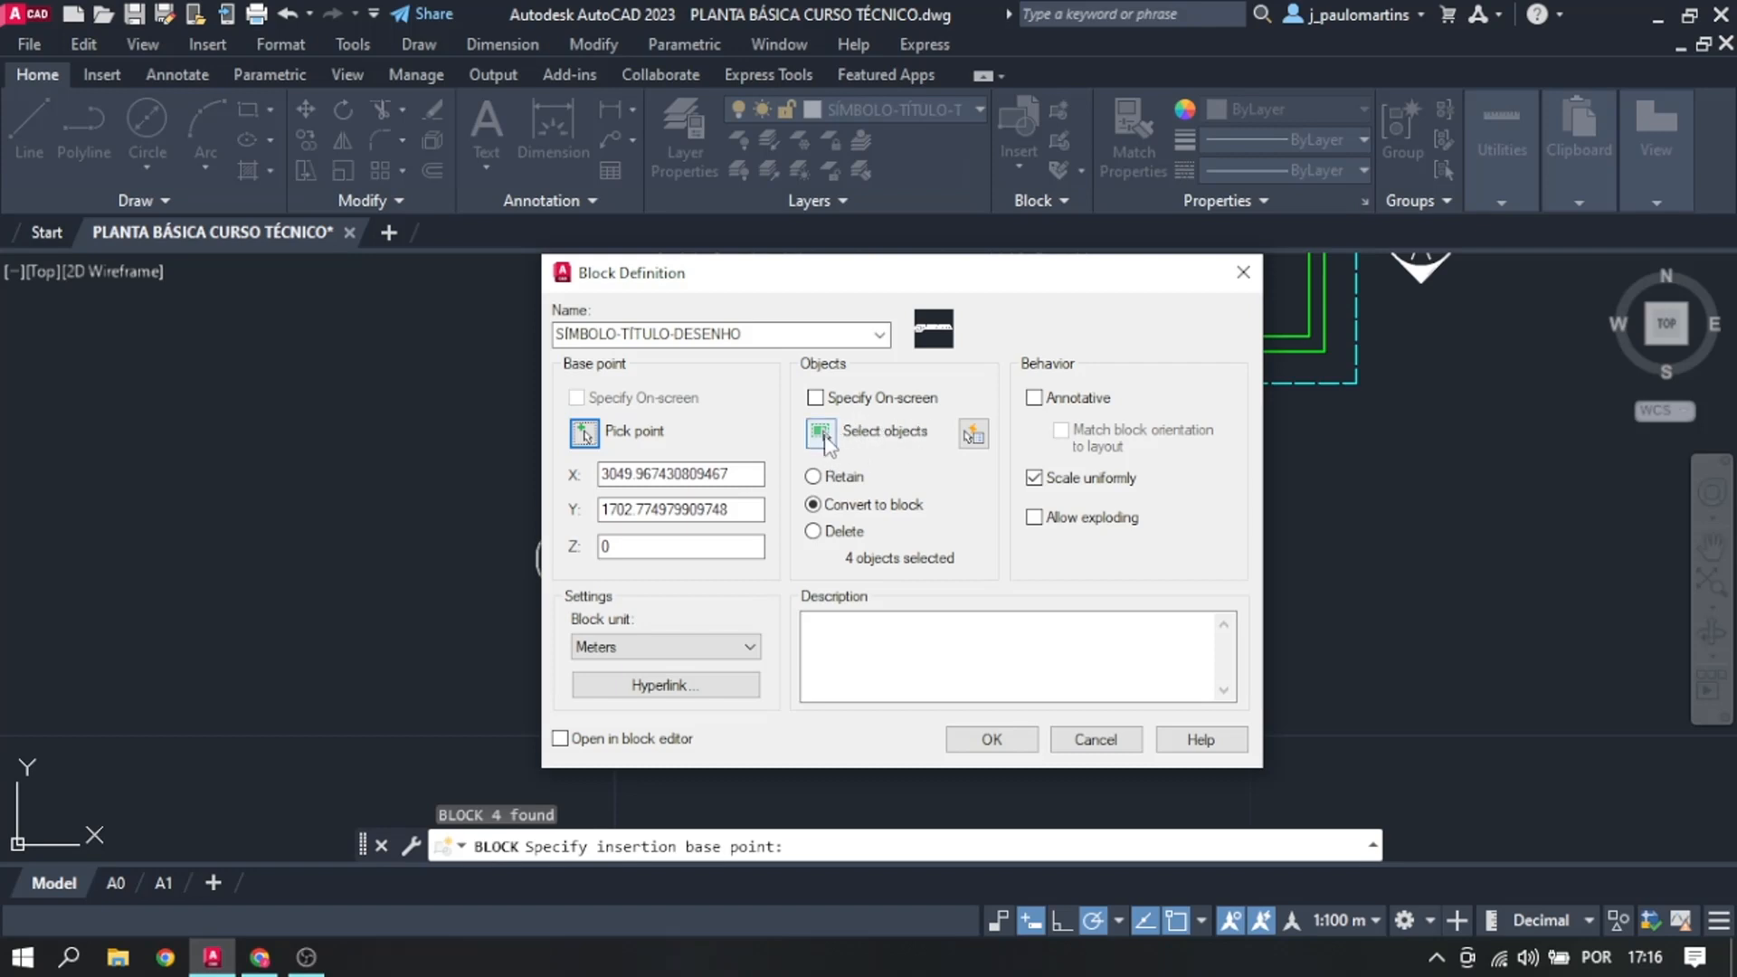
Step: Reselect the circle, line, number and PLANTA-BAIXA text as the objects of the block being defined
{"action": "left_click", "coordinate": [825, 434]}
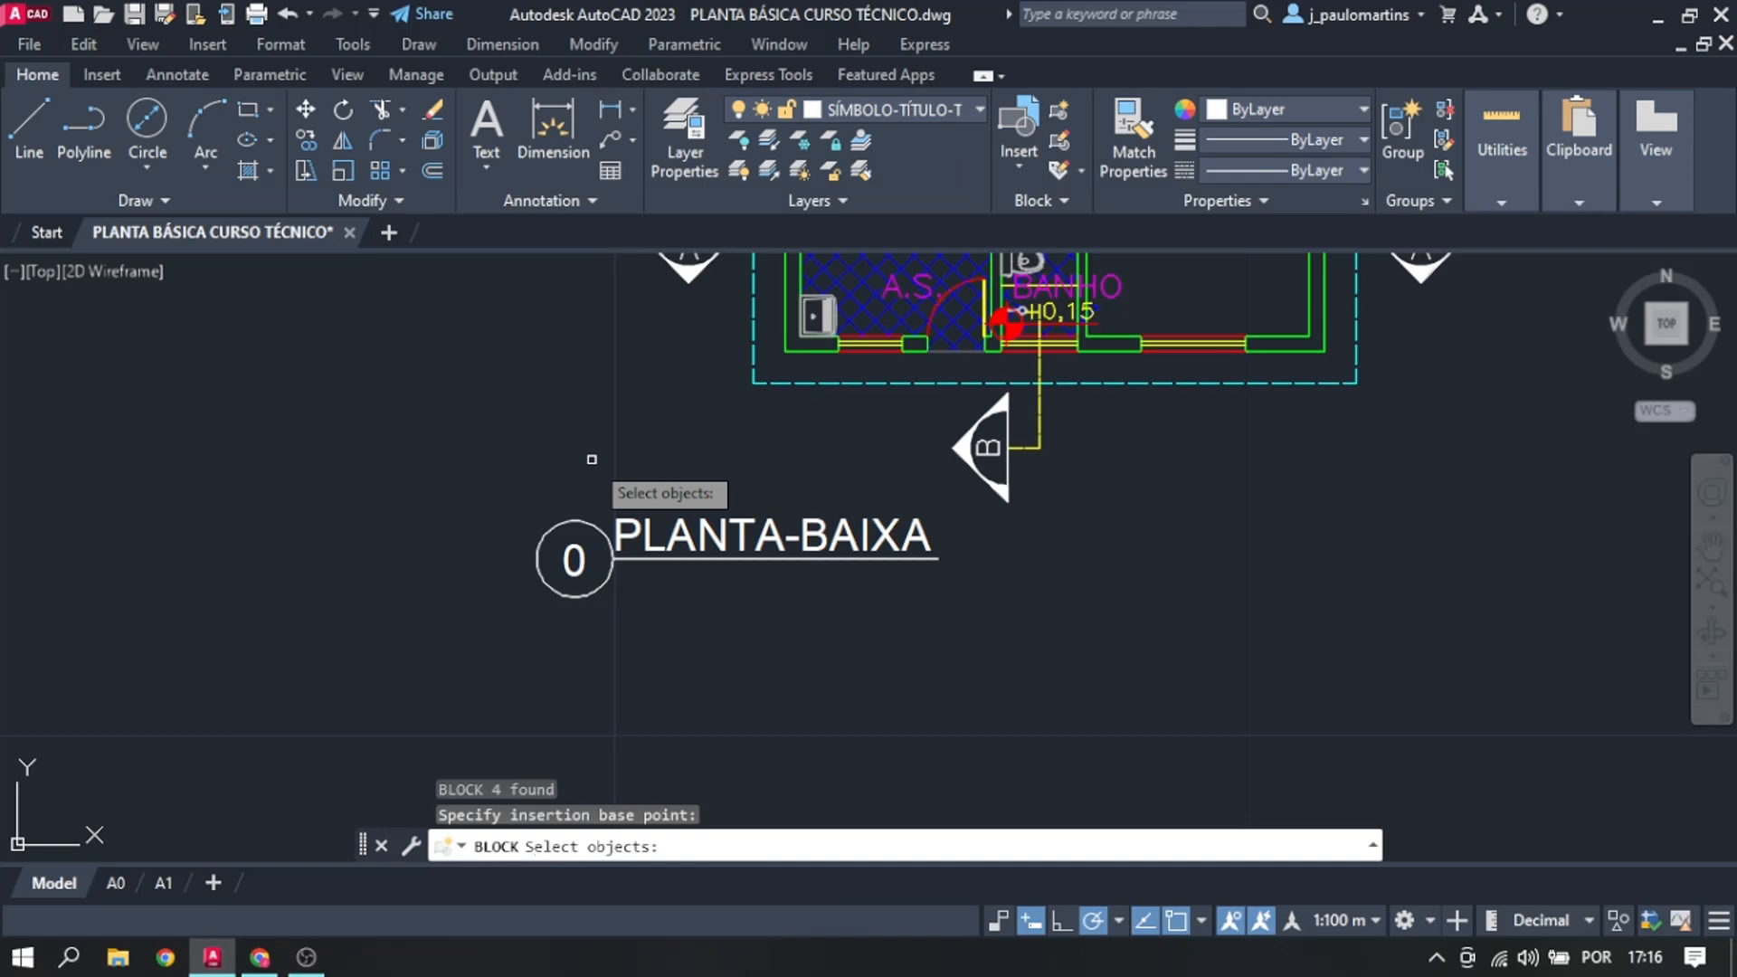
{"action": "left_click", "coordinate": [487, 488]}
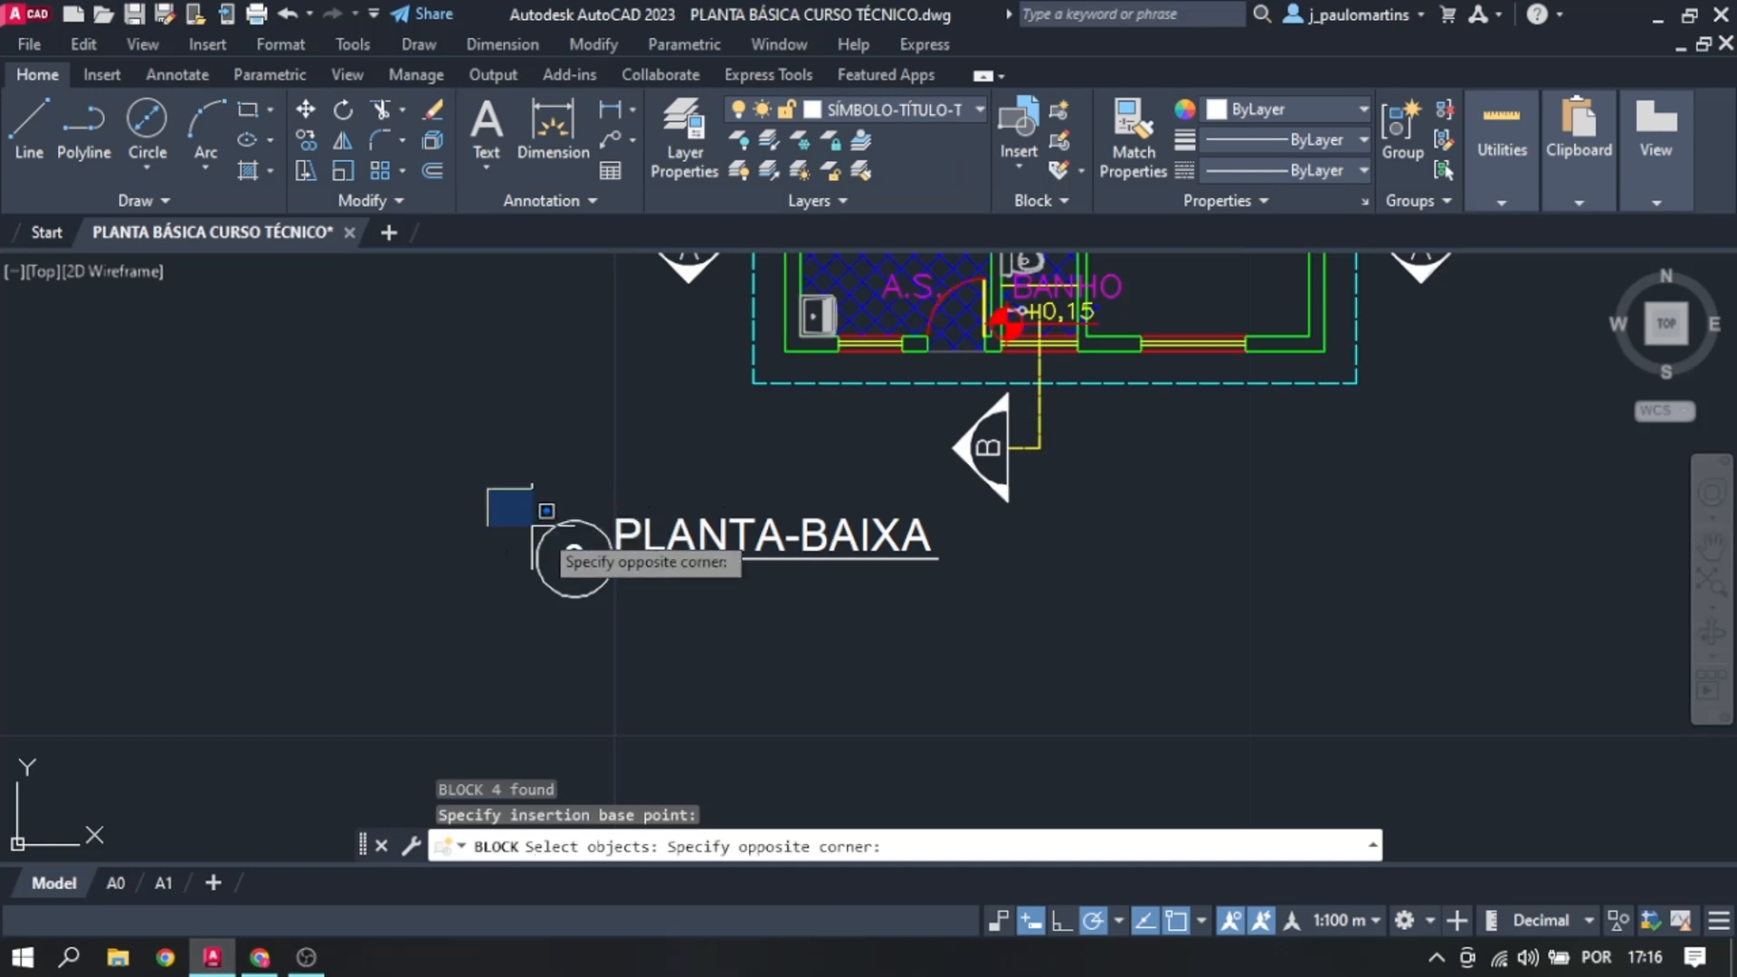
{"action": "left_click", "coordinate": [958, 655]}
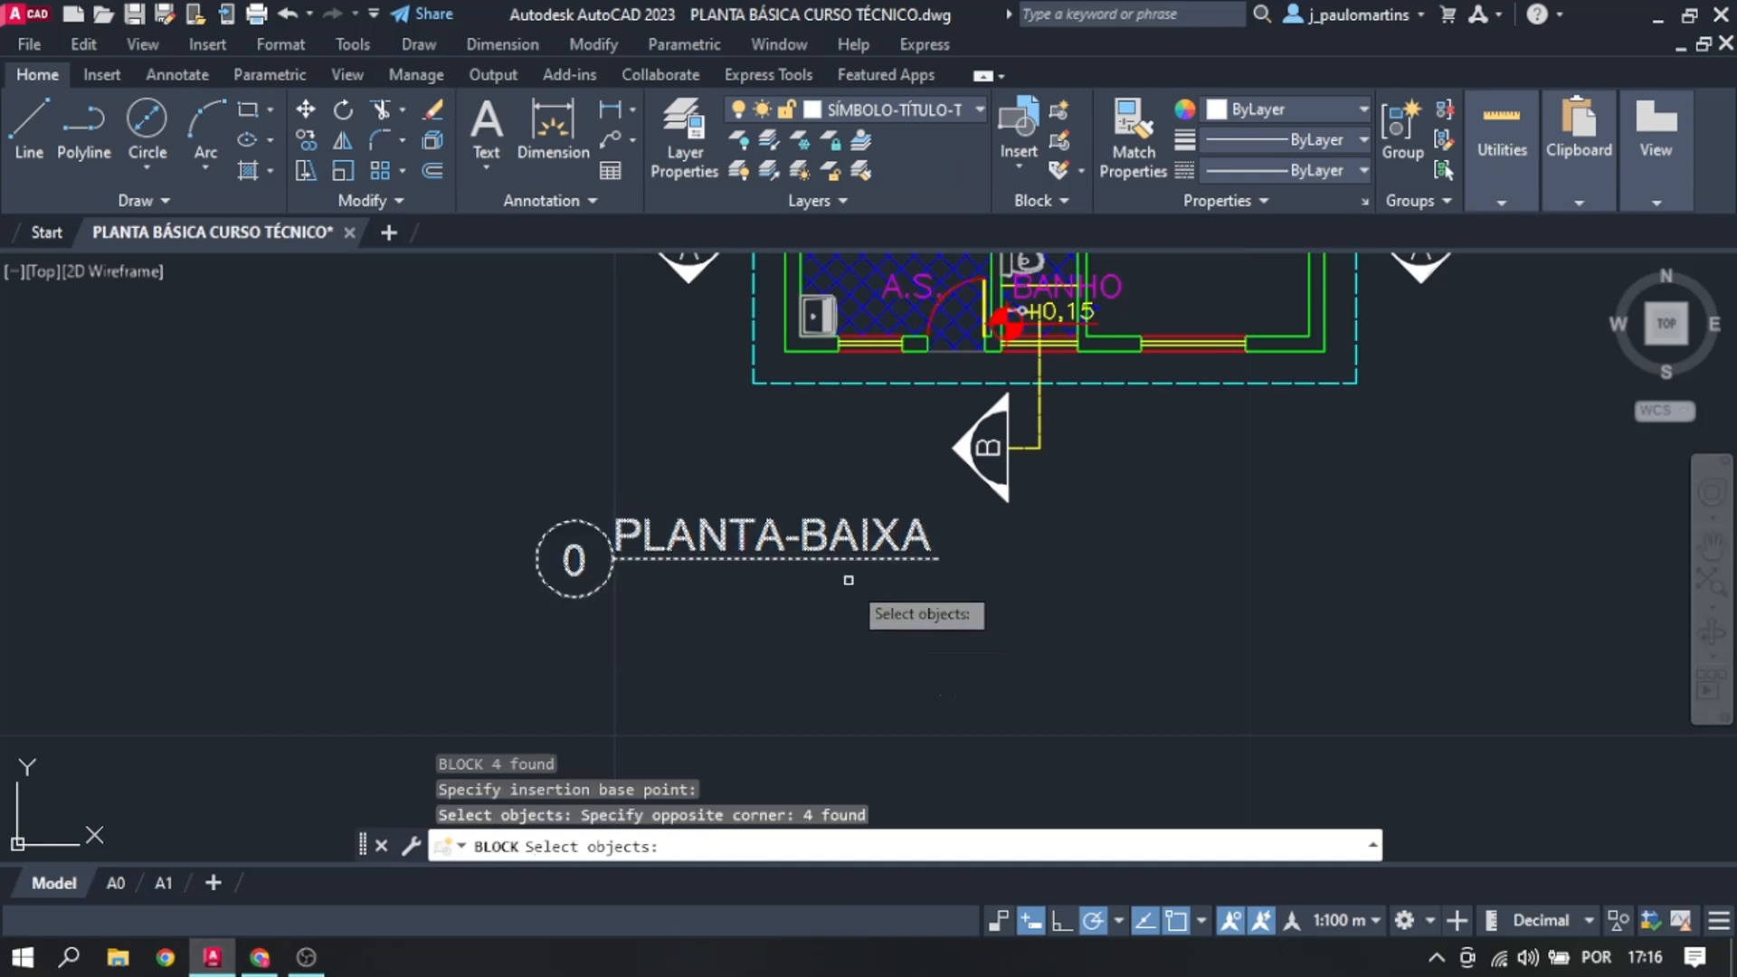
{"action": "key", "text": "Return"}
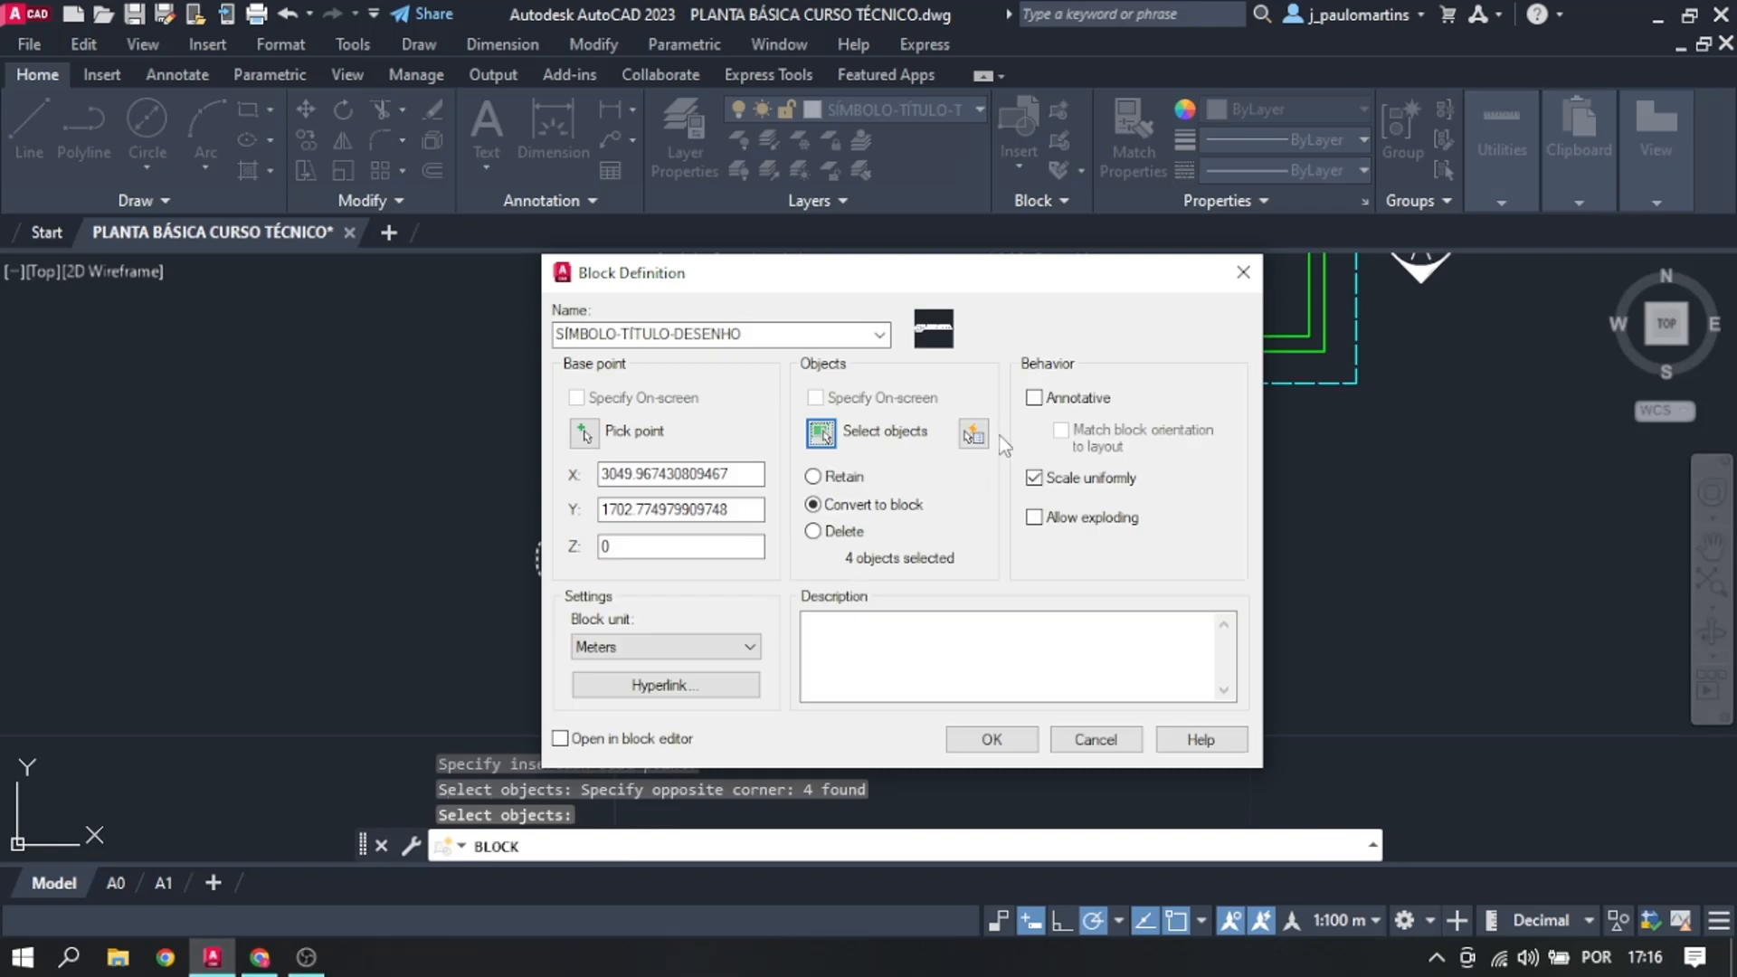
Step: Make the SÍMBOLO-TÍTULO-DESENHO block annotative and create it, accepting the default attribute values
{"action": "left_click", "coordinate": [1035, 399]}
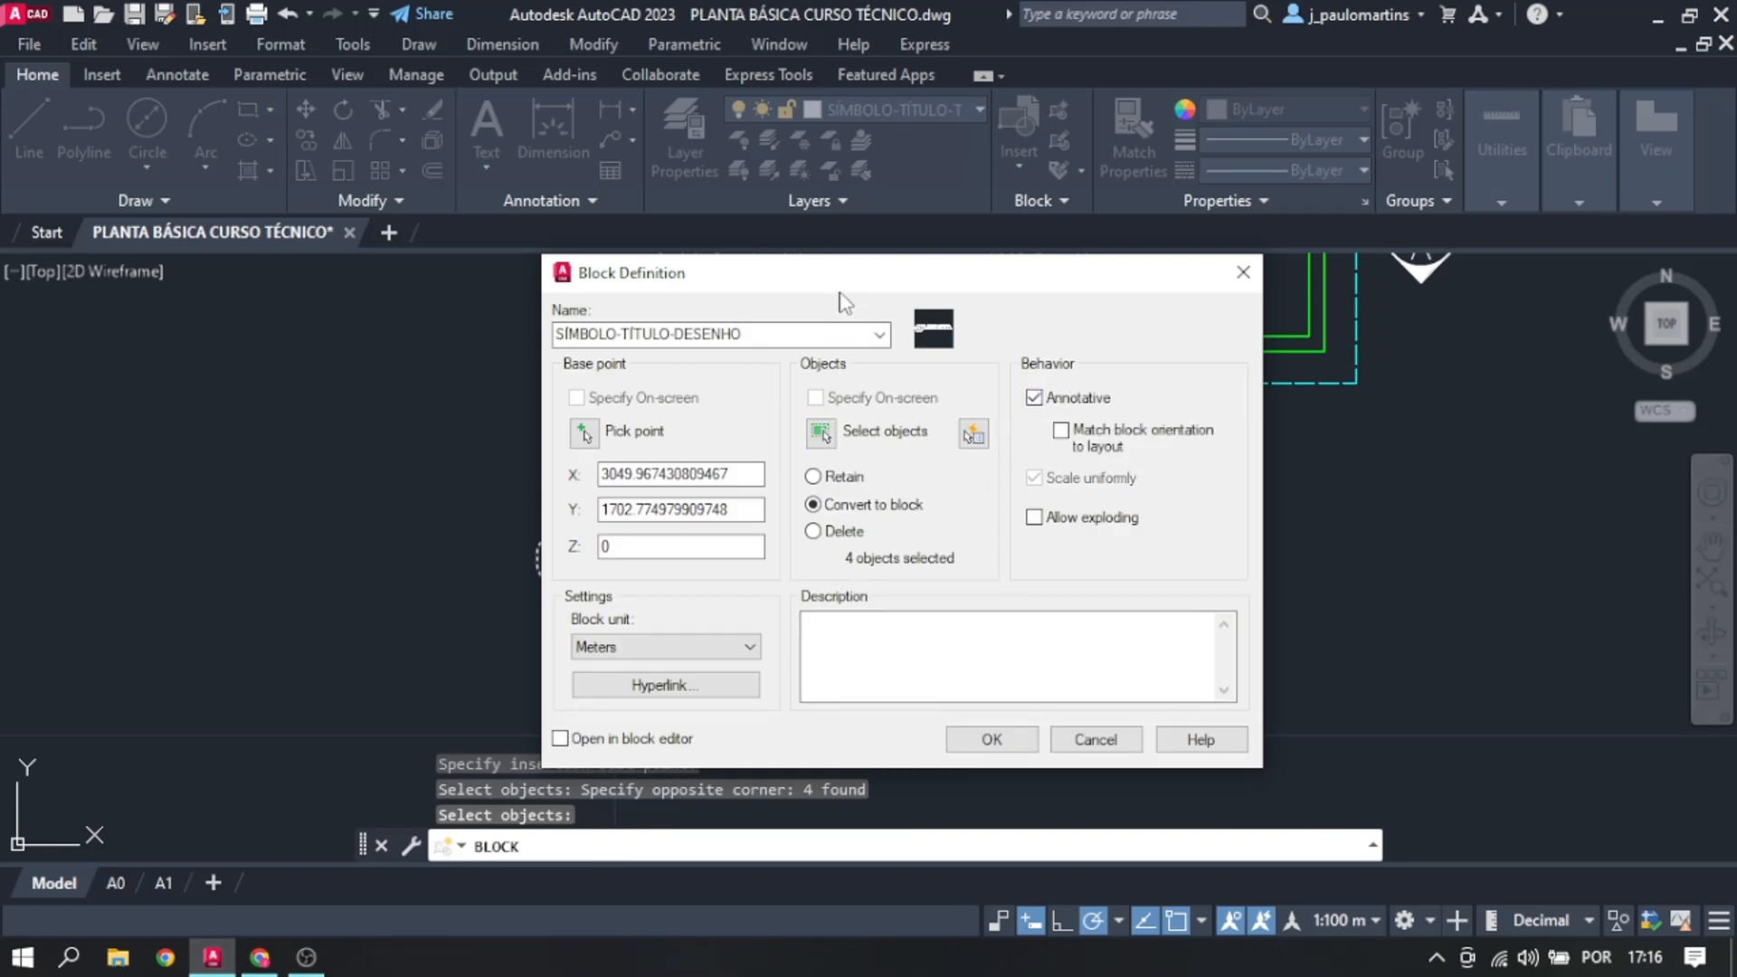
{"action": "left_click_drag", "start_coordinate": [840, 291], "coordinate": [1155, 241]}
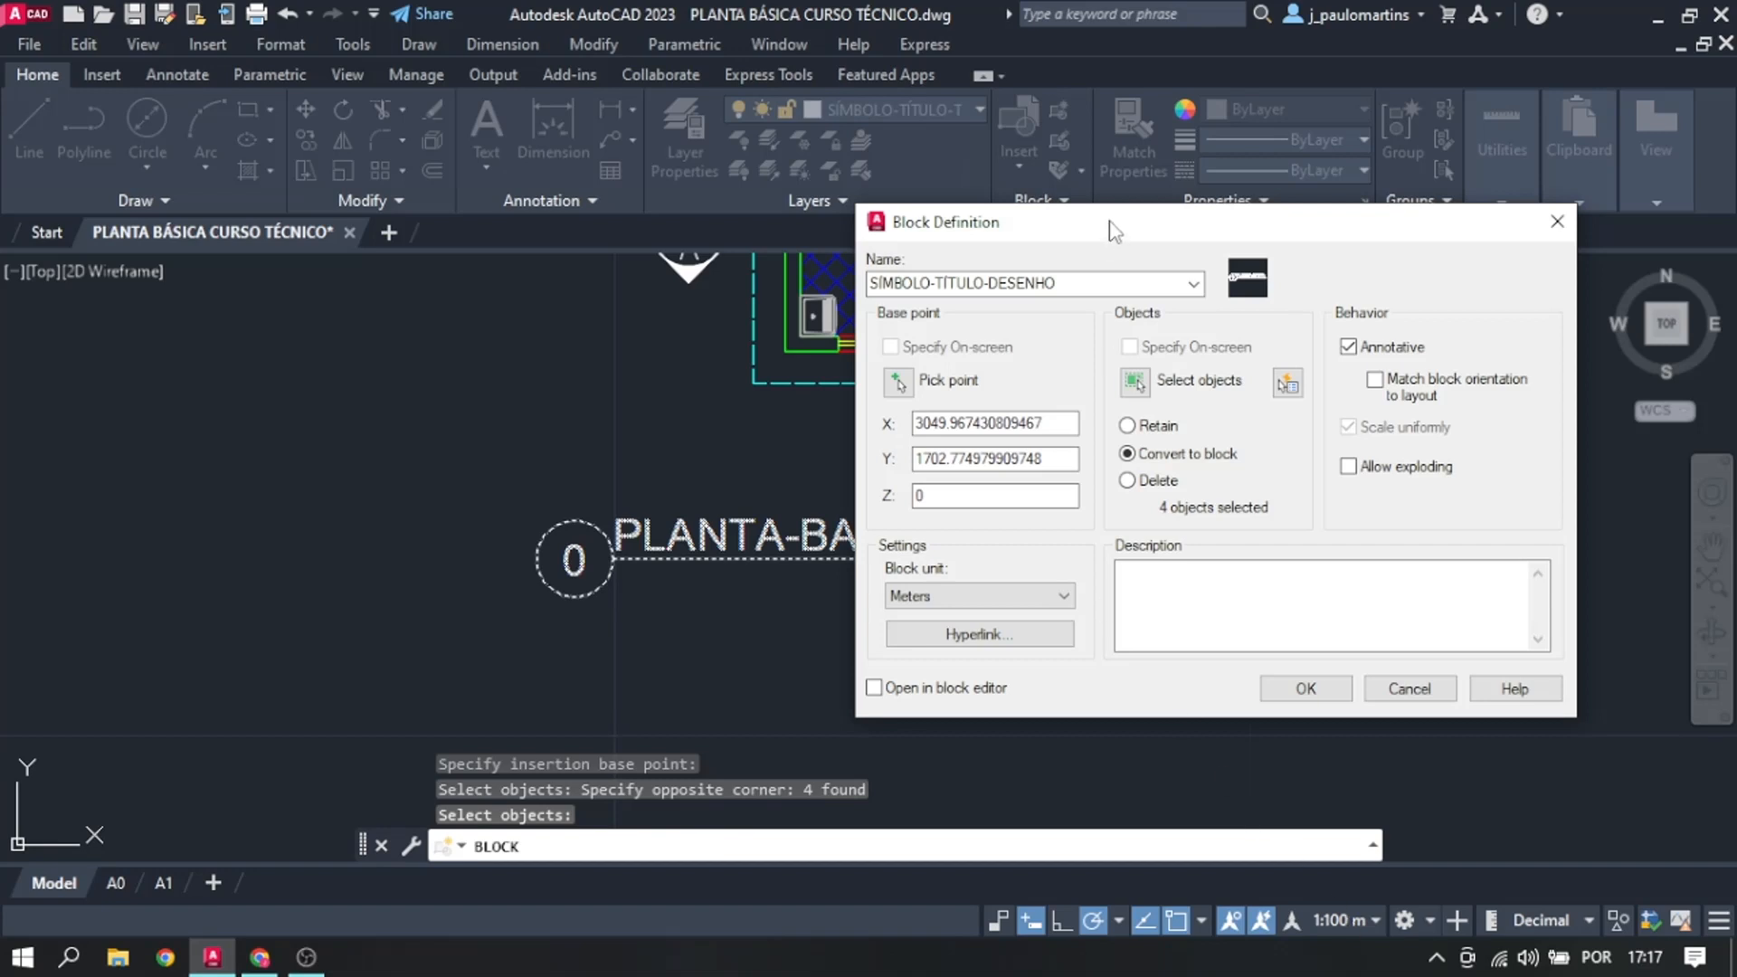
{"action": "left_click_drag", "start_coordinate": [1114, 231], "coordinate": [708, 269]}
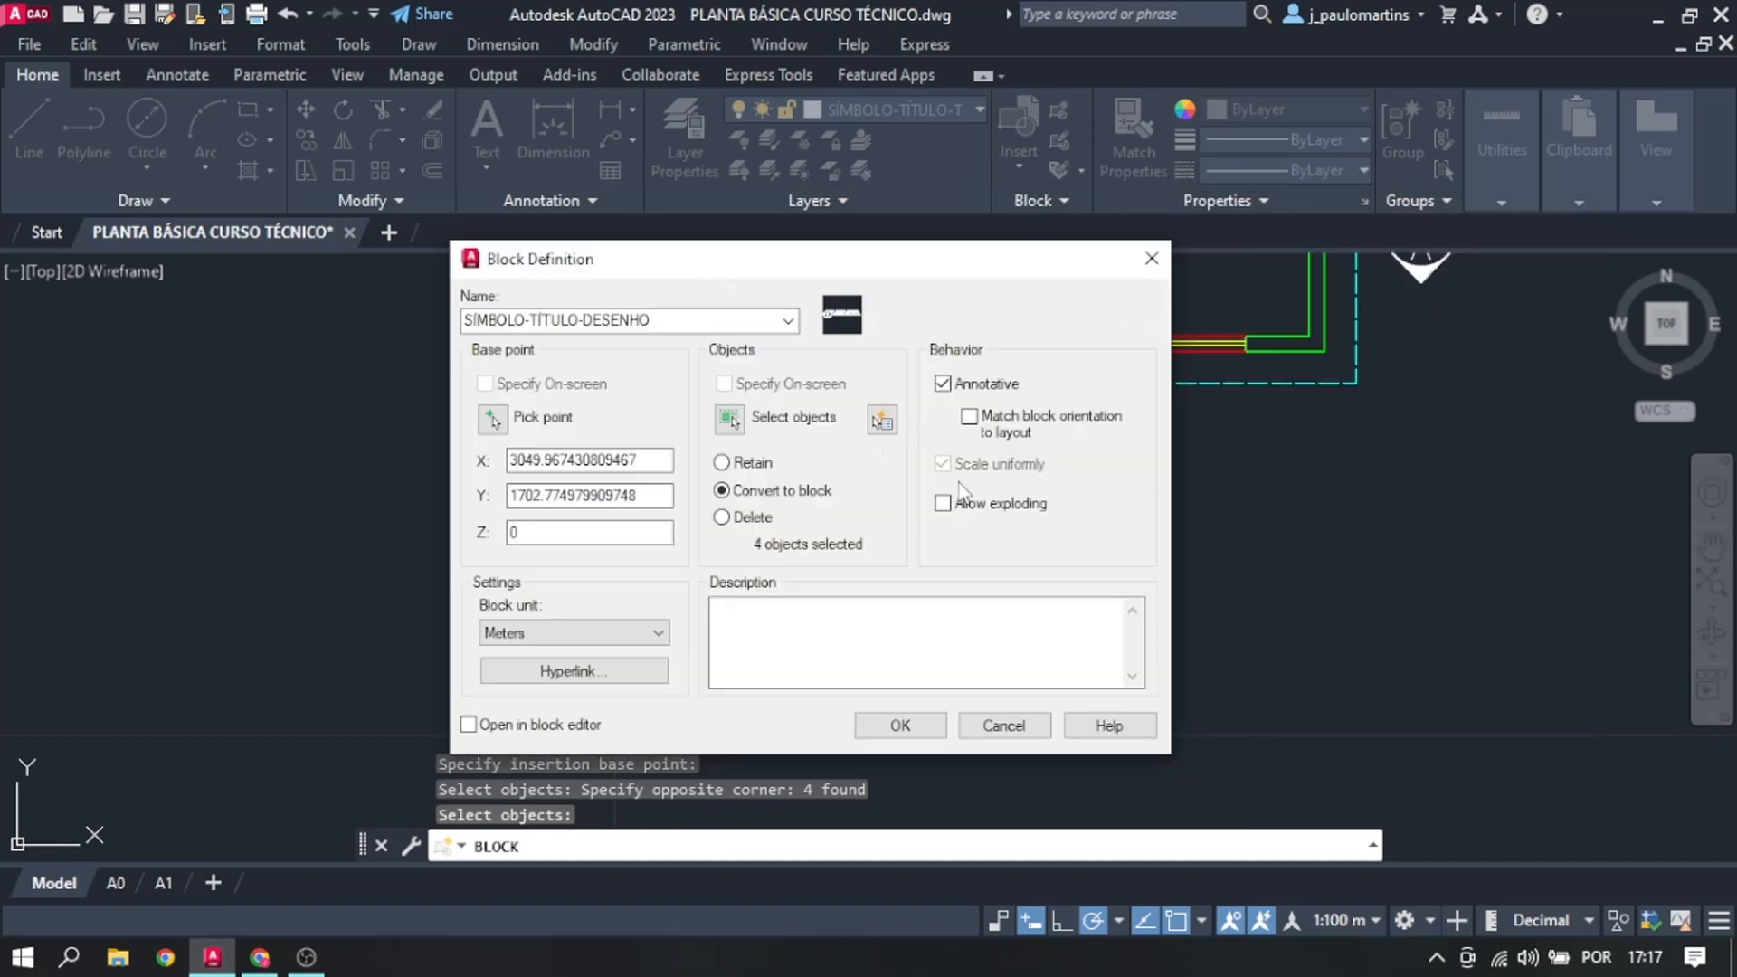
{"action": "left_click", "coordinate": [919, 724]}
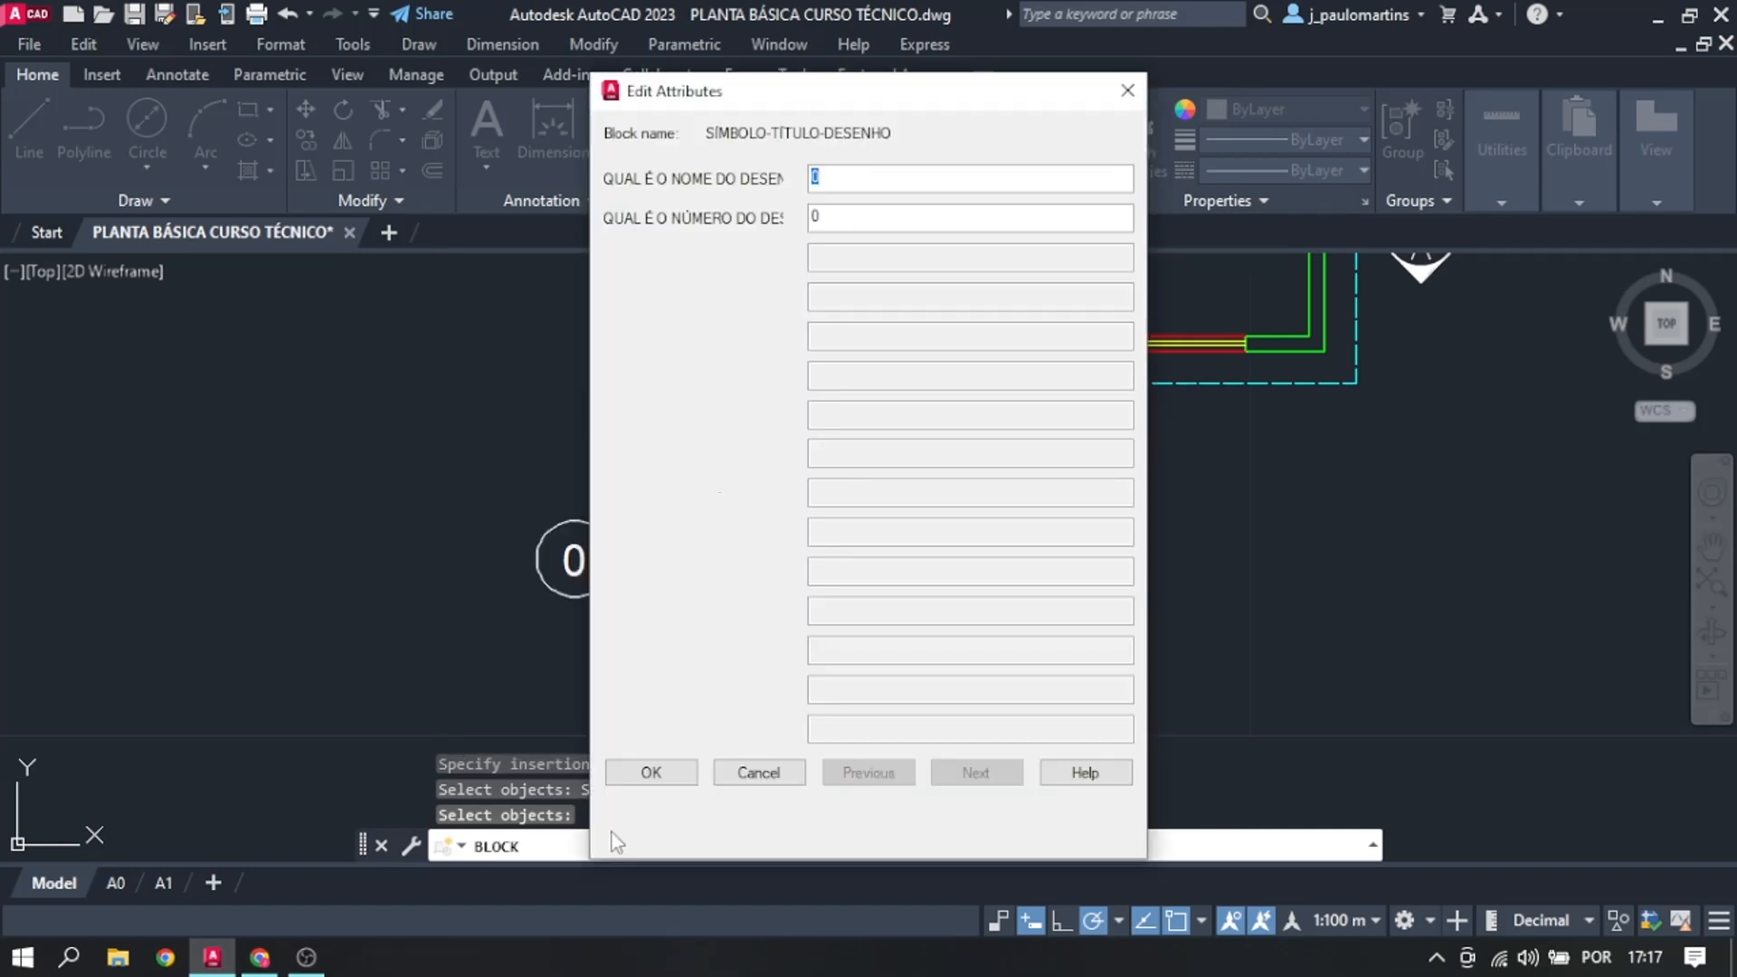
{"action": "left_click", "coordinate": [633, 776]}
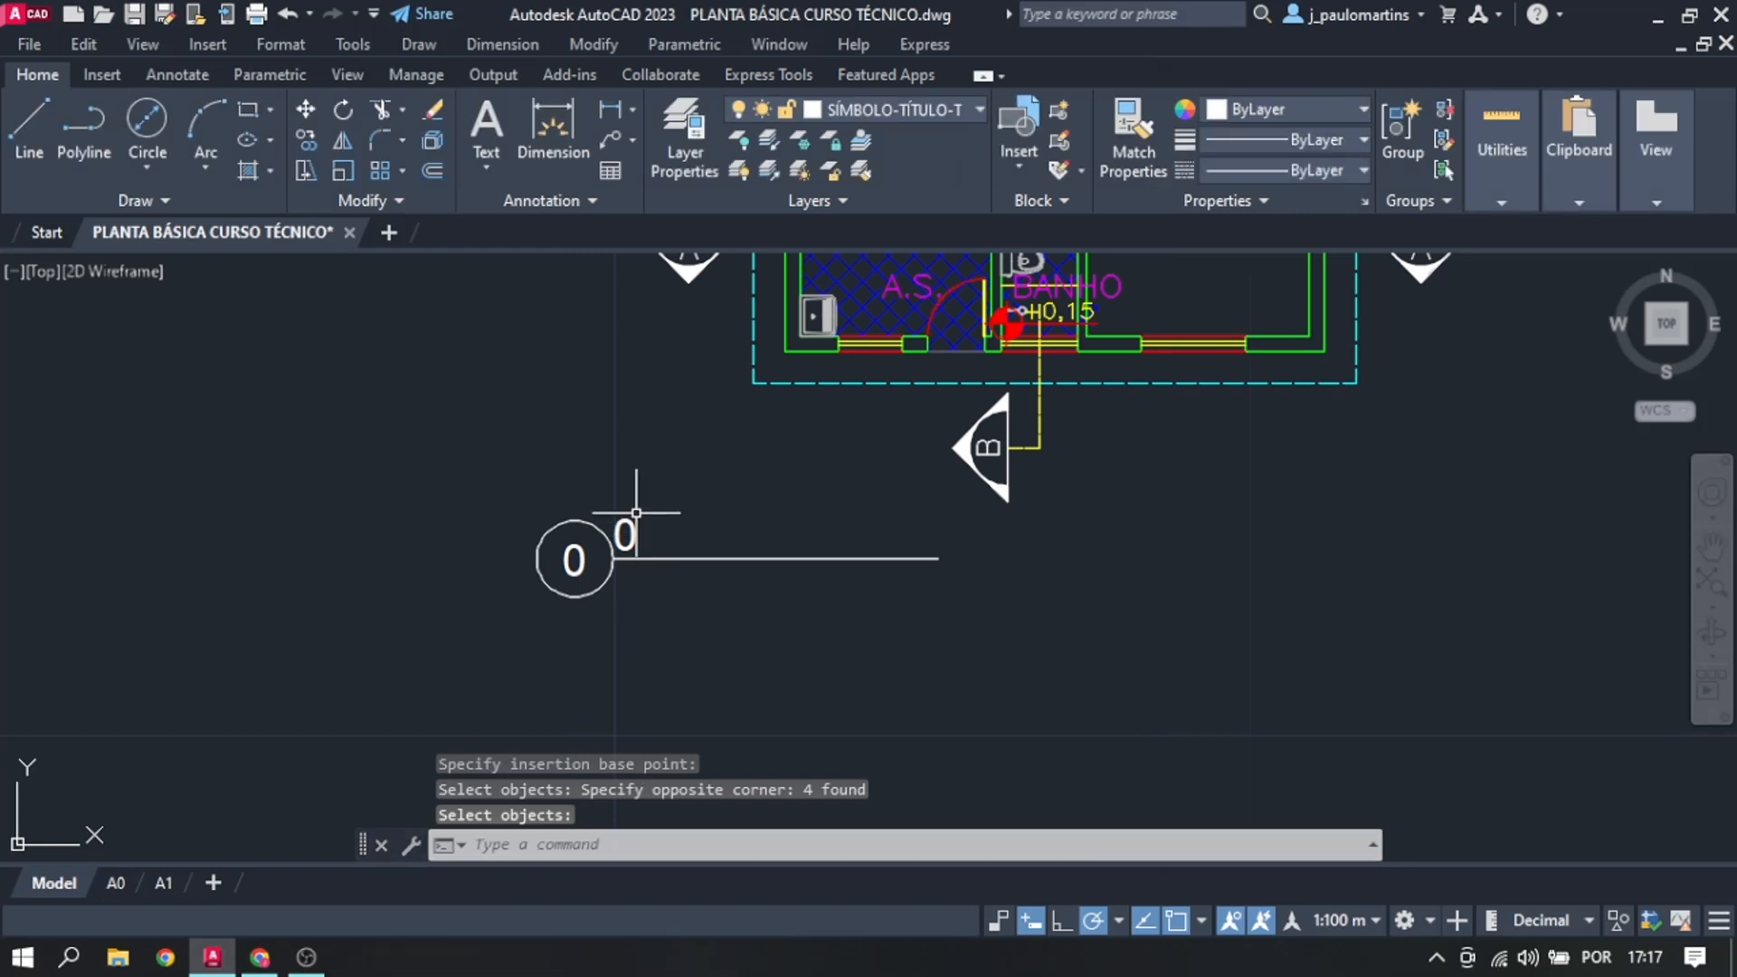
{"action": "scroll", "coordinate": [639, 522], "scroll_direction": "up", "scroll_amount": 3}
{"action": "scroll", "coordinate": [663, 516], "scroll_direction": "down", "scroll_amount": 1}
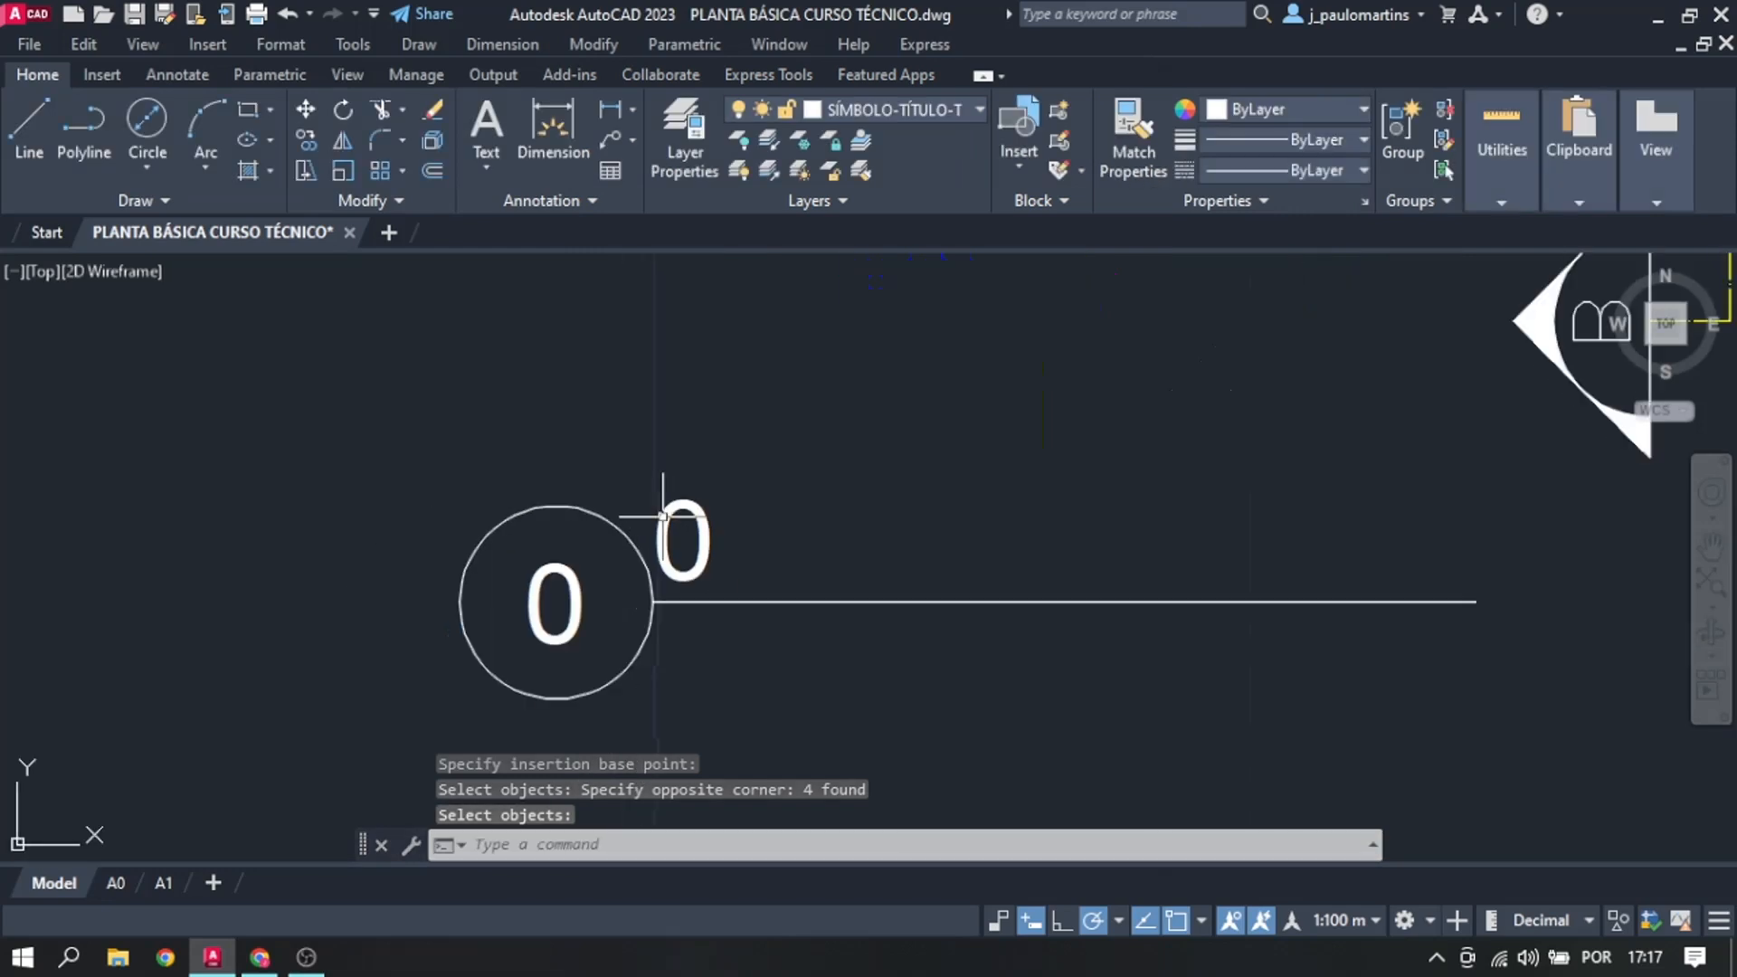
{"action": "scroll", "coordinate": [663, 515], "scroll_direction": "down", "scroll_amount": 1}
{"action": "right_click", "coordinate": [664, 519]}
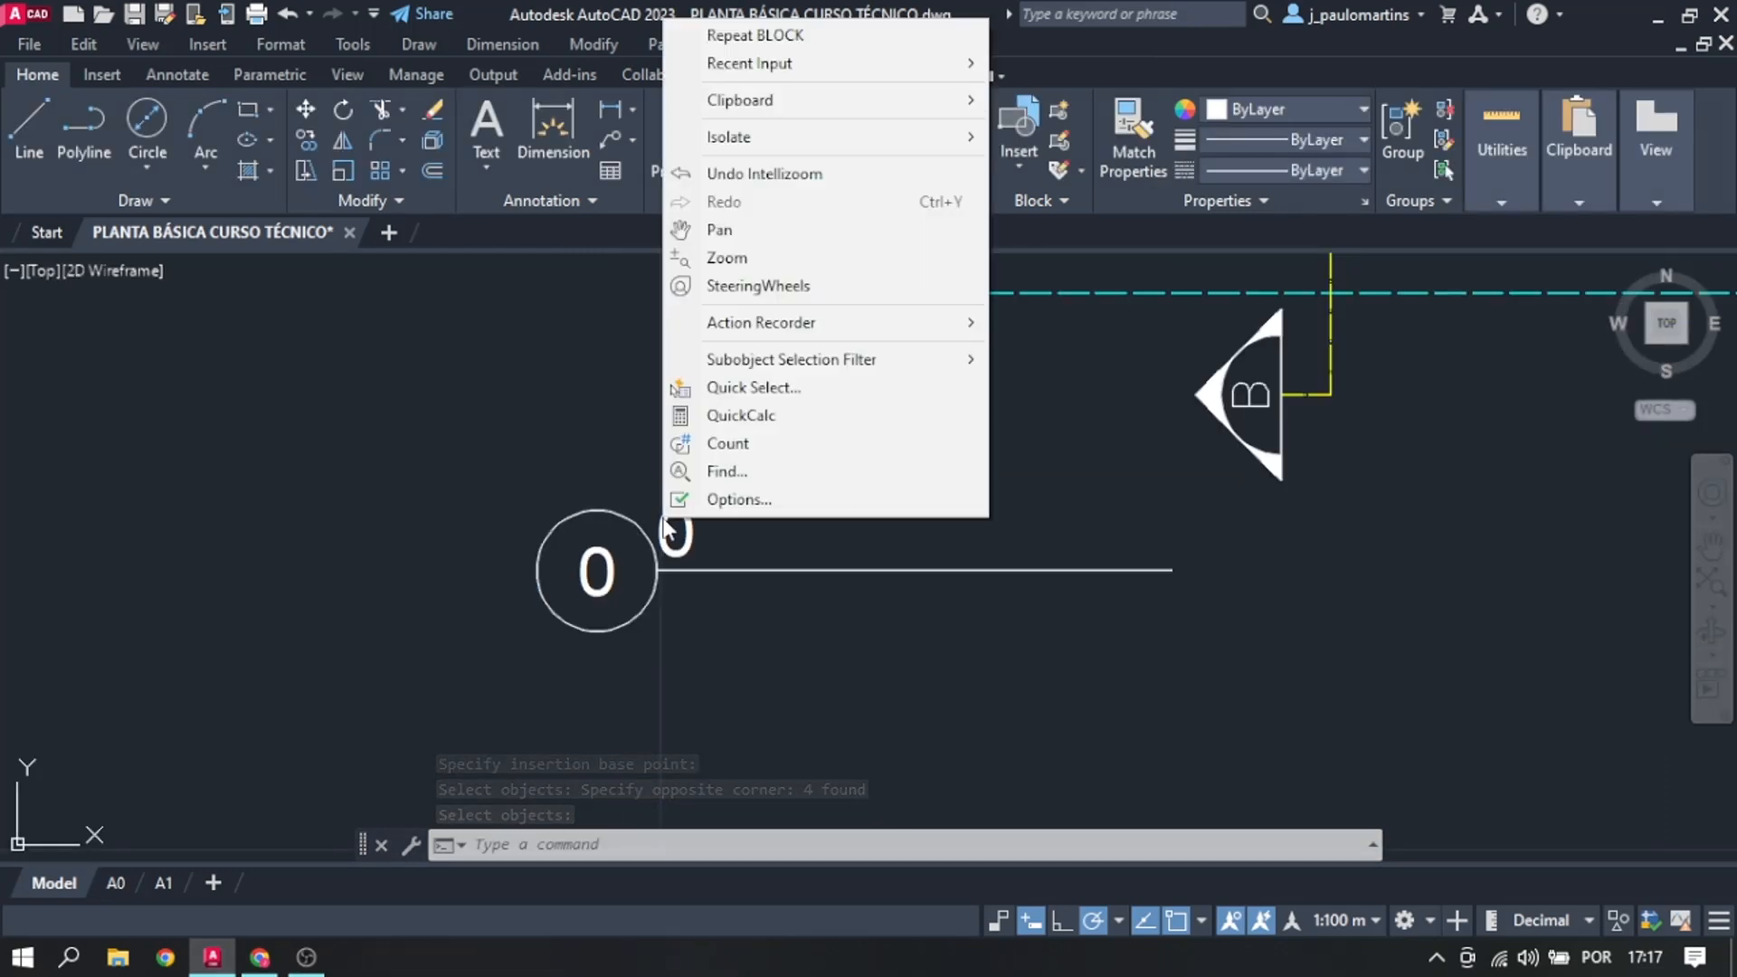
{"action": "left_click", "coordinate": [653, 540]}
{"action": "key", "text": "Escape"}
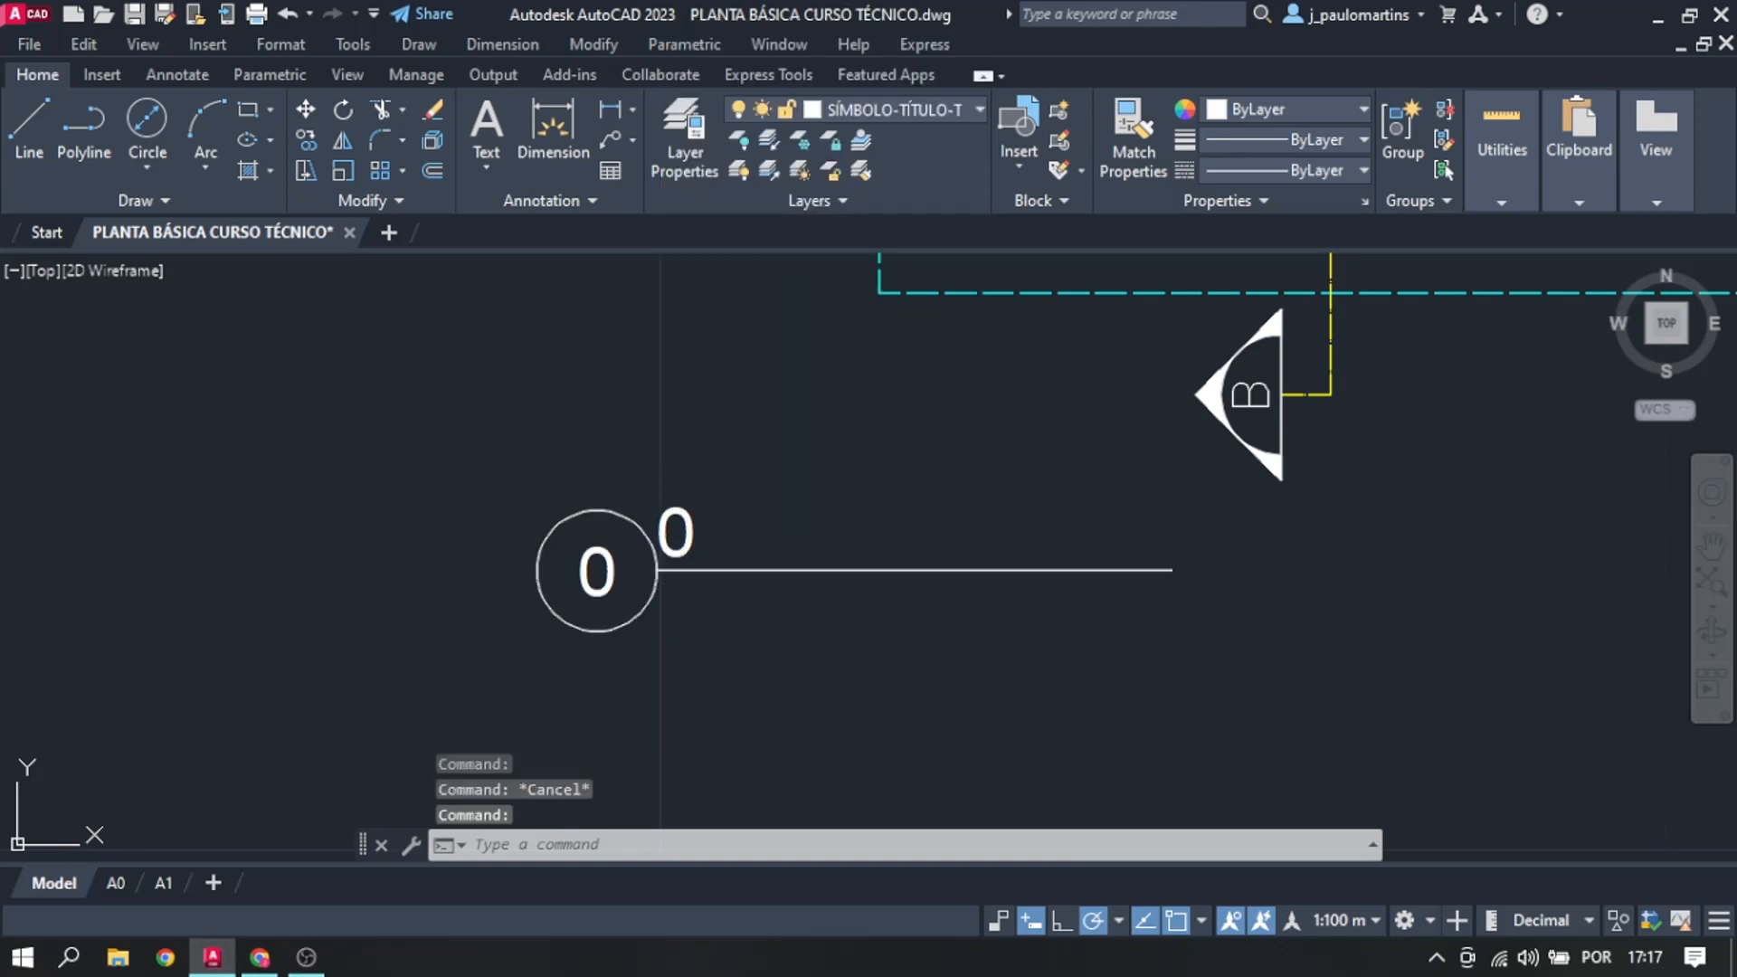
Step: Examine the title symbol block's attribute tags and prompts, text options and layer properties without changing them
{"action": "double_click", "coordinate": [674, 538]}
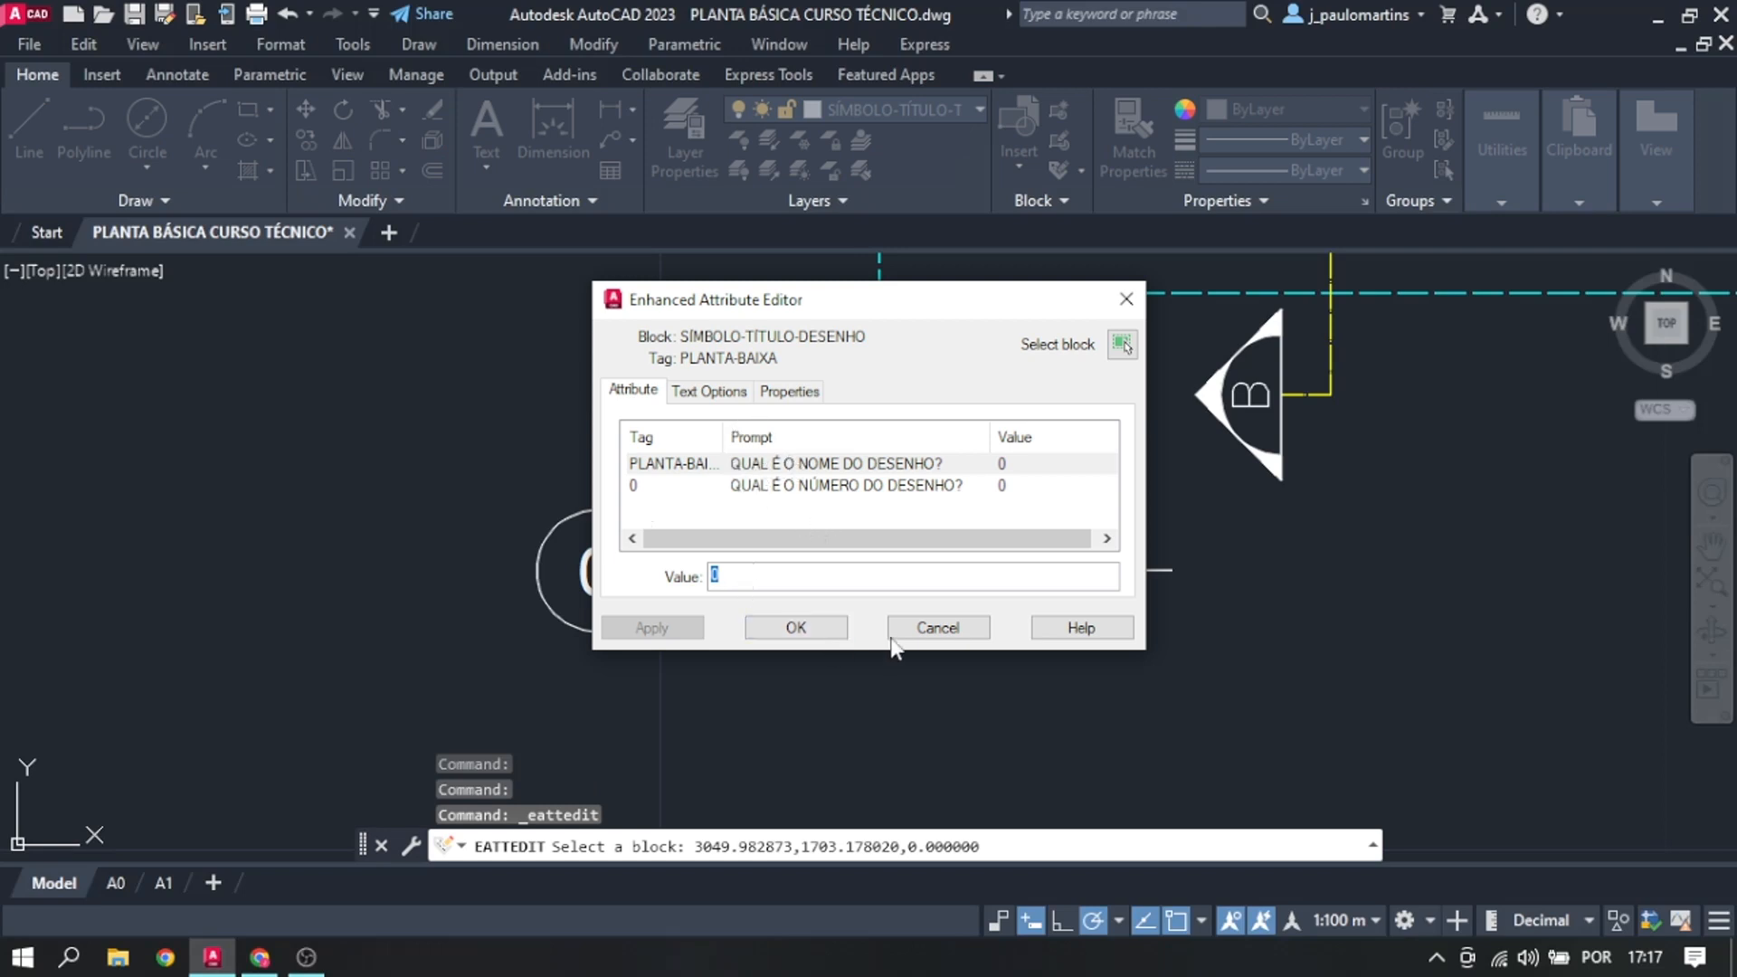
{"action": "left_click", "coordinate": [709, 392]}
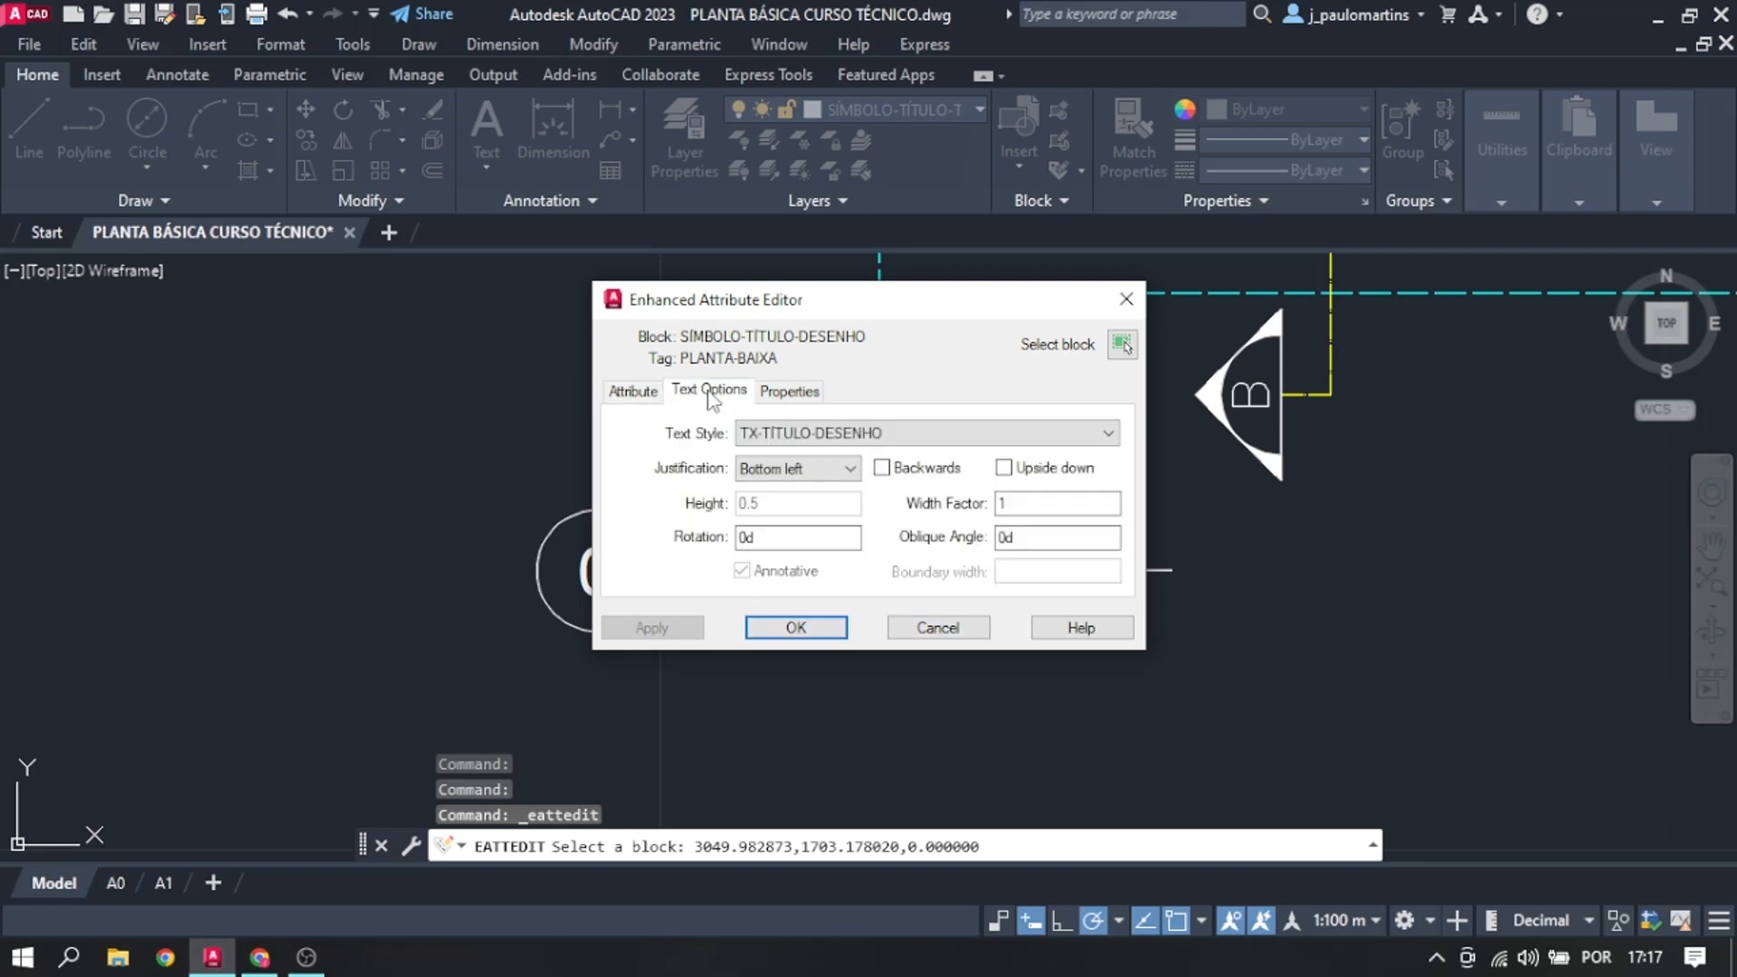
{"action": "left_click", "coordinate": [784, 403]}
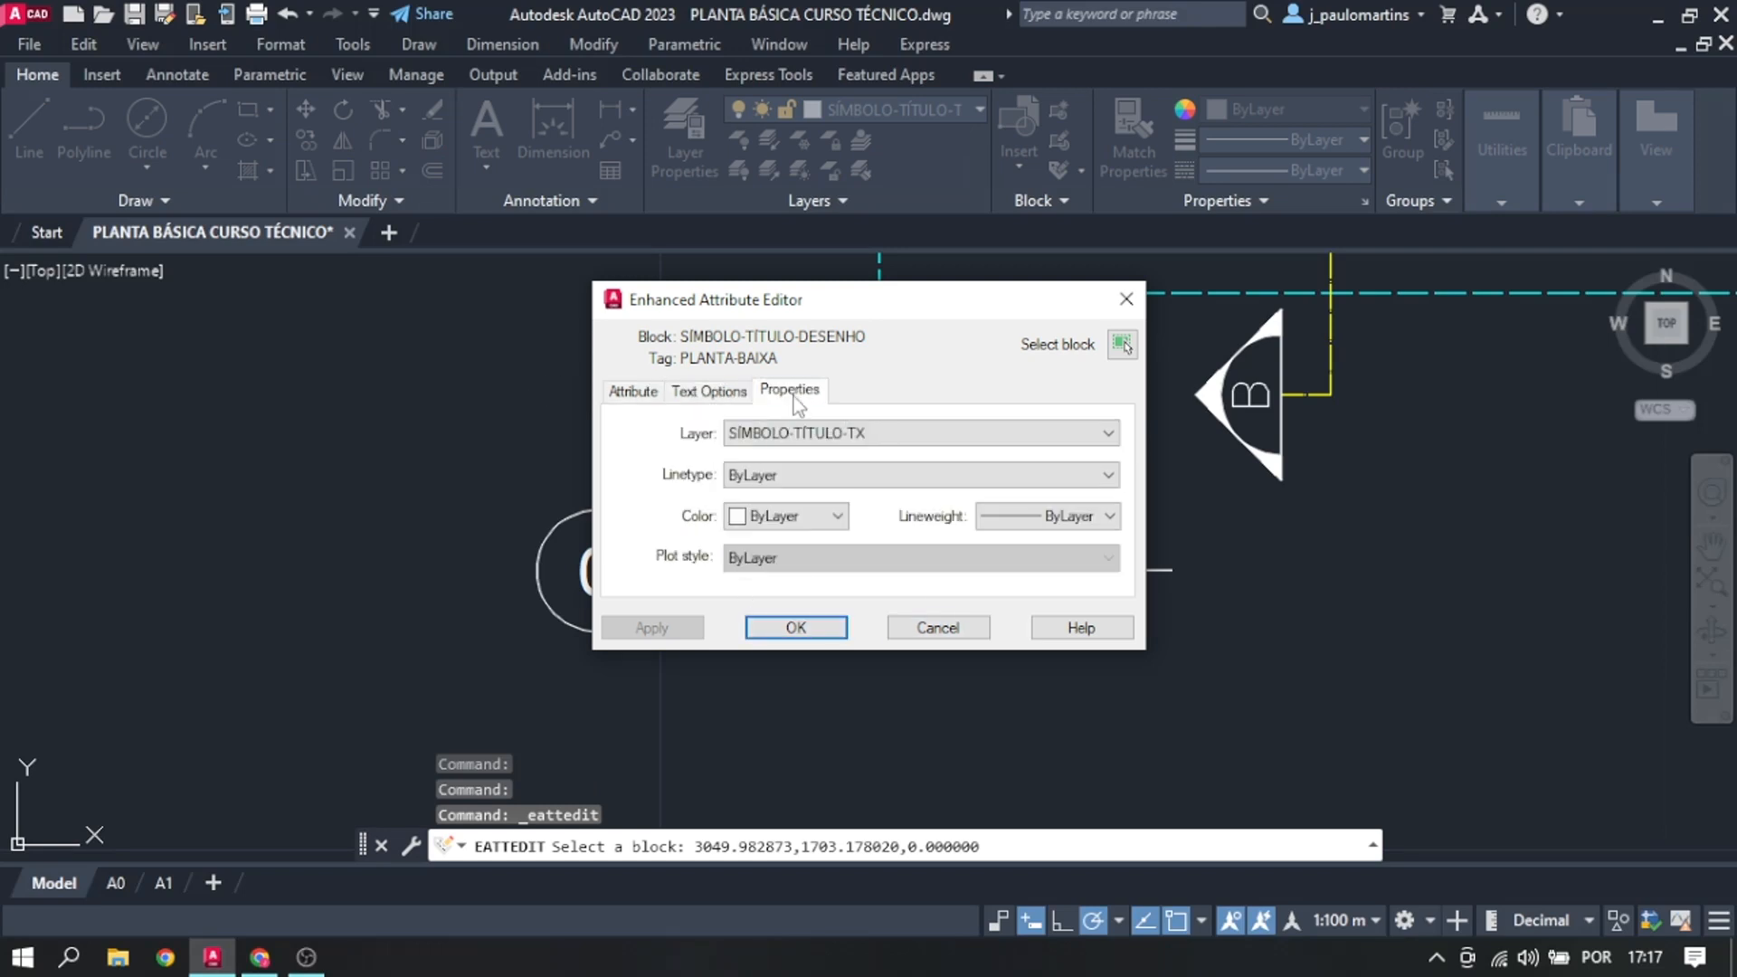
{"action": "left_click", "coordinate": [715, 394]}
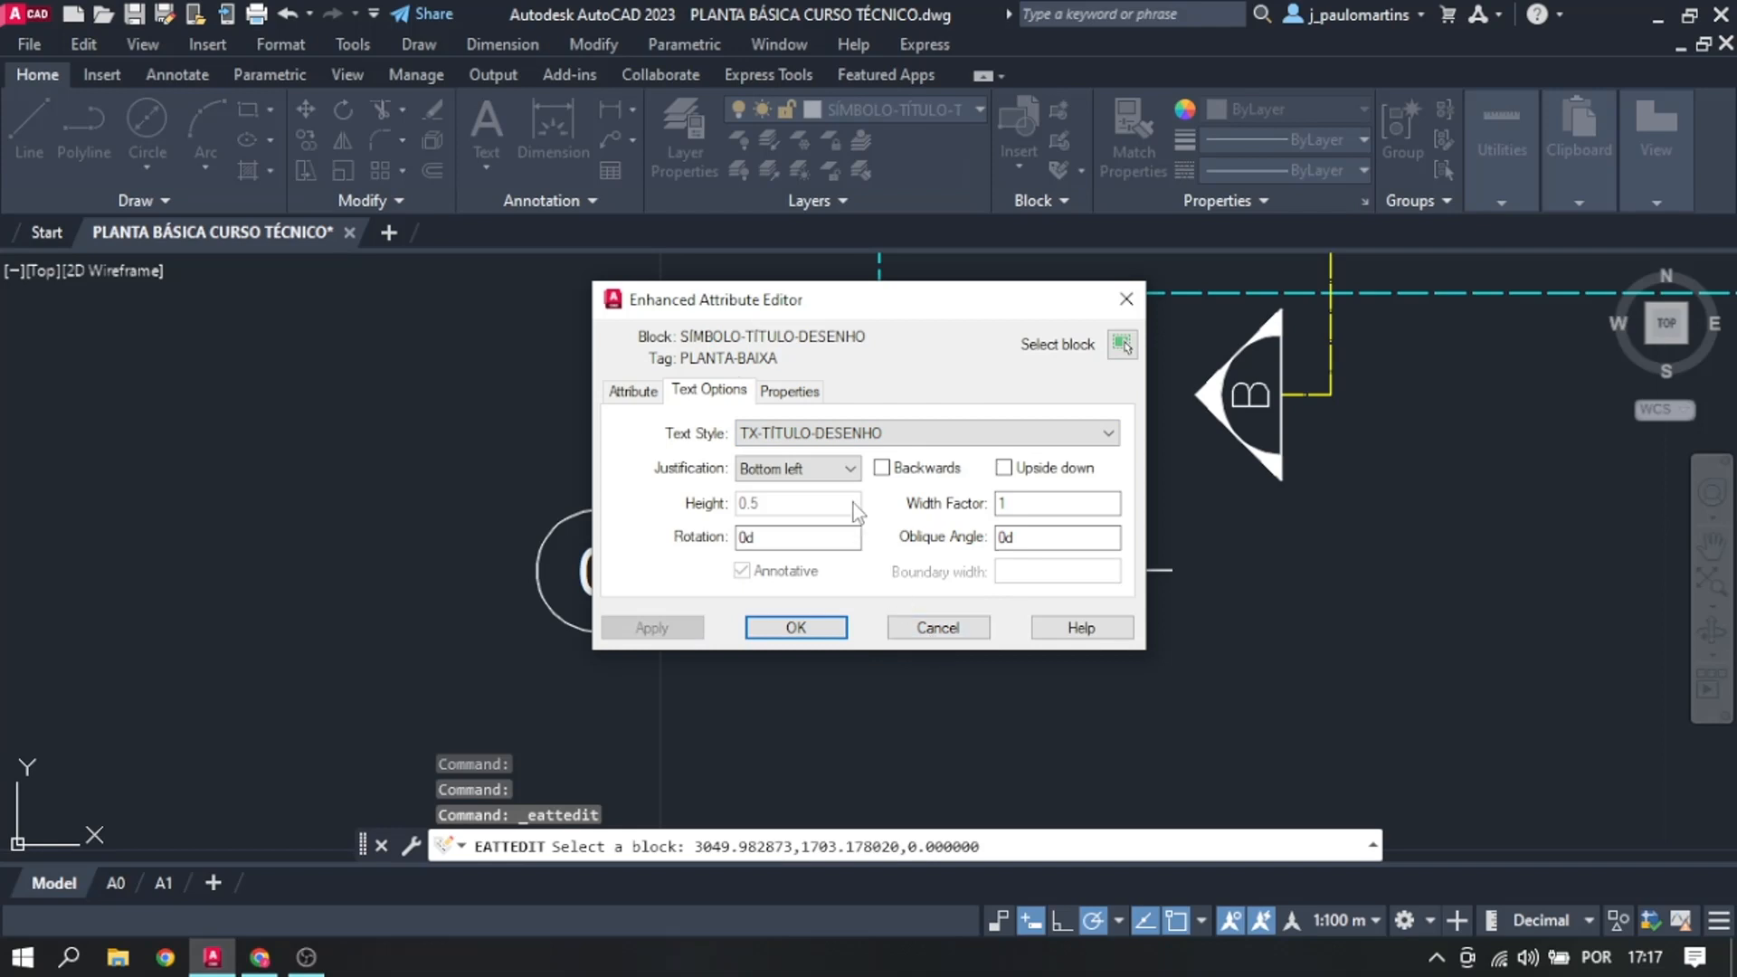
{"action": "left_click", "coordinate": [847, 436]}
{"action": "left_click", "coordinate": [848, 436]}
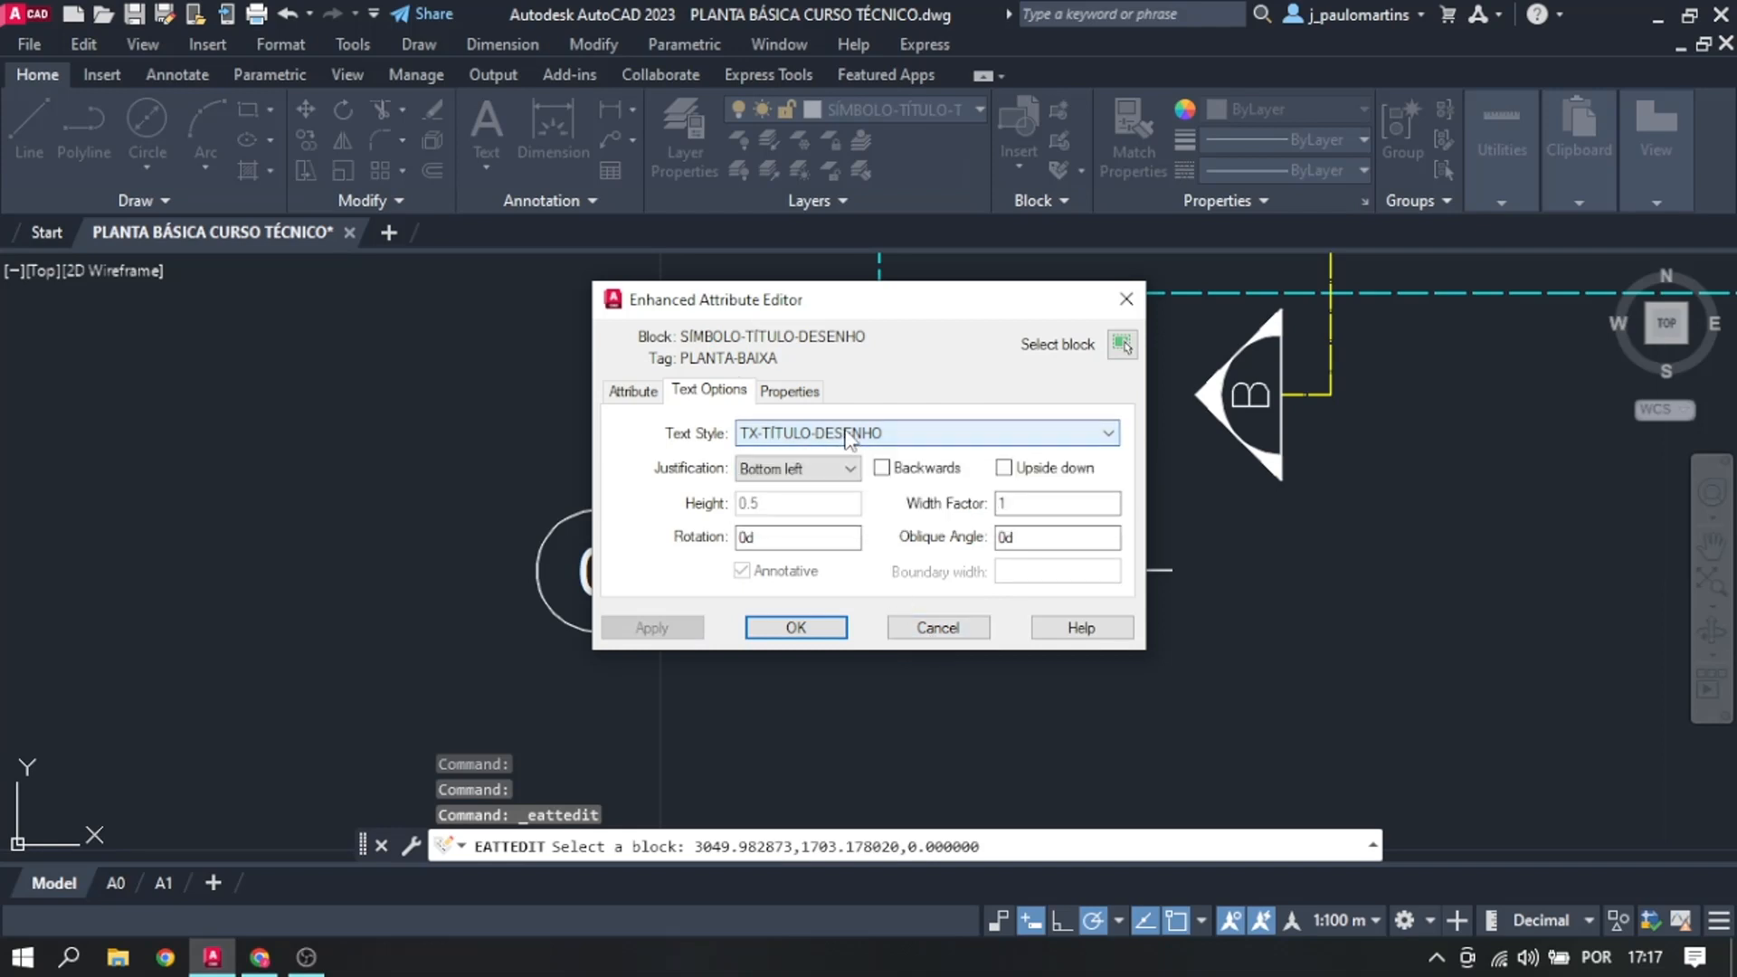
{"action": "left_click", "coordinate": [789, 390]}
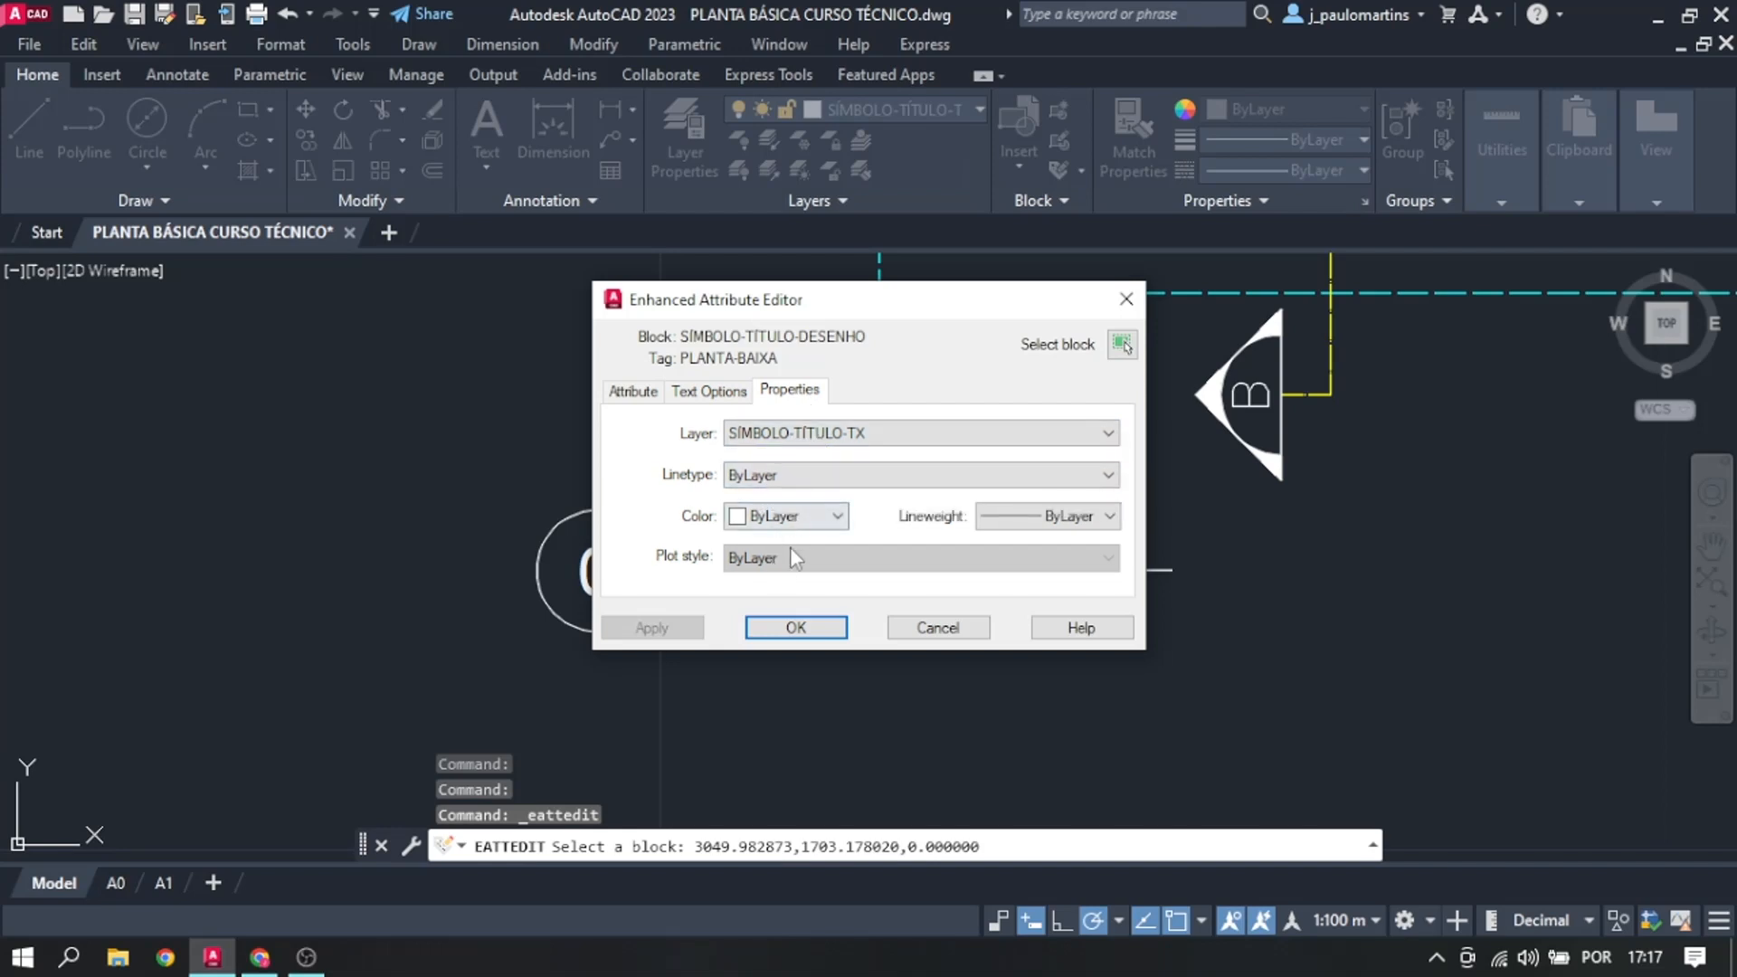
{"action": "left_click", "coordinate": [709, 391]}
{"action": "left_click", "coordinate": [634, 391]}
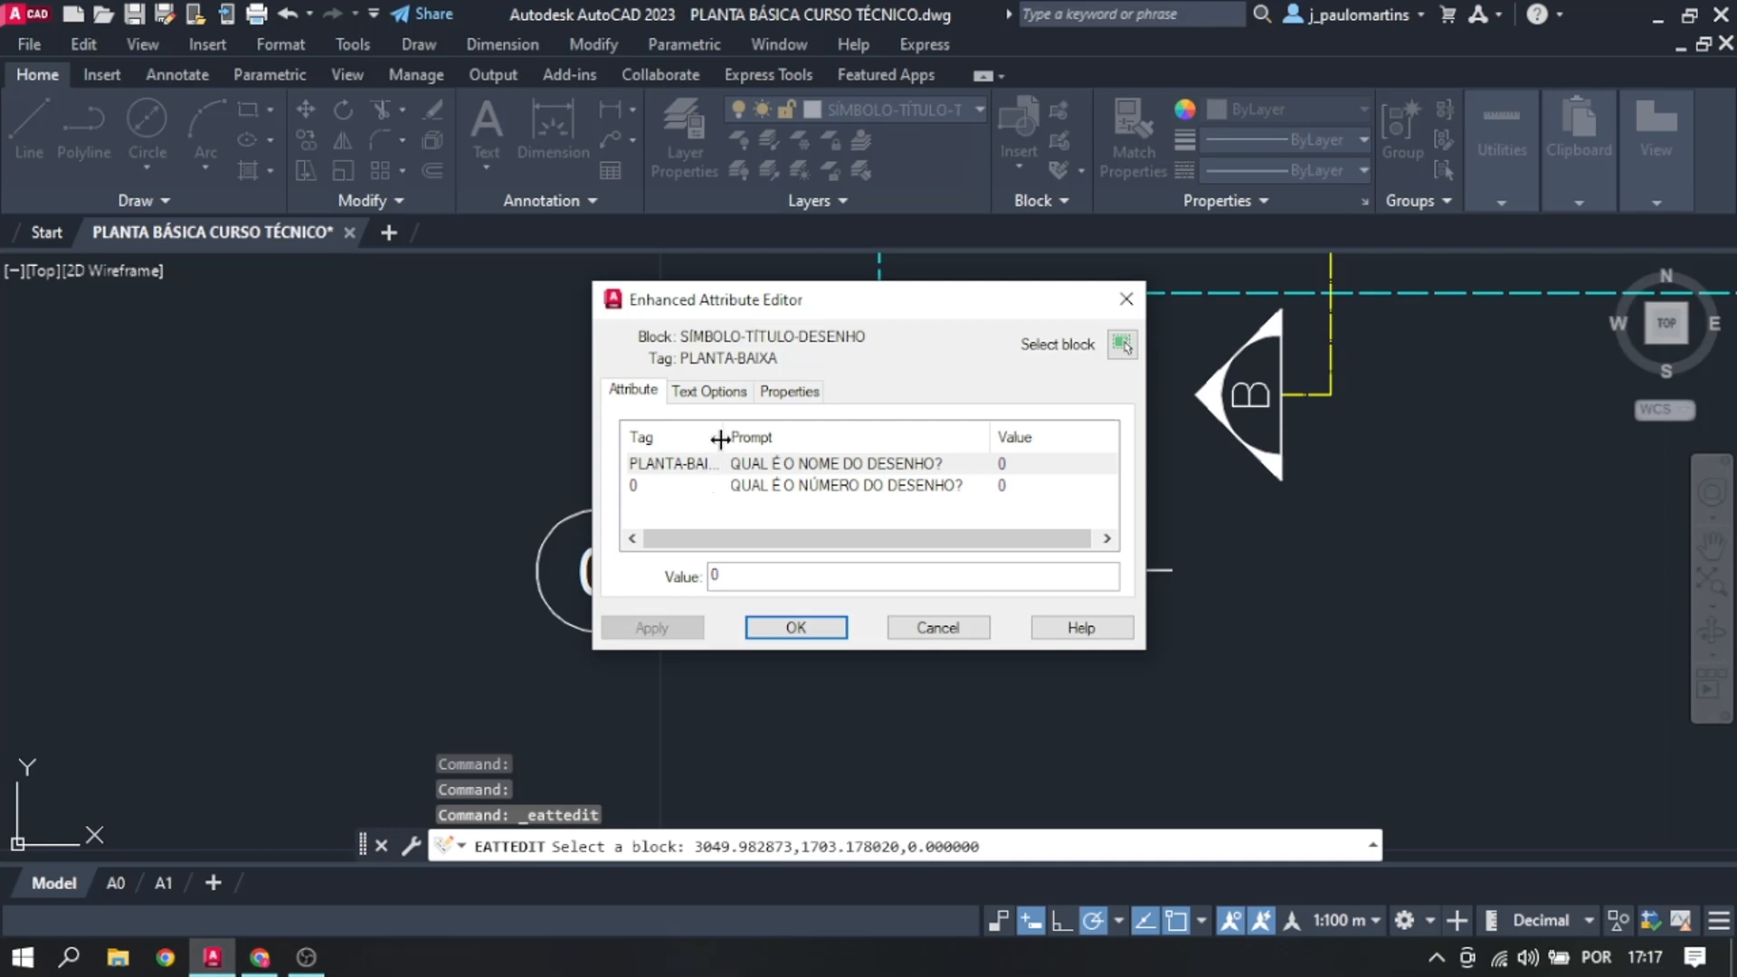
{"action": "left_click_drag", "start_coordinate": [720, 440], "coordinate": [851, 449]}
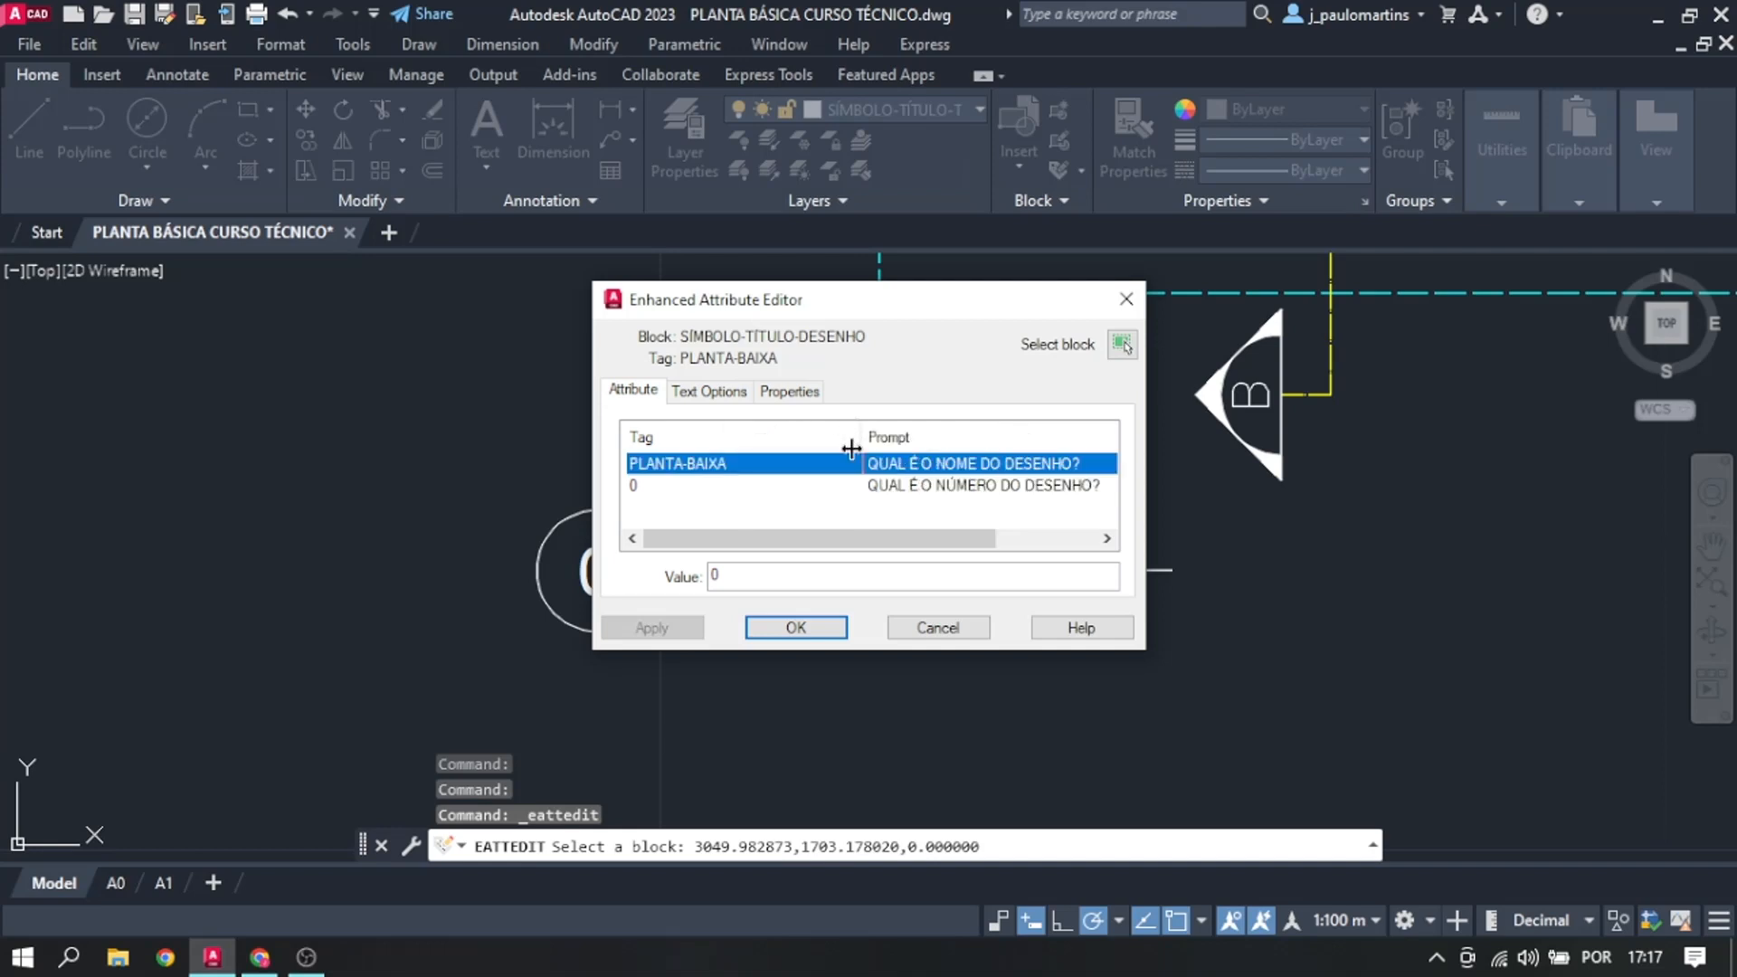
{"action": "left_click", "coordinate": [749, 487]}
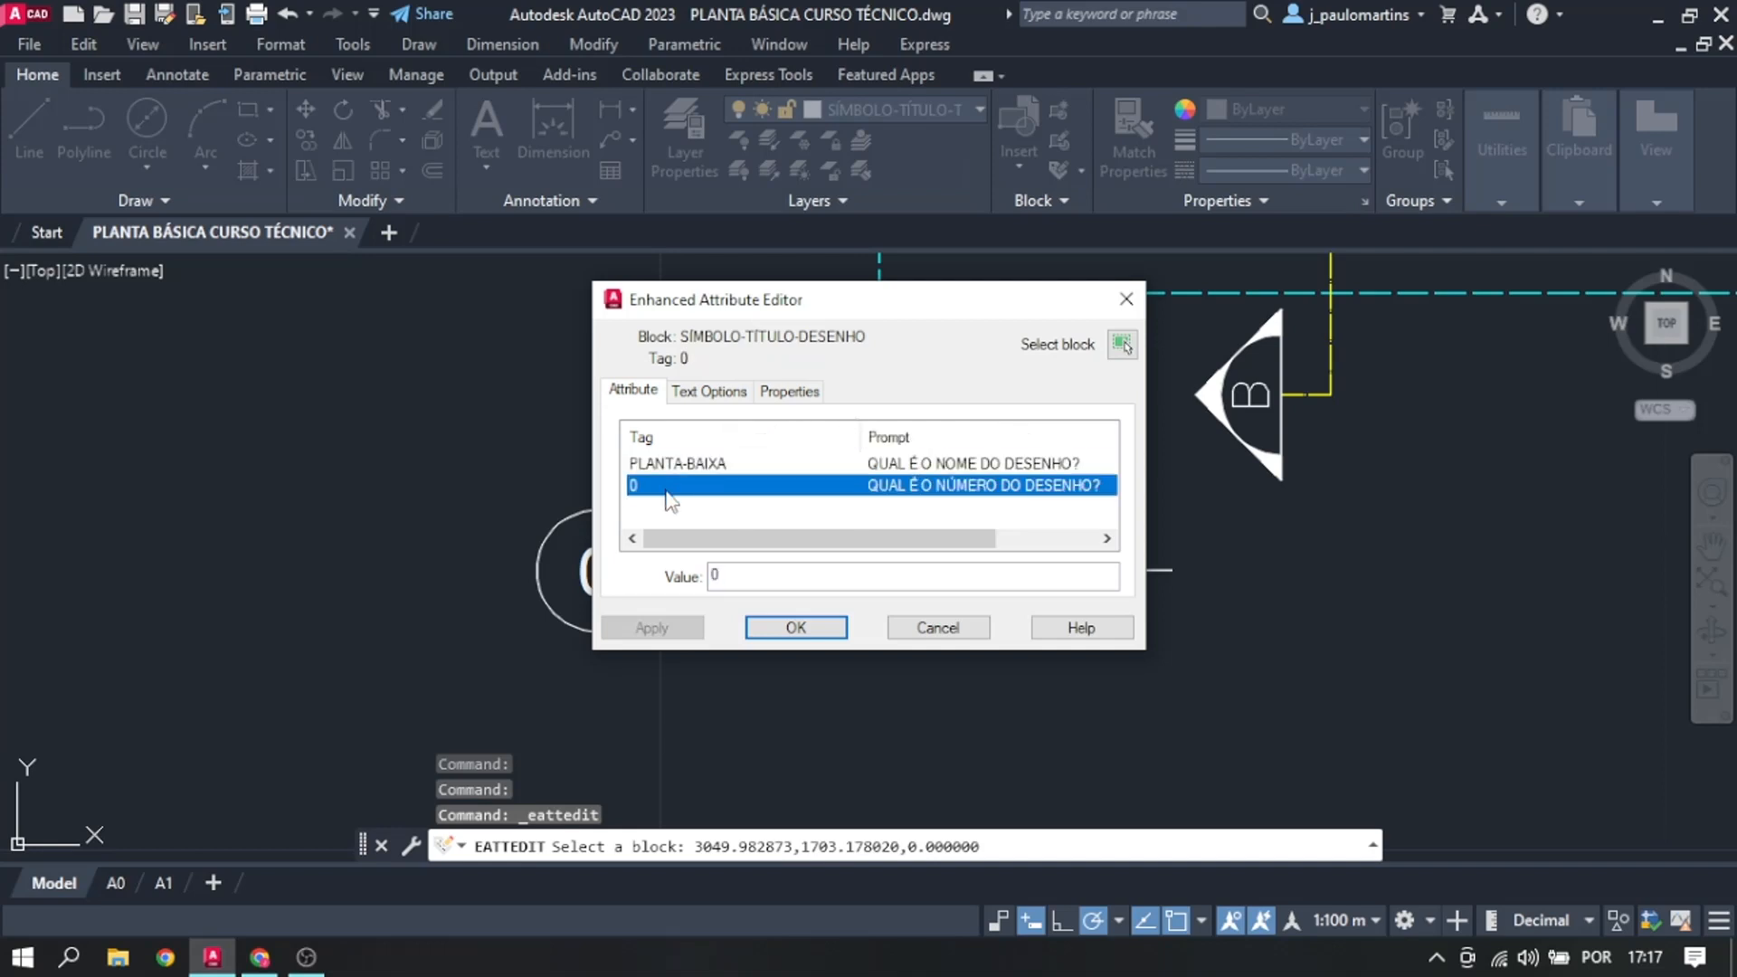
{"action": "left_click", "coordinate": [941, 627]}
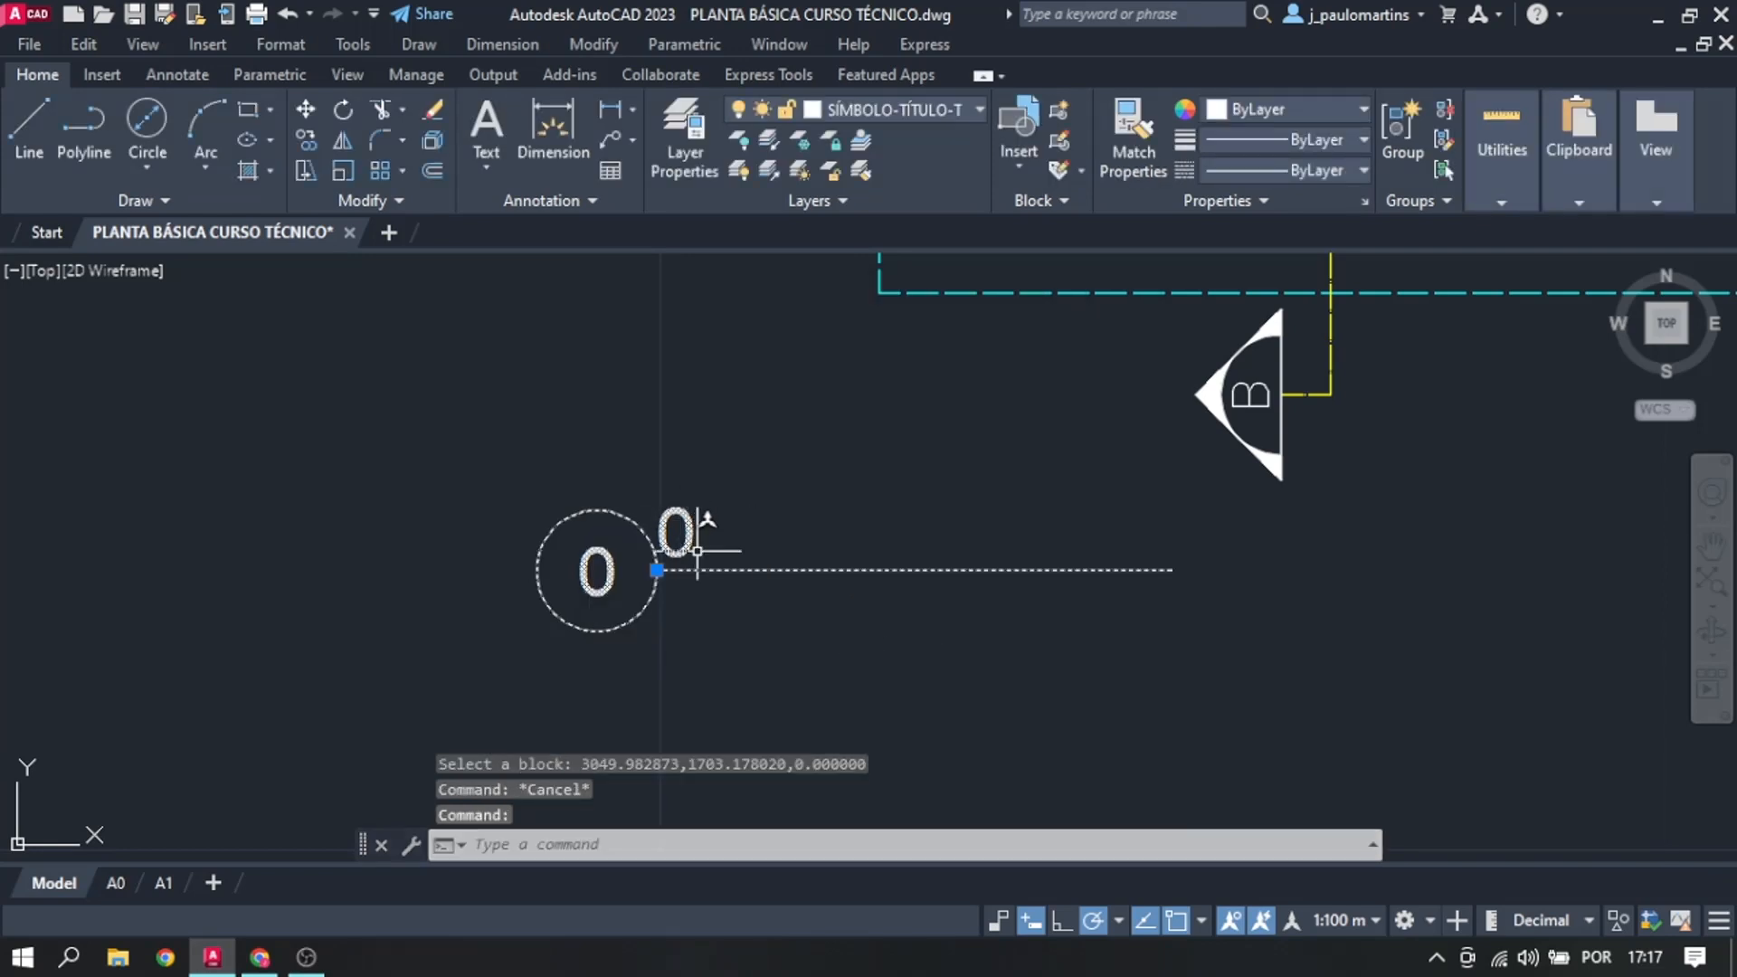
Step: Try to explode the title symbol block into its separate objects
{"action": "scroll", "coordinate": [697, 550], "scroll_direction": "down", "scroll_amount": 3}
{"action": "scroll", "coordinate": [687, 579], "scroll_direction": "up", "scroll_amount": 1}
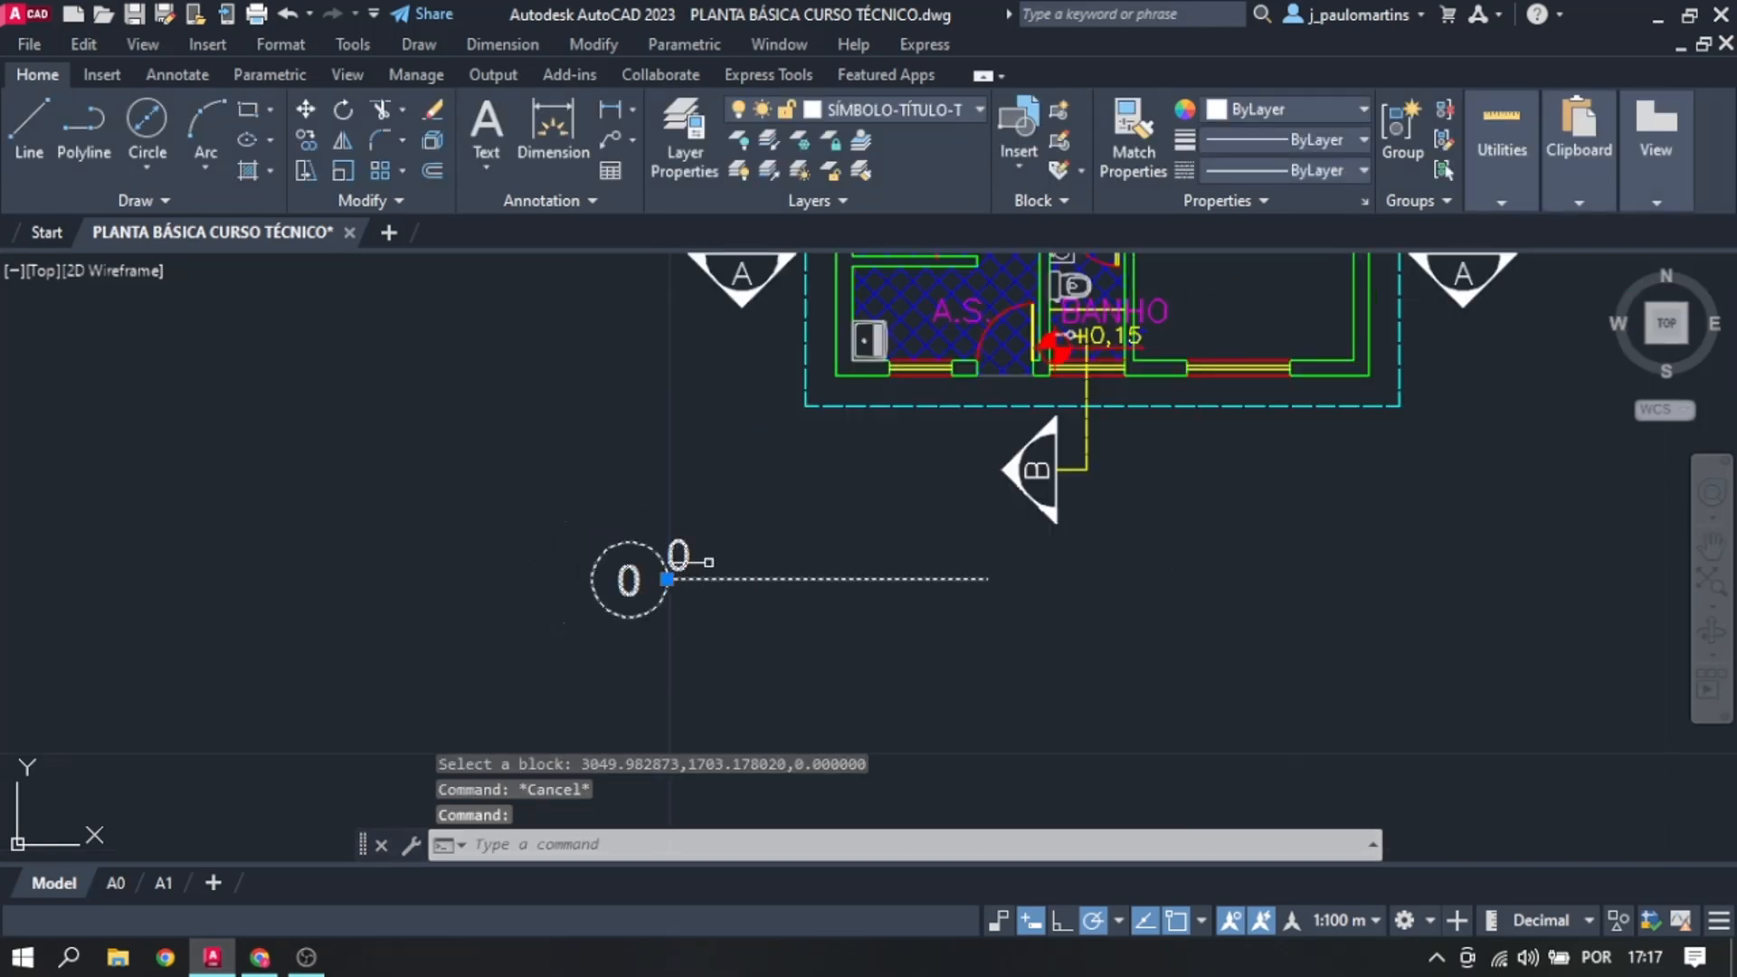
{"action": "type", "text": "X"}
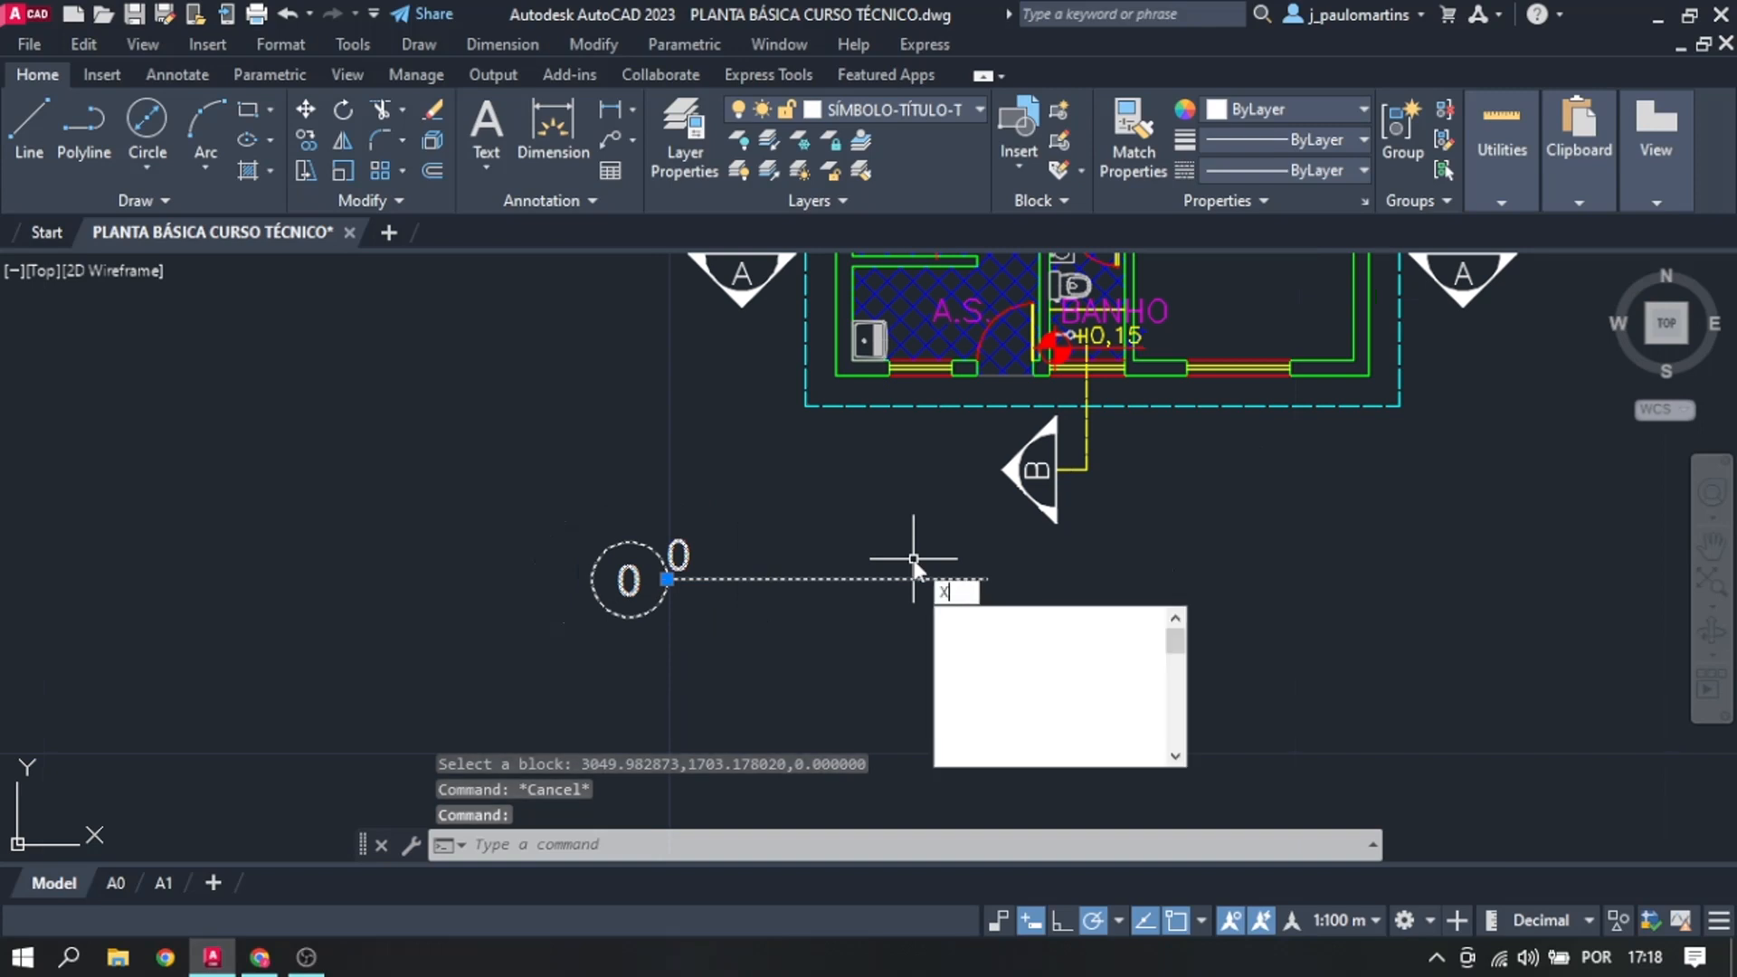
{"action": "key", "text": "Return"}
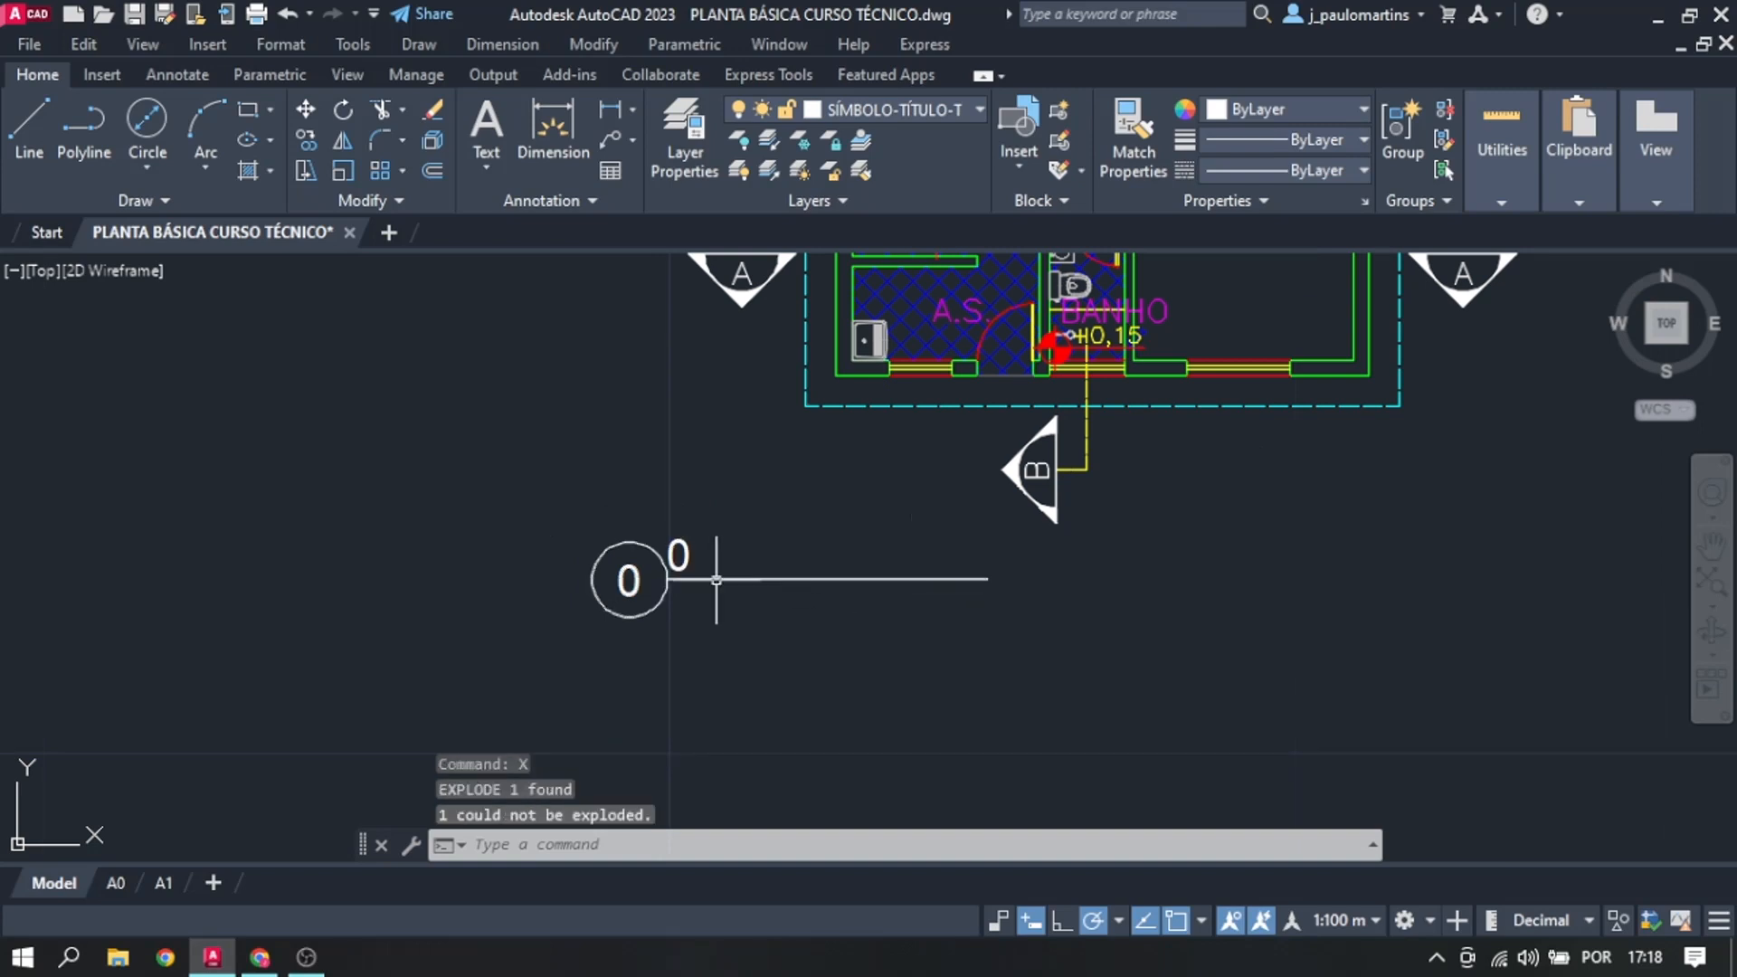
Step: Erase the title symbol block placed below the floor plan
{"action": "left_click", "coordinate": [678, 555]}
{"action": "scroll", "coordinate": [684, 557], "scroll_direction": "up", "scroll_amount": 4}
{"action": "scroll", "coordinate": [664, 580], "scroll_direction": "down", "scroll_amount": 4}
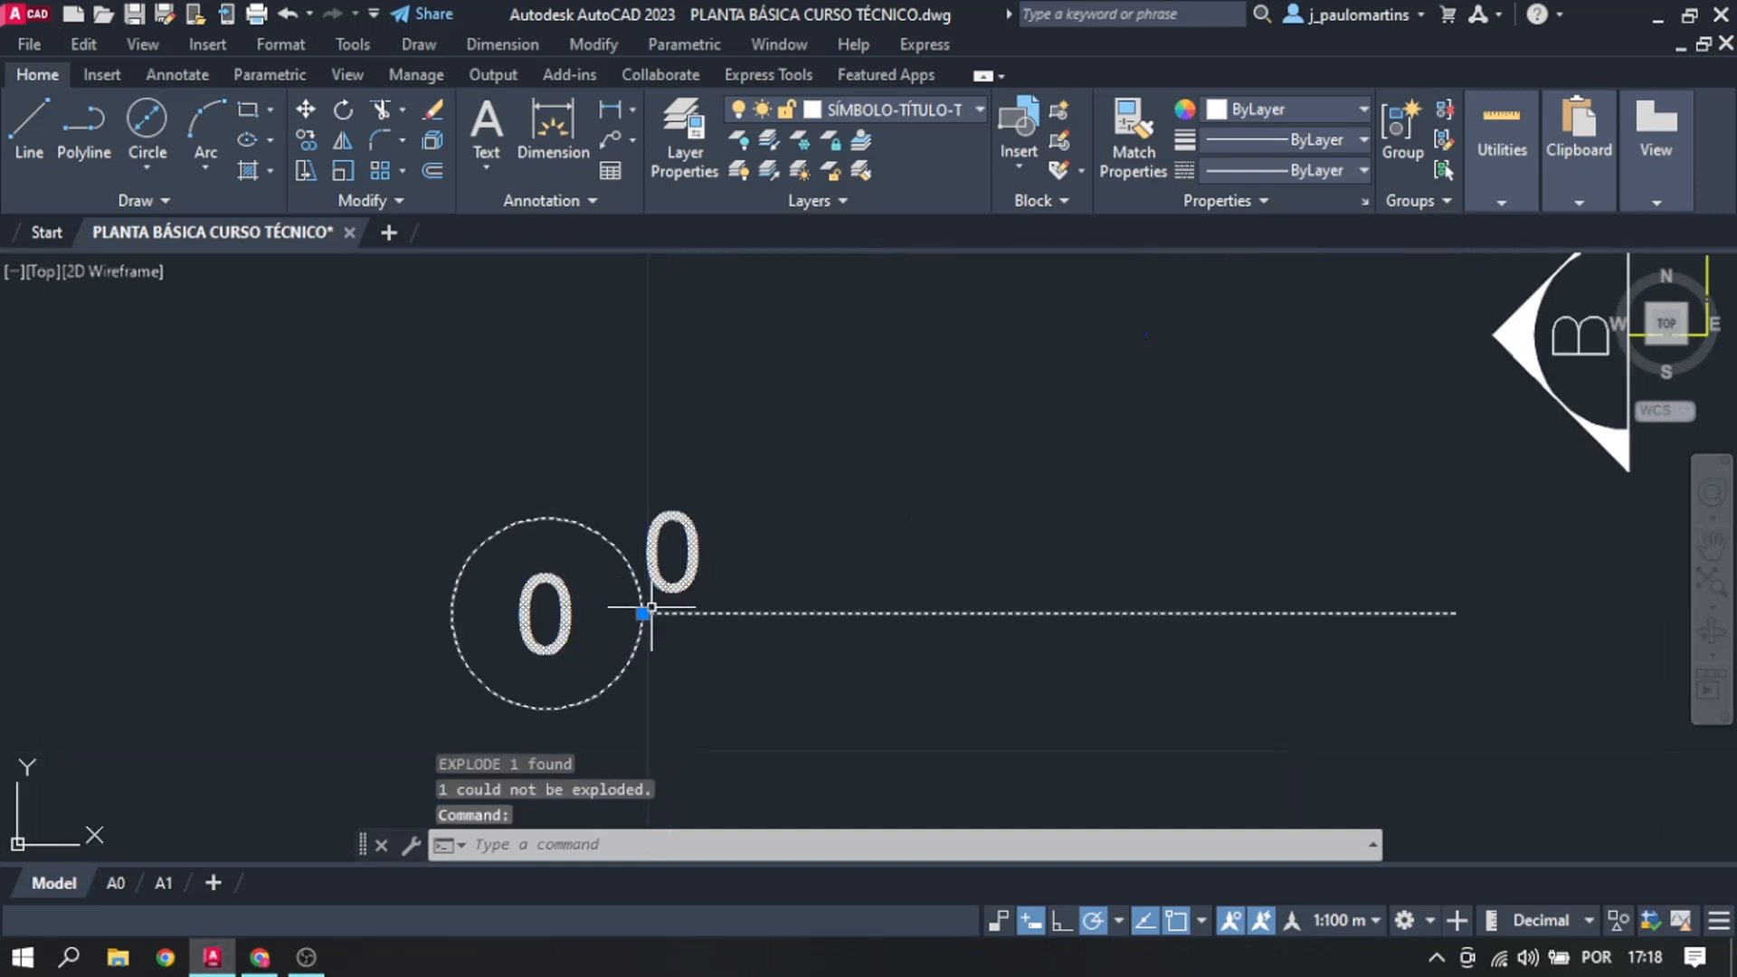
{"action": "left_click", "coordinate": [451, 508]}
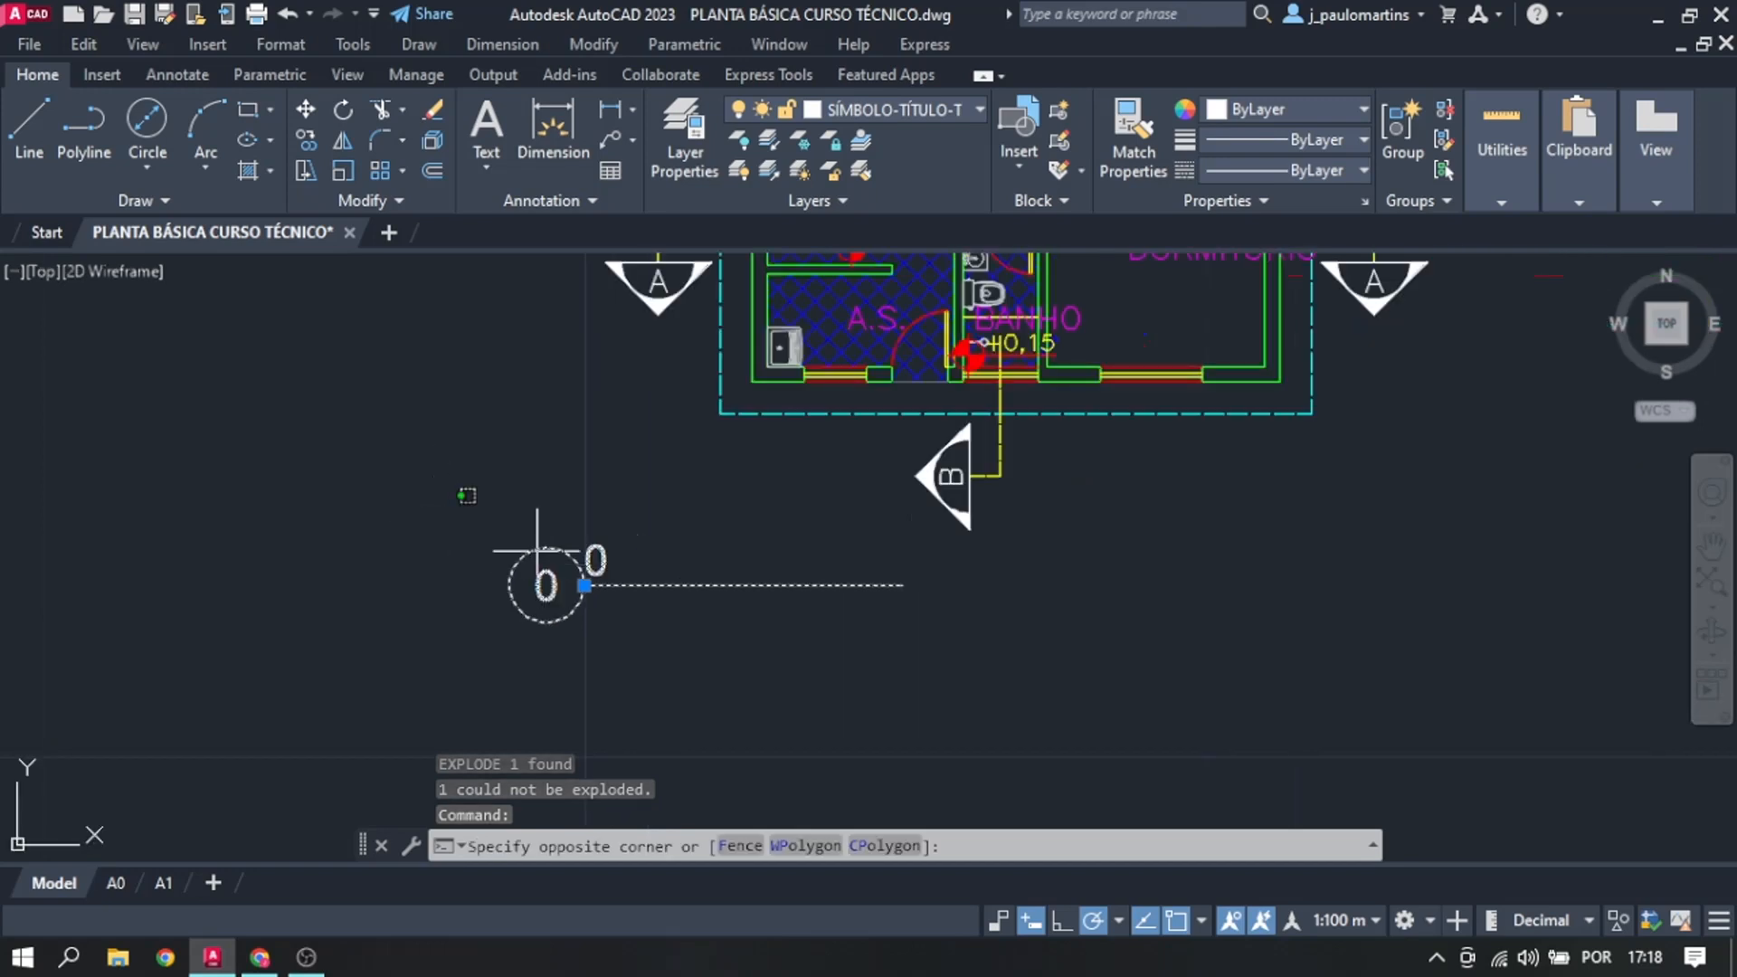
{"action": "left_click", "coordinate": [928, 690]}
{"action": "key", "text": "Delete"}
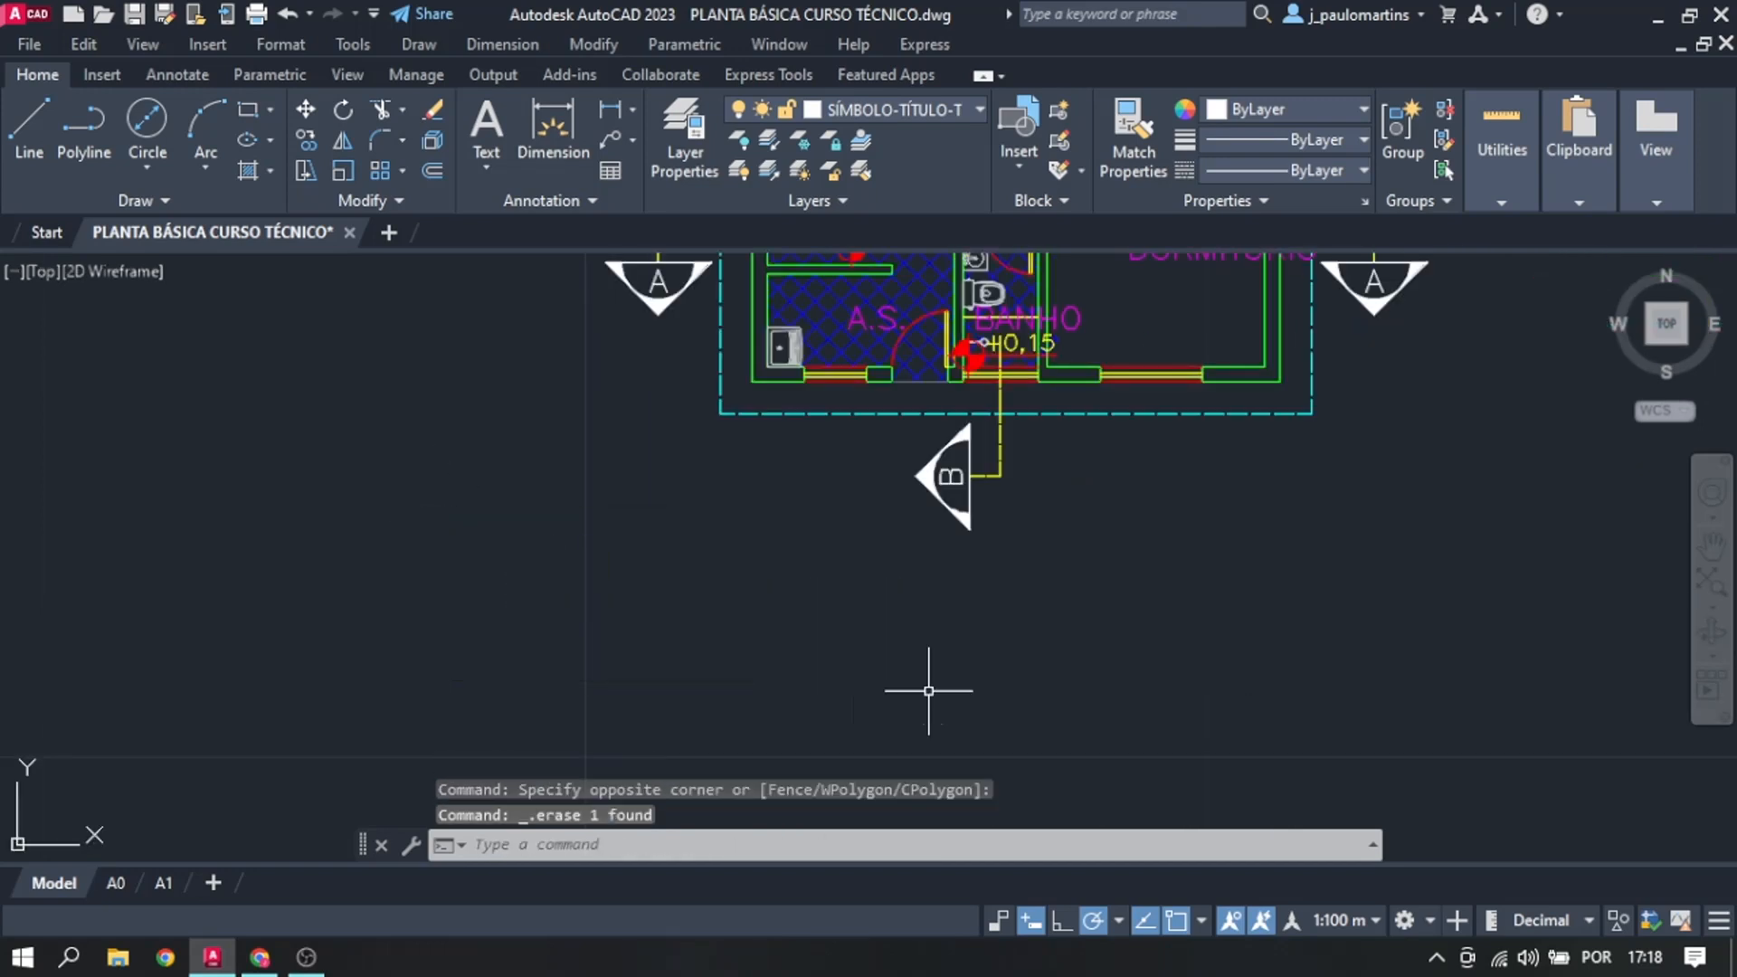
Step: Draw a new circle with a diameter of 1.2 in the empty area below and left of the floor plan
{"action": "left_click", "coordinate": [149, 172]}
{"action": "left_click", "coordinate": [205, 258]}
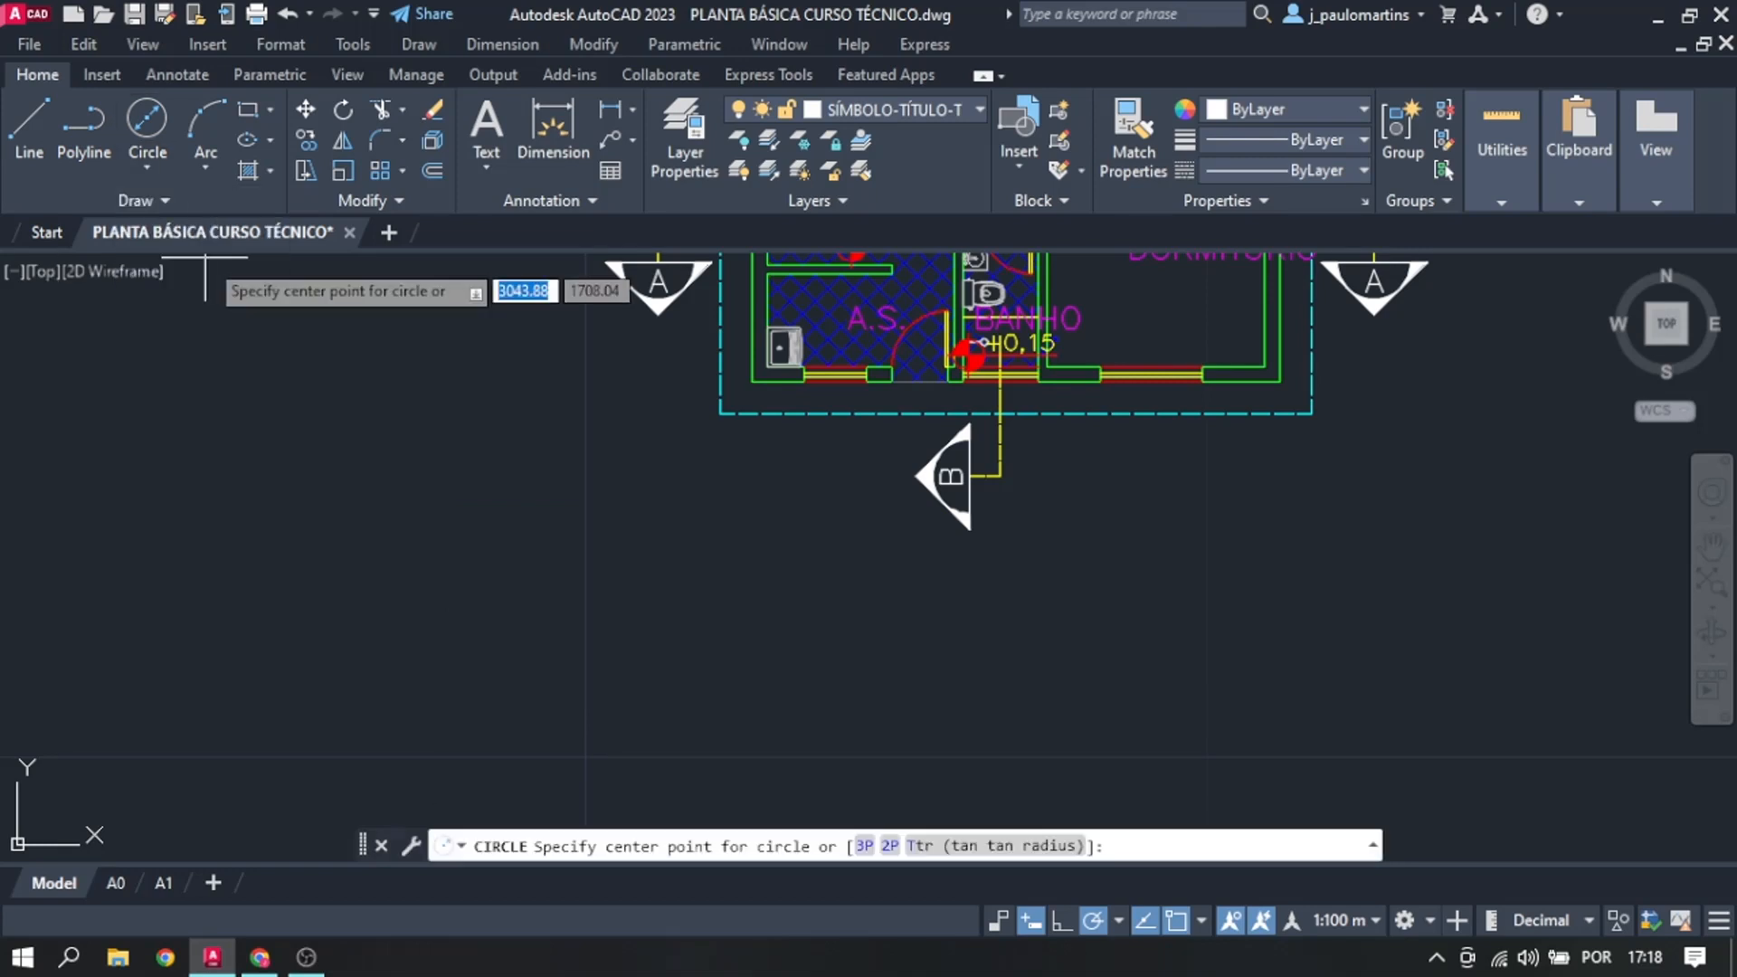
{"action": "left_click", "coordinate": [368, 568]}
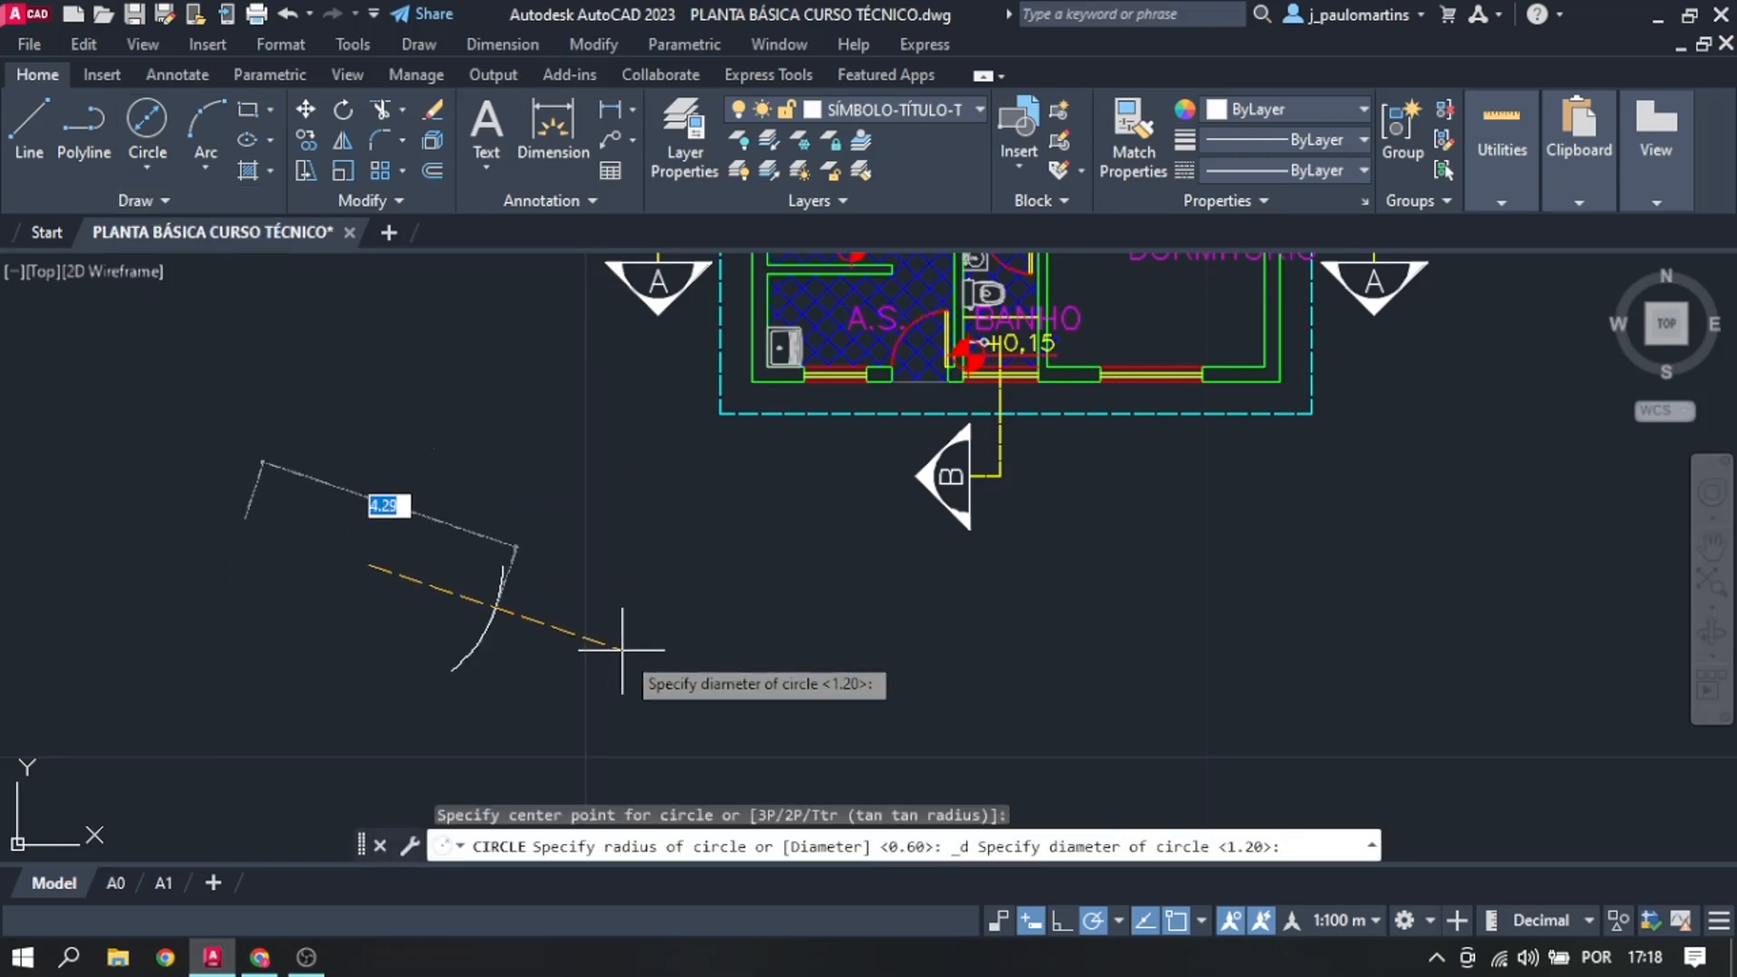
{"action": "type", "text": "1.2"}
{"action": "key", "text": "Return"}
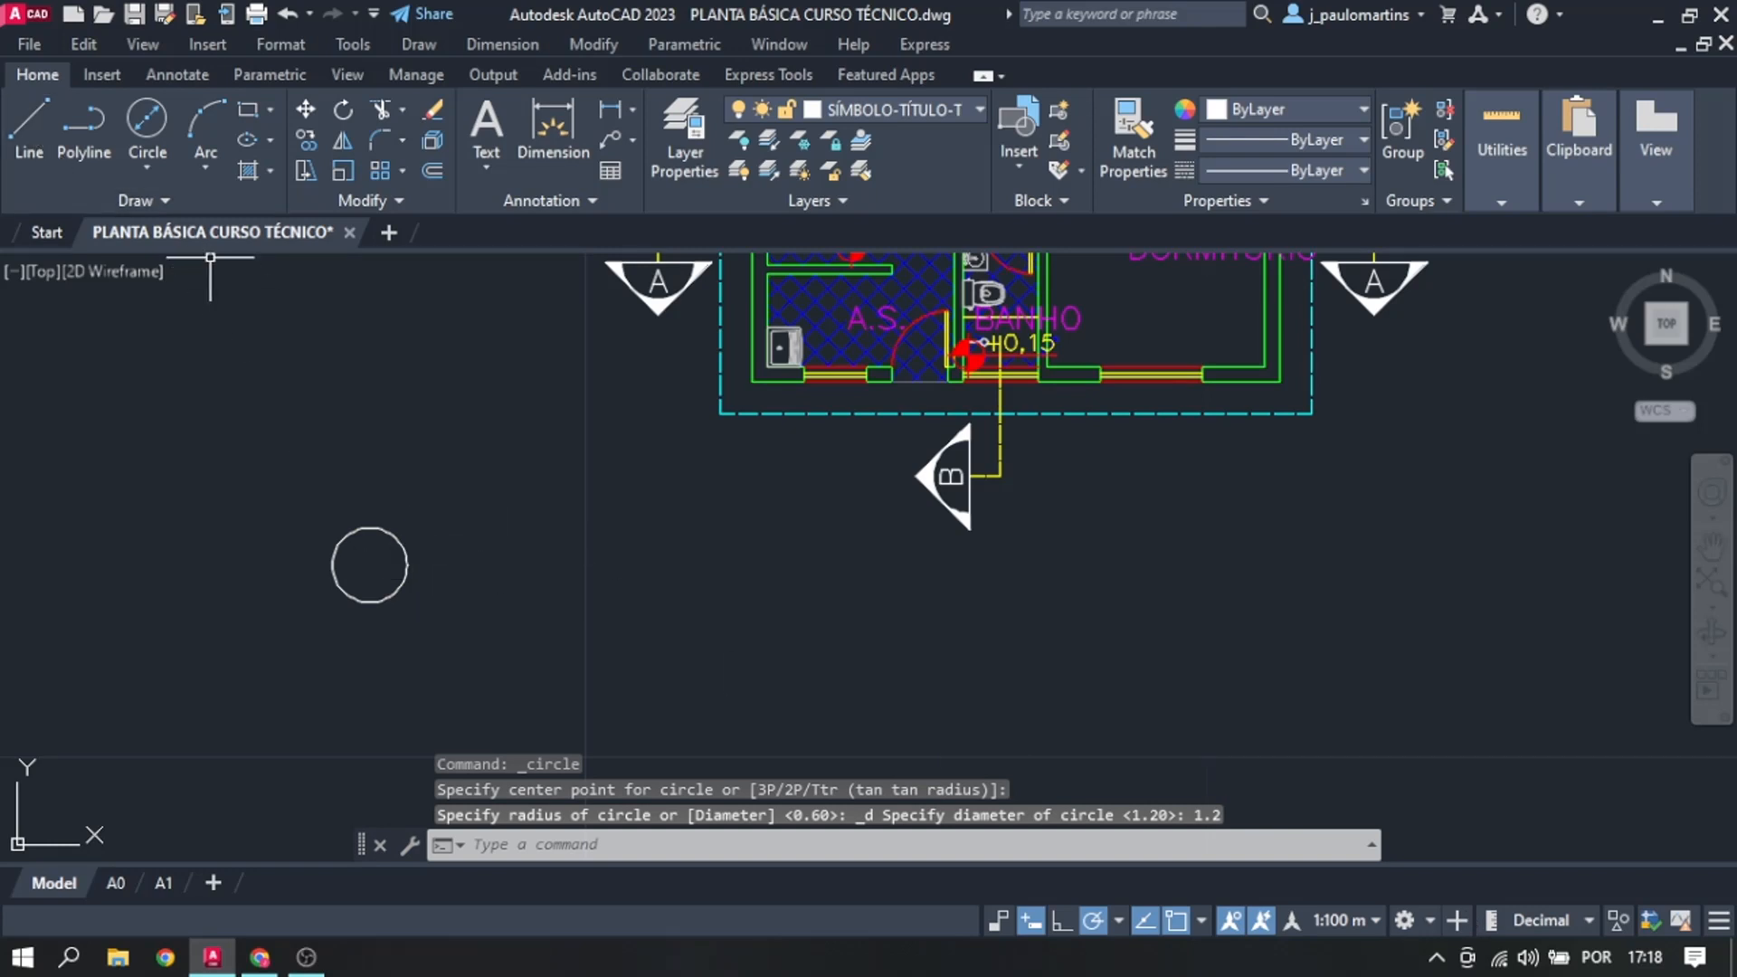
Step: Draw a horizontal title line from the new circle's right quadrant toward the area beneath section marker B
{"action": "type", "text": "l"}
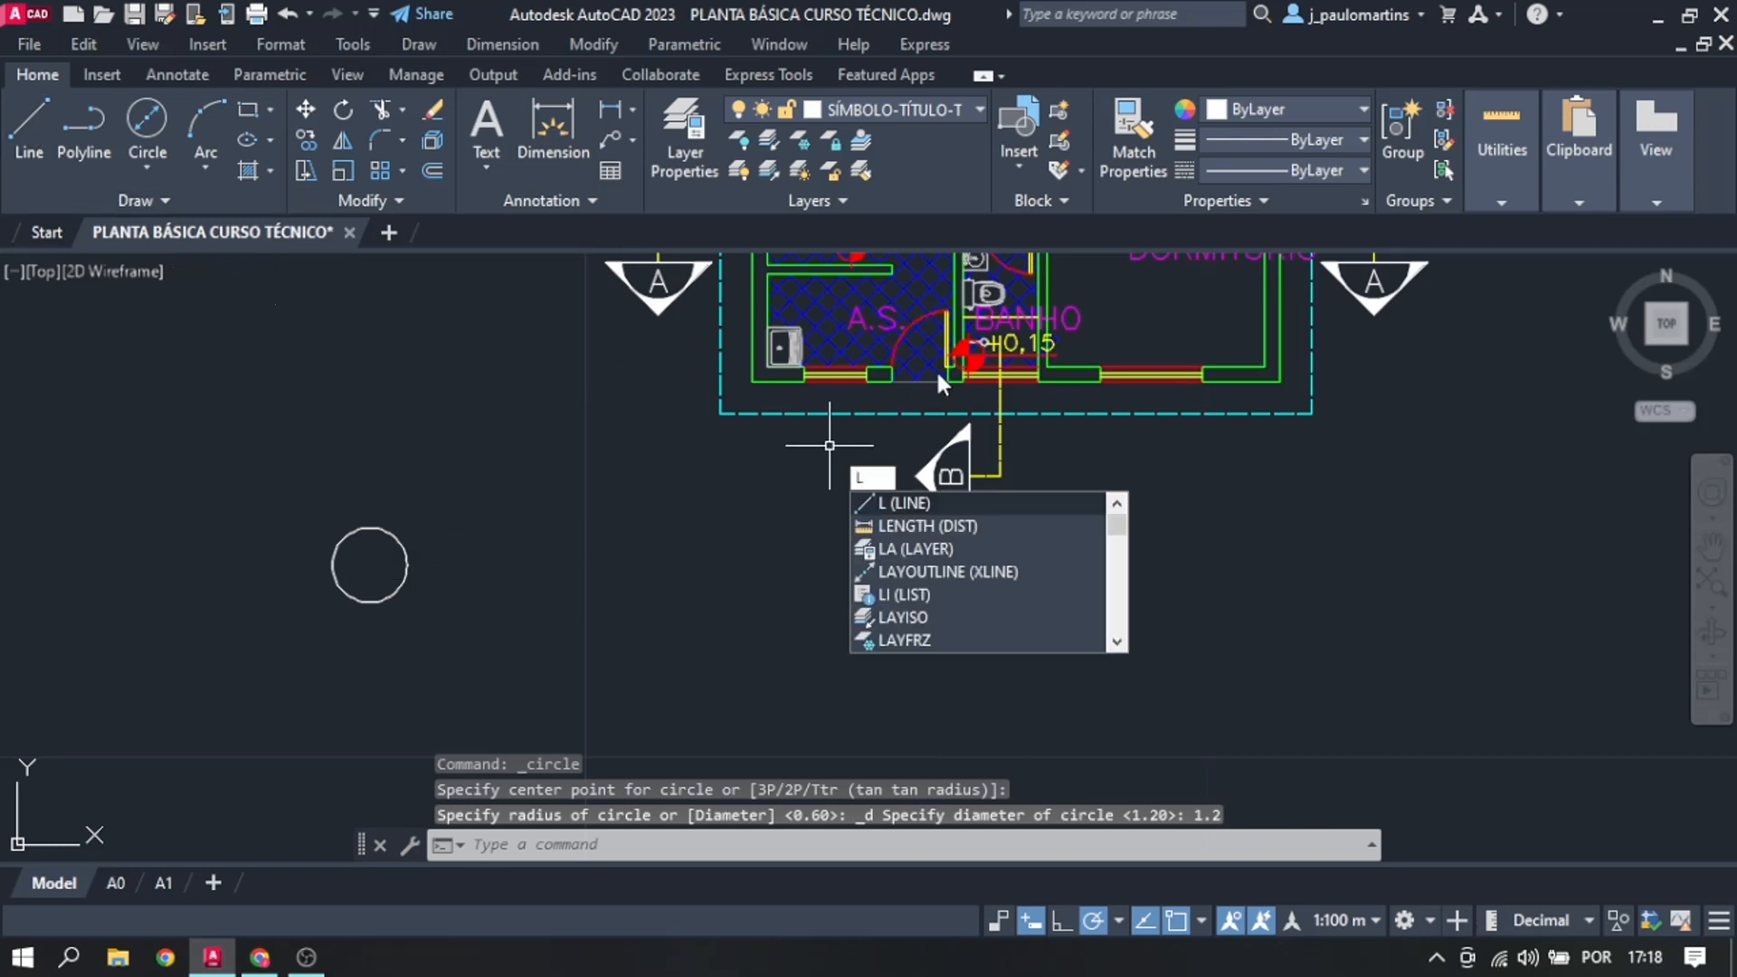
{"action": "key", "text": "Return"}
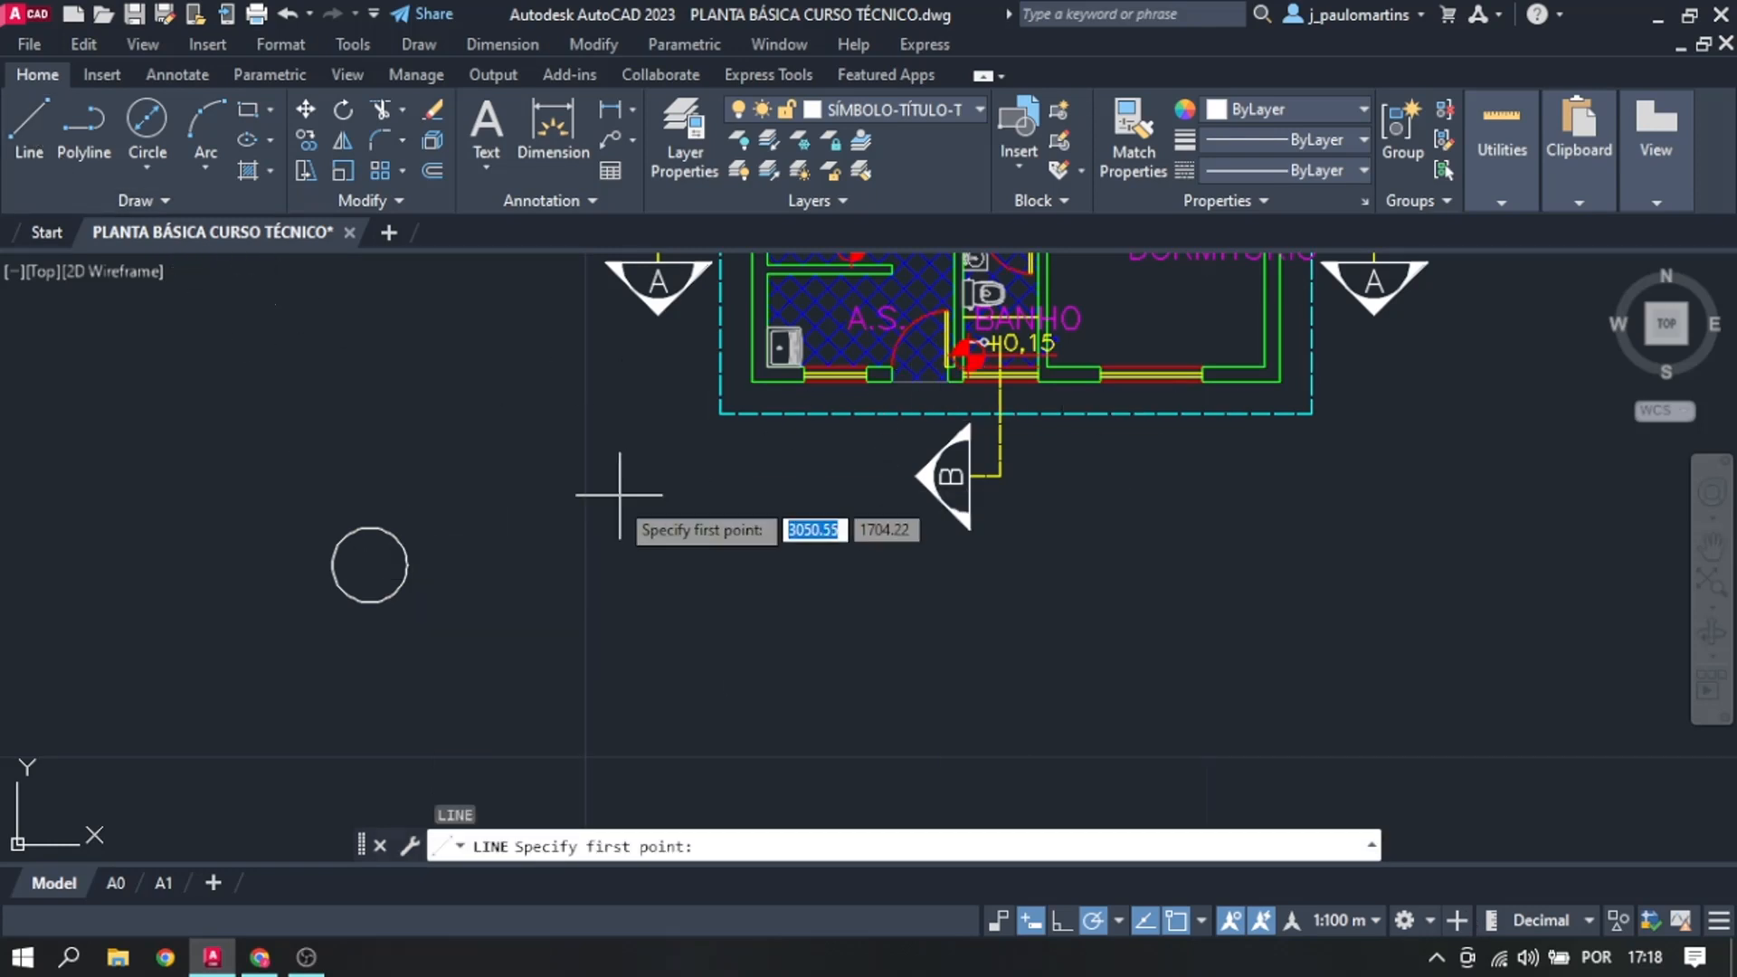
{"action": "left_click", "coordinate": [407, 564]}
{"action": "left_click", "coordinate": [882, 566]}
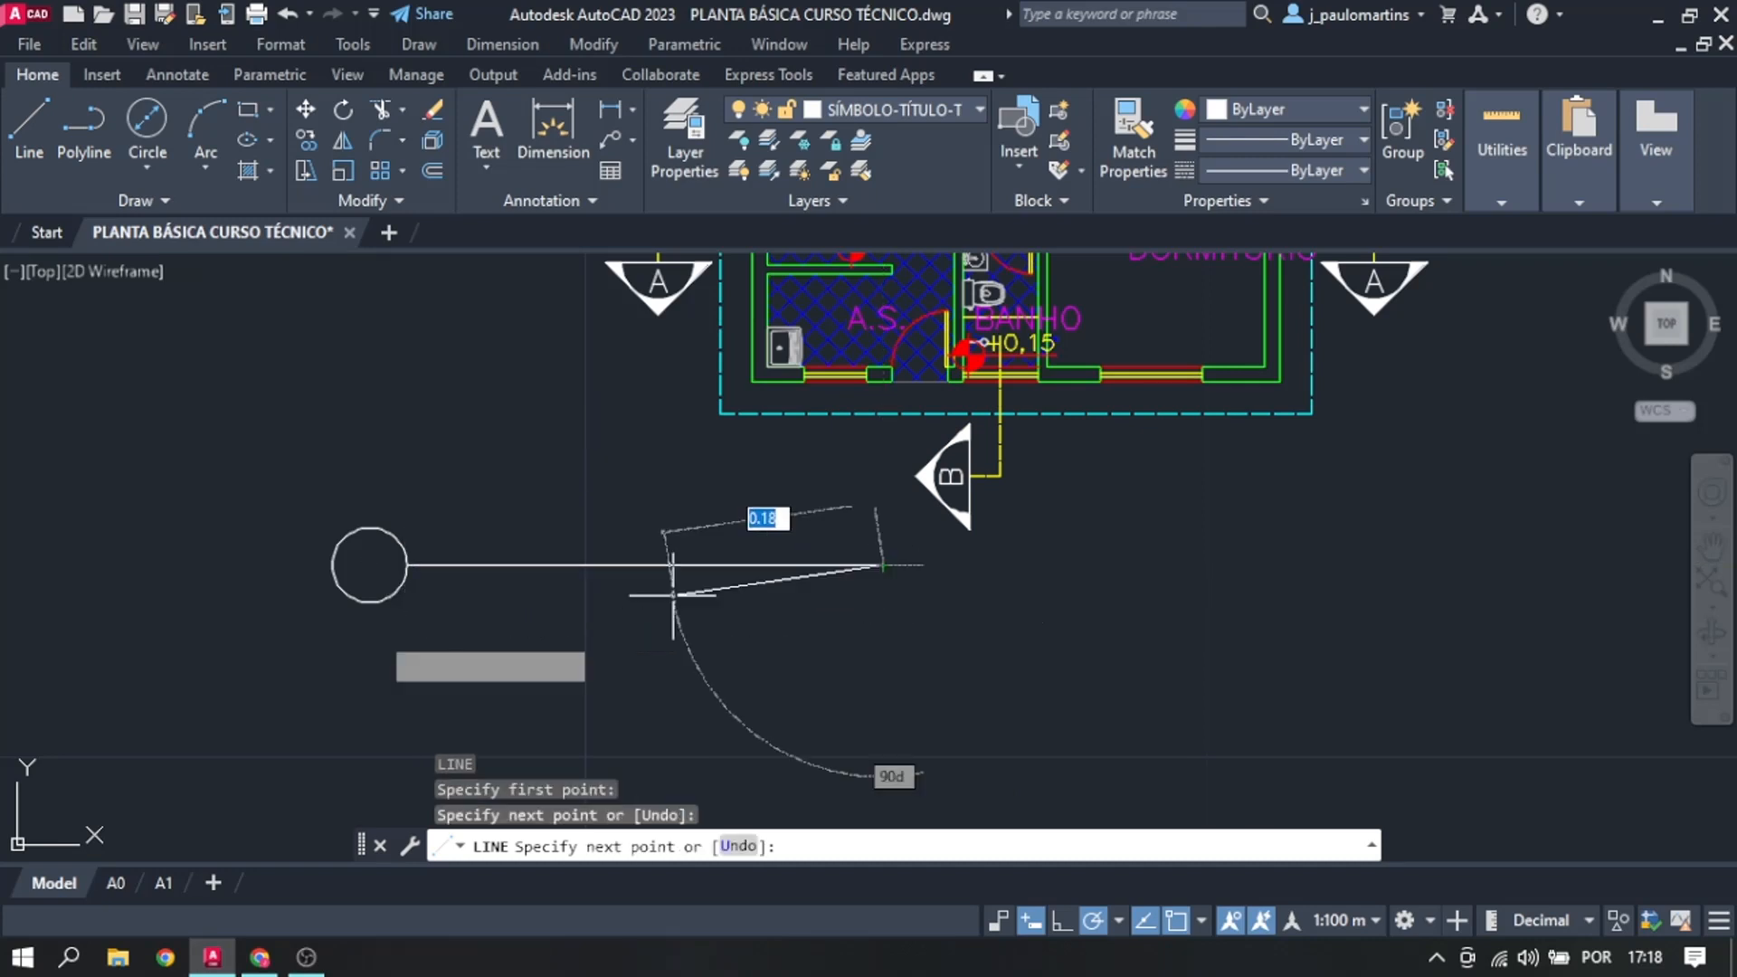
{"action": "key", "text": "Escape"}
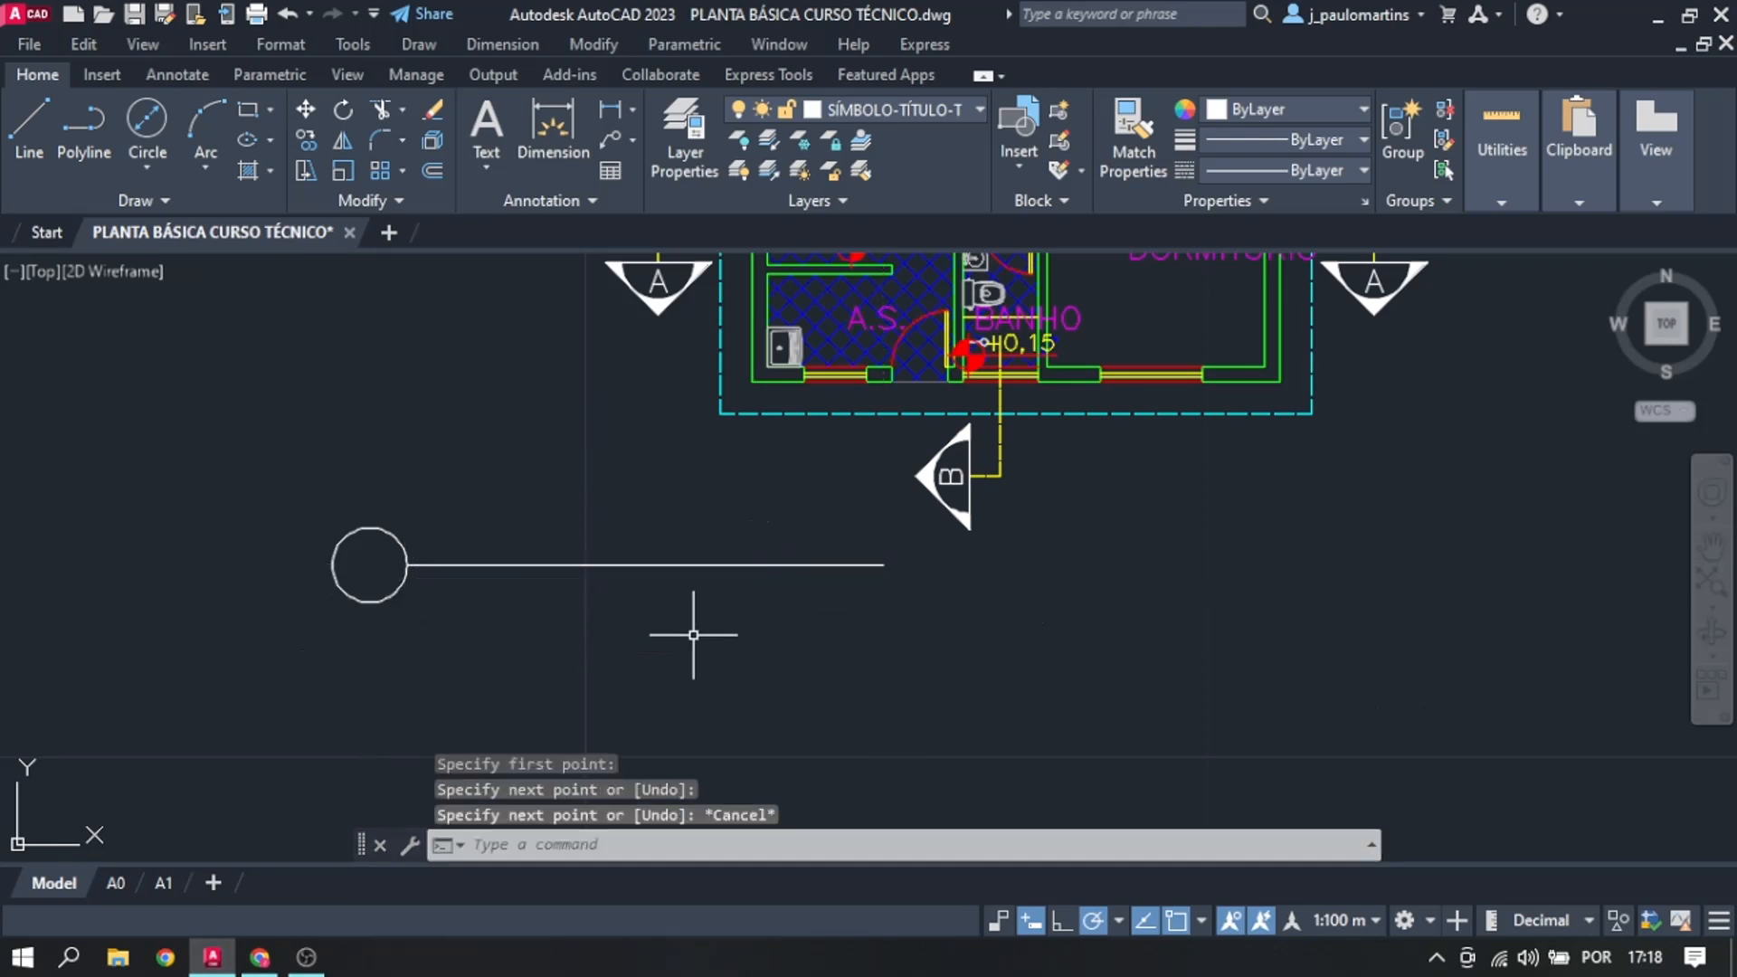
Step: Start a new attribute definition with the tag 0 and a prompt beginning QUAL É O NÚMERO DO D
{"action": "left_click", "coordinate": [1023, 201]}
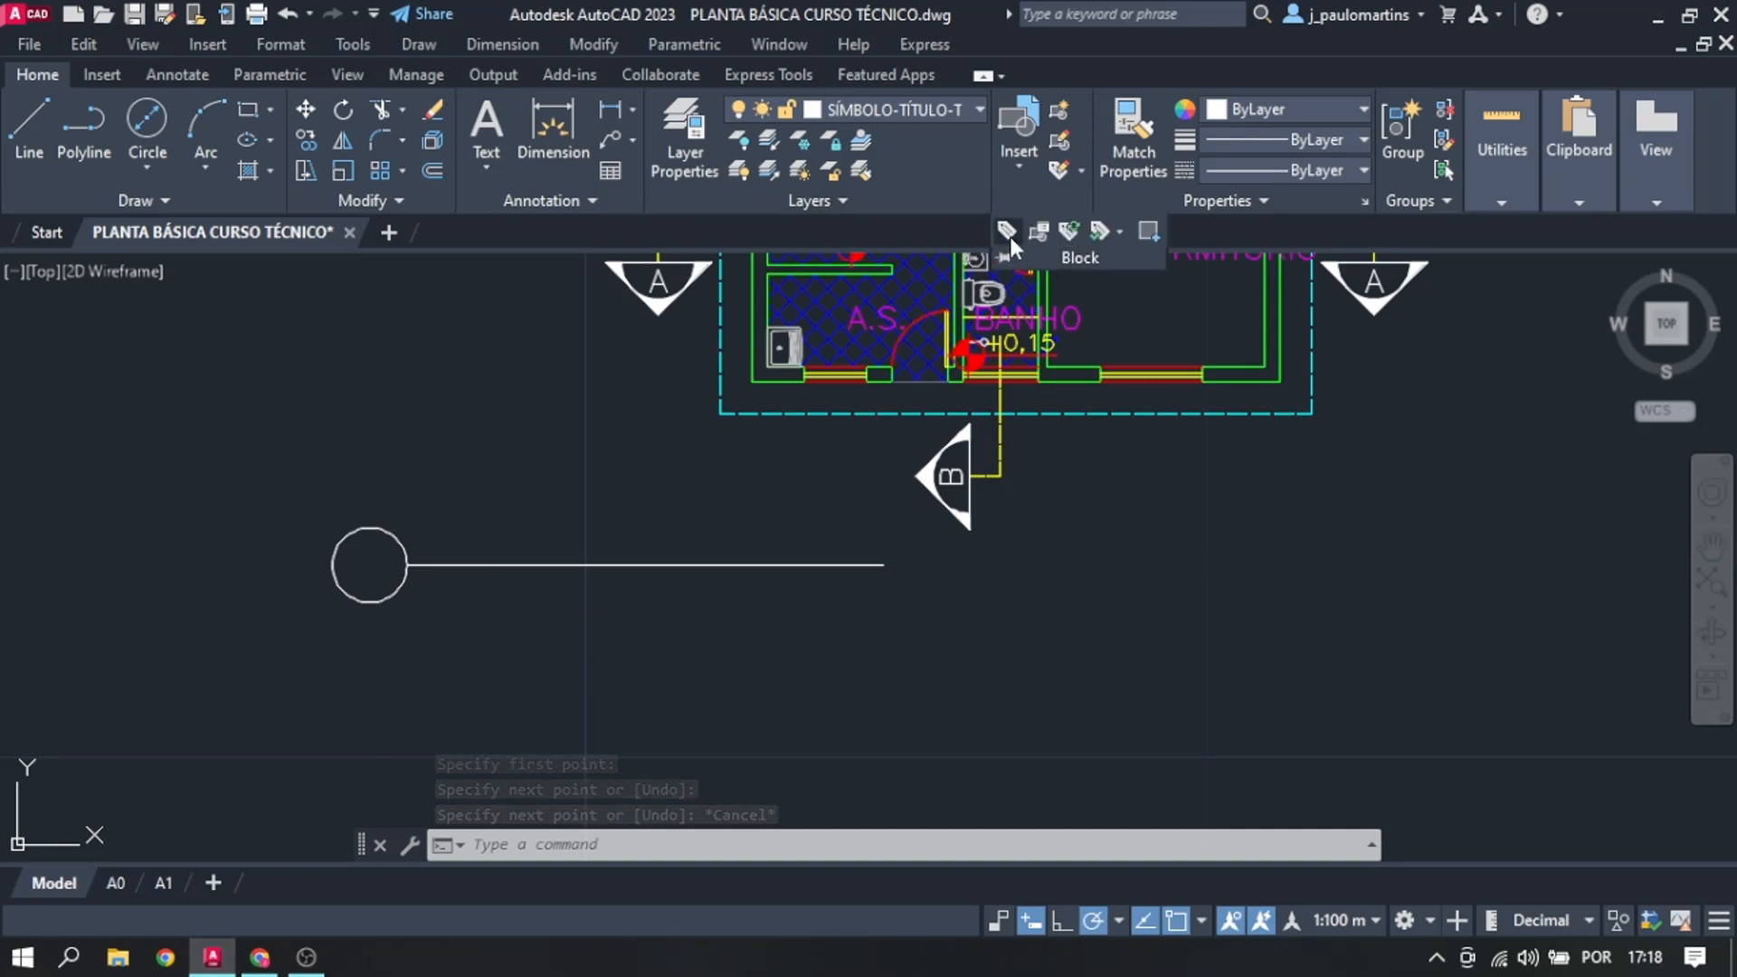
{"action": "left_click", "coordinate": [1008, 233]}
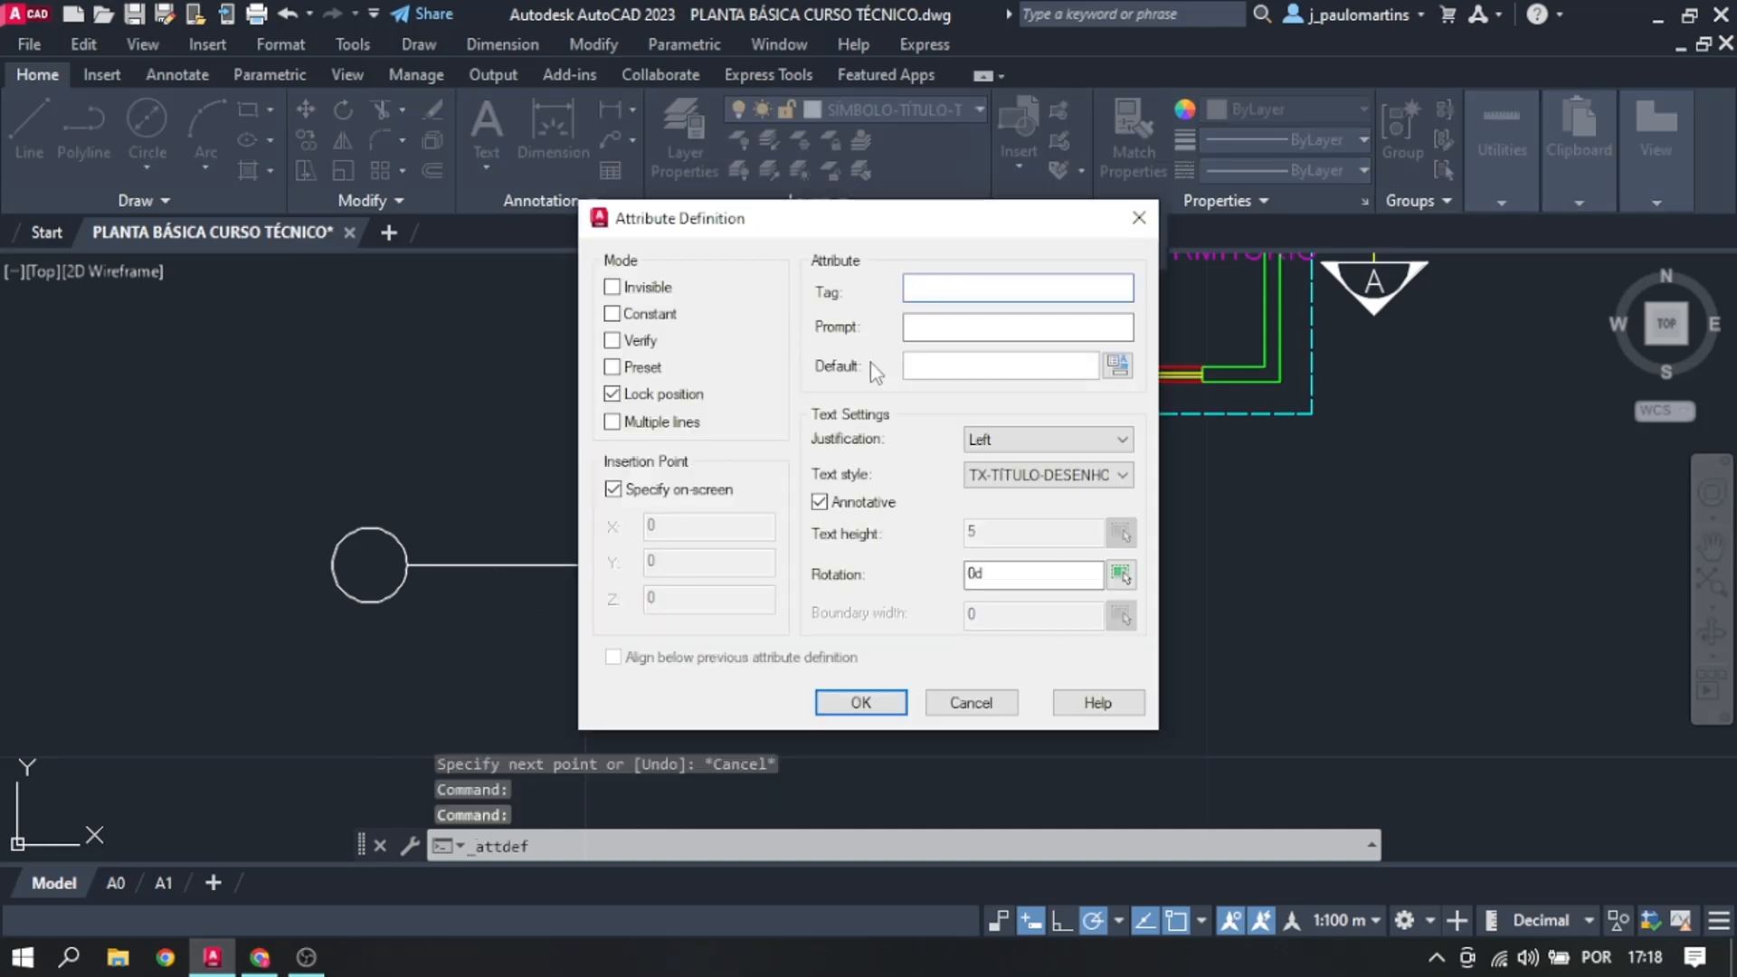
{"action": "type", "text": "0"}
{"action": "left_click", "coordinate": [937, 324]}
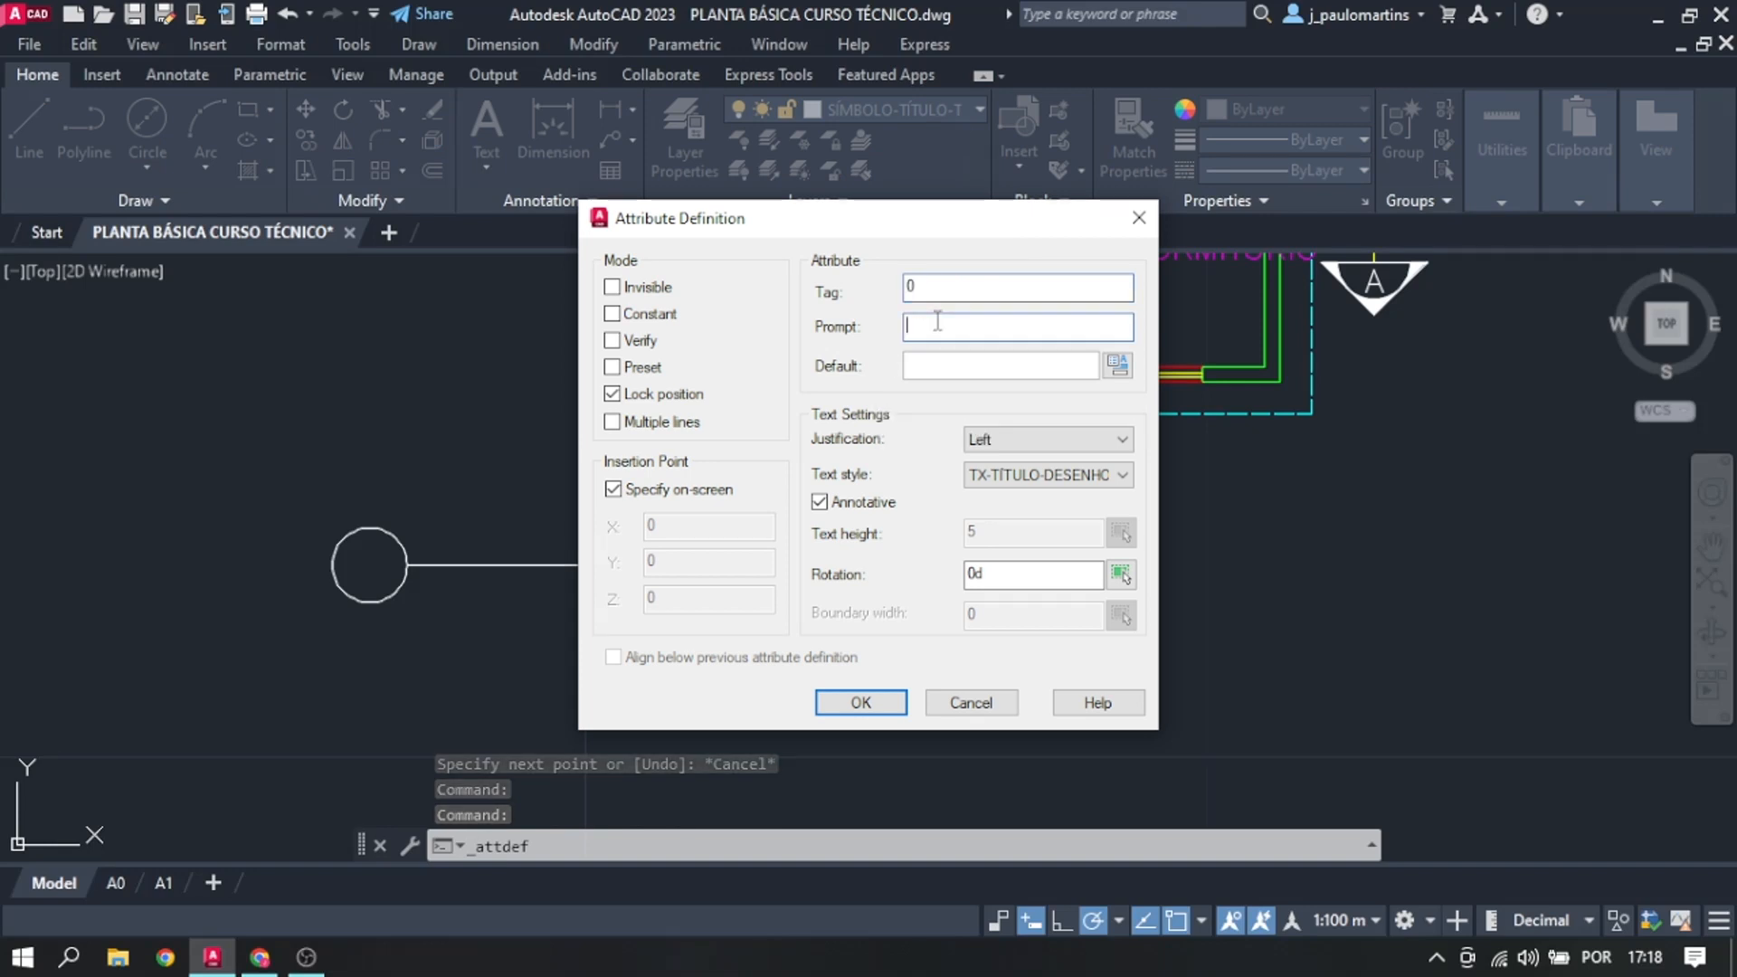
{"action": "type", "text": "QUAL P"}
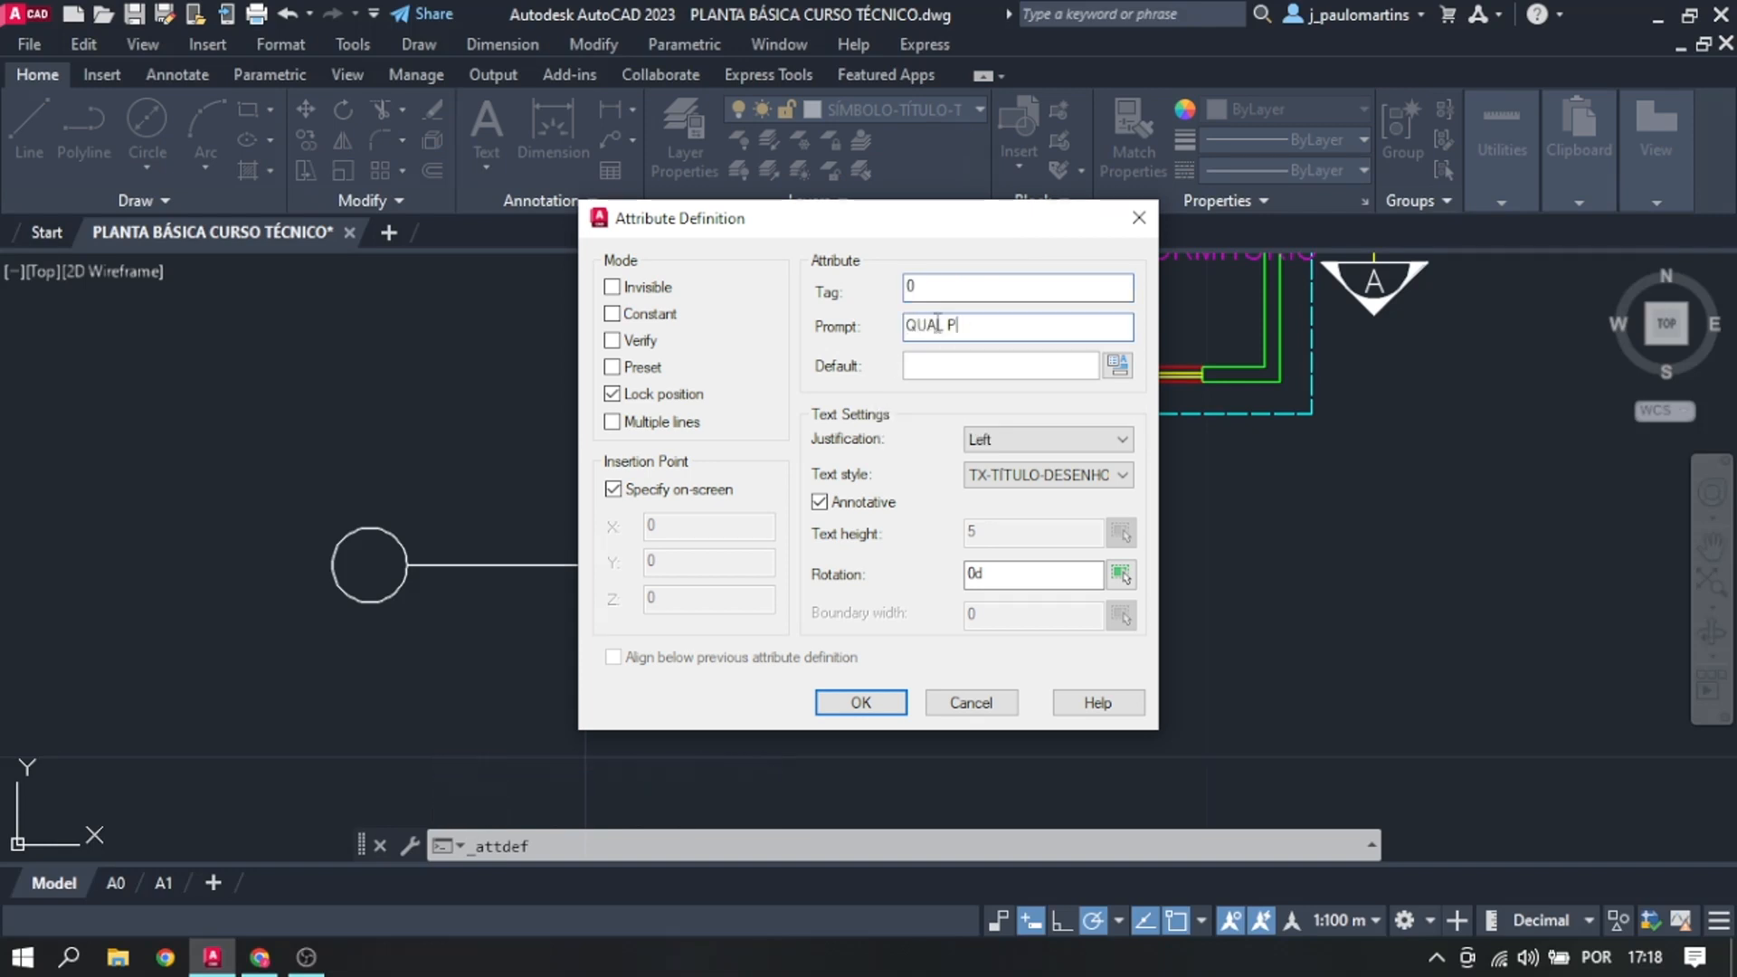
{"action": "key", "text": "BackSpace"}
{"action": "type", "text": "É O NÚMERO DO D"}
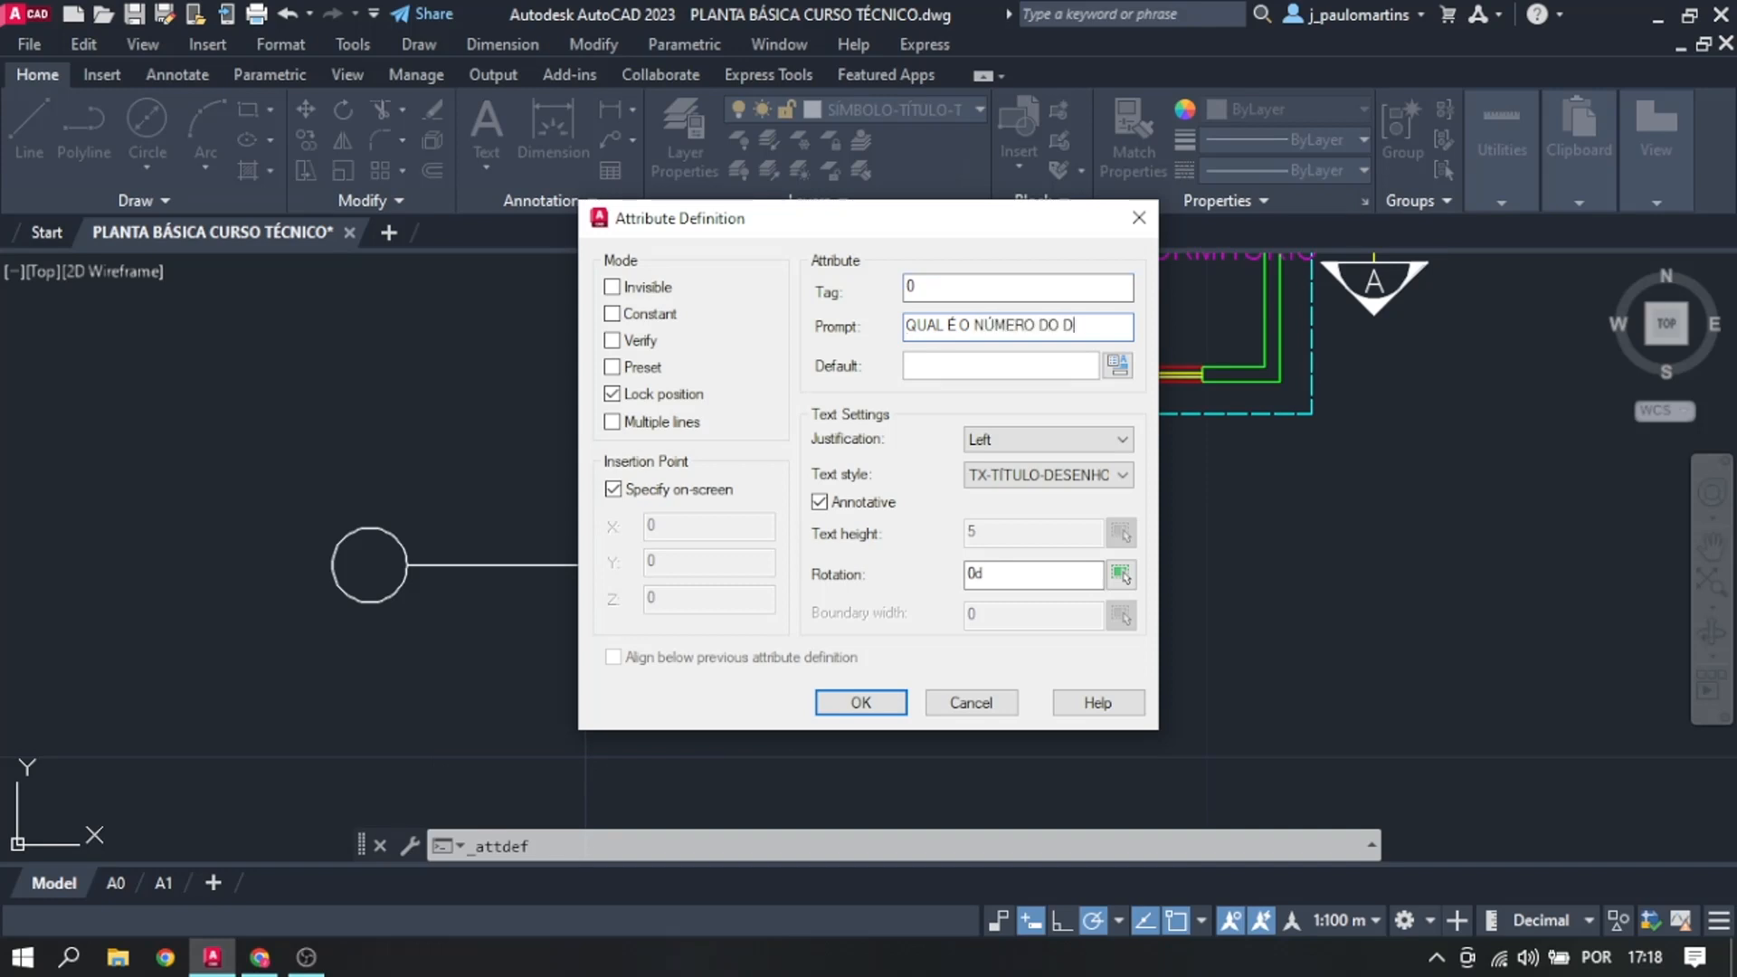
Step: Finish the number attribute's prompt as "QUAL É O NÚMERO DO DESENHO?", with default 0 and Middle center justification, checking the text height against the standard
{"action": "type", "text": "?"}
{"action": "key", "text": "Tab"}
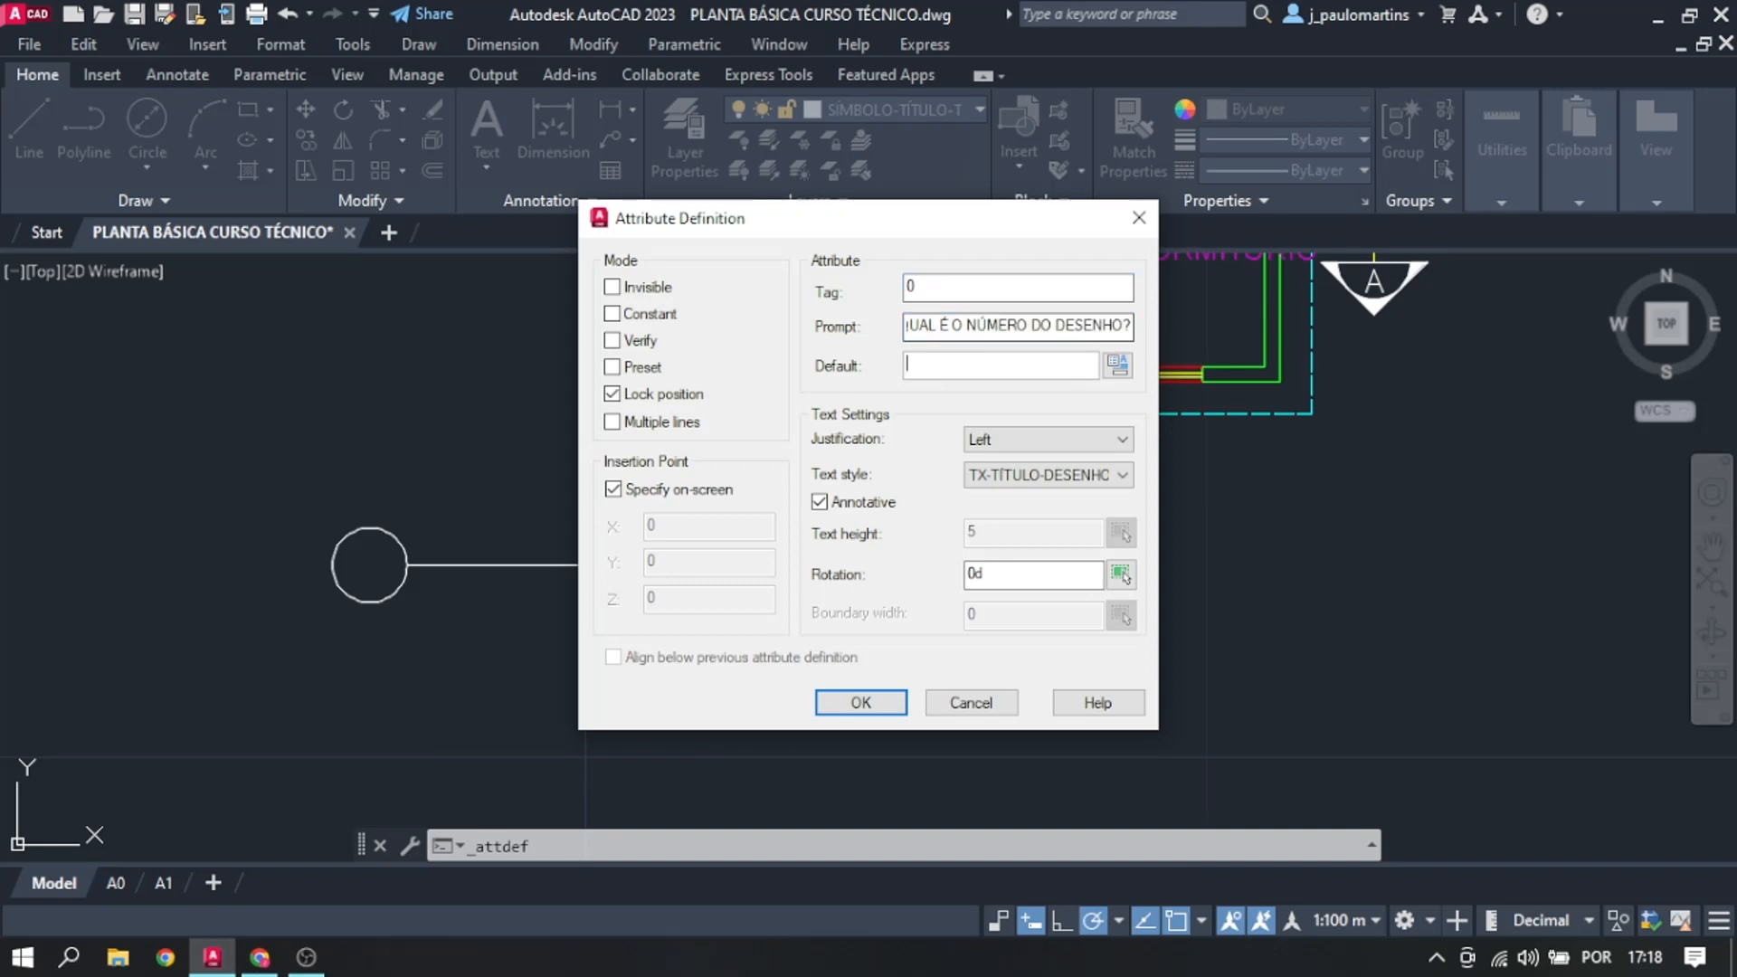
{"action": "left_click", "coordinate": [986, 444]}
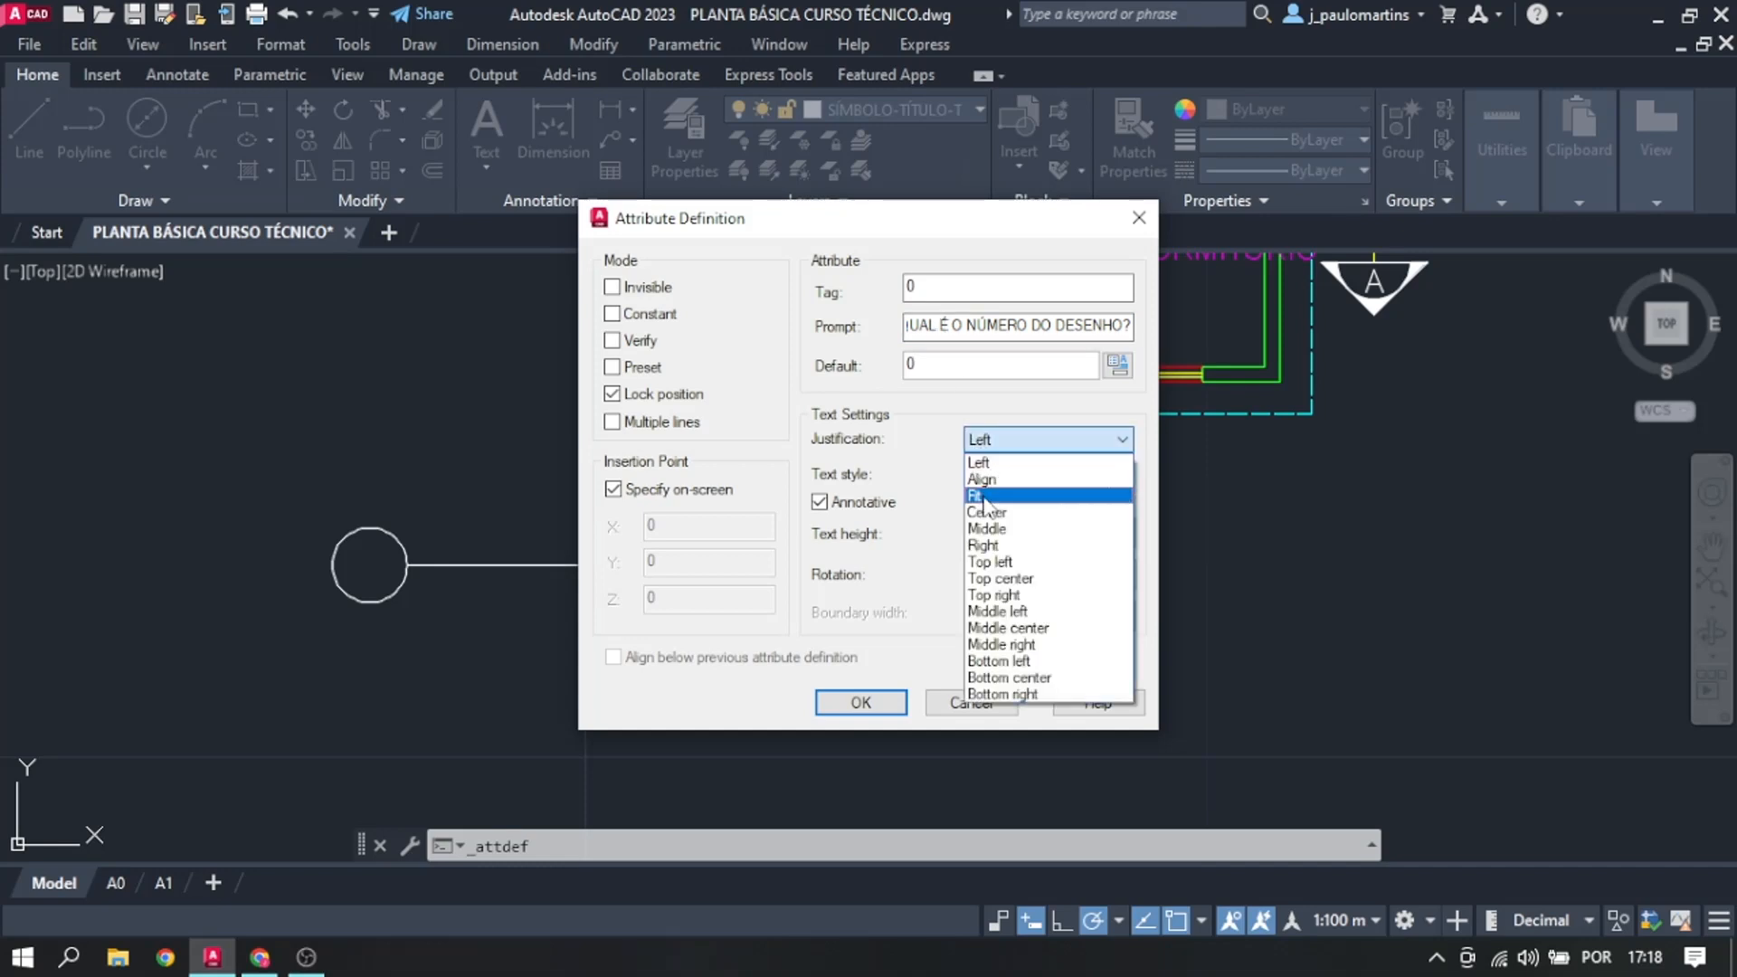
{"action": "left_click", "coordinate": [1011, 629]}
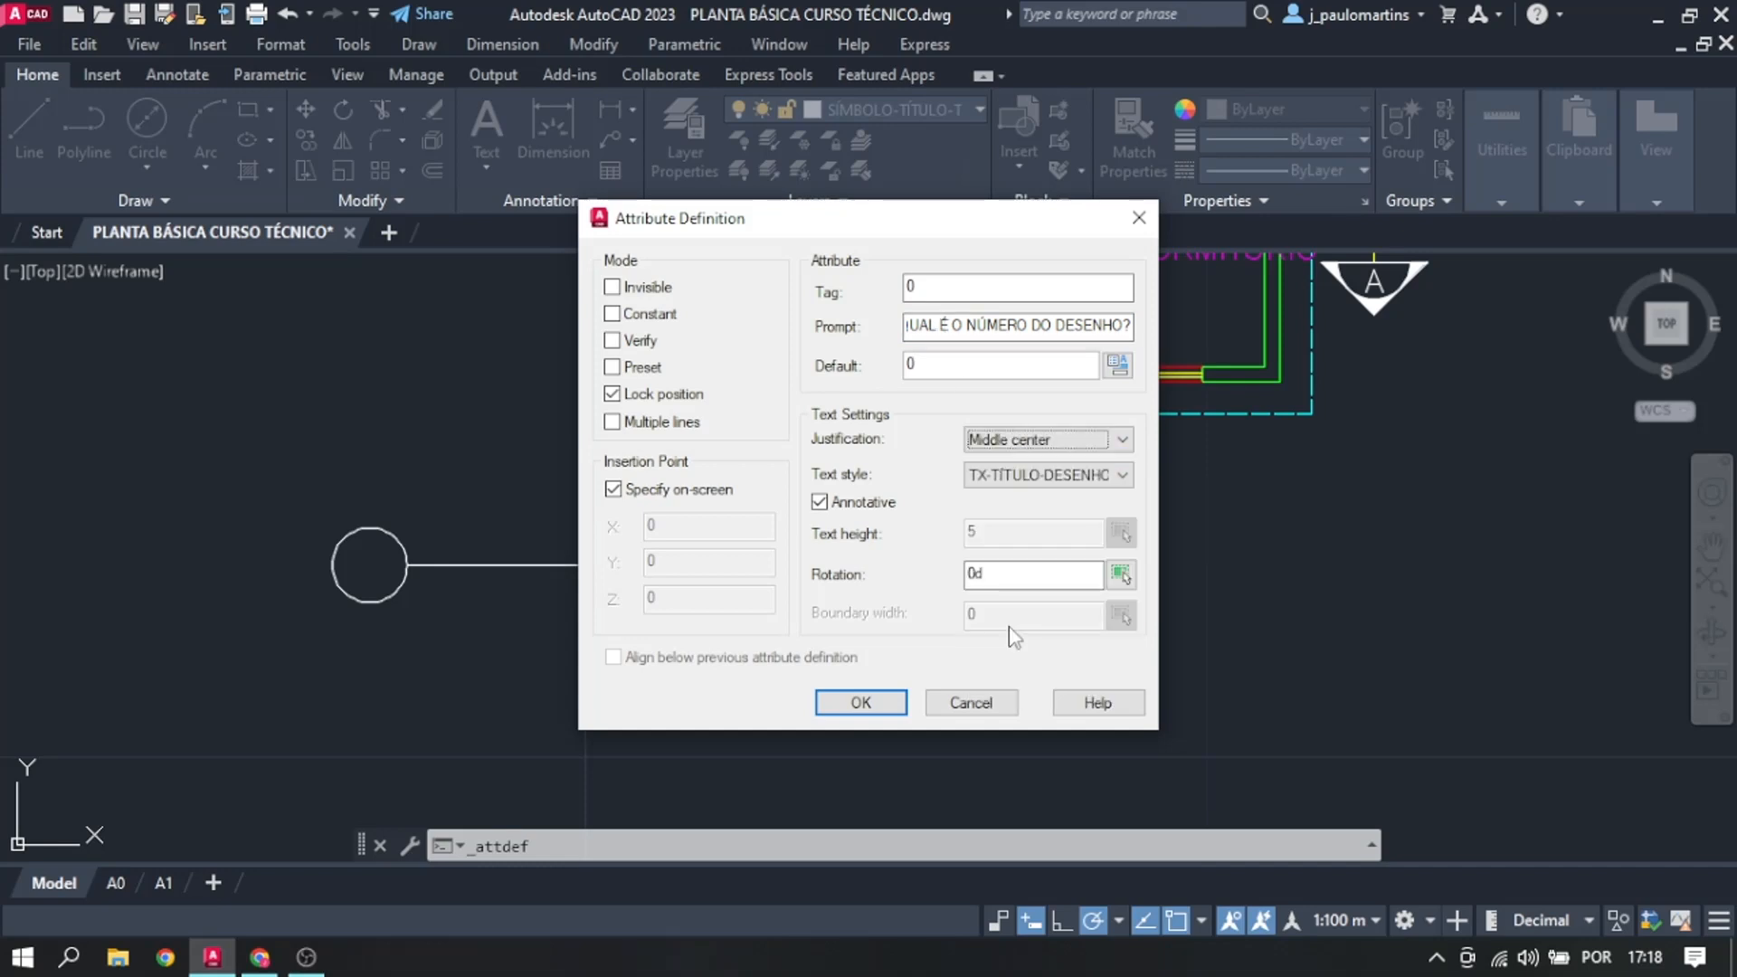
{"action": "left_click", "coordinate": [1061, 479]}
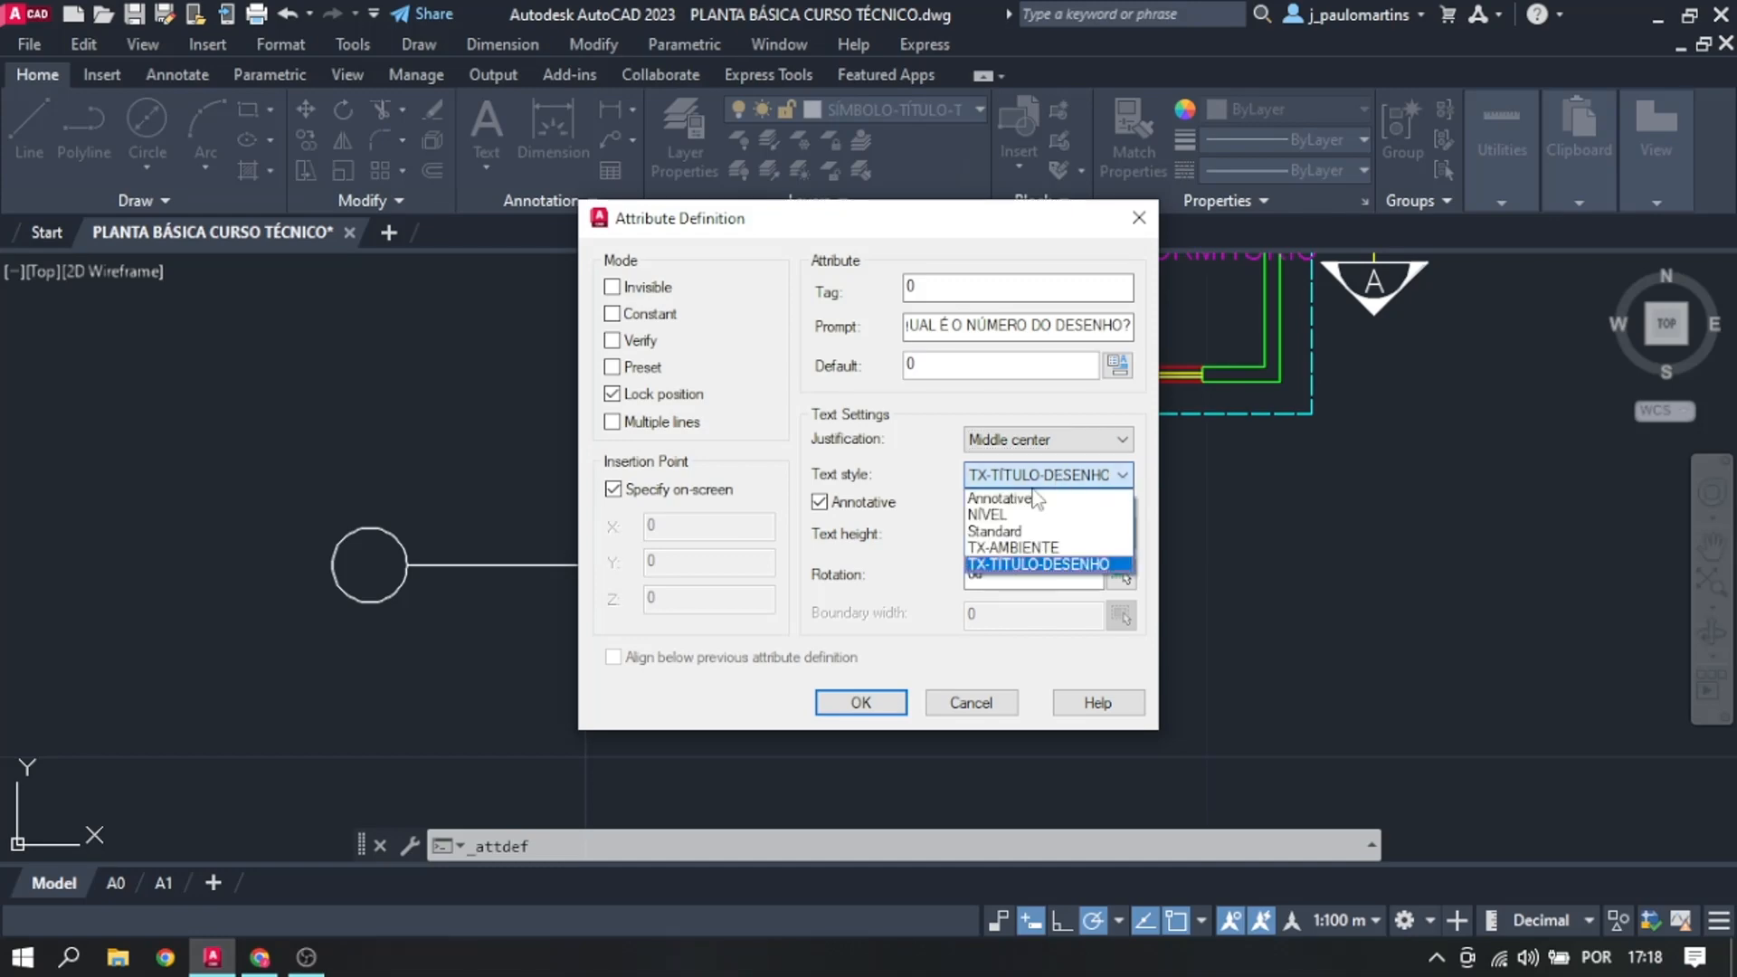
{"action": "left_click", "coordinate": [269, 957]}
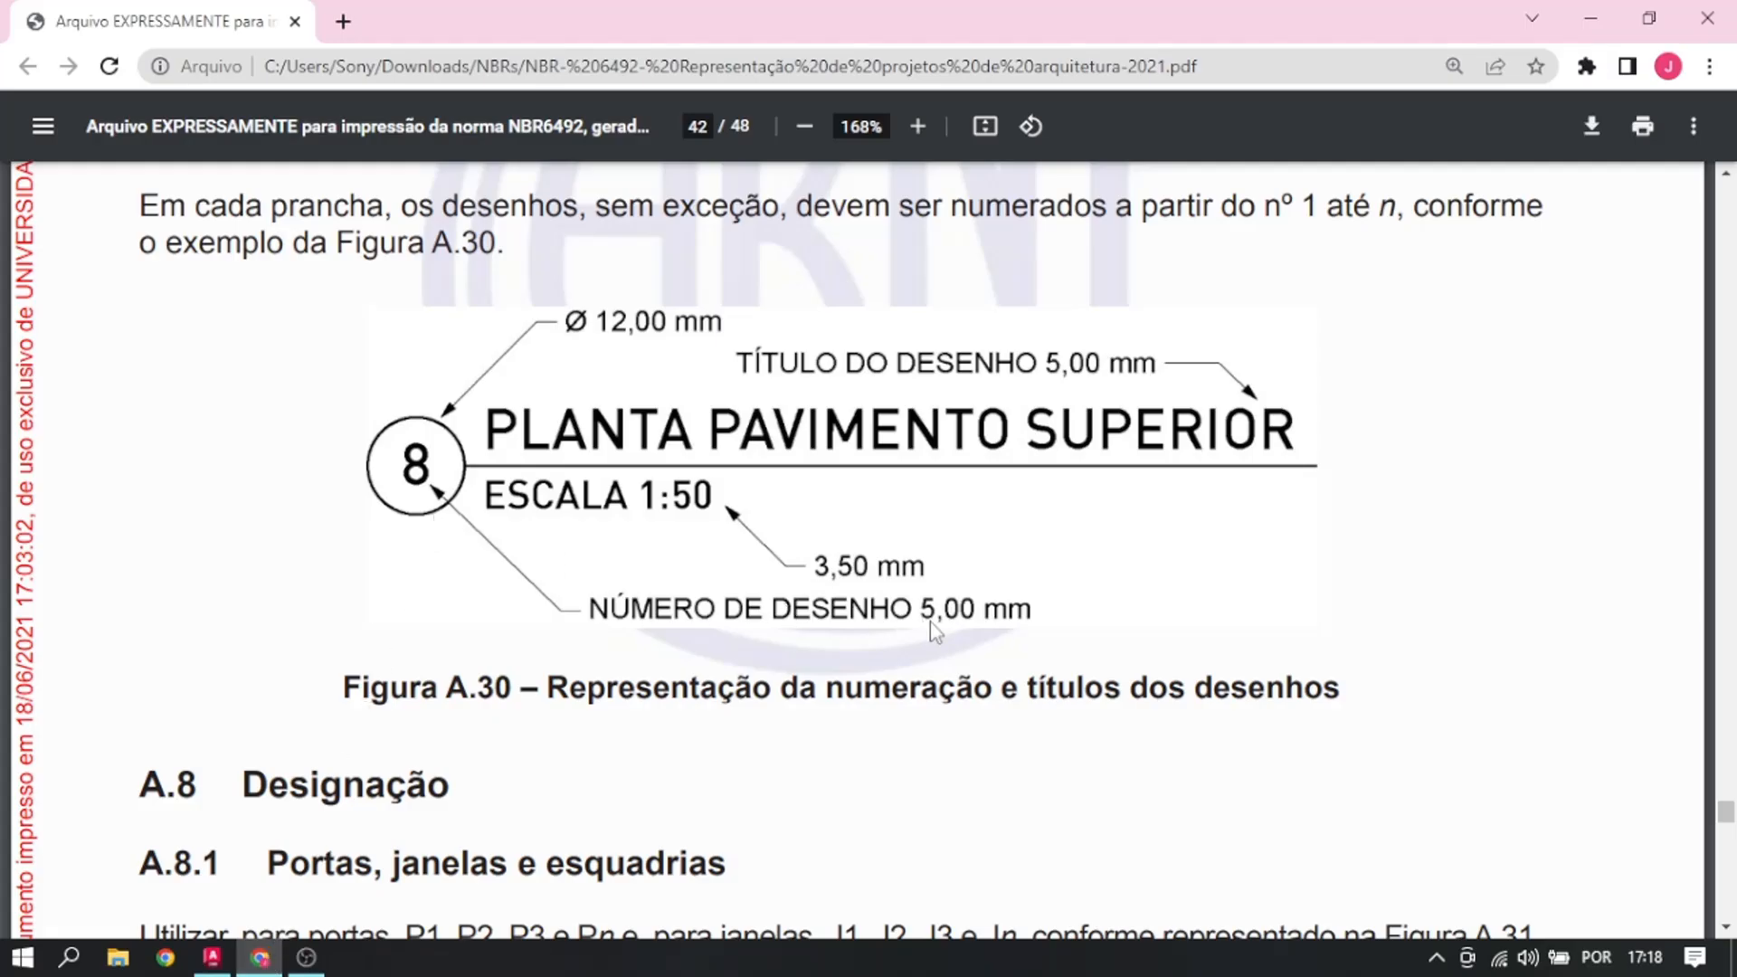
{"action": "key", "text": "alt+Tab"}
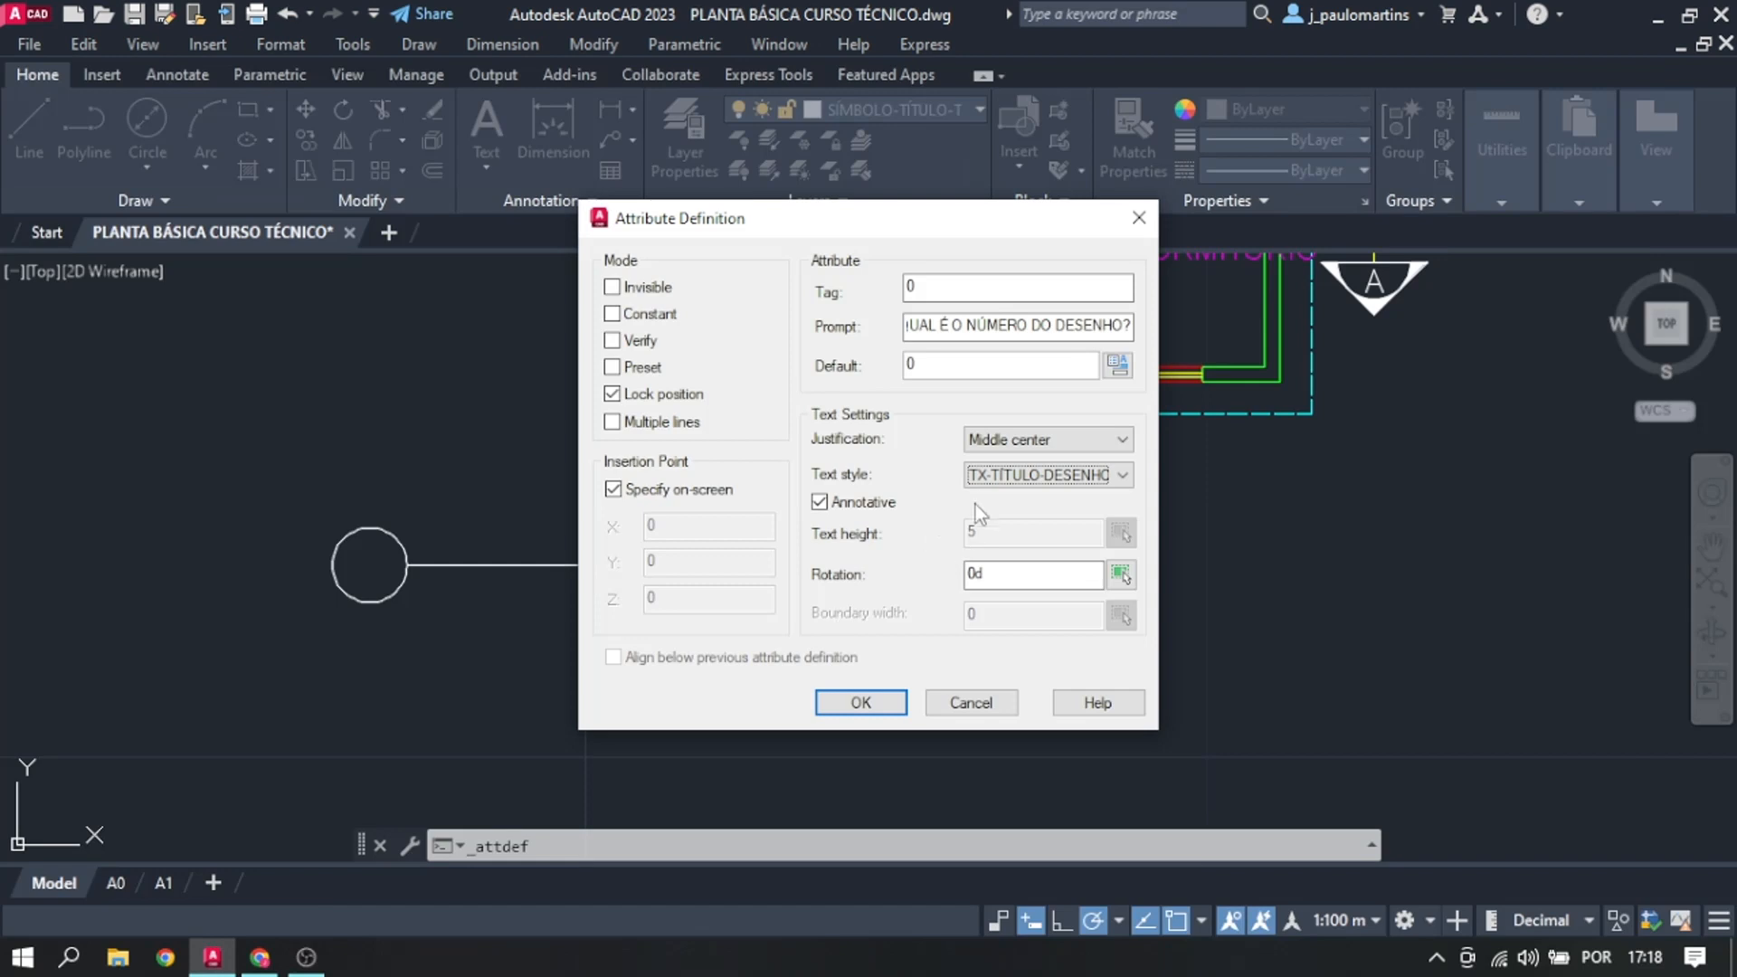
Step: Accept the number attribute definition and place it at the centre of the title symbol's circle
{"action": "left_click", "coordinate": [855, 704]}
{"action": "scroll", "coordinate": [343, 573], "scroll_direction": "up", "scroll_amount": 5}
{"action": "scroll", "coordinate": [340, 573], "scroll_direction": "up", "scroll_amount": 2}
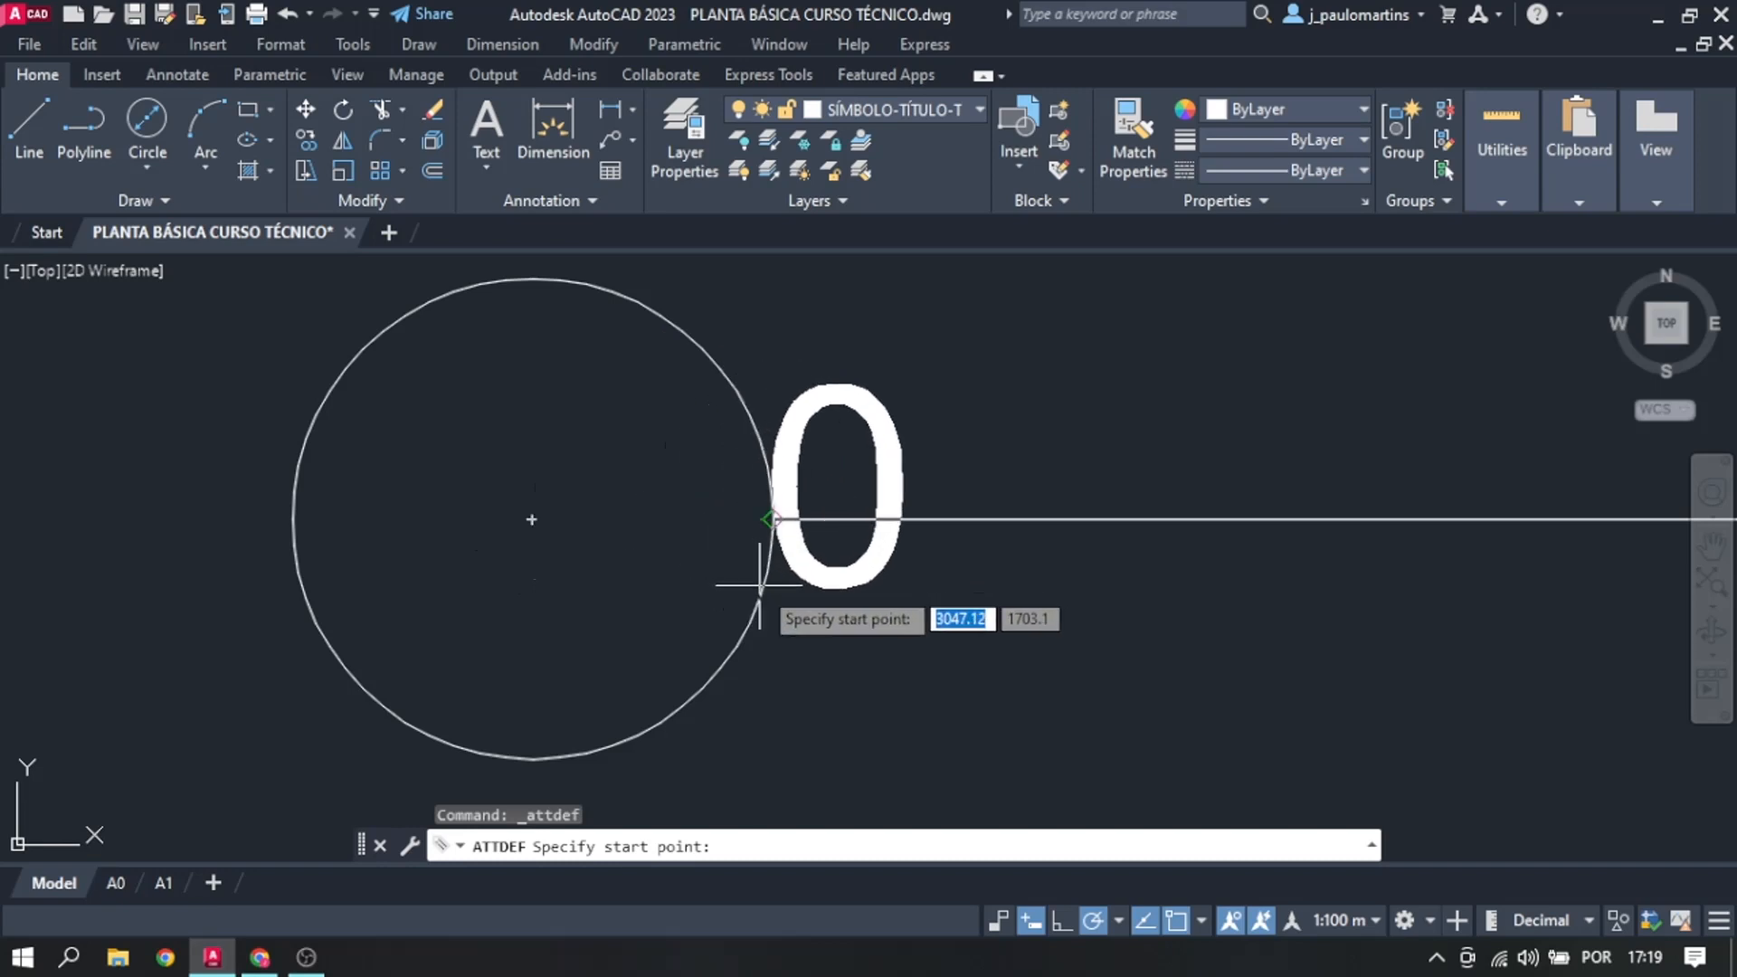
{"action": "left_click", "coordinate": [532, 520]}
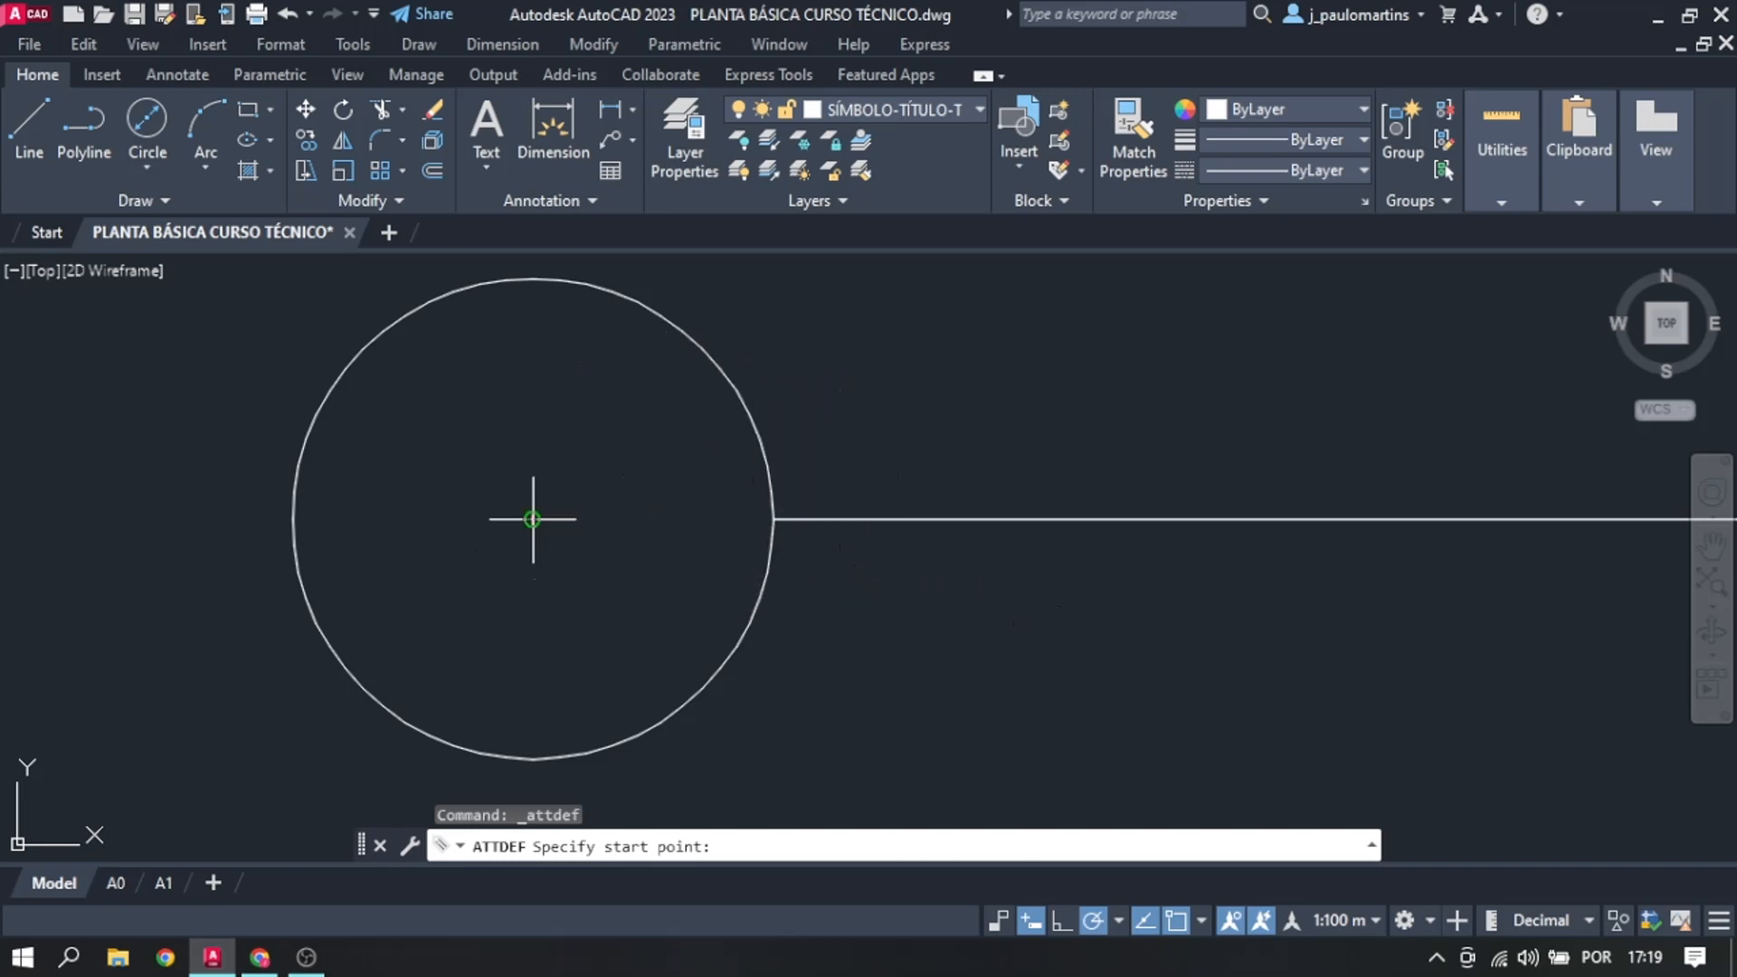
{"action": "scroll", "coordinate": [312, 584], "scroll_direction": "down", "scroll_amount": 4}
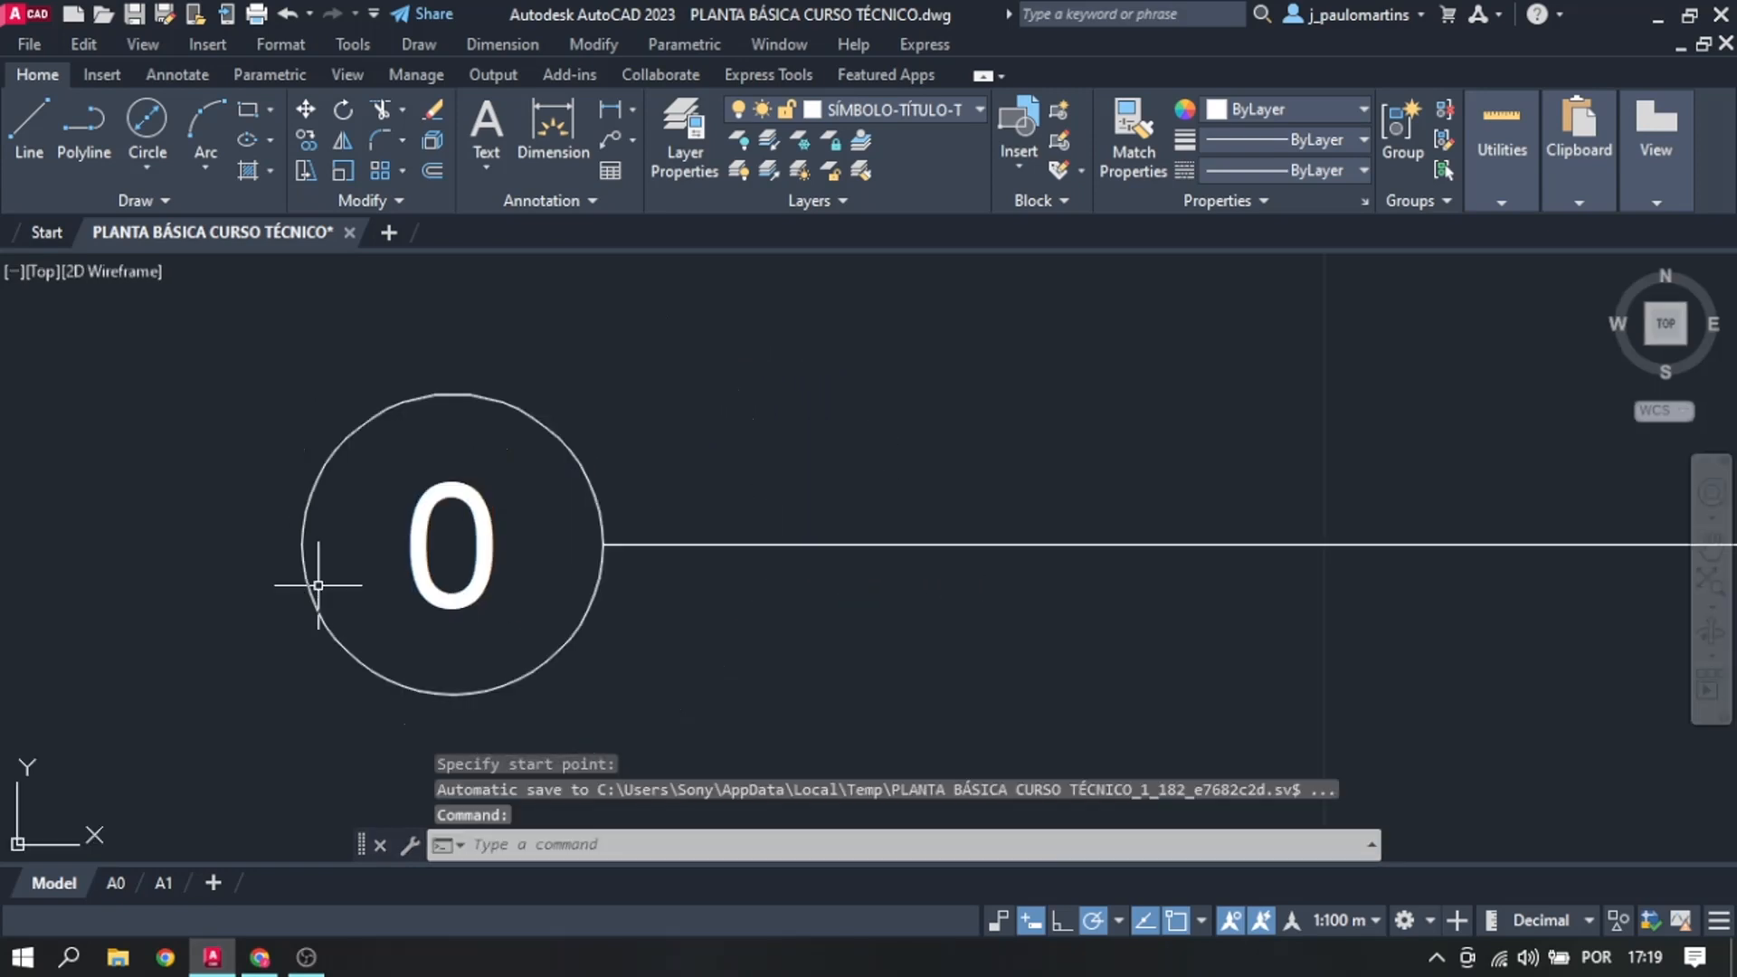
Step: Start a second attribute with tag PLANTA-BAIXA, prompt "QUAL É O NOME DO DESENHO?" and default PLANTA BAIXA
{"action": "left_click", "coordinate": [1051, 208]}
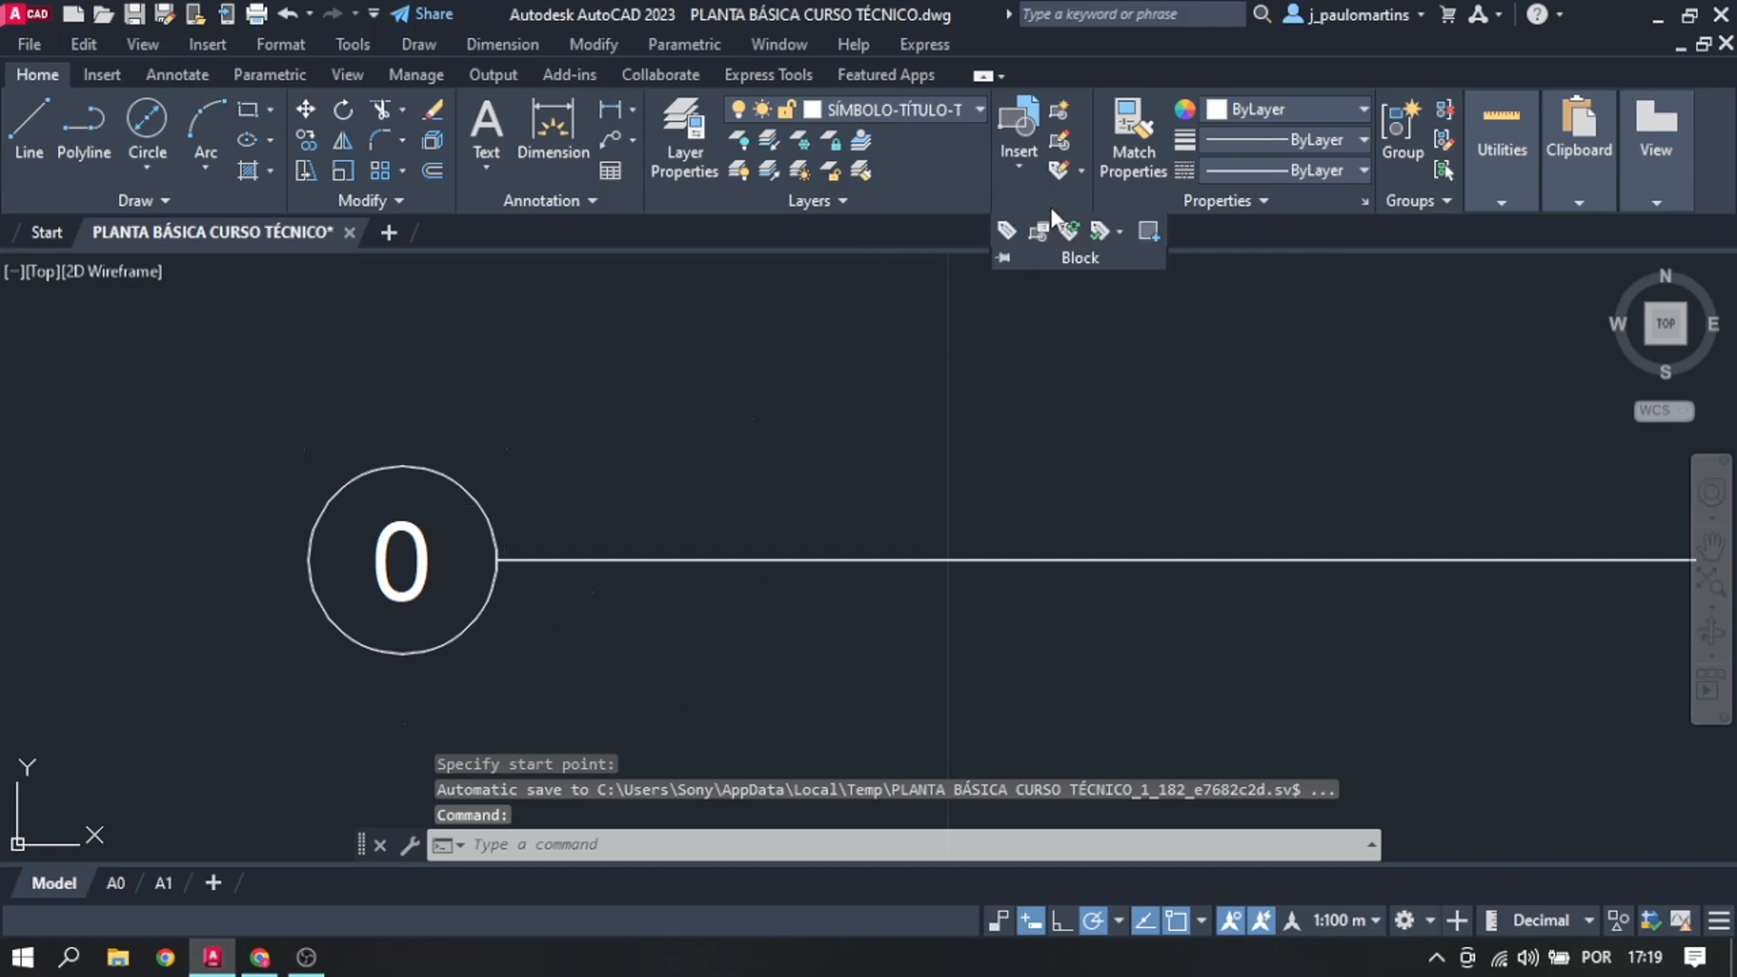
{"action": "left_click", "coordinate": [1005, 232]}
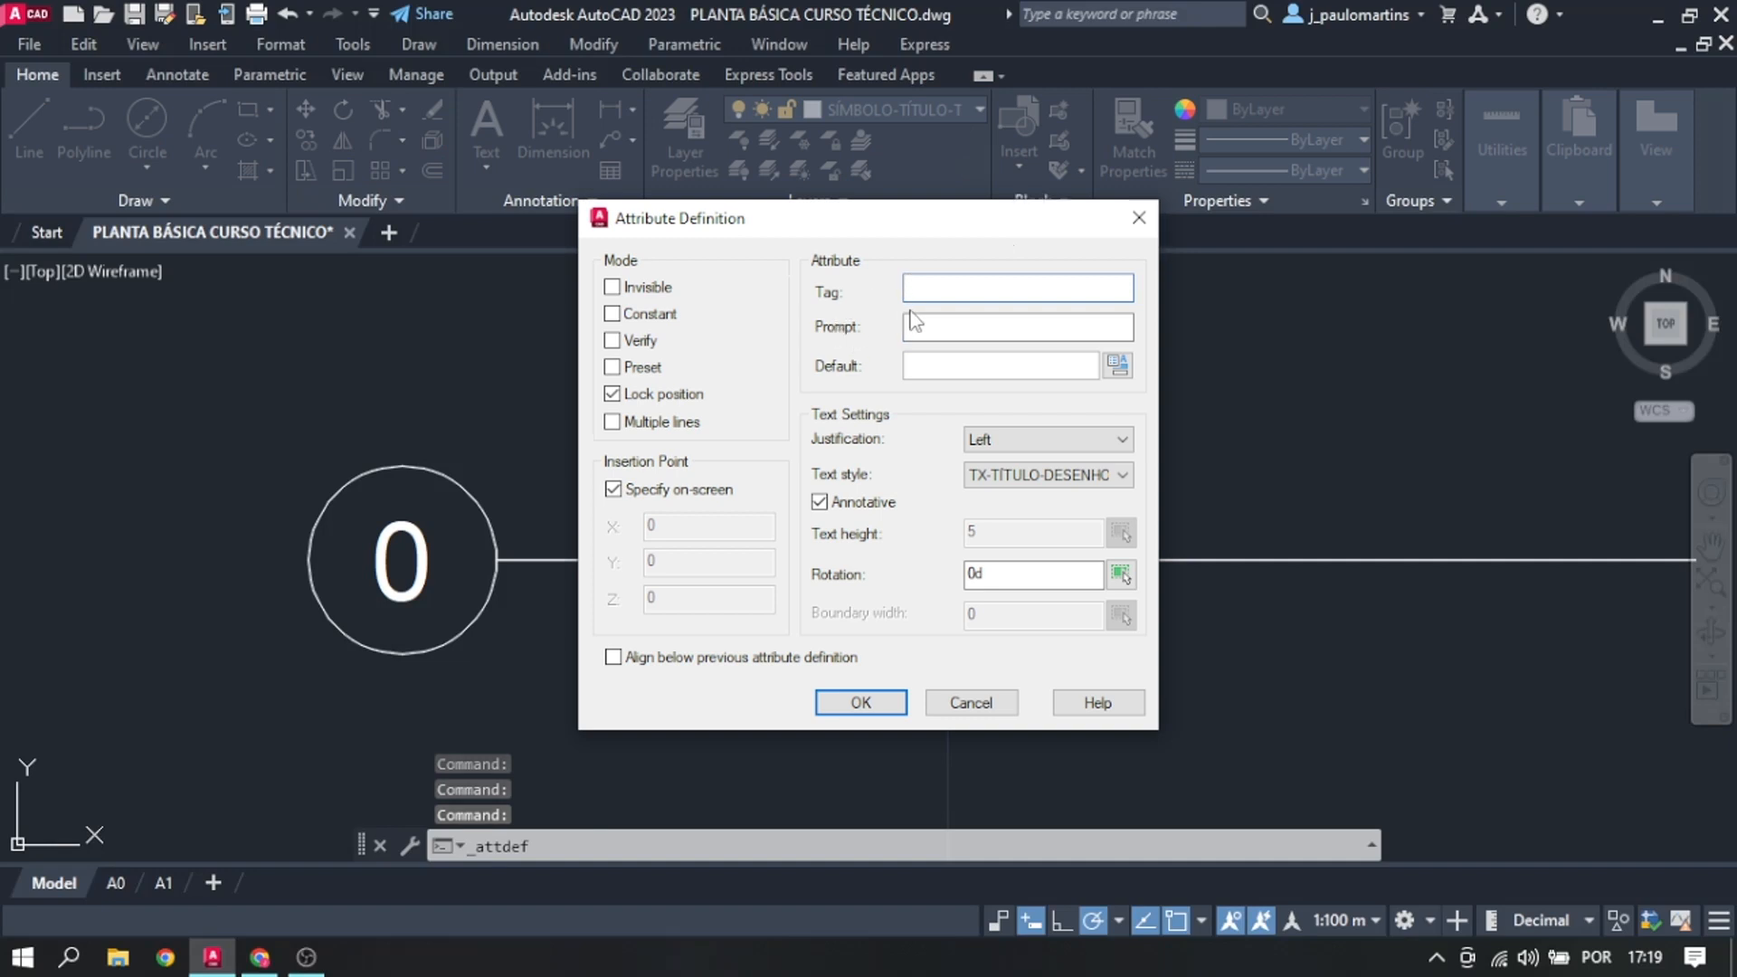
{"action": "type", "text": "PLANT"}
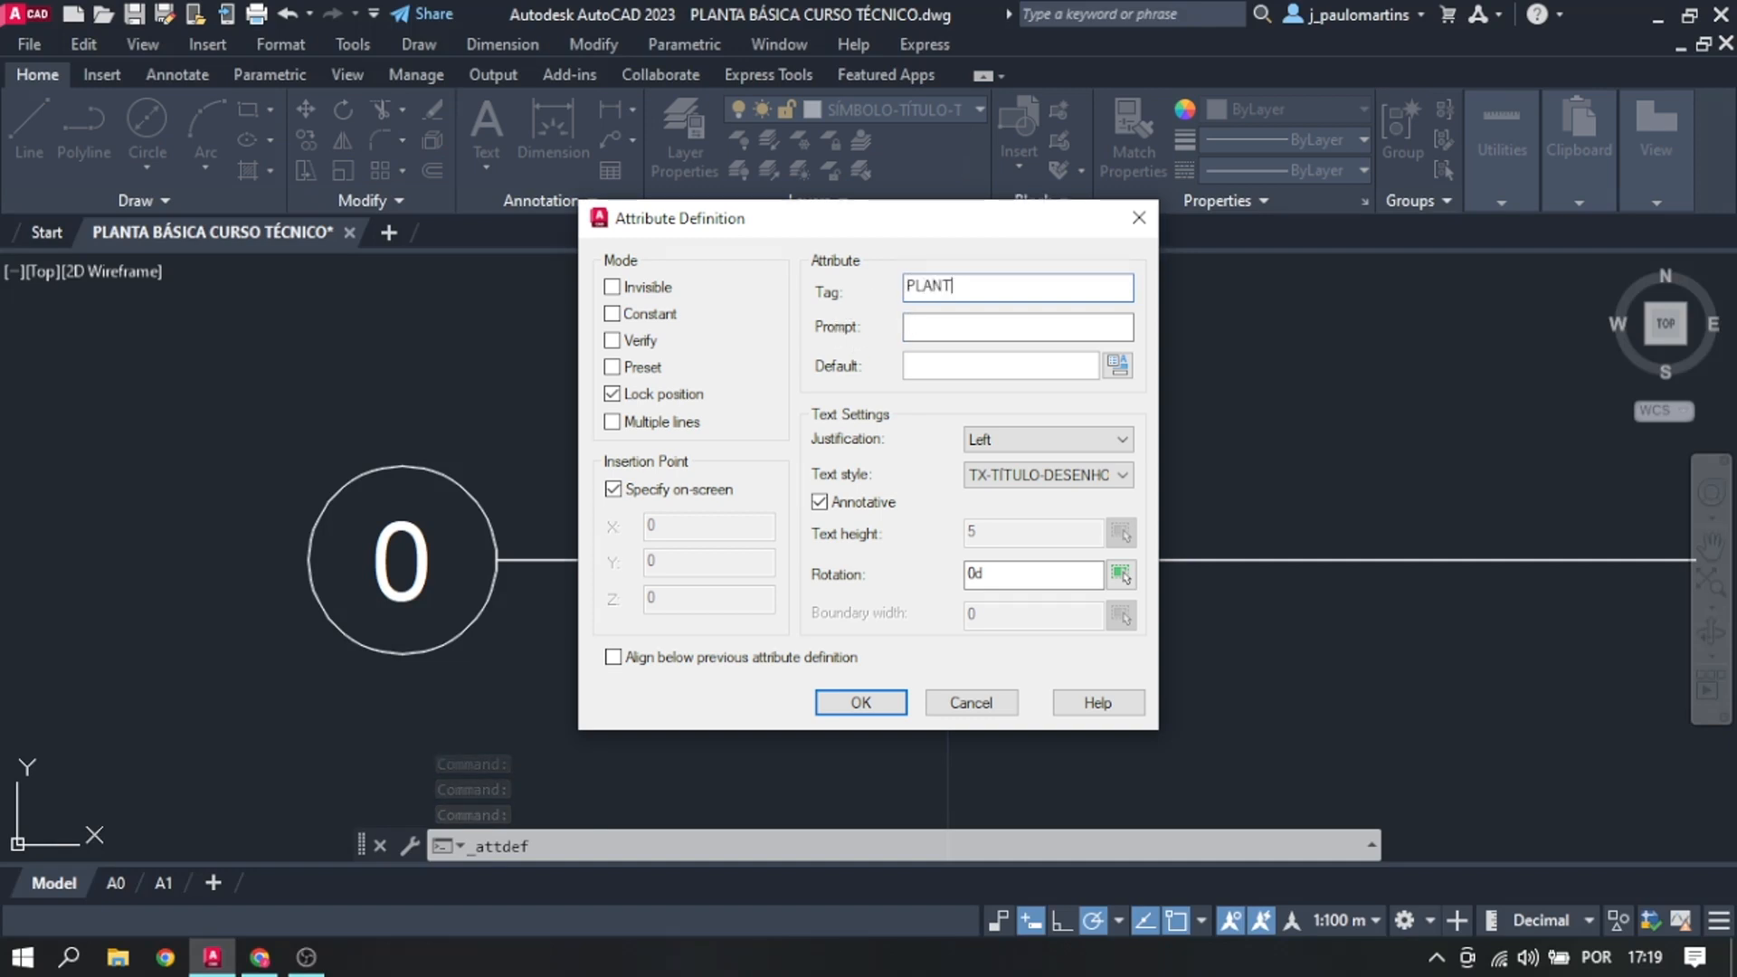
{"action": "type", "text": "A-BAIXA"}
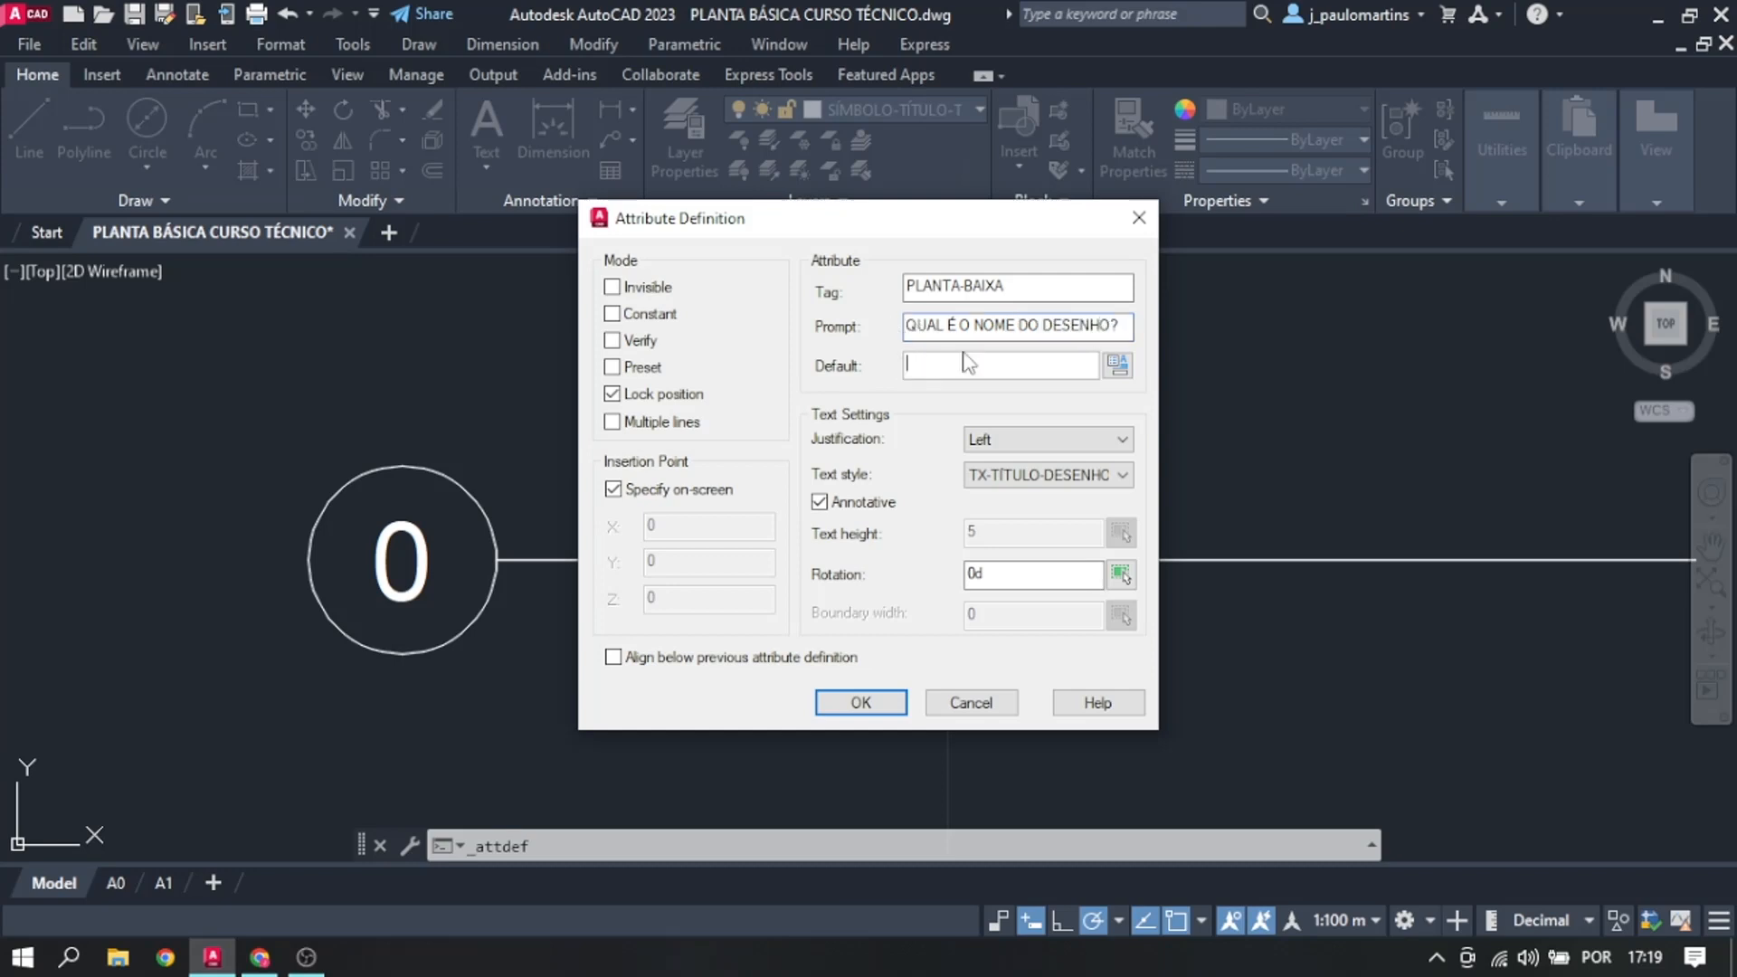
{"action": "type", "text": "PLANTA BAIXA"}
Step: Give the title attribute Bottom left justification and the TX-TÍTULO-DESENHO text style, checking the title height against the standard
{"action": "left_click", "coordinate": [1073, 439]}
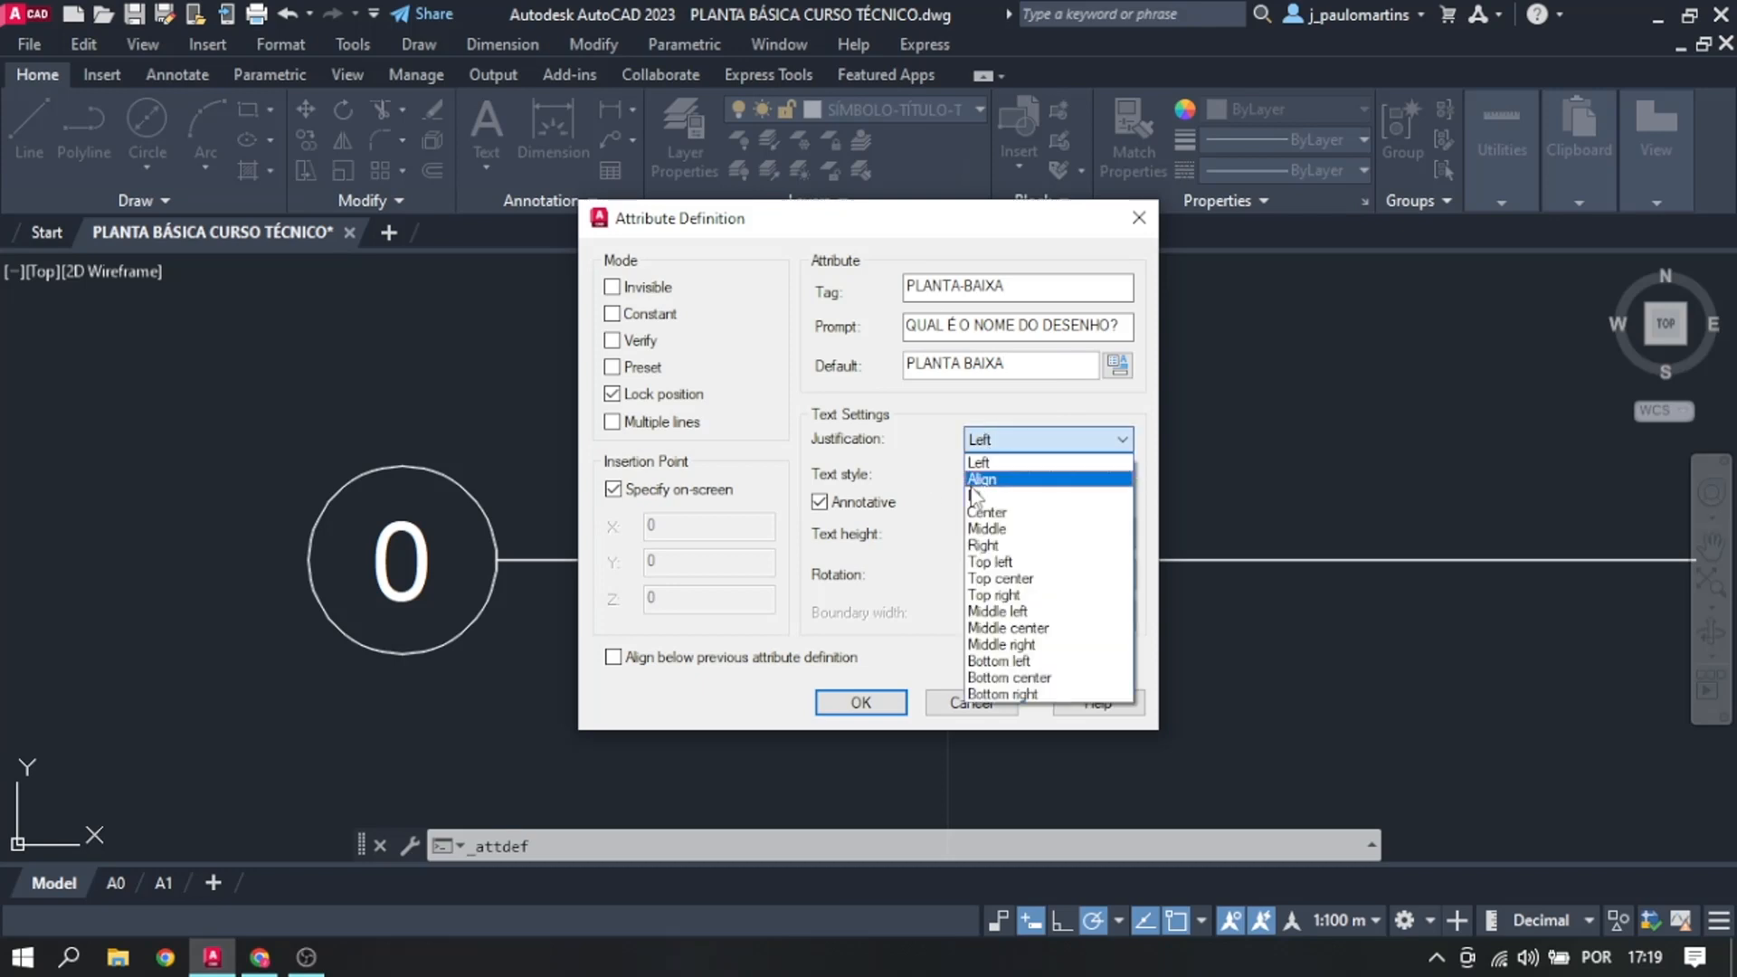
{"action": "left_click", "coordinate": [1006, 661]}
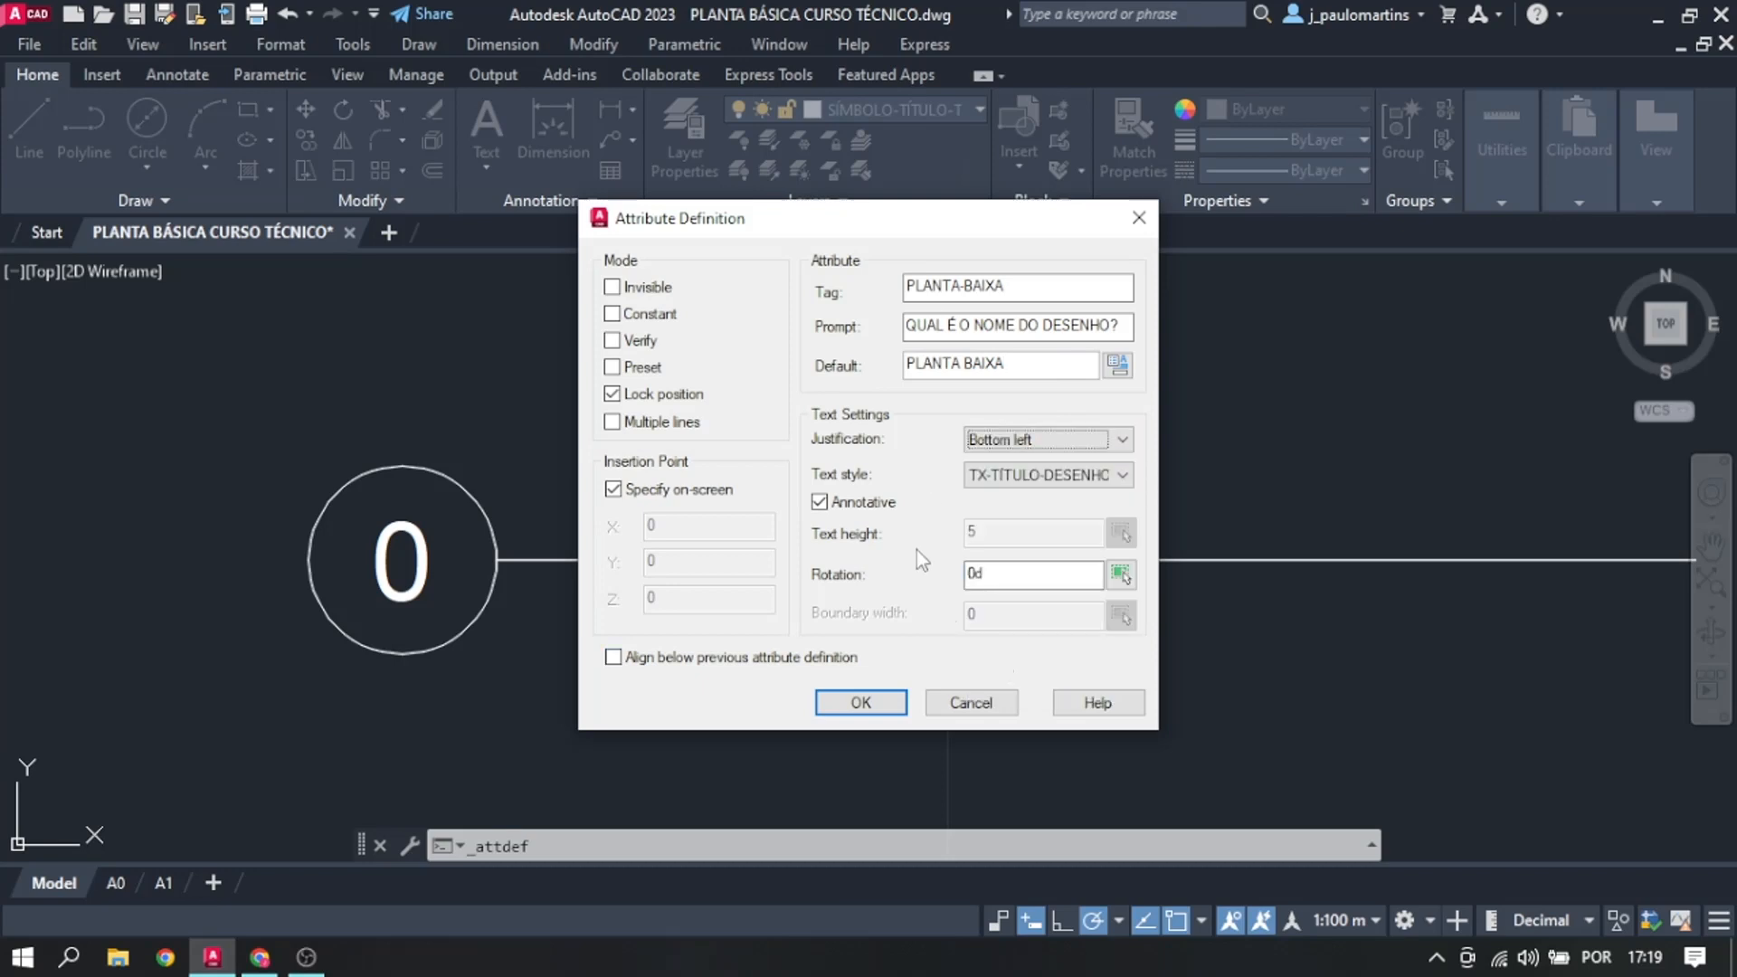
{"action": "left_click", "coordinate": [1040, 475]}
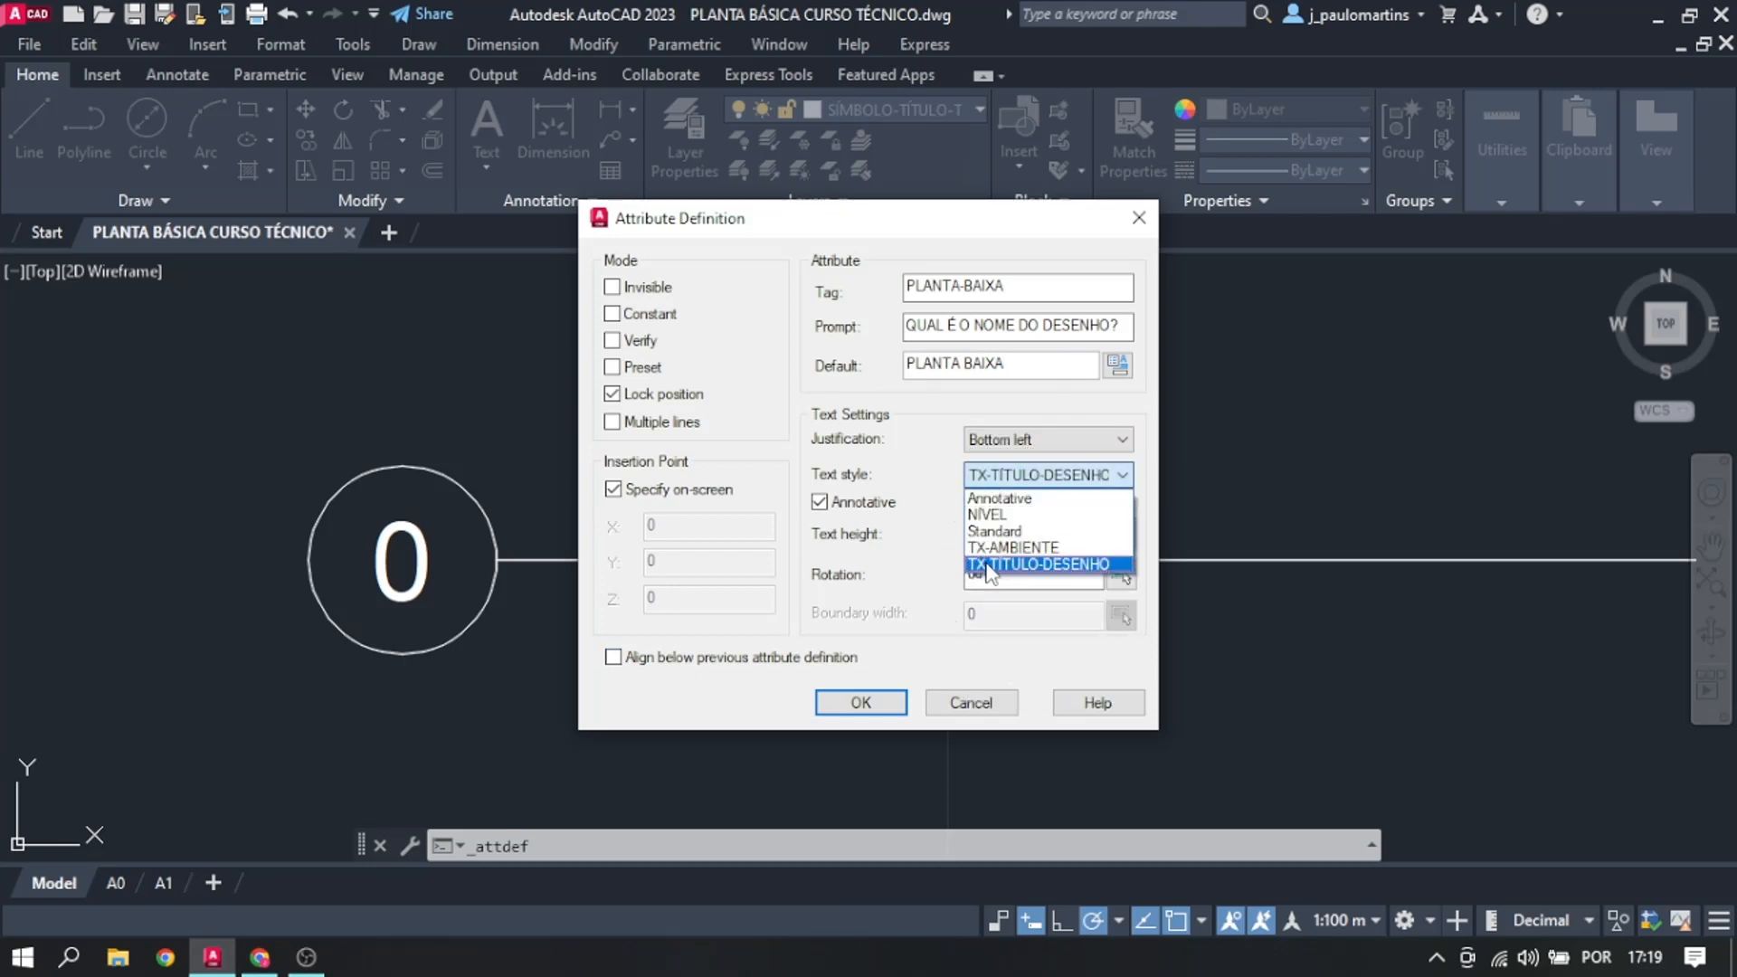
{"action": "left_click", "coordinate": [993, 558]}
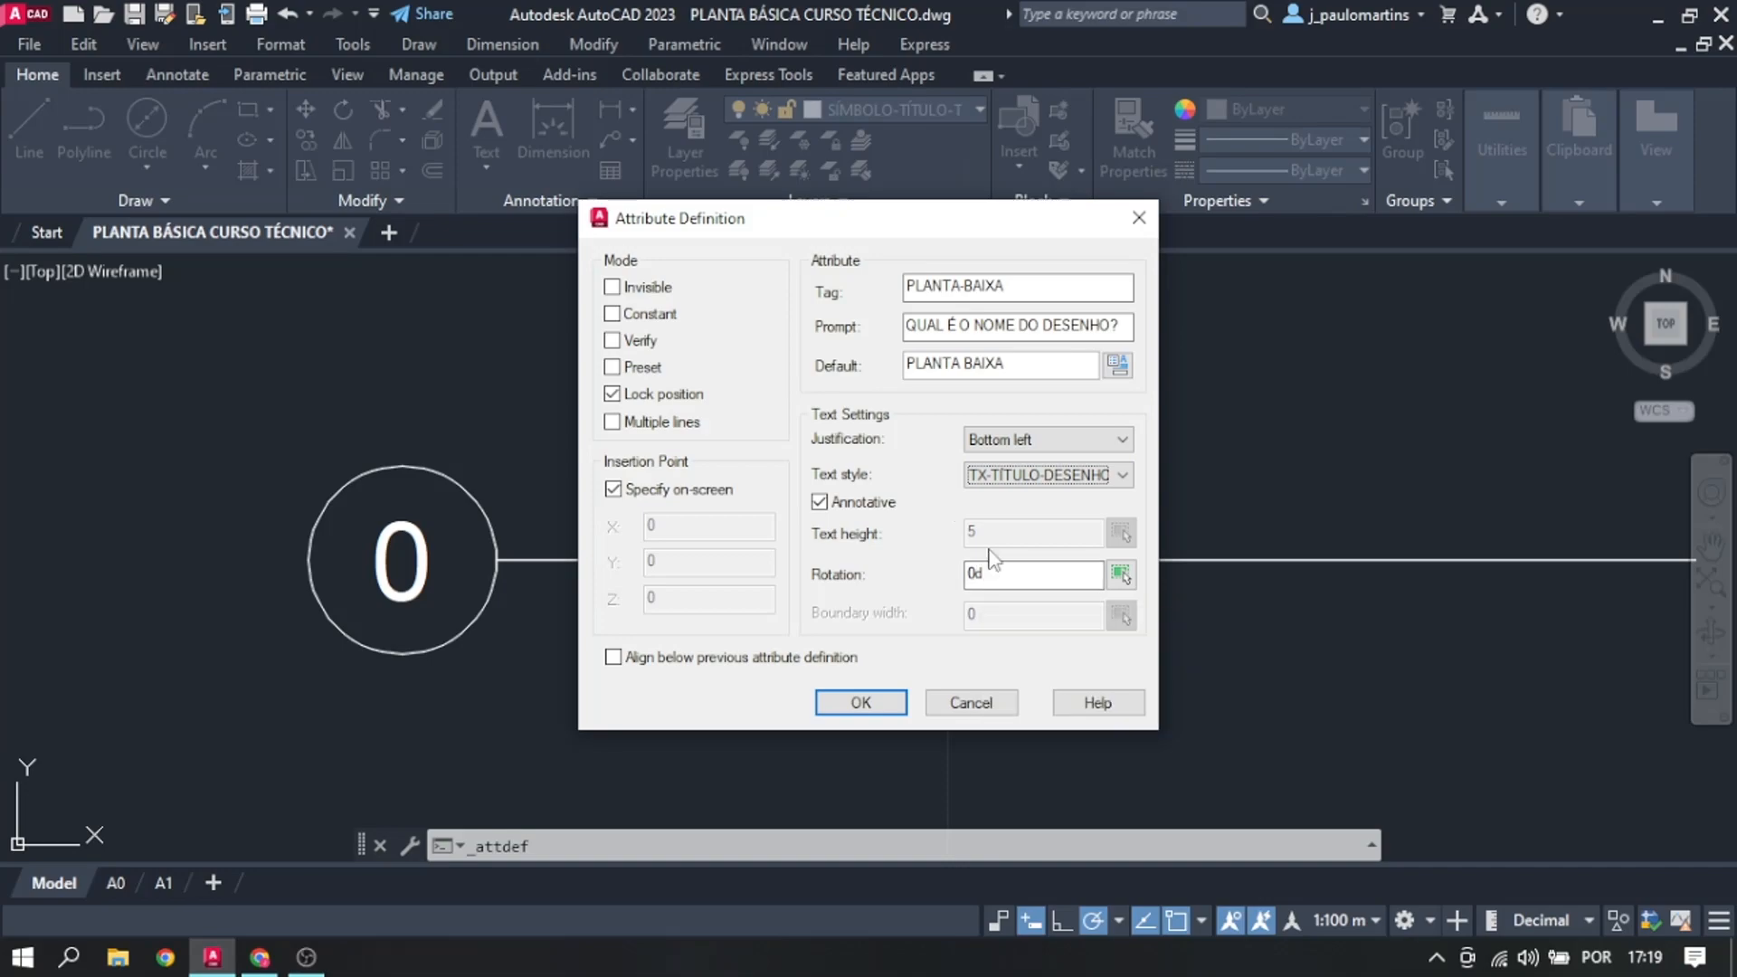
{"action": "left_click", "coordinate": [260, 957]}
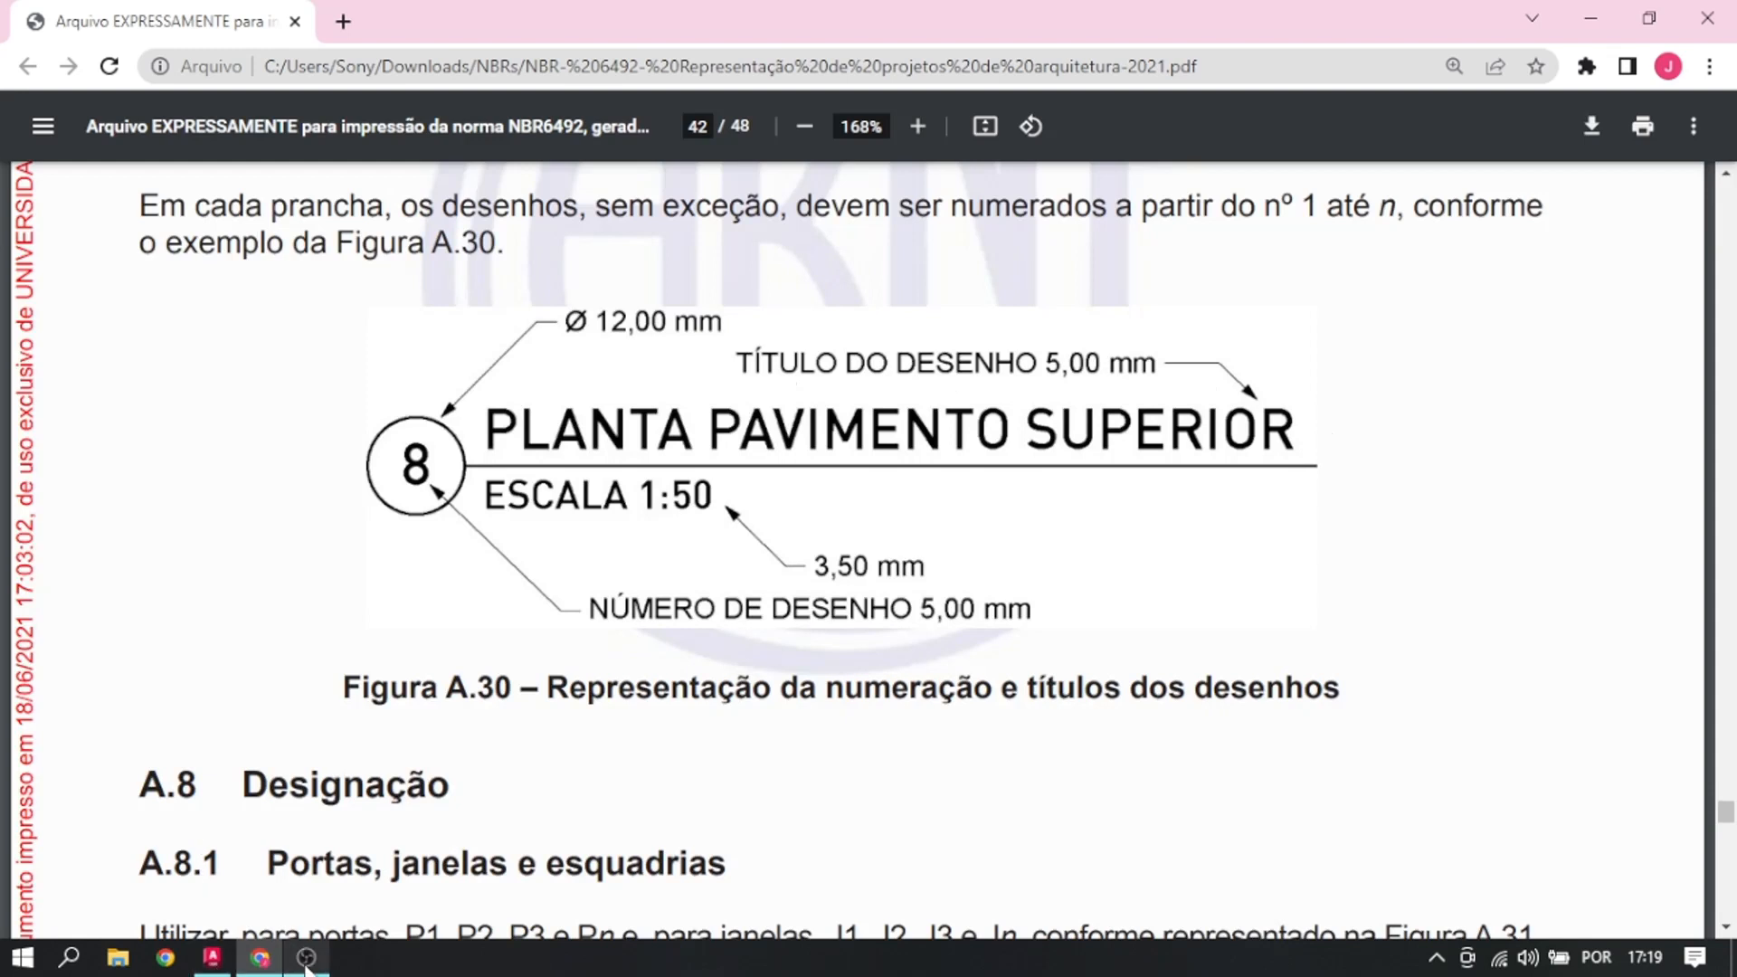
{"action": "left_click", "coordinate": [212, 958]}
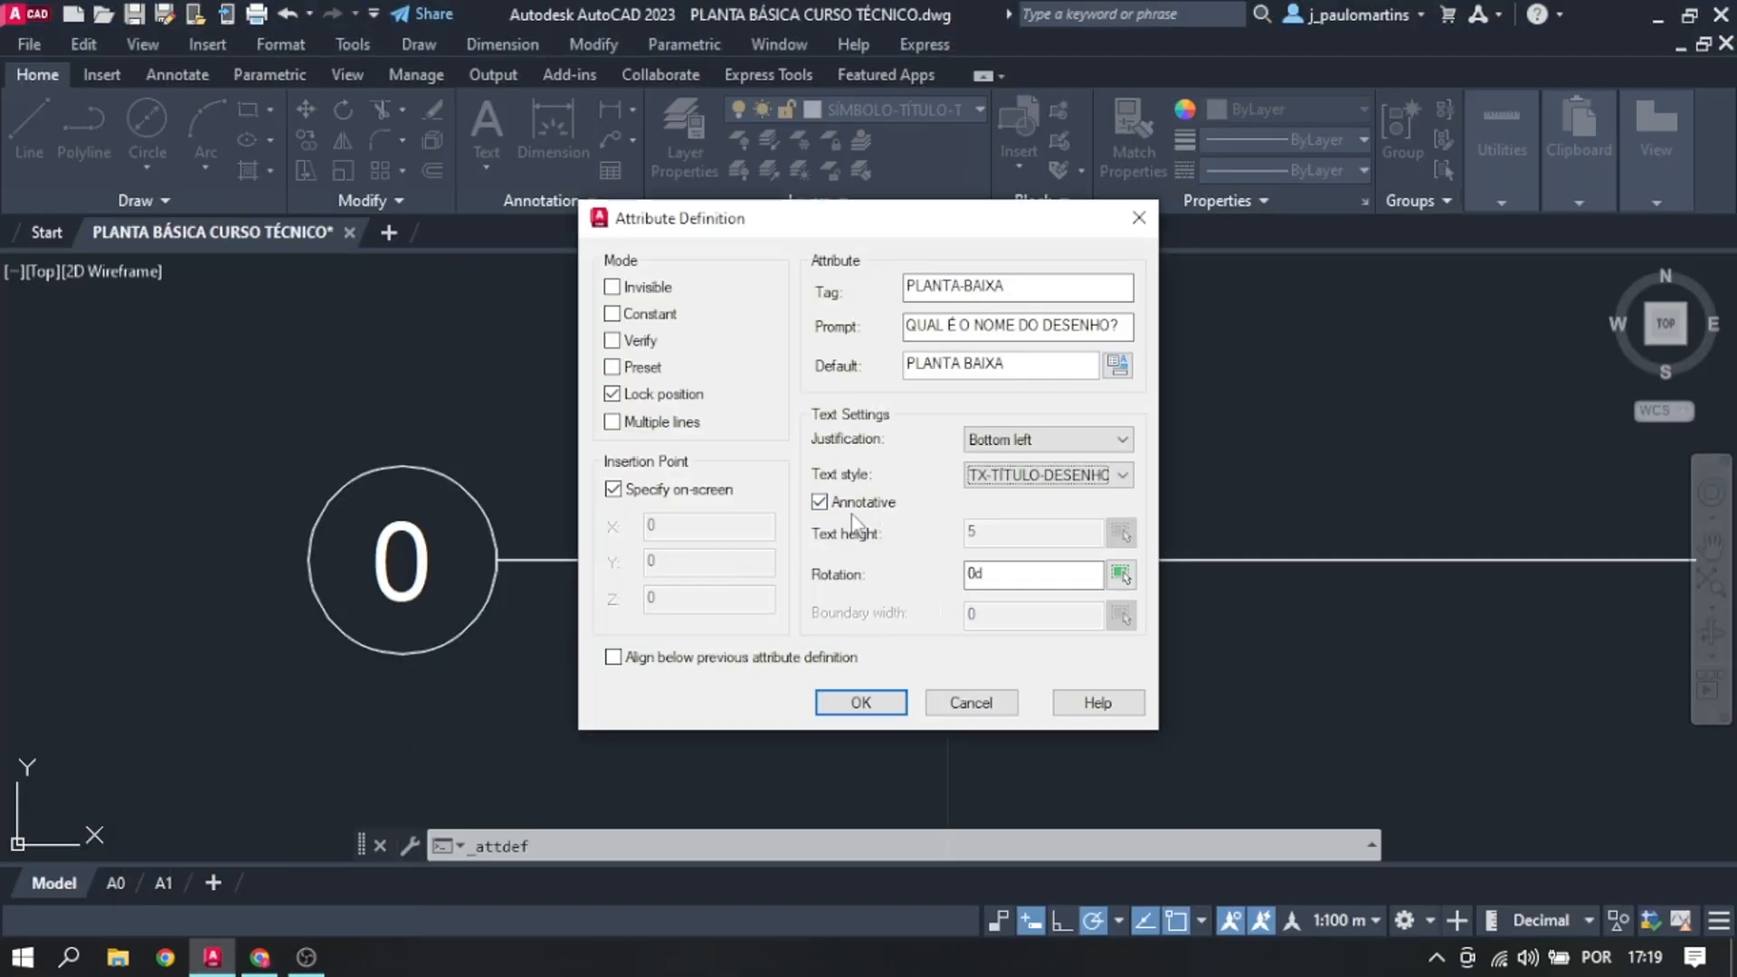
Step: Accept the title attribute definition and place it just above the start of the horizontal line, beside the circle
{"action": "left_click", "coordinate": [861, 703]}
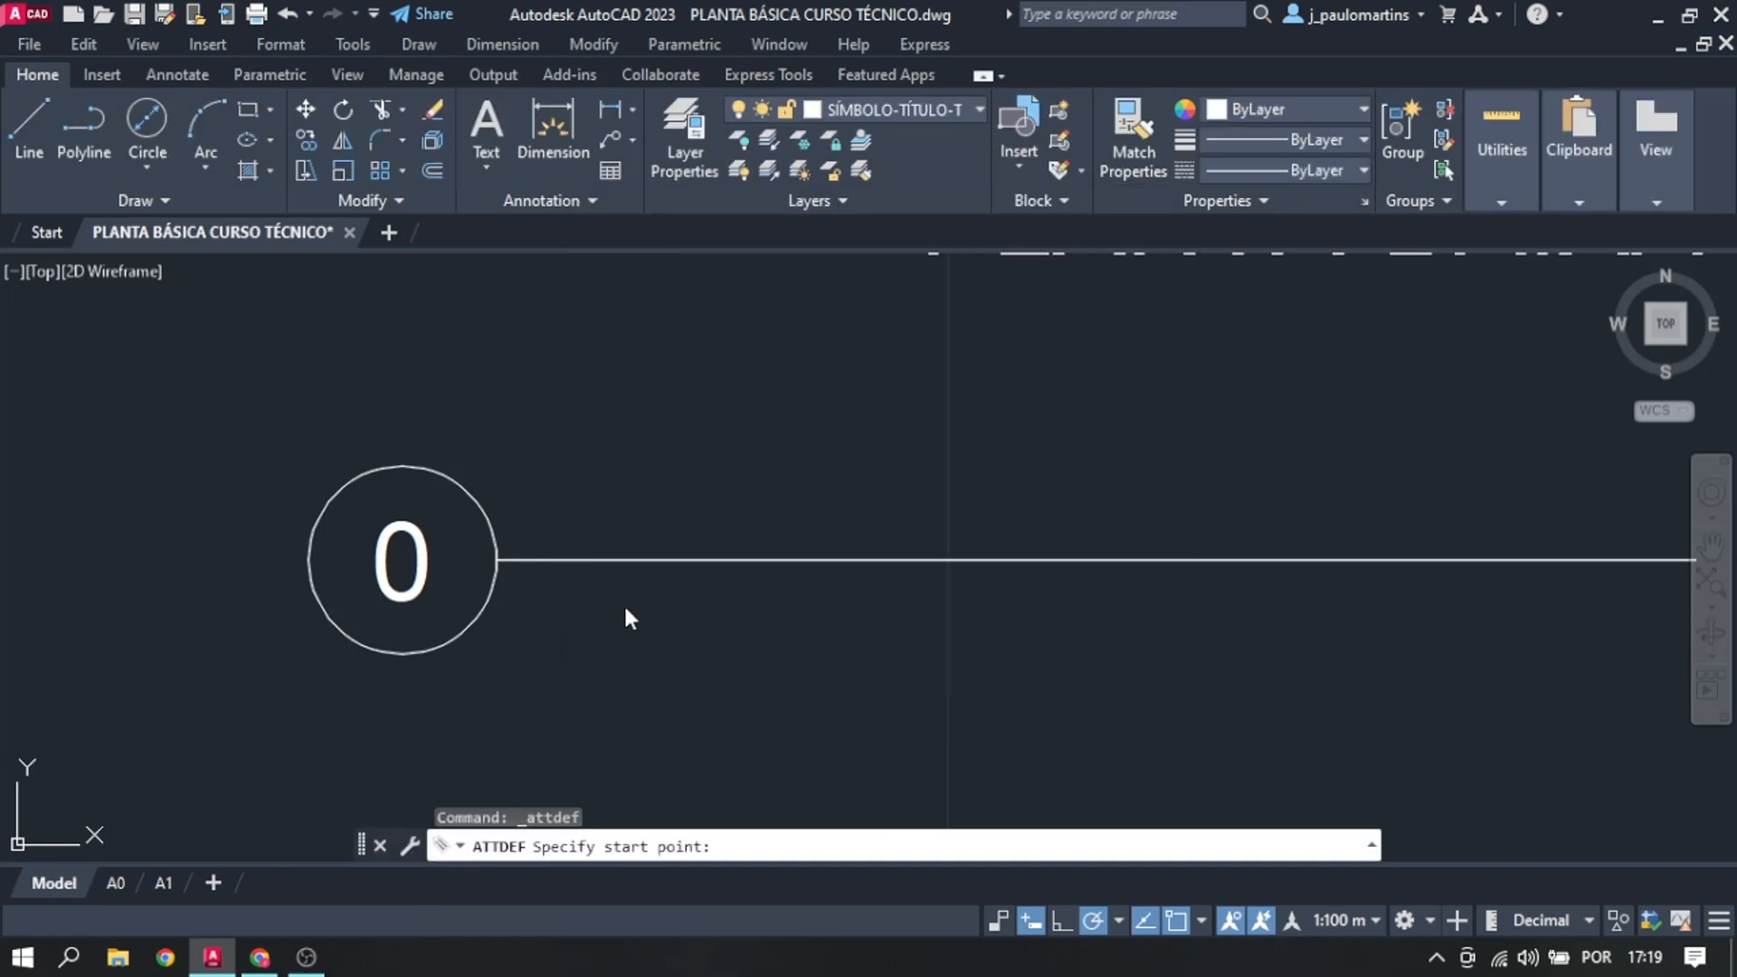
{"action": "left_click", "coordinate": [503, 542]}
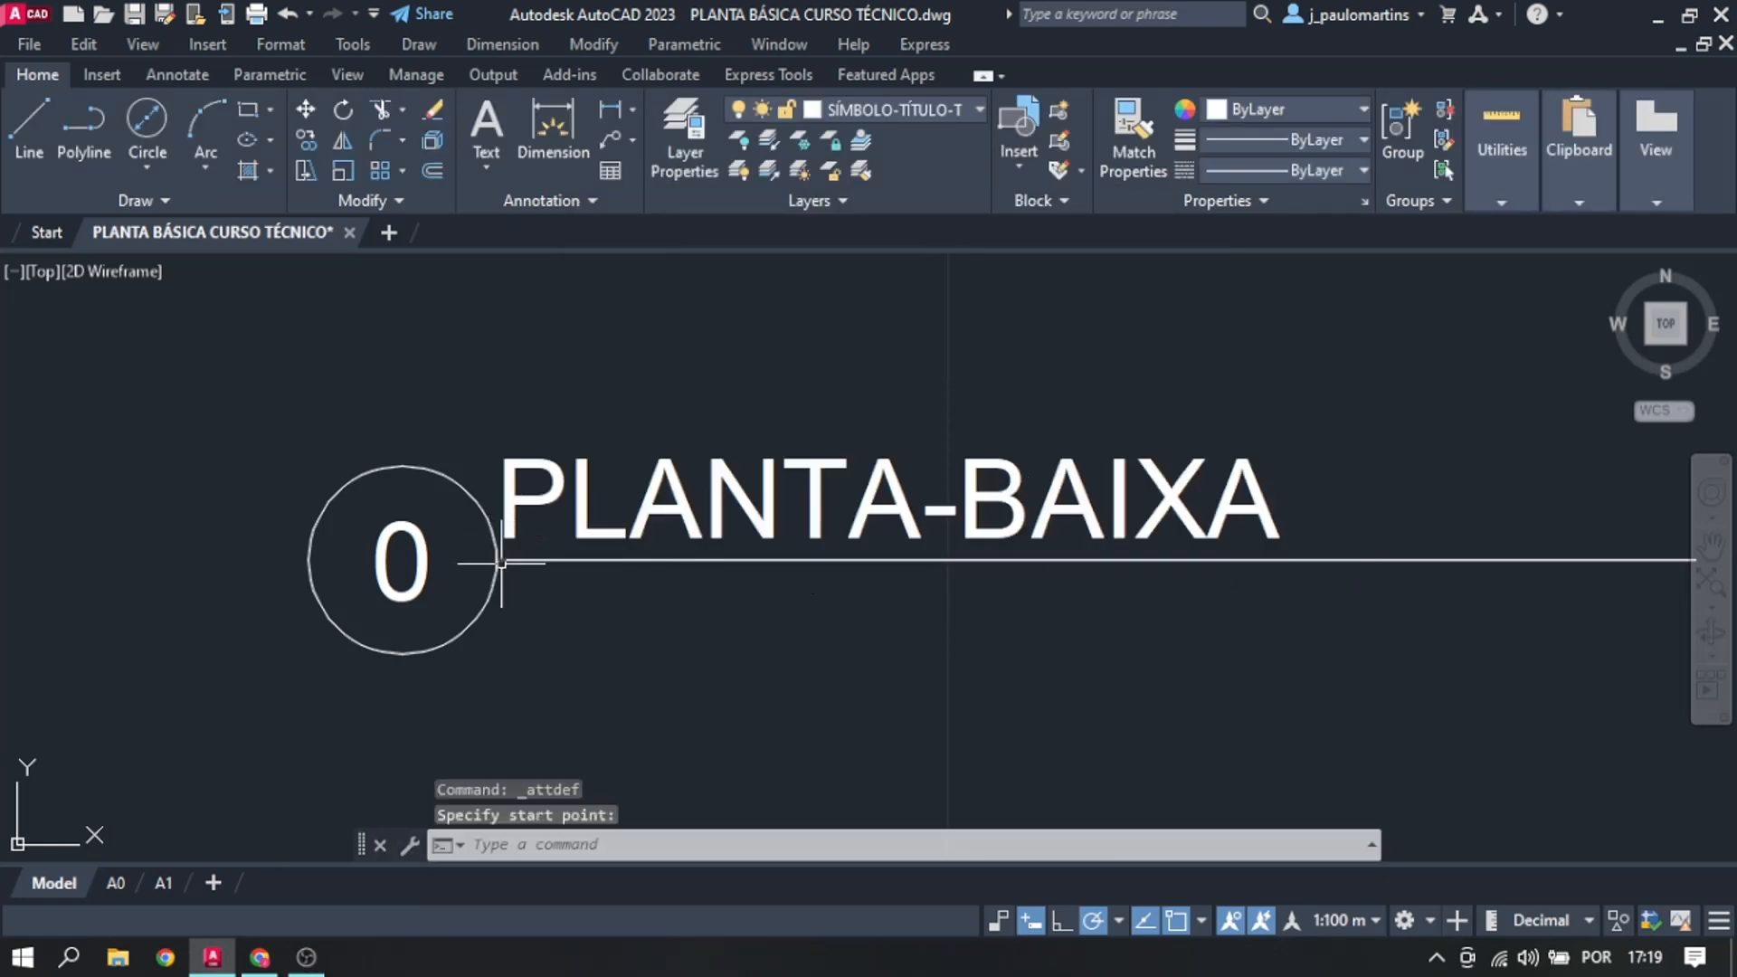
{"action": "scroll", "coordinate": [527, 560], "scroll_direction": "up", "scroll_amount": 2}
{"action": "scroll", "coordinate": [525, 558], "scroll_direction": "down", "scroll_amount": 6}
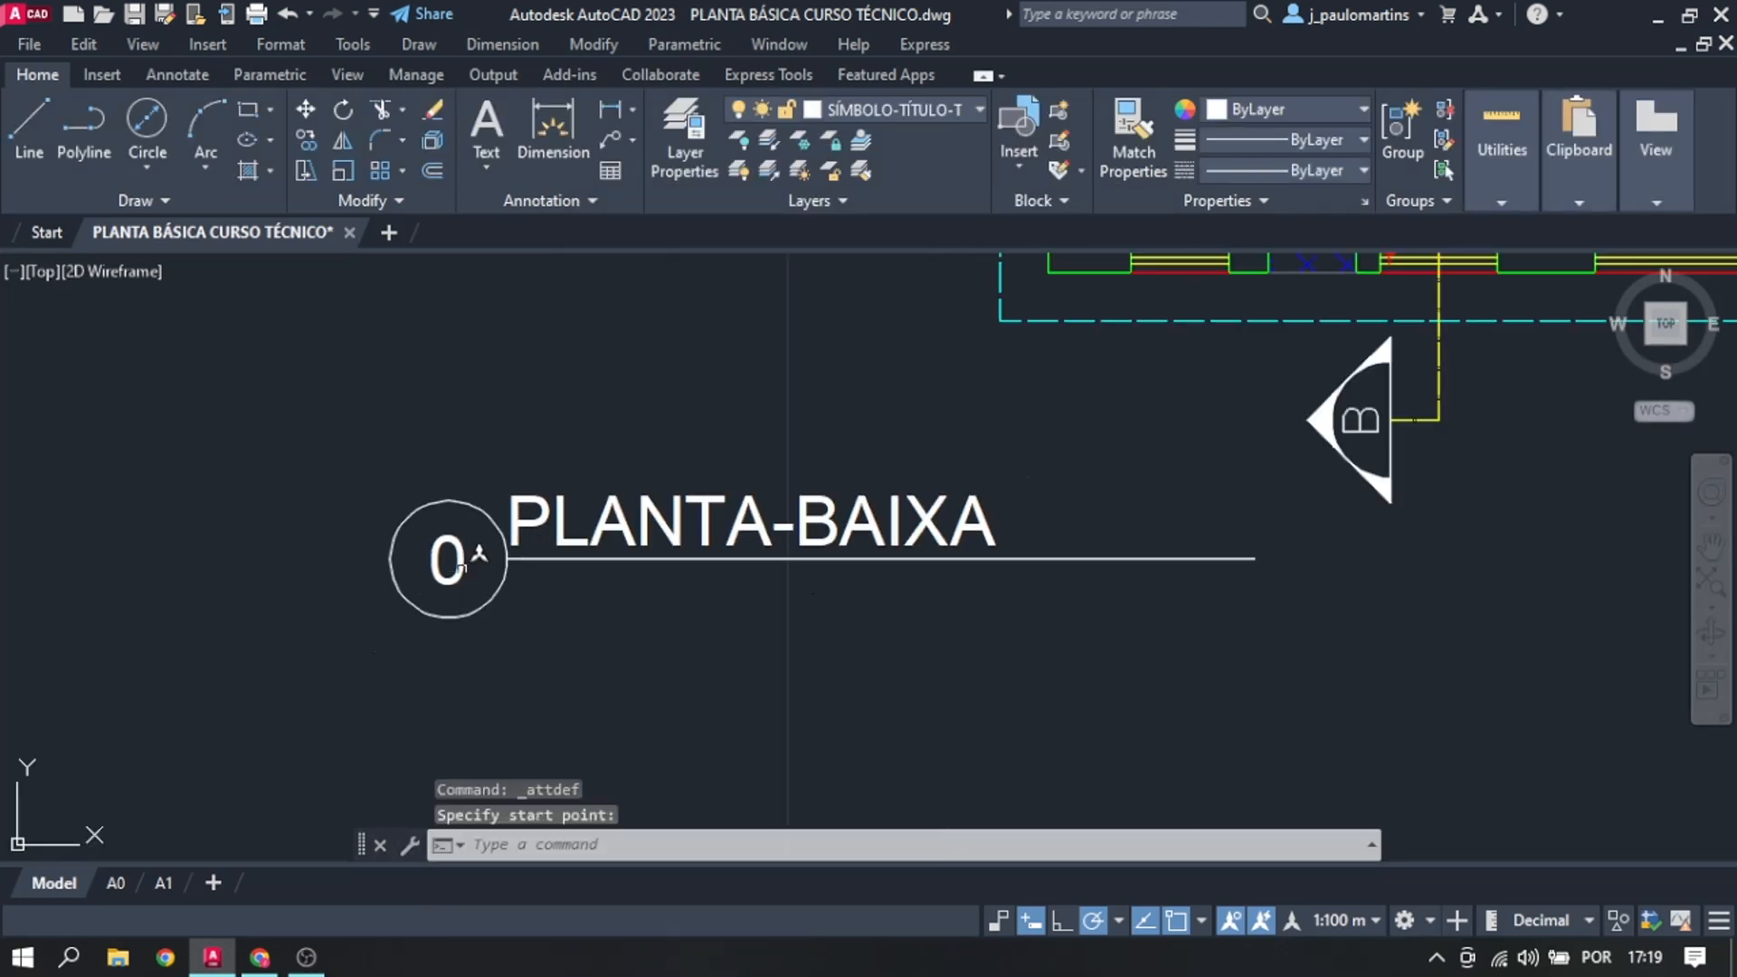
Step: Start a block definition named SÍMB-TÍTULO-DESENHO with its base point where the circle meets the horizontal line
{"action": "left_click", "coordinate": [356, 468]}
{"action": "left_click", "coordinate": [892, 639]}
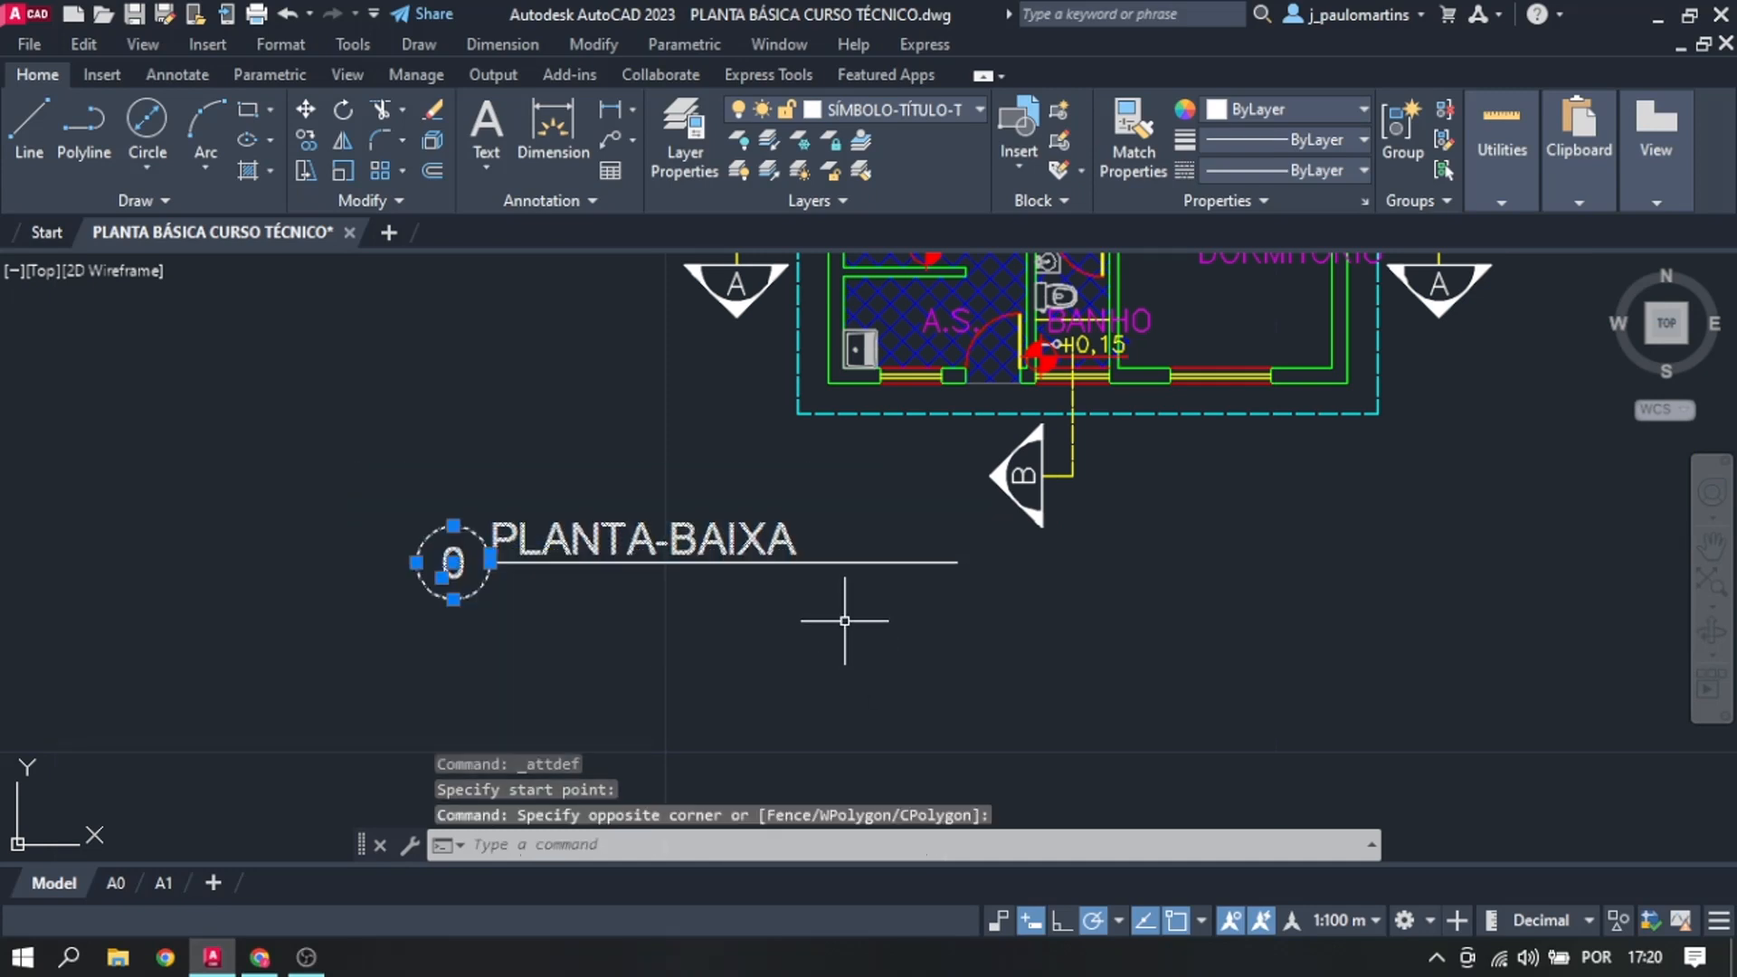
{"action": "type", "text": "B"}
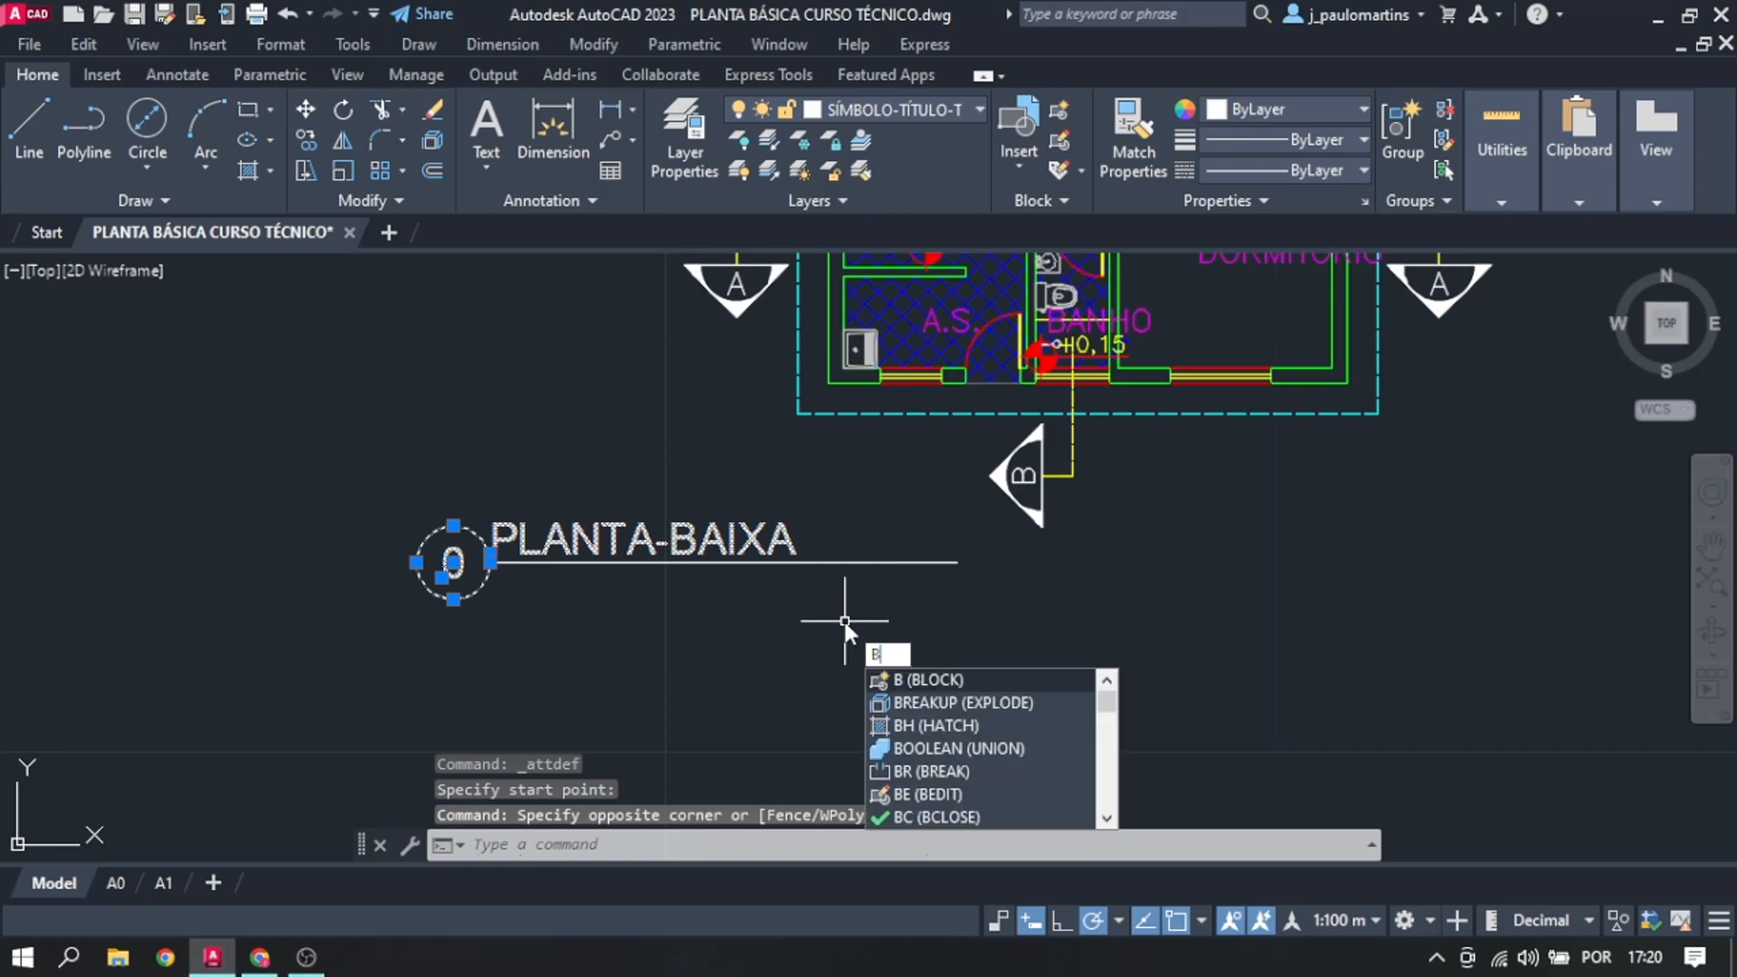
{"action": "key", "text": "Return"}
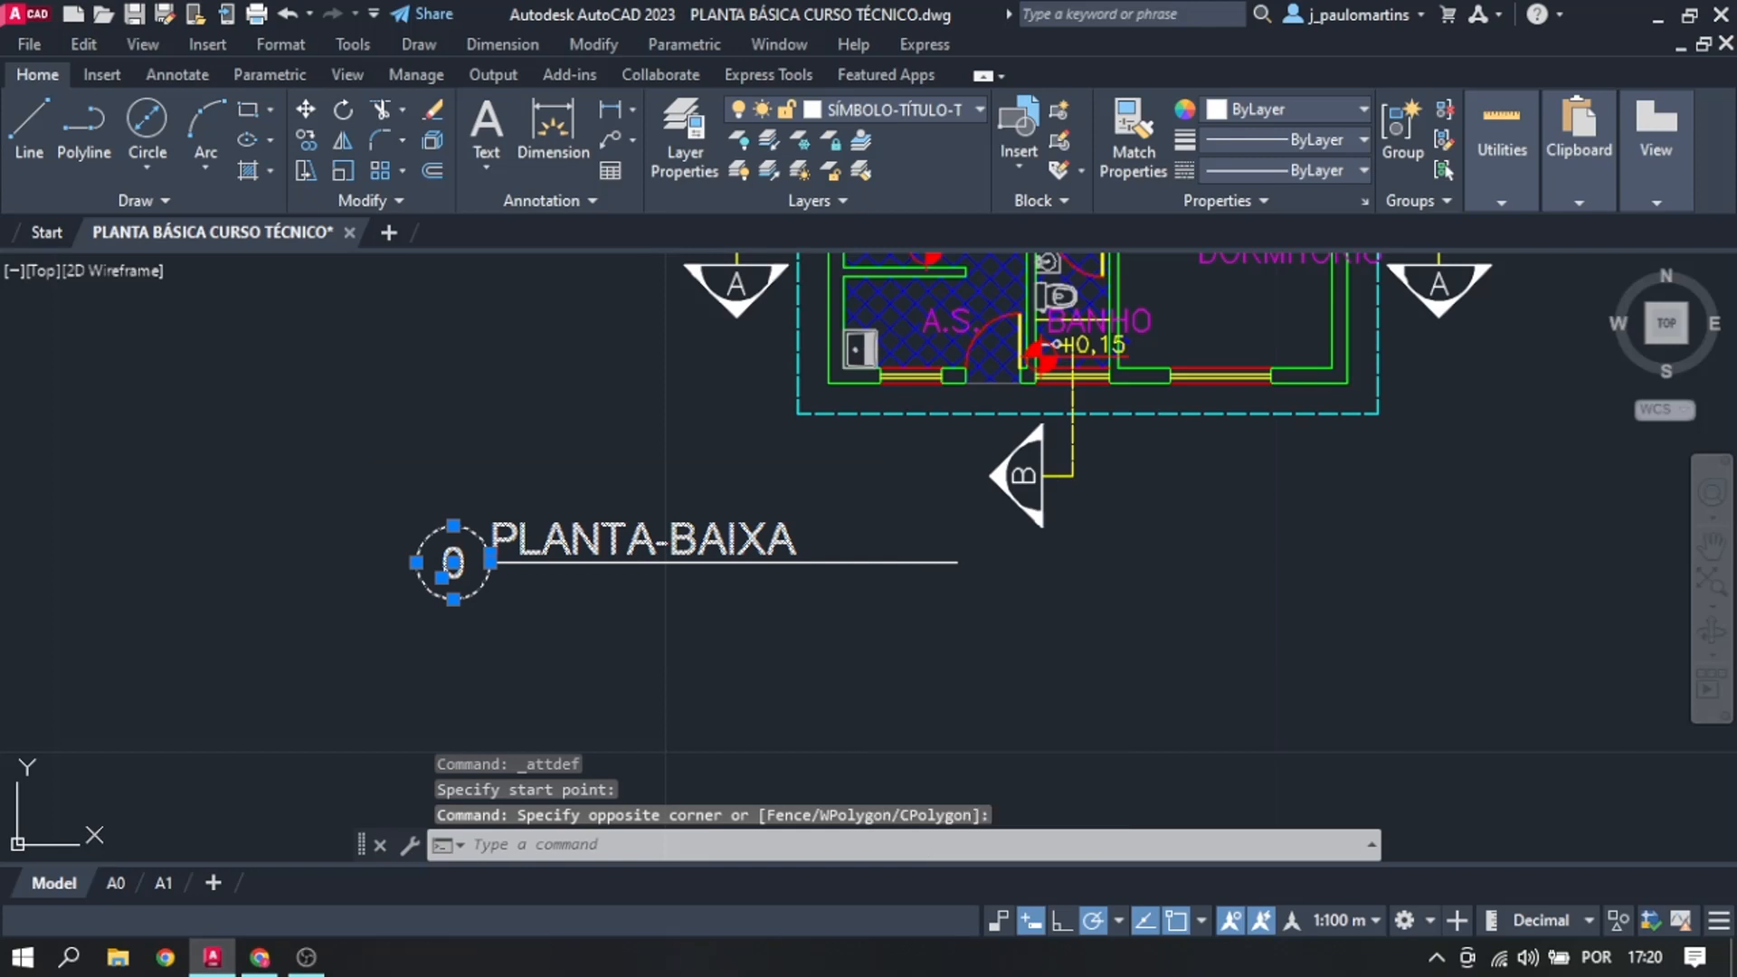
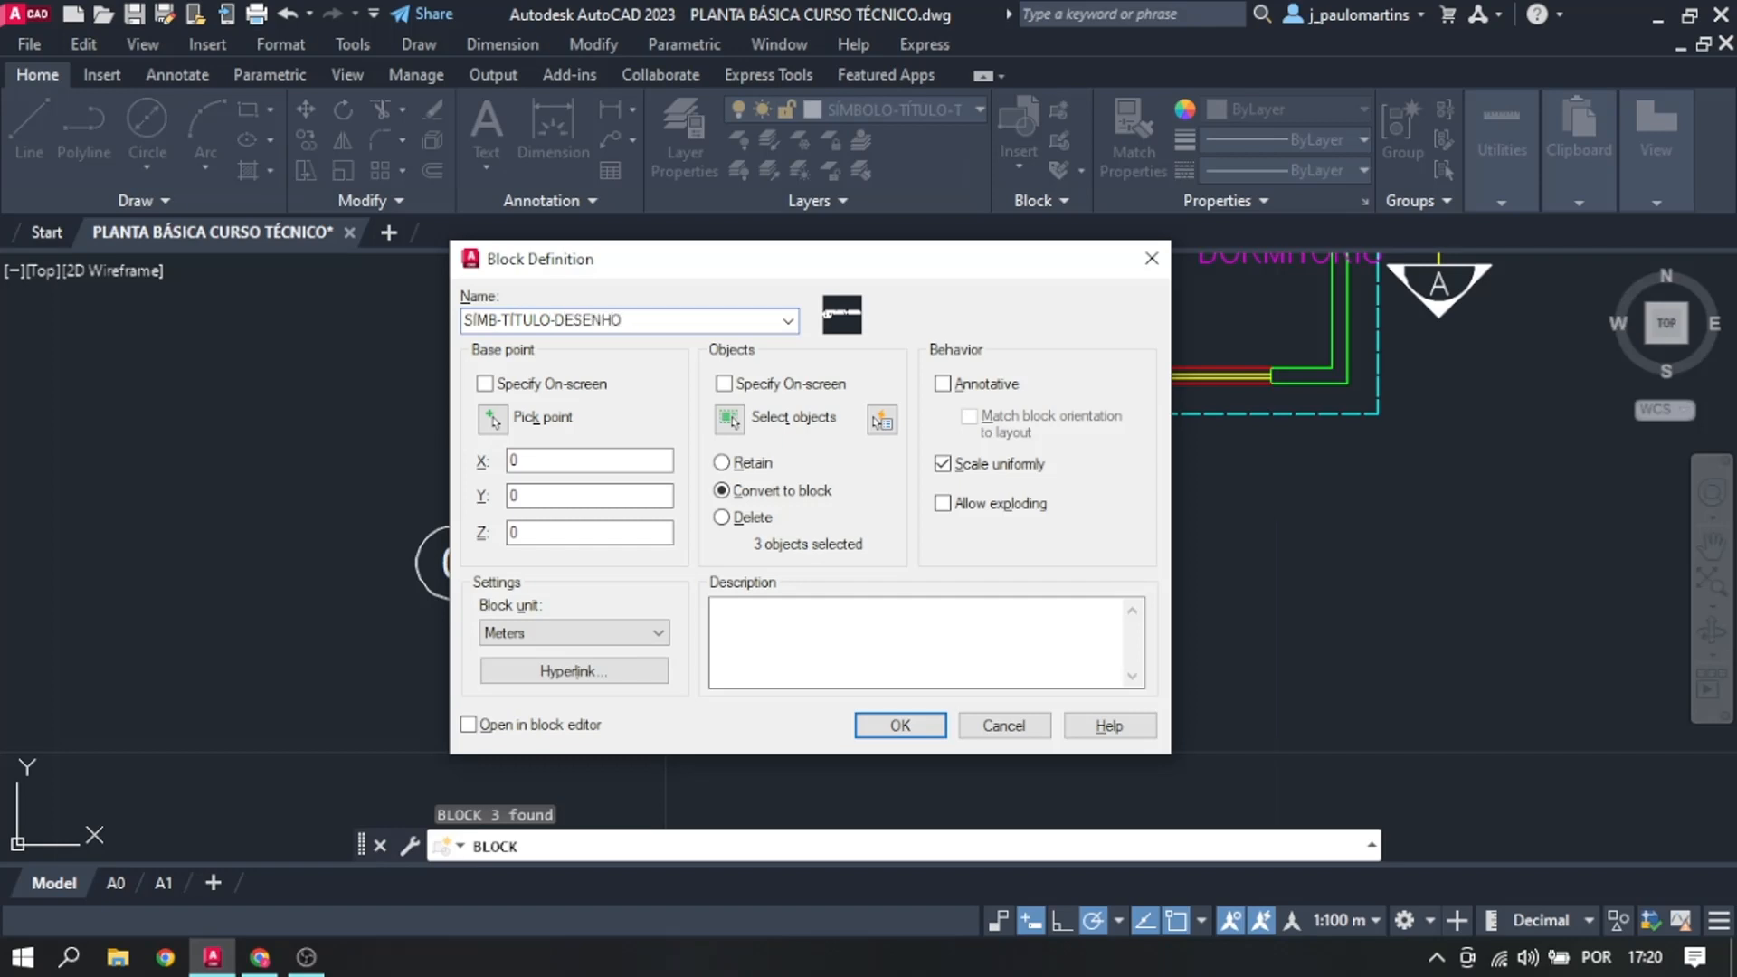
{"action": "left_click", "coordinate": [492, 419]}
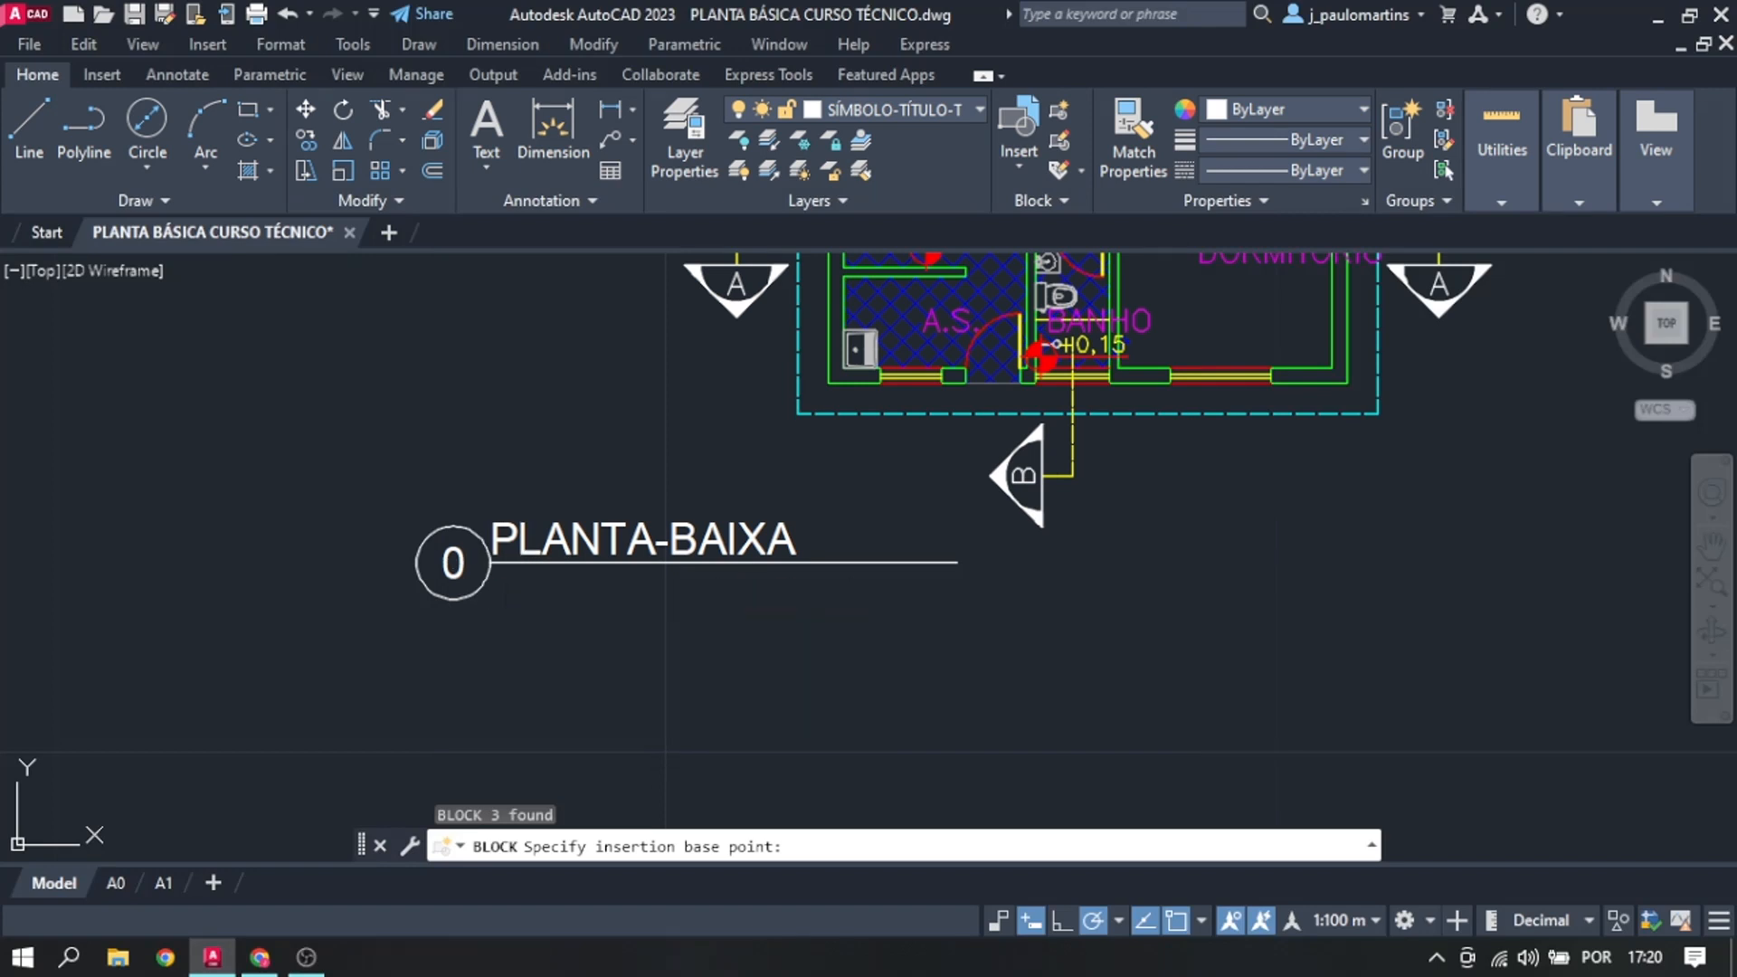
{"action": "left_click", "coordinate": [491, 563]}
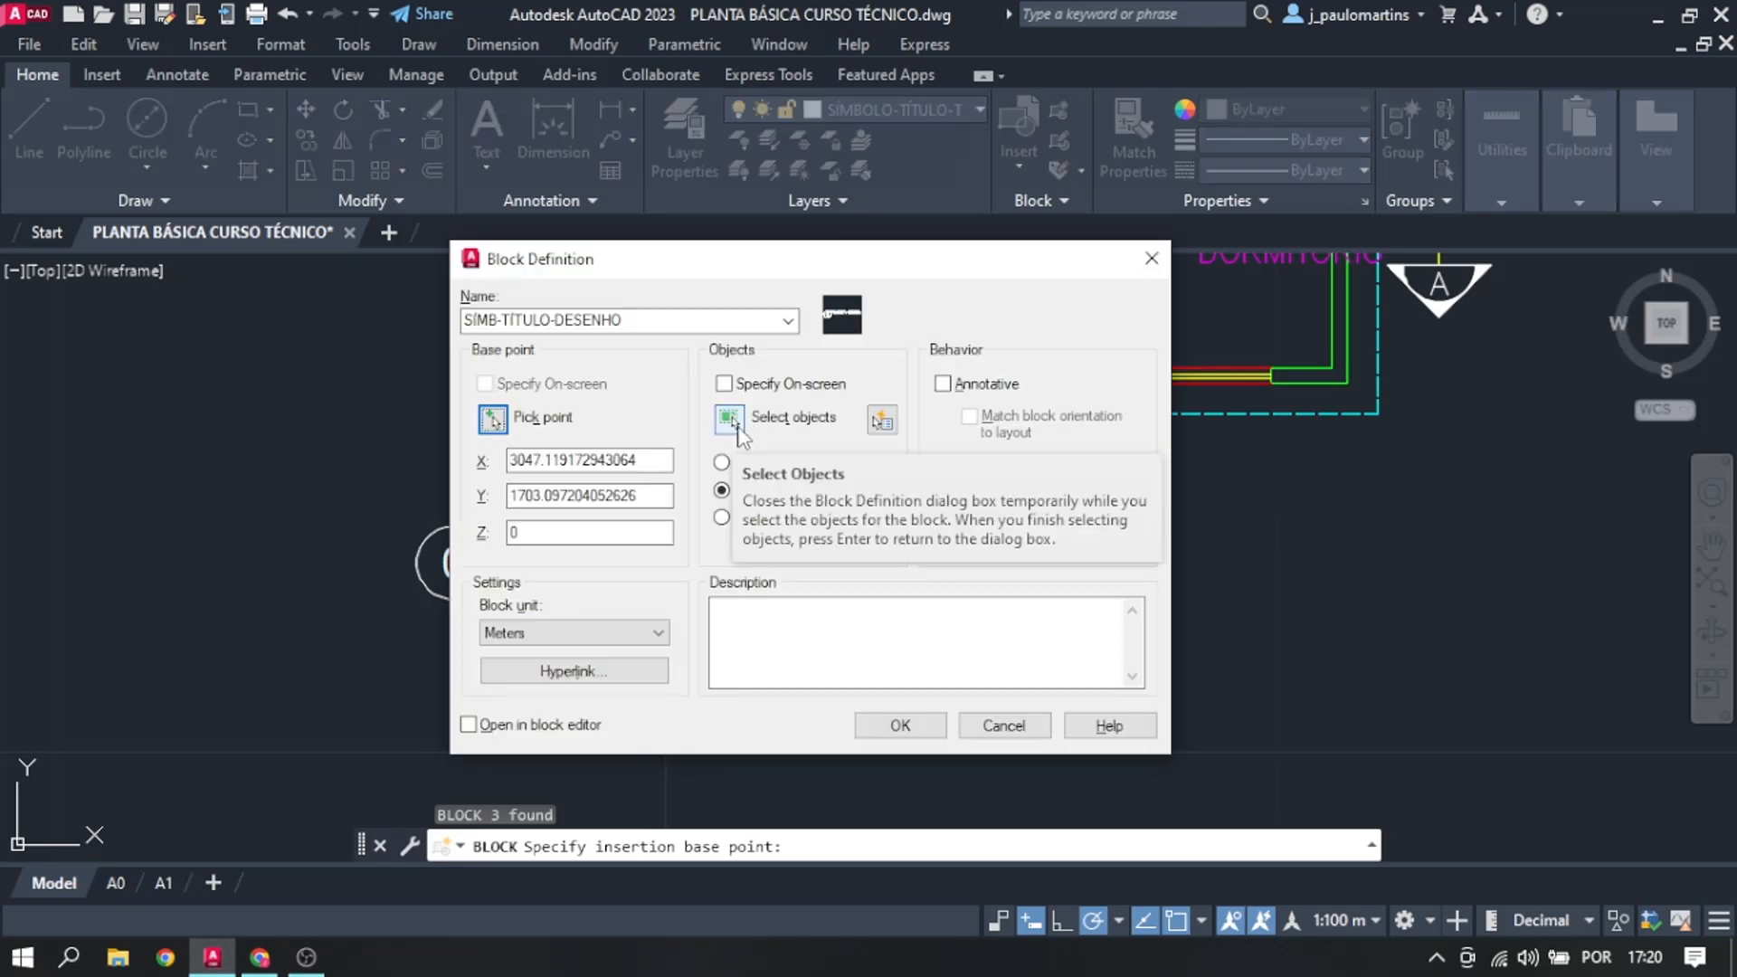
Step: Reselect the block's objects to include the circle, horizontal line and both attributes
{"action": "left_click", "coordinate": [729, 418]}
{"action": "left_click", "coordinate": [370, 484]}
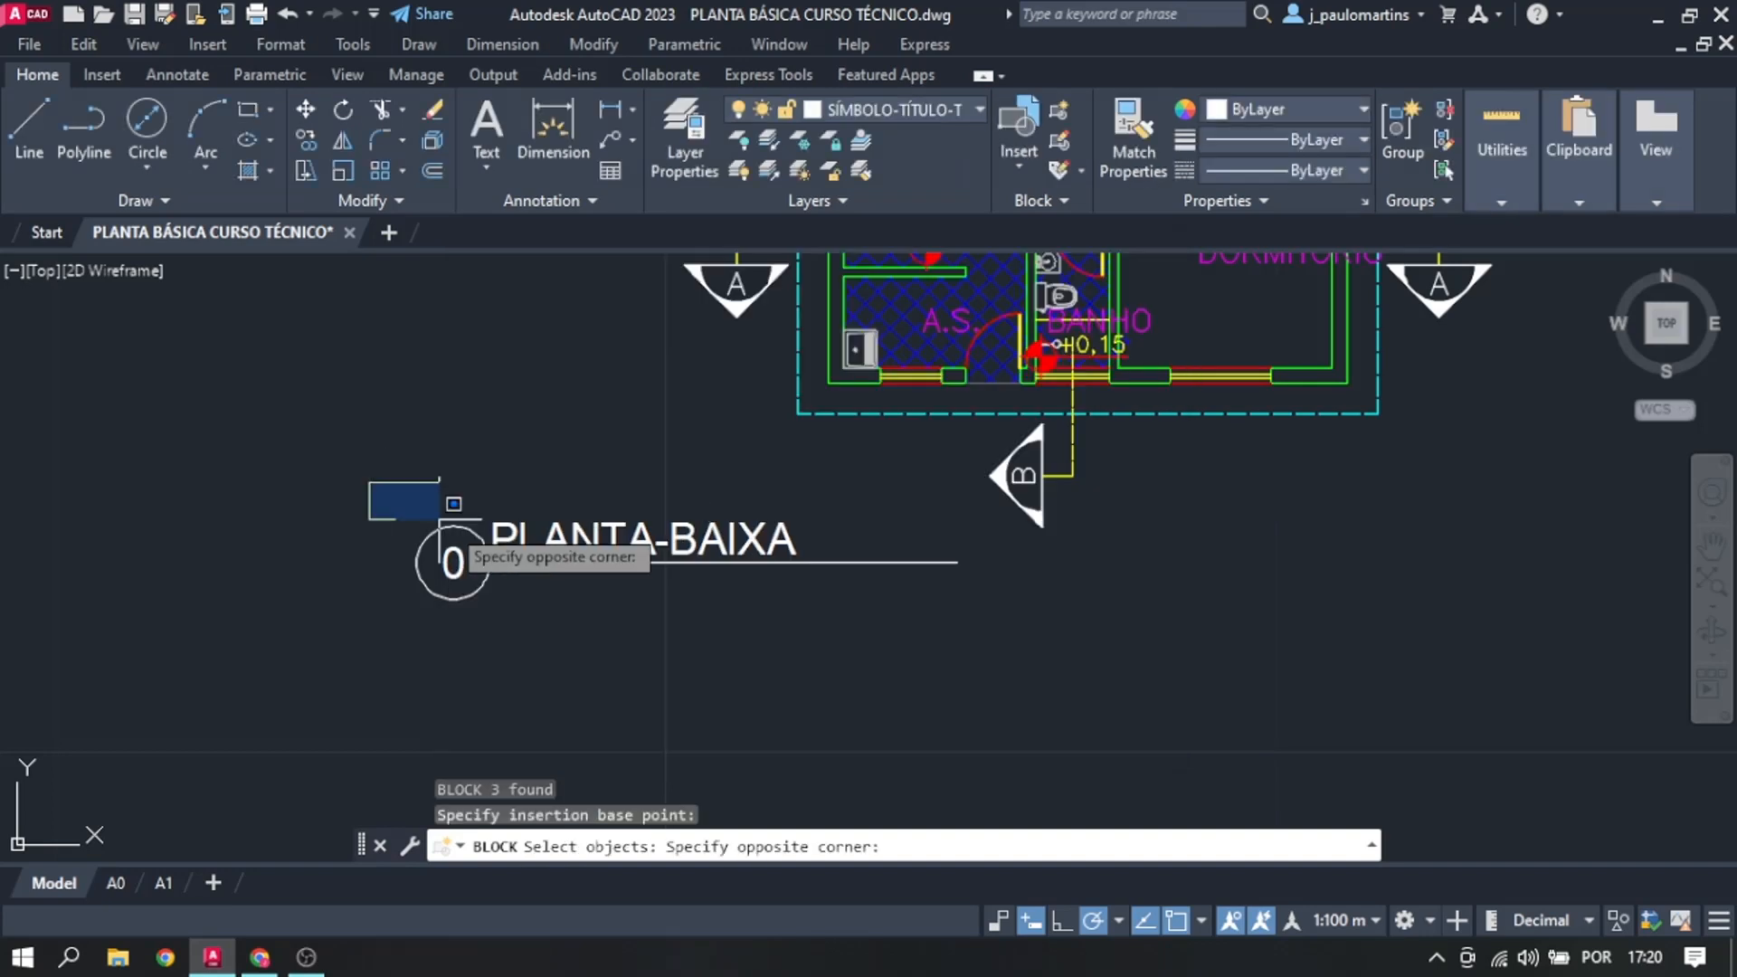
{"action": "left_click", "coordinate": [977, 673]}
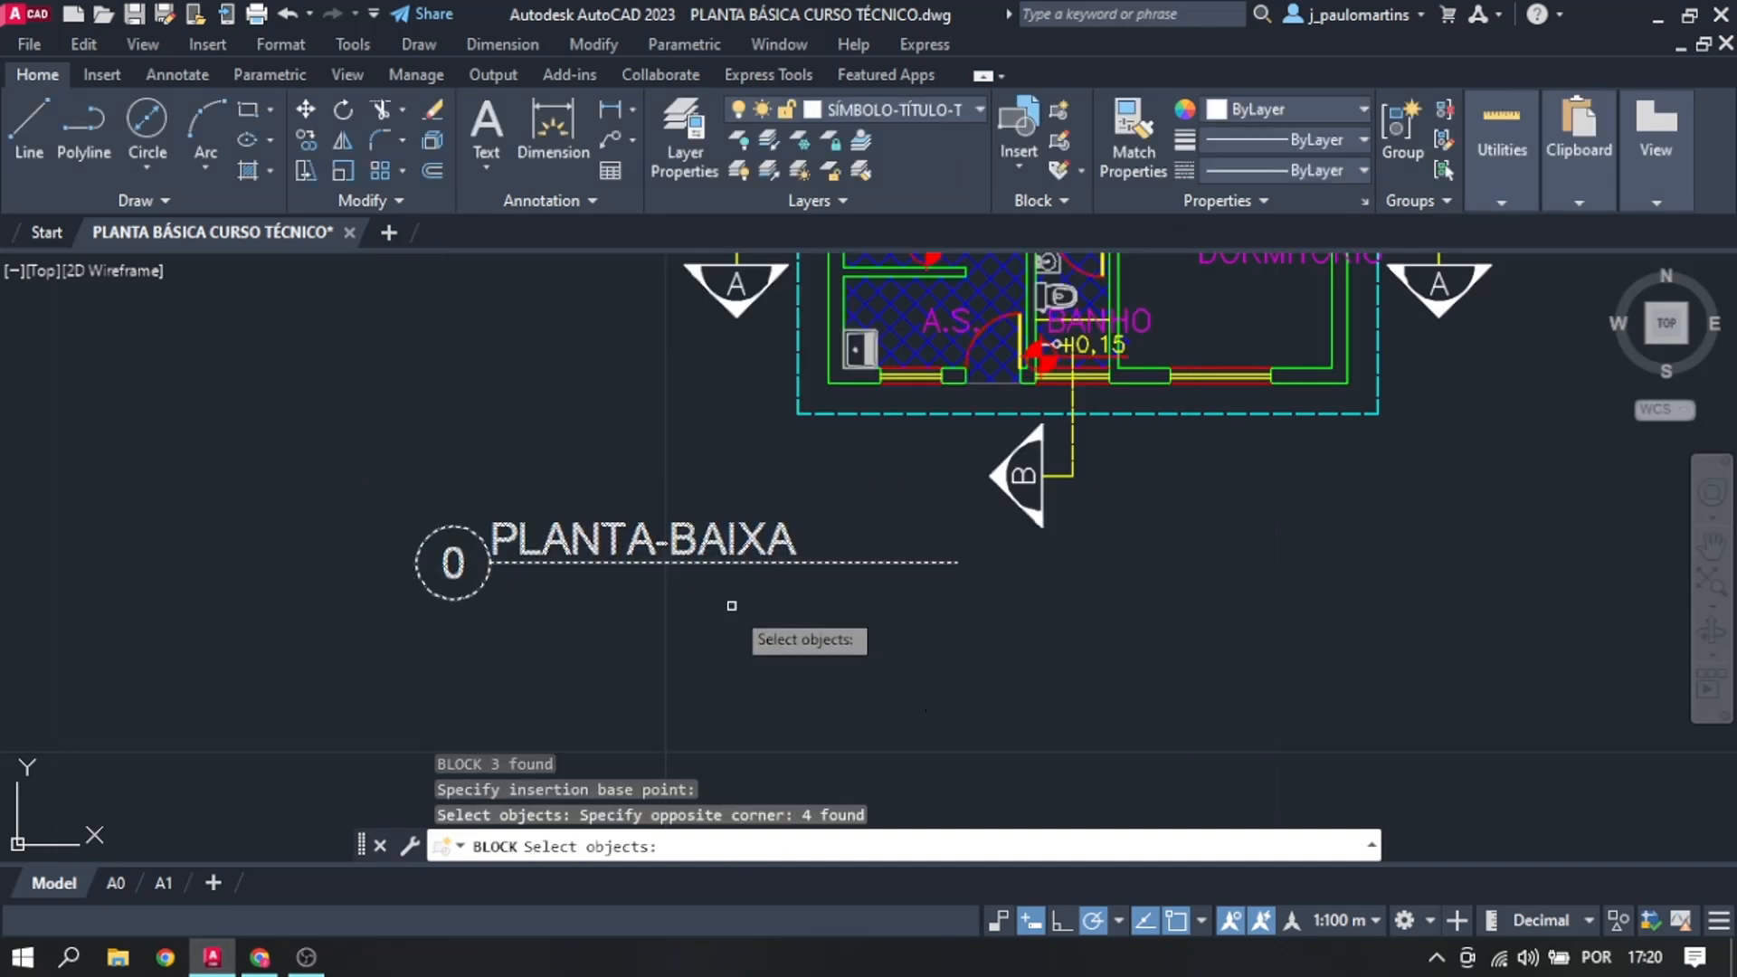
{"action": "key", "text": "Return"}
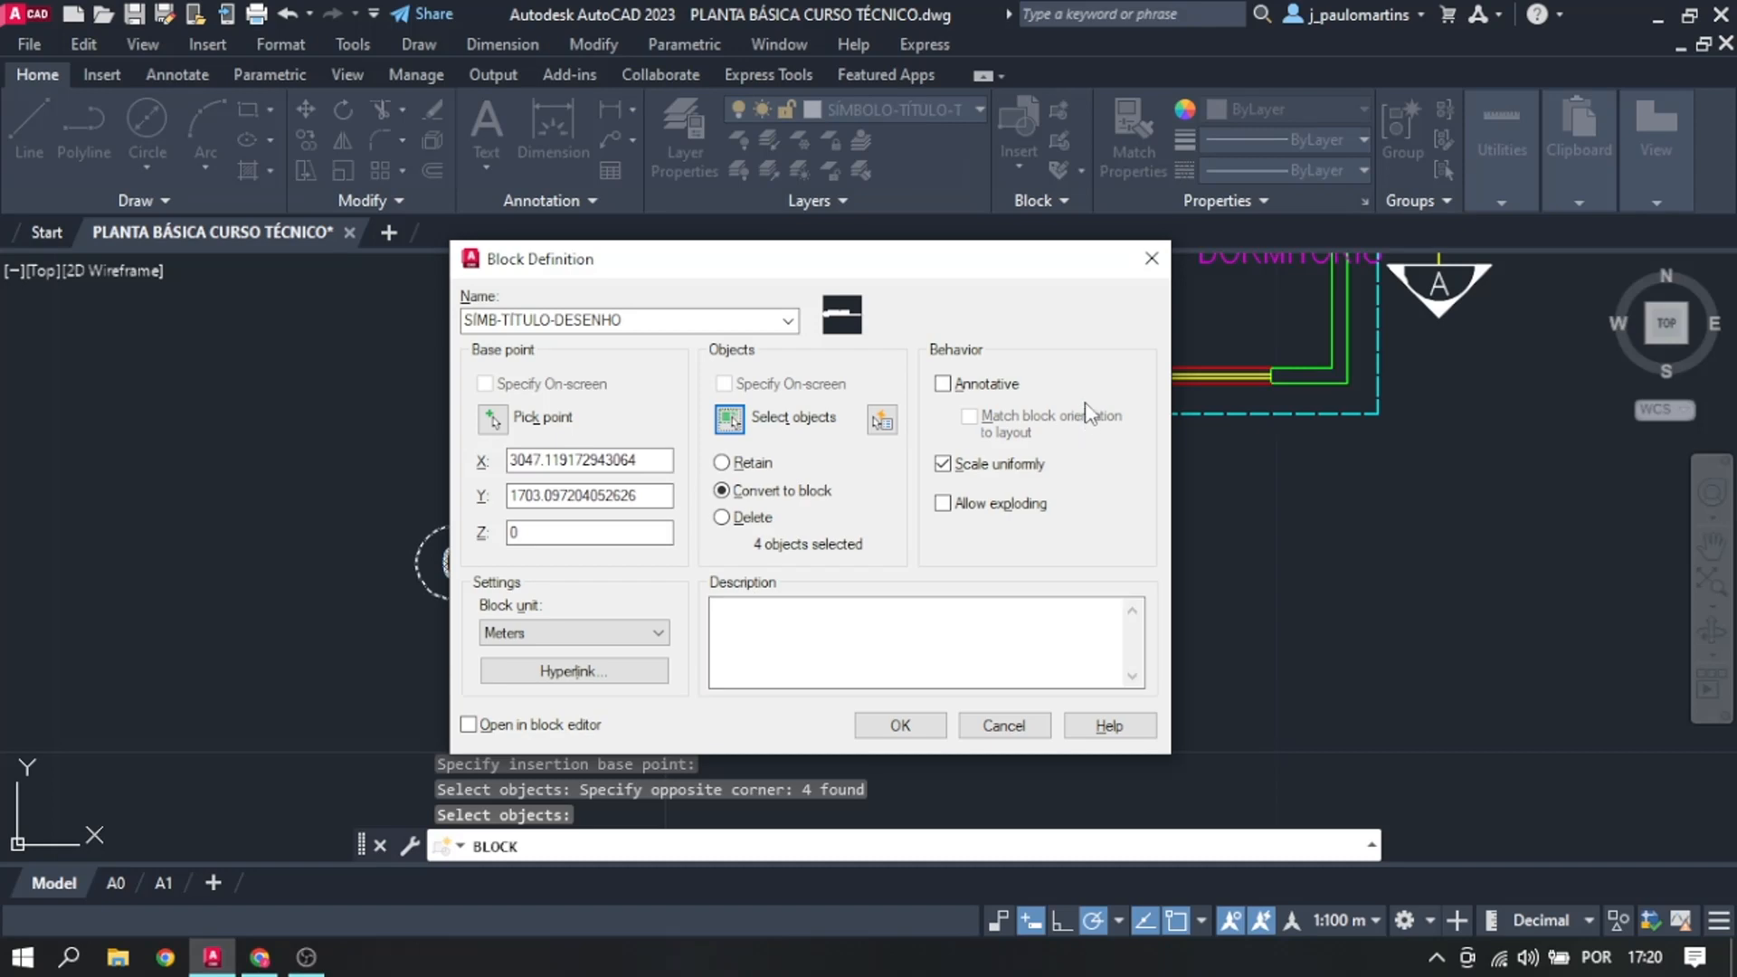
Step: Make the block annotative and create it, accepting the default attribute values
{"action": "left_click", "coordinate": [942, 384]}
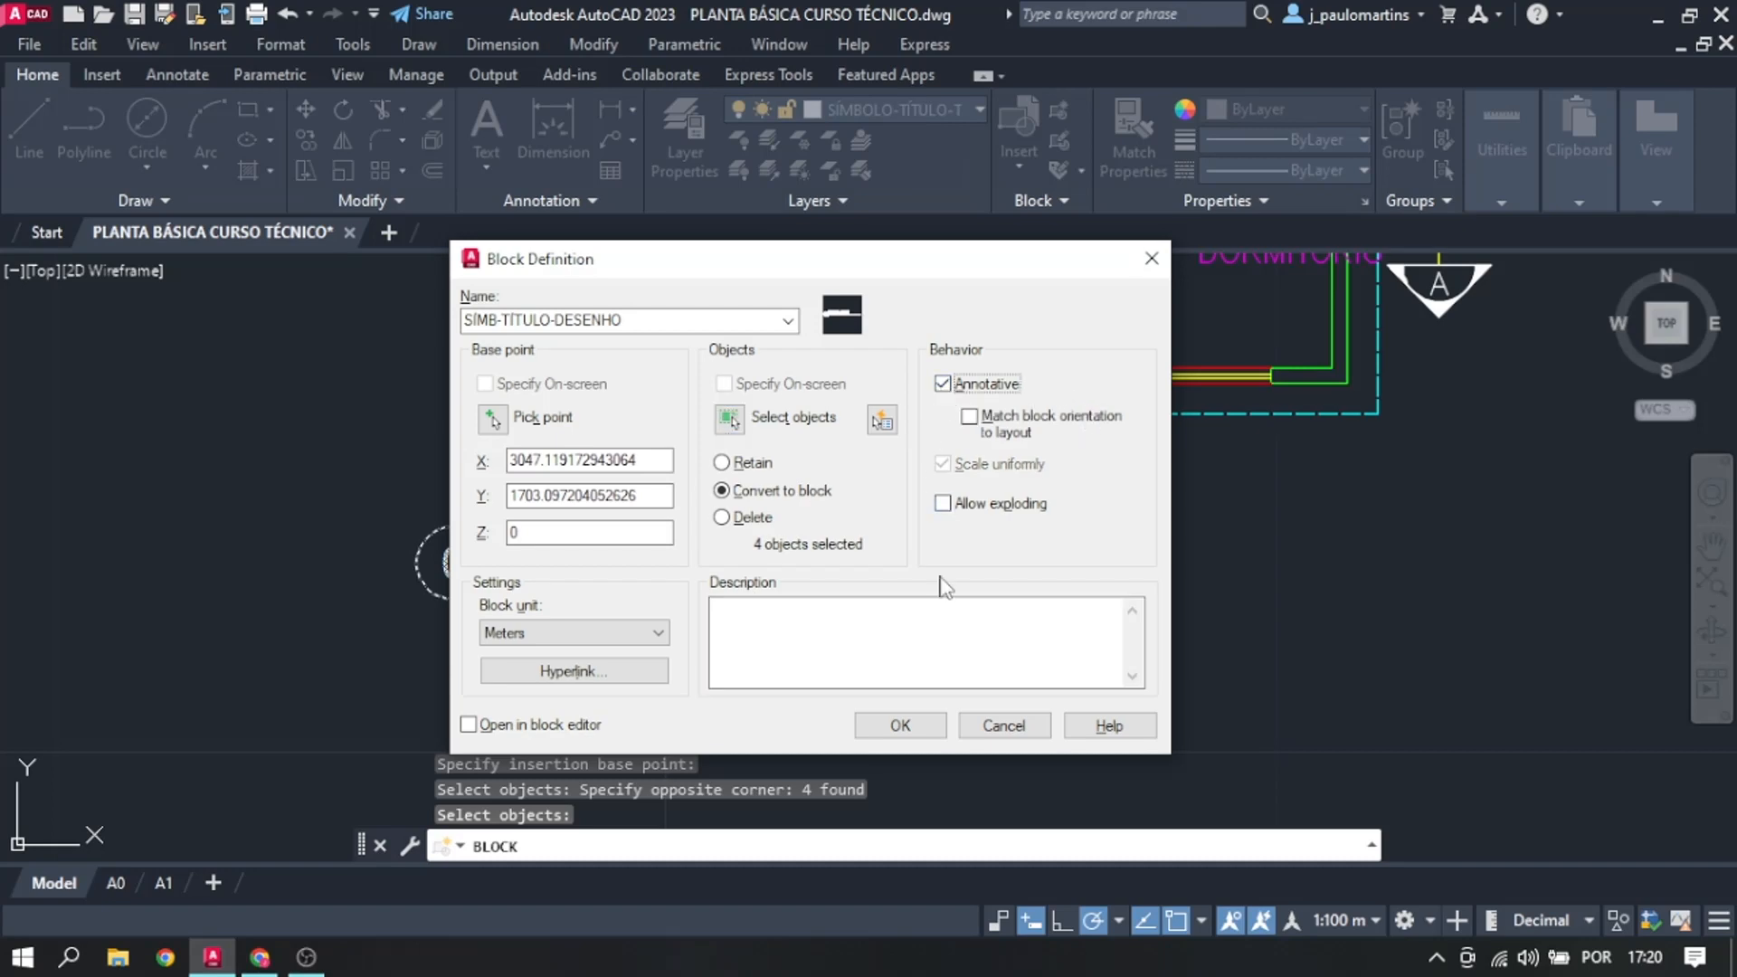
{"action": "left_click", "coordinate": [915, 729]}
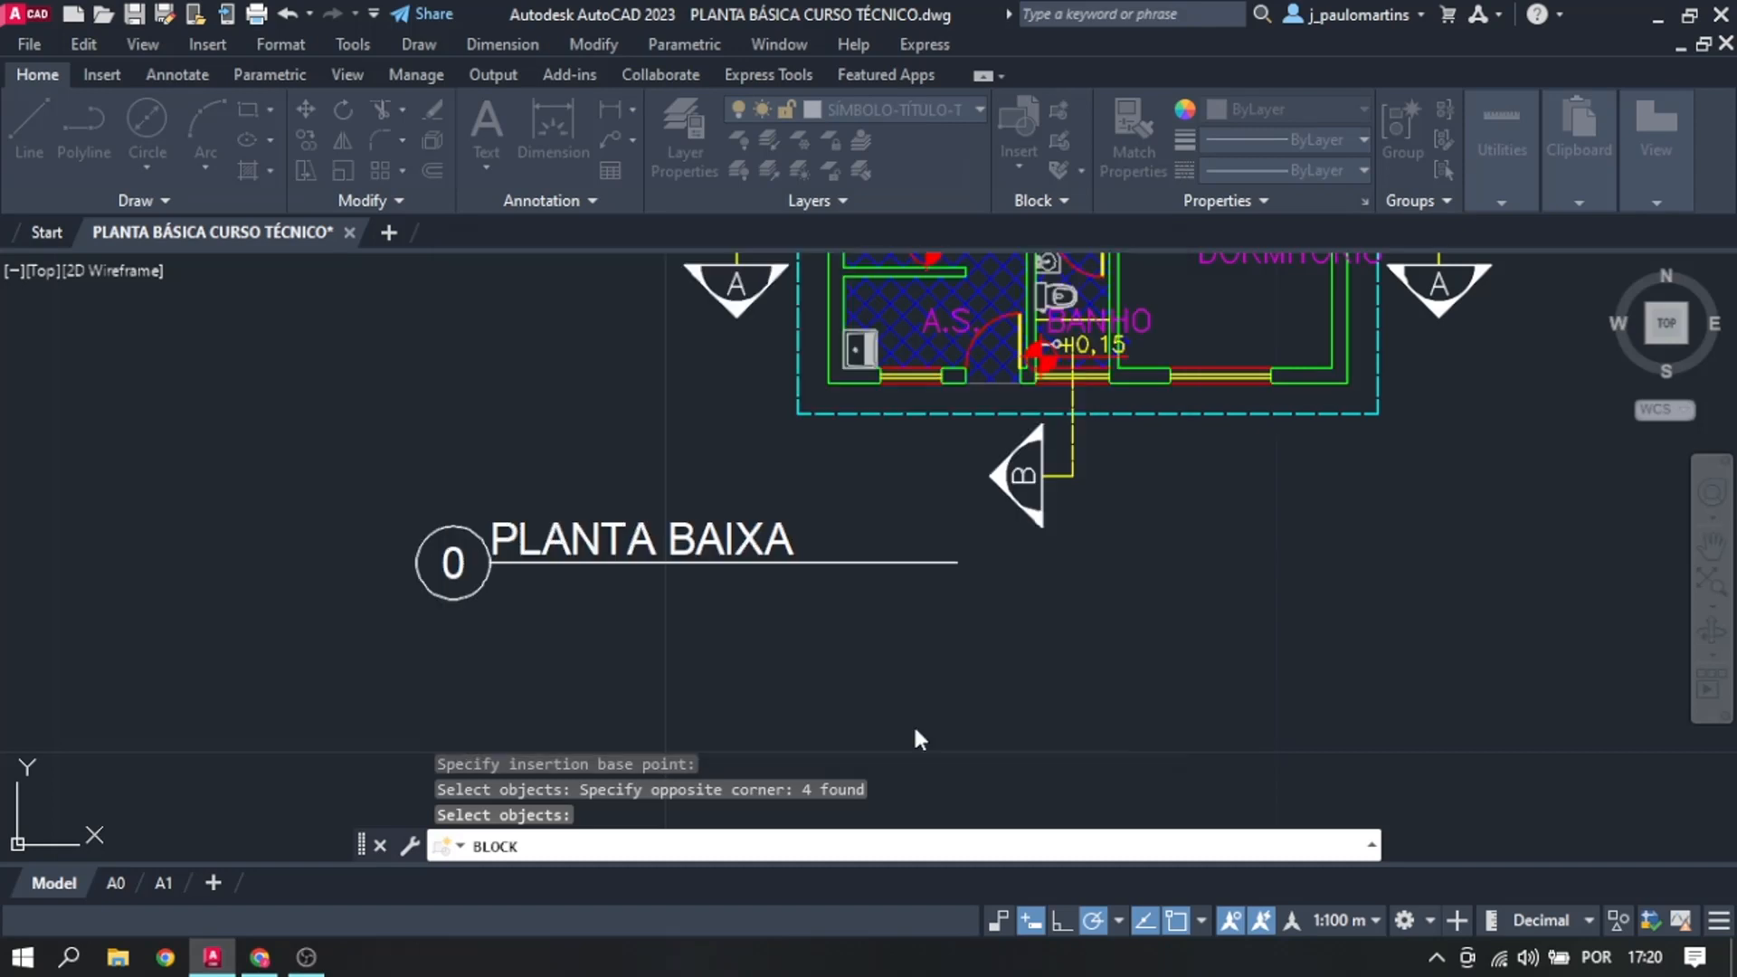
{"action": "left_click", "coordinate": [665, 778]}
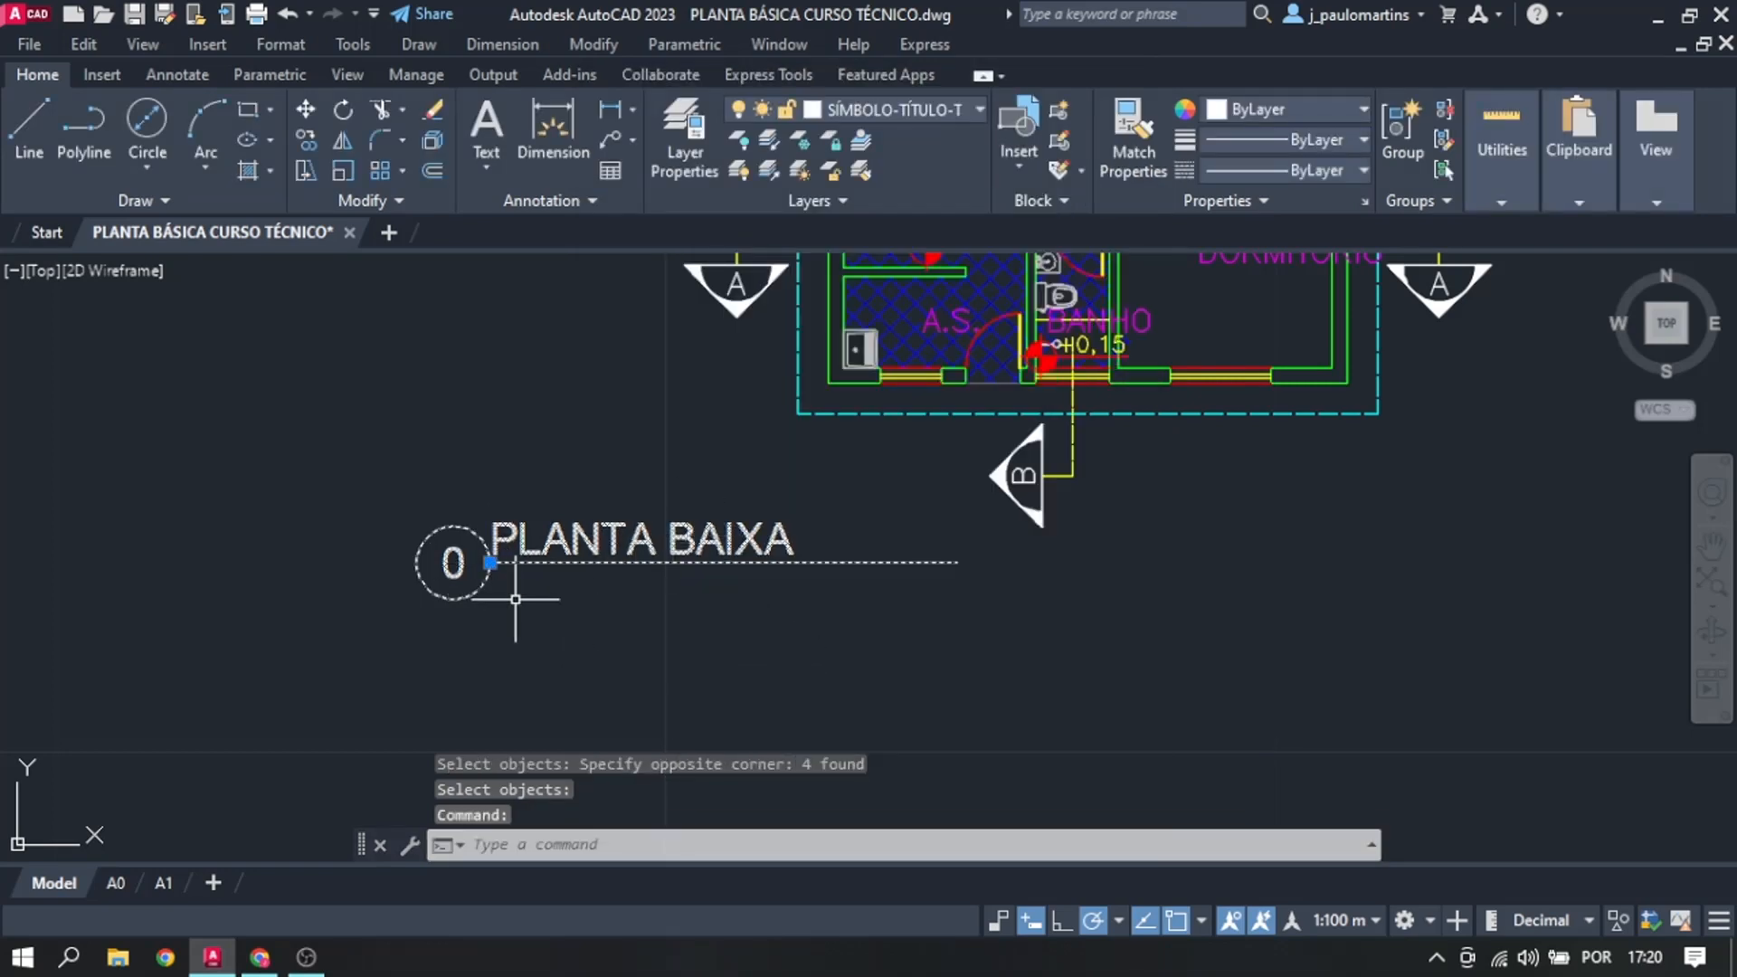
{"action": "left_click", "coordinate": [582, 570]}
{"action": "key", "text": "Escape"}
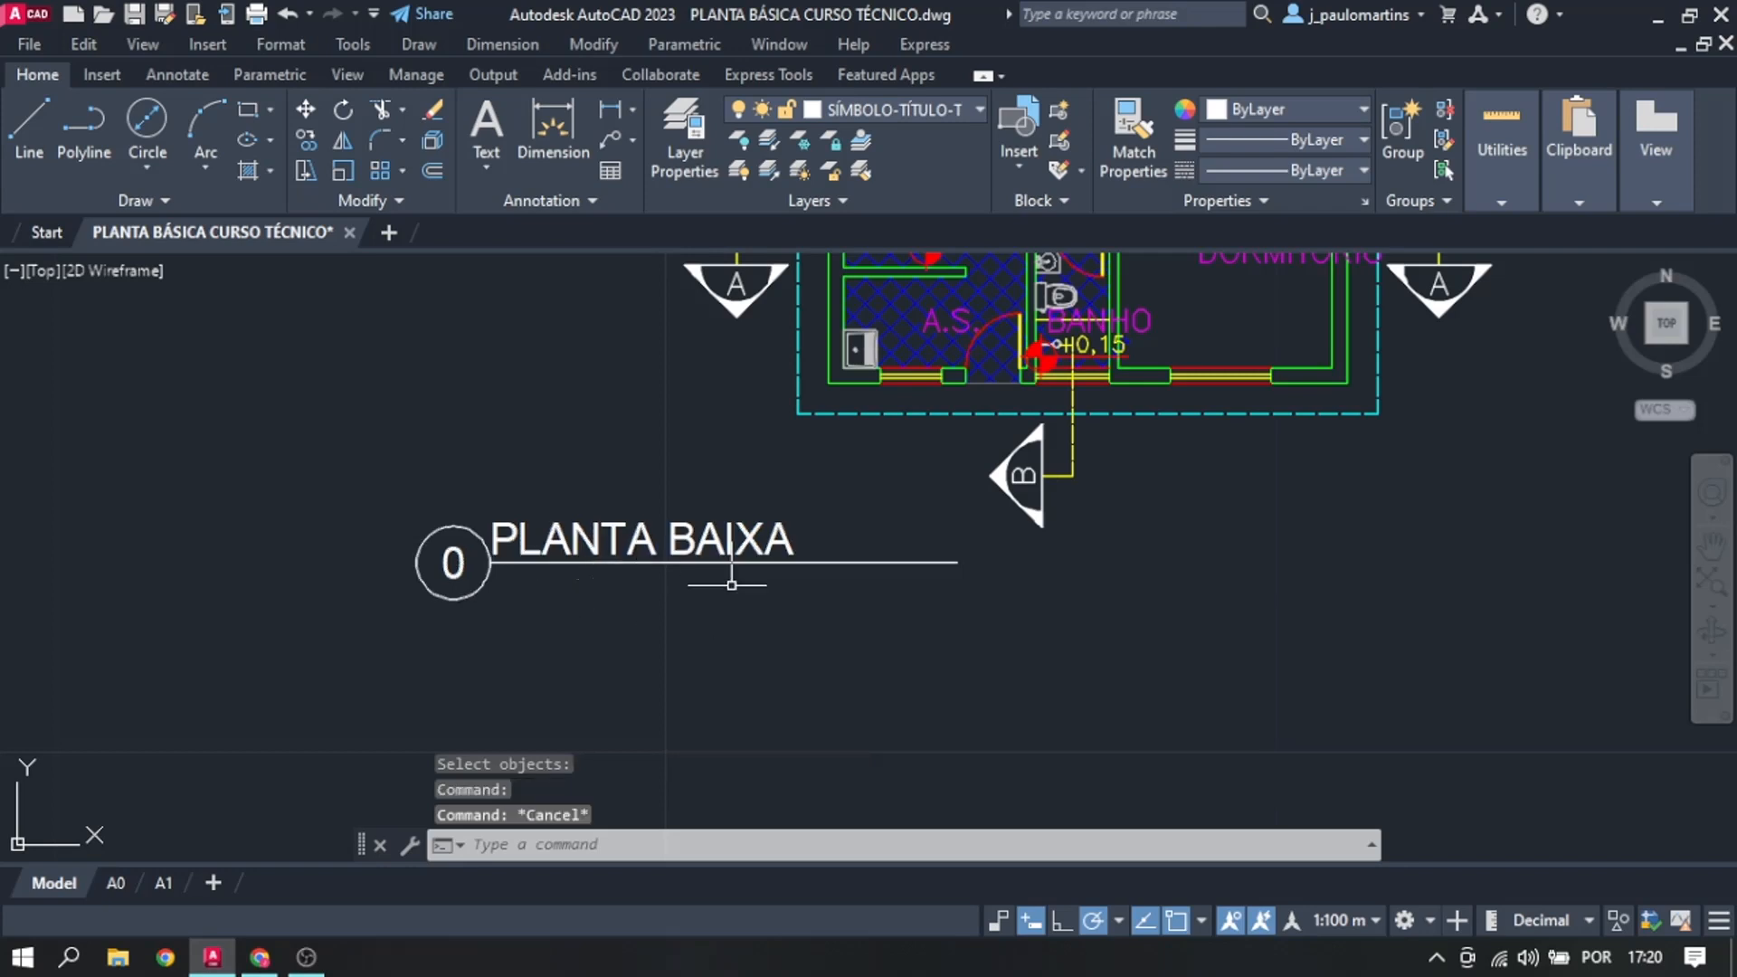
Step: Select the drawing-title symbol and examine it beneath the floor plan to check that it behaves as a single block
{"action": "left_click", "coordinate": [850, 573]}
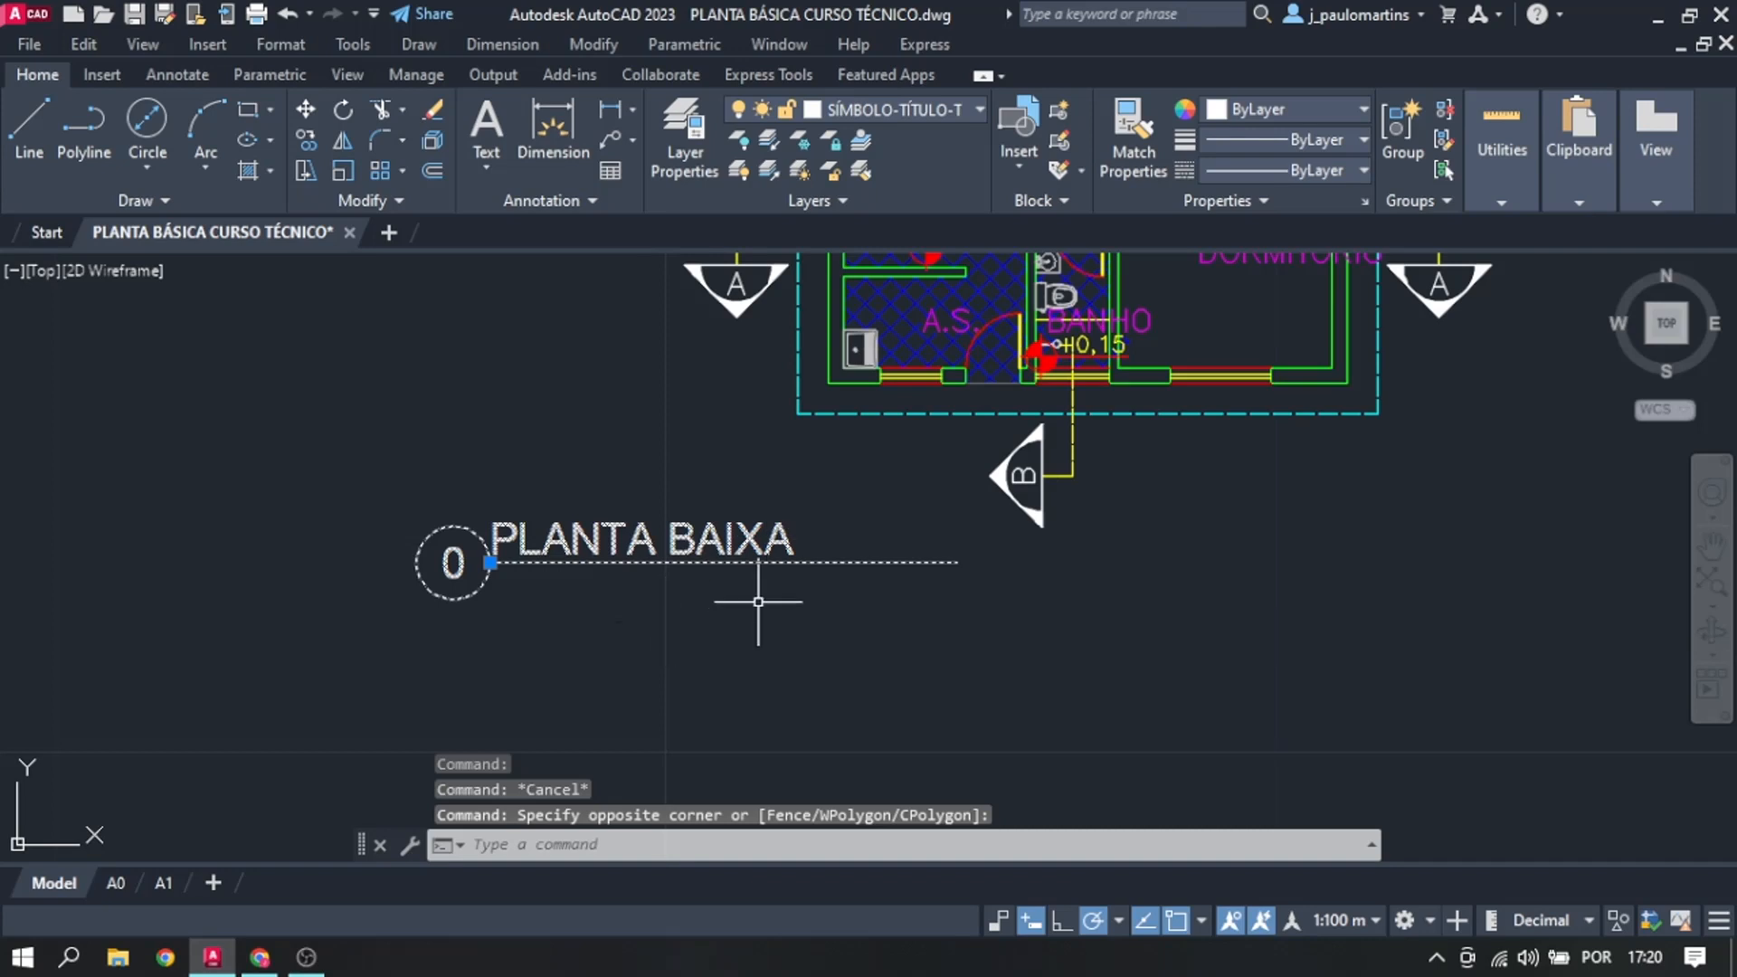
{"action": "key", "text": "Escape"}
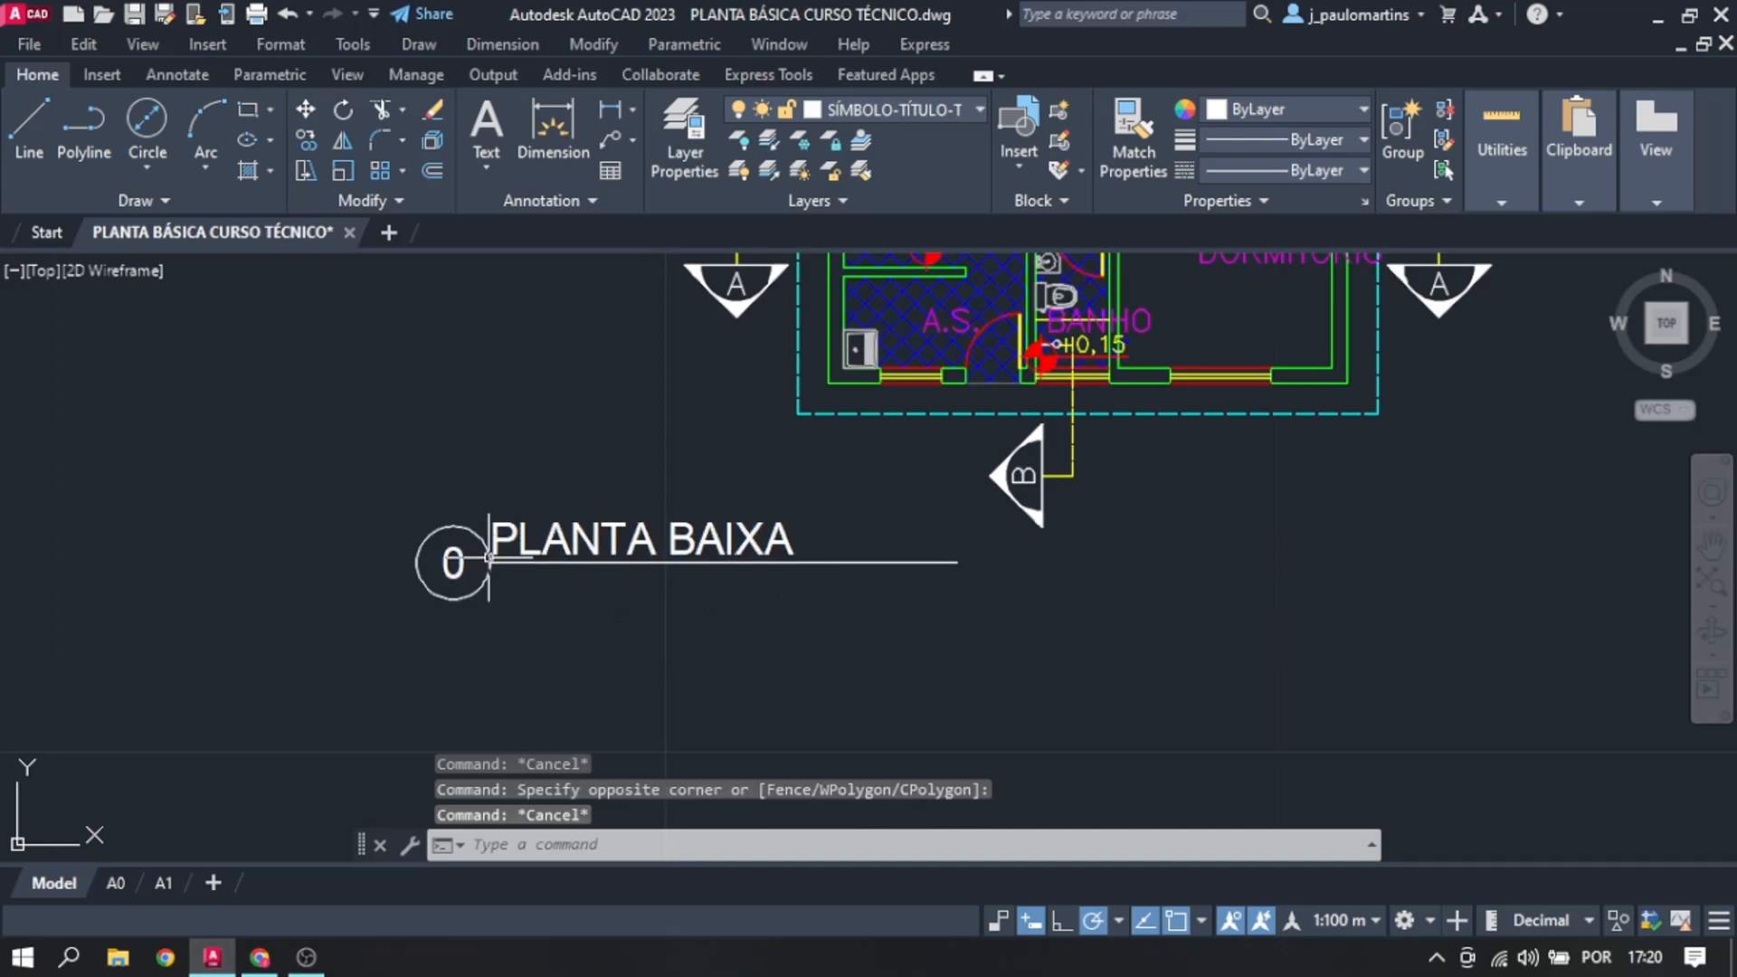
{"action": "scroll", "coordinate": [493, 558], "scroll_direction": "up", "scroll_amount": 2}
{"action": "scroll", "coordinate": [492, 558], "scroll_direction": "up", "scroll_amount": 1}
{"action": "scroll", "coordinate": [492, 565], "scroll_direction": "down", "scroll_amount": 3}
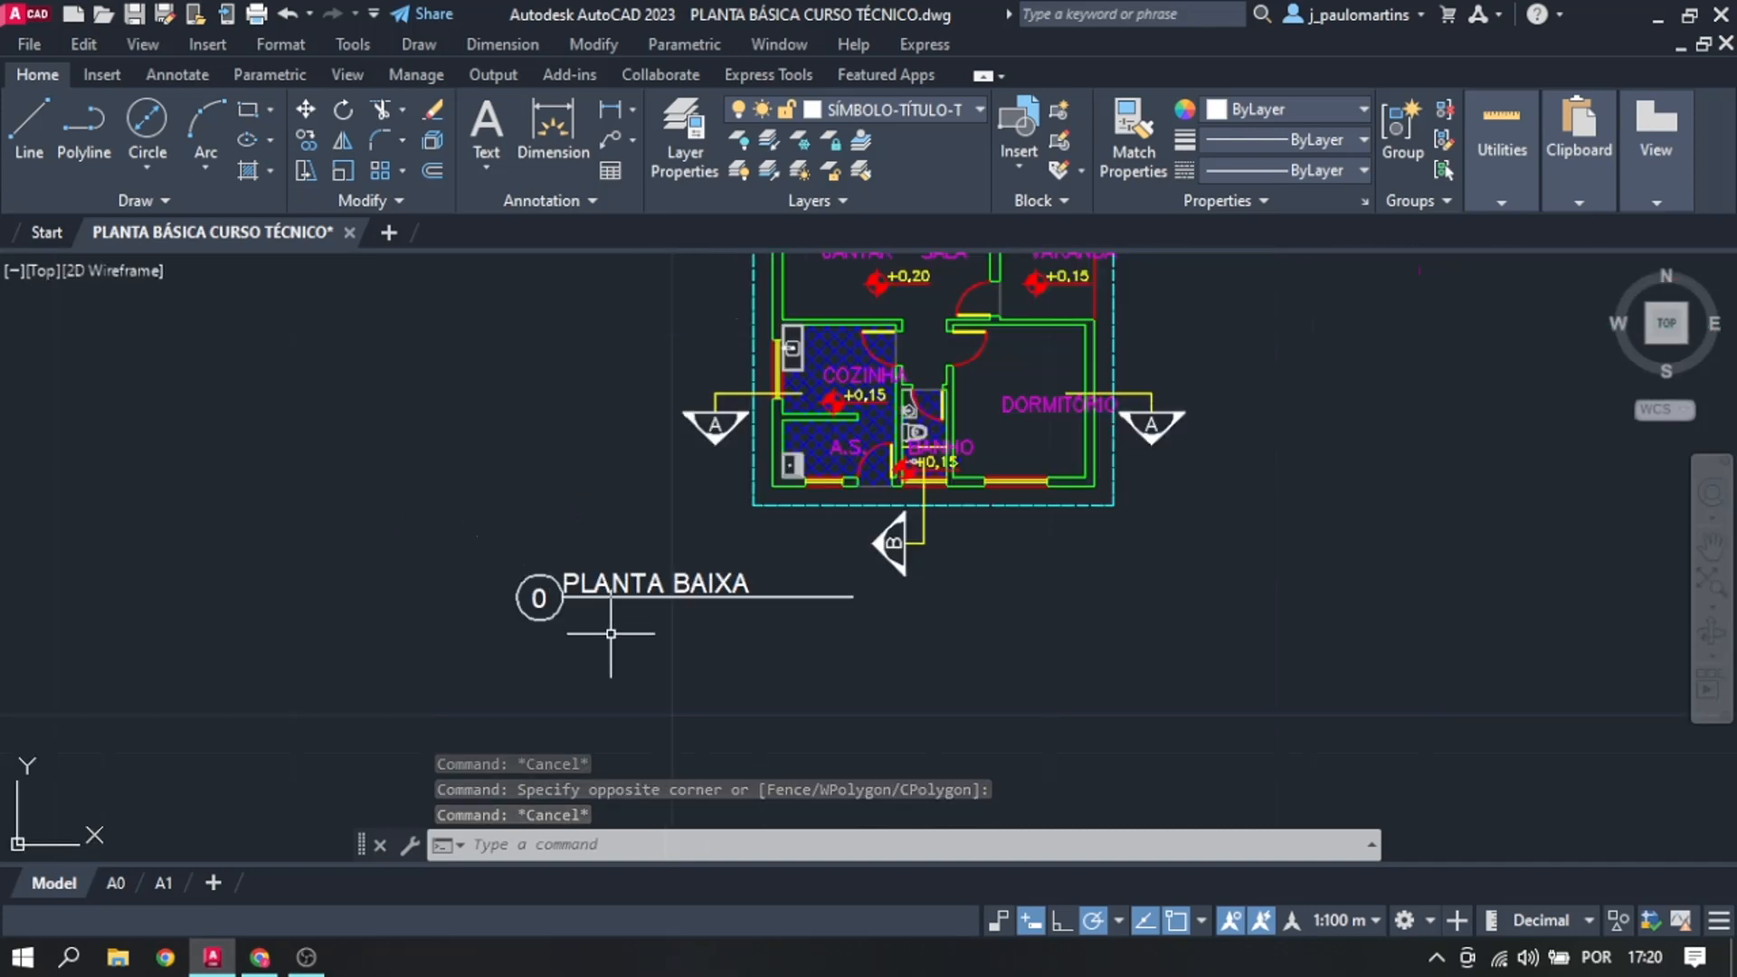
{"action": "scroll", "coordinate": [620, 583], "scroll_direction": "up", "scroll_amount": 2}
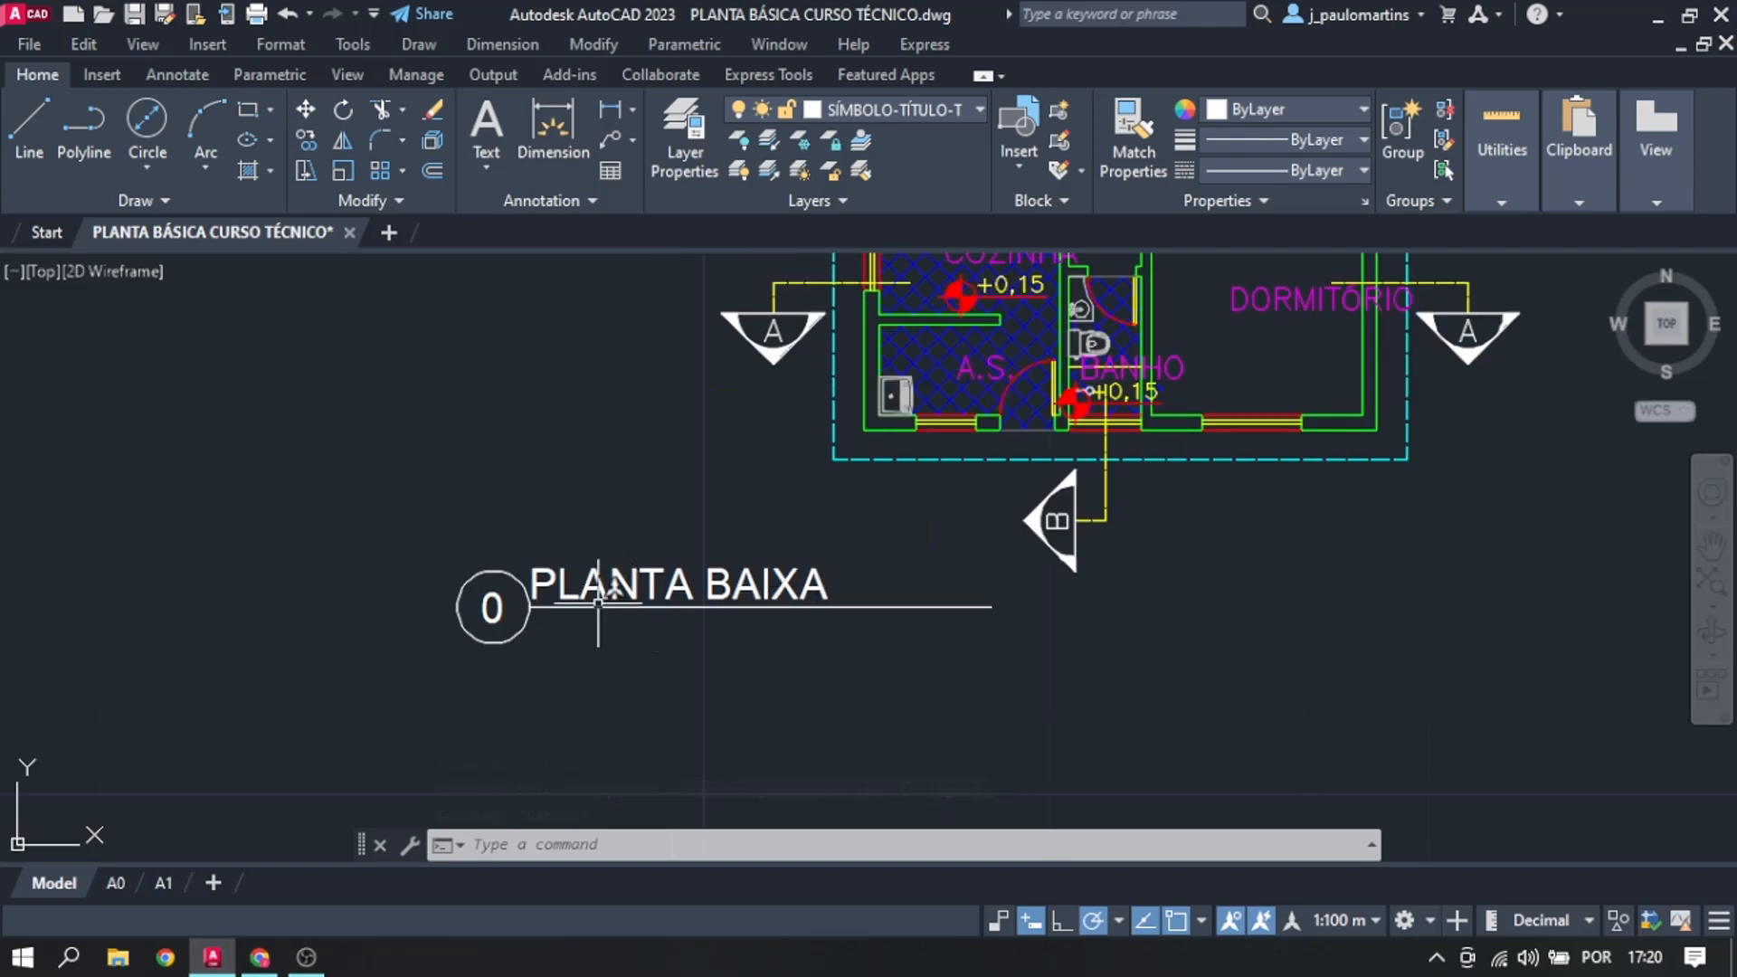
{"action": "left_click", "coordinate": [820, 595]}
{"action": "key", "text": "Escape"}
Step: Change the title block's drawing name attribute to PAV. SUPERIOR
{"action": "double_click", "coordinate": [803, 584]}
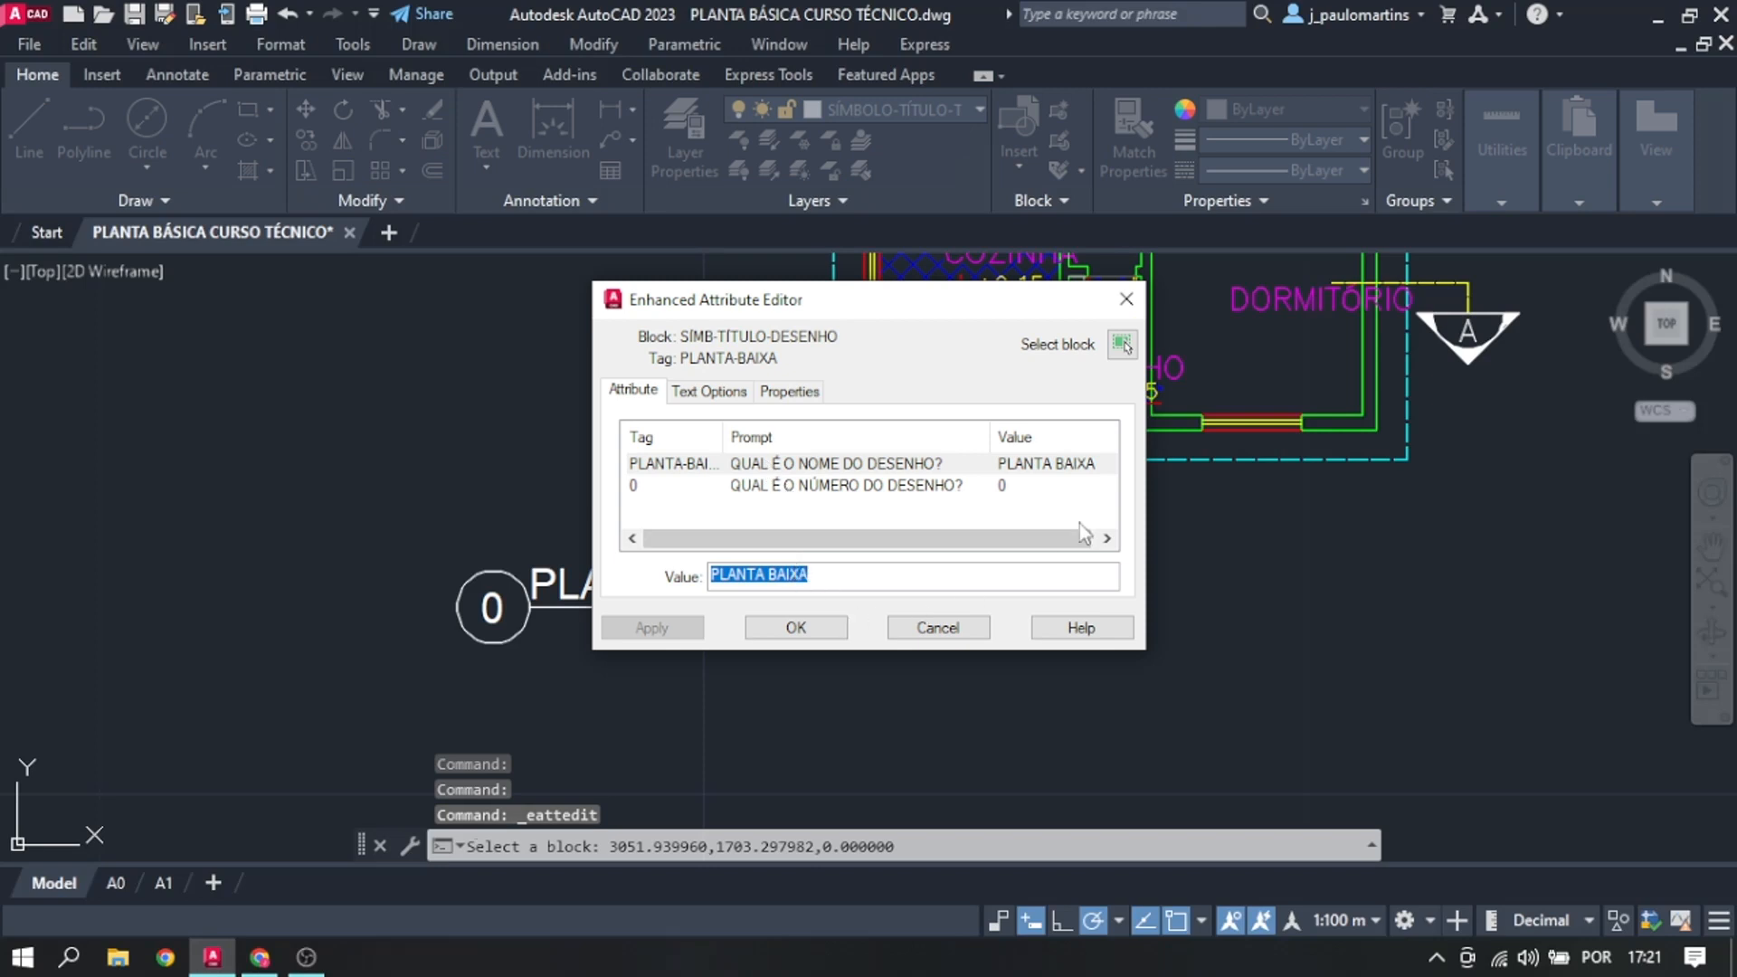
{"action": "type", "text": "PAV"}
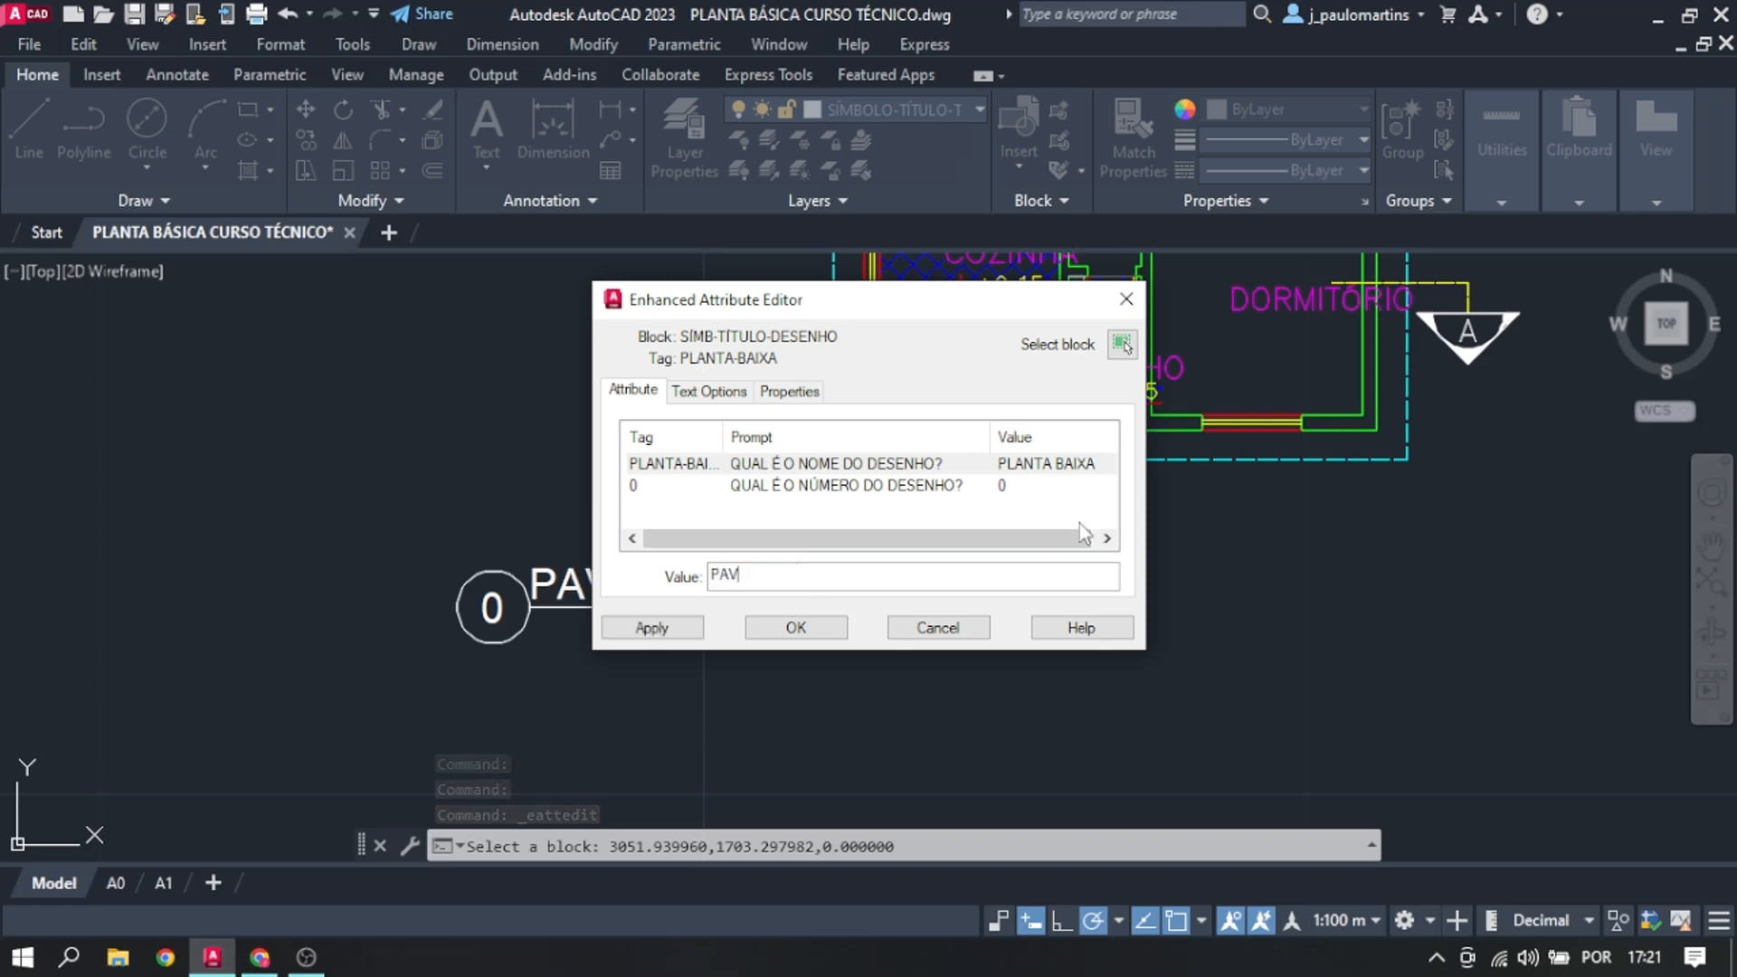
{"action": "type", "text": "IOR"}
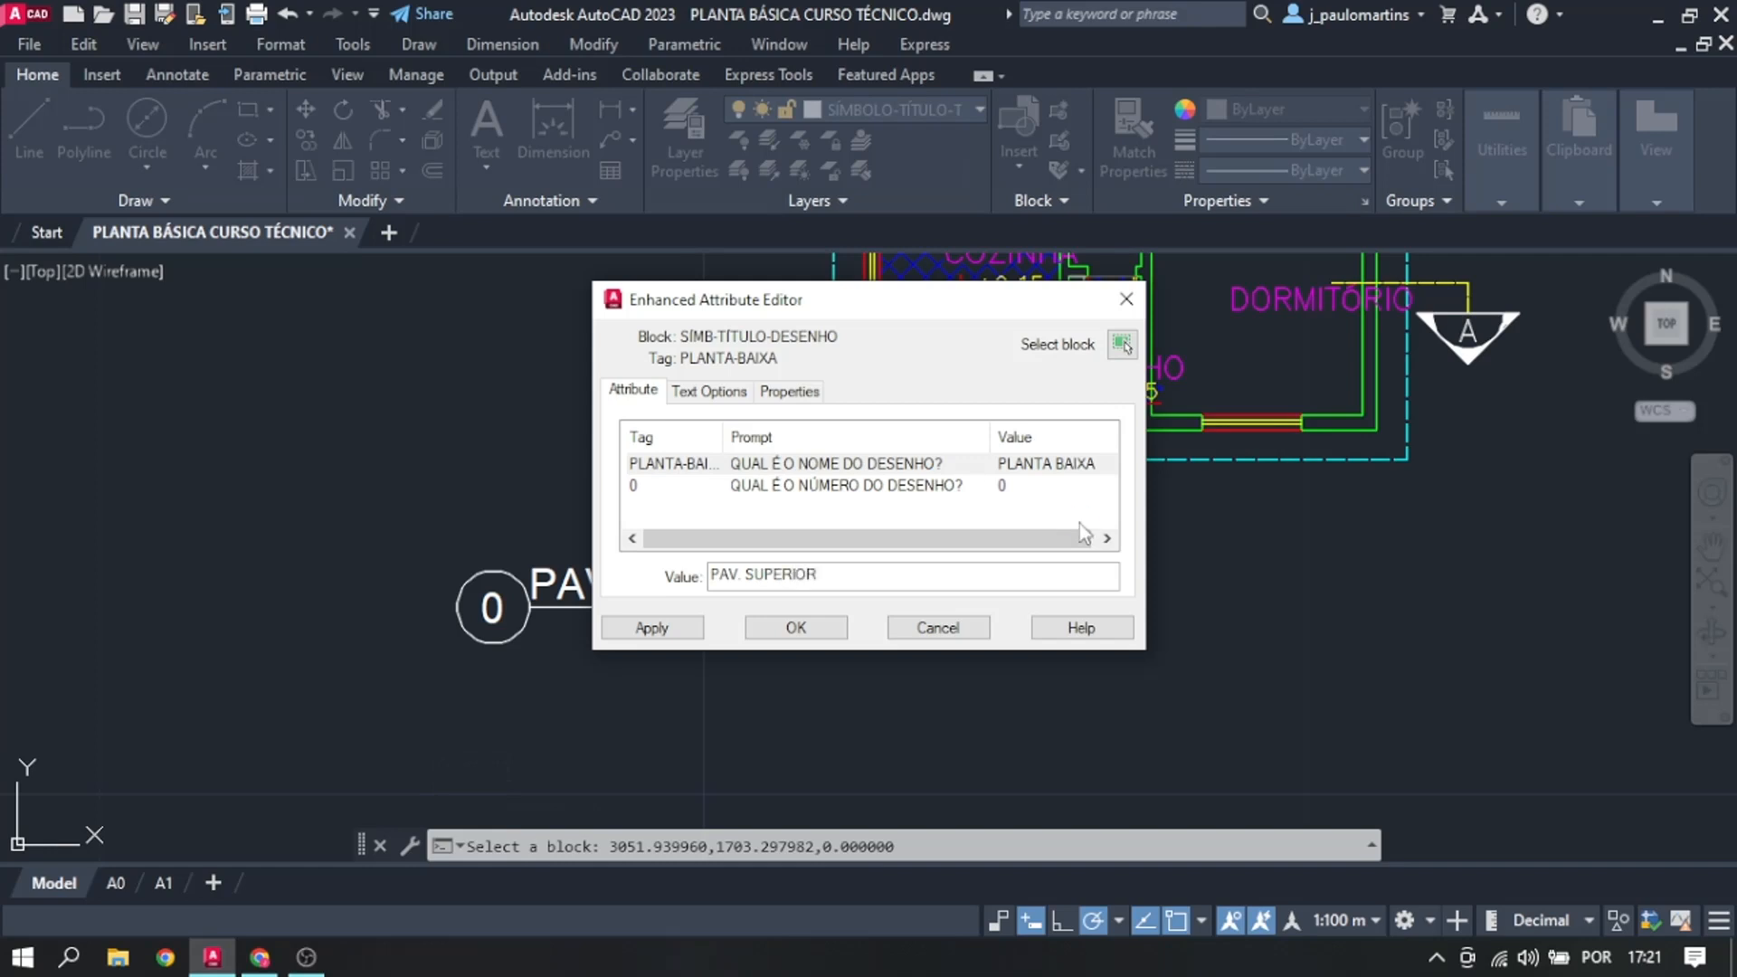
{"action": "key", "text": "Return"}
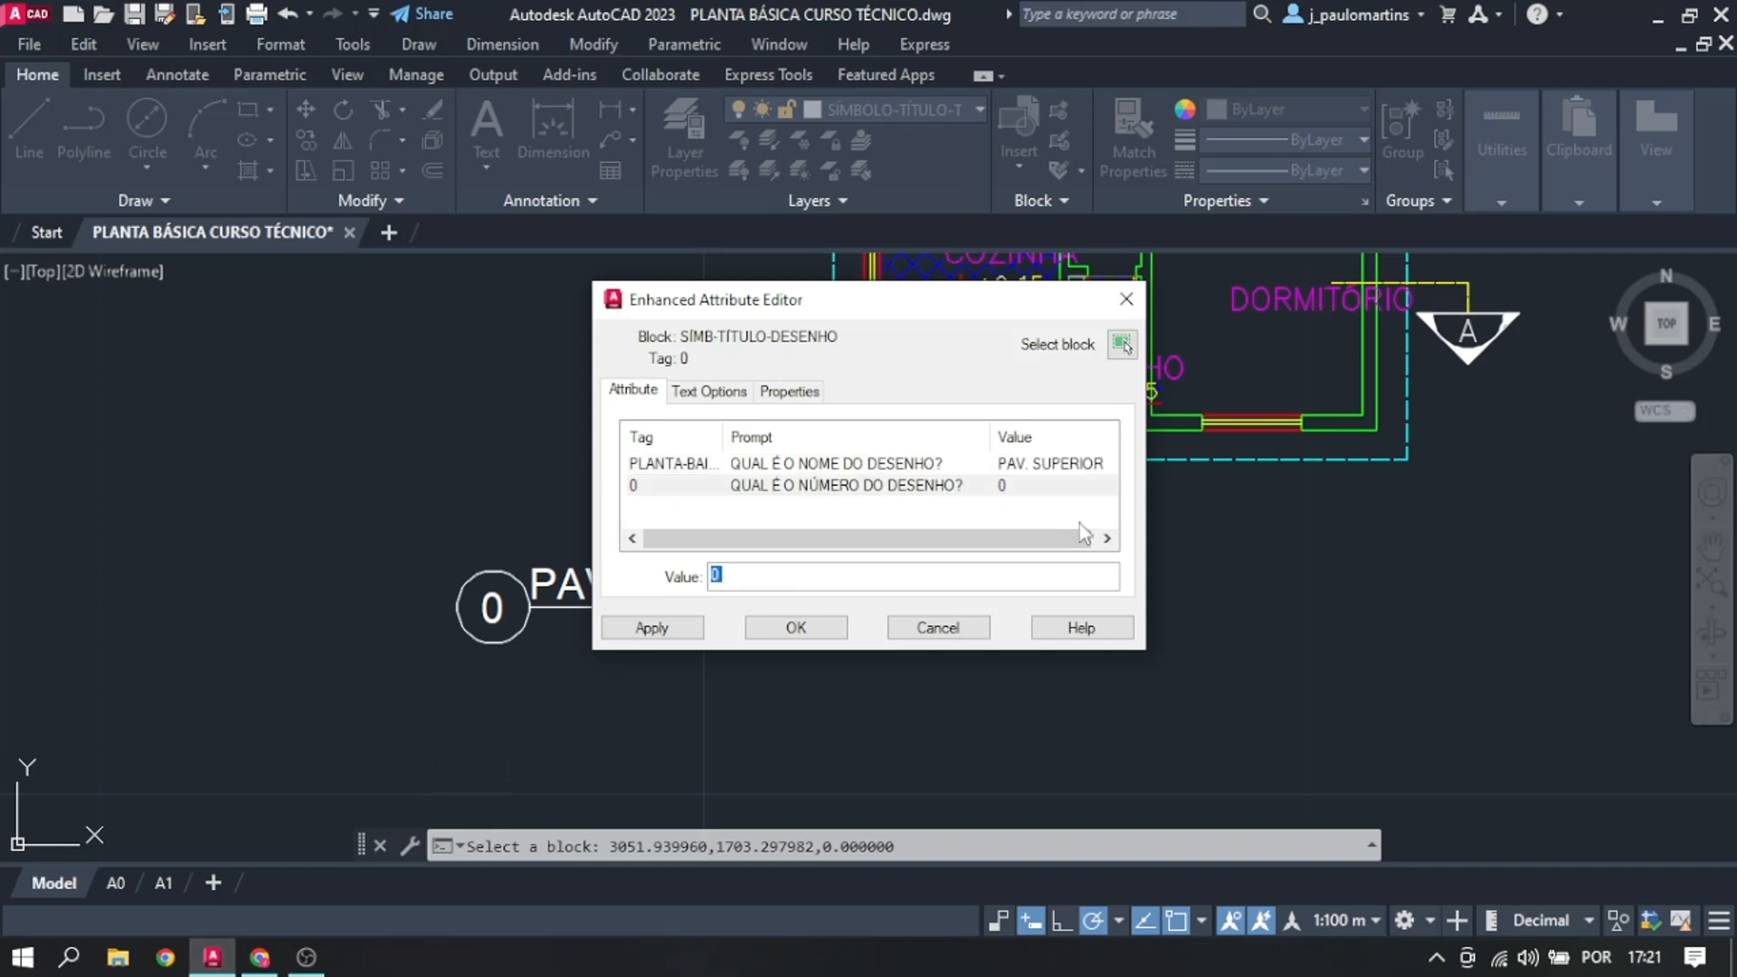
{"action": "left_click", "coordinate": [796, 627]}
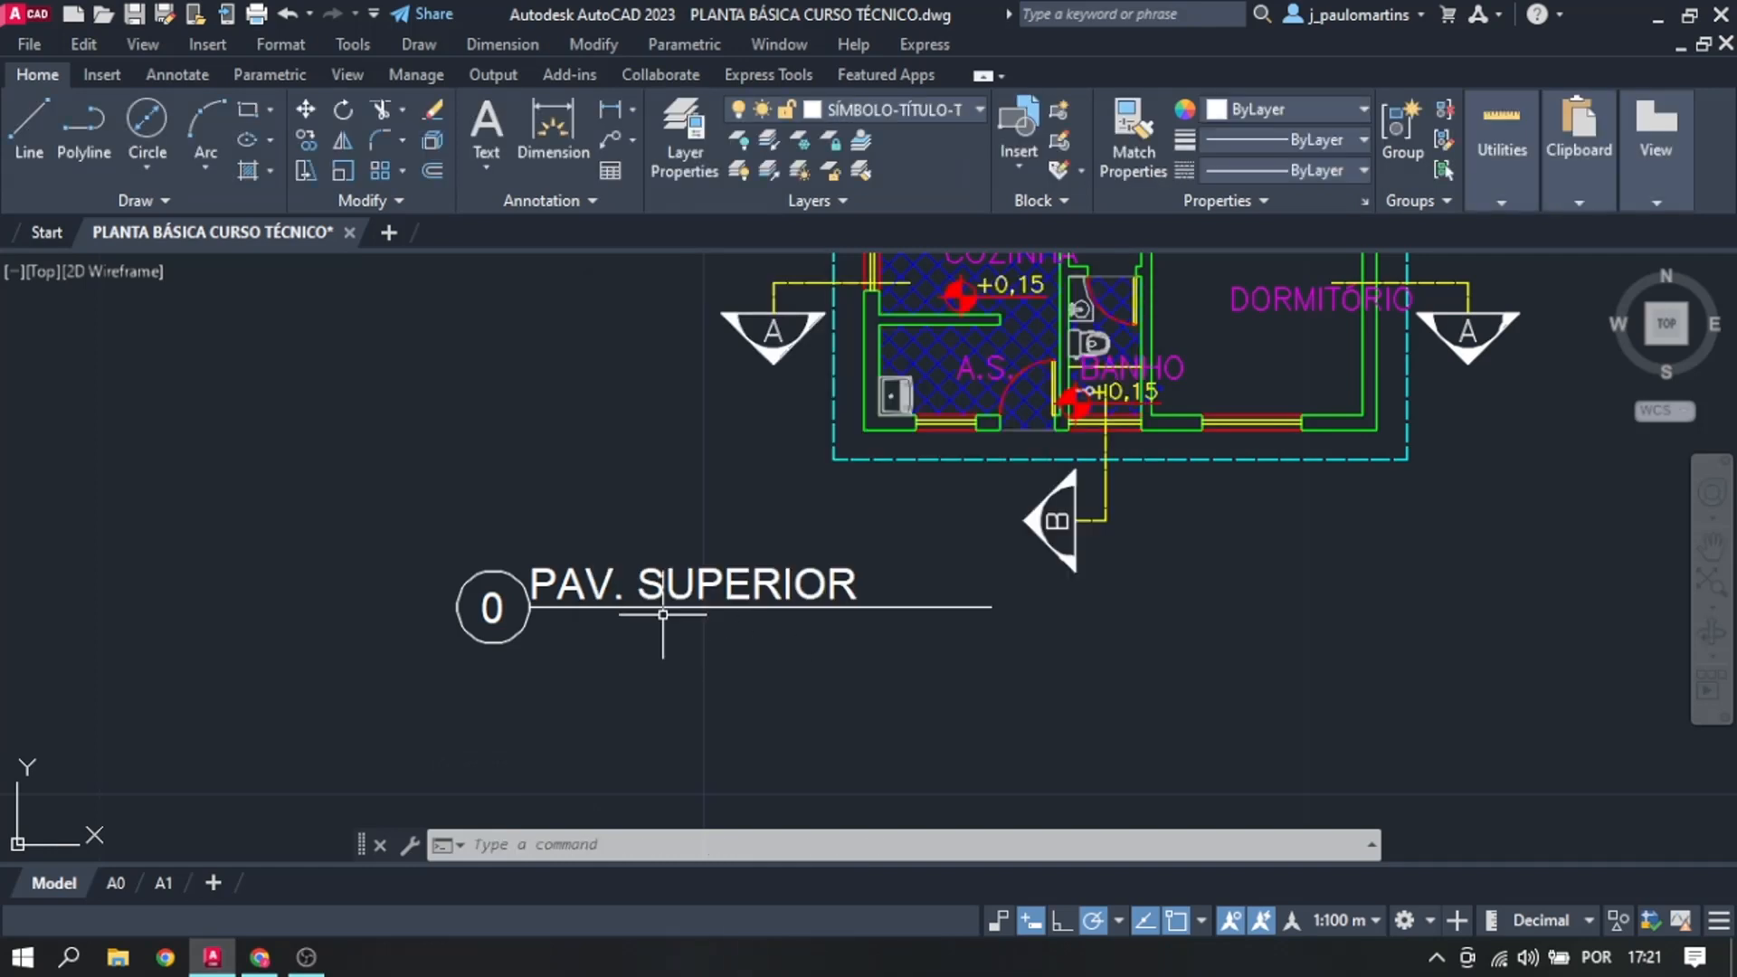
Step: Set the title block's drawing number attribute to 1
{"action": "double_click", "coordinate": [493, 611]}
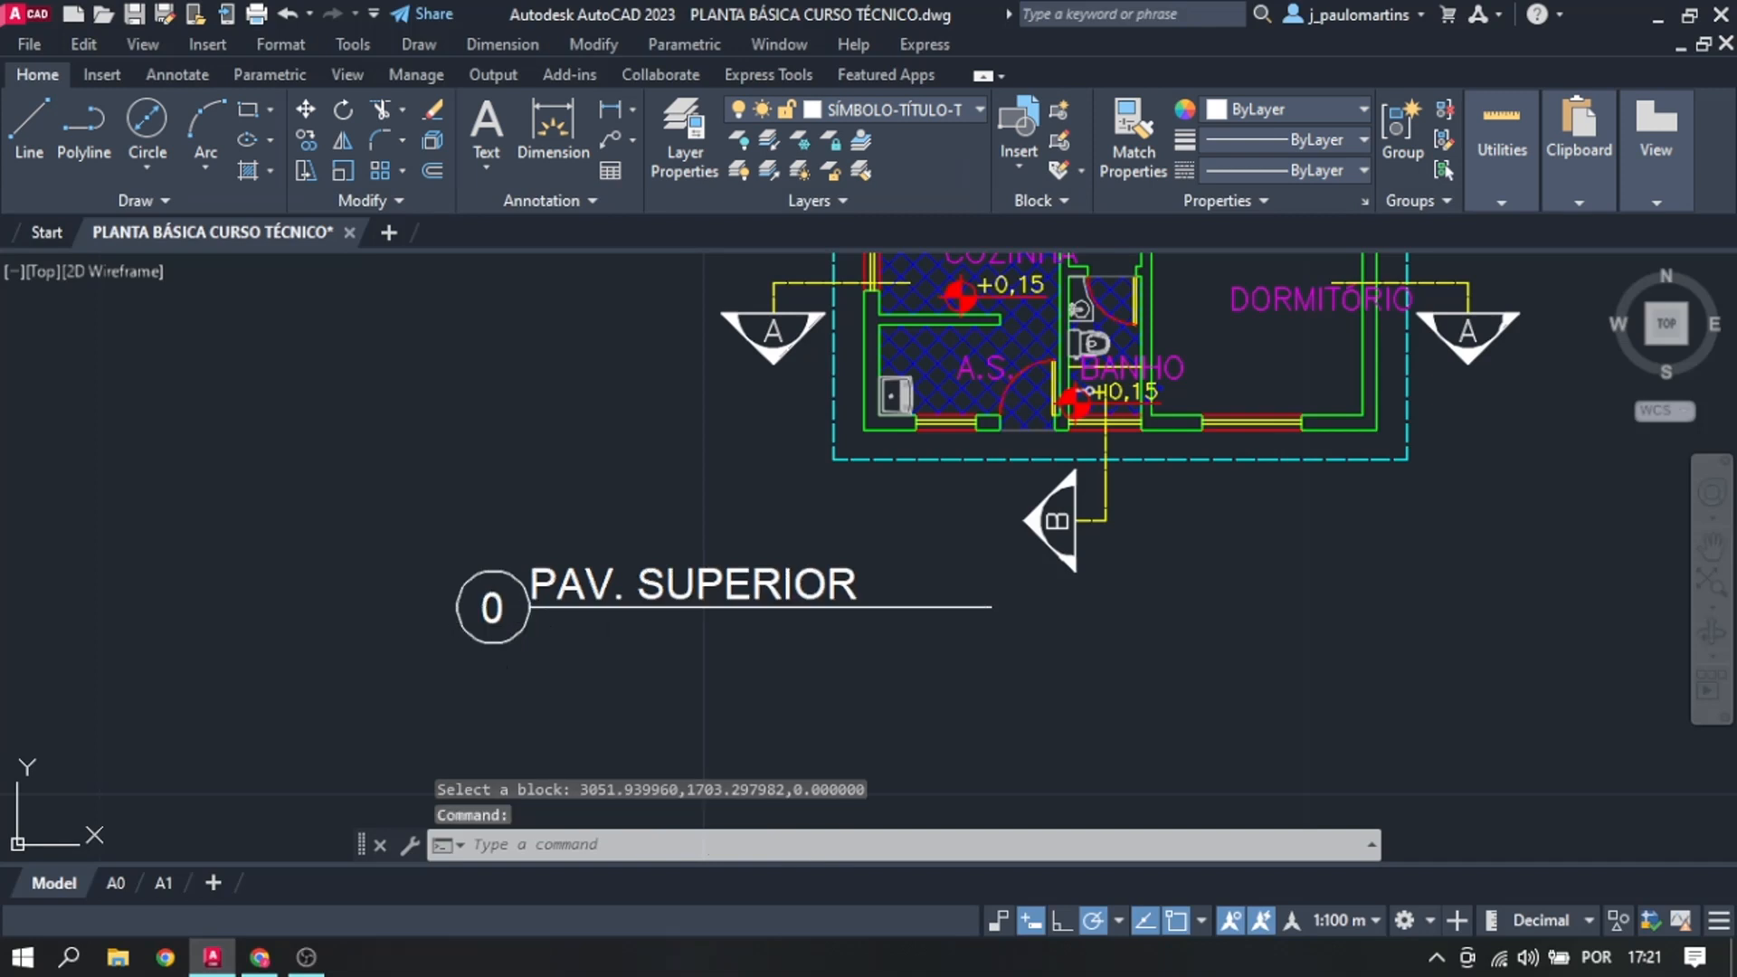
{"action": "type", "text": "1"}
{"action": "key", "text": "Return"}
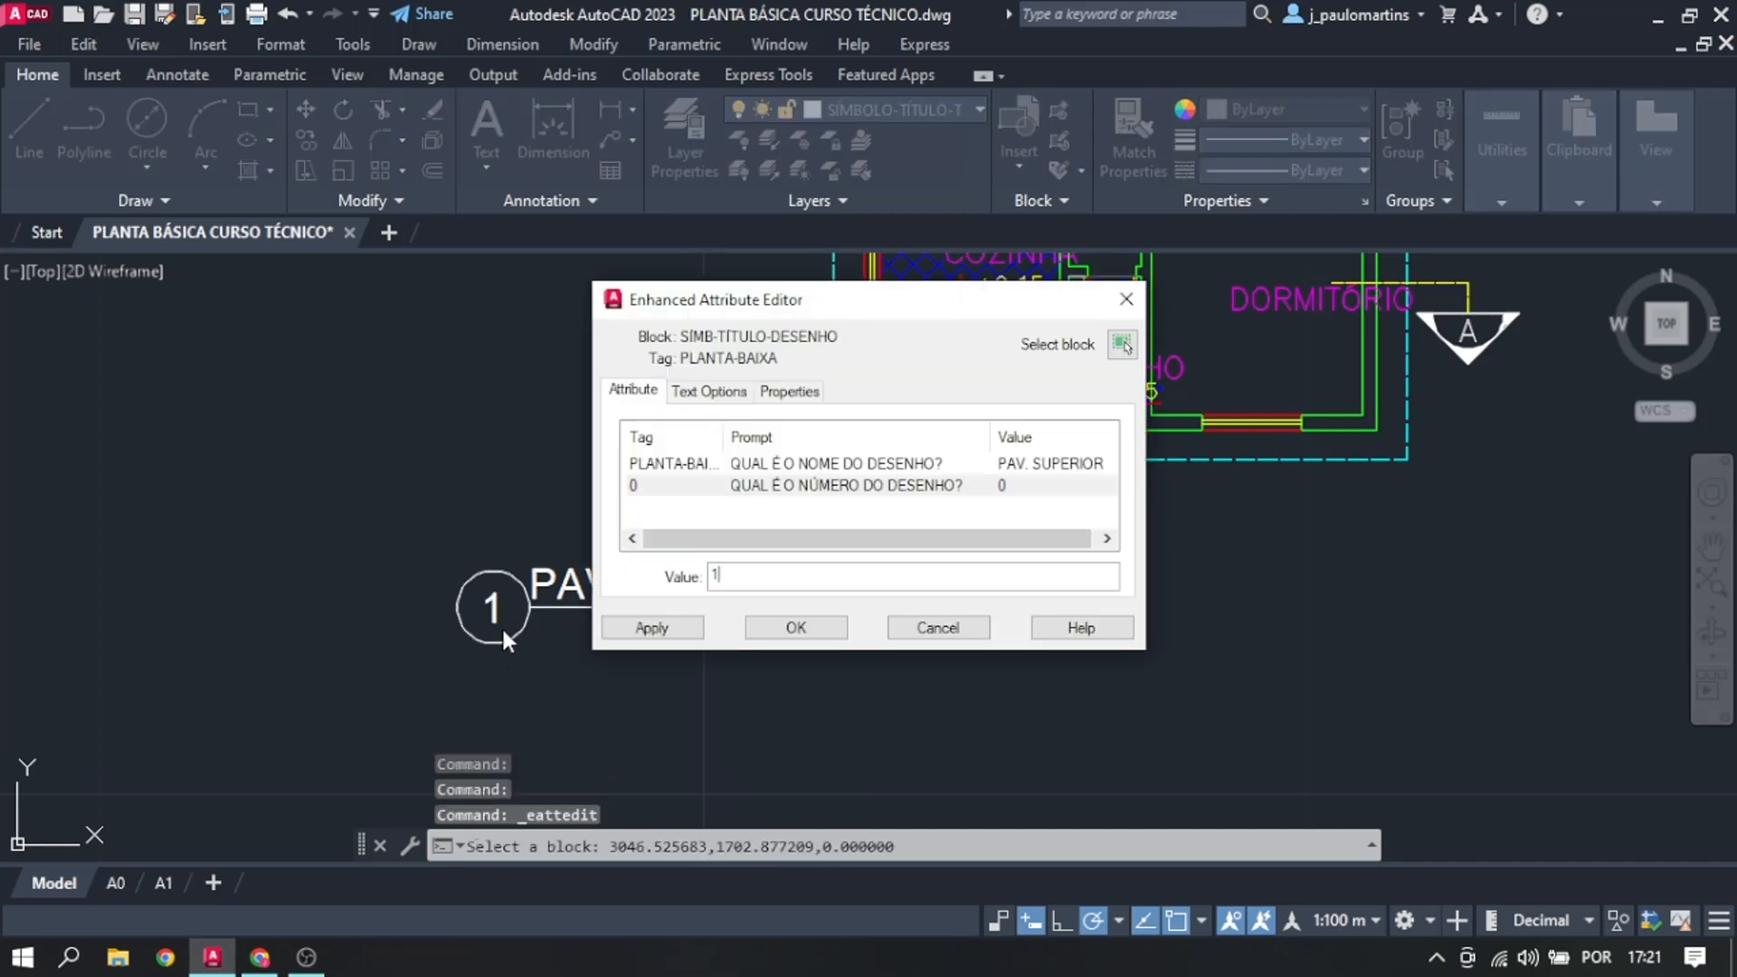
{"action": "left_click", "coordinate": [820, 636]}
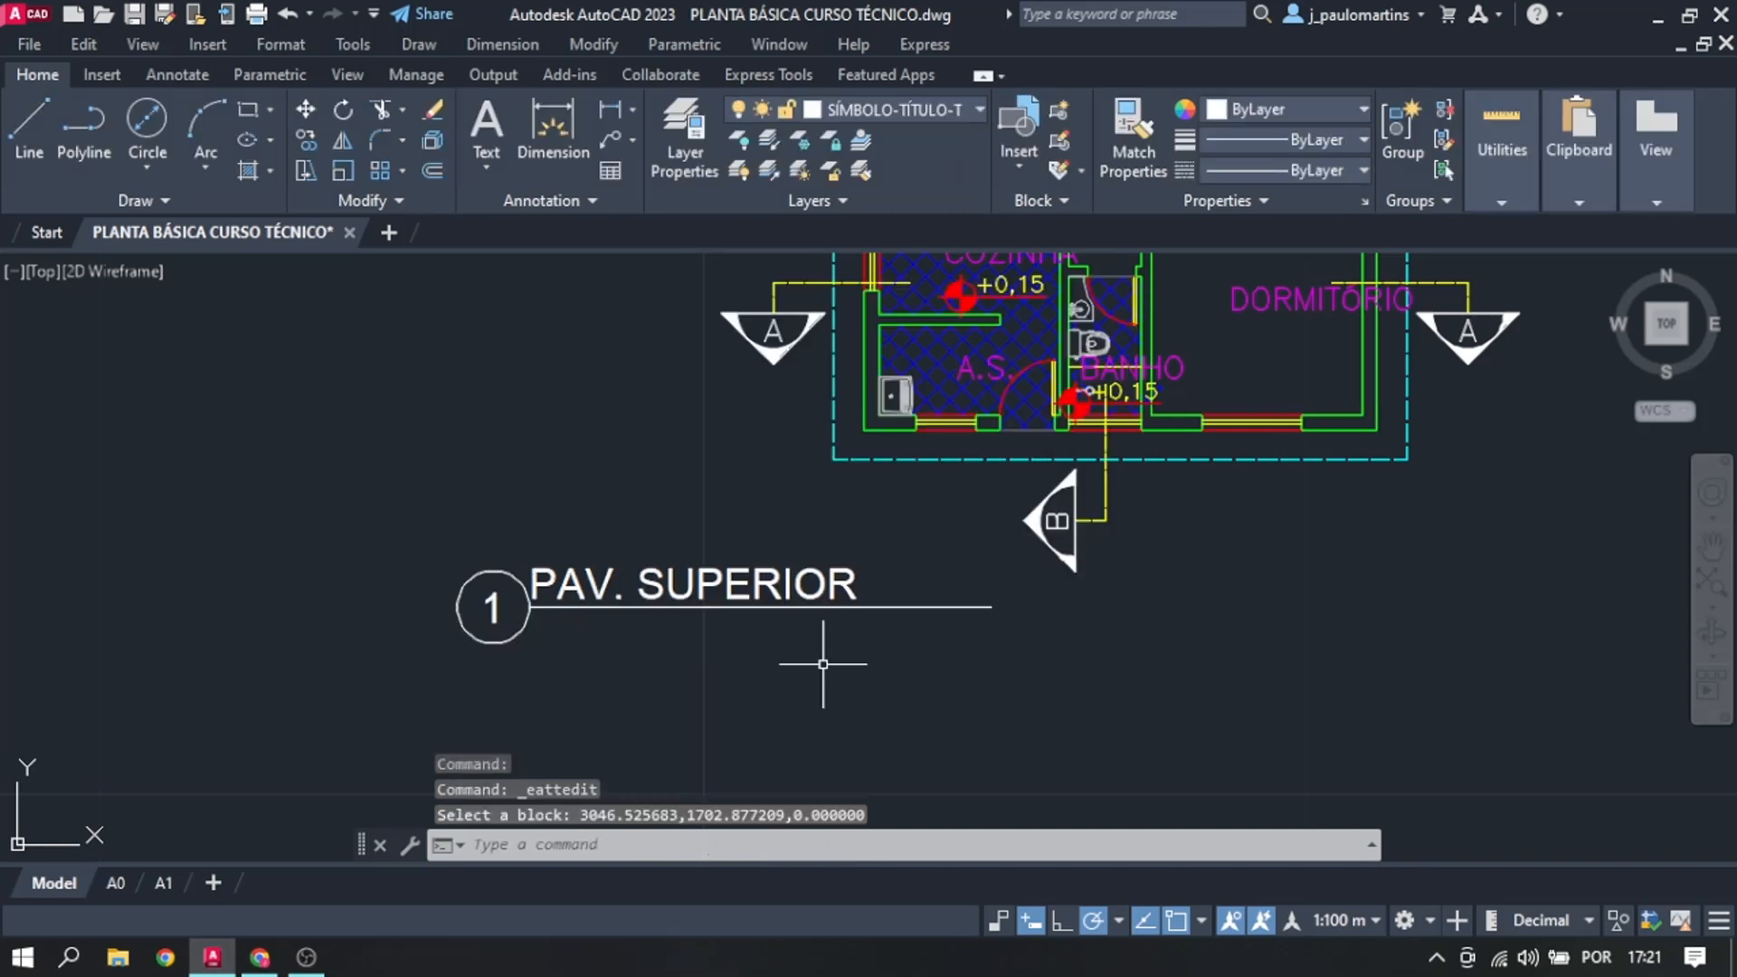
{"action": "scroll", "coordinate": [599, 608], "scroll_direction": "up", "scroll_amount": 3}
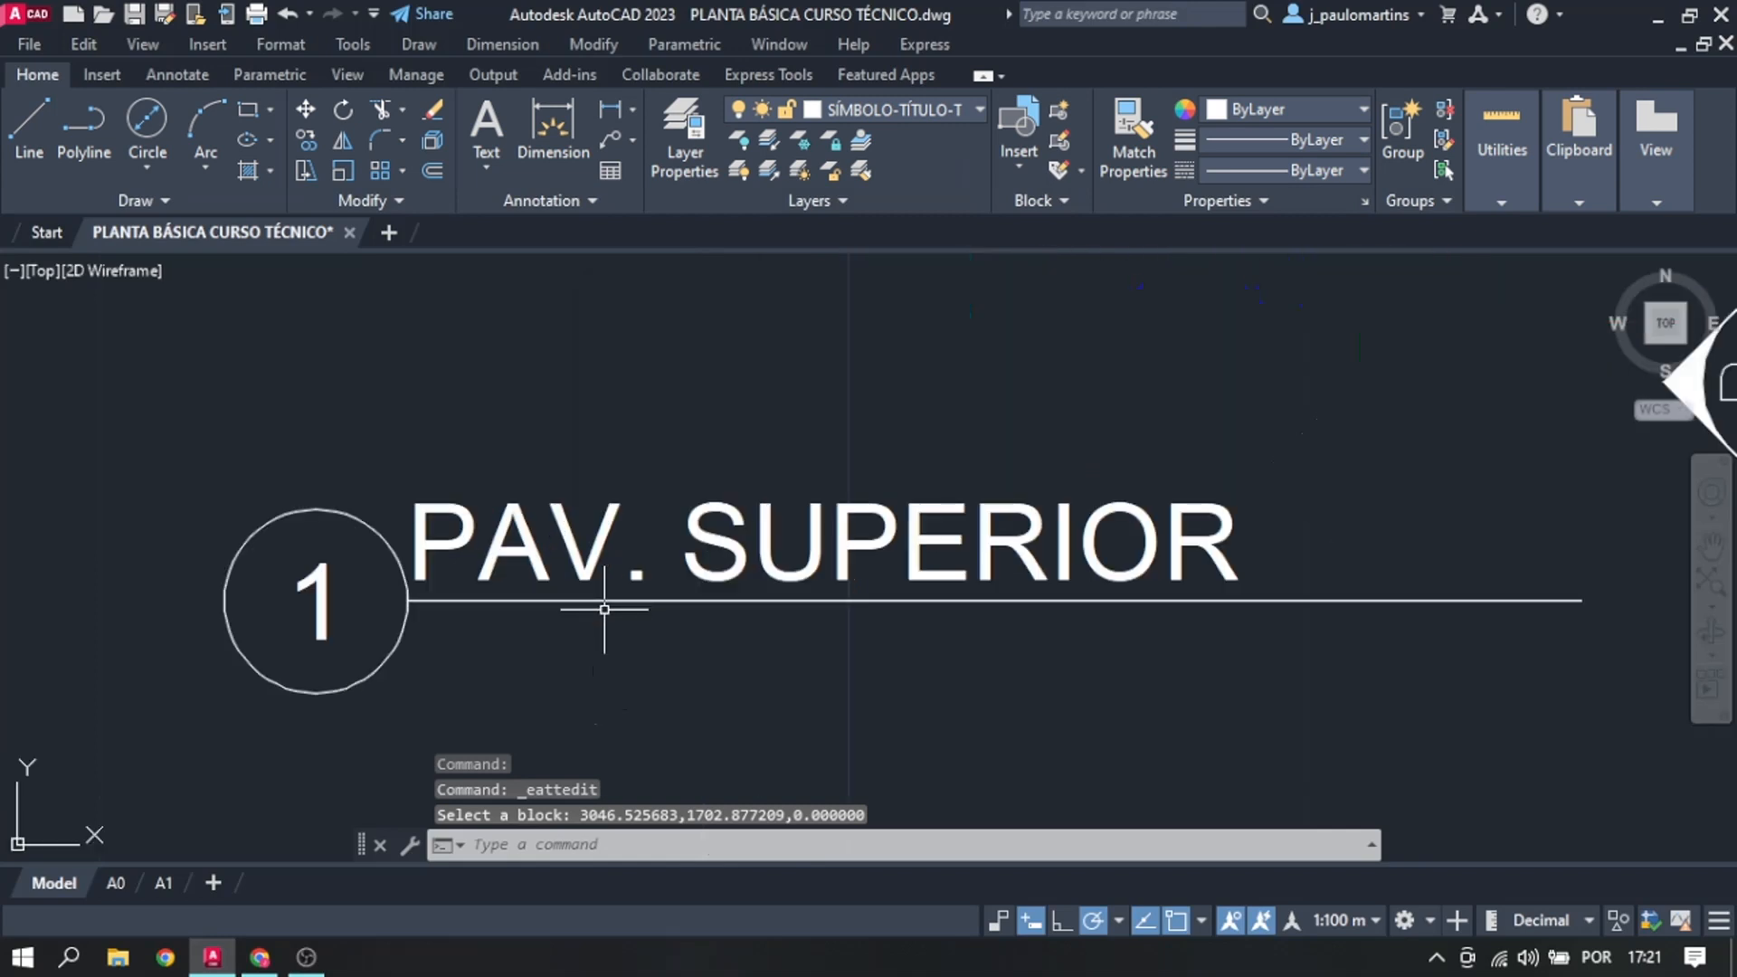
{"action": "scroll", "coordinate": [599, 608], "scroll_direction": "down", "scroll_amount": 3}
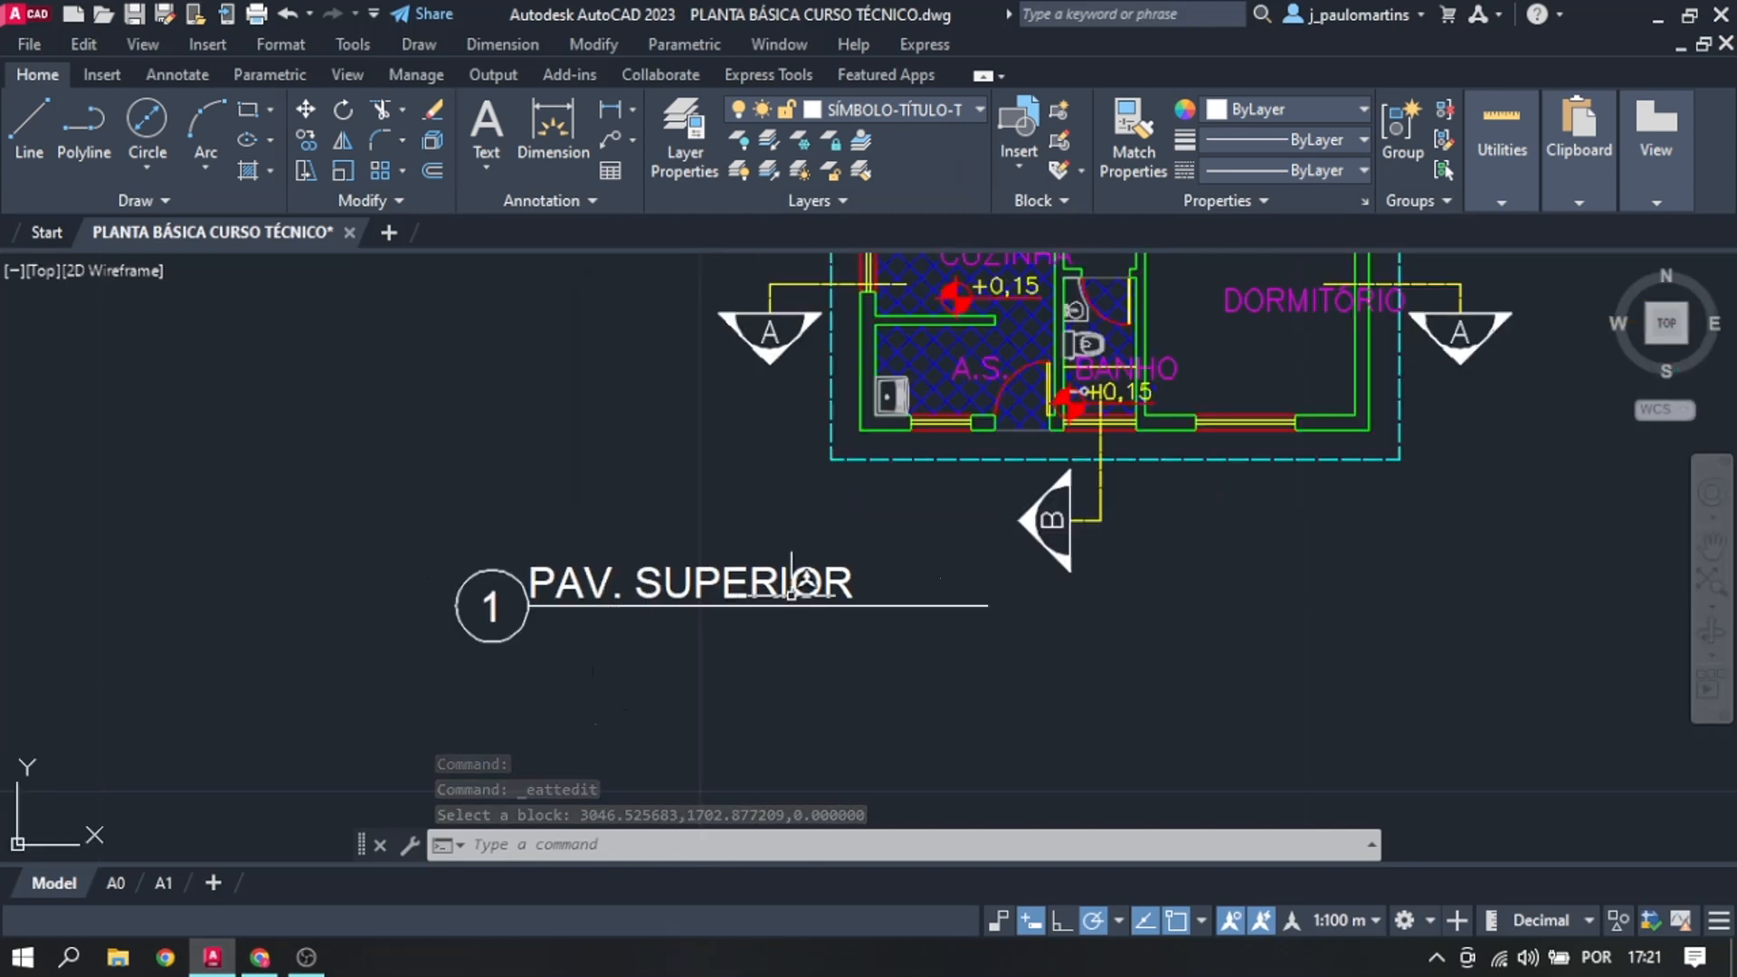
Step: Set the title block's drawing name attribute back to PLANTA BAIXA
{"action": "left_click", "coordinate": [723, 605]}
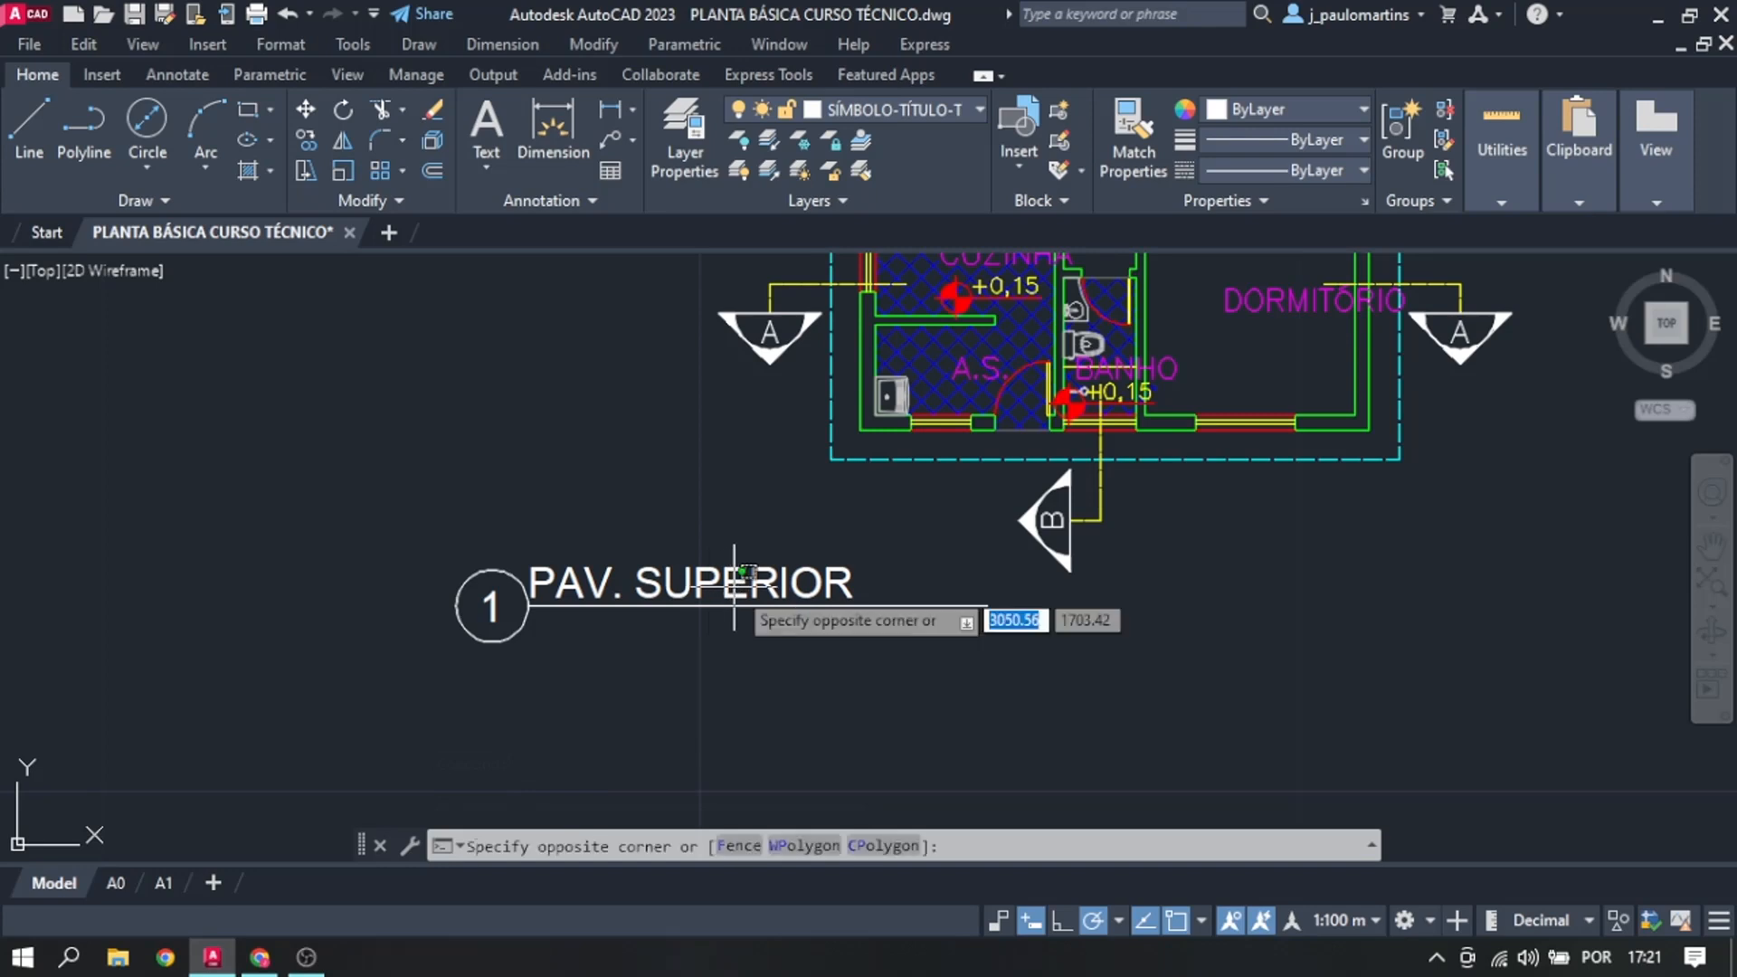
{"action": "double_click", "coordinate": [751, 556]}
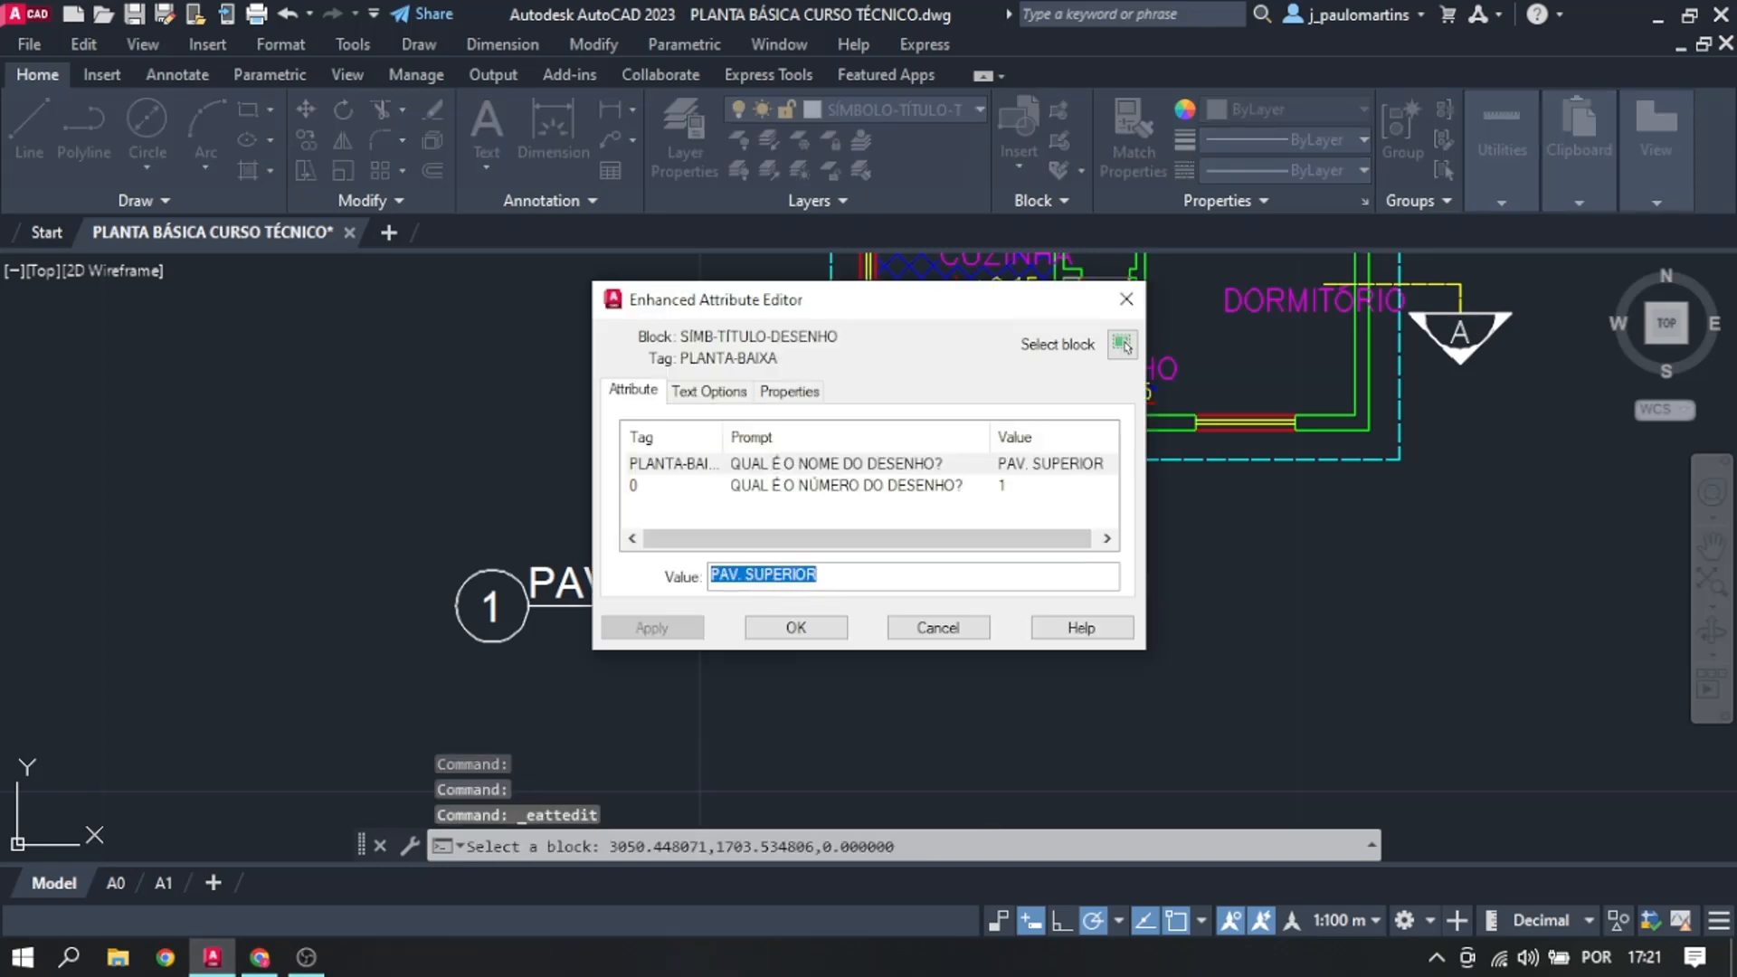
{"action": "type", "text": "PLANTA BAI"}
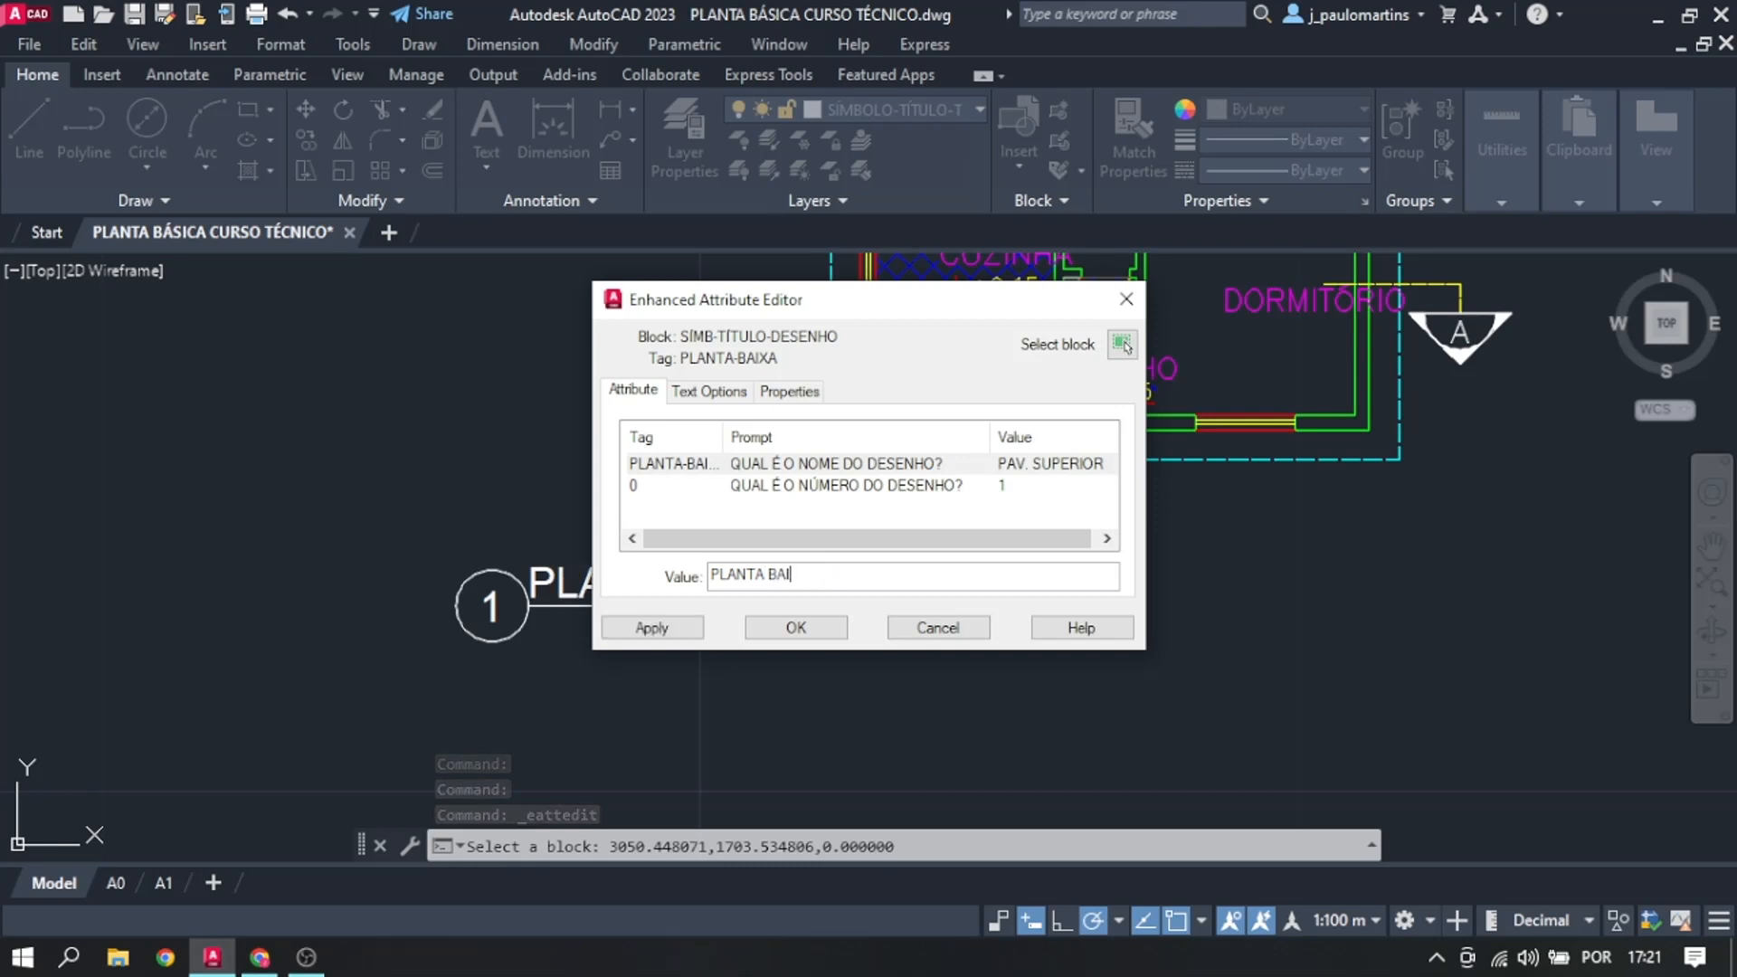
{"action": "type", "text": "XA"}
{"action": "left_click", "coordinate": [808, 631]}
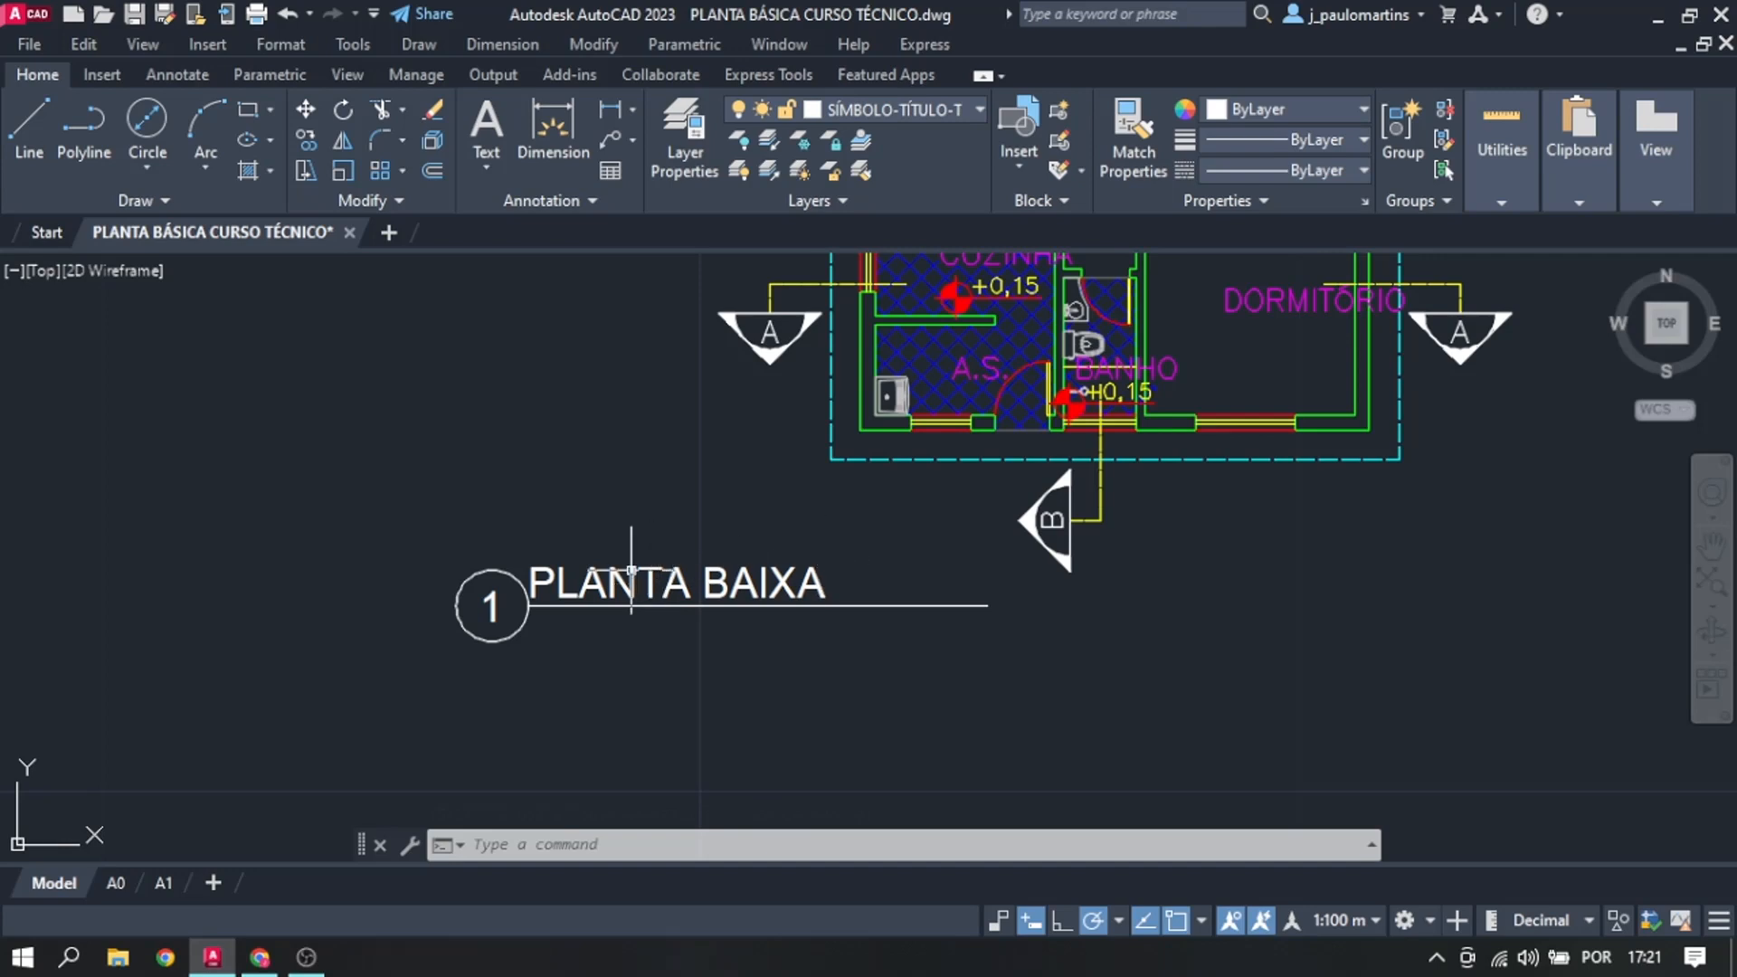
{"action": "left_click", "coordinate": [914, 728]}
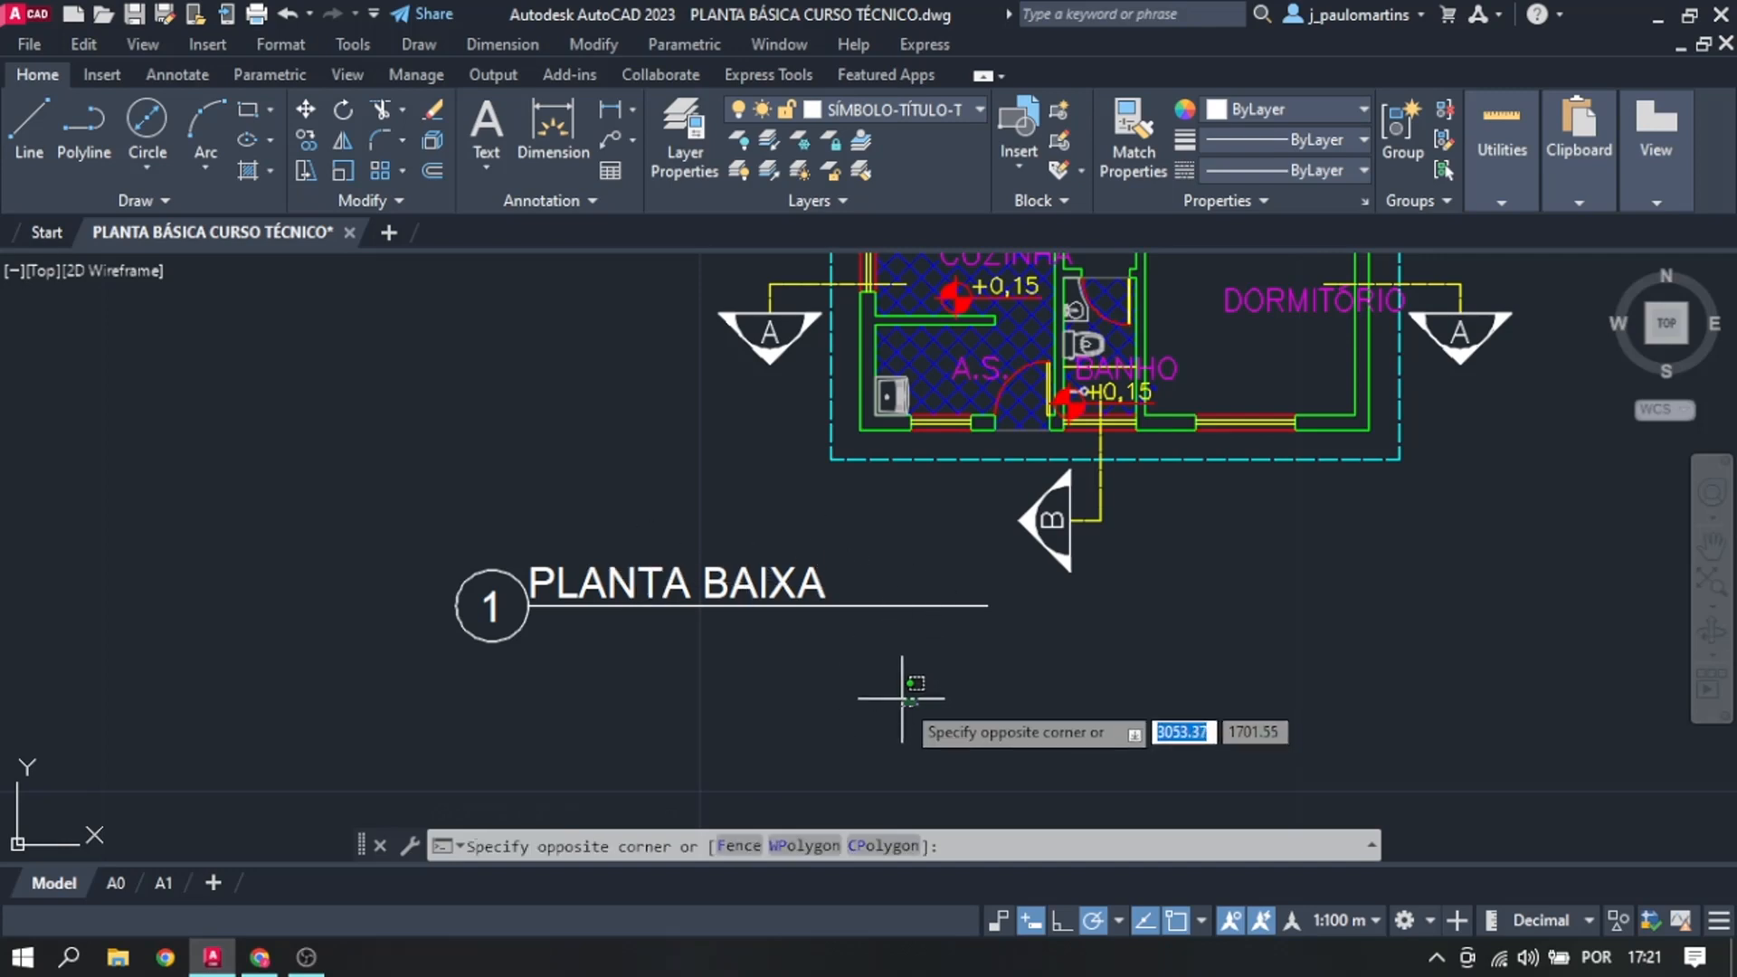
{"action": "key", "text": "Escape"}
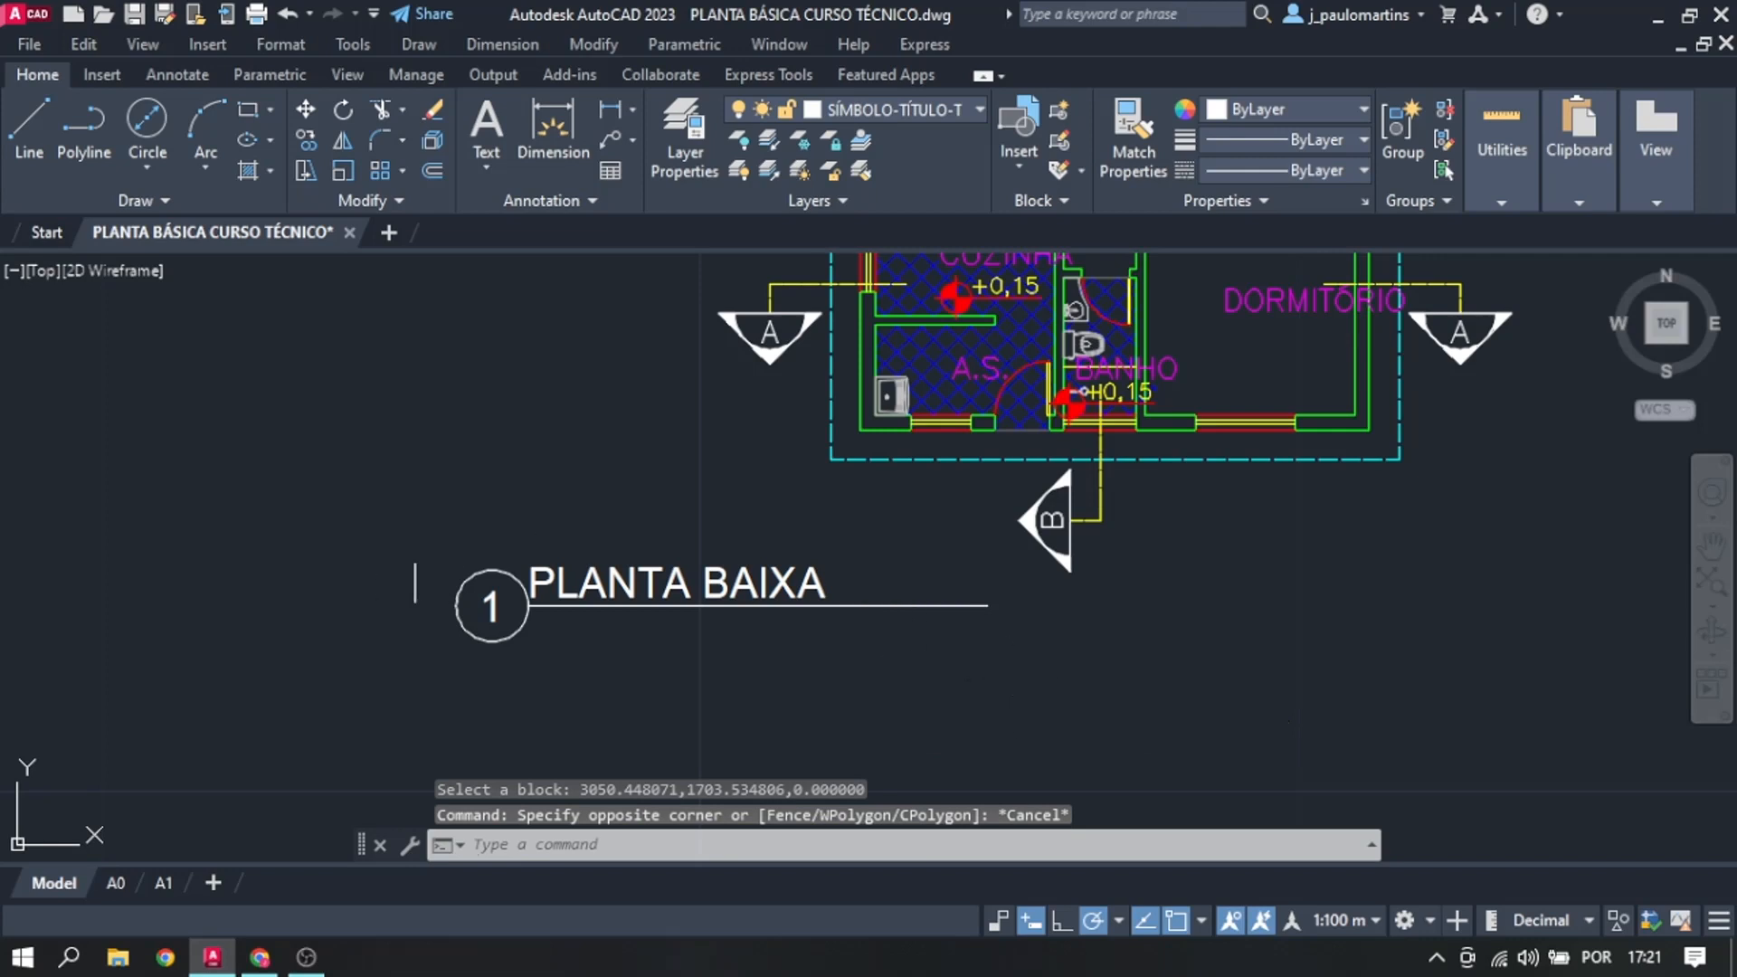
Step: Open the drawing-title block in the Block Editor
{"action": "left_click", "coordinate": [415, 543]}
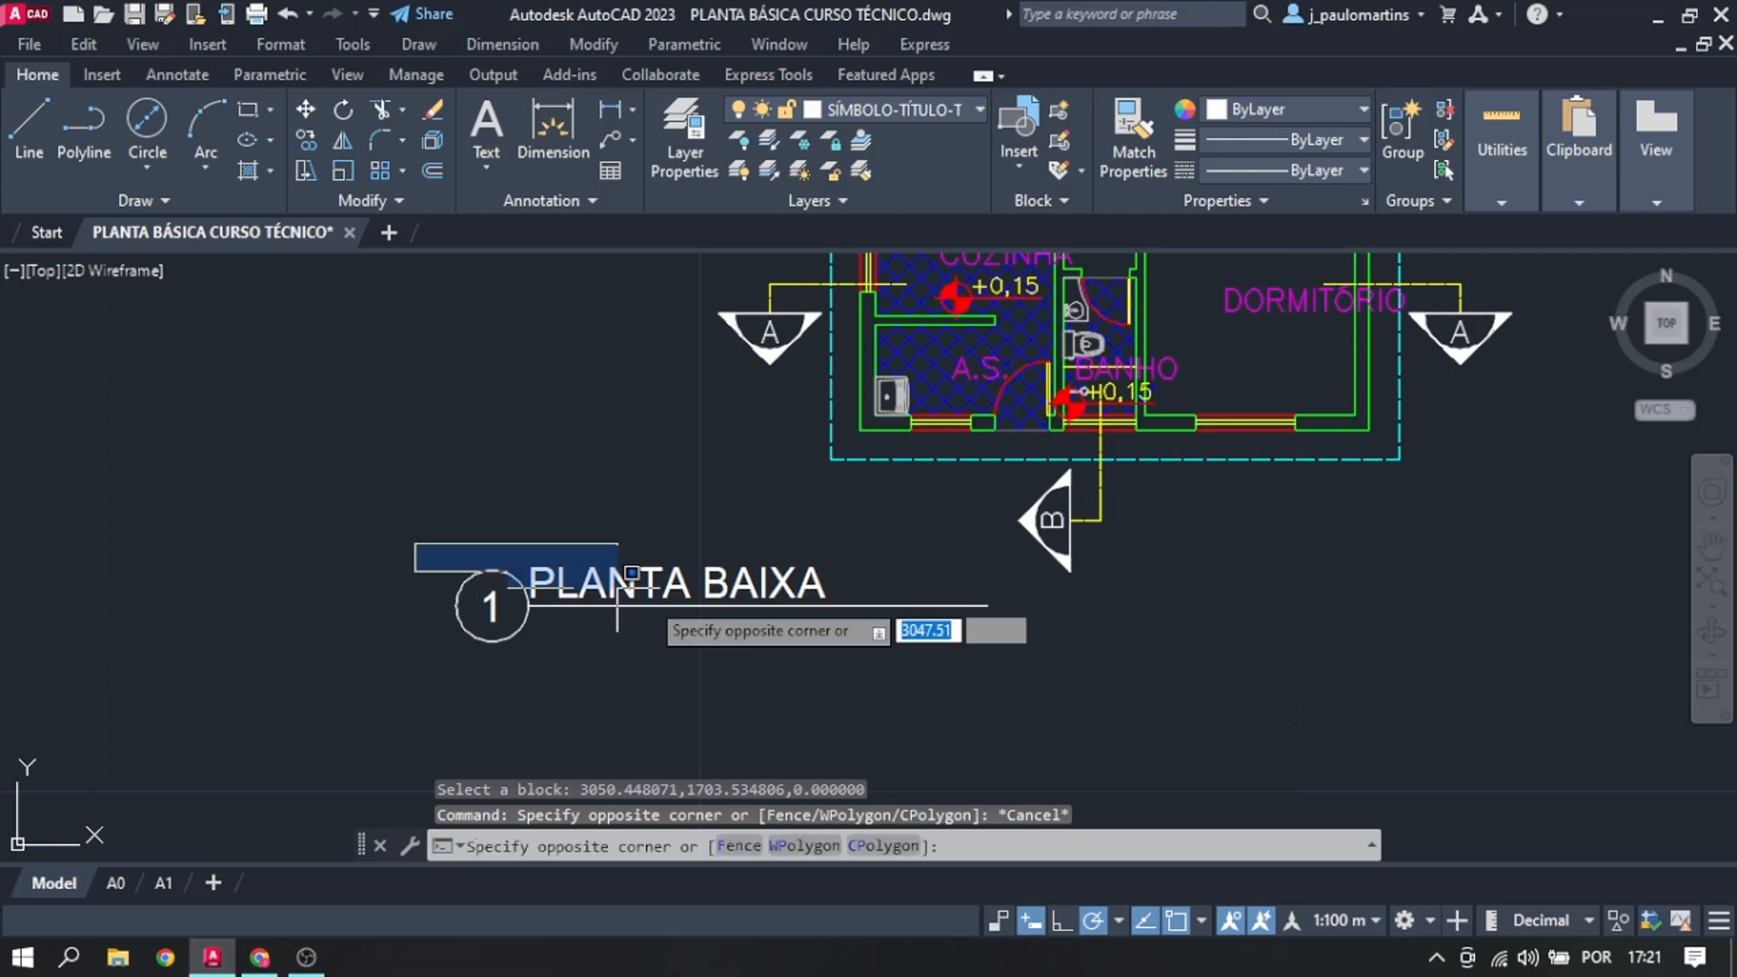
{"action": "left_click", "coordinate": [1013, 692]}
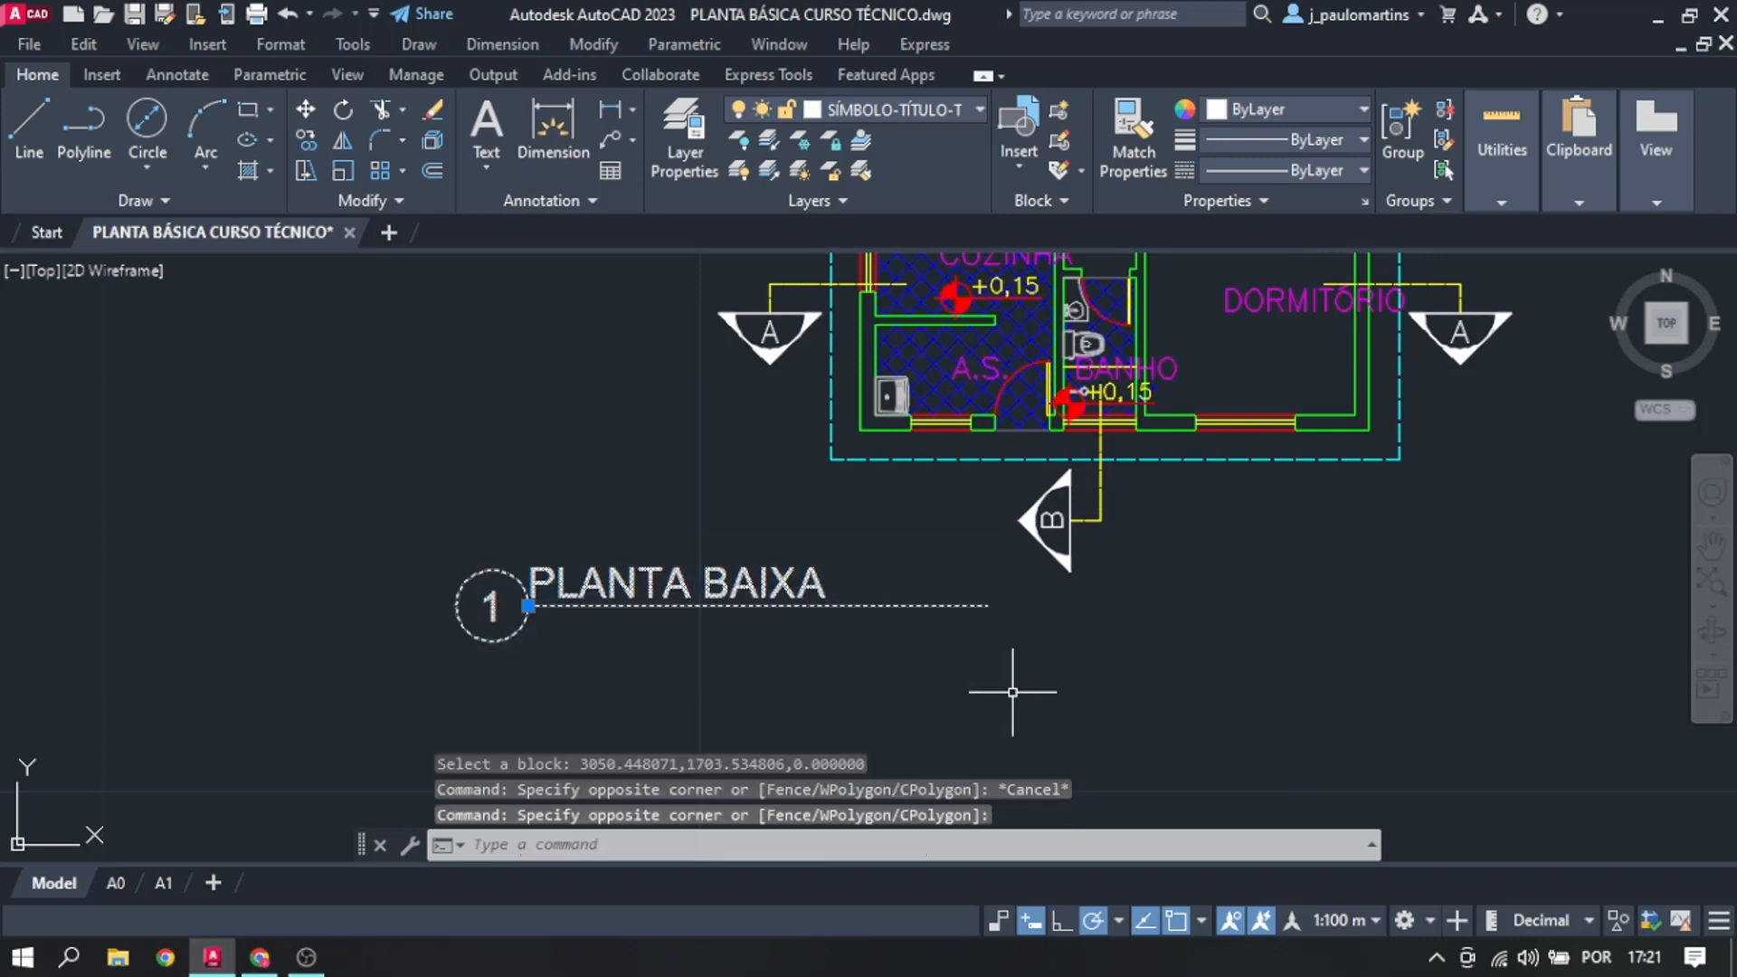
{"action": "right_click", "coordinate": [834, 604]}
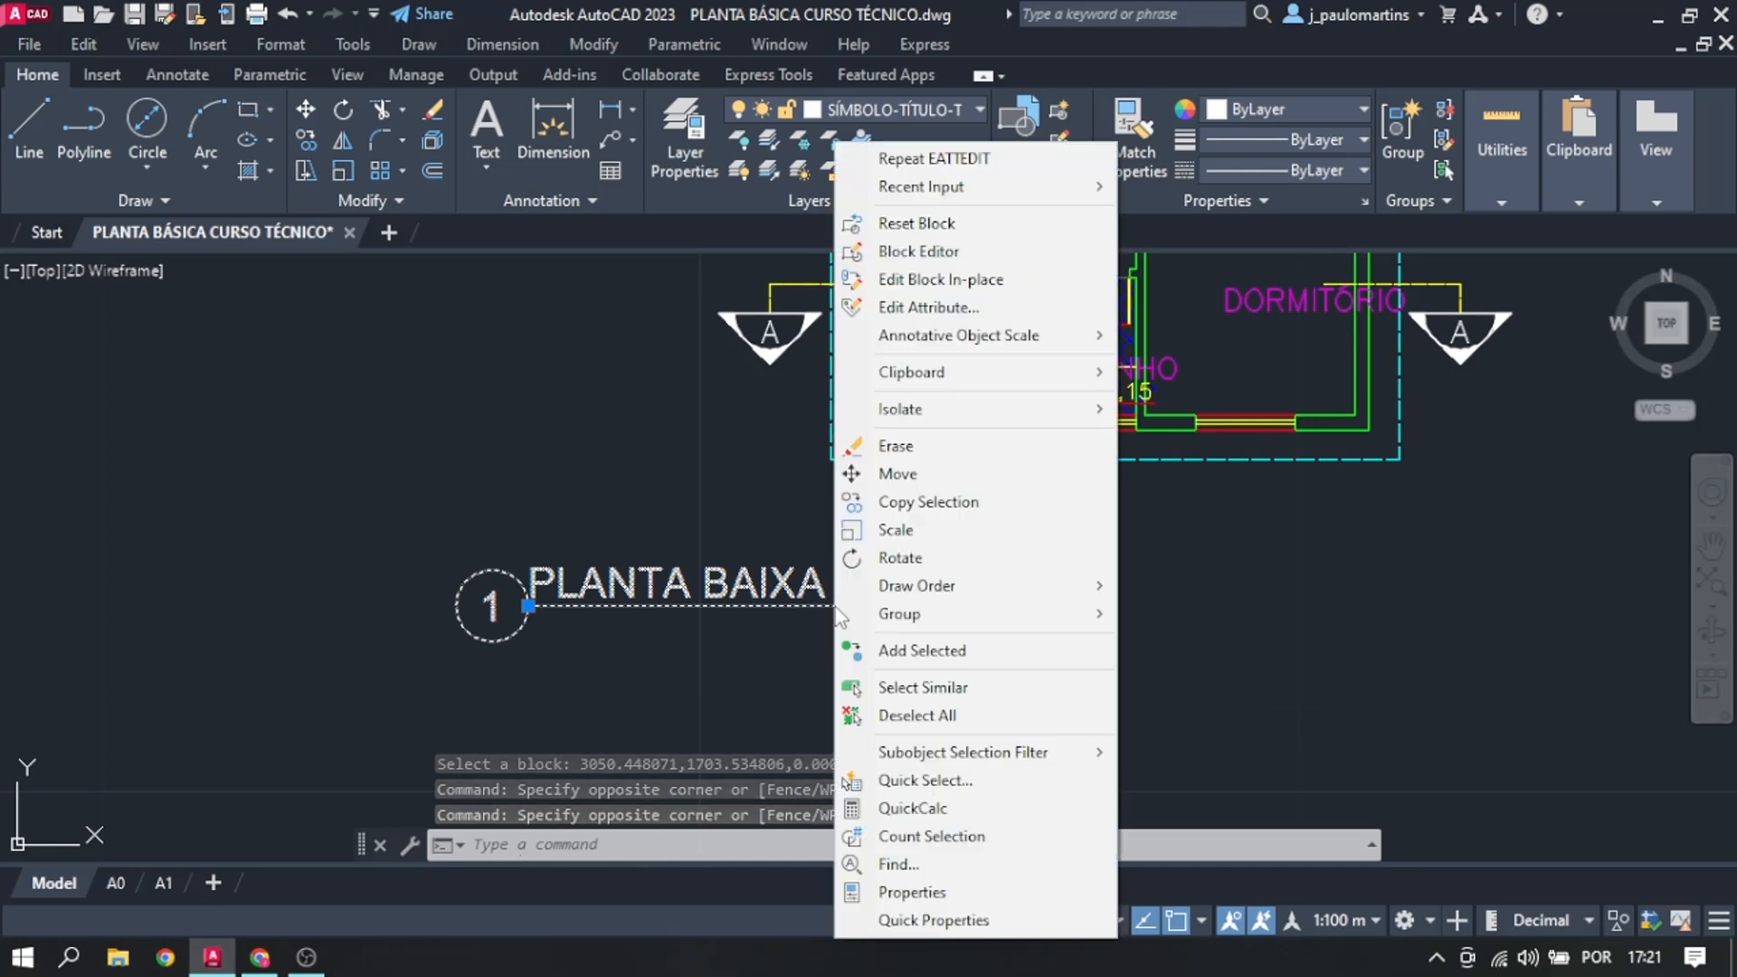
{"action": "left_click", "coordinate": [1004, 257]}
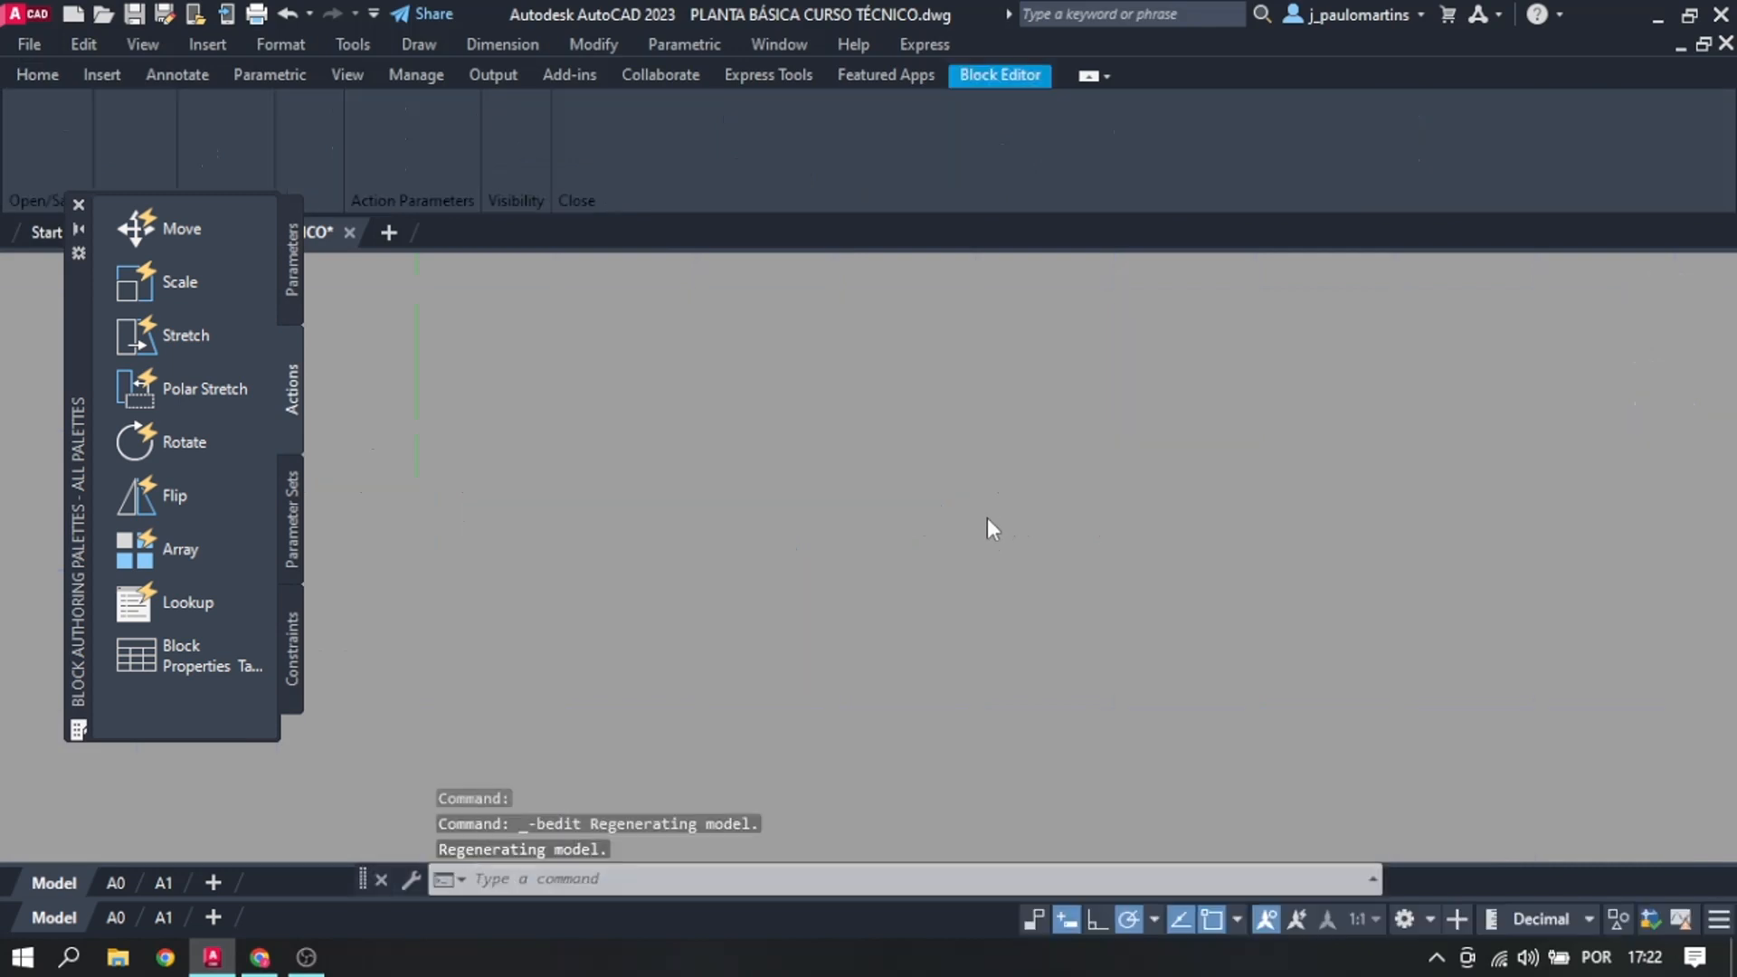
{"action": "scroll", "coordinate": [986, 517], "scroll_direction": "down", "scroll_amount": 4}
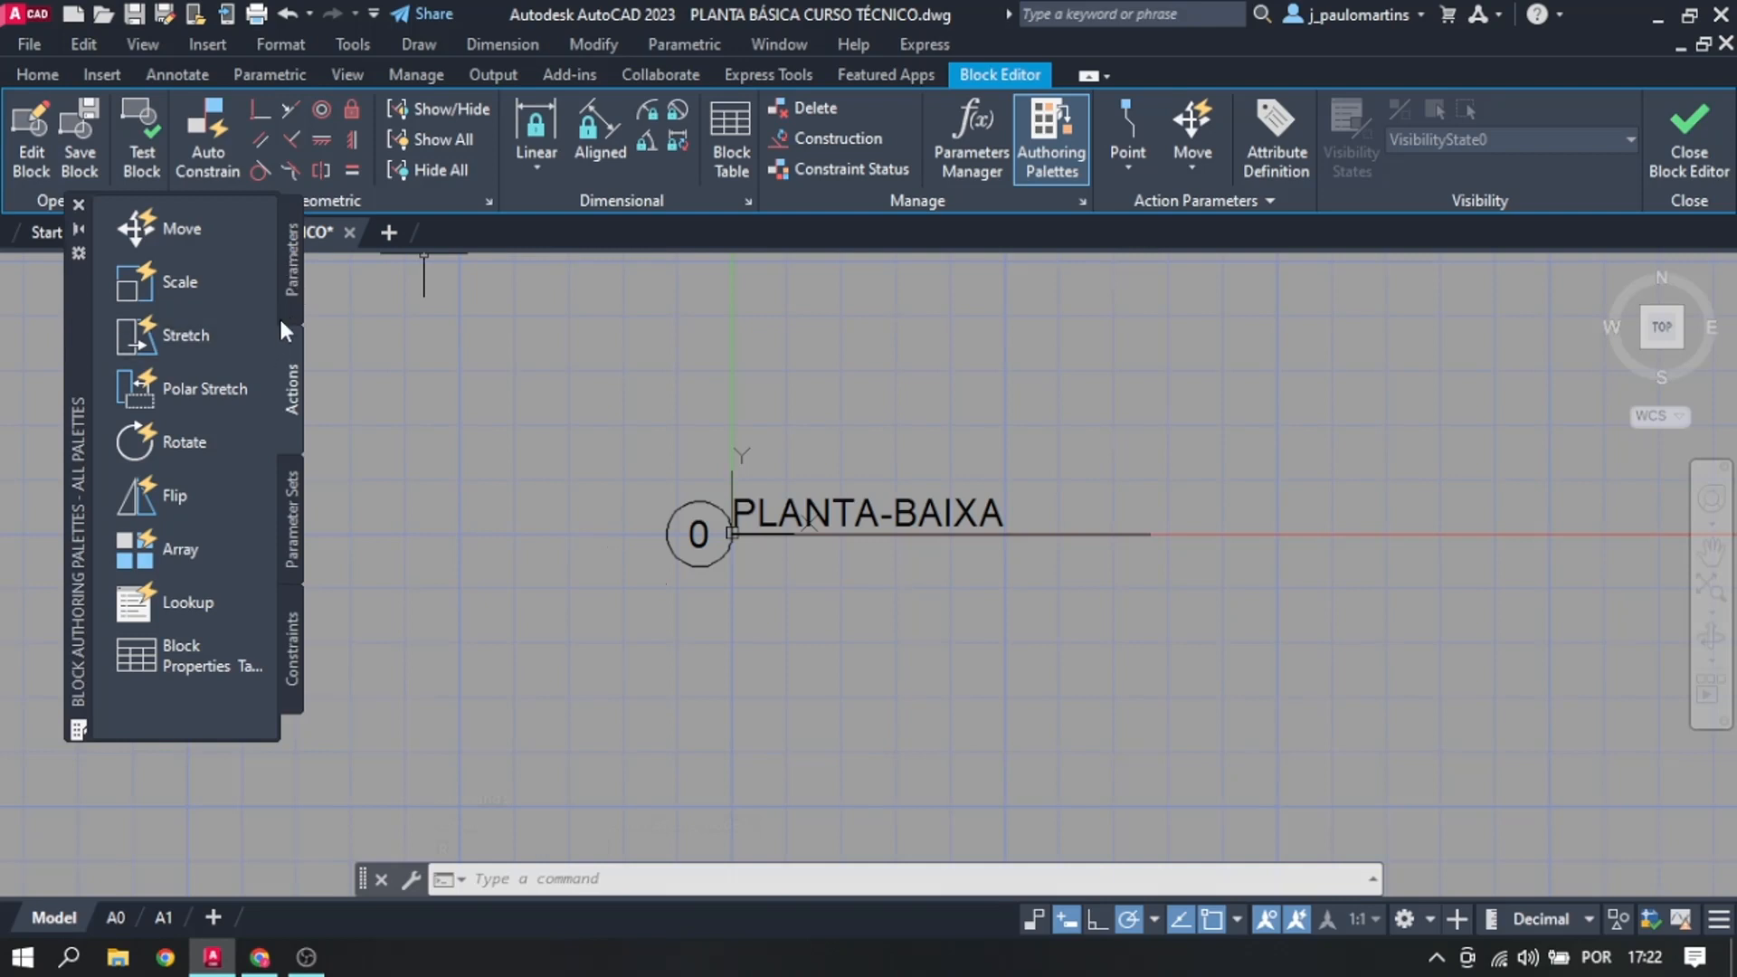
Step: Add a linear parameter spanning the horizontal line from the circle to its far end, with the label placed below the line
{"action": "left_click", "coordinate": [295, 282]}
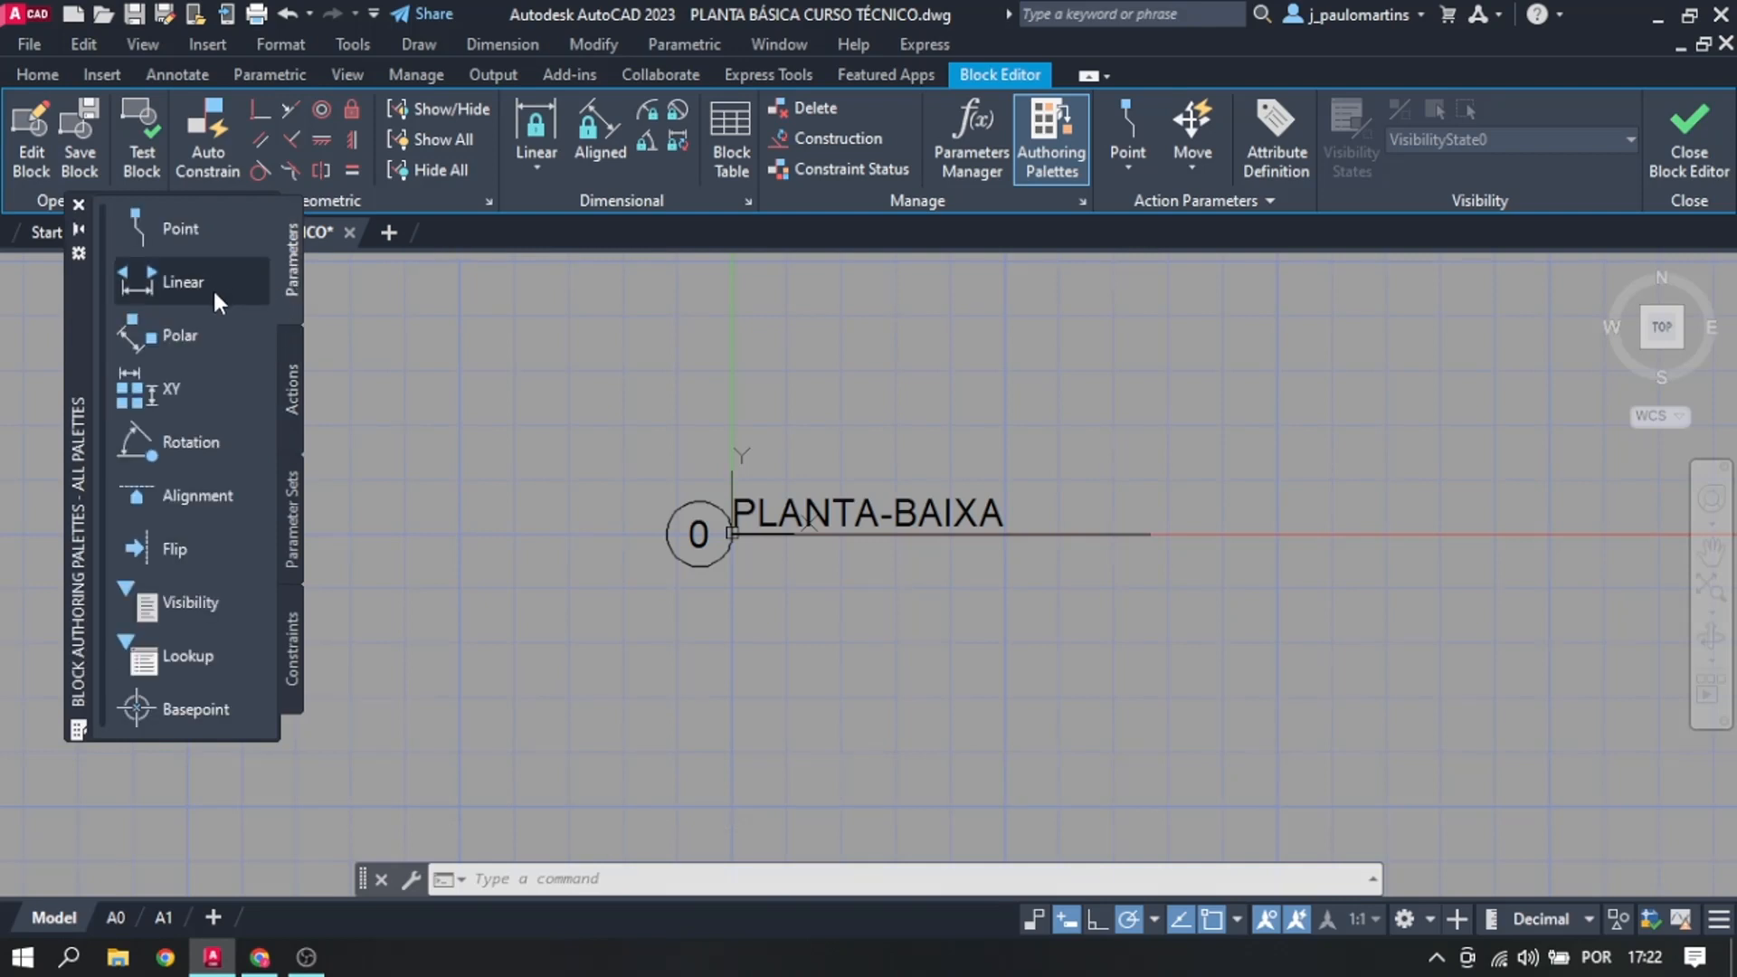
{"action": "left_click", "coordinate": [180, 335]}
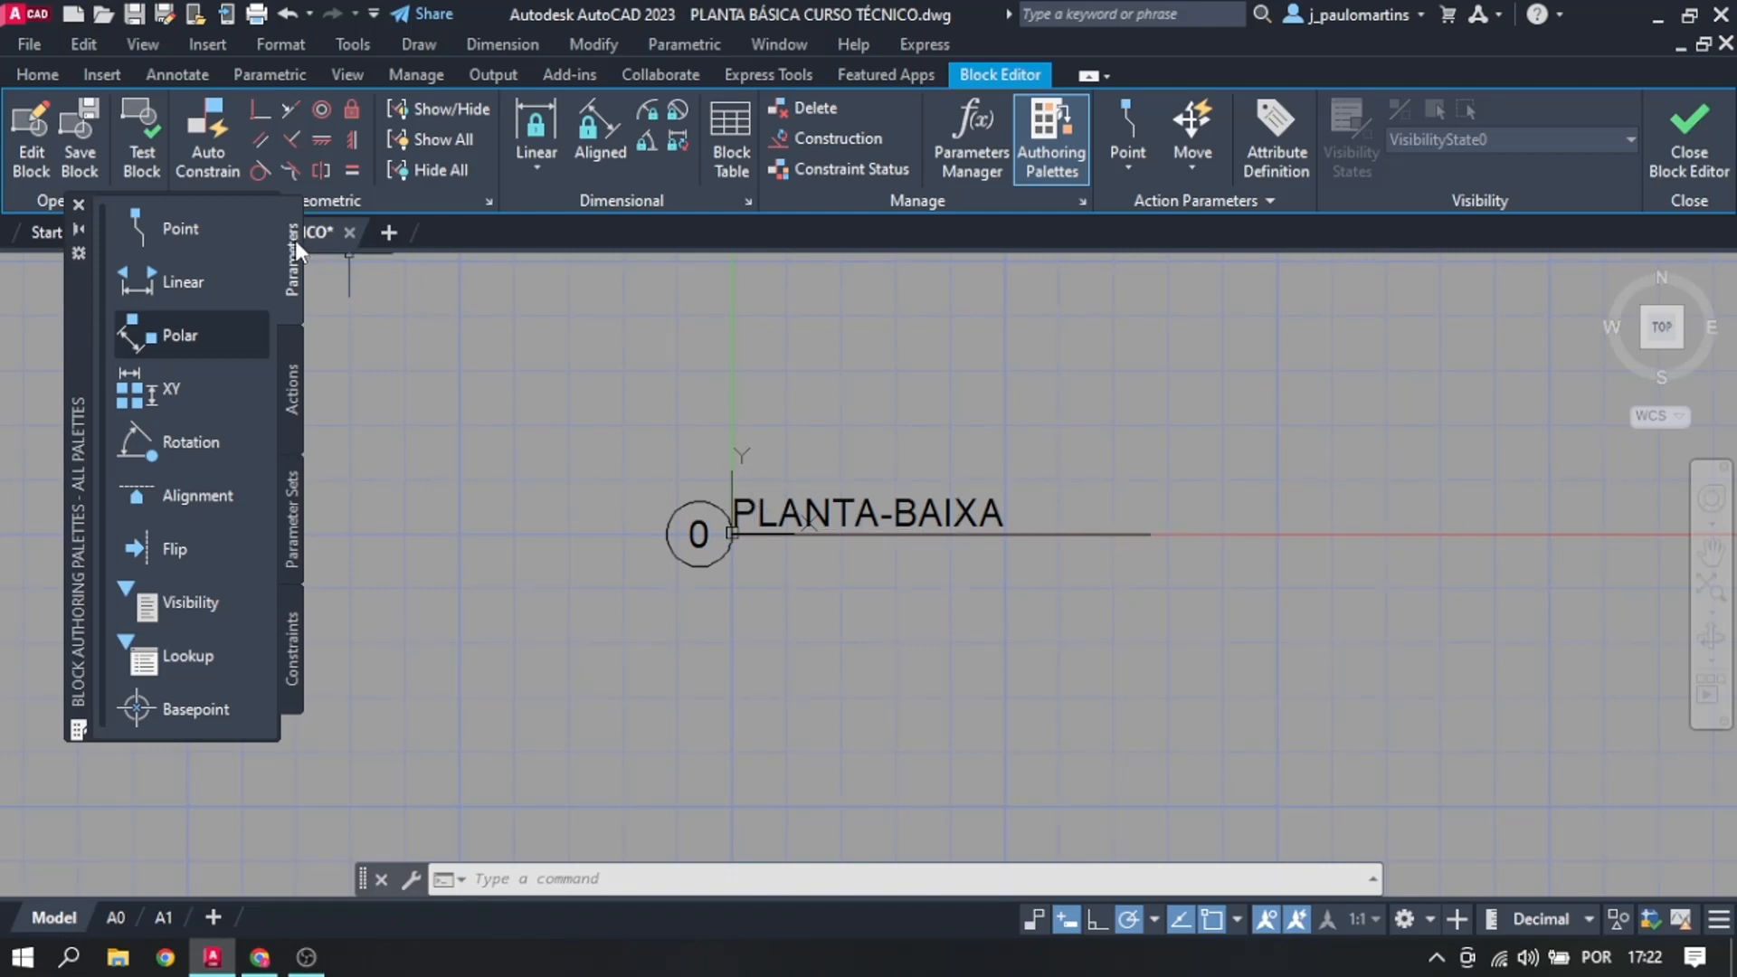
{"action": "left_click", "coordinate": [178, 278]}
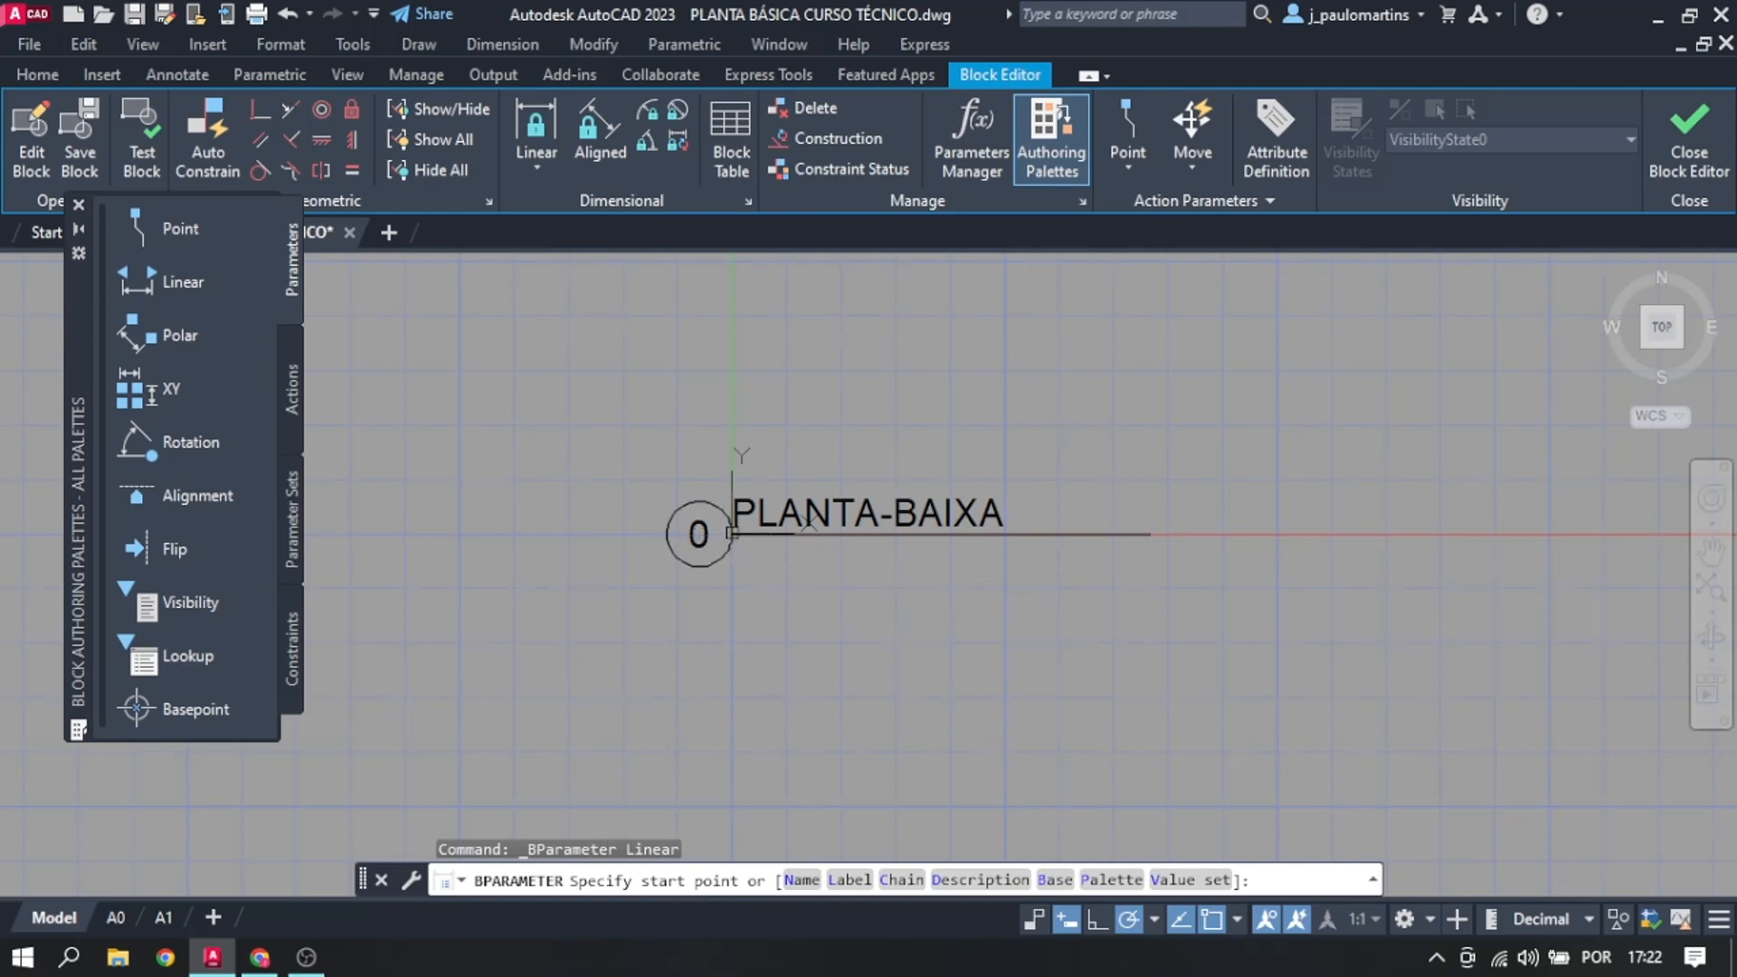
{"action": "left_click", "coordinate": [733, 534]}
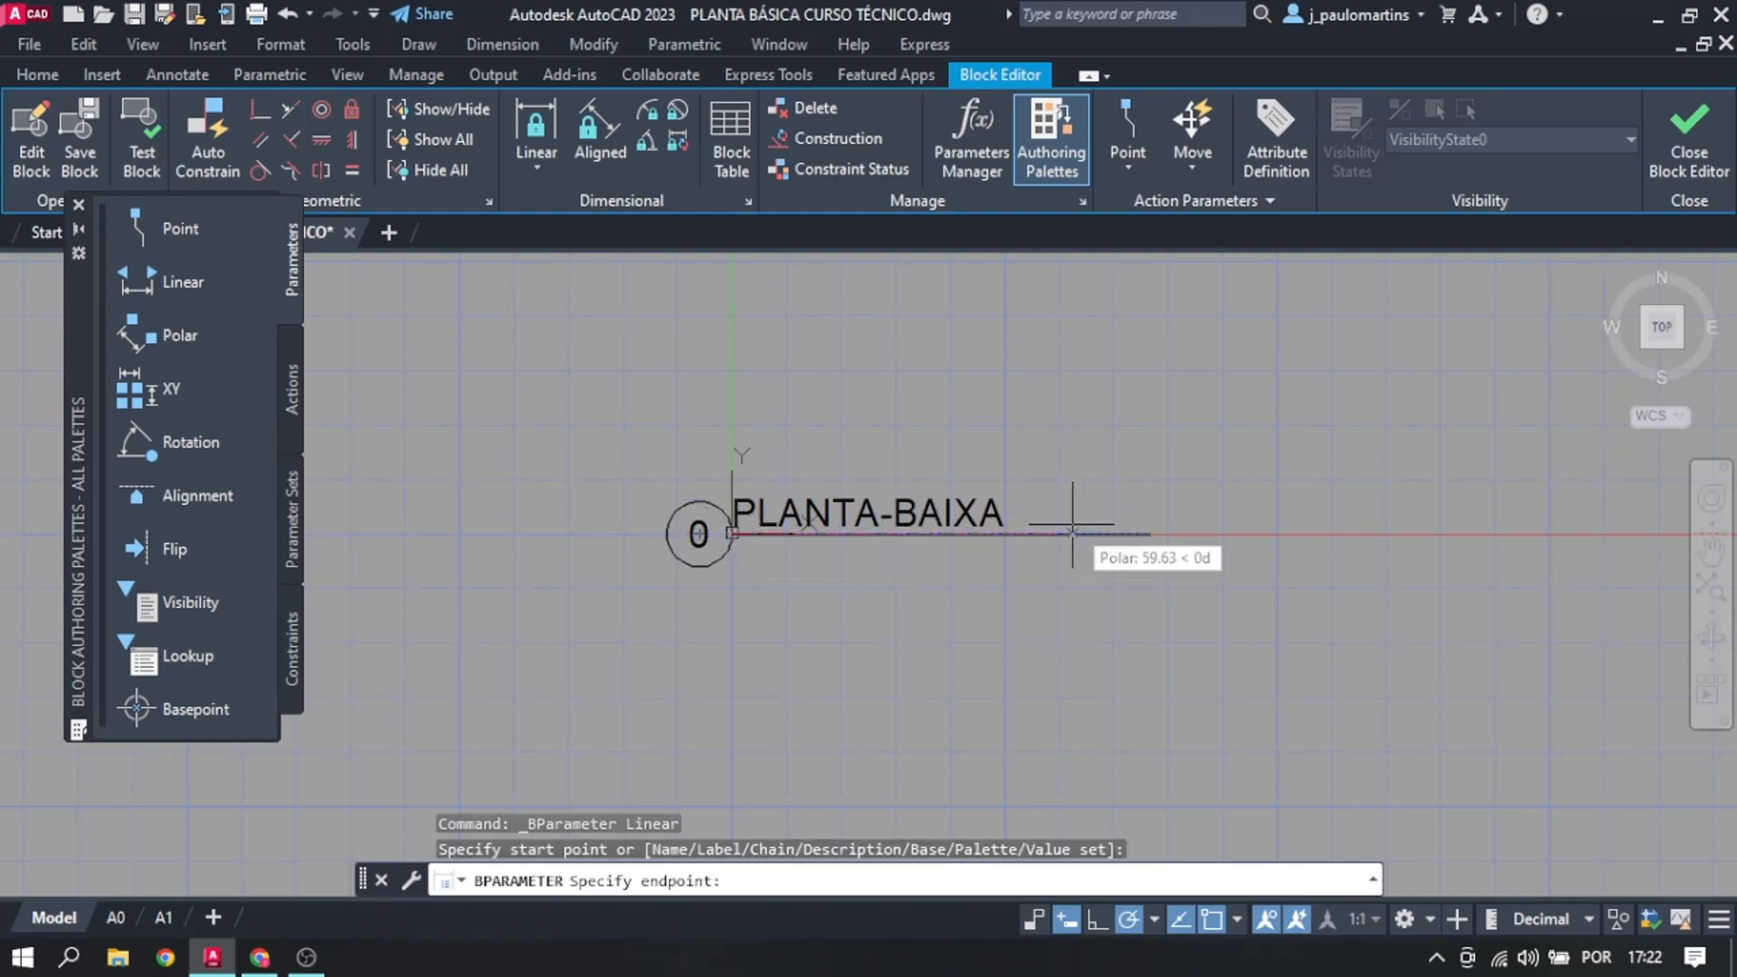
{"action": "left_click", "coordinate": [1150, 534]}
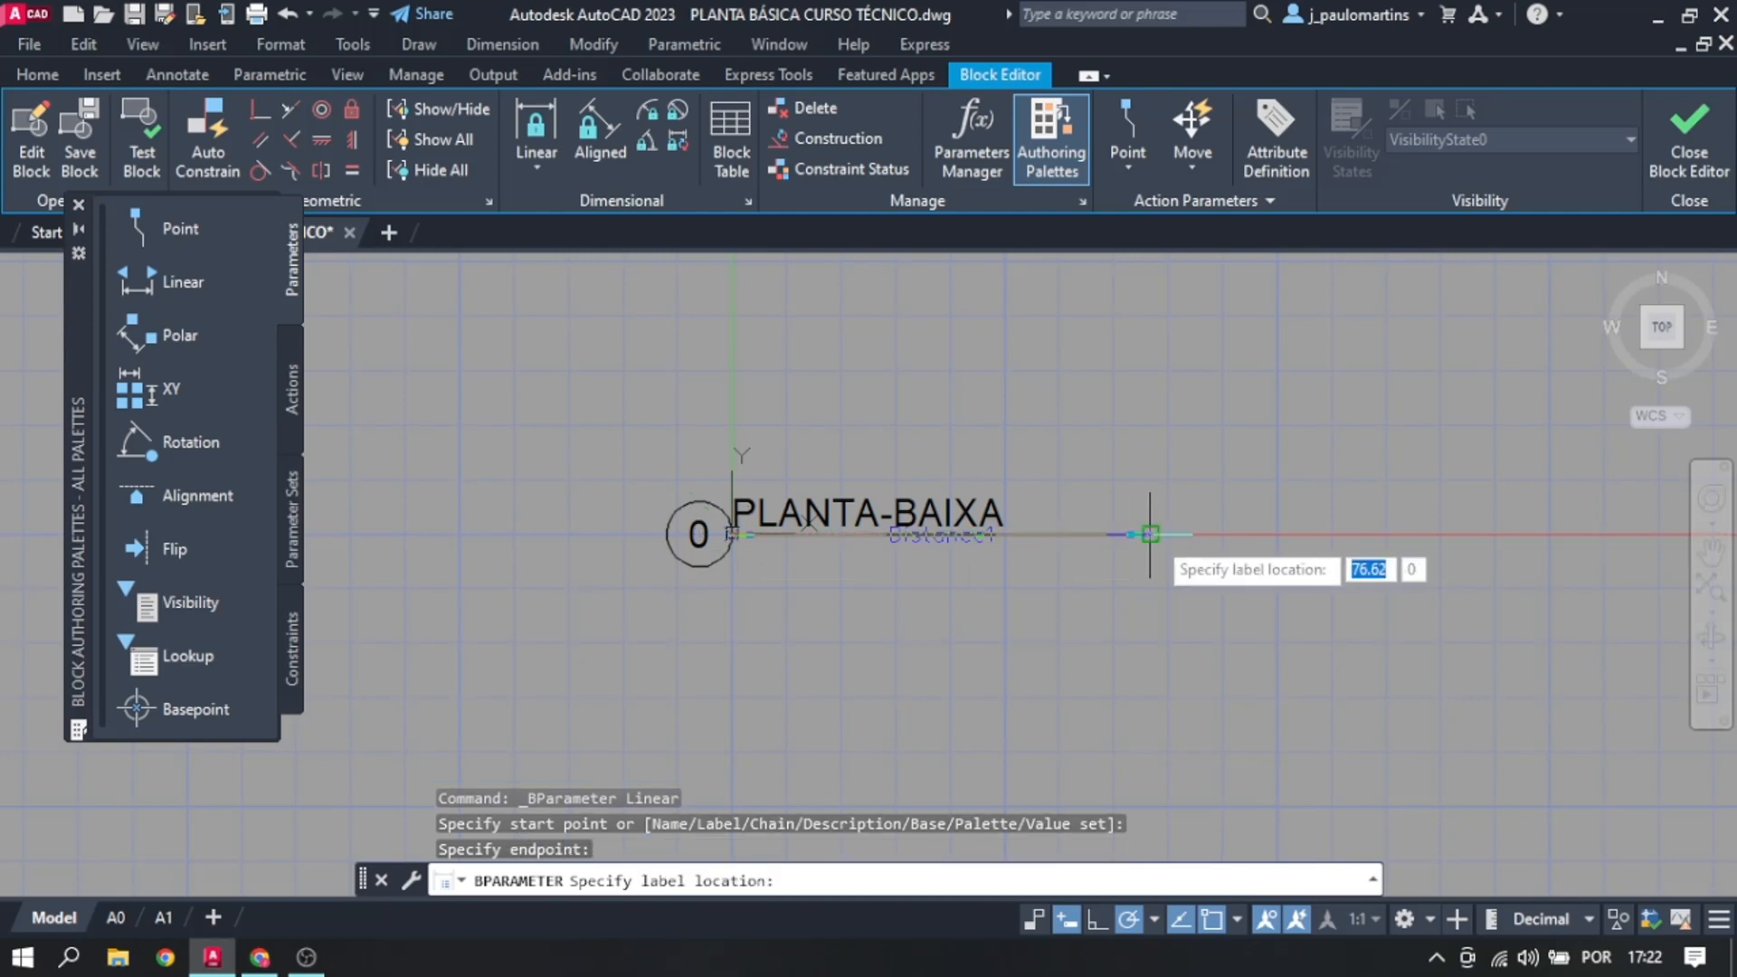
{"action": "left_click", "coordinate": [1151, 611]}
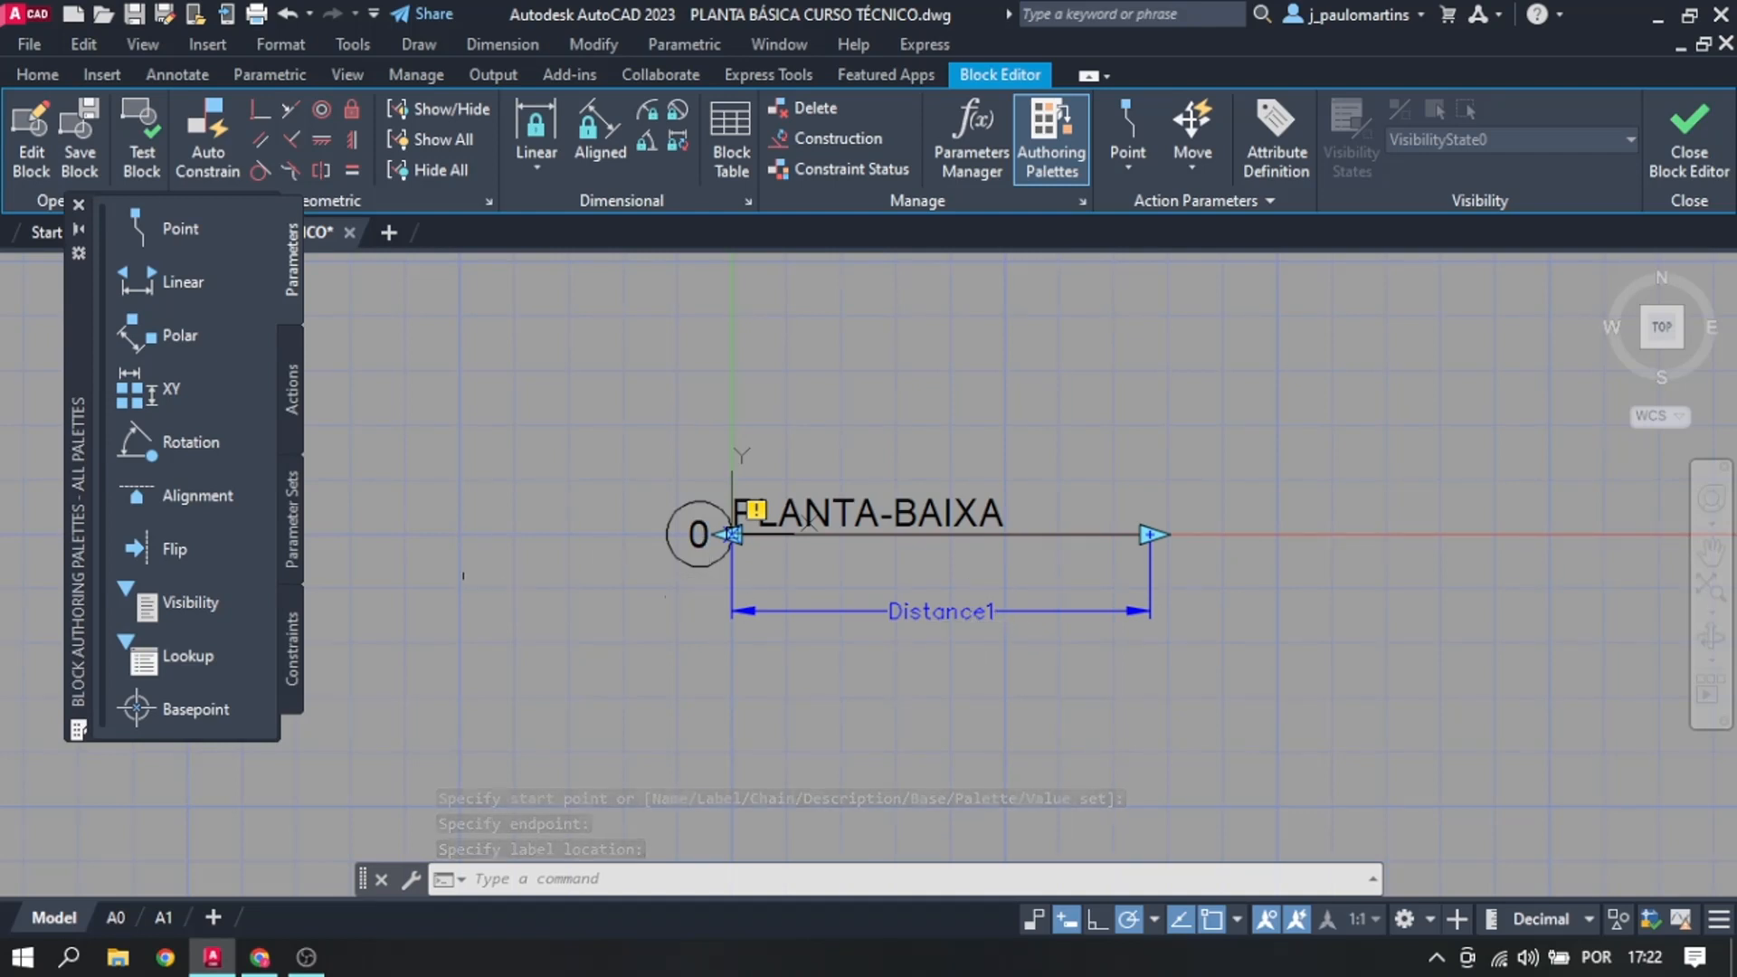
{"action": "left_click", "coordinate": [292, 407]}
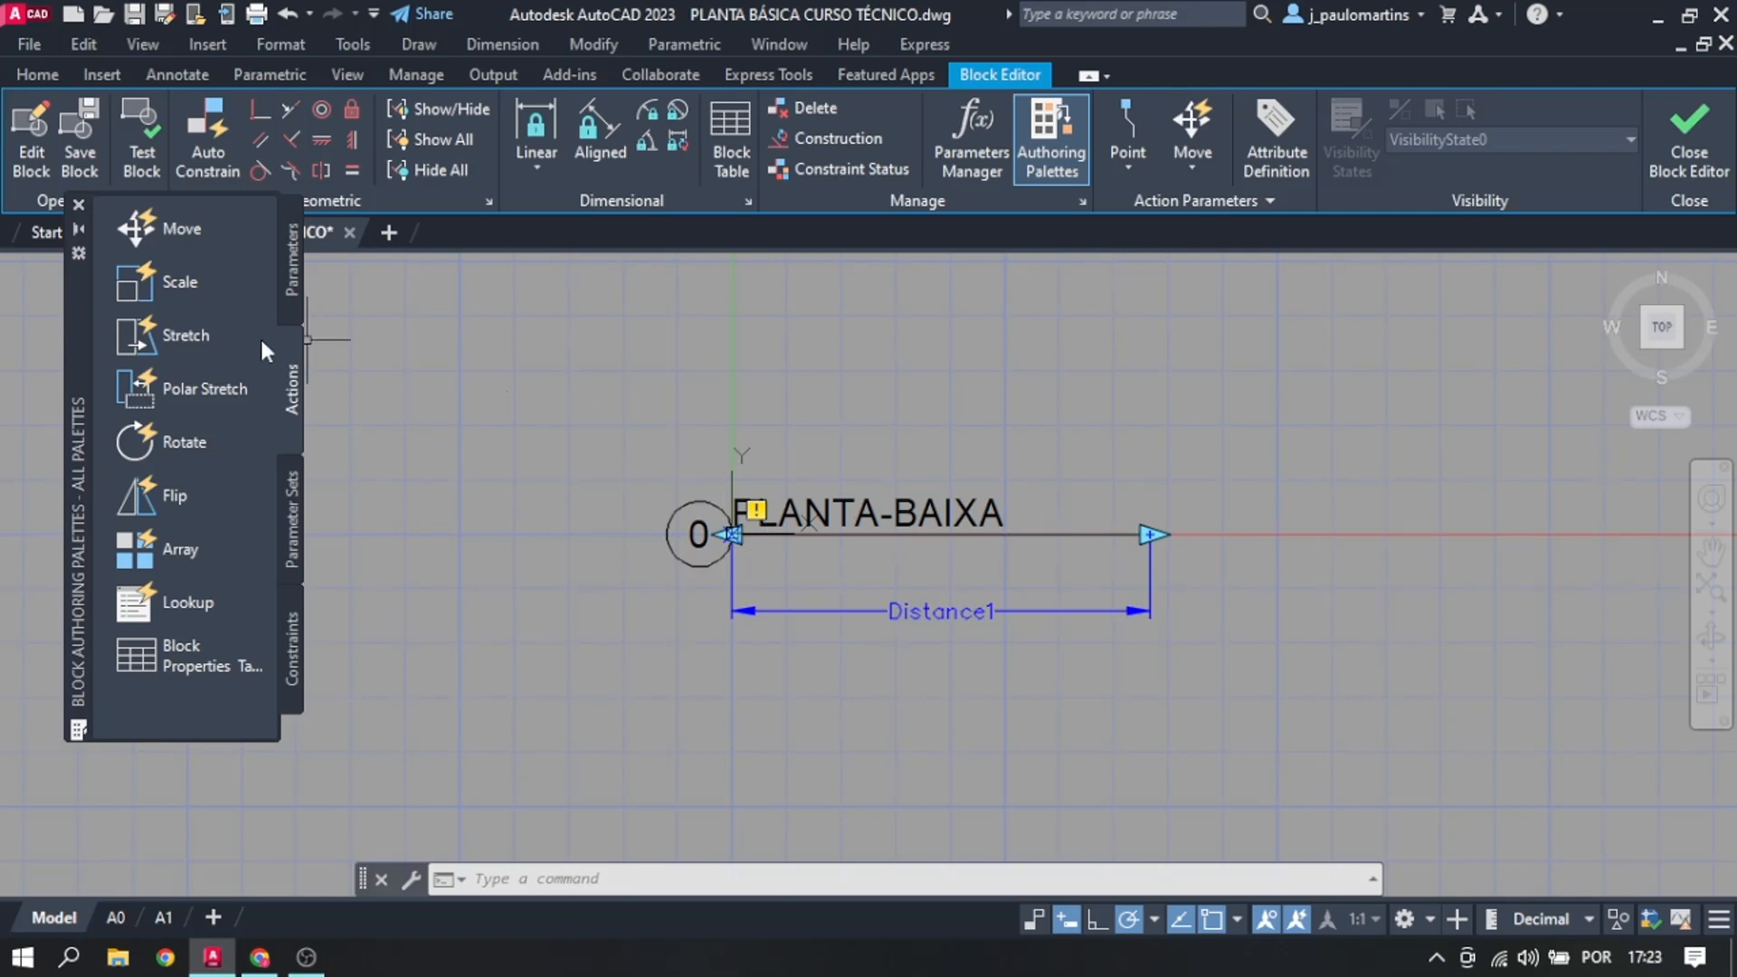
{"action": "left_click", "coordinate": [165, 331]}
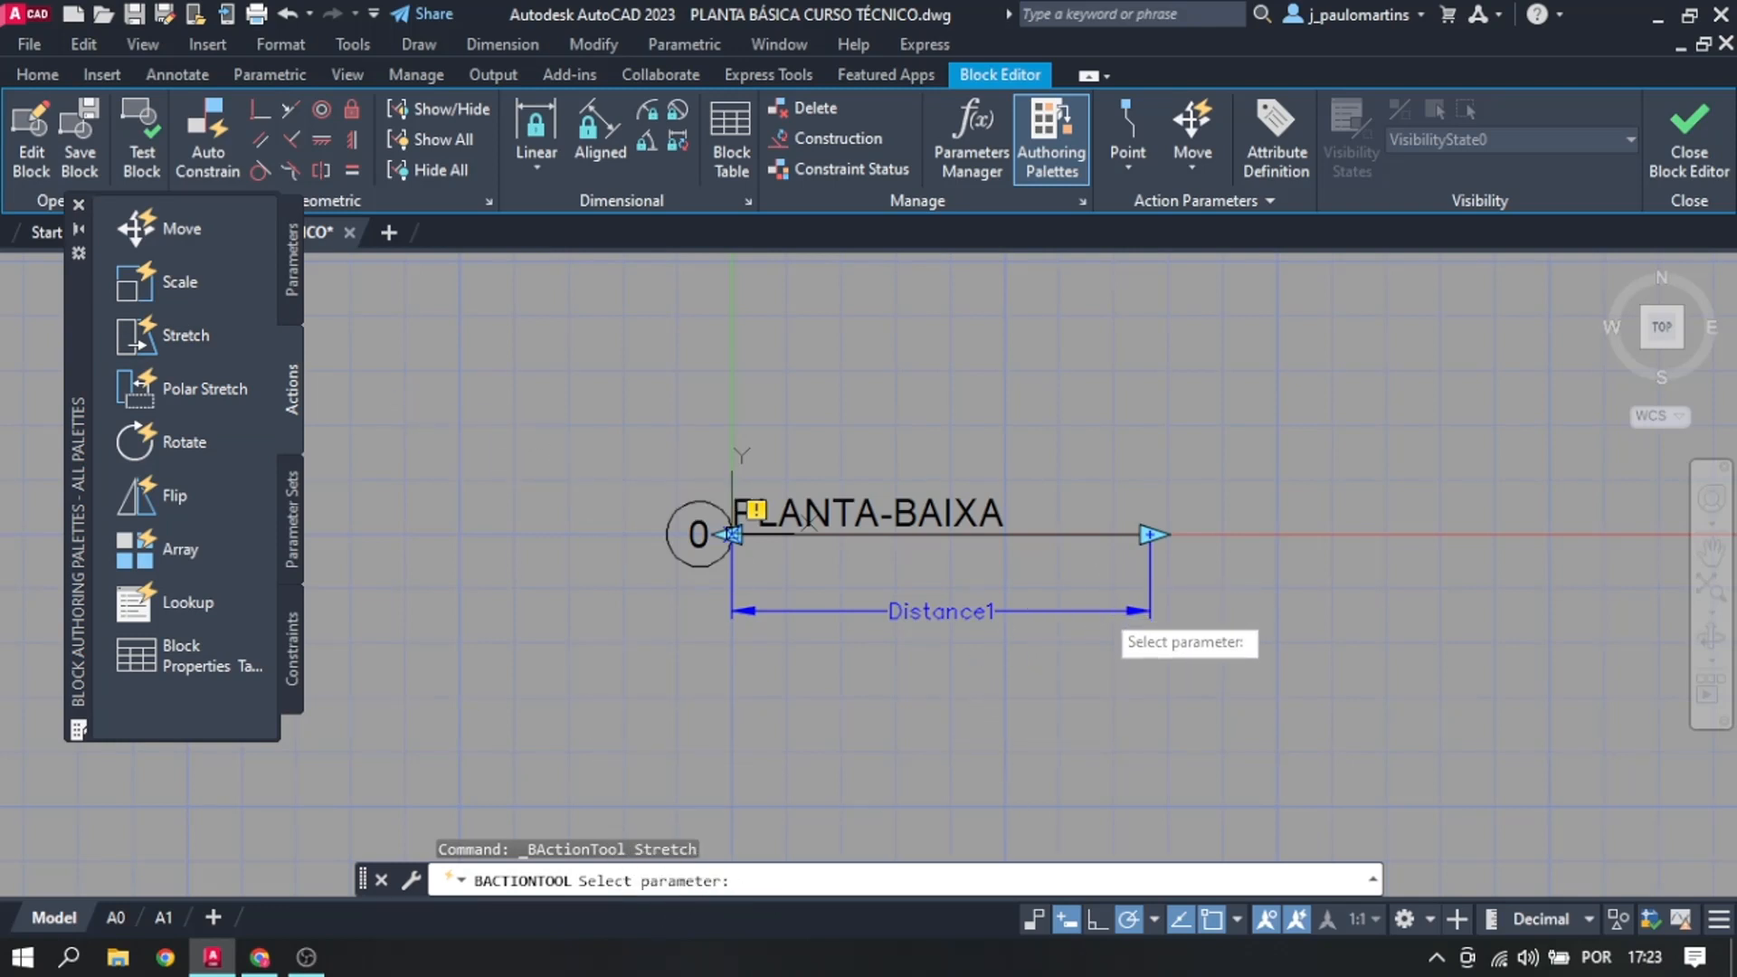
{"action": "left_click", "coordinate": [1101, 613]}
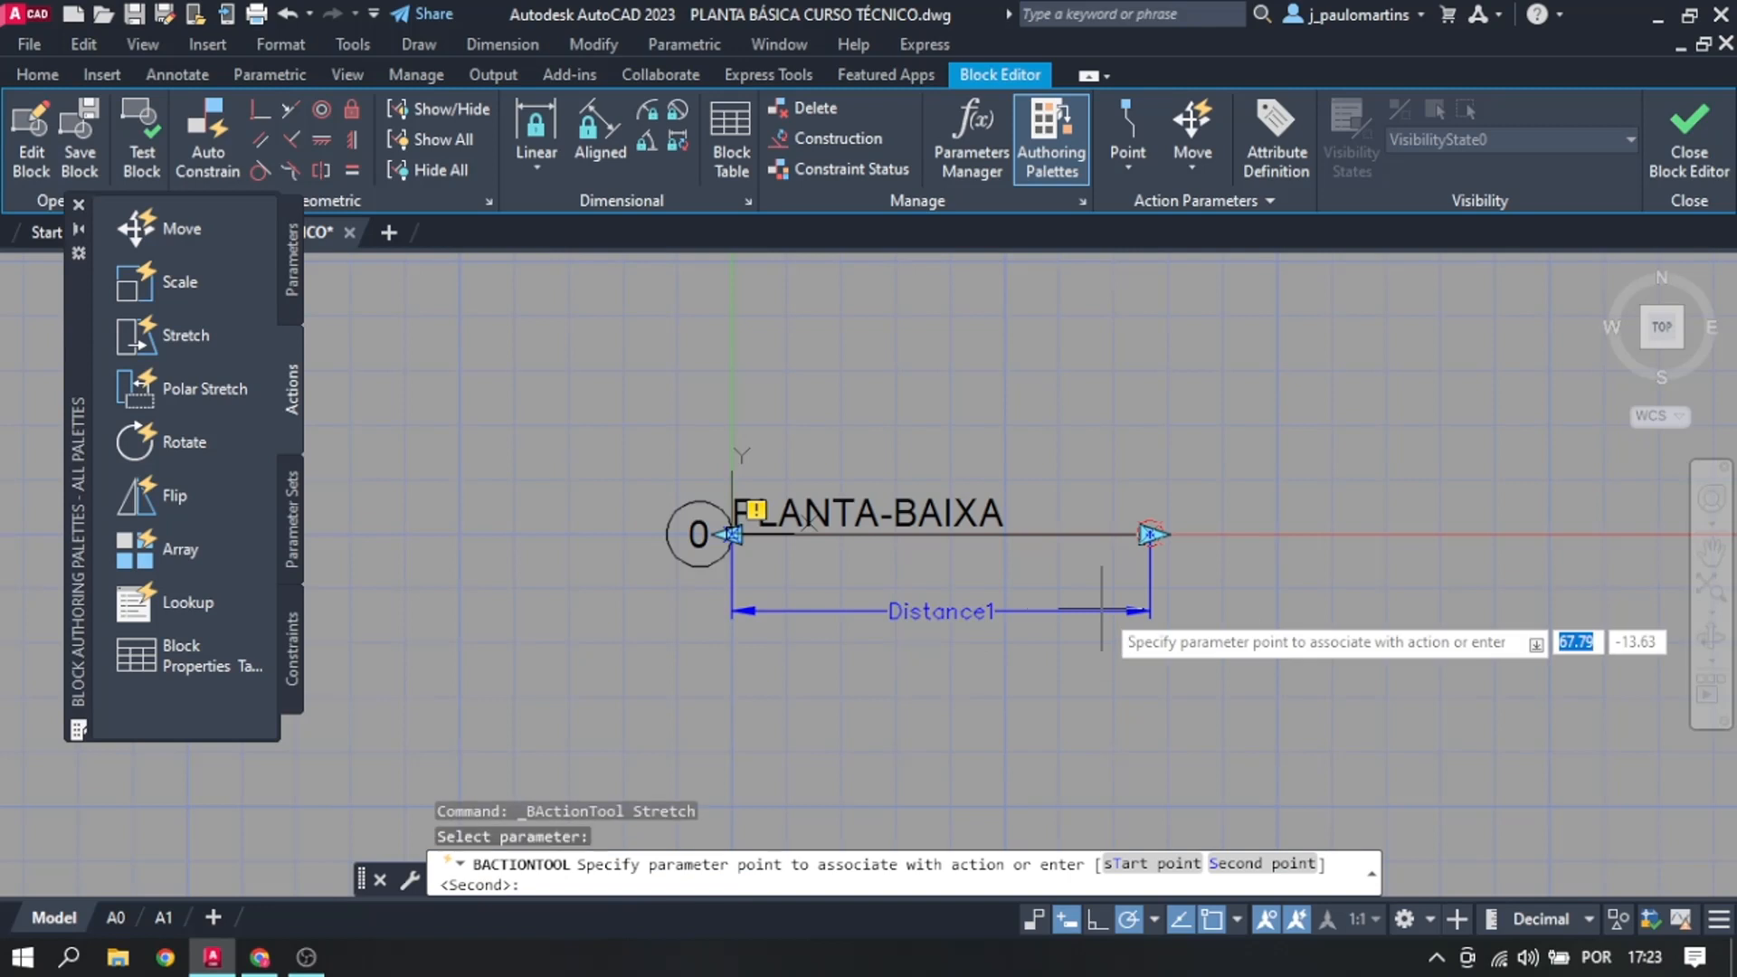
{"action": "left_click", "coordinate": [927, 612]}
{"action": "left_click", "coordinate": [936, 611]}
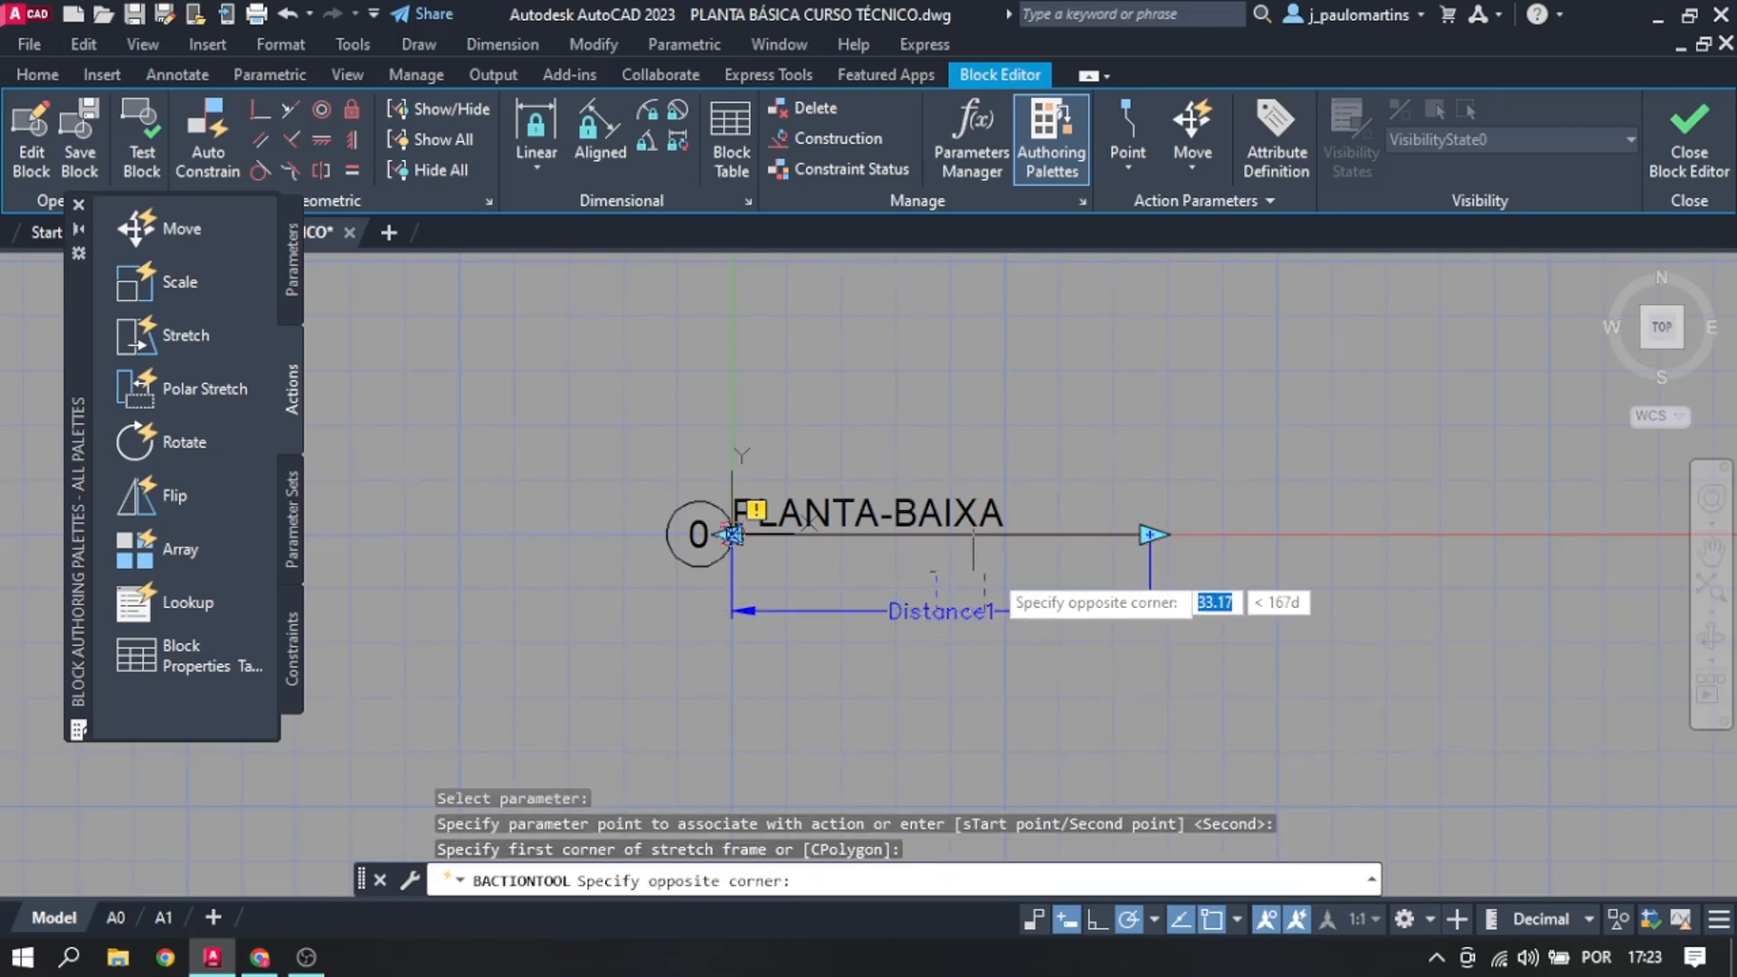
{"action": "left_click", "coordinate": [1162, 570]}
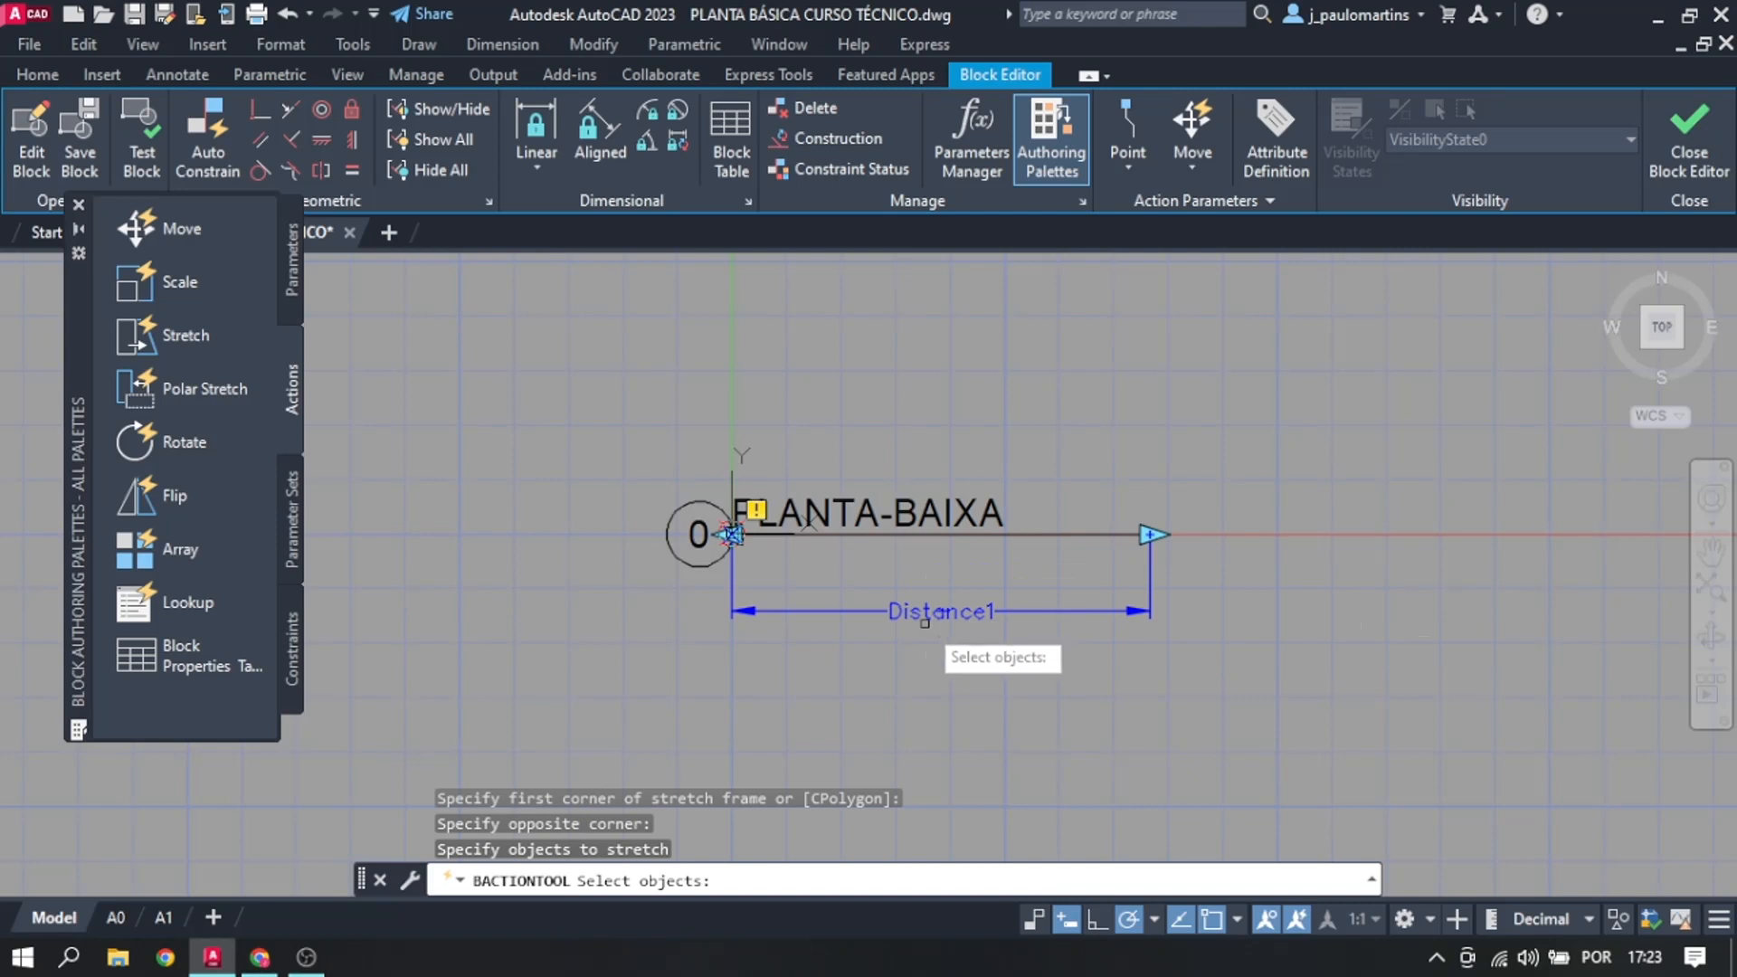
{"action": "left_click", "coordinate": [1118, 501]}
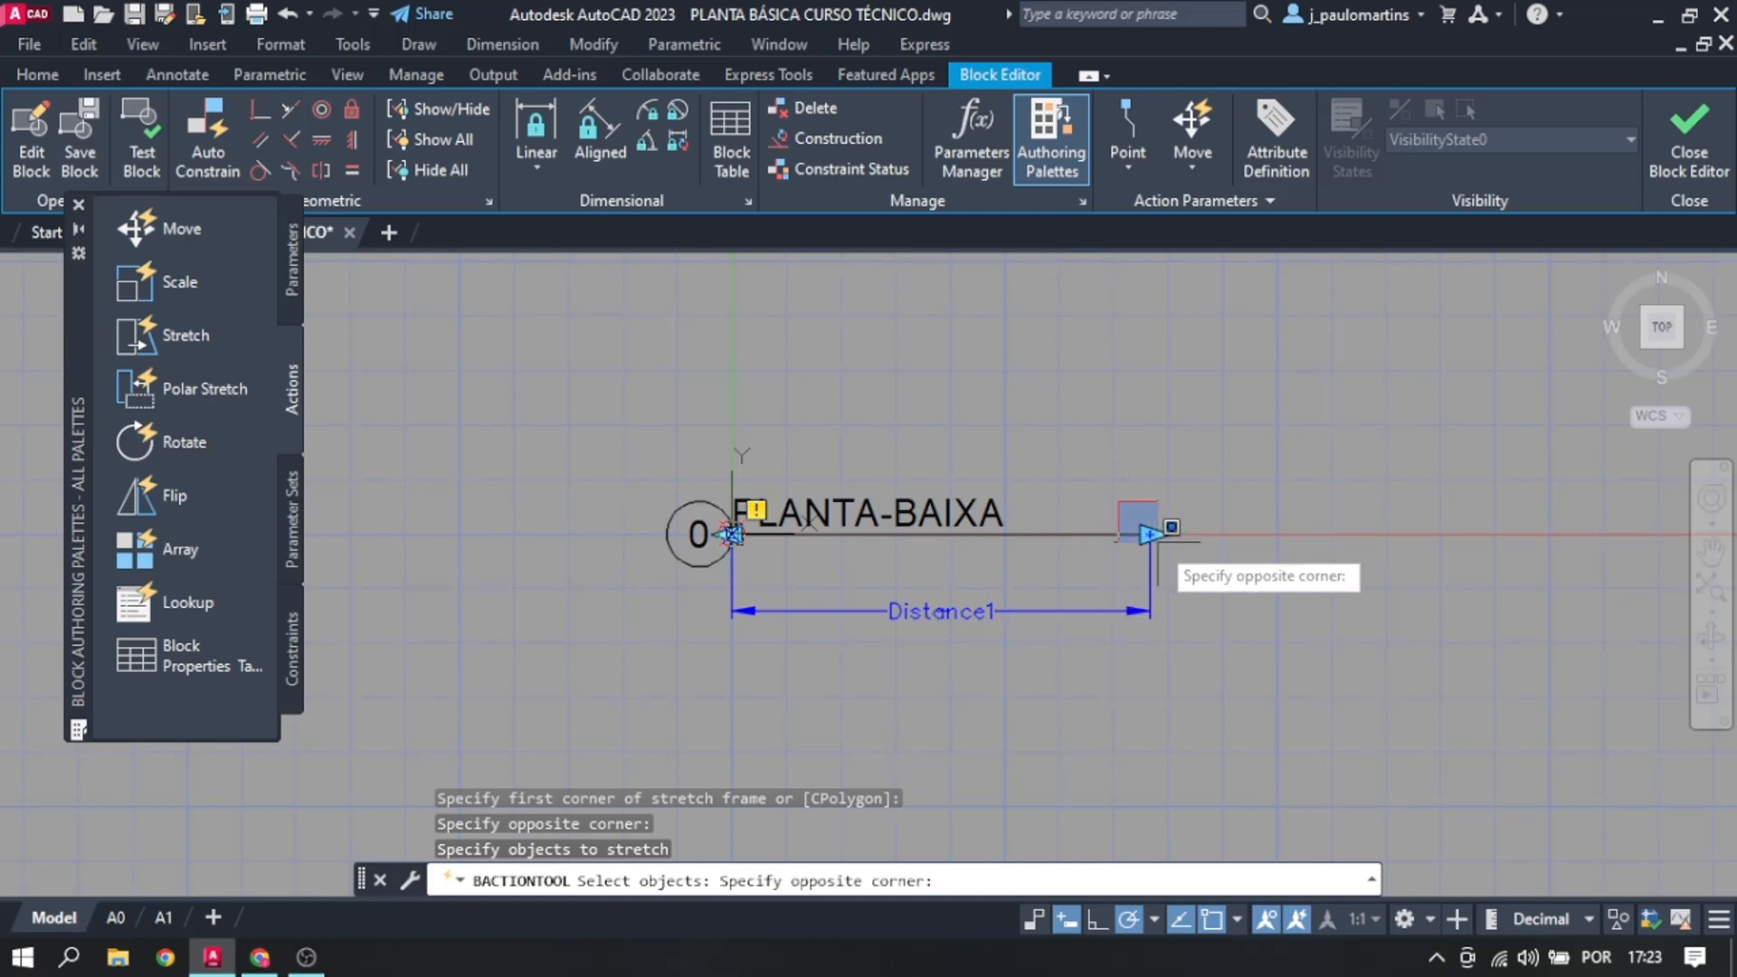
{"action": "key", "text": "Escape"}
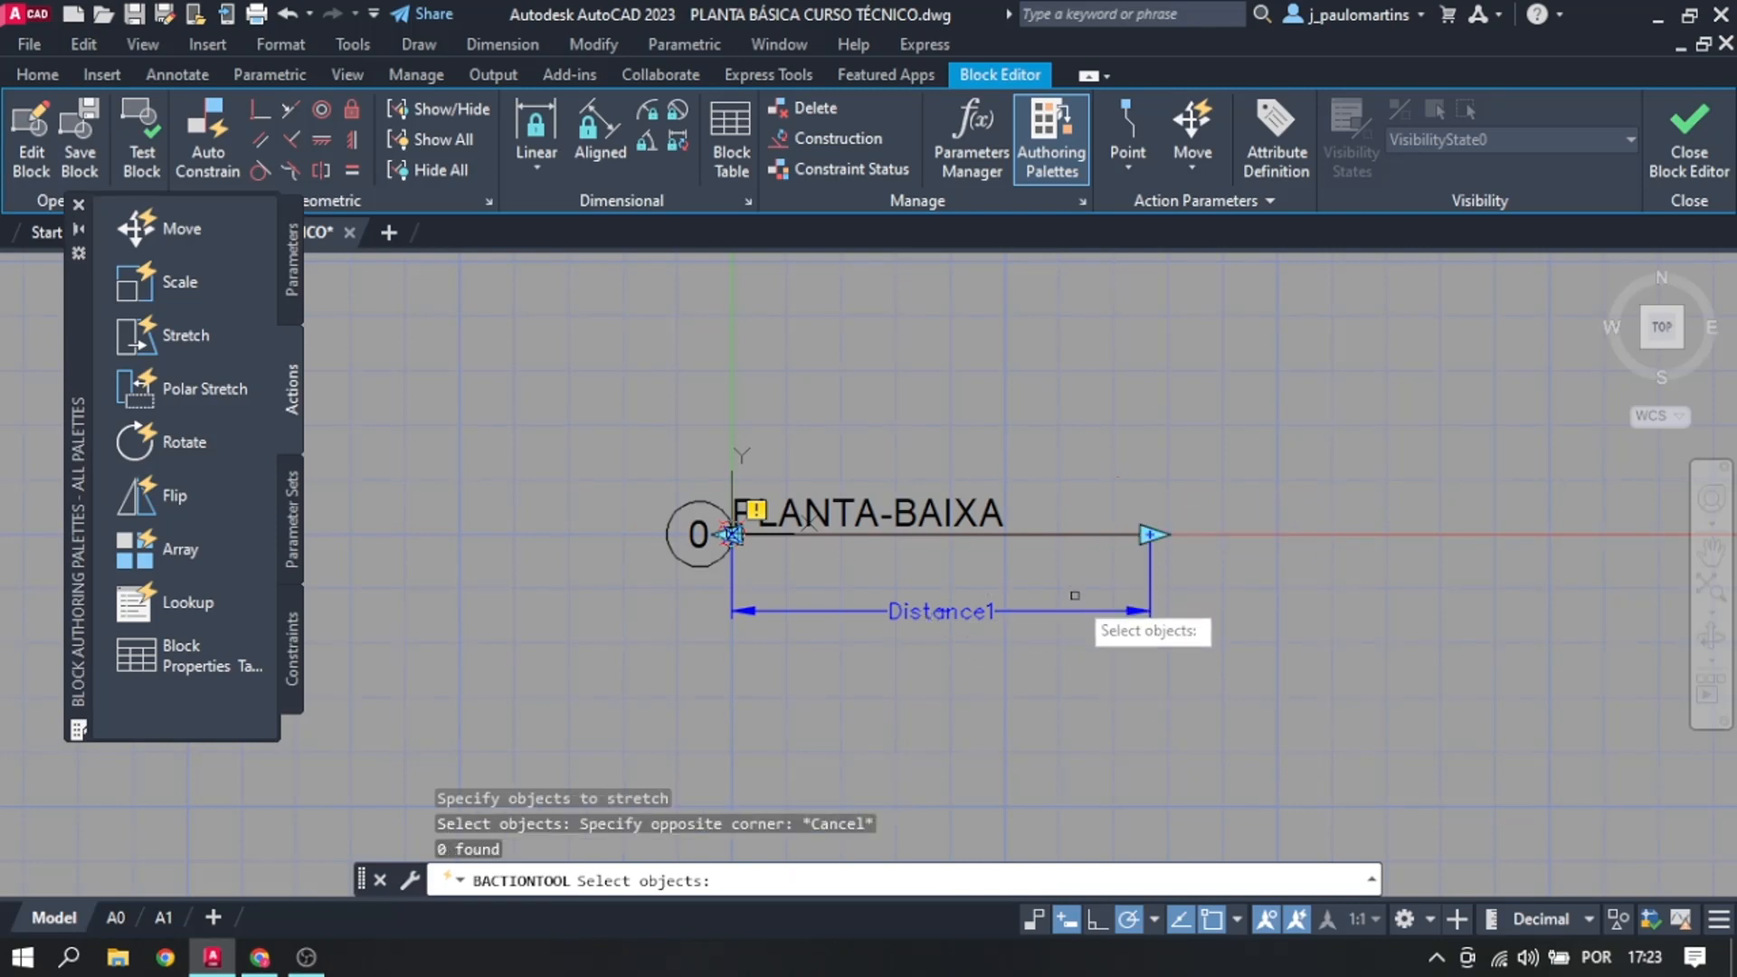
{"action": "left_click", "coordinate": [972, 611]}
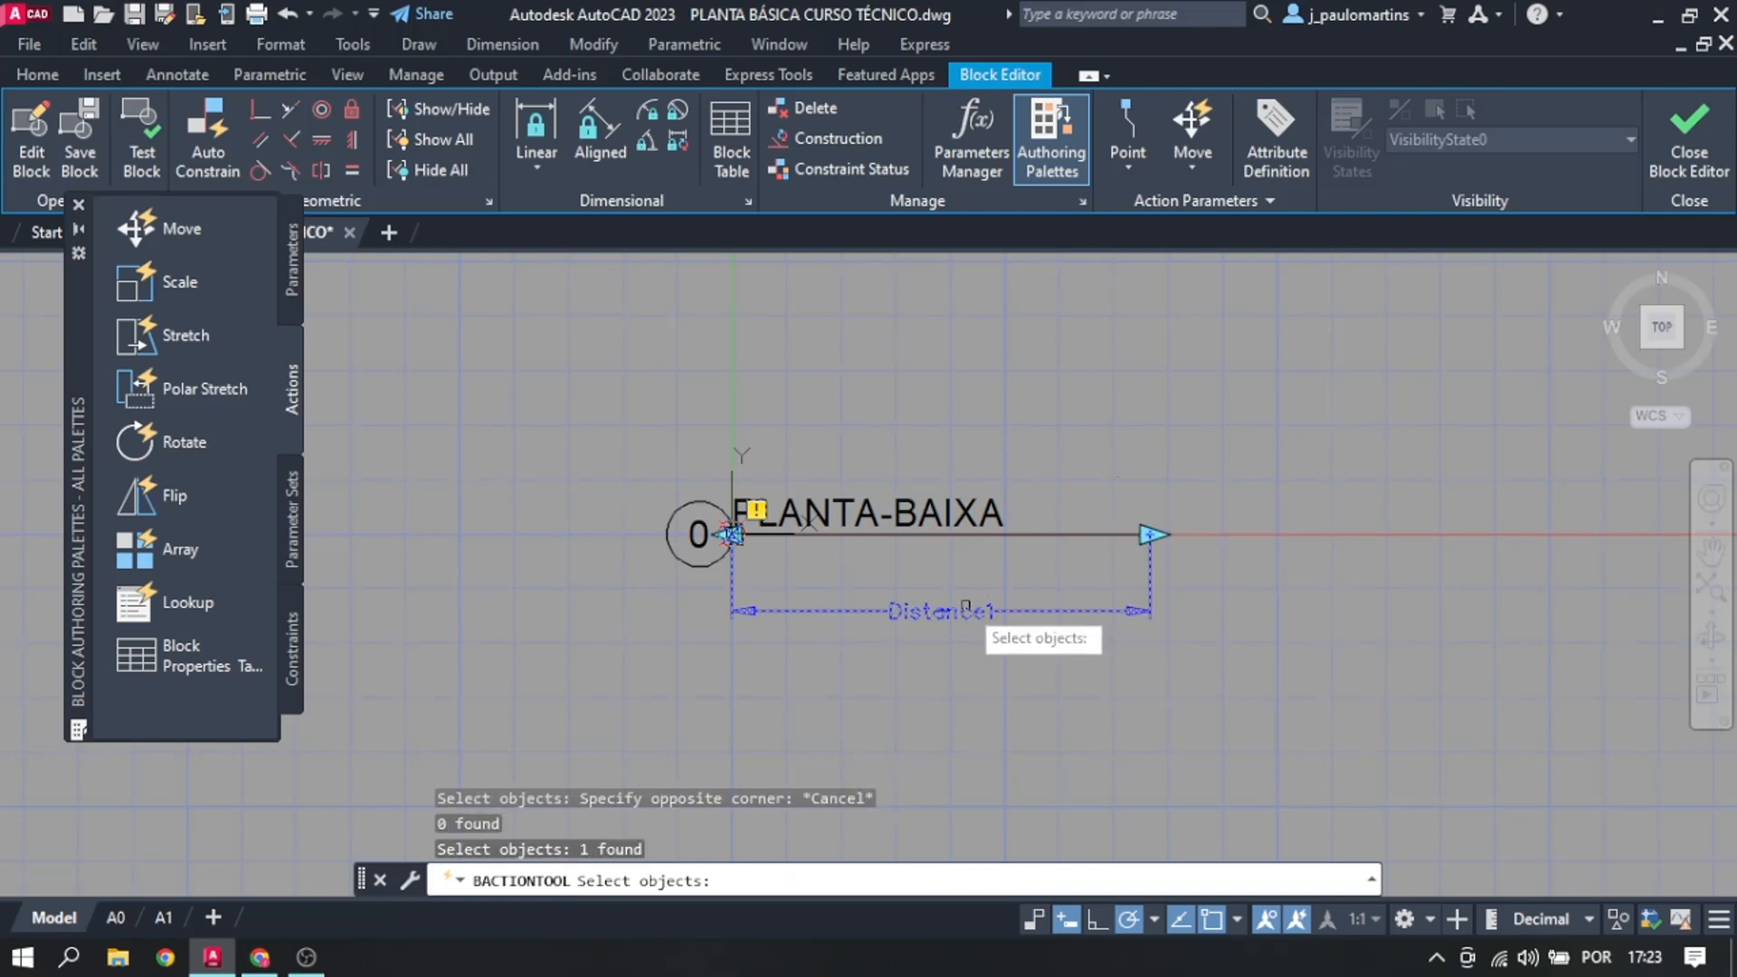
{"action": "left_click", "coordinate": [1115, 498]}
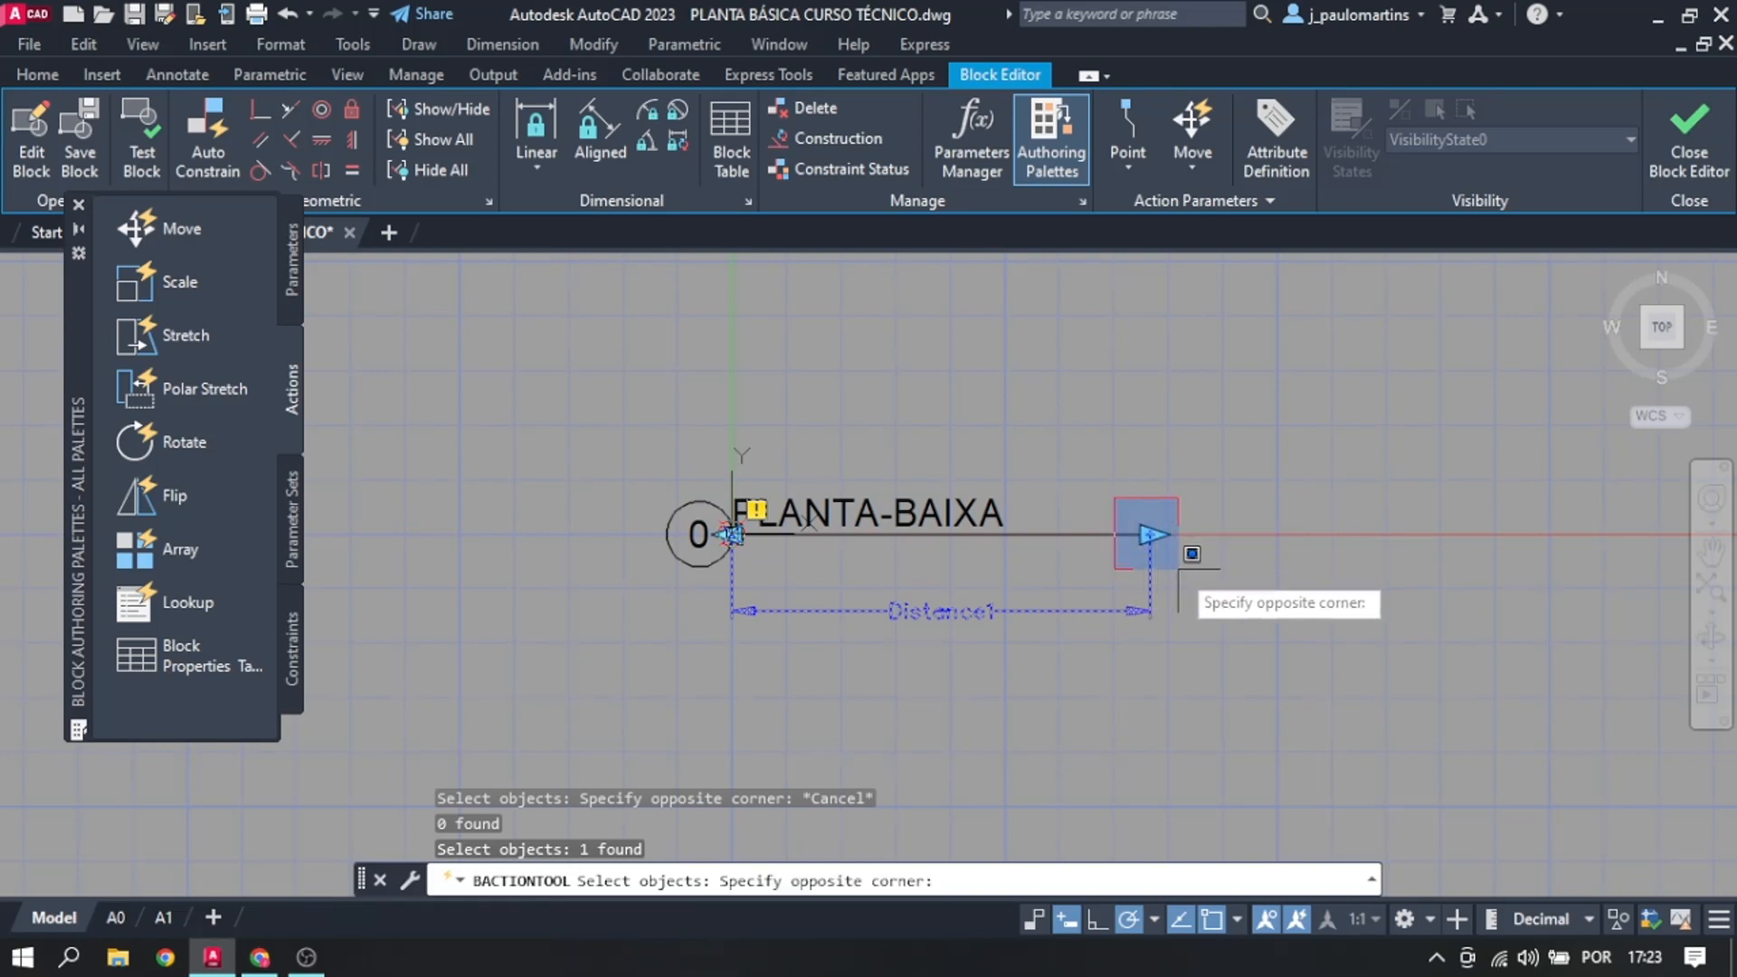
{"action": "left_click", "coordinate": [1144, 500]}
{"action": "left_click", "coordinate": [1126, 477]}
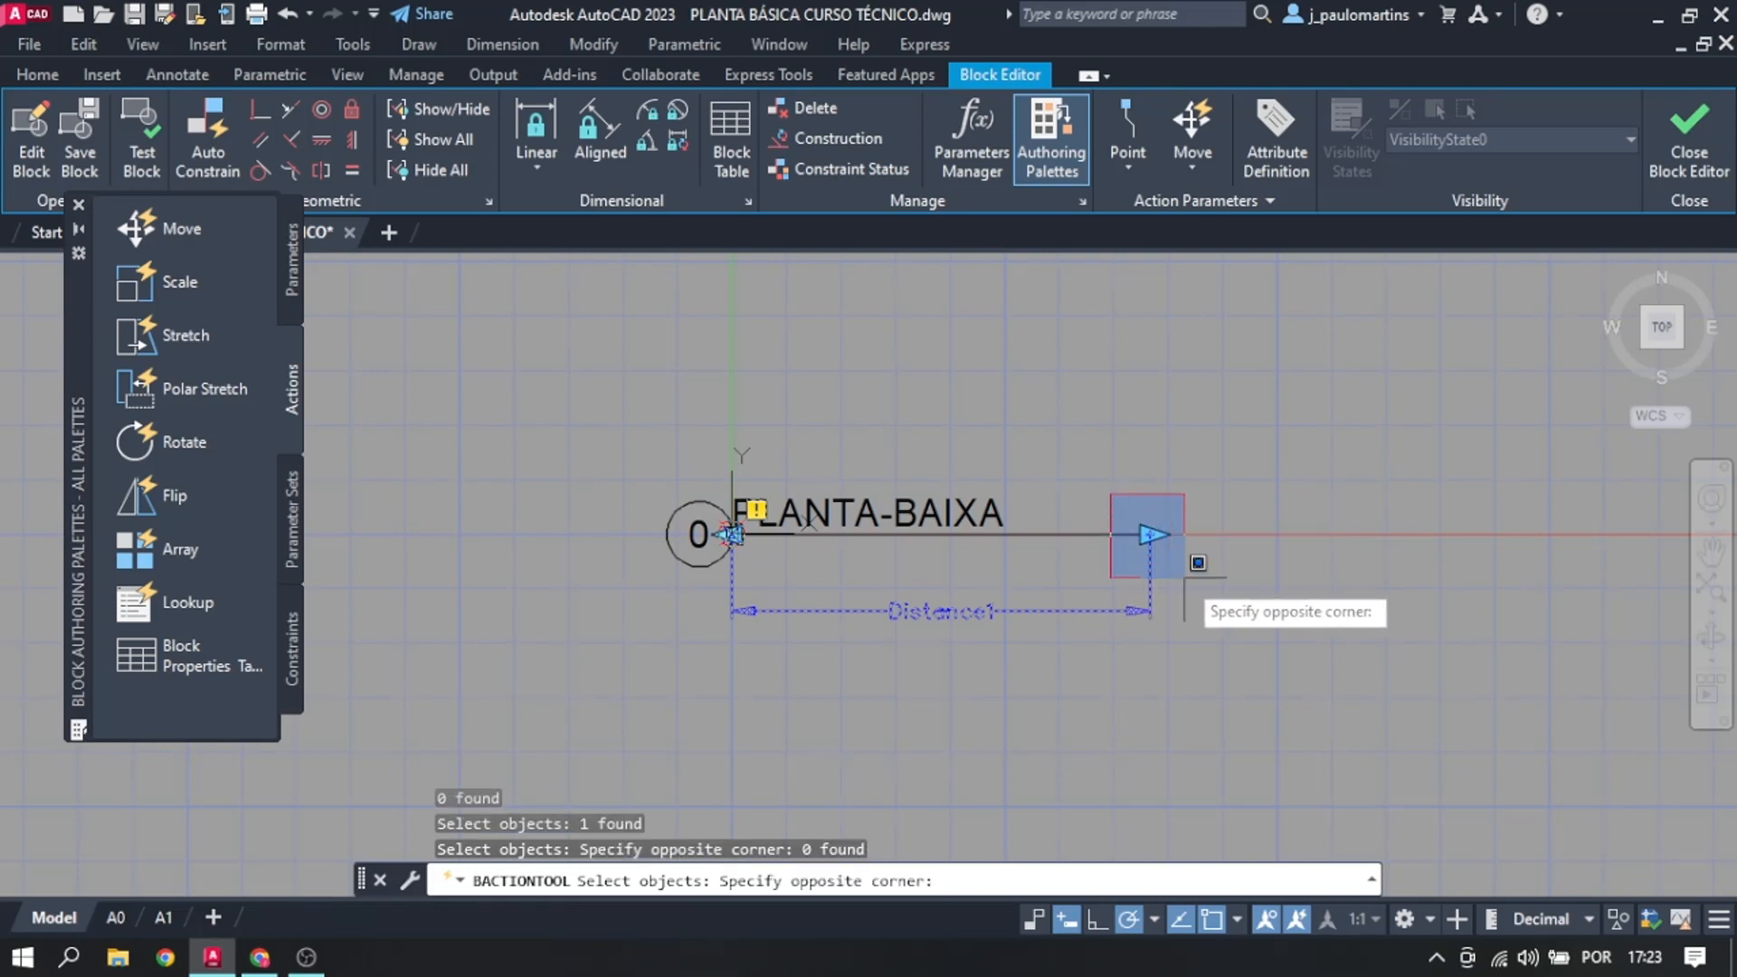
{"action": "left_click", "coordinate": [1167, 565]}
{"action": "left_click", "coordinate": [1180, 559]}
{"action": "left_click", "coordinate": [1171, 537]}
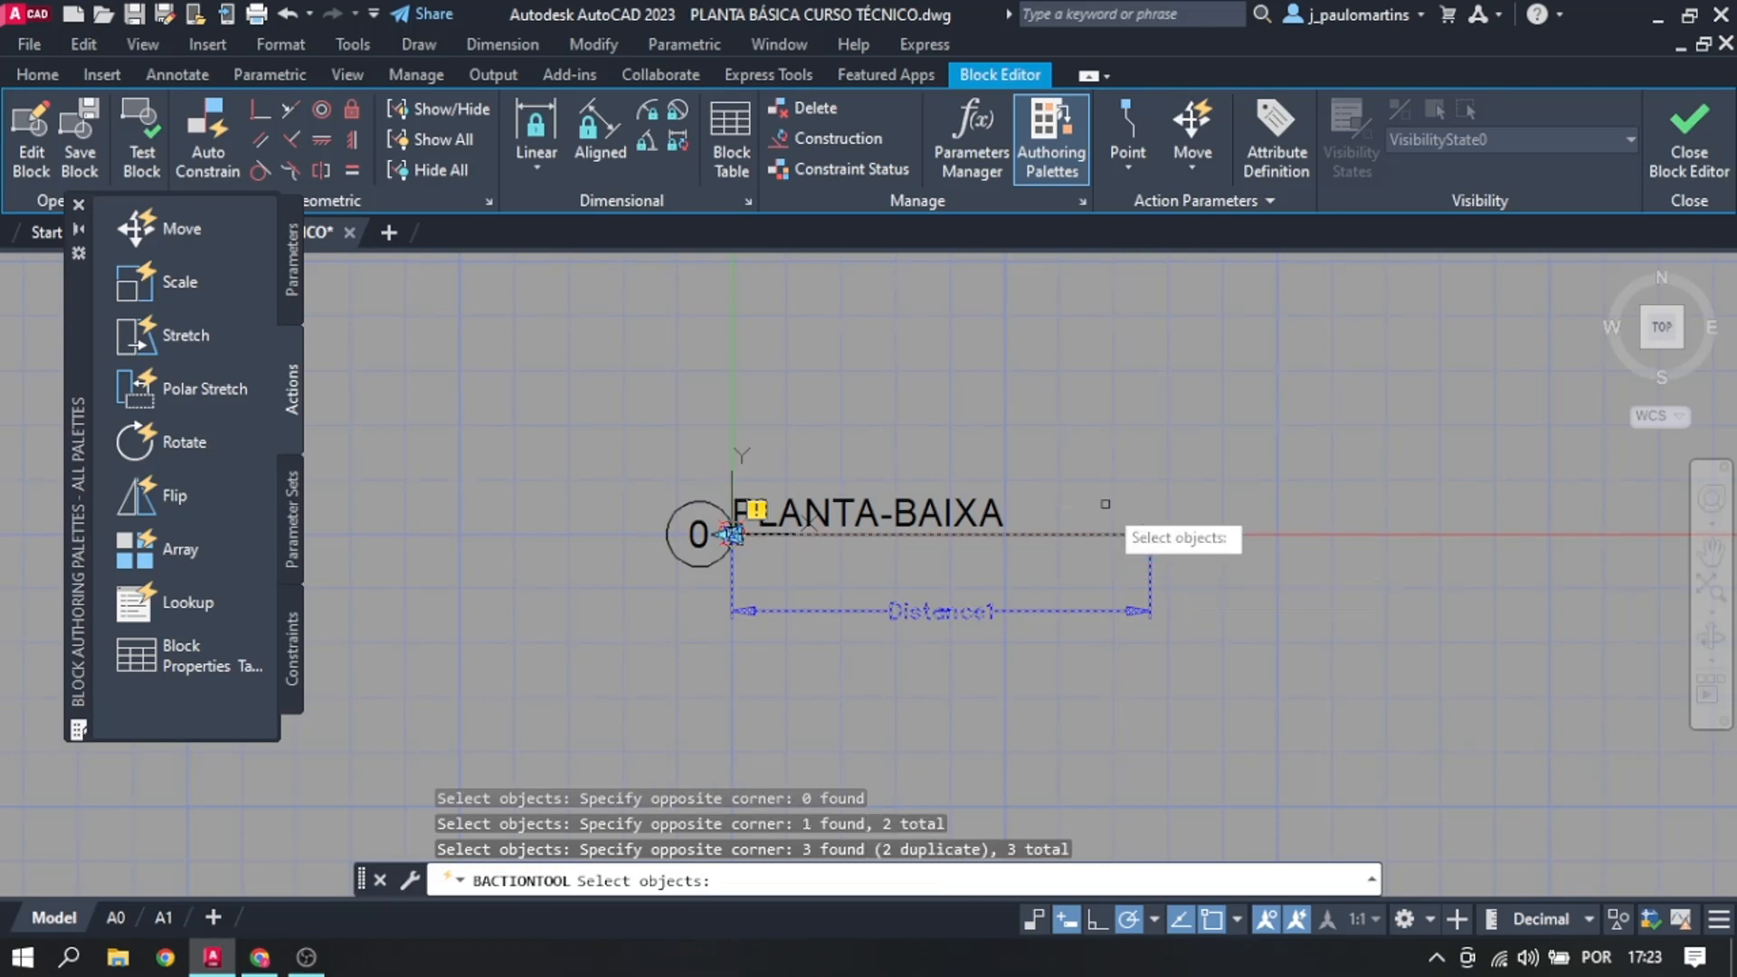
{"action": "key", "text": "Escape"}
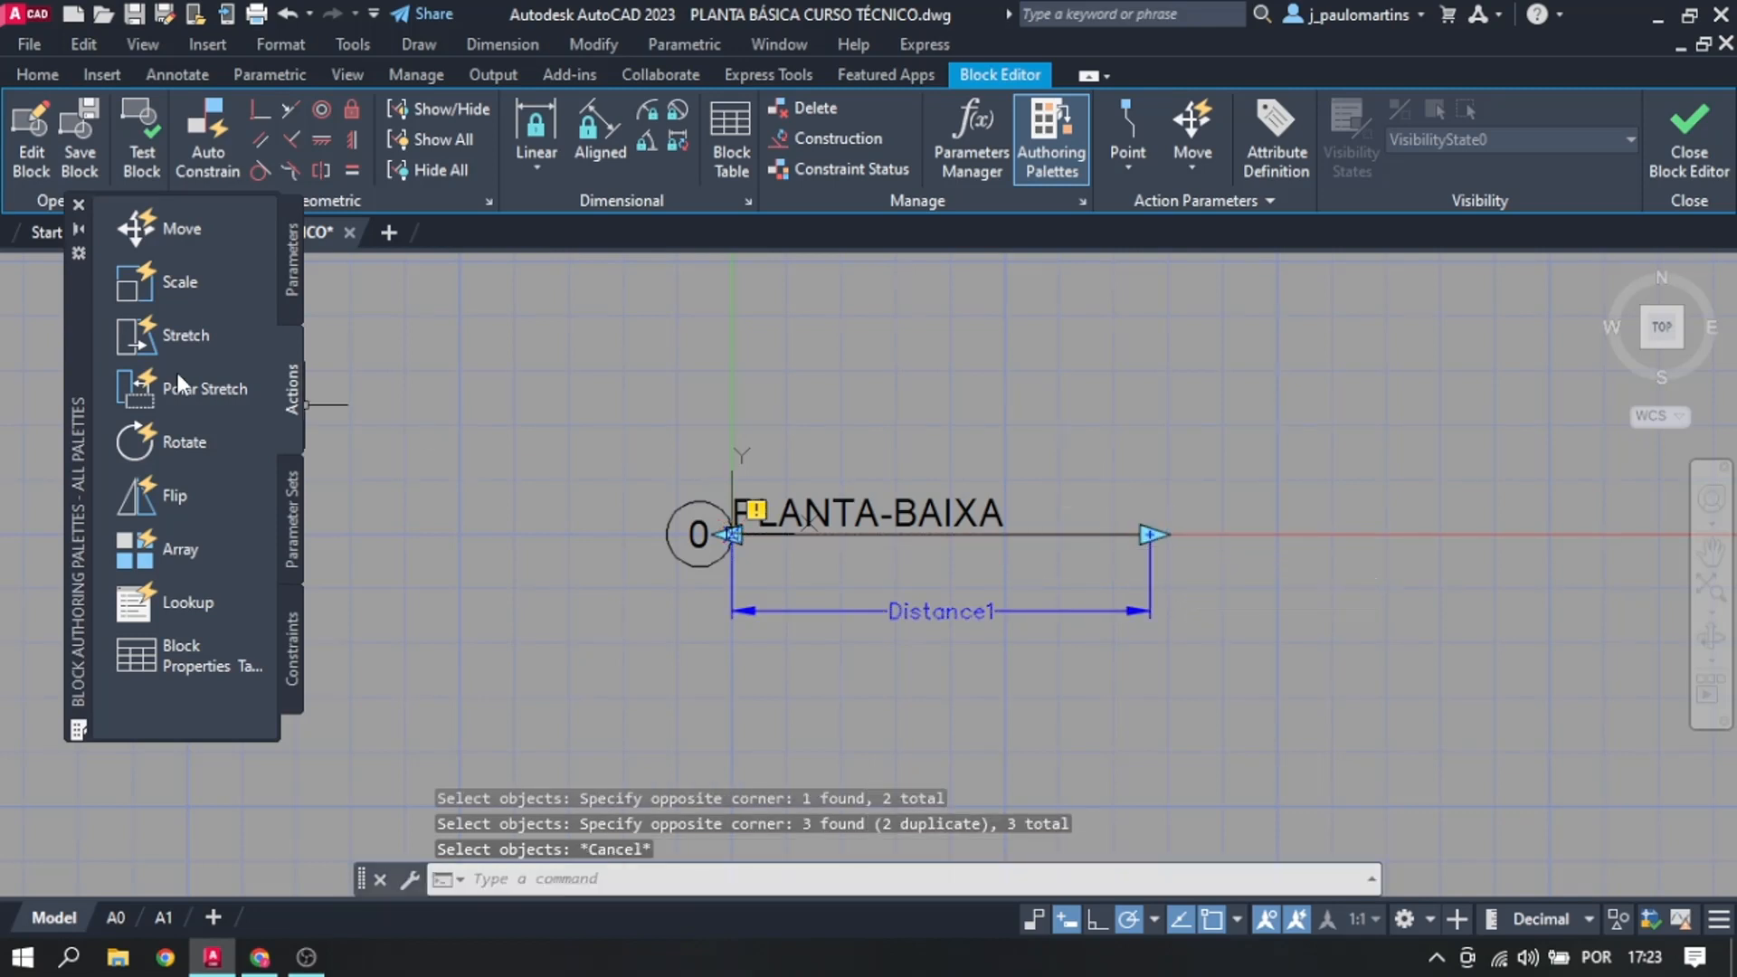
Step: Add a Stretch action to the linear parameter's far point, framing the line's end and selecting the line, both attributes and the circle
{"action": "left_click", "coordinate": [182, 333]}
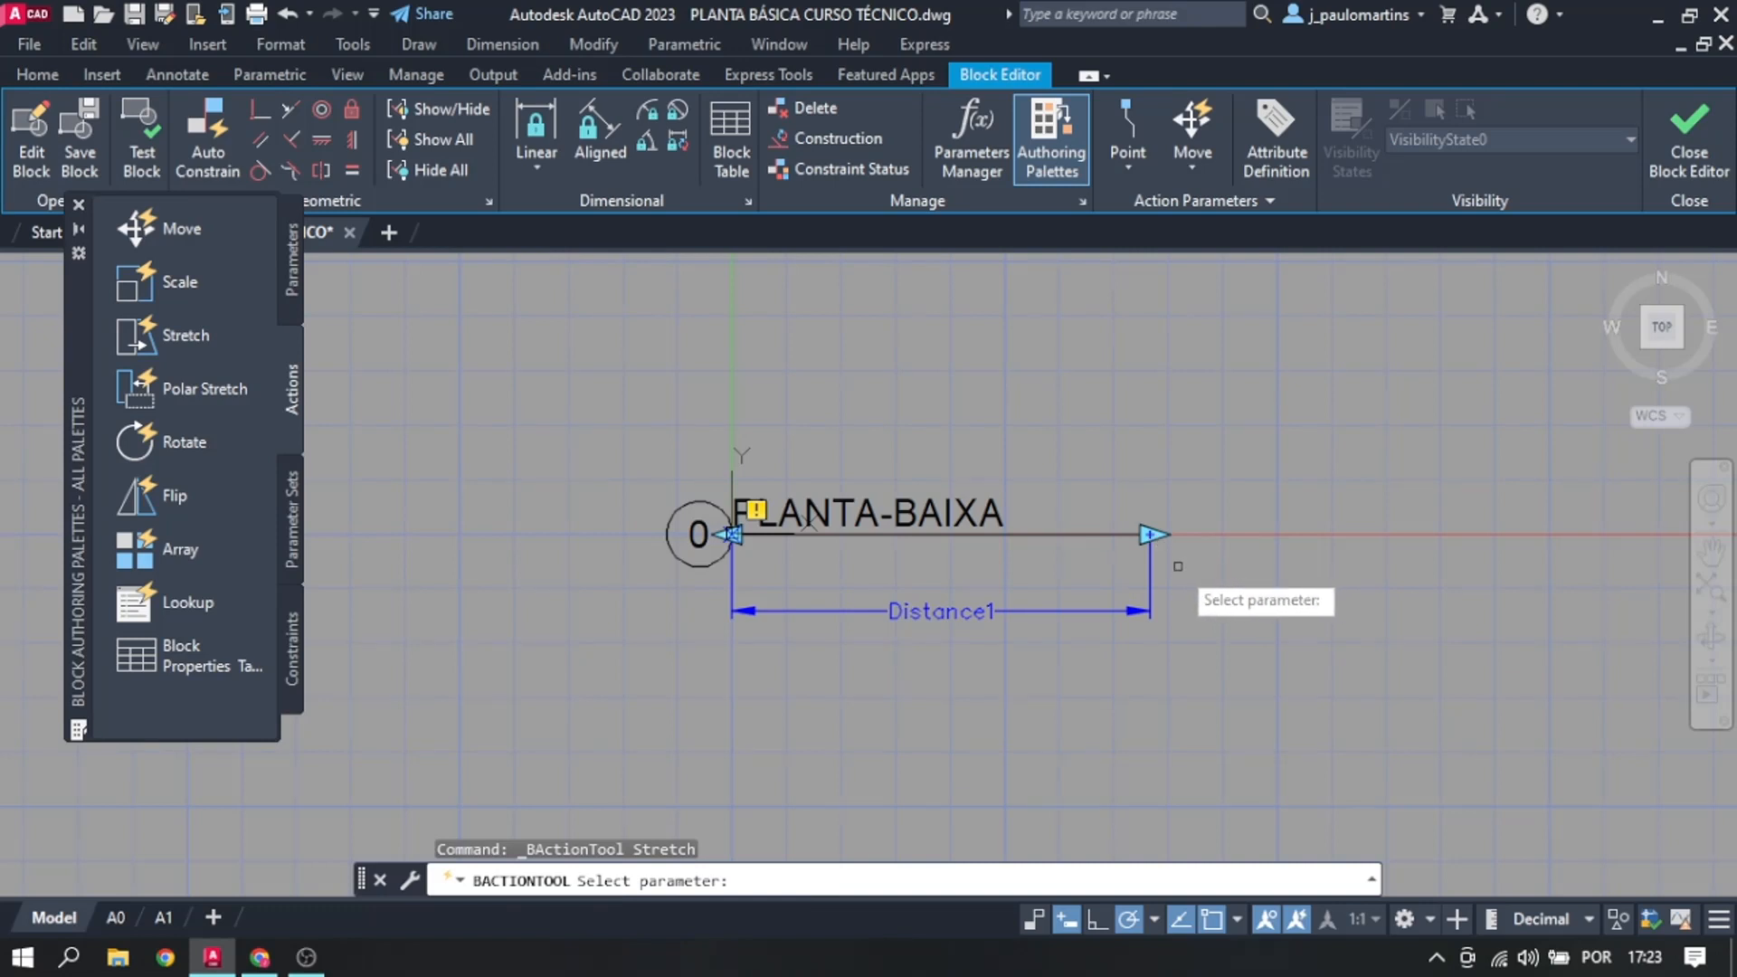
{"action": "left_click", "coordinate": [974, 609]}
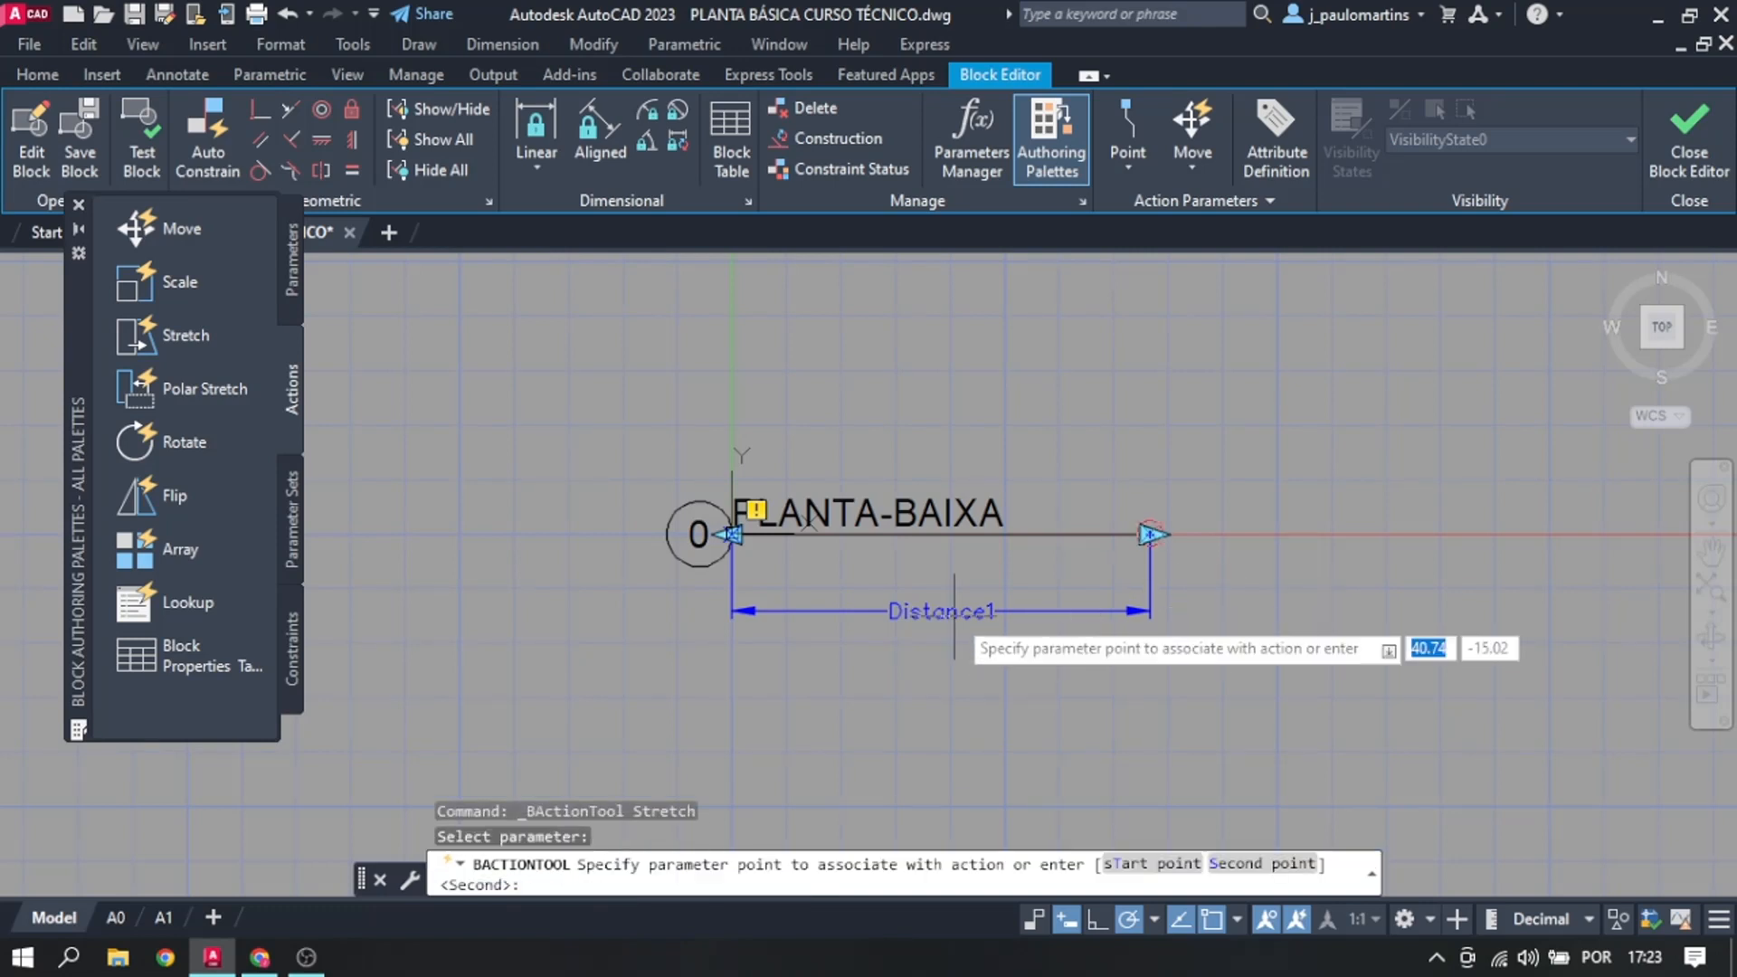
{"action": "left_click", "coordinate": [1144, 532]}
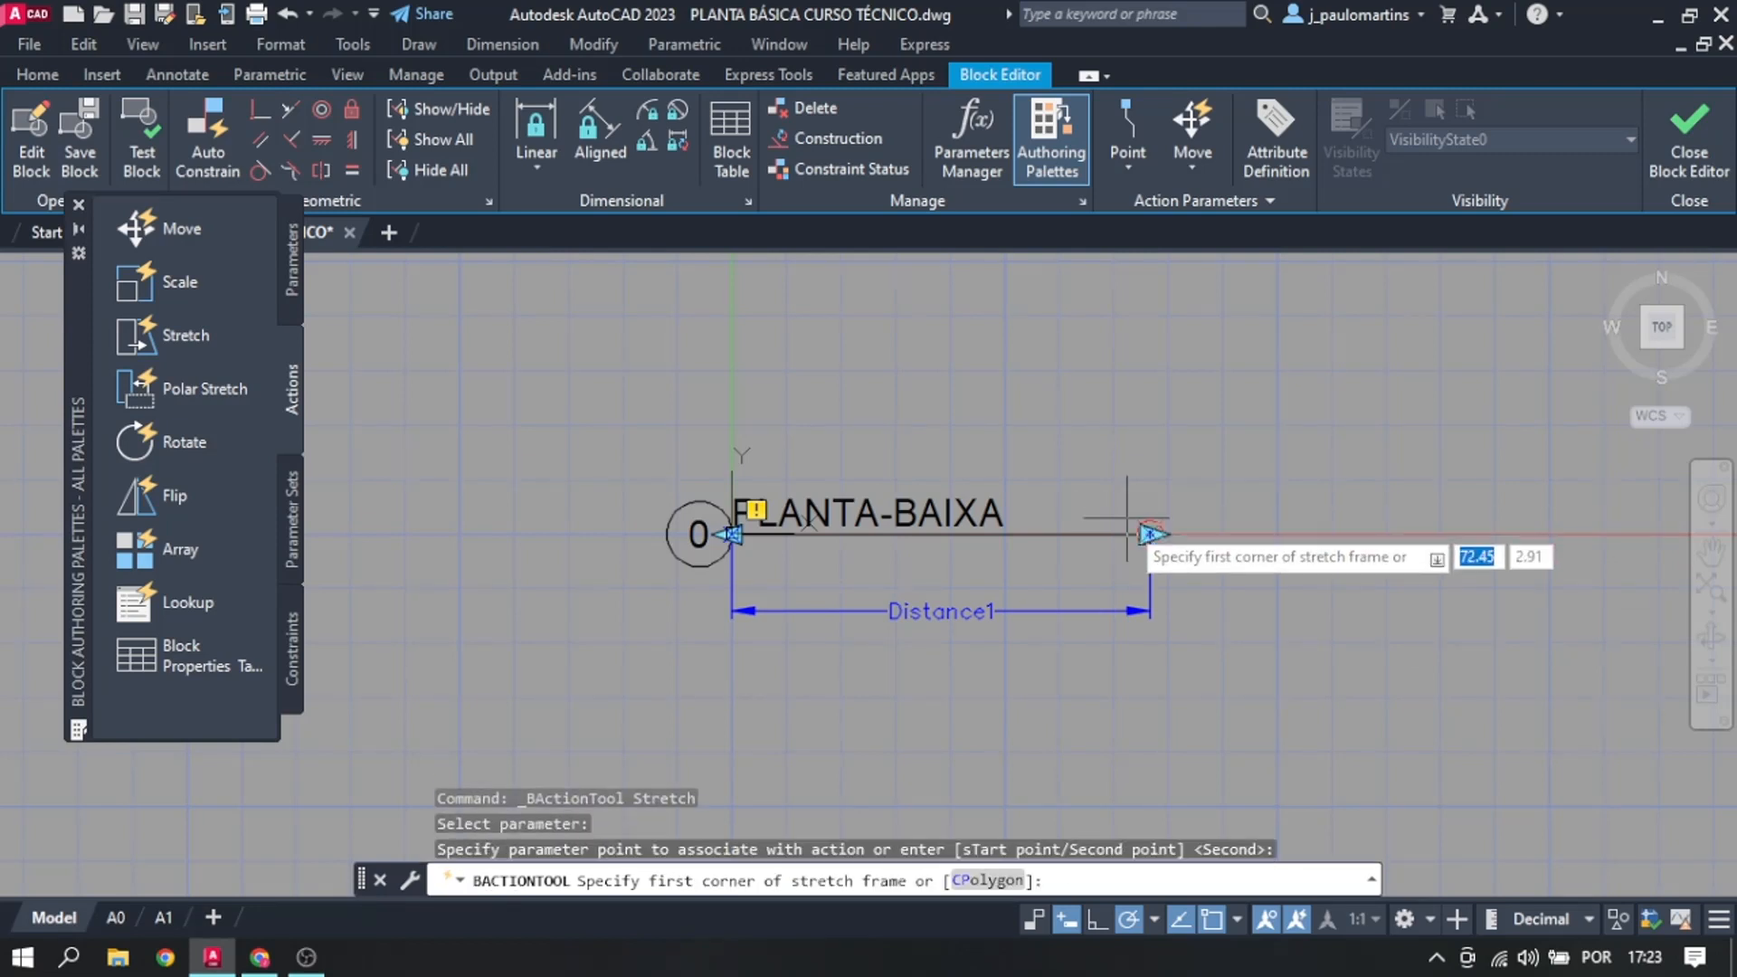
{"action": "left_click", "coordinate": [1118, 503]}
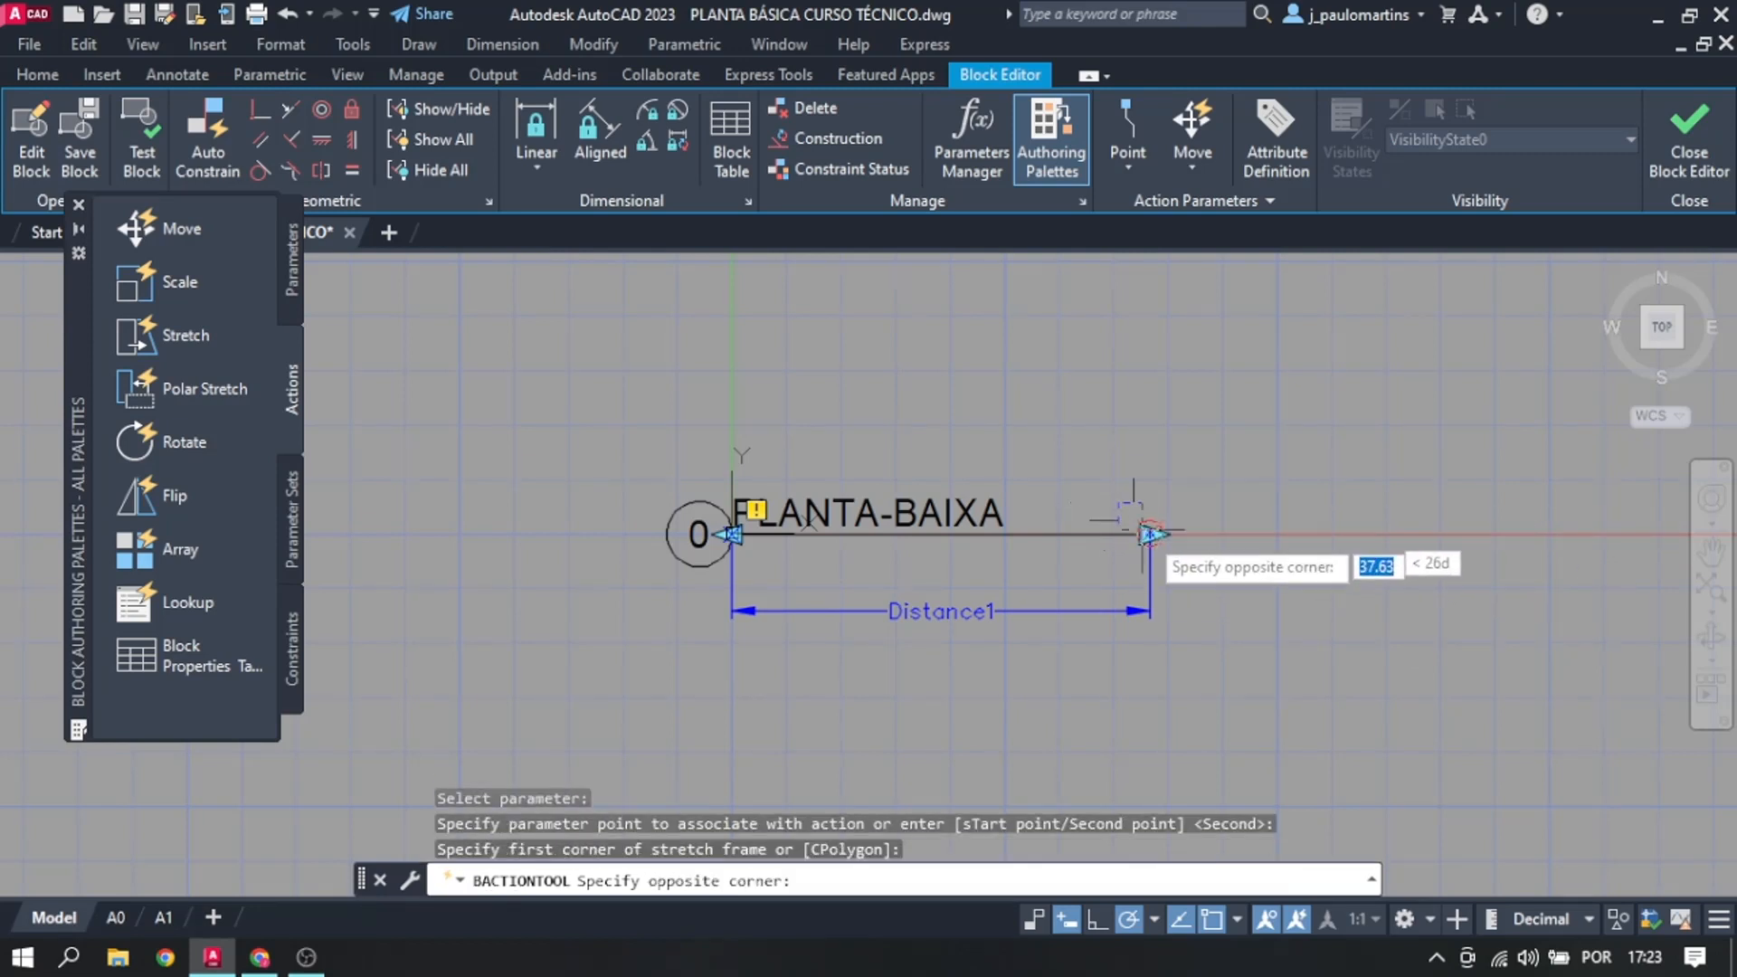
{"action": "left_click", "coordinate": [1183, 558]}
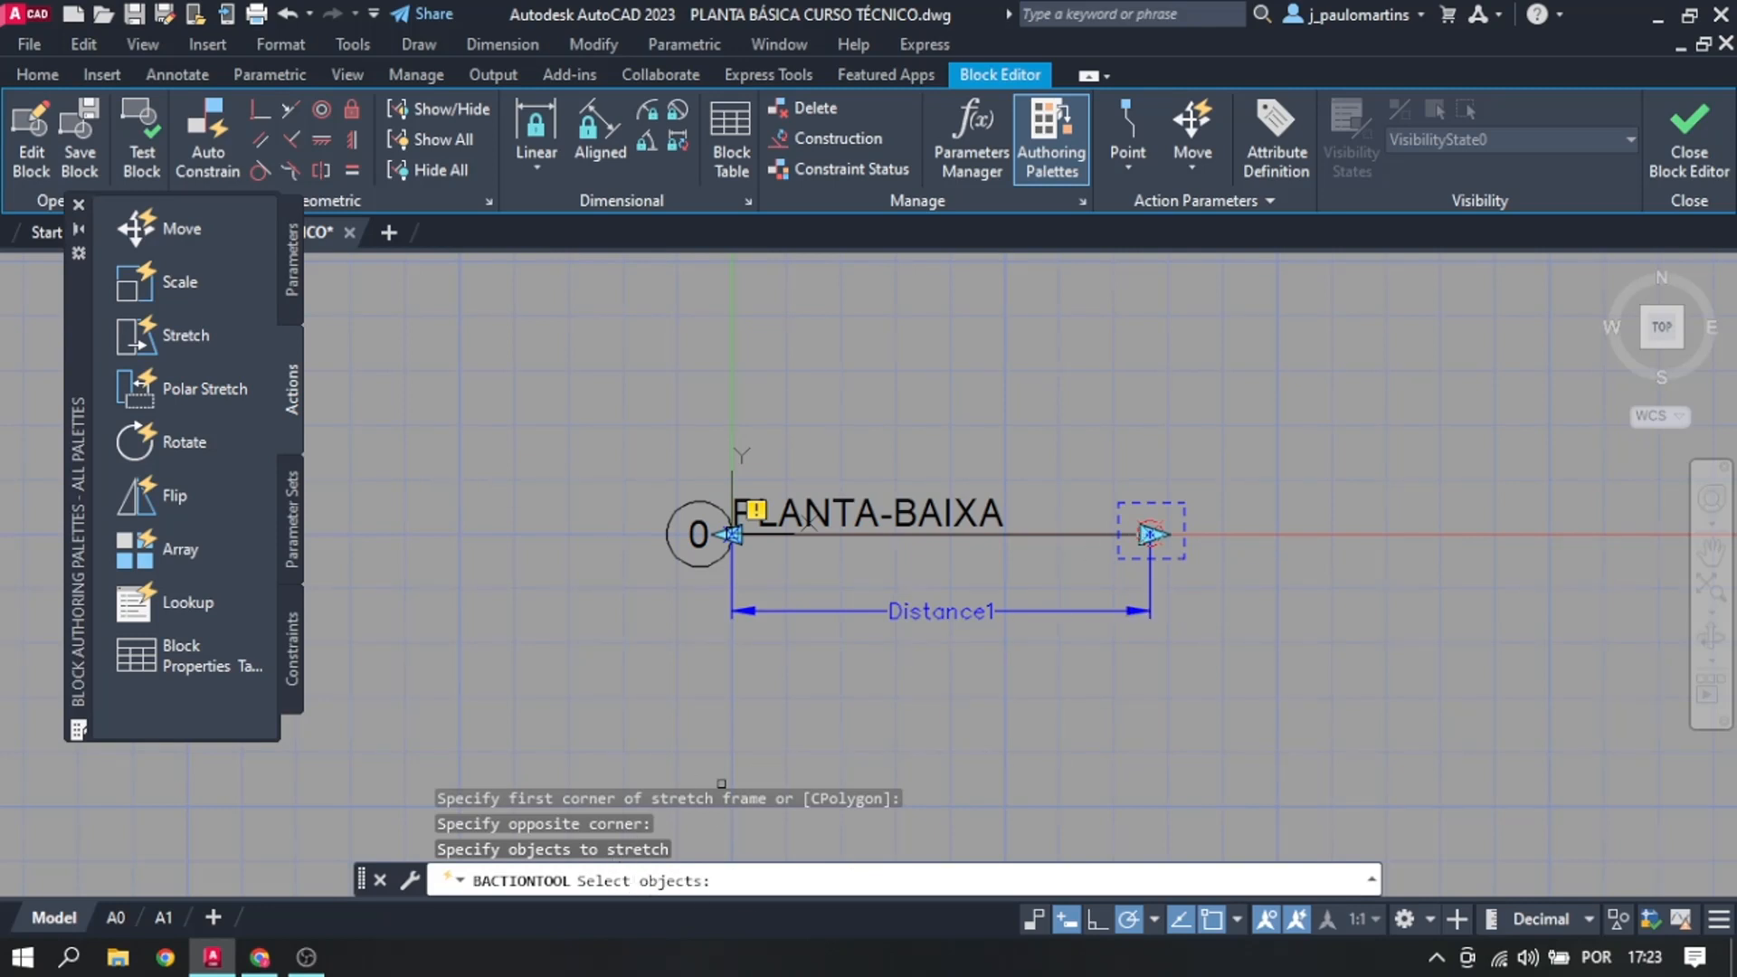
{"action": "left_click", "coordinate": [957, 532]}
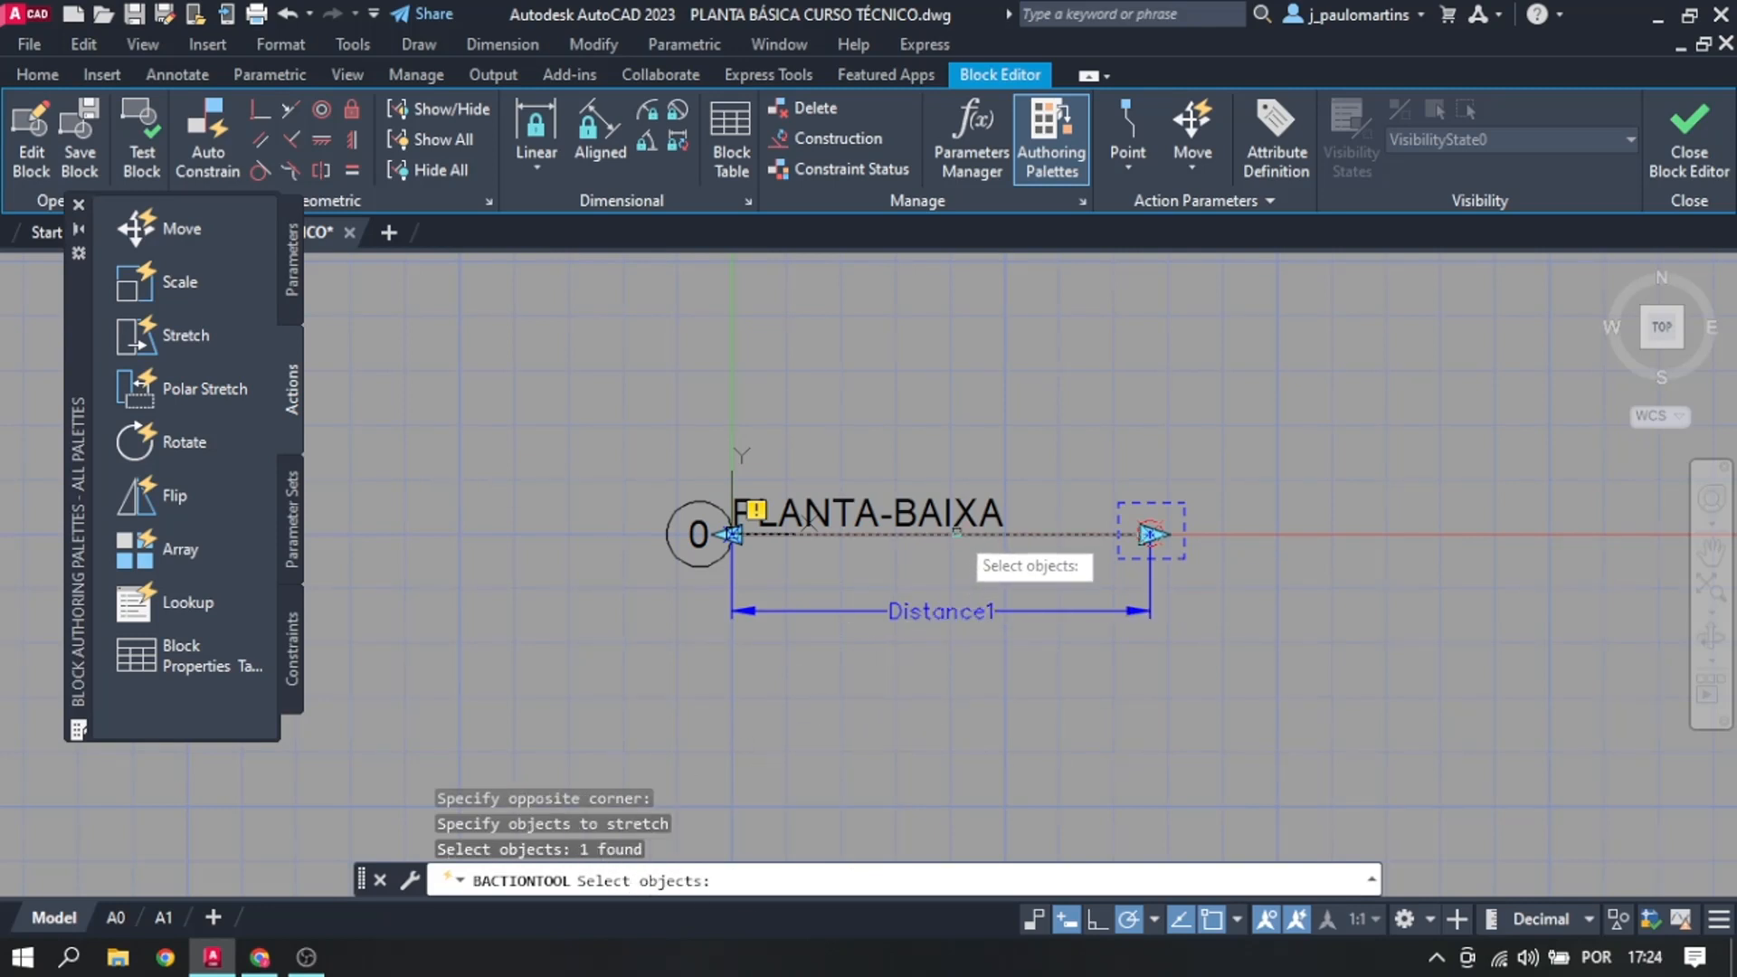
{"action": "left_click", "coordinate": [858, 518]}
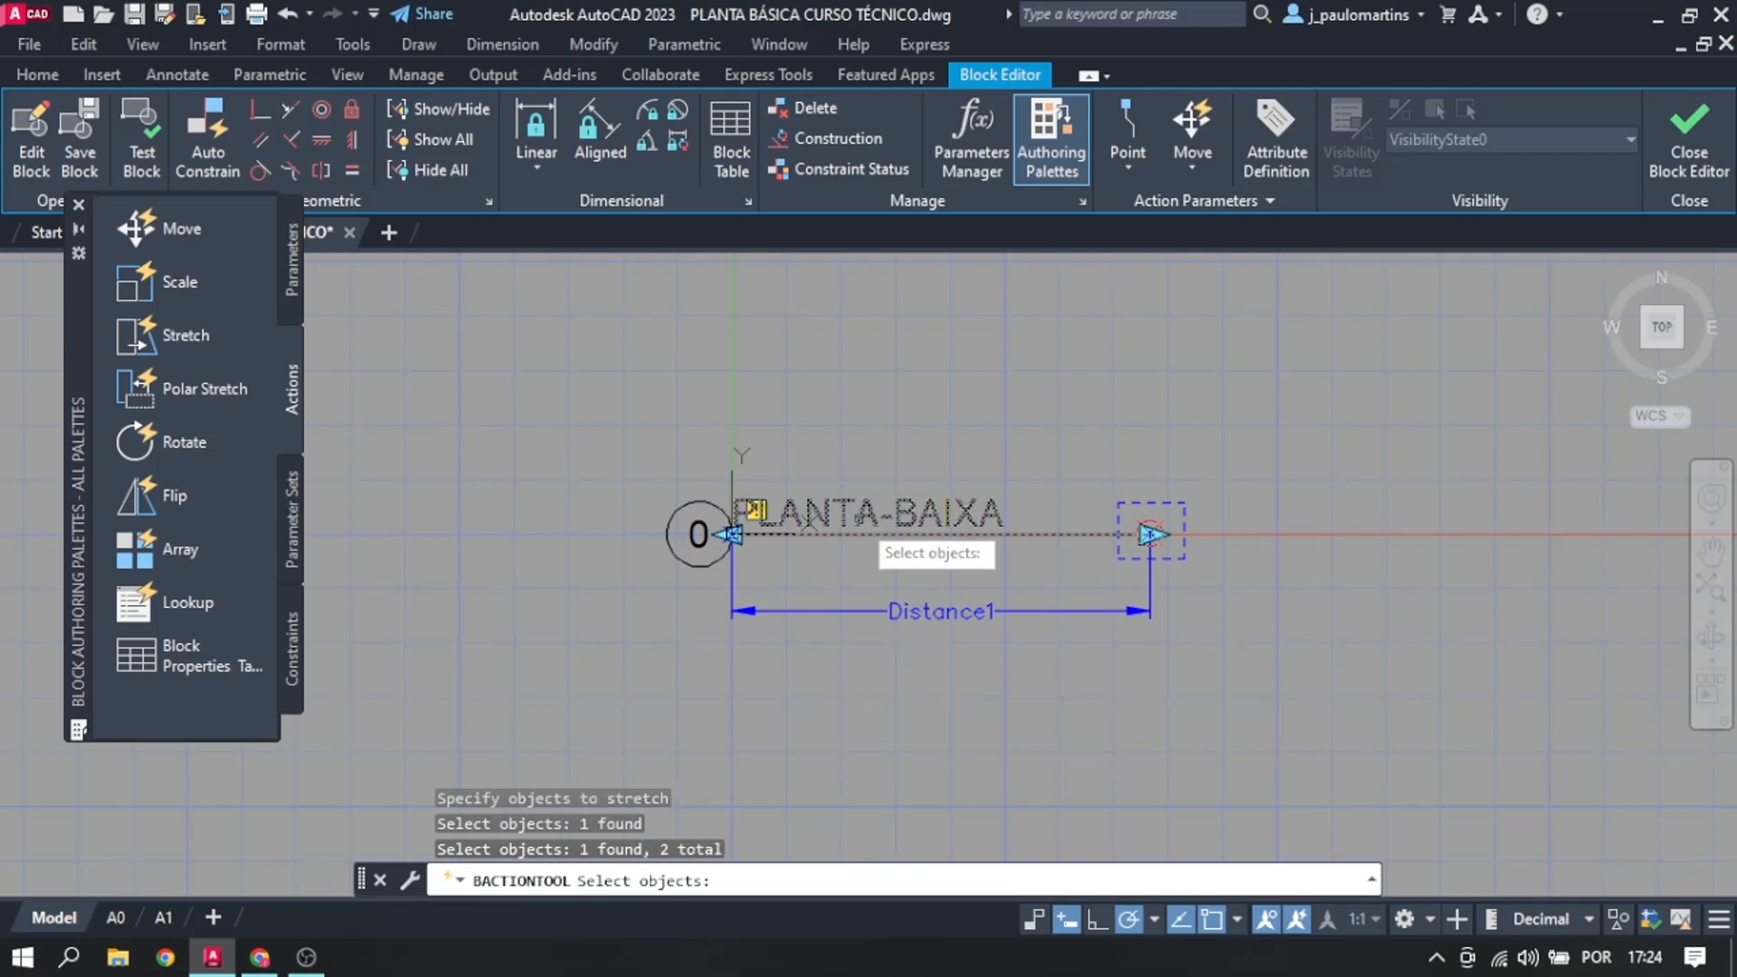
{"action": "left_click", "coordinate": [694, 541]}
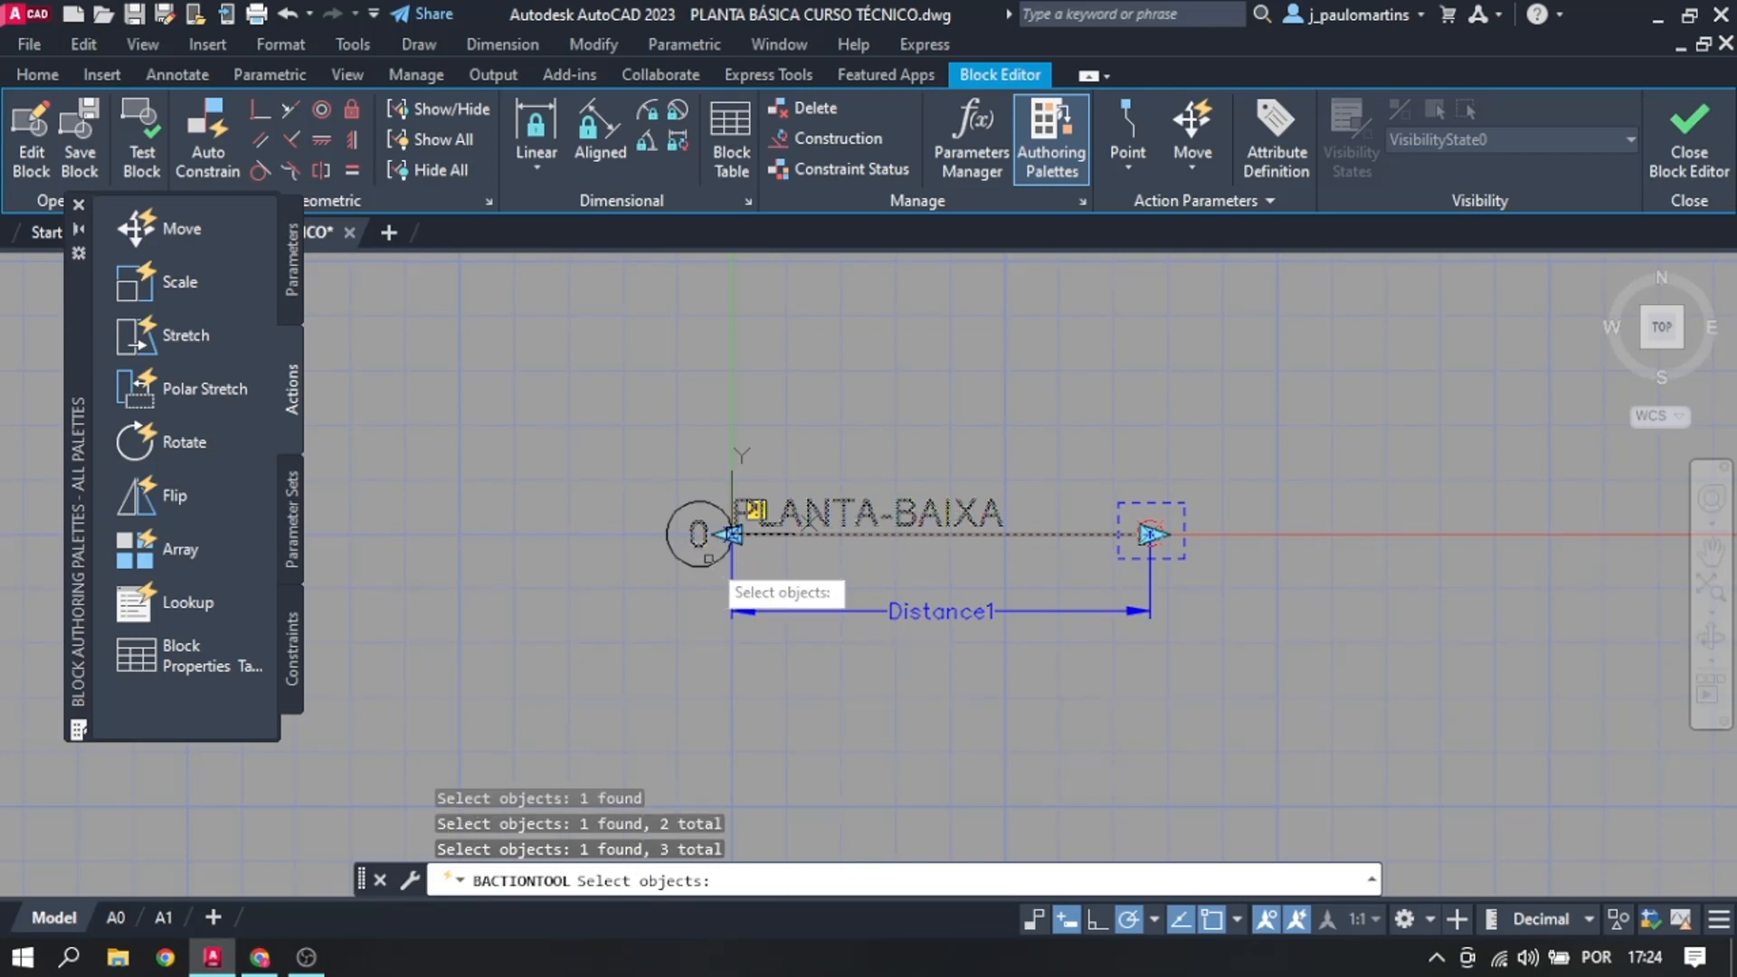
{"action": "left_click", "coordinate": [712, 562]}
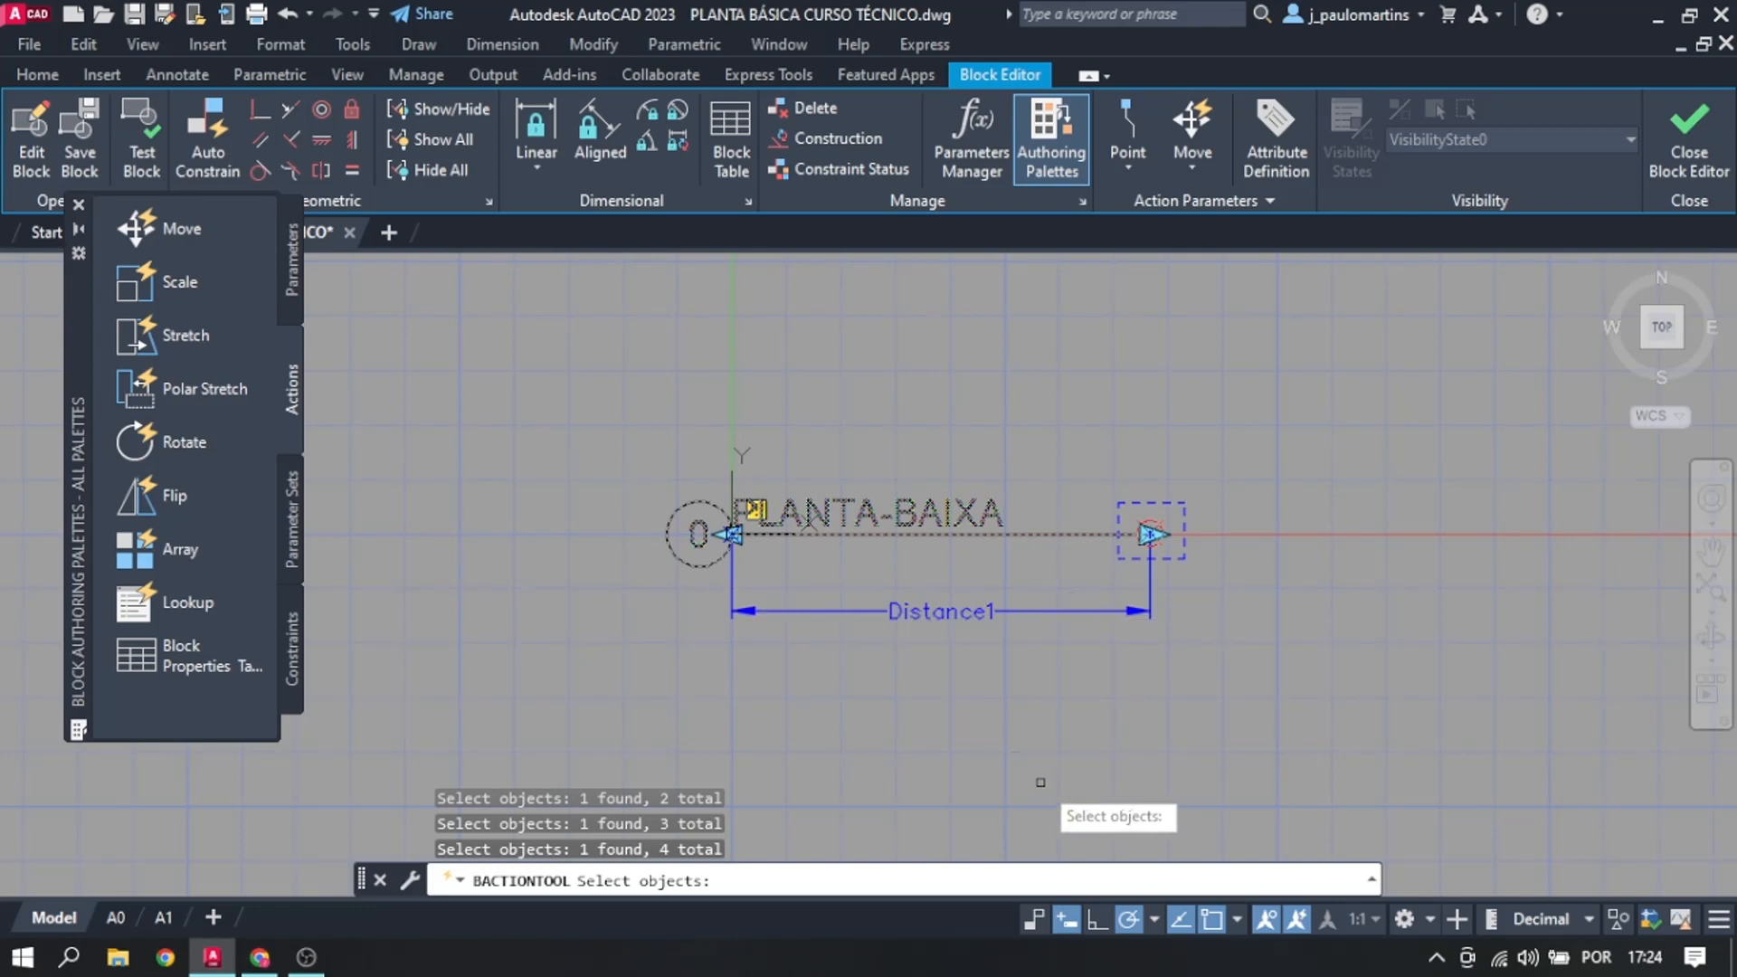
{"action": "key", "text": "Return"}
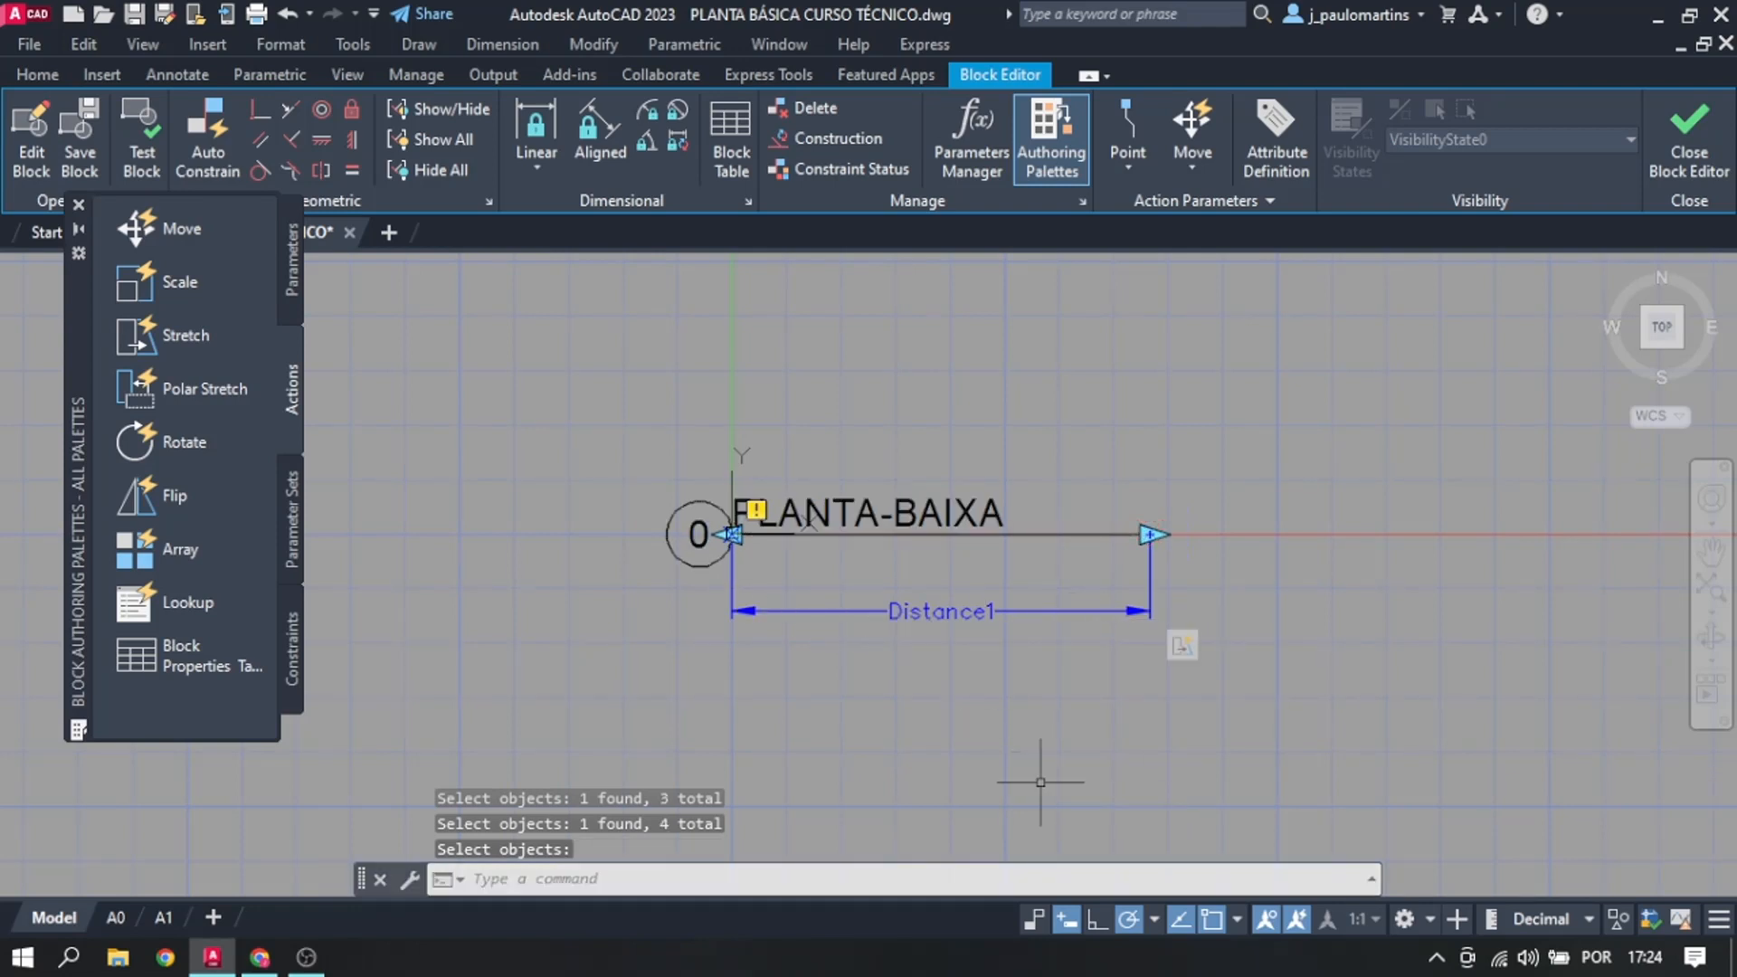
Step: Test the block by stretching it outward from the line's far end, undo the stretch and close the test window
{"action": "left_click", "coordinate": [145, 150]}
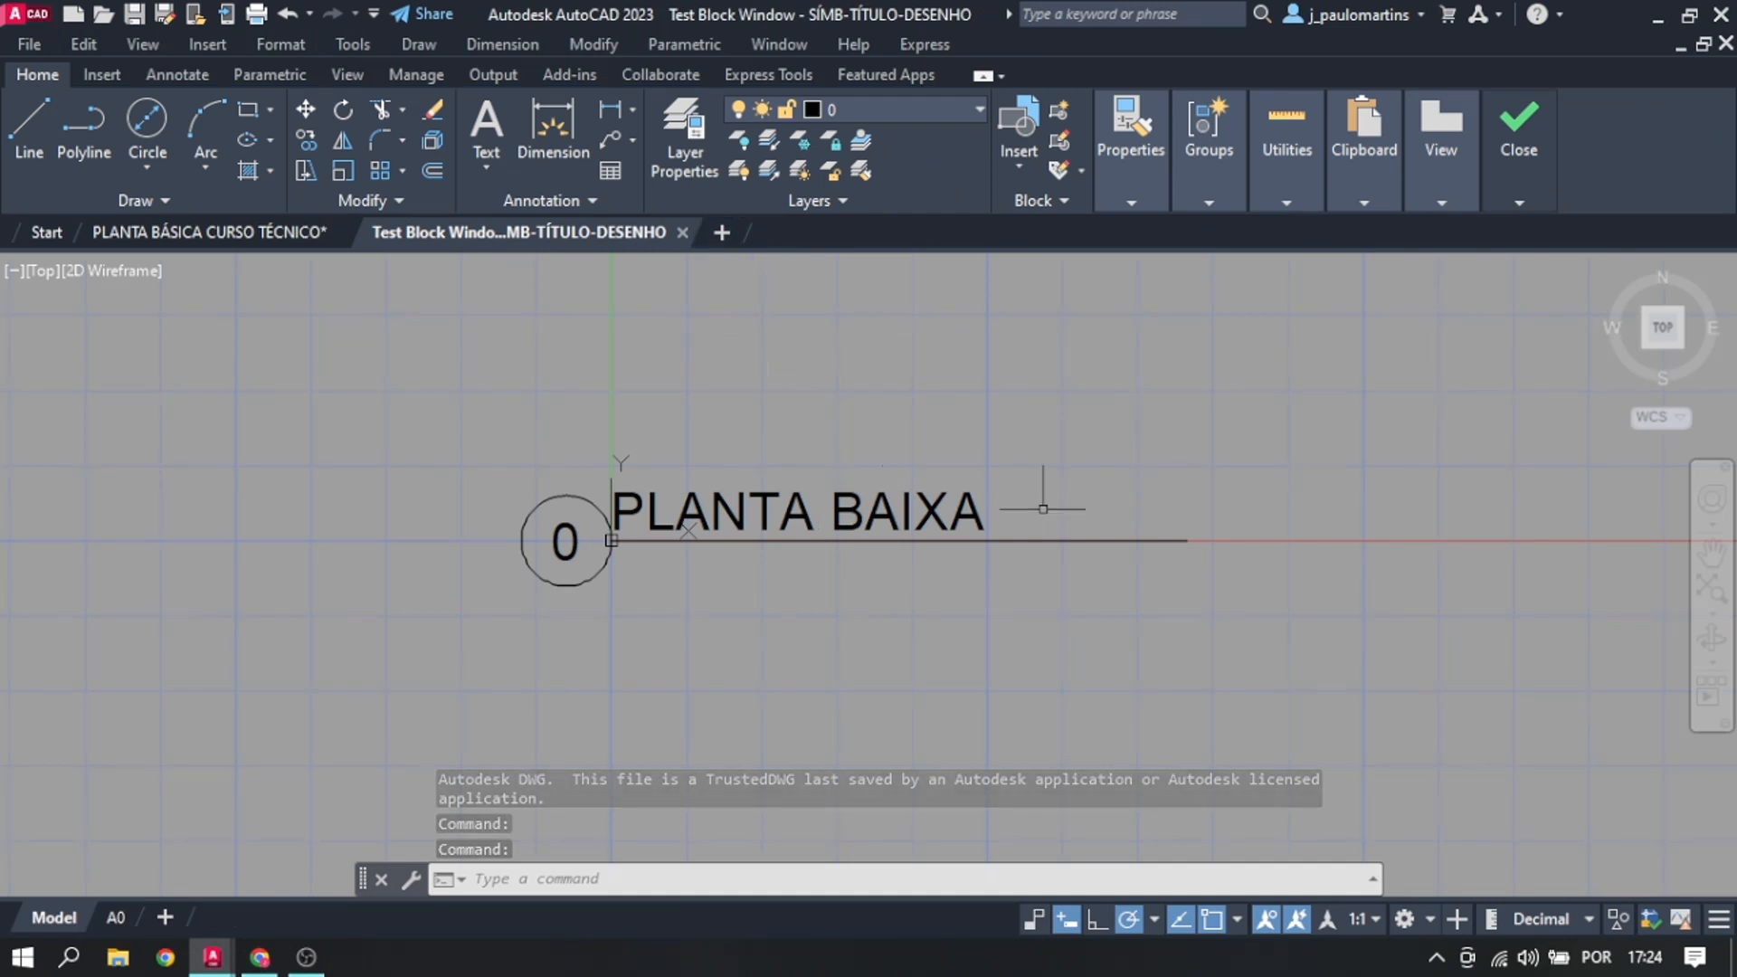
{"action": "left_click", "coordinate": [1075, 541]}
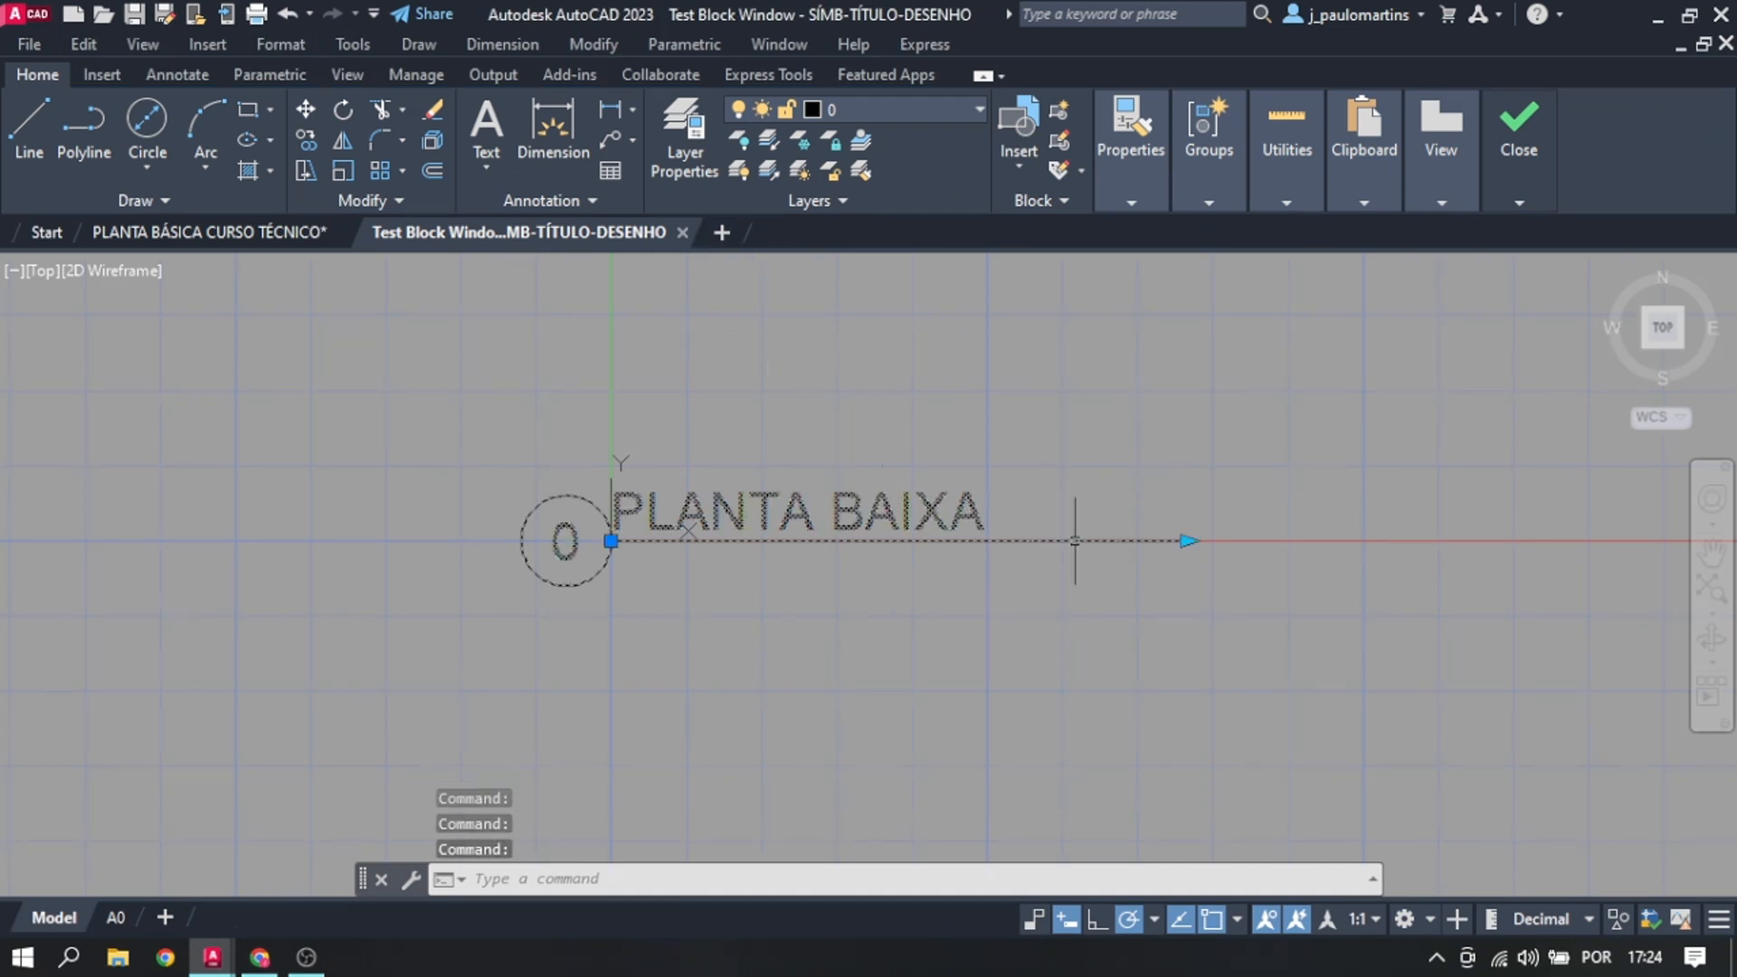
{"action": "left_click", "coordinate": [1188, 541]}
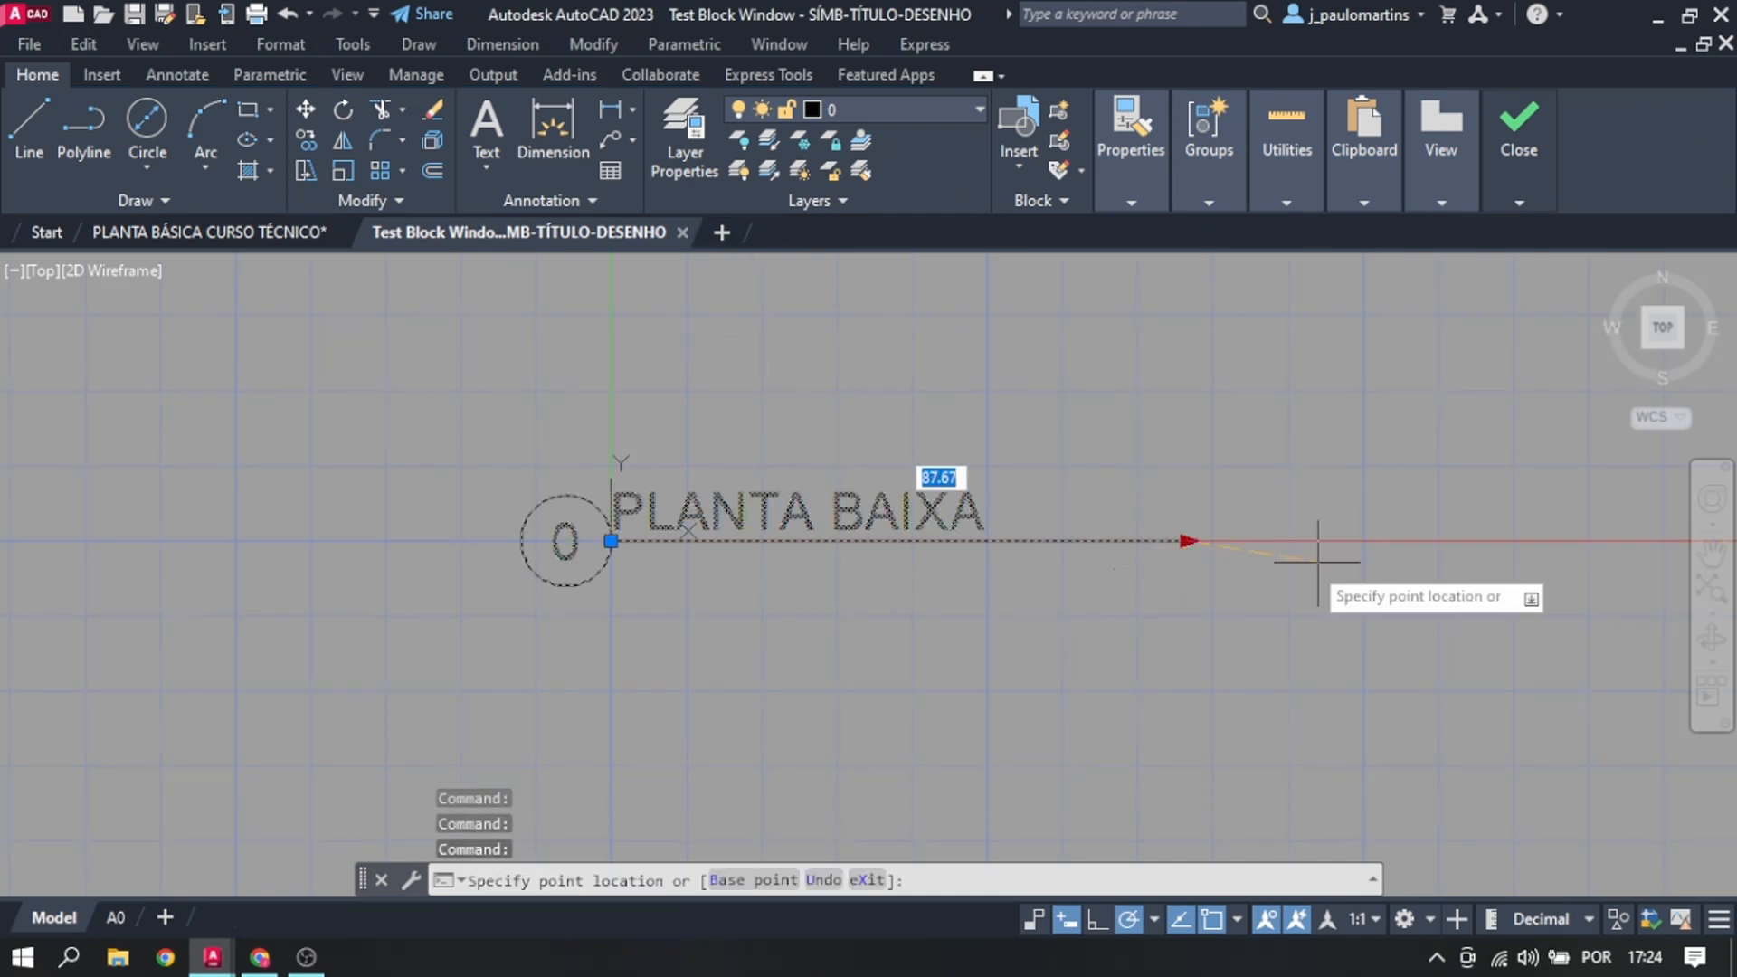
{"action": "left_click", "coordinate": [1485, 543]}
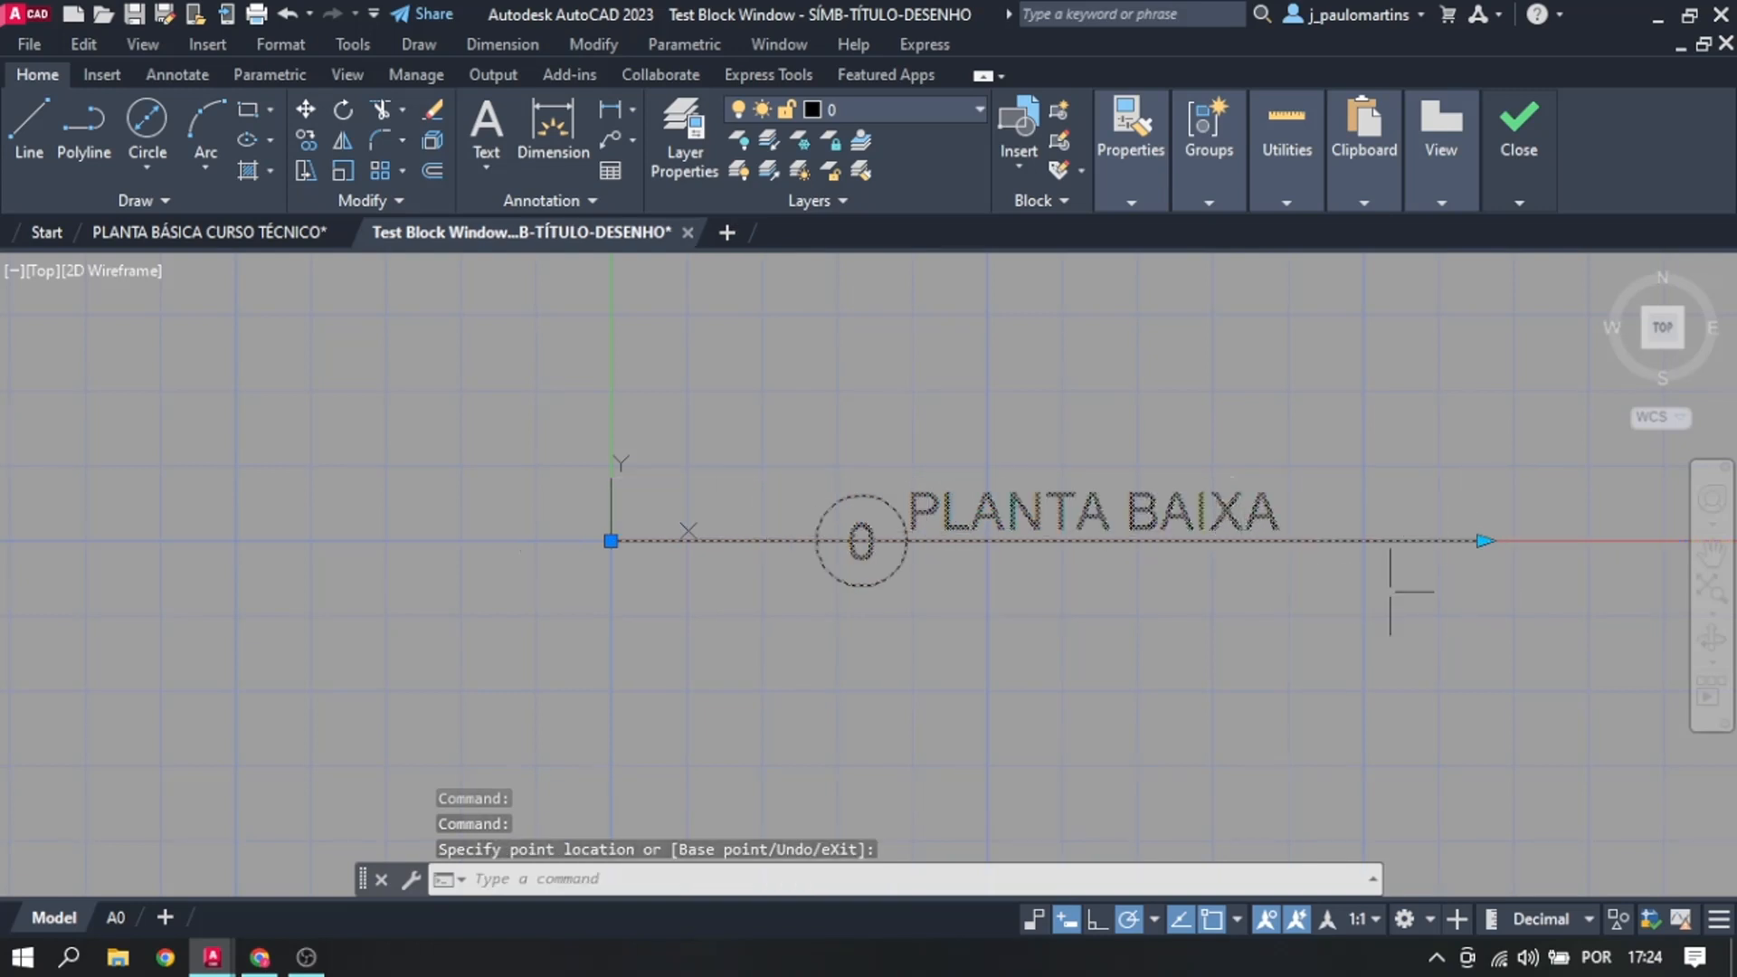
{"action": "key", "text": "ctrl+z"}
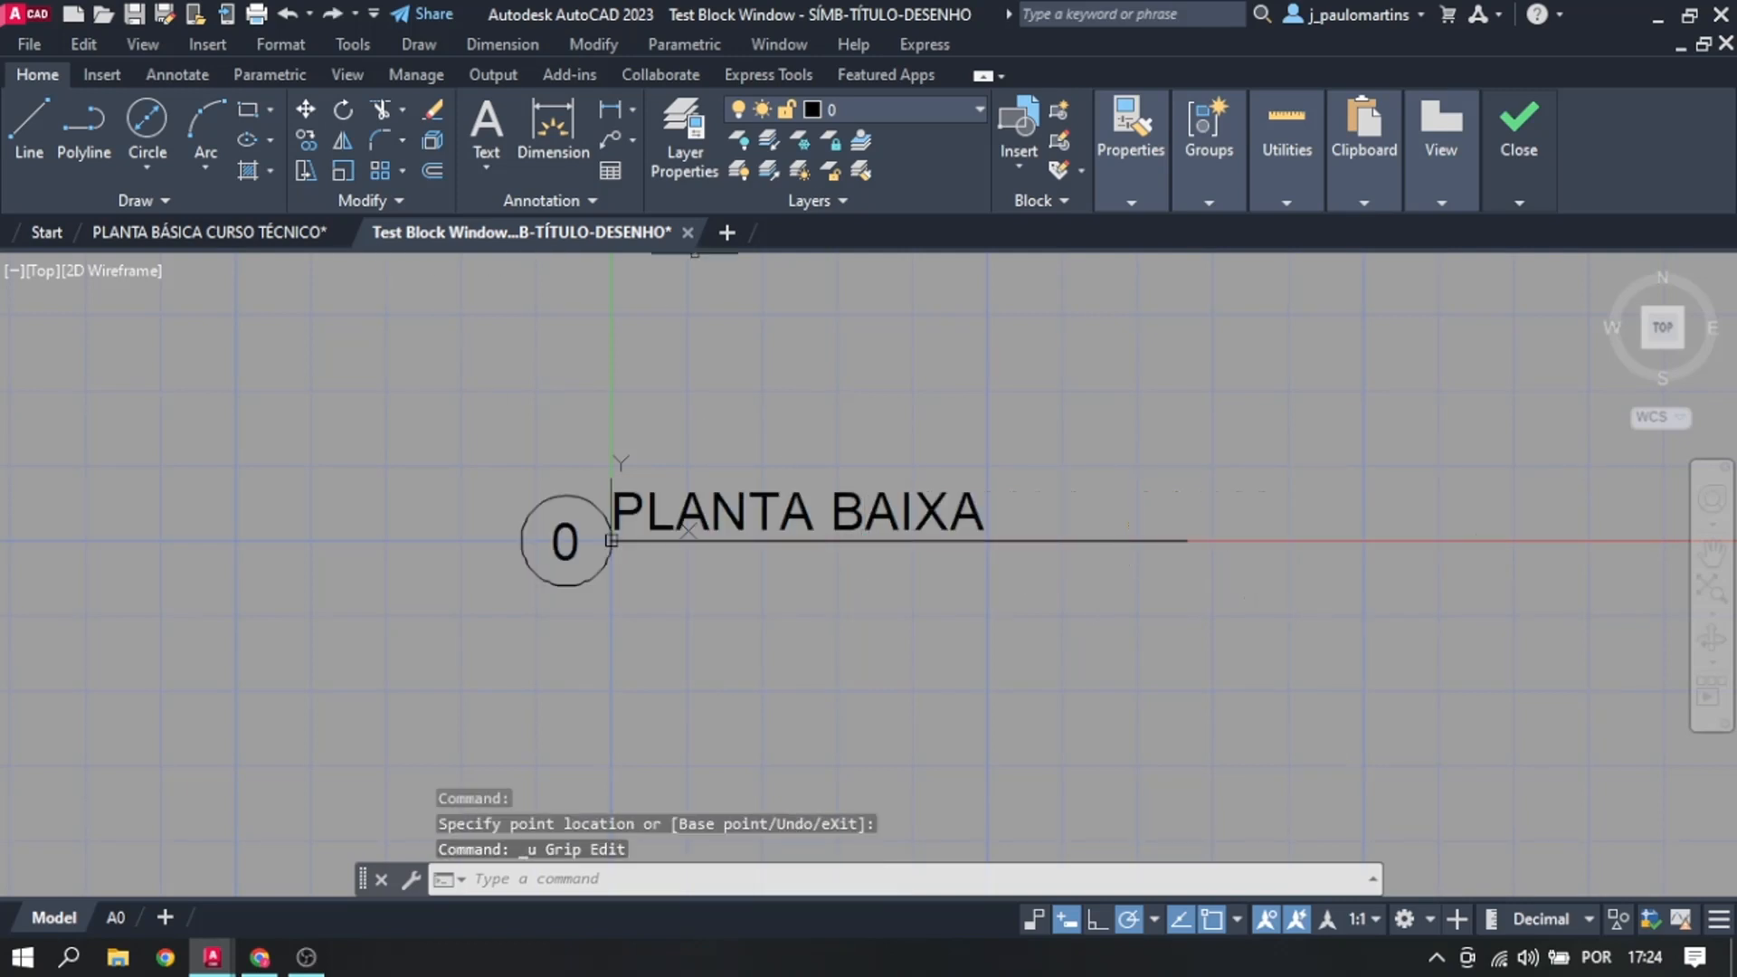
{"action": "left_click", "coordinate": [687, 233]}
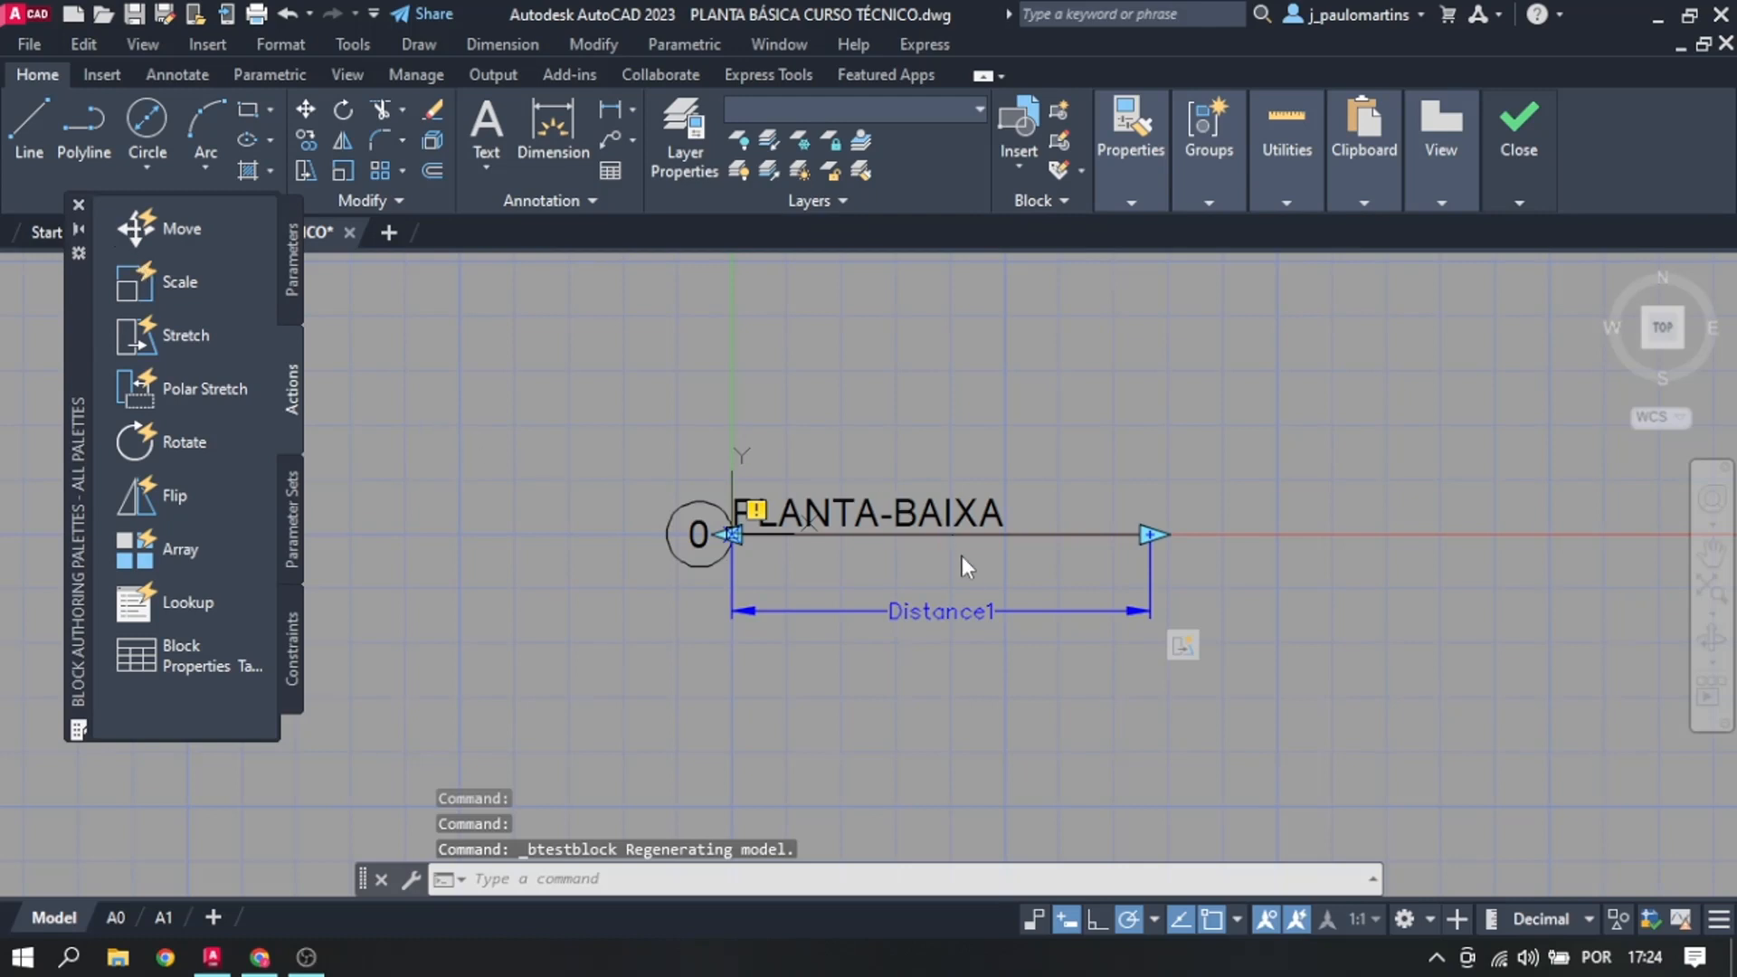
Step: Replace the linear parameter with a new one spanning the horizontal line from the circle to its far end, labelled below the line
{"action": "left_click", "coordinate": [968, 611]}
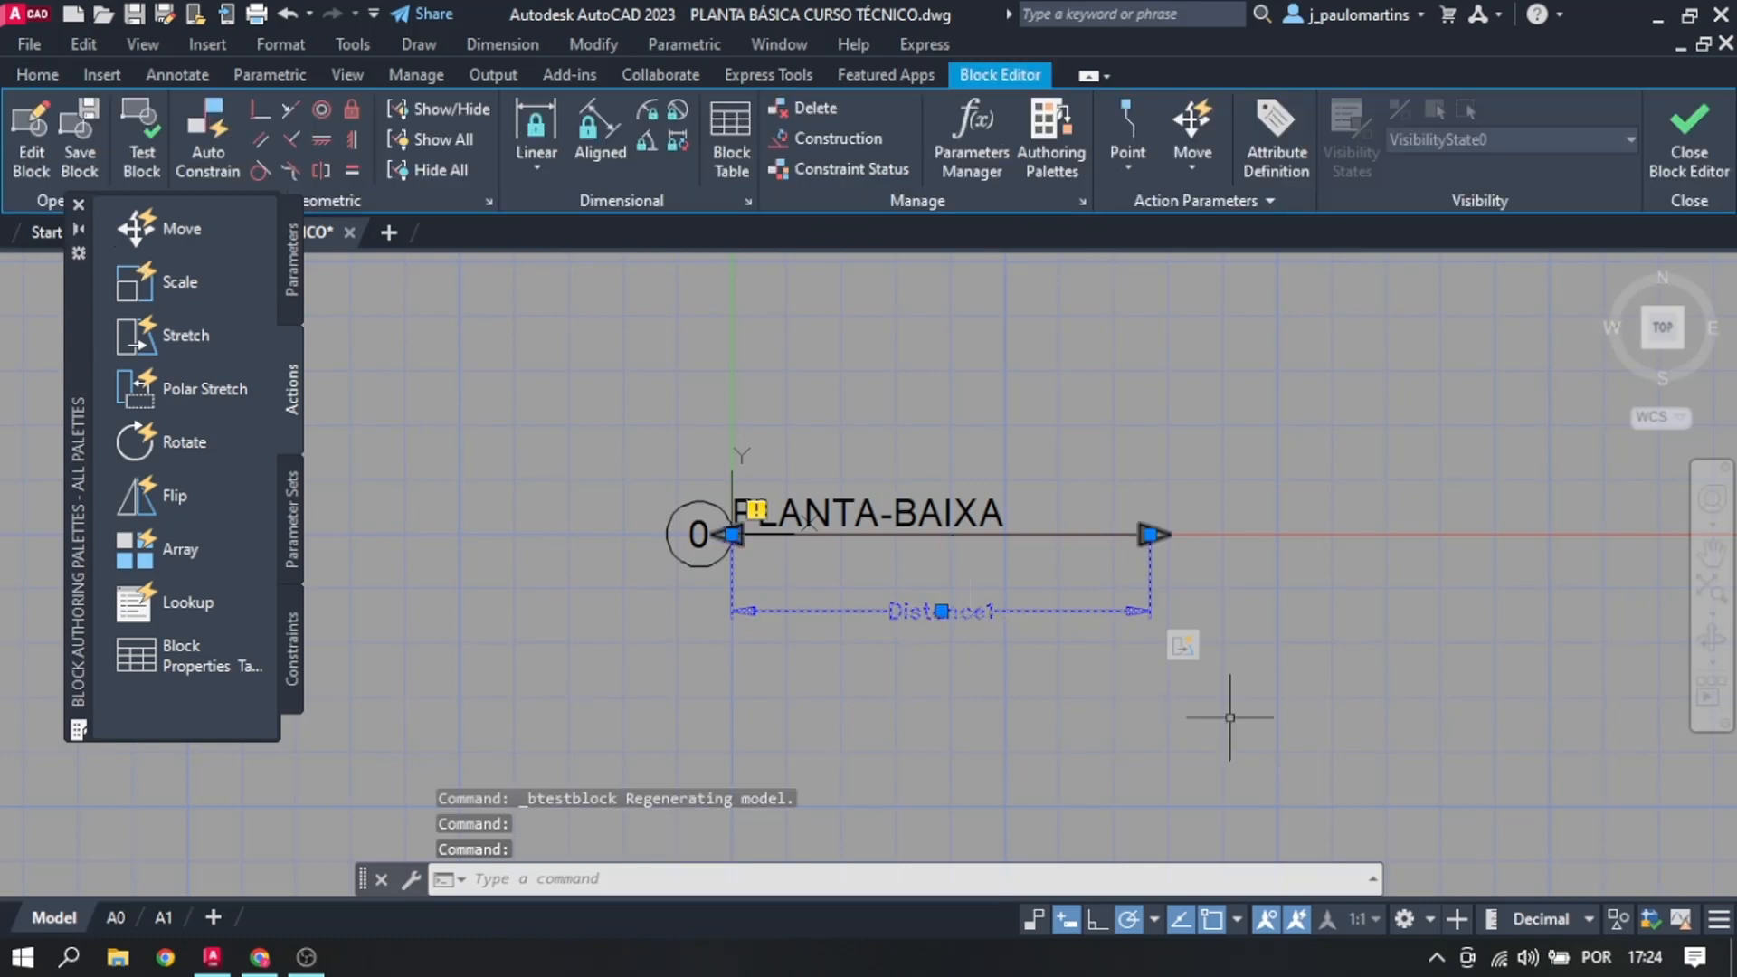
{"action": "key", "text": "Delete"}
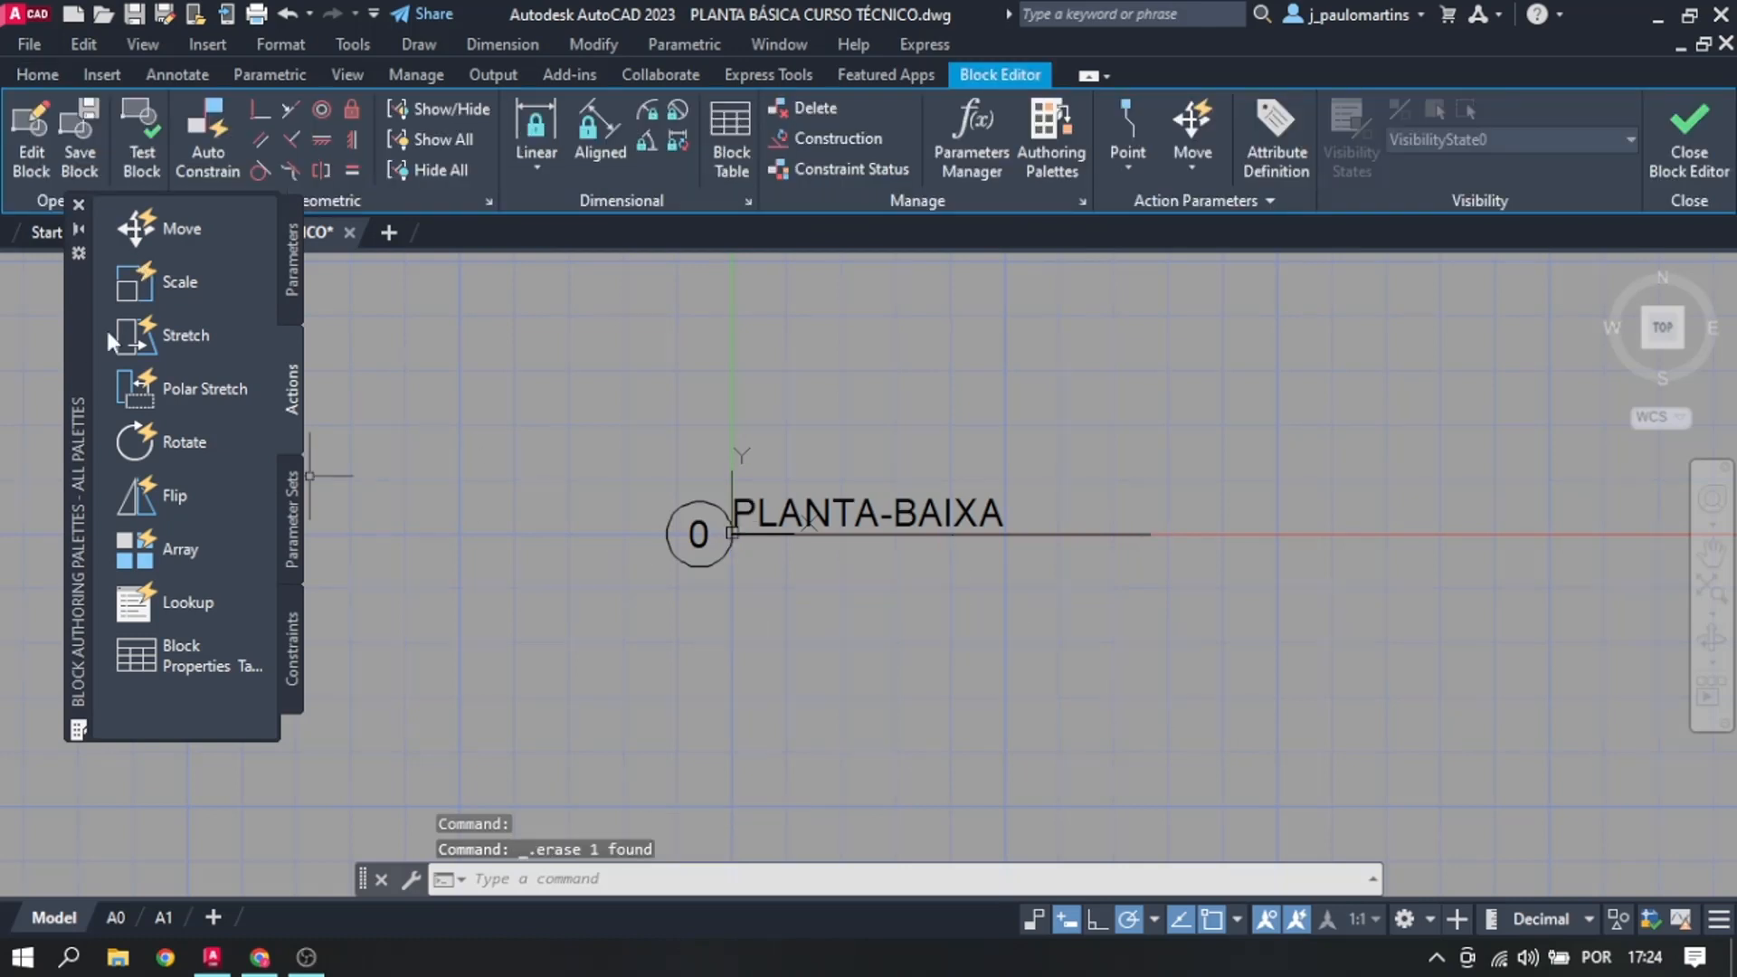
{"action": "left_click", "coordinate": [290, 253]}
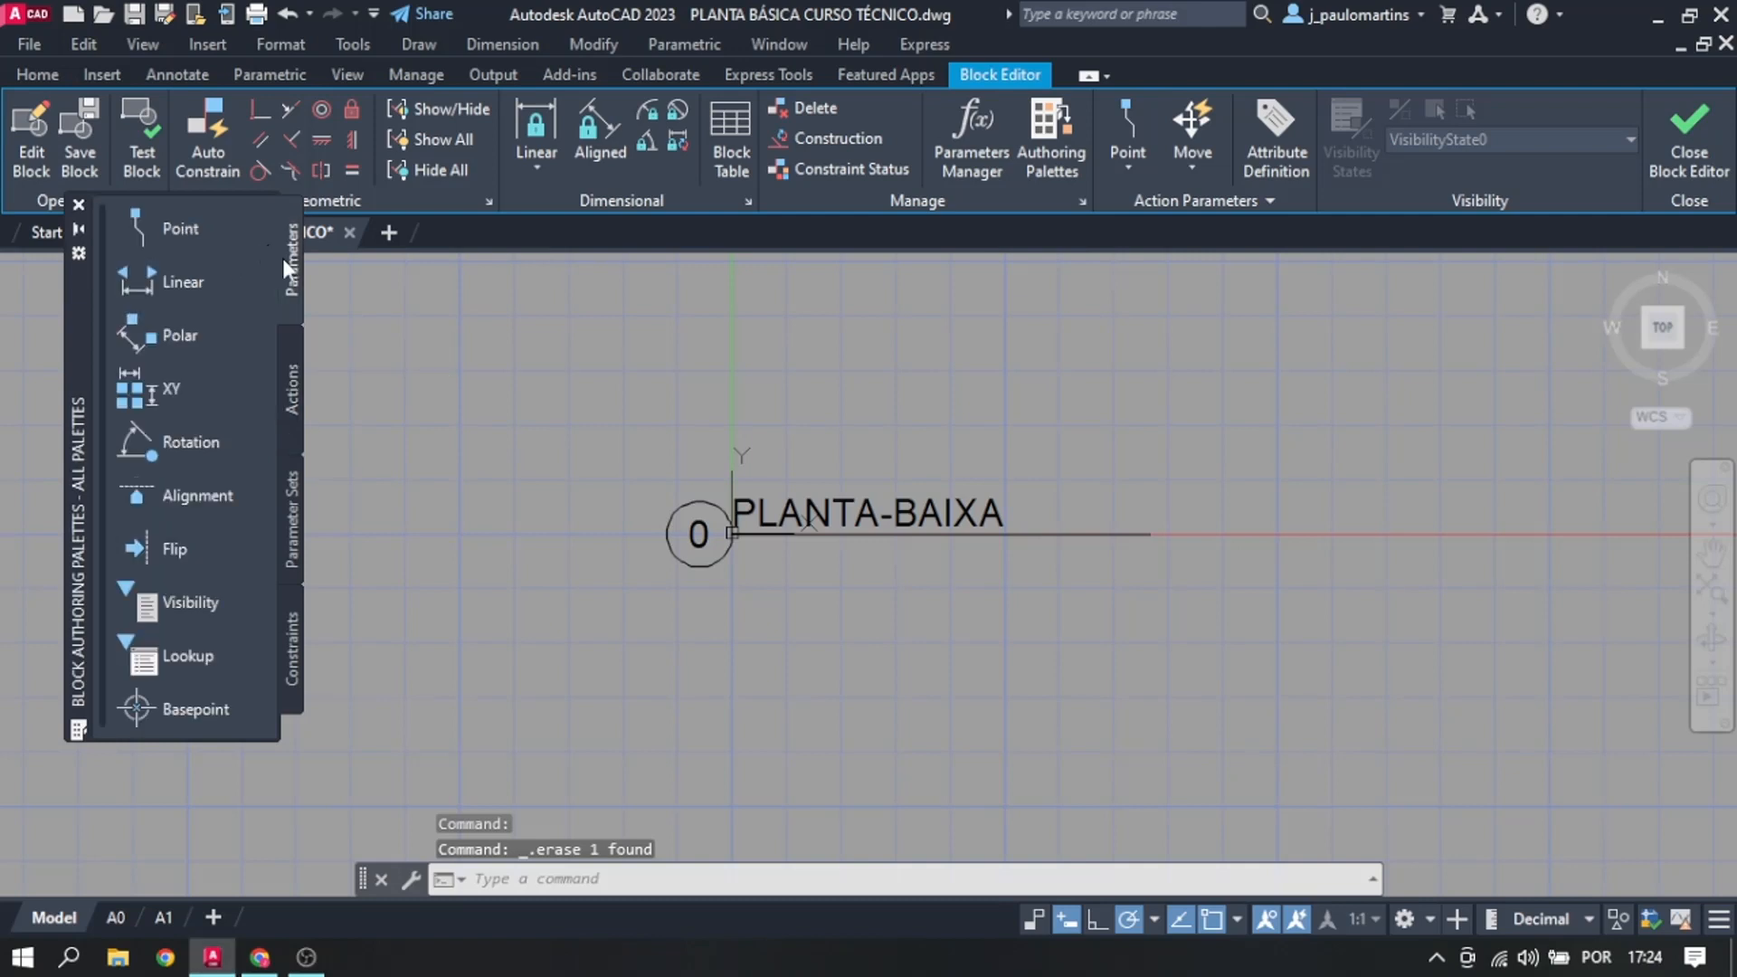
{"action": "left_click", "coordinate": [161, 273]}
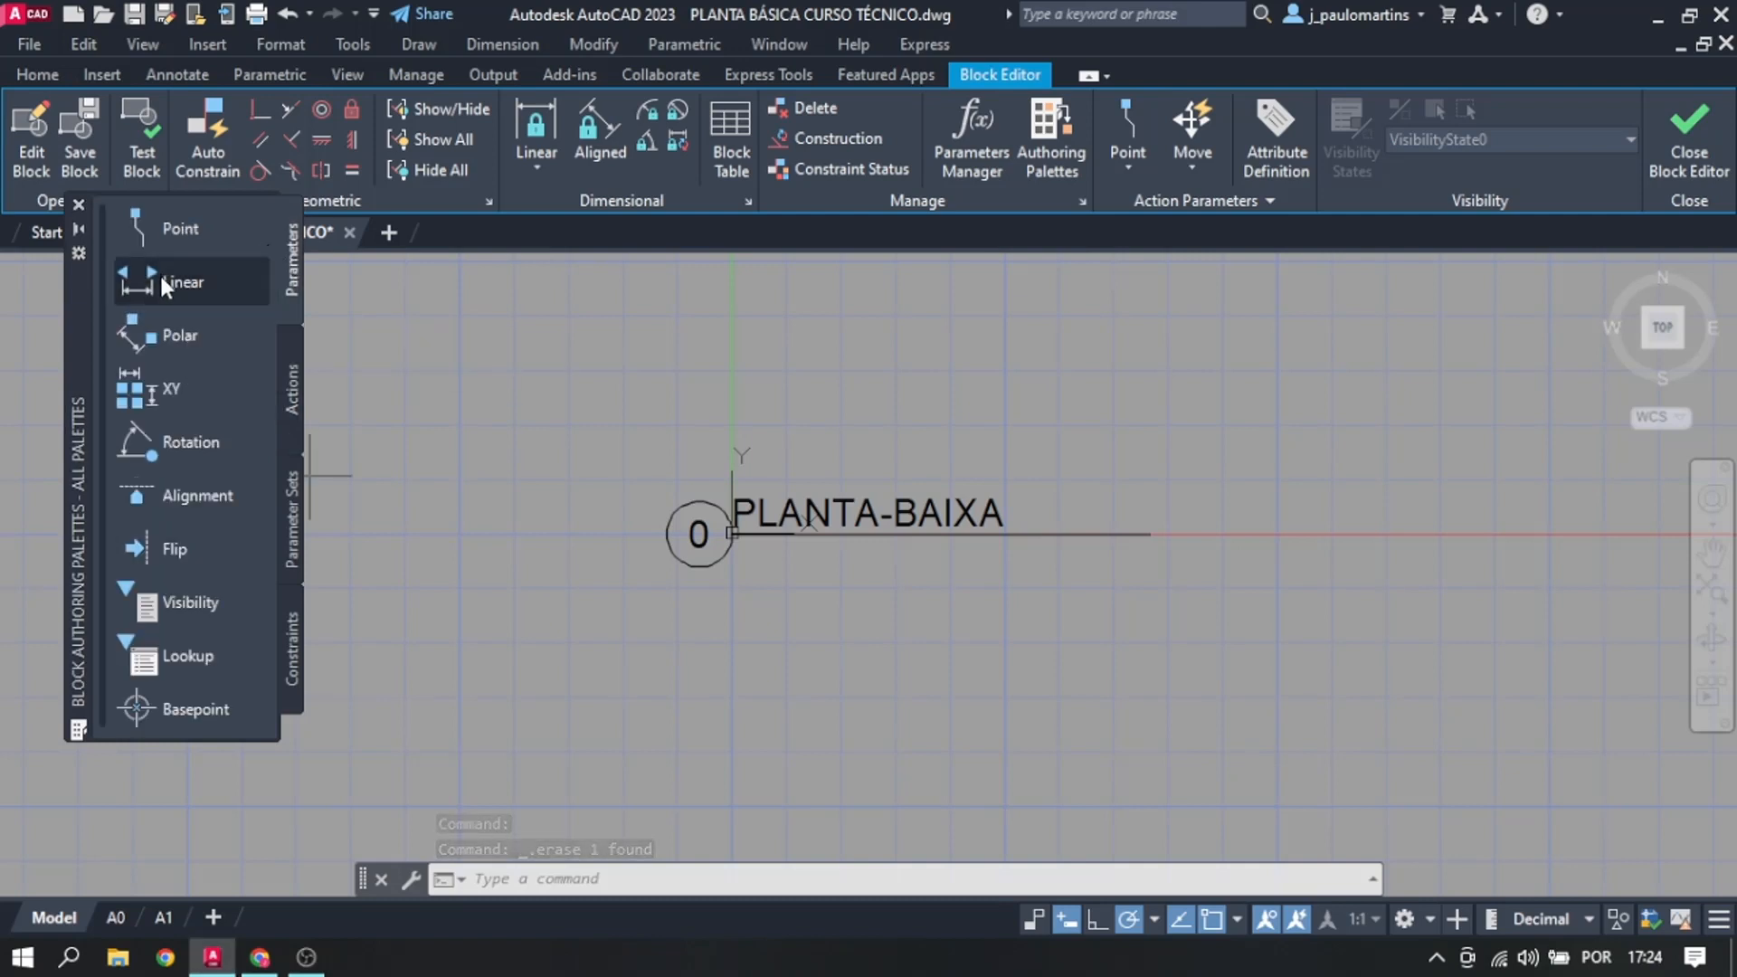
{"action": "left_click", "coordinate": [731, 534]}
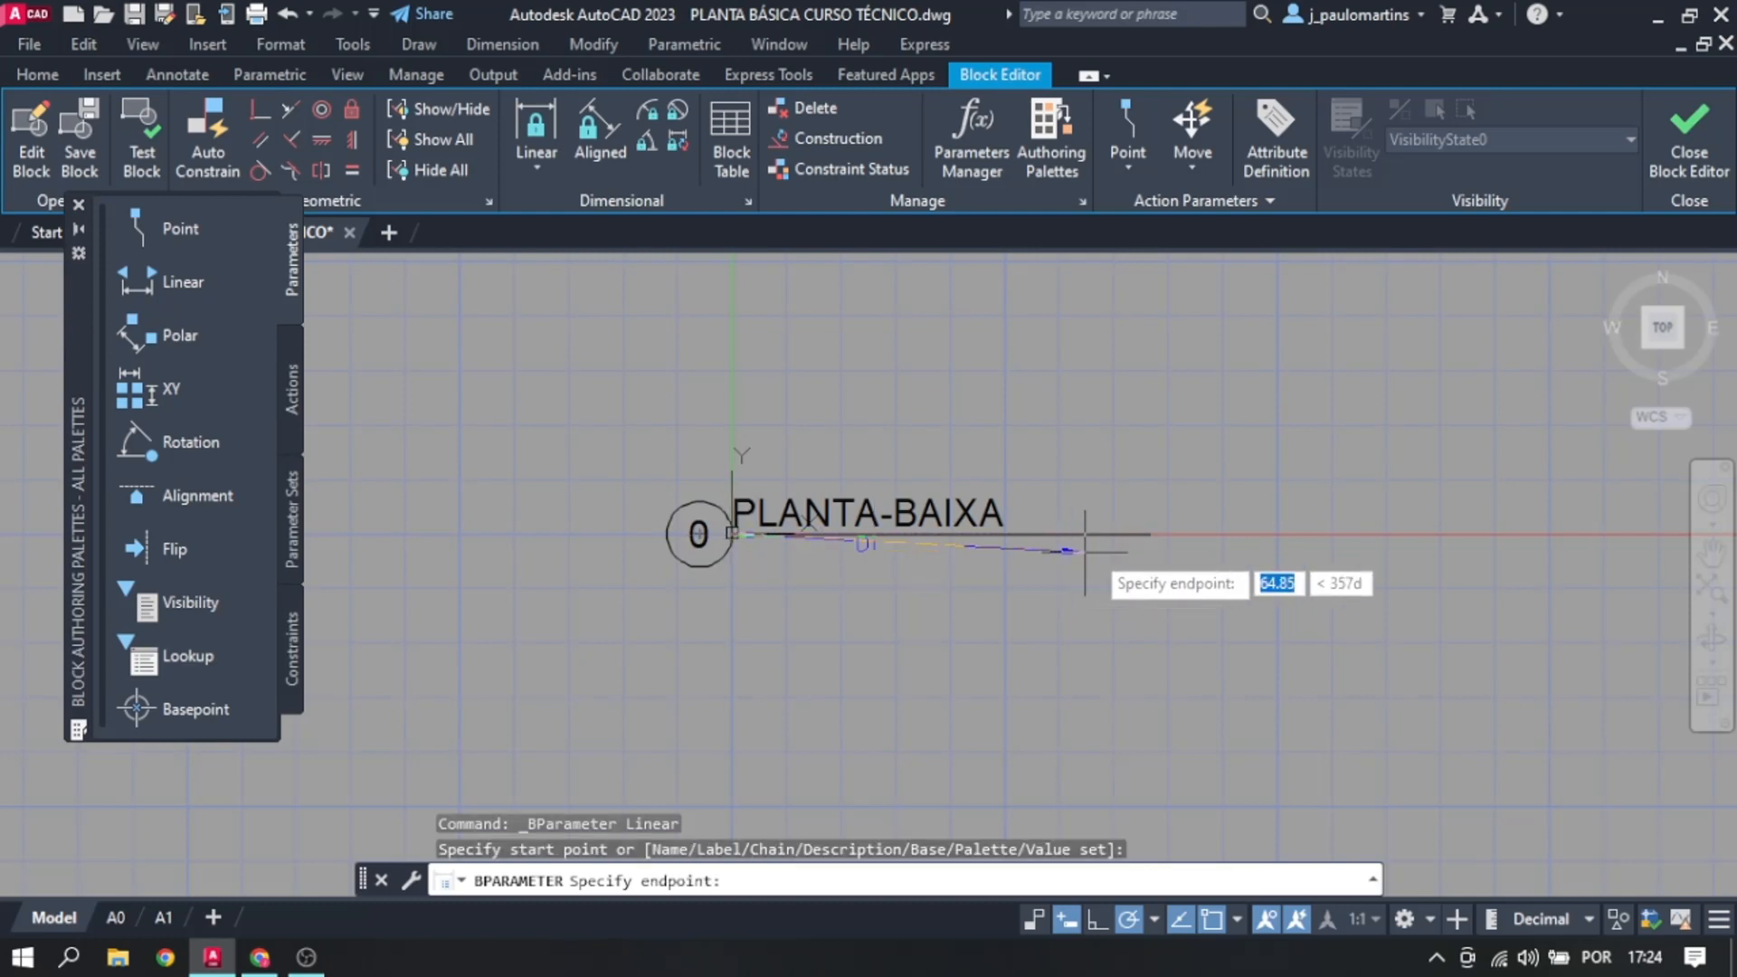
{"action": "left_click", "coordinate": [1149, 534]}
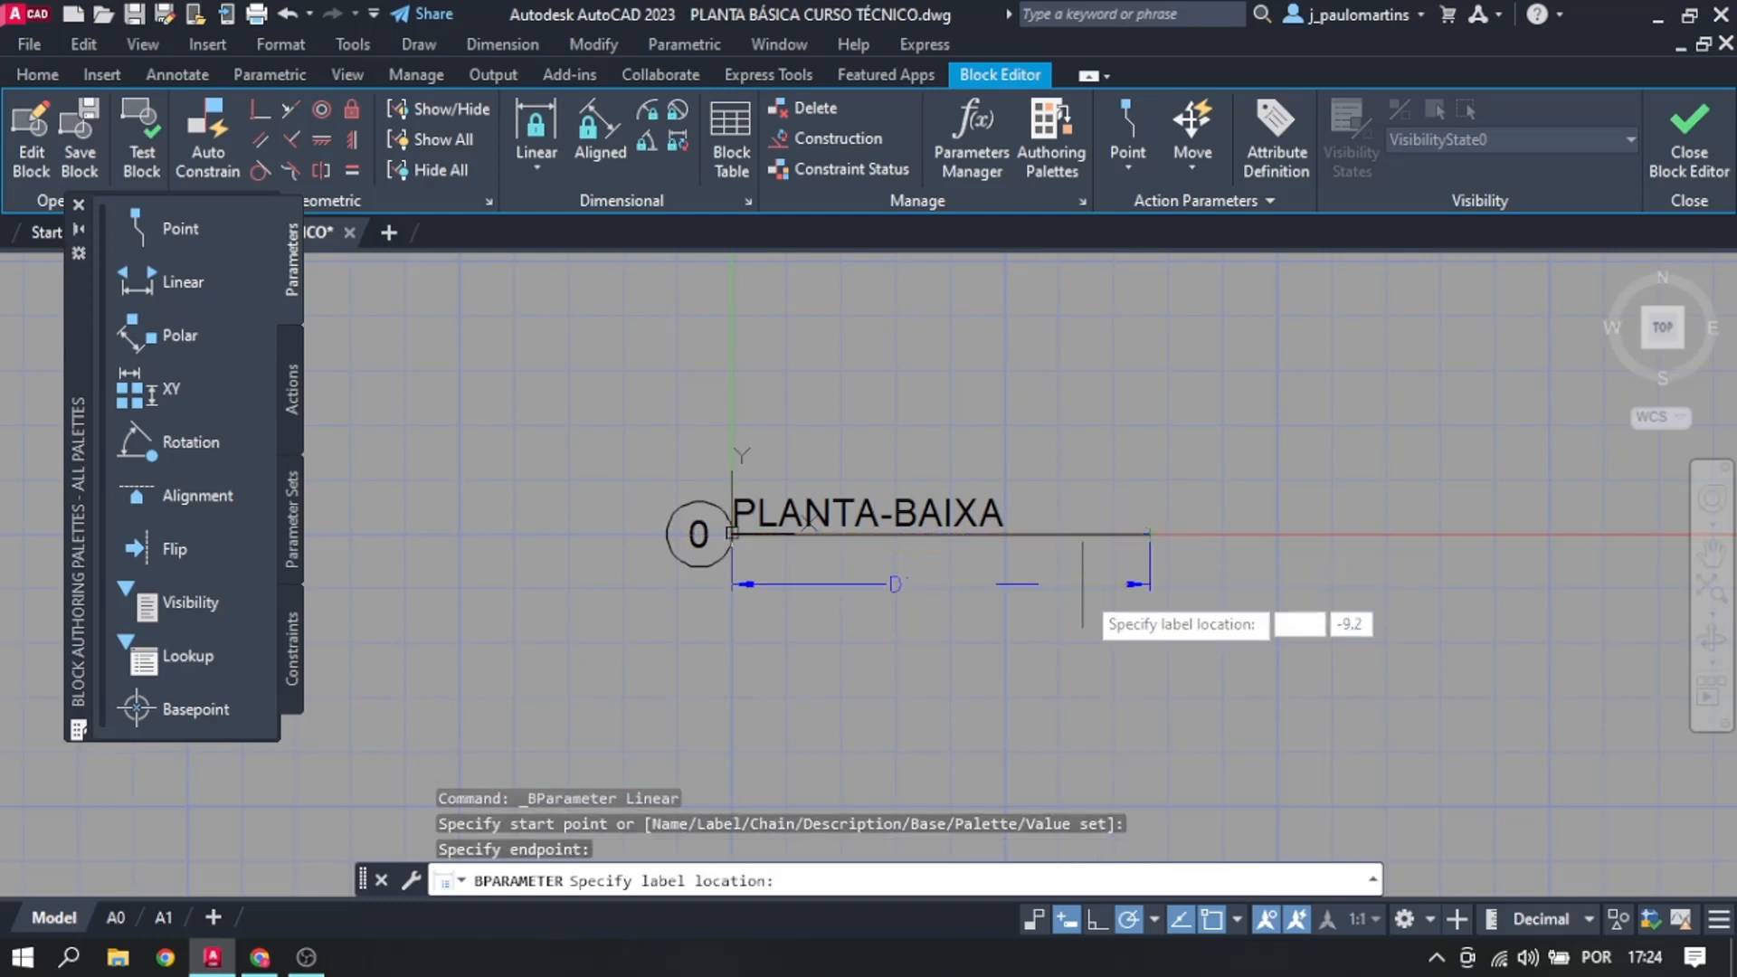
{"action": "left_click", "coordinate": [1126, 622]}
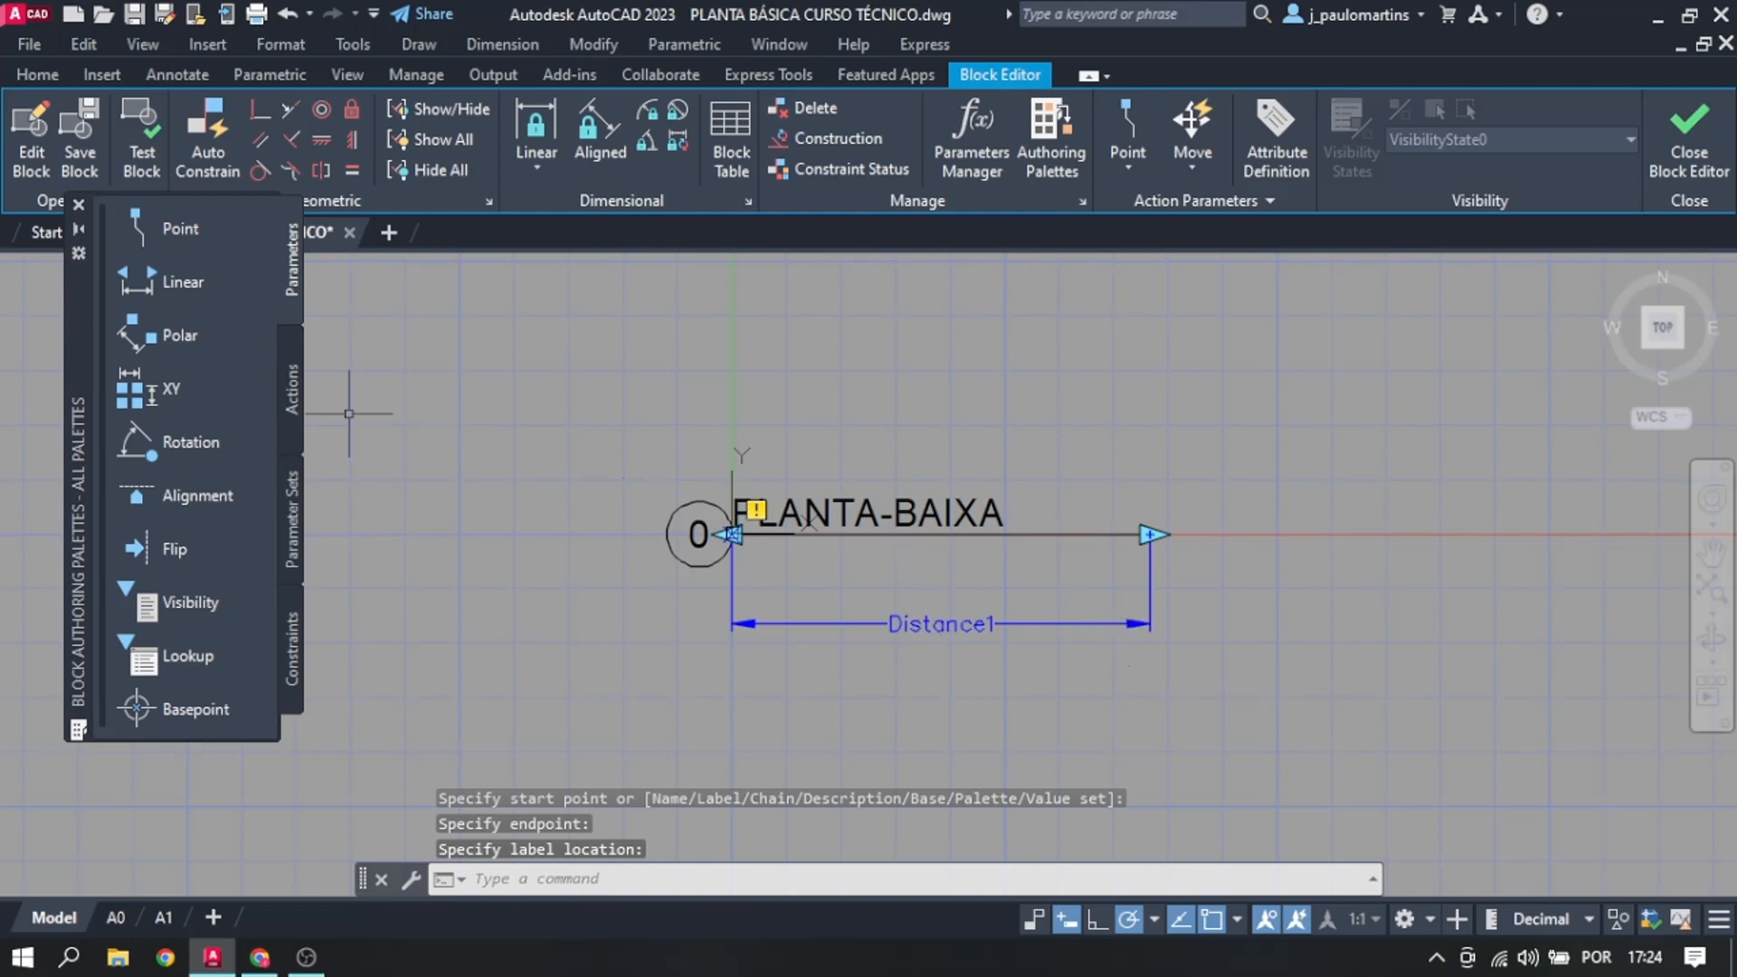
Step: Add a Stretch action to the linear parameter's far point, framing the line's end and selecting only the horizontal line
{"action": "left_click", "coordinate": [294, 389]}
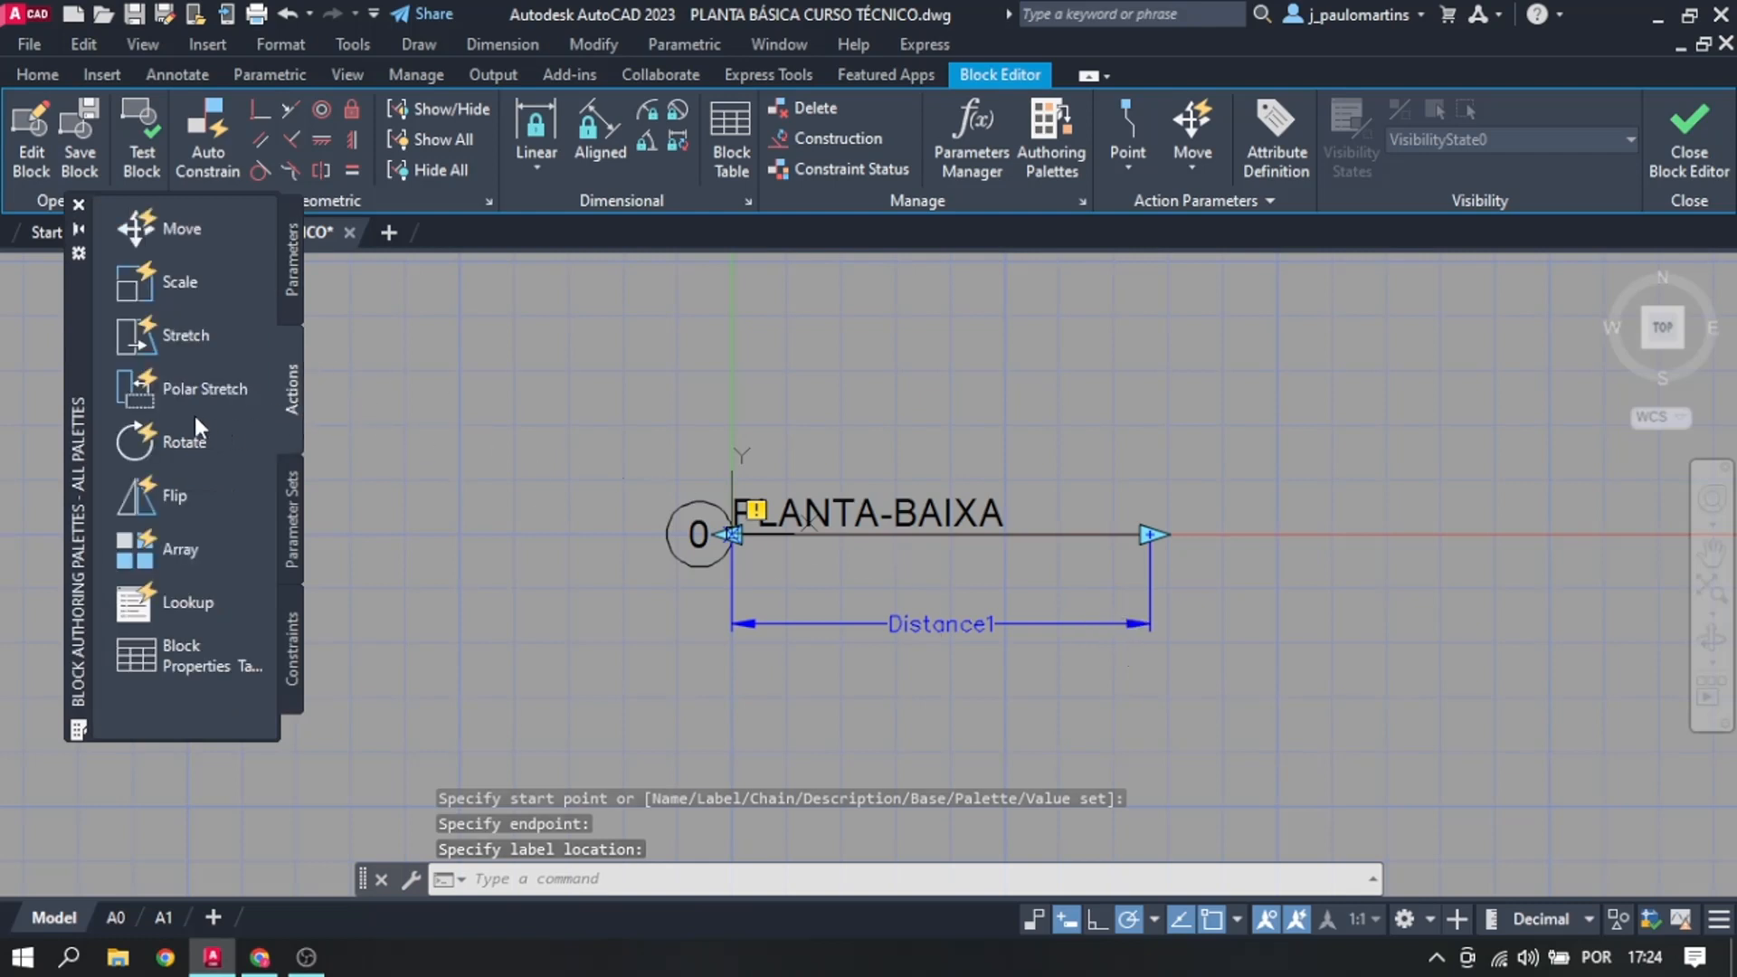
{"action": "left_click", "coordinate": [182, 331]}
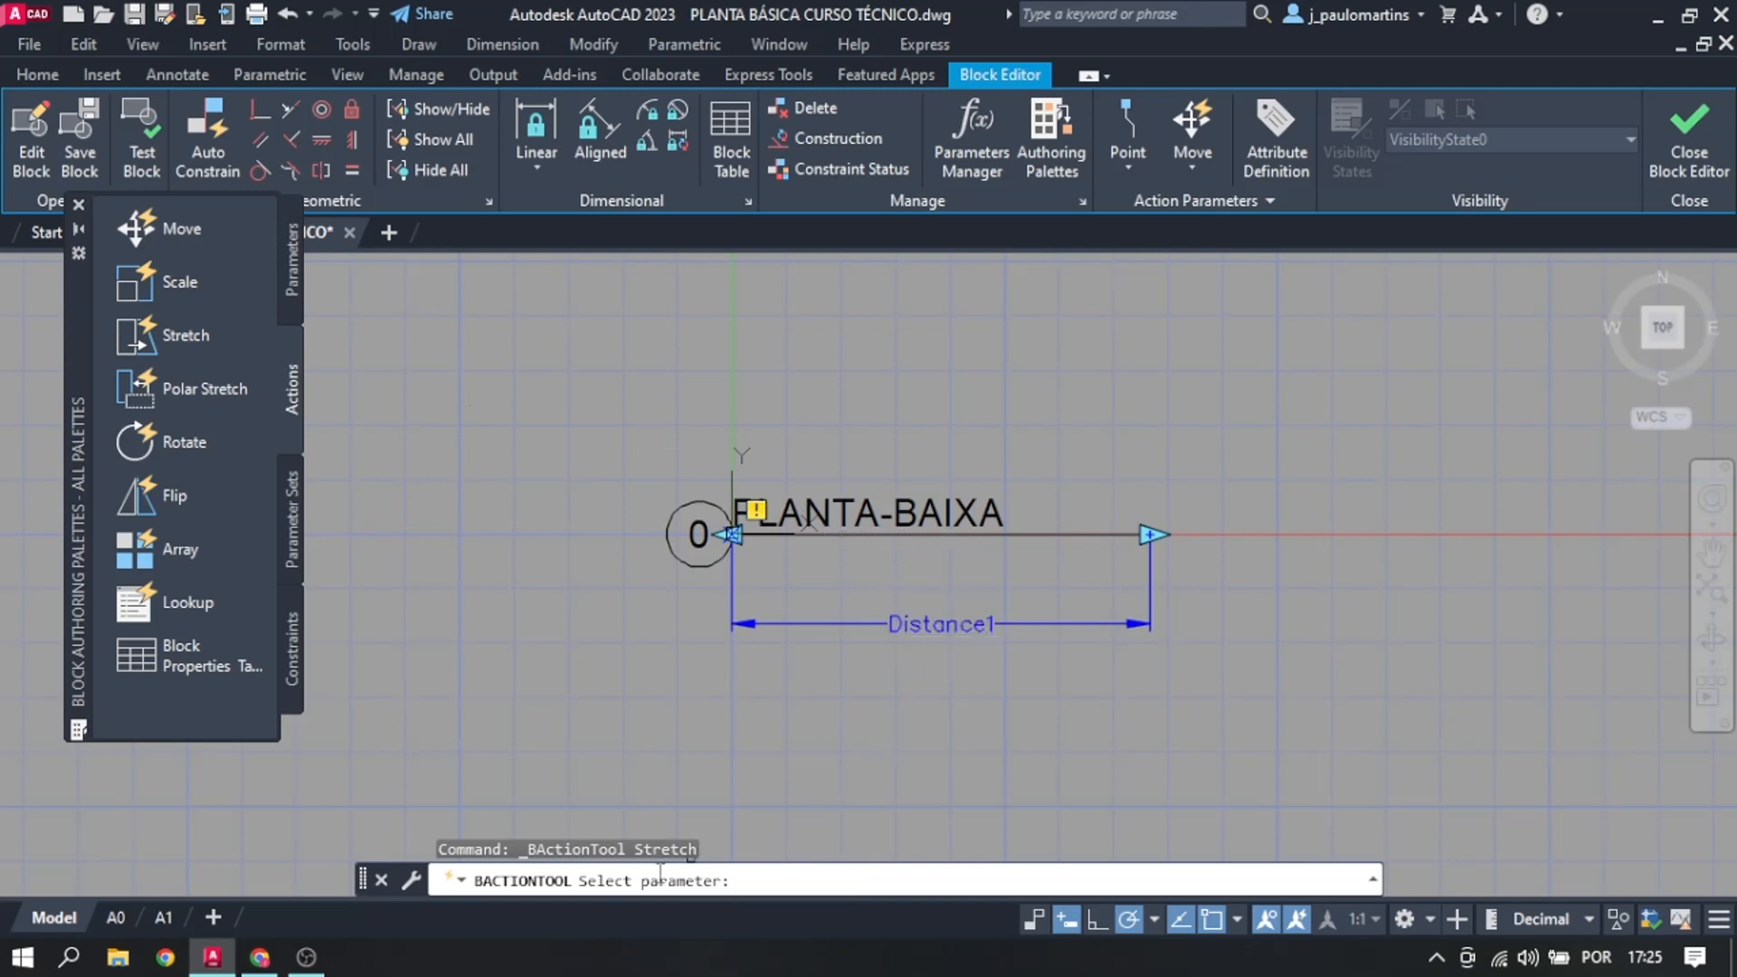
{"action": "left_click", "coordinate": [955, 624]}
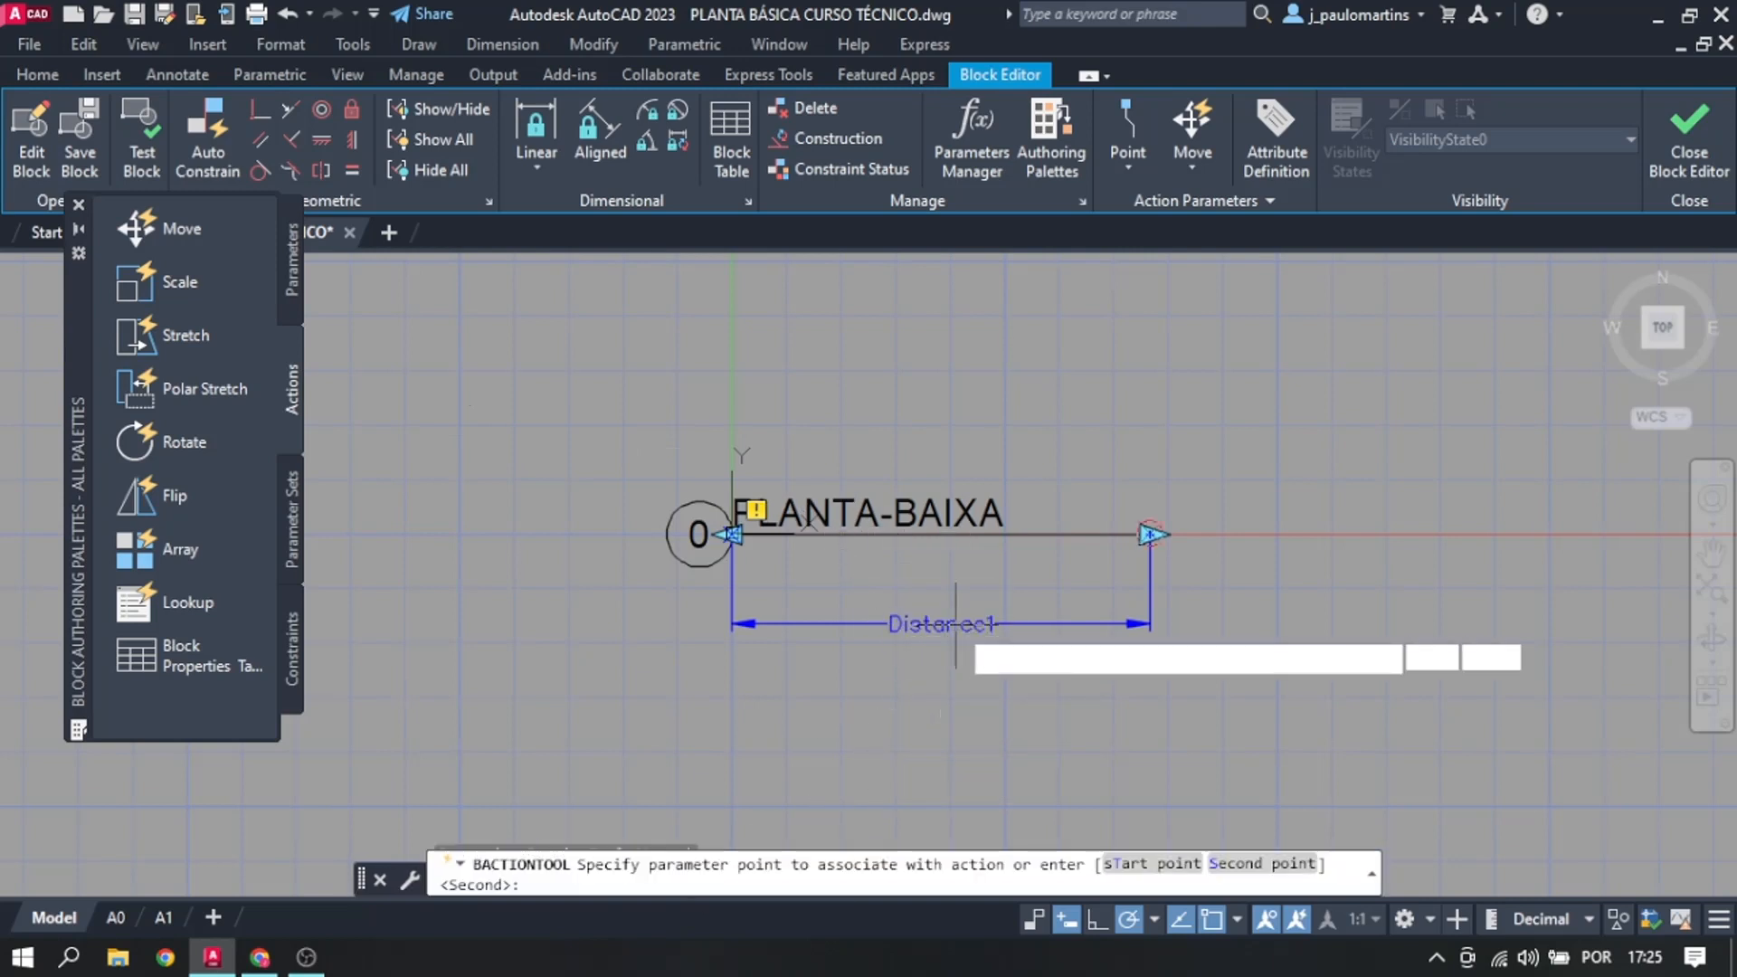
{"action": "left_click", "coordinate": [1150, 535]}
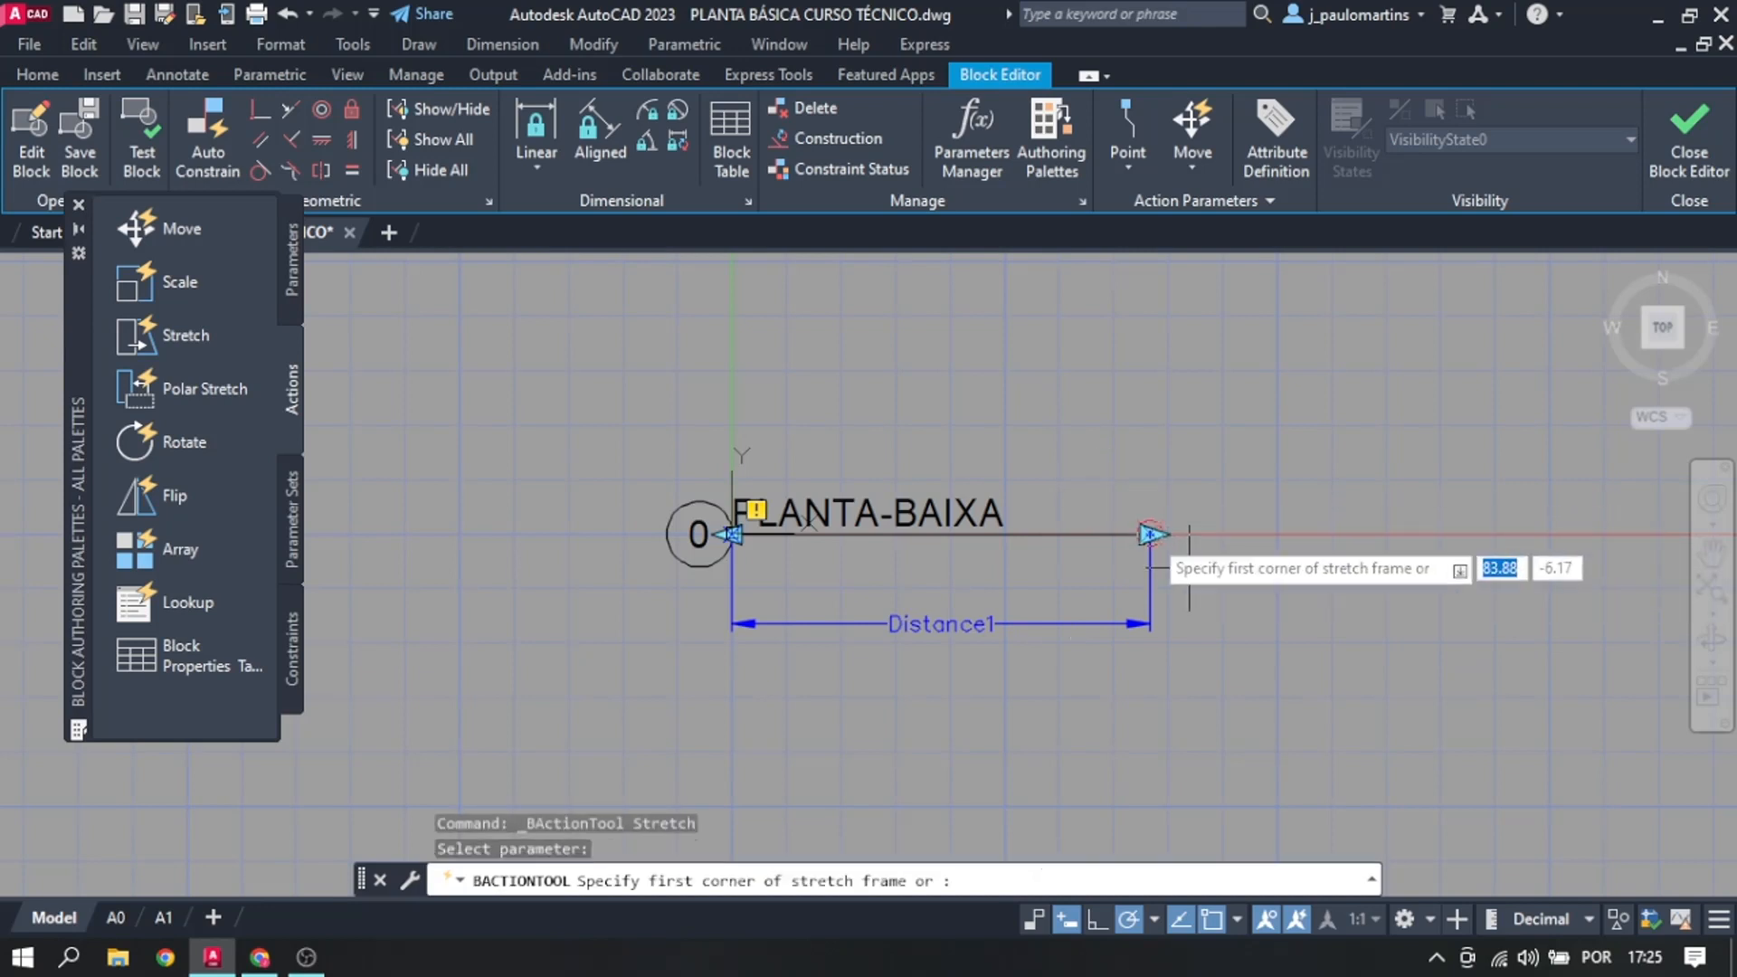
{"action": "left_click", "coordinate": [1176, 559]}
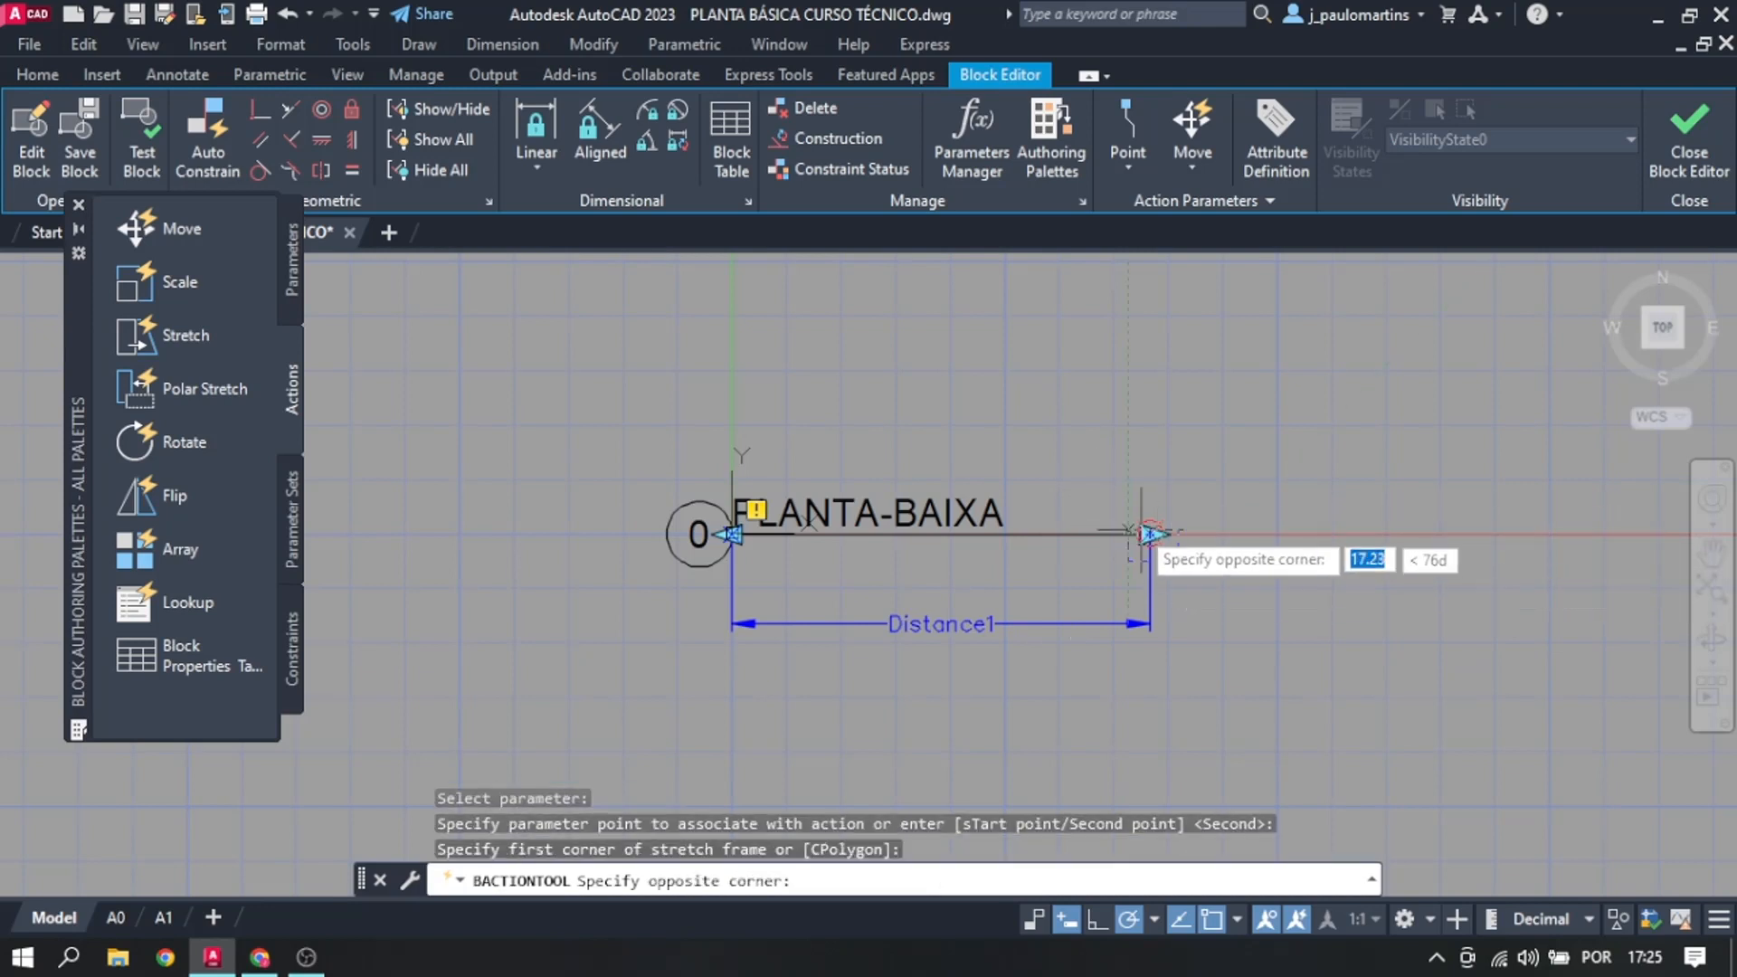
{"action": "left_click", "coordinate": [1128, 509]}
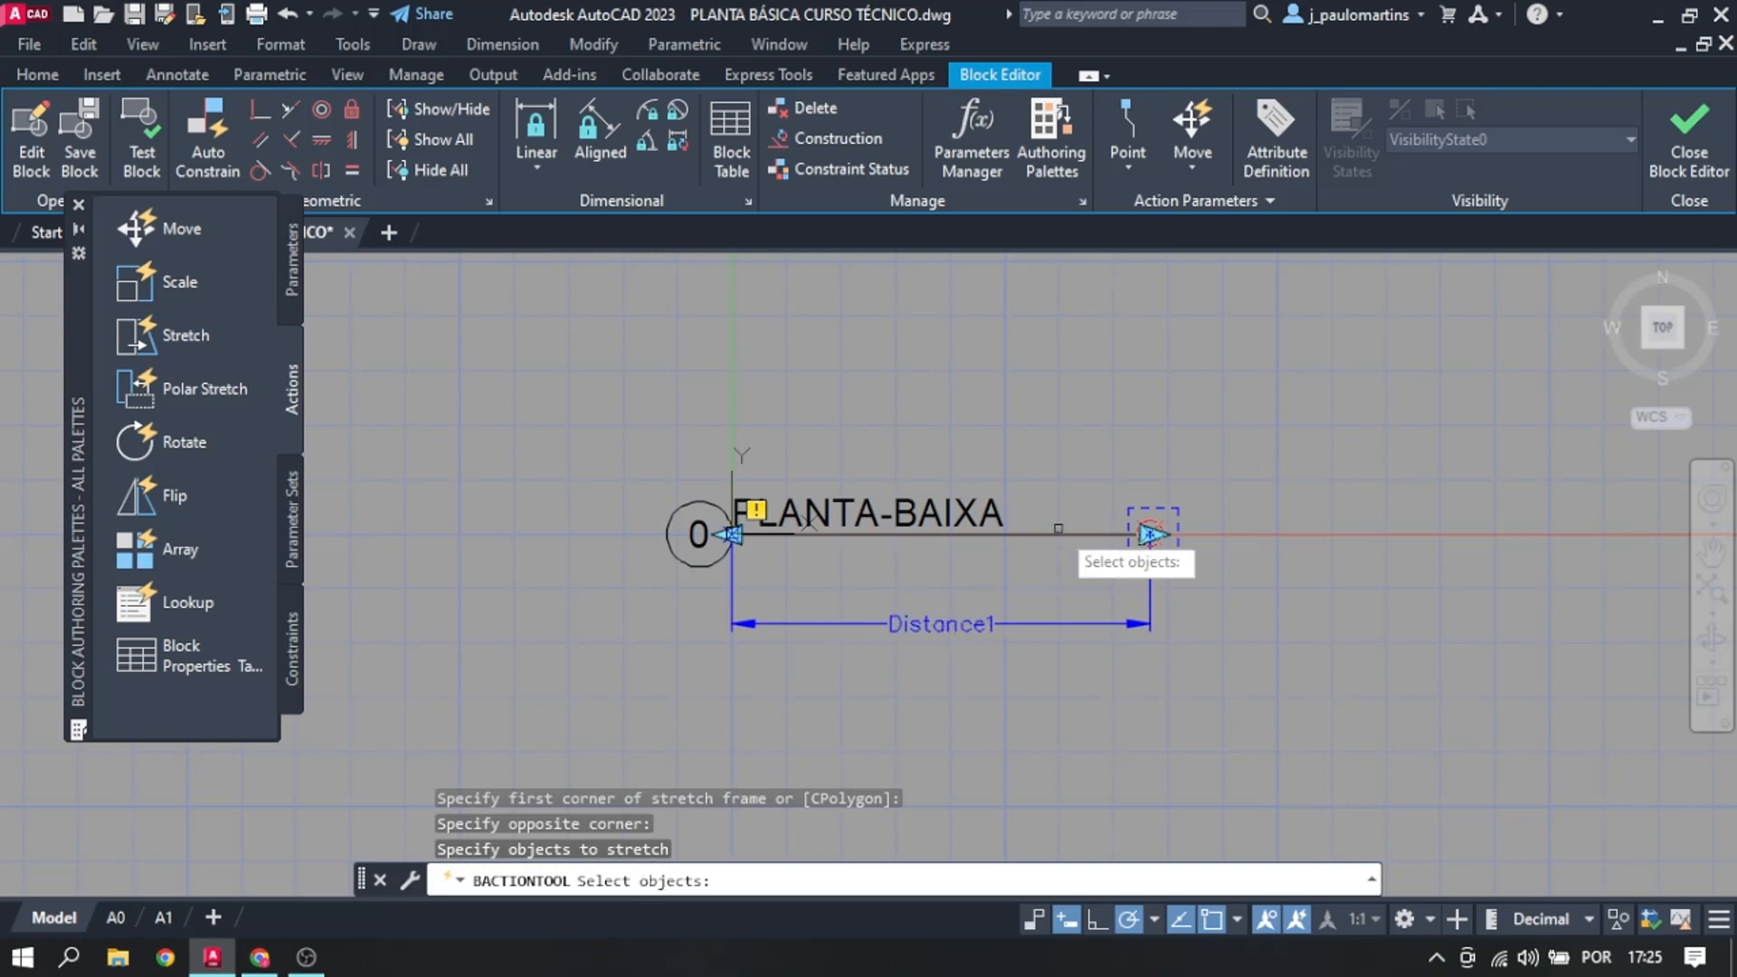
{"action": "left_click", "coordinate": [1100, 532]}
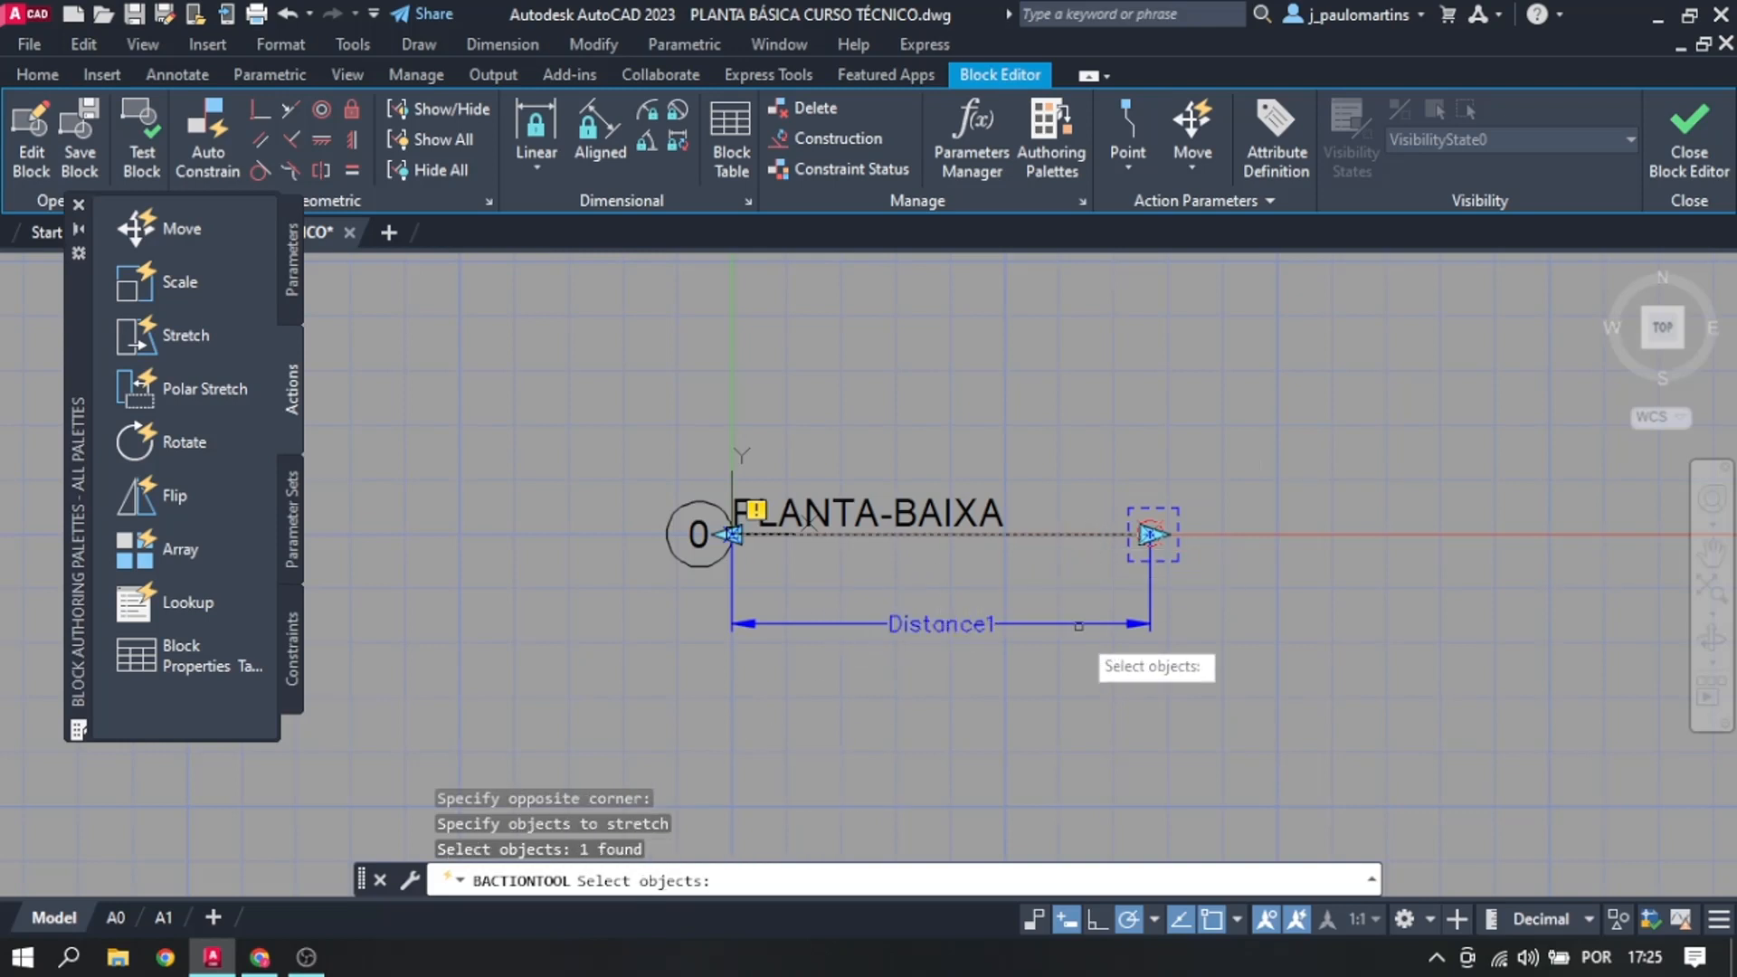
{"action": "key", "text": "Return"}
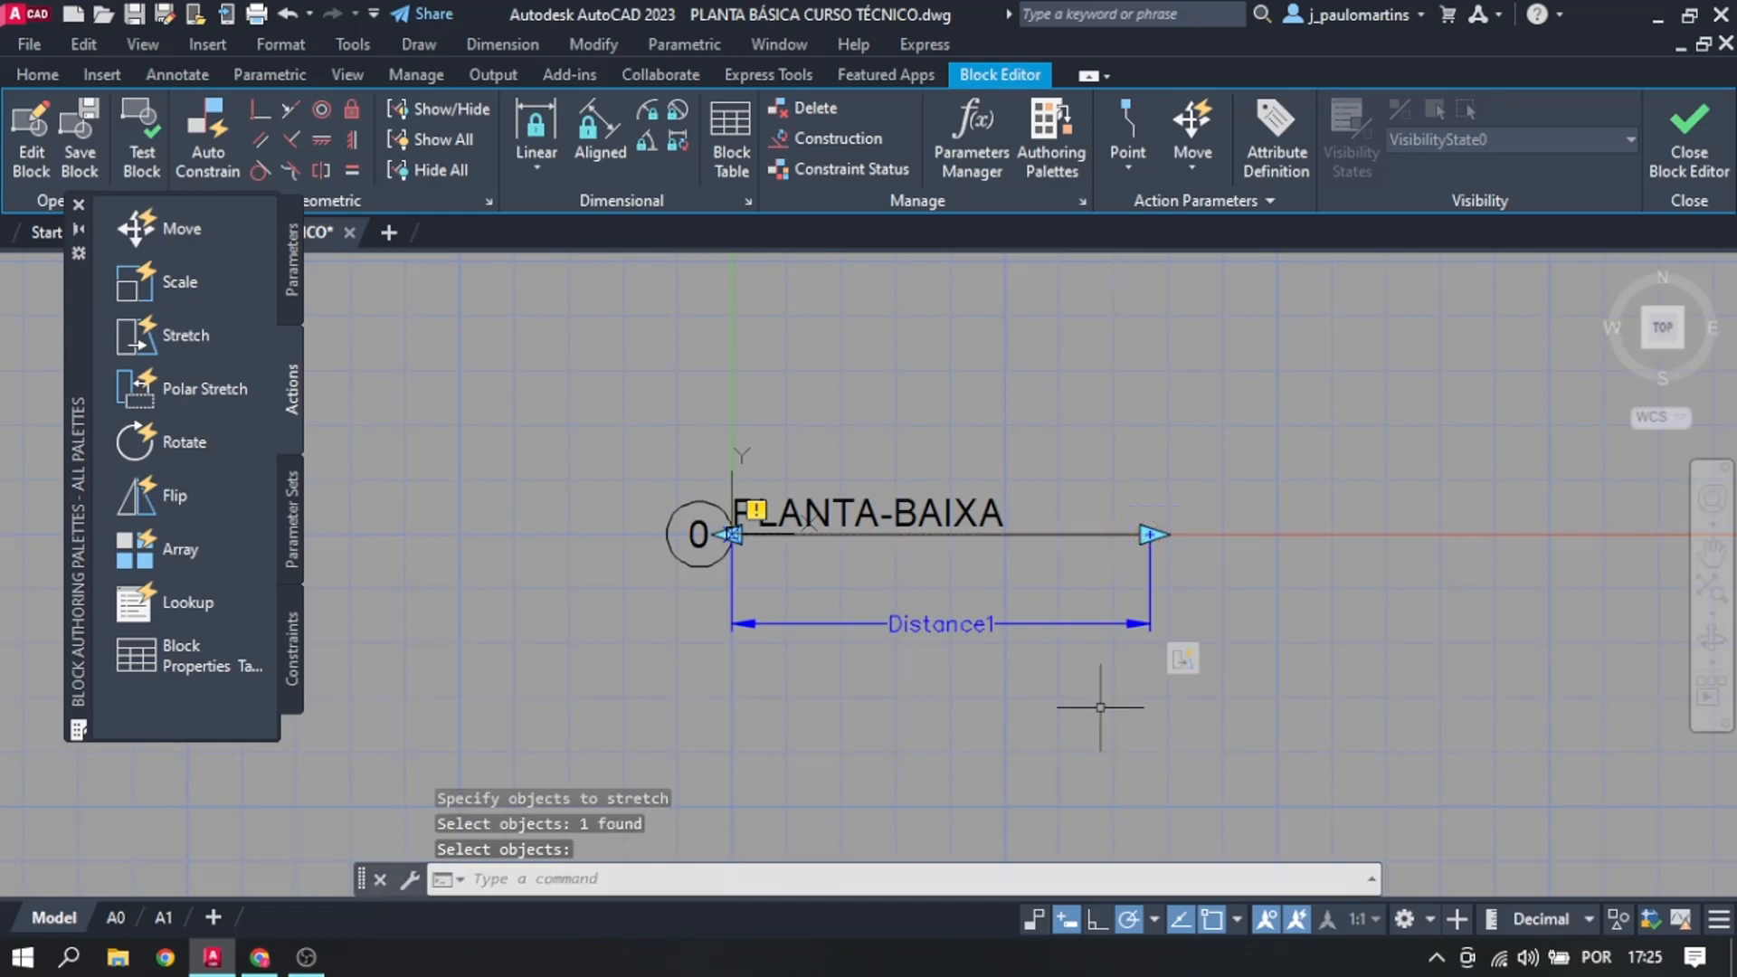
Step: Open the block in the test window and stretch its horizontal line outward from the far end
{"action": "left_click", "coordinate": [138, 132]}
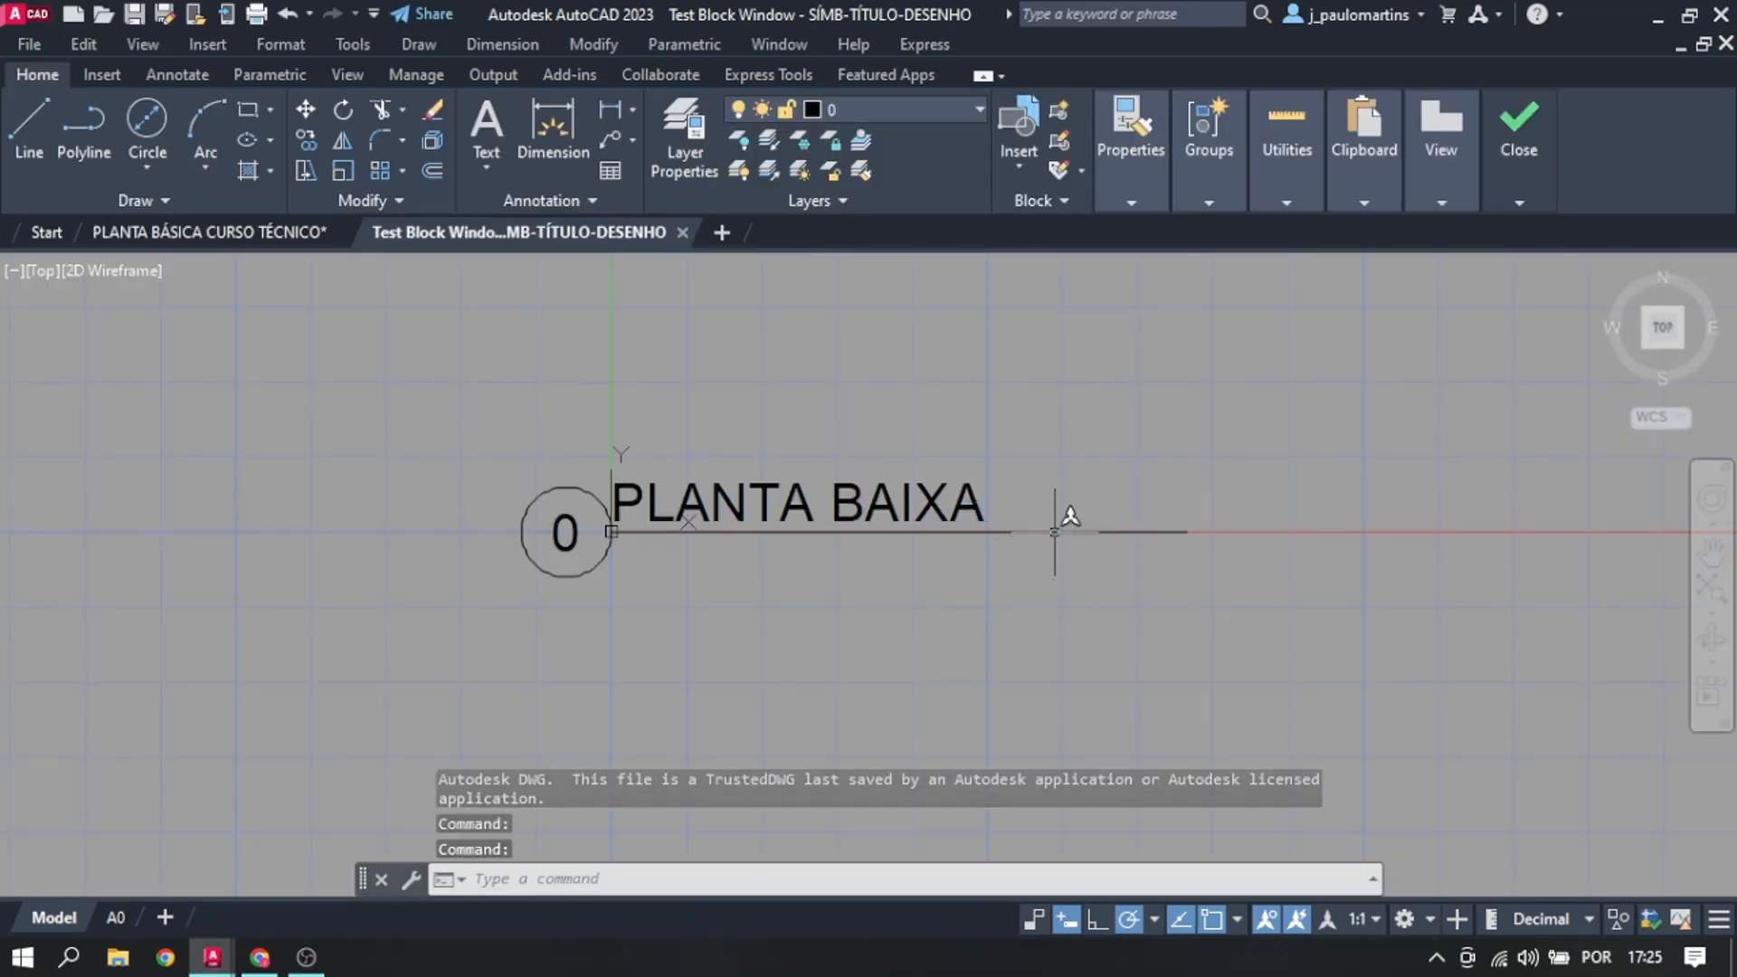
{"action": "left_click", "coordinate": [1054, 532]}
{"action": "left_click", "coordinate": [1189, 532]}
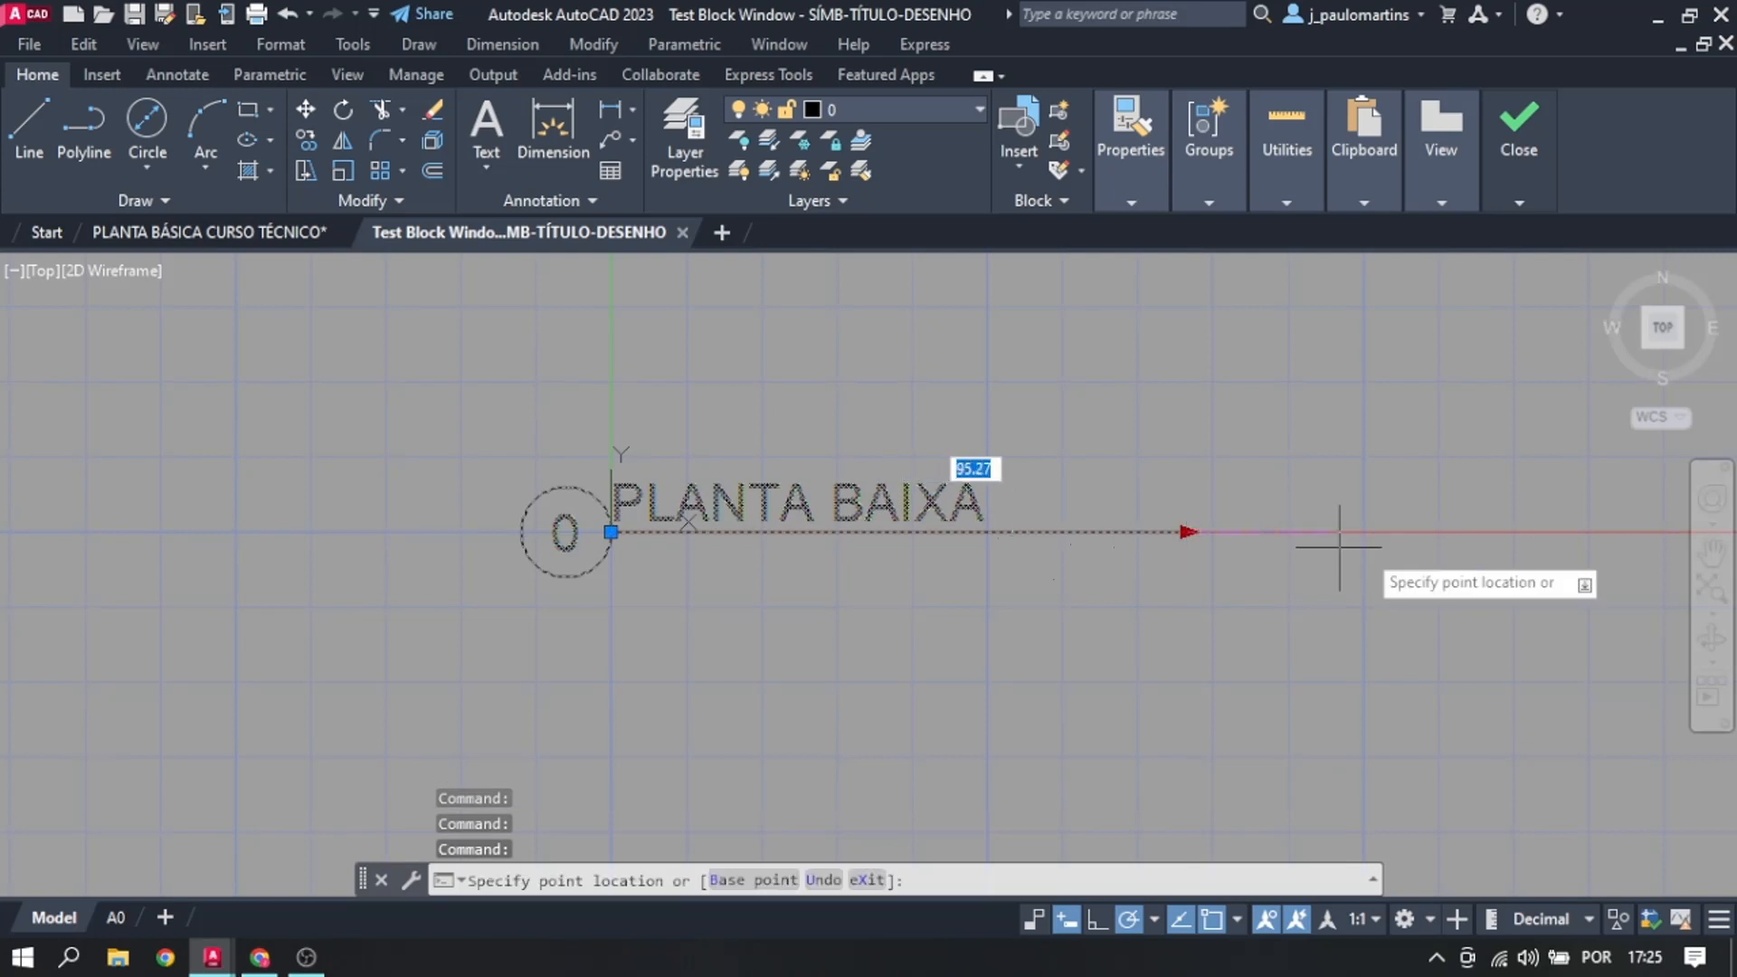
{"action": "left_click", "coordinate": [1481, 527]}
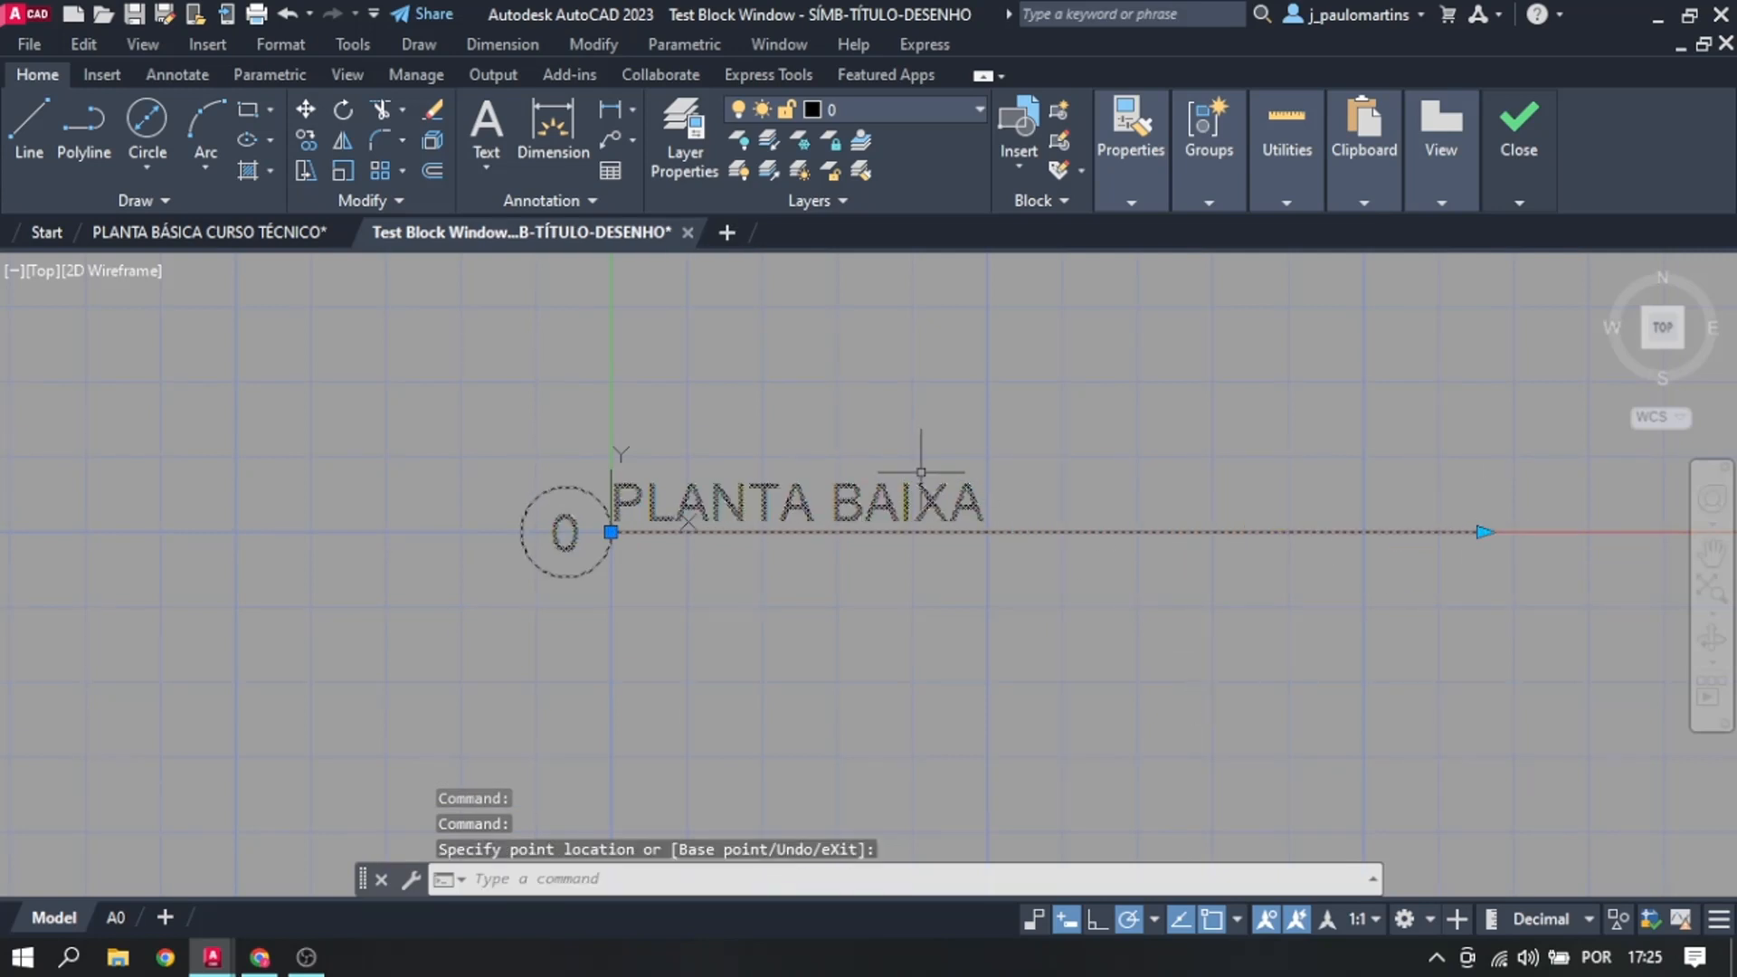
{"action": "key", "text": "Escape"}
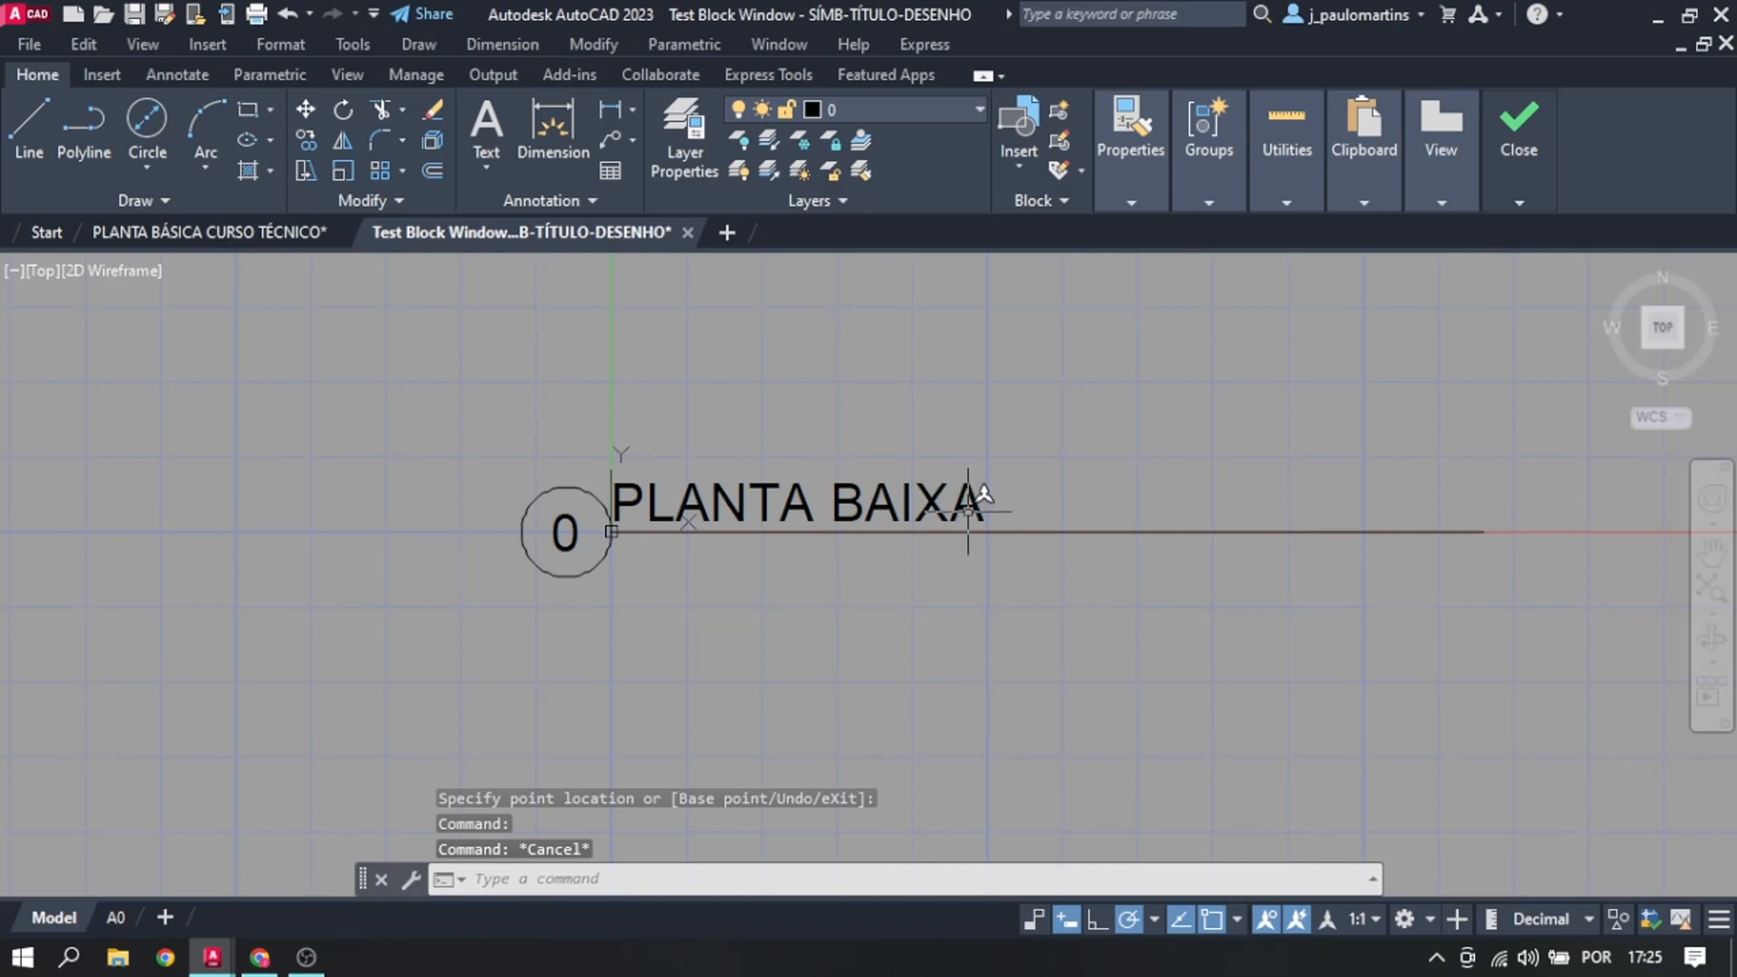
Step: Change the test block's drawing-name attribute to PLANTA PAVIMENTO SUPERIOR
{"action": "double_click", "coordinate": [688, 522]}
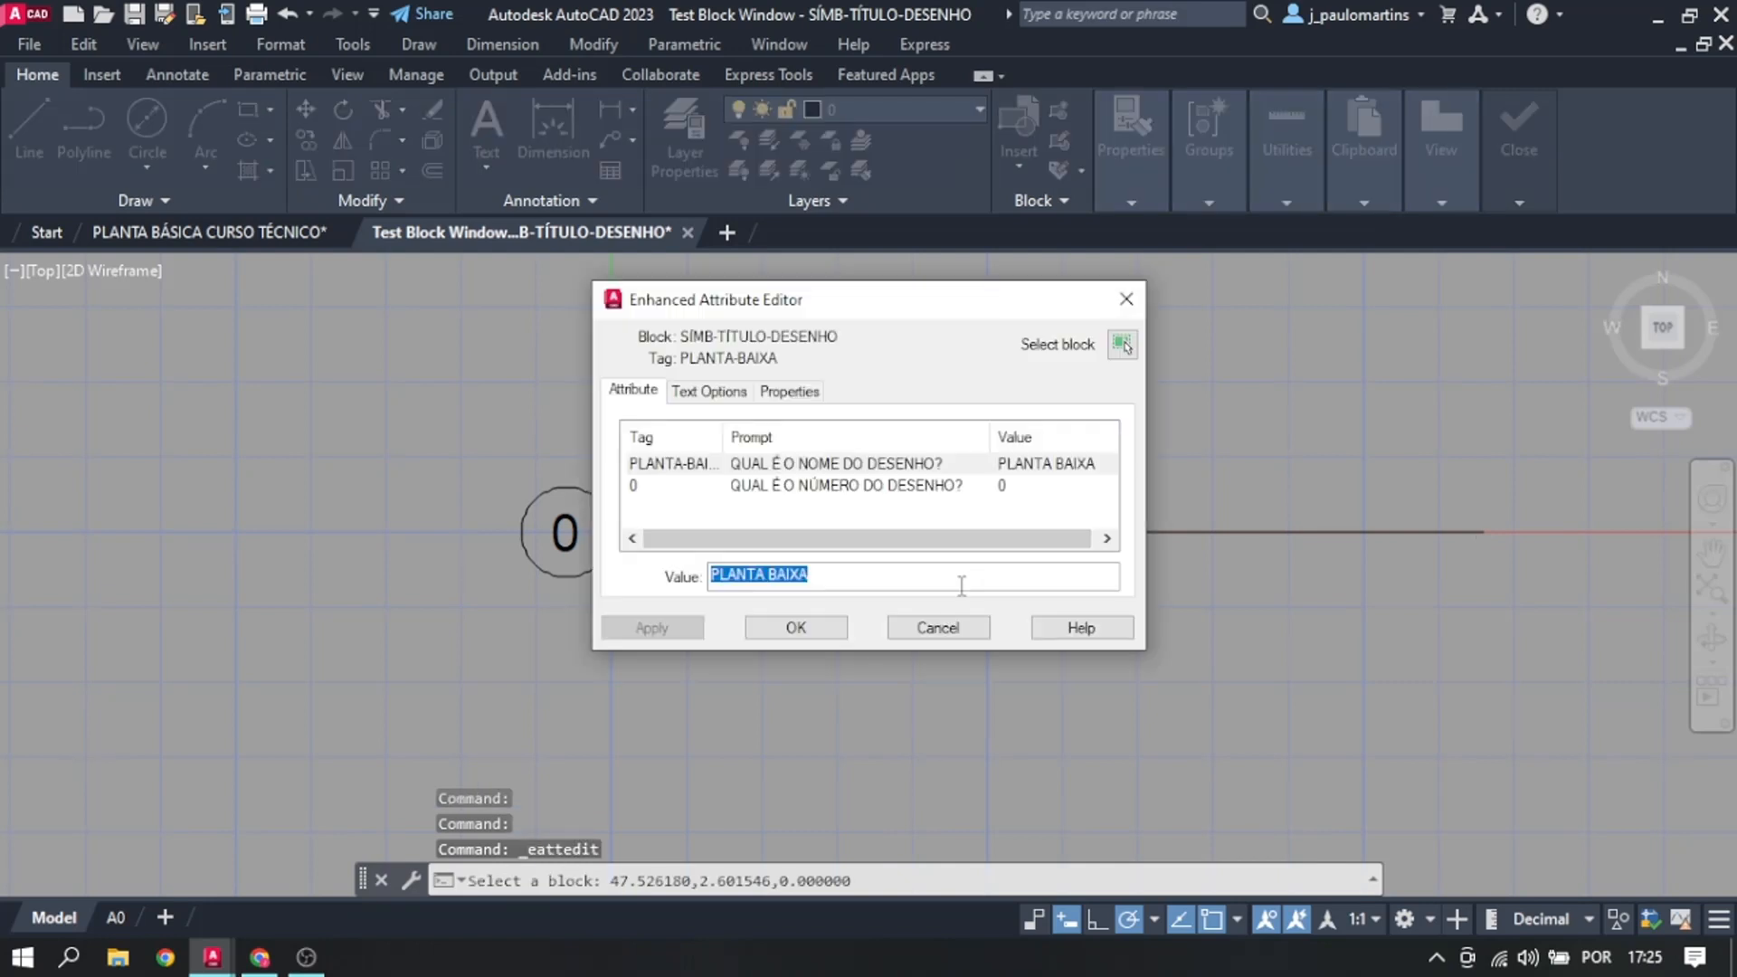
{"action": "type", "text": "PLNA"}
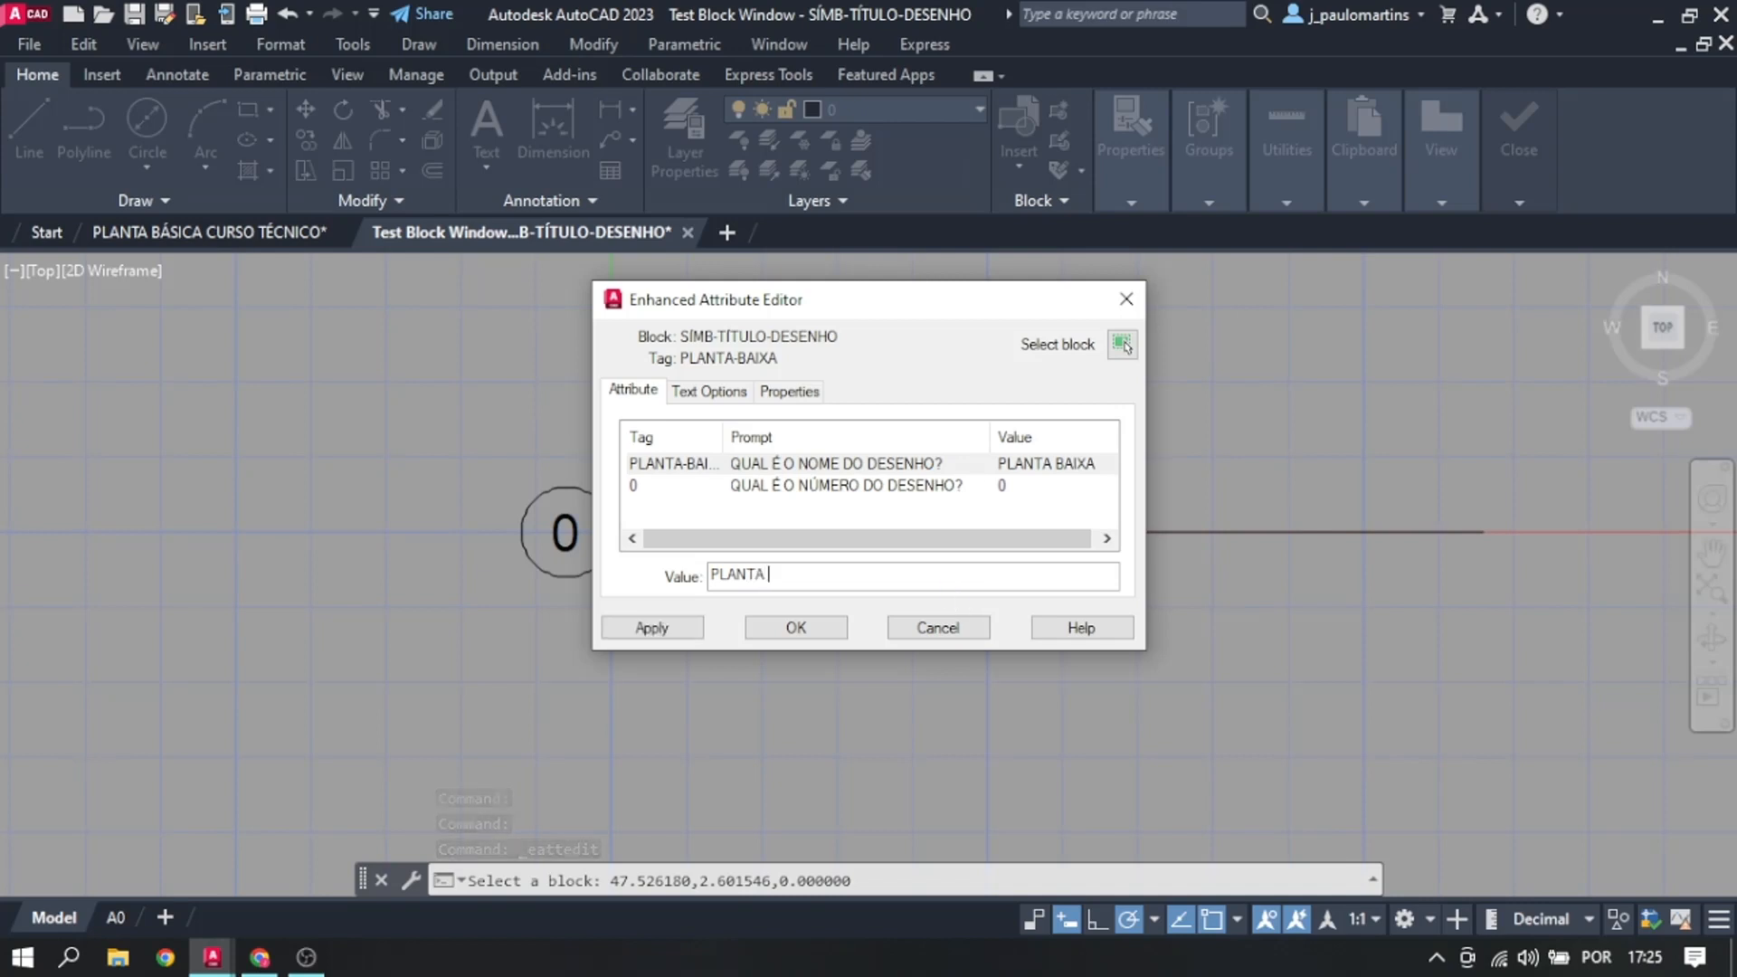
{"action": "type", "text": "TA PAVIMENTO SUPERIOR"}
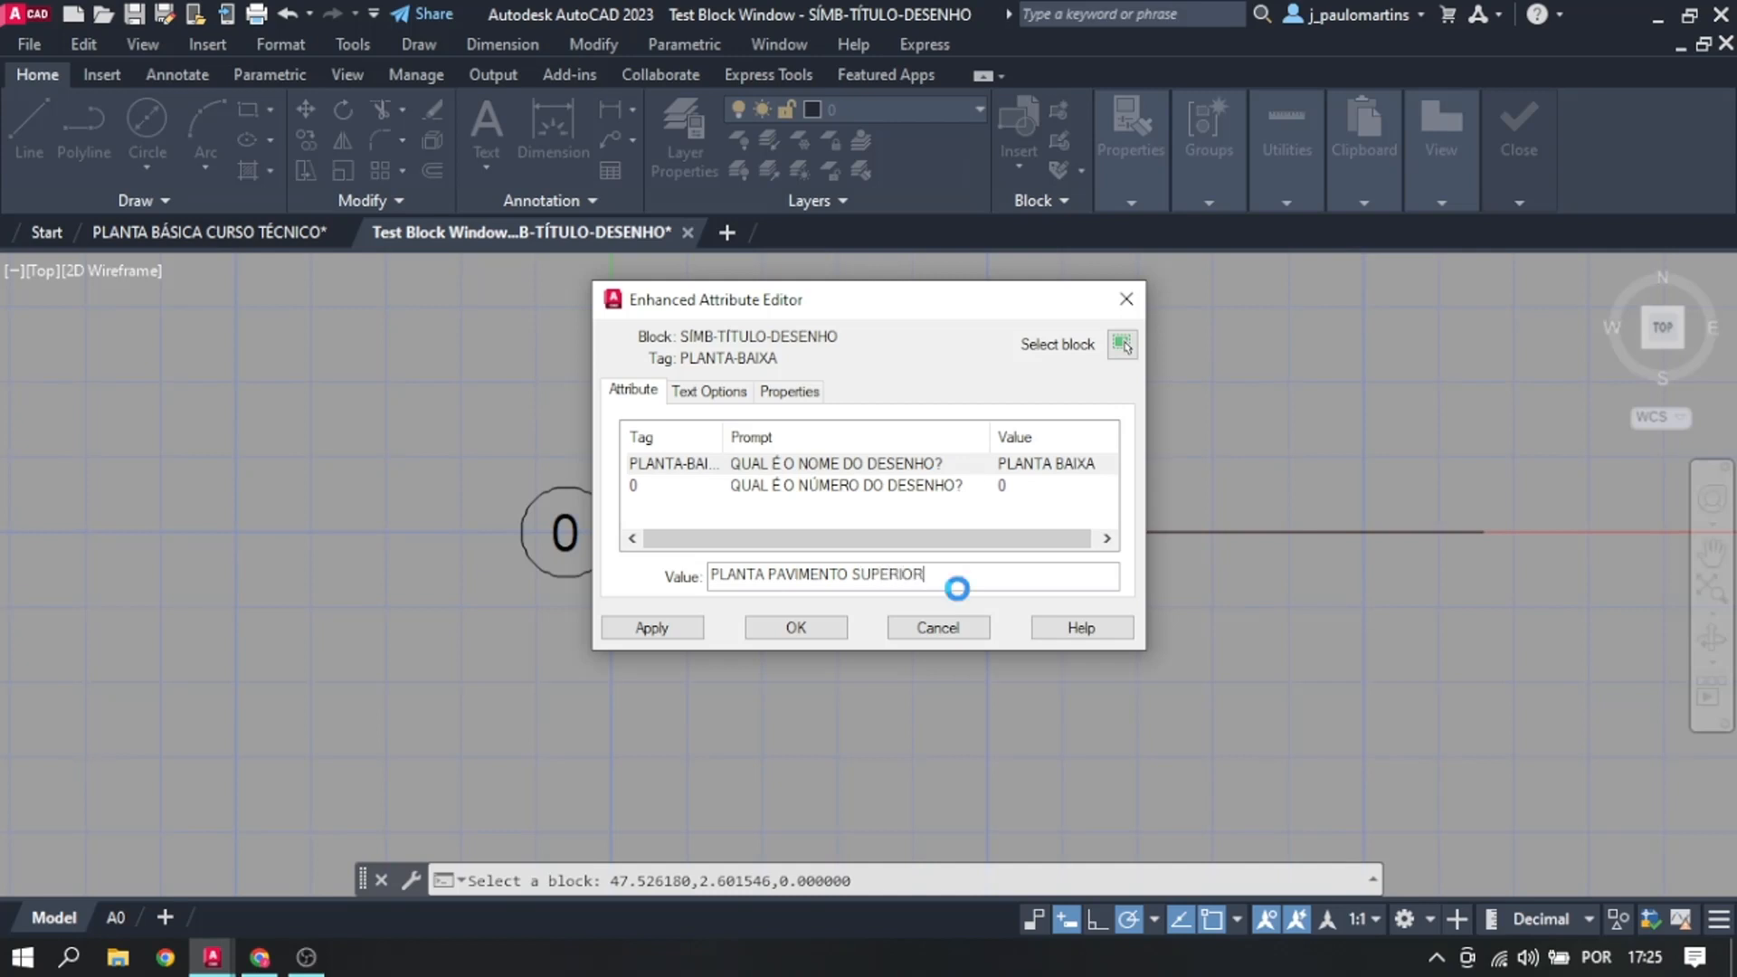
{"action": "key", "text": "Return"}
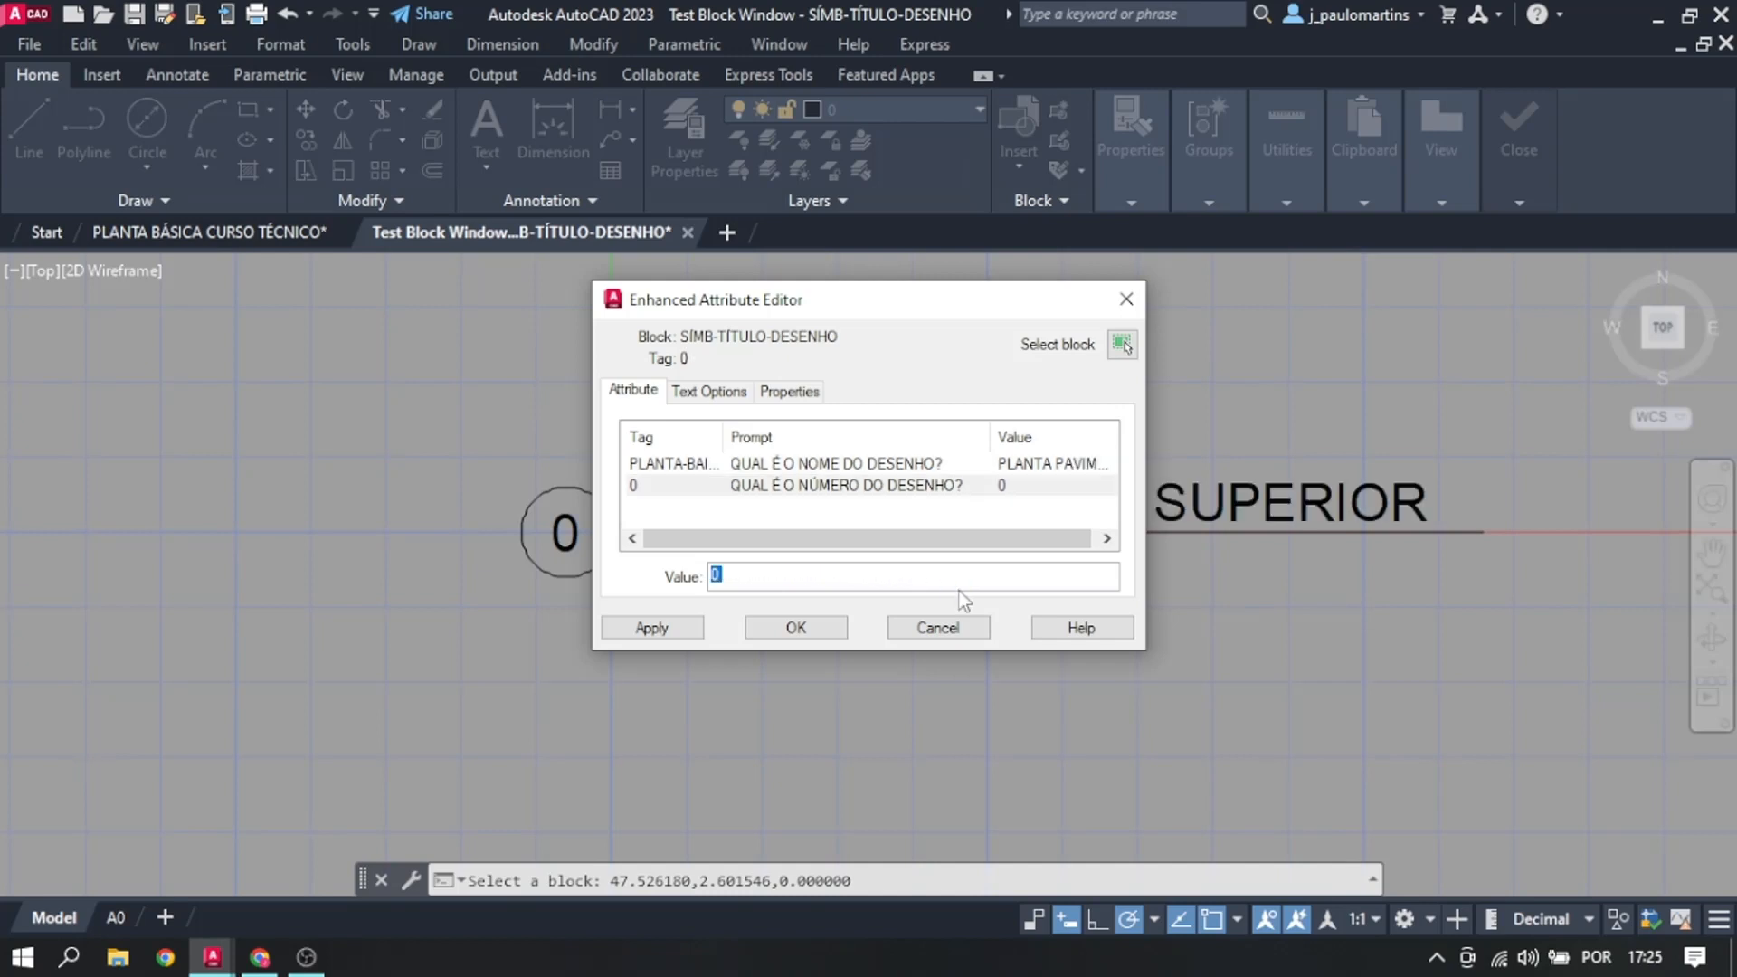
{"action": "left_click", "coordinate": [796, 628]}
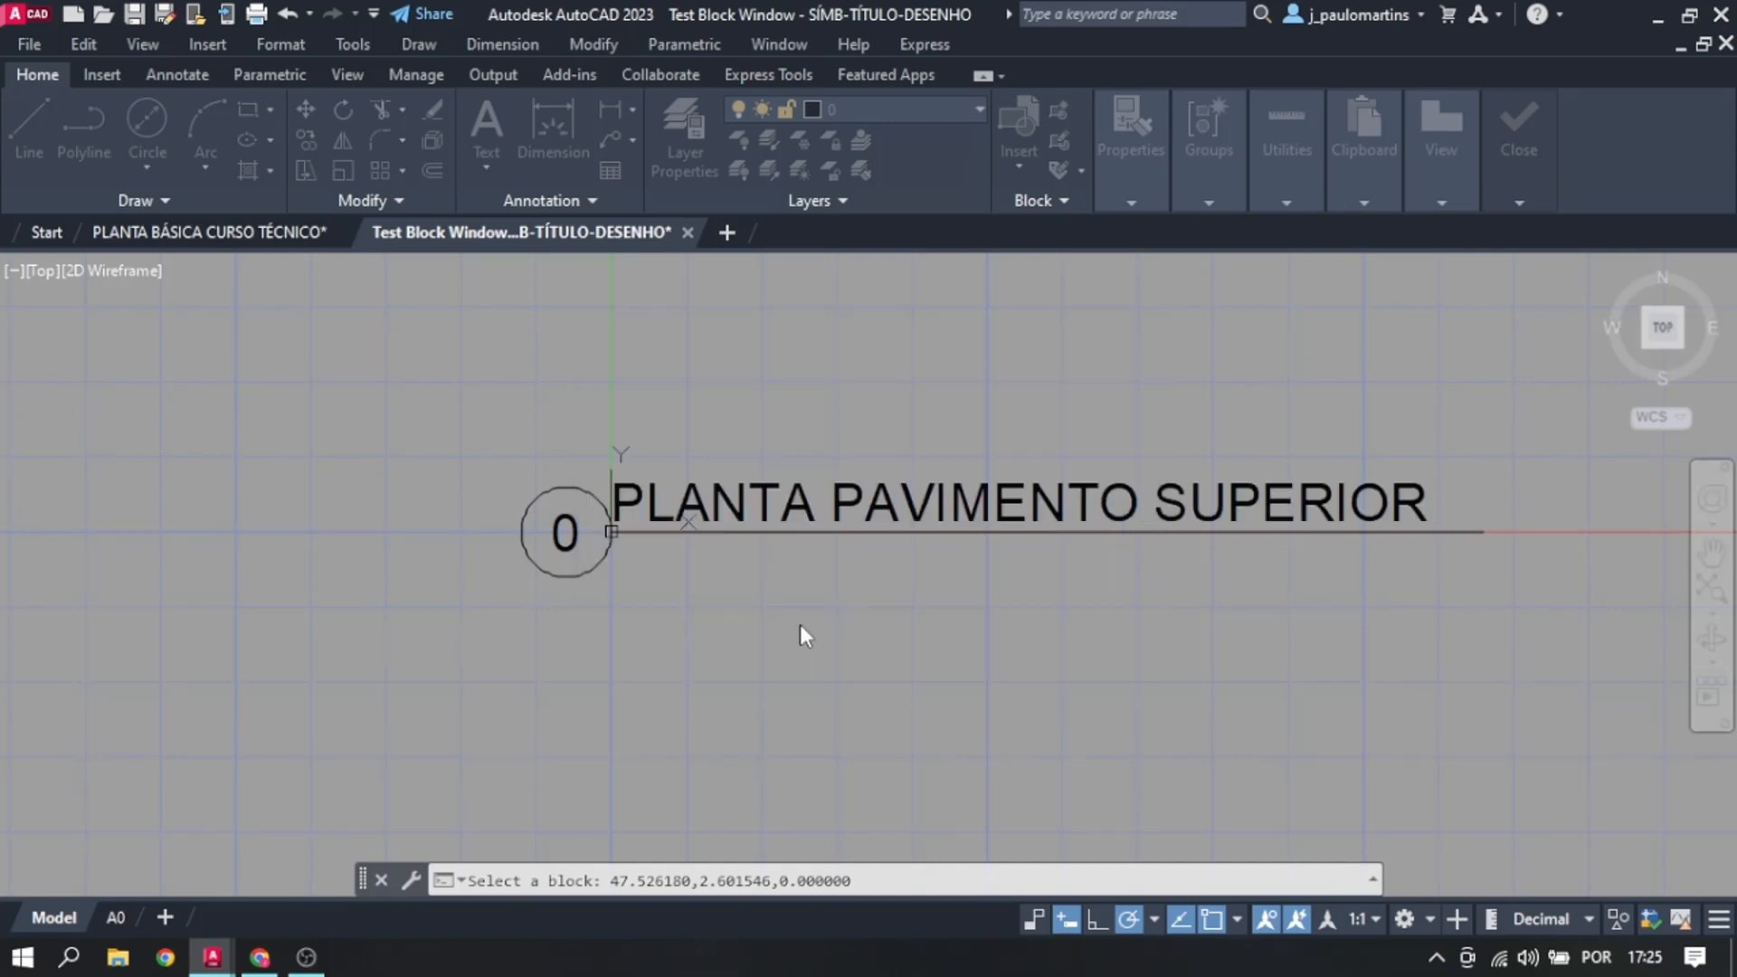
Step: Shorten the test block's line to the end of the PLANTA PAVIMENTO SUPERIOR title and deselect the block
{"action": "left_click", "coordinate": [1458, 531]}
{"action": "left_click", "coordinate": [1484, 532]}
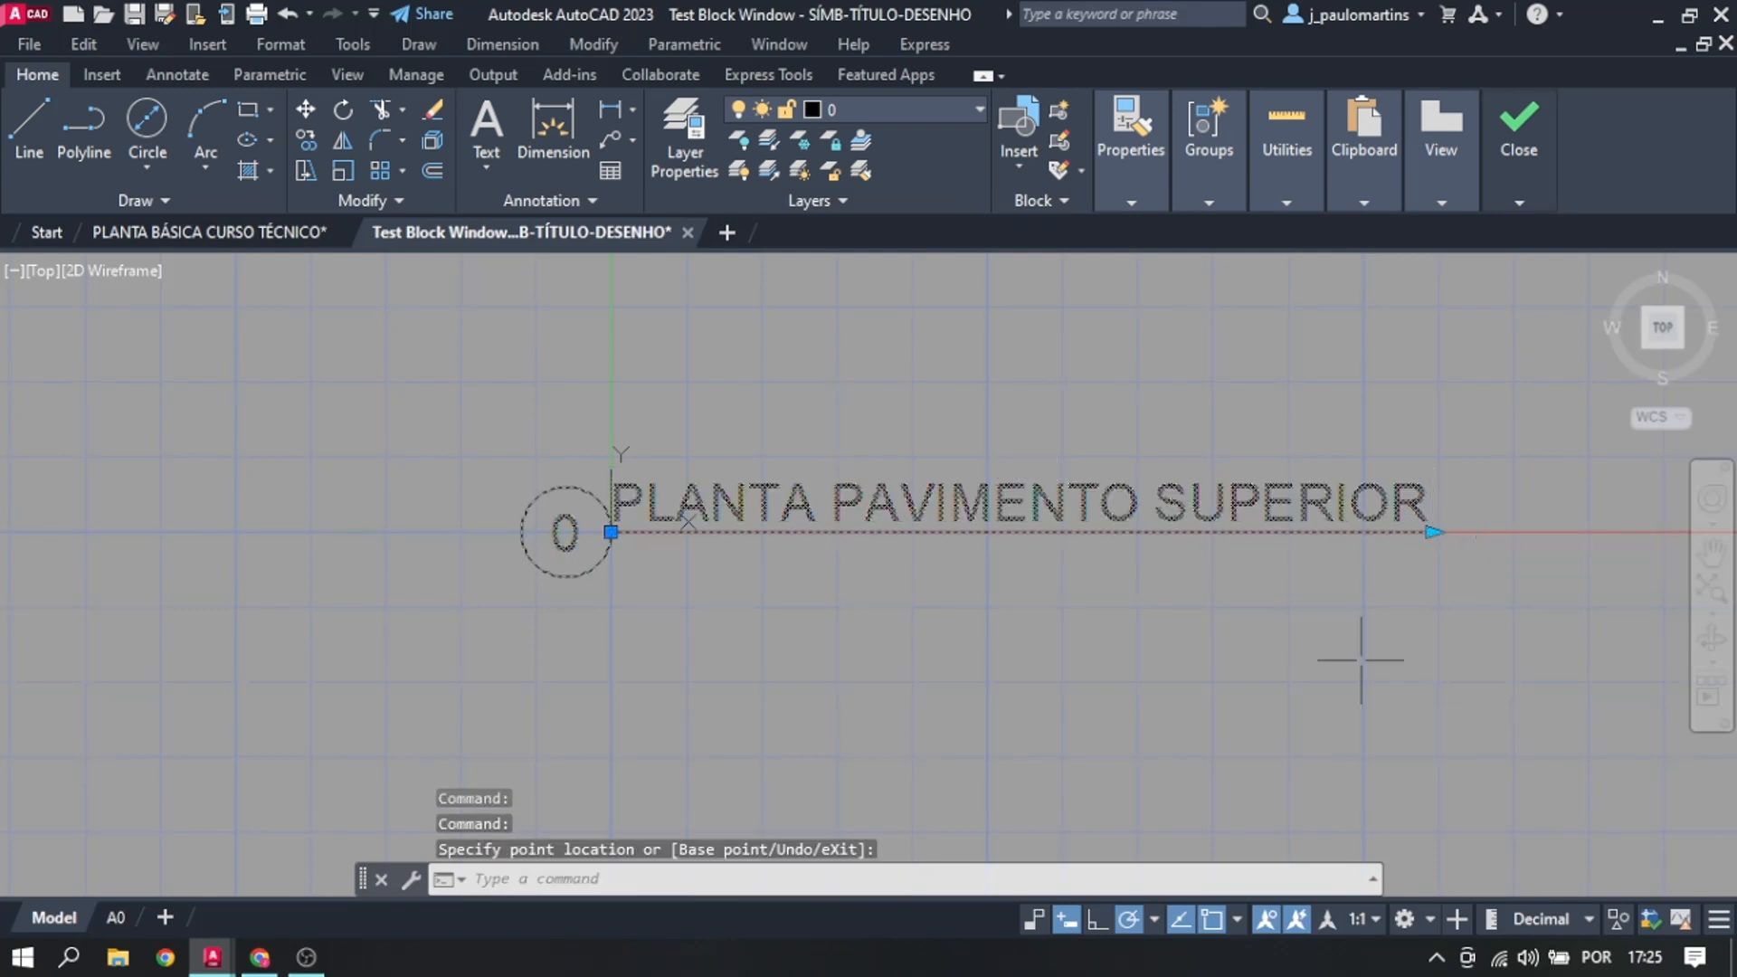
{"action": "left_click", "coordinate": [1340, 608]}
{"action": "key", "text": "Escape"}
{"action": "left_click", "coordinate": [1332, 601]}
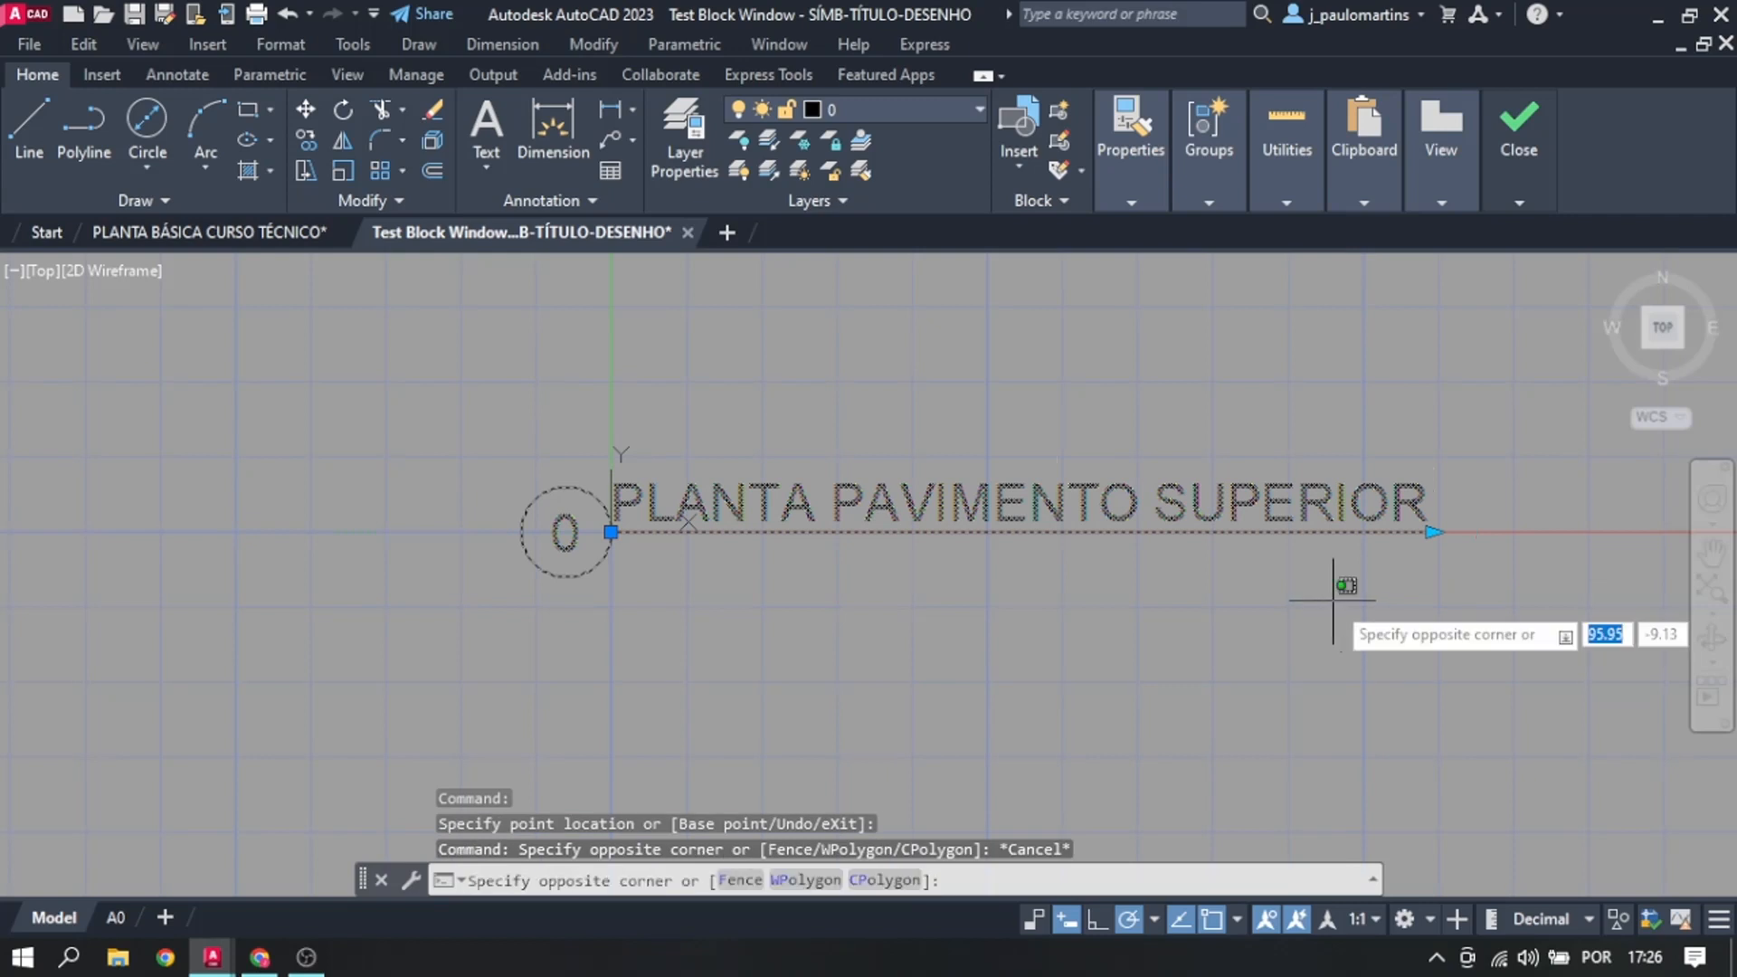
{"action": "left_click", "coordinate": [1332, 599]}
{"action": "key", "text": "Escape"}
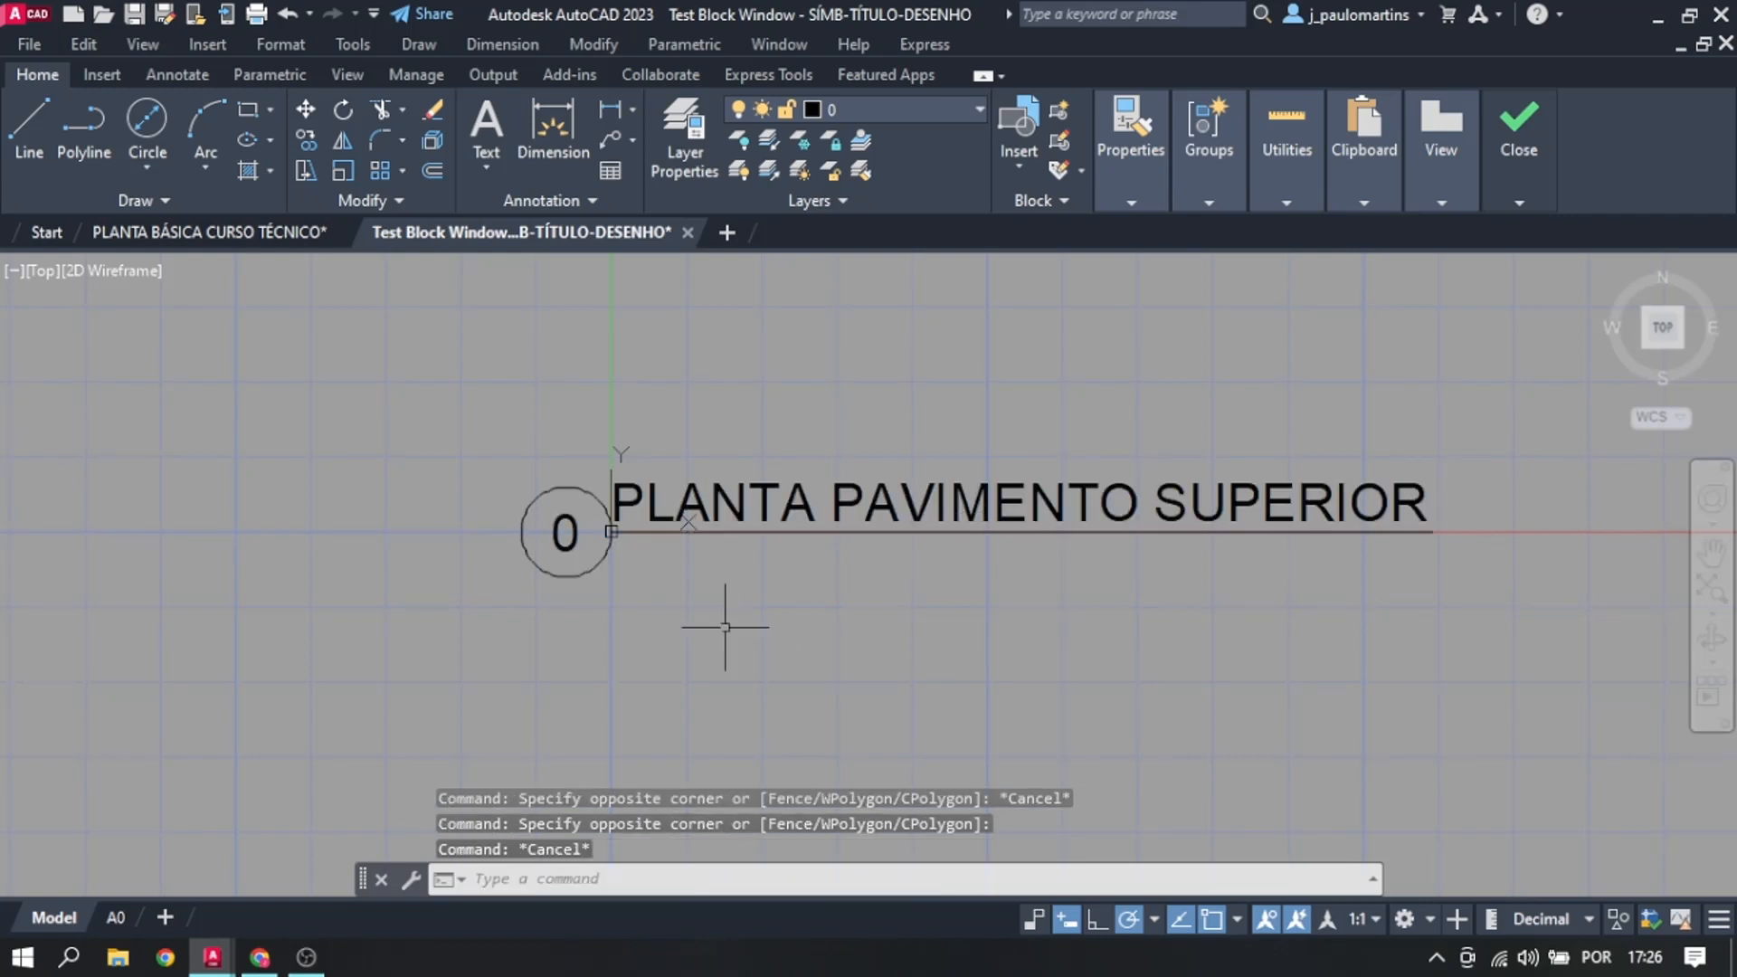
Step: Set the test block's drawing-name attribute back to PLANTA BAIXA
{"action": "left_click", "coordinate": [1334, 502]}
{"action": "double_click", "coordinate": [1334, 502]}
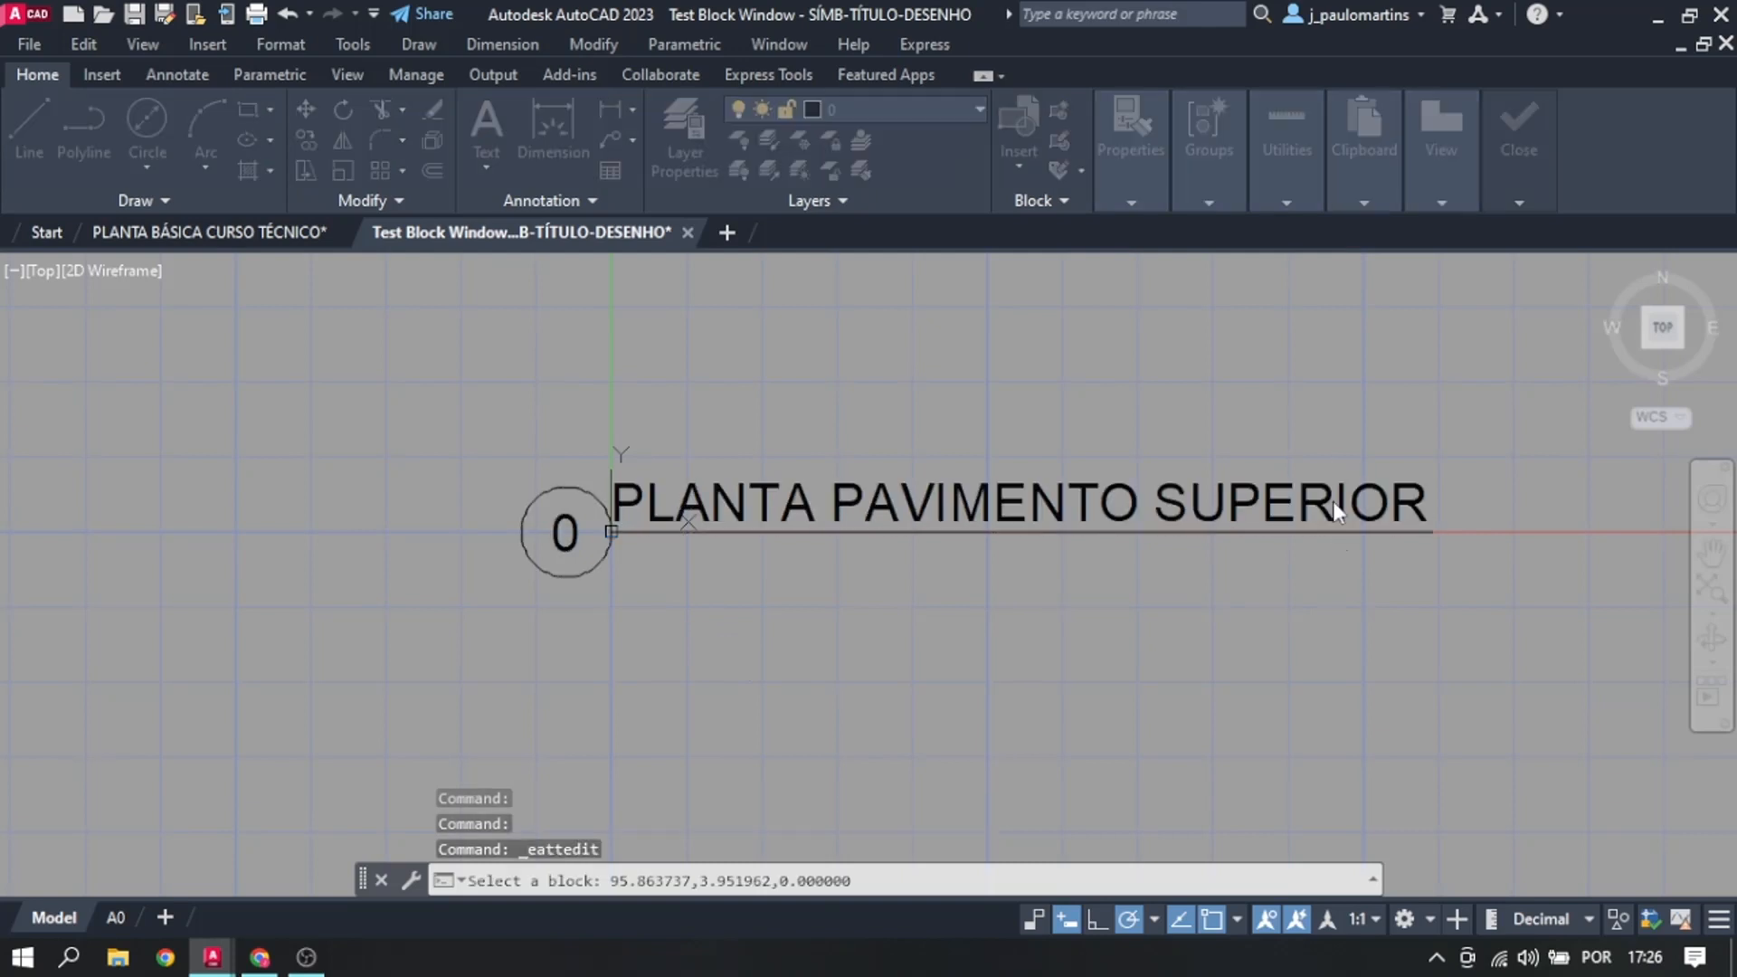
{"action": "left_click", "coordinate": [927, 576]}
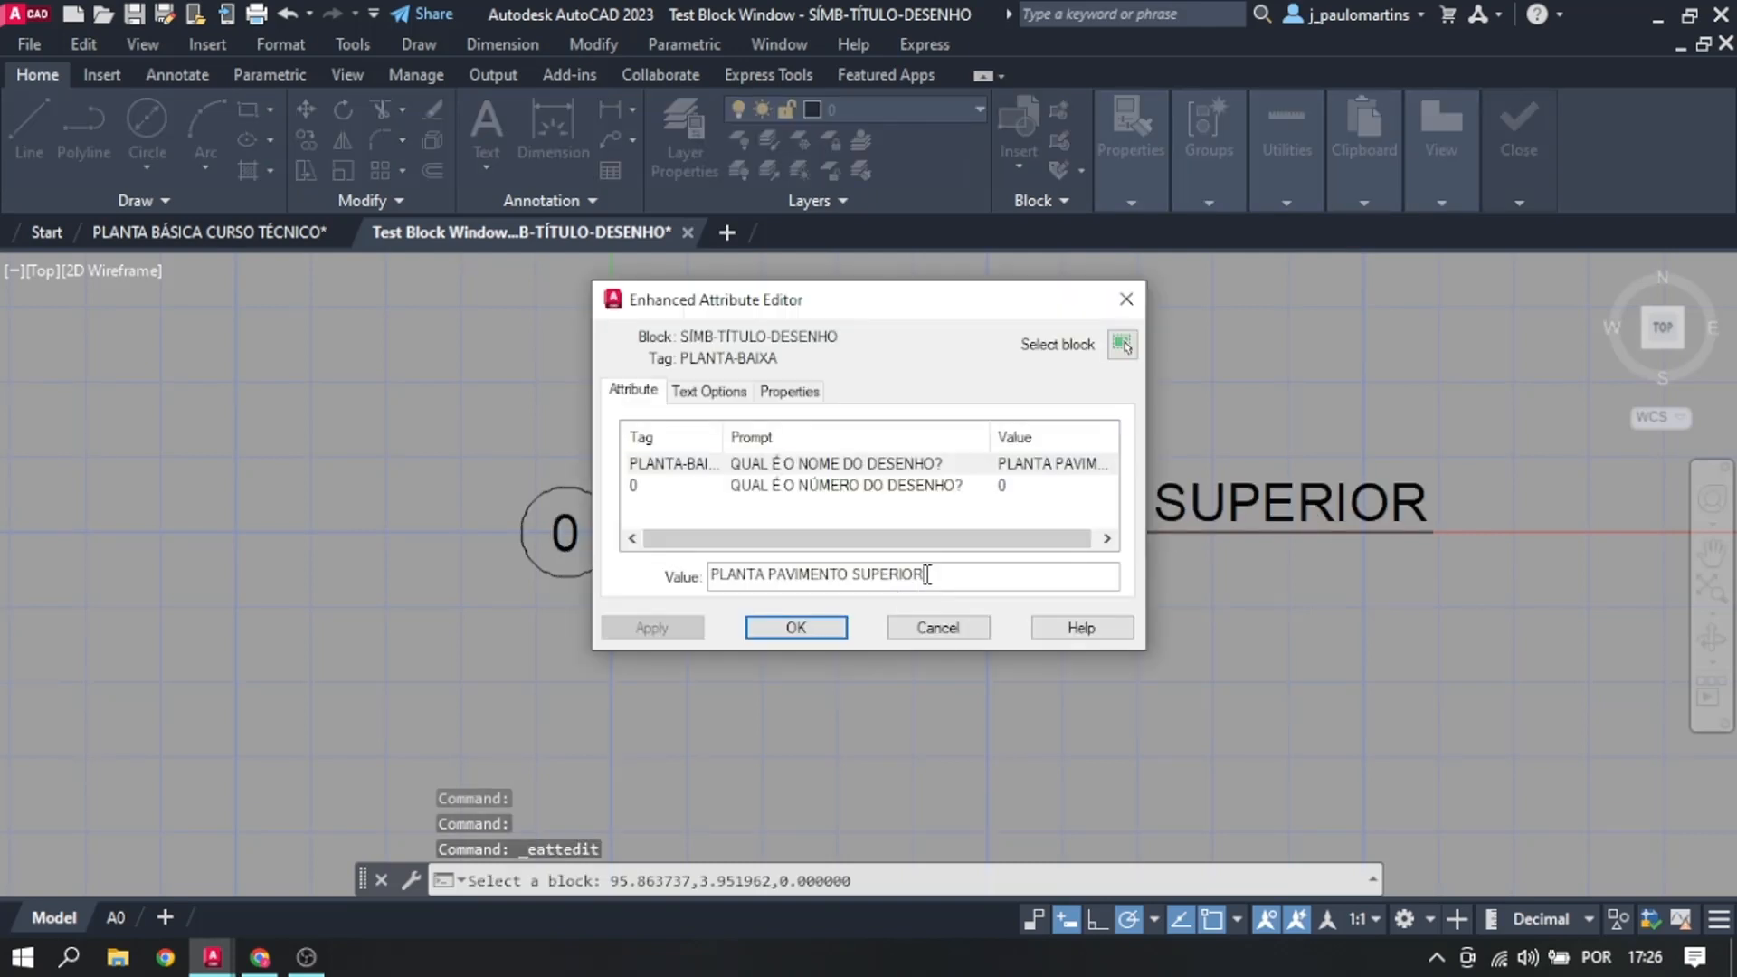
{"action": "key", "text": "BackSpace"}
{"action": "key", "text": "BackSpace"}
{"action": "key", "text": "BackSpace"}
{"action": "key", "text": "BackSpace"}
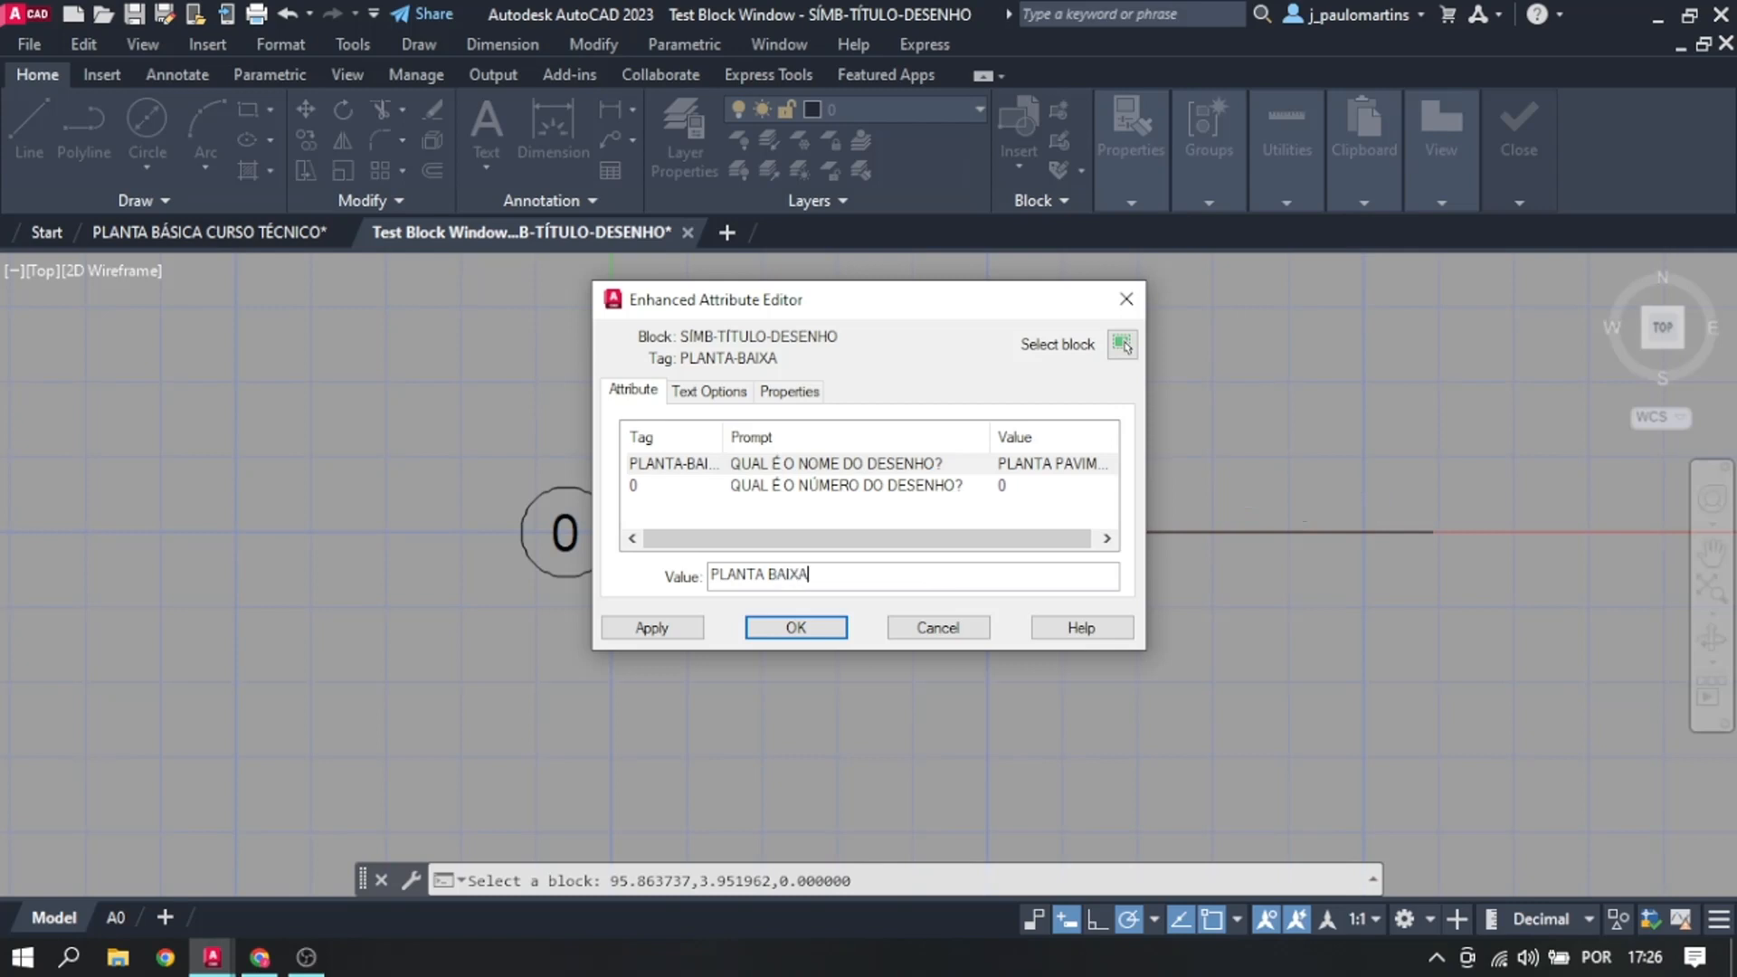
{"action": "key", "text": "Return"}
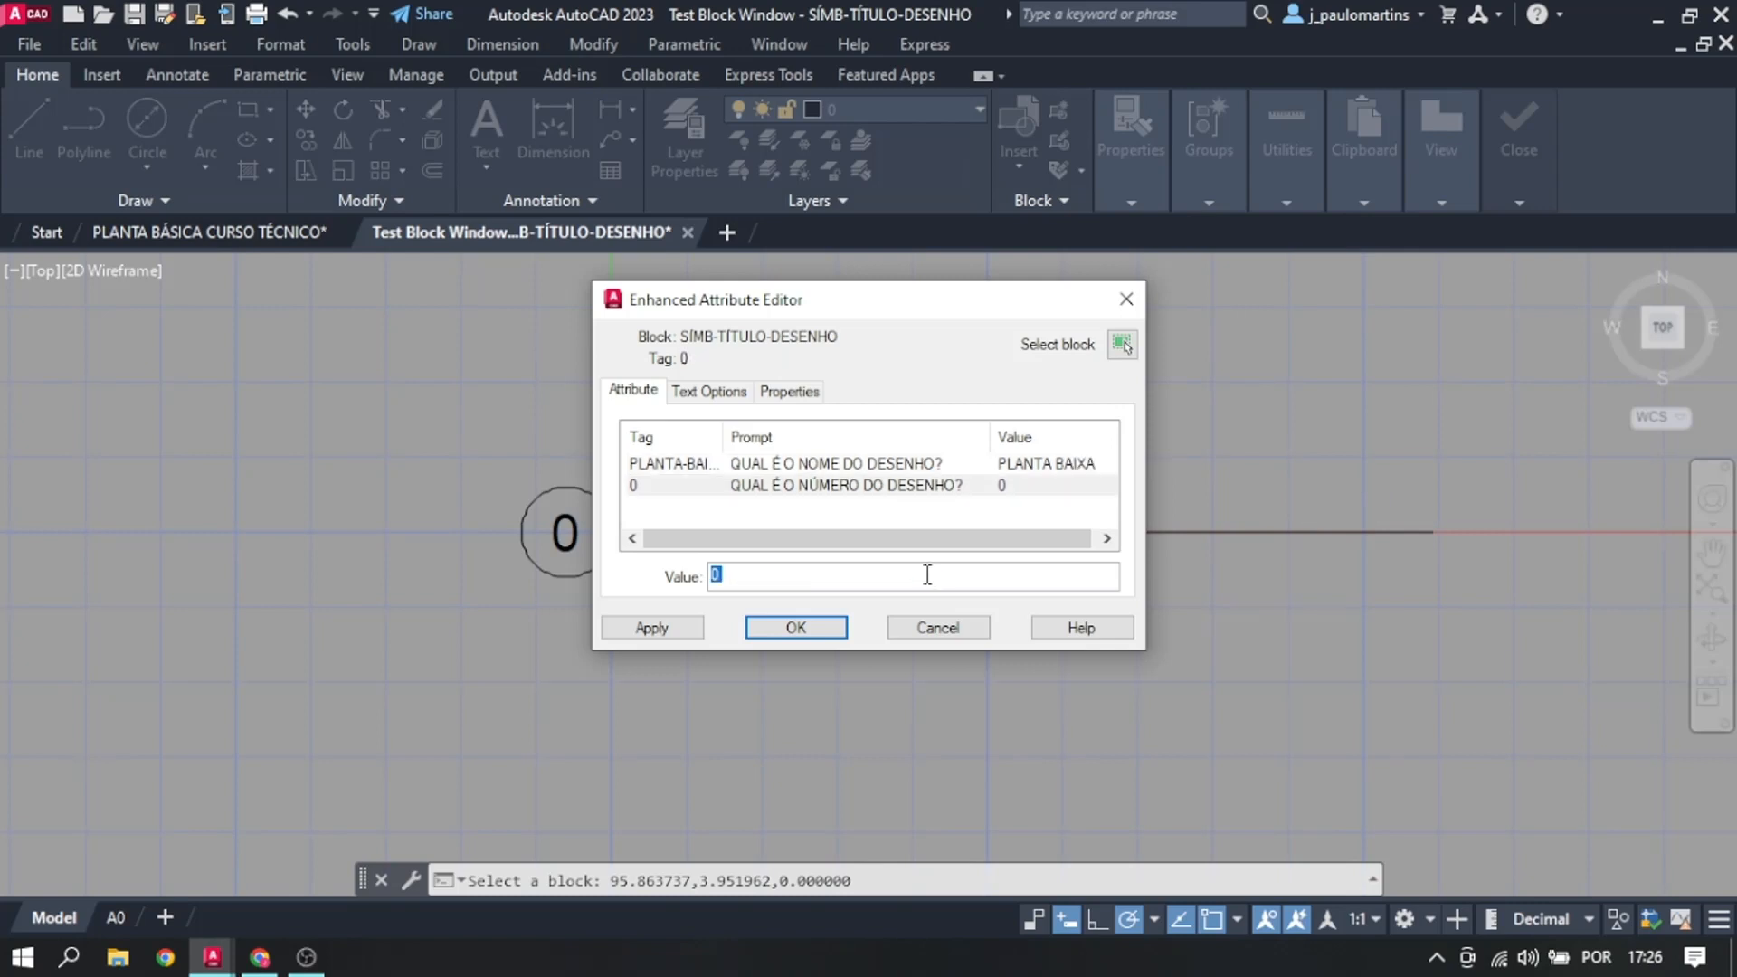
{"action": "left_click", "coordinate": [791, 629]}
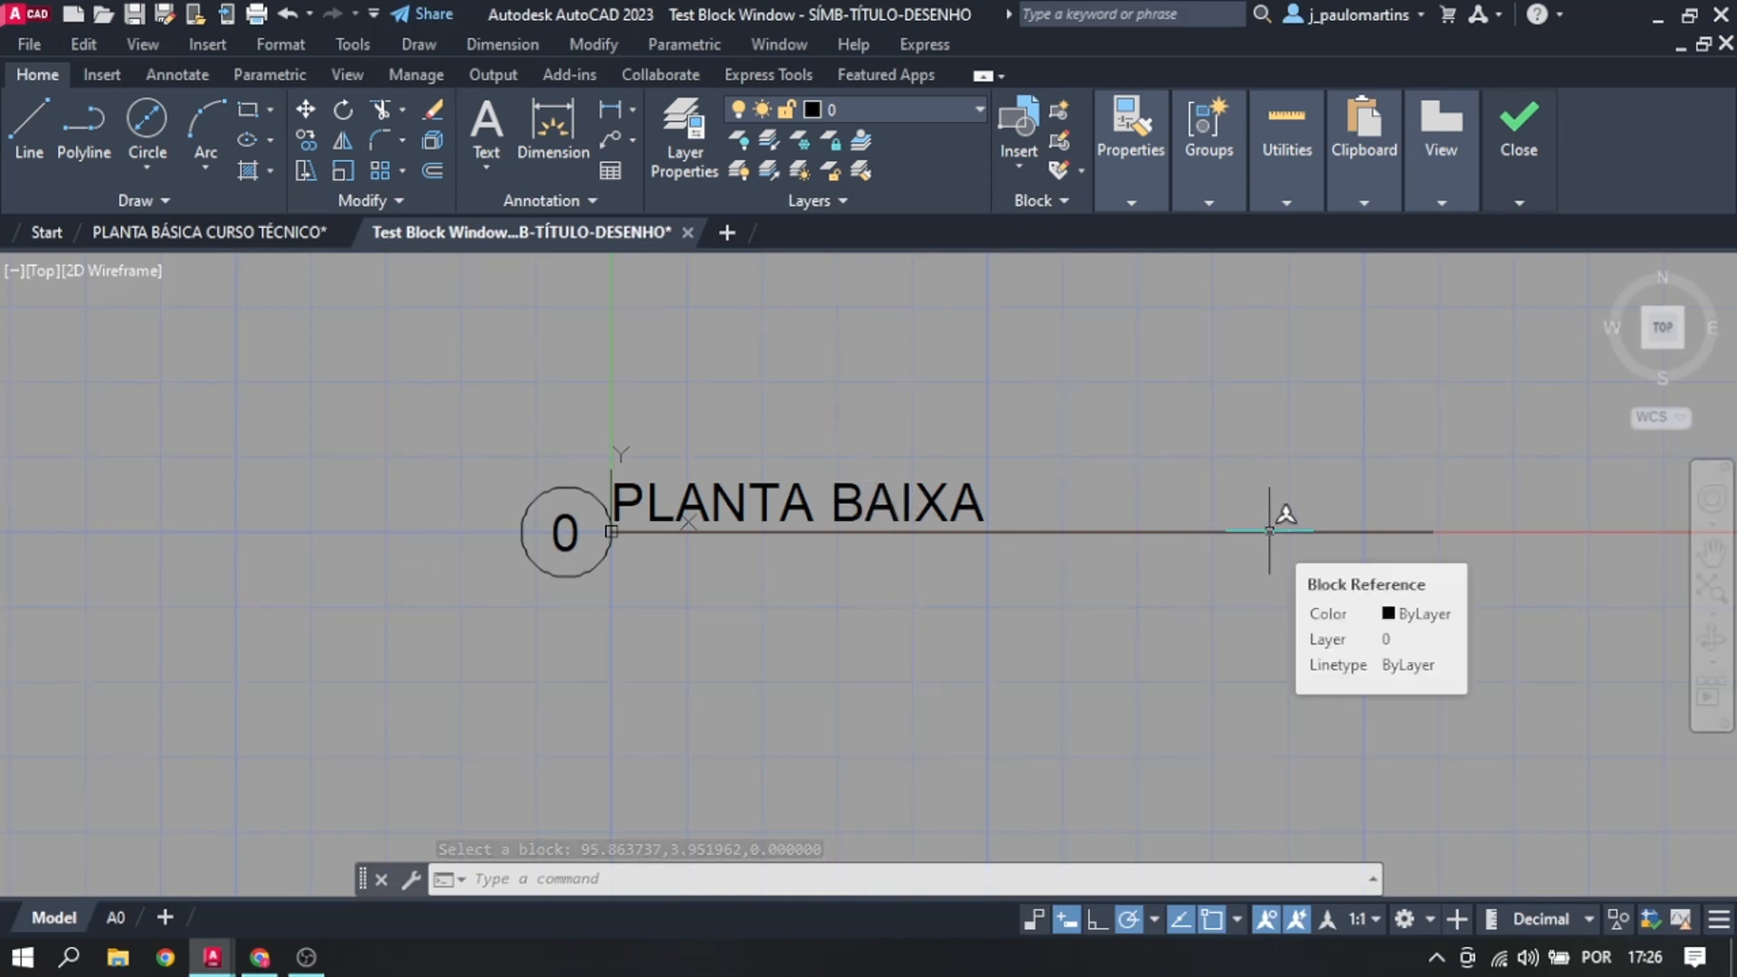
Step: Shorten the test block's line to end just past the PLANTA BAIXA title and deselect the block
{"action": "left_click", "coordinate": [1181, 531]}
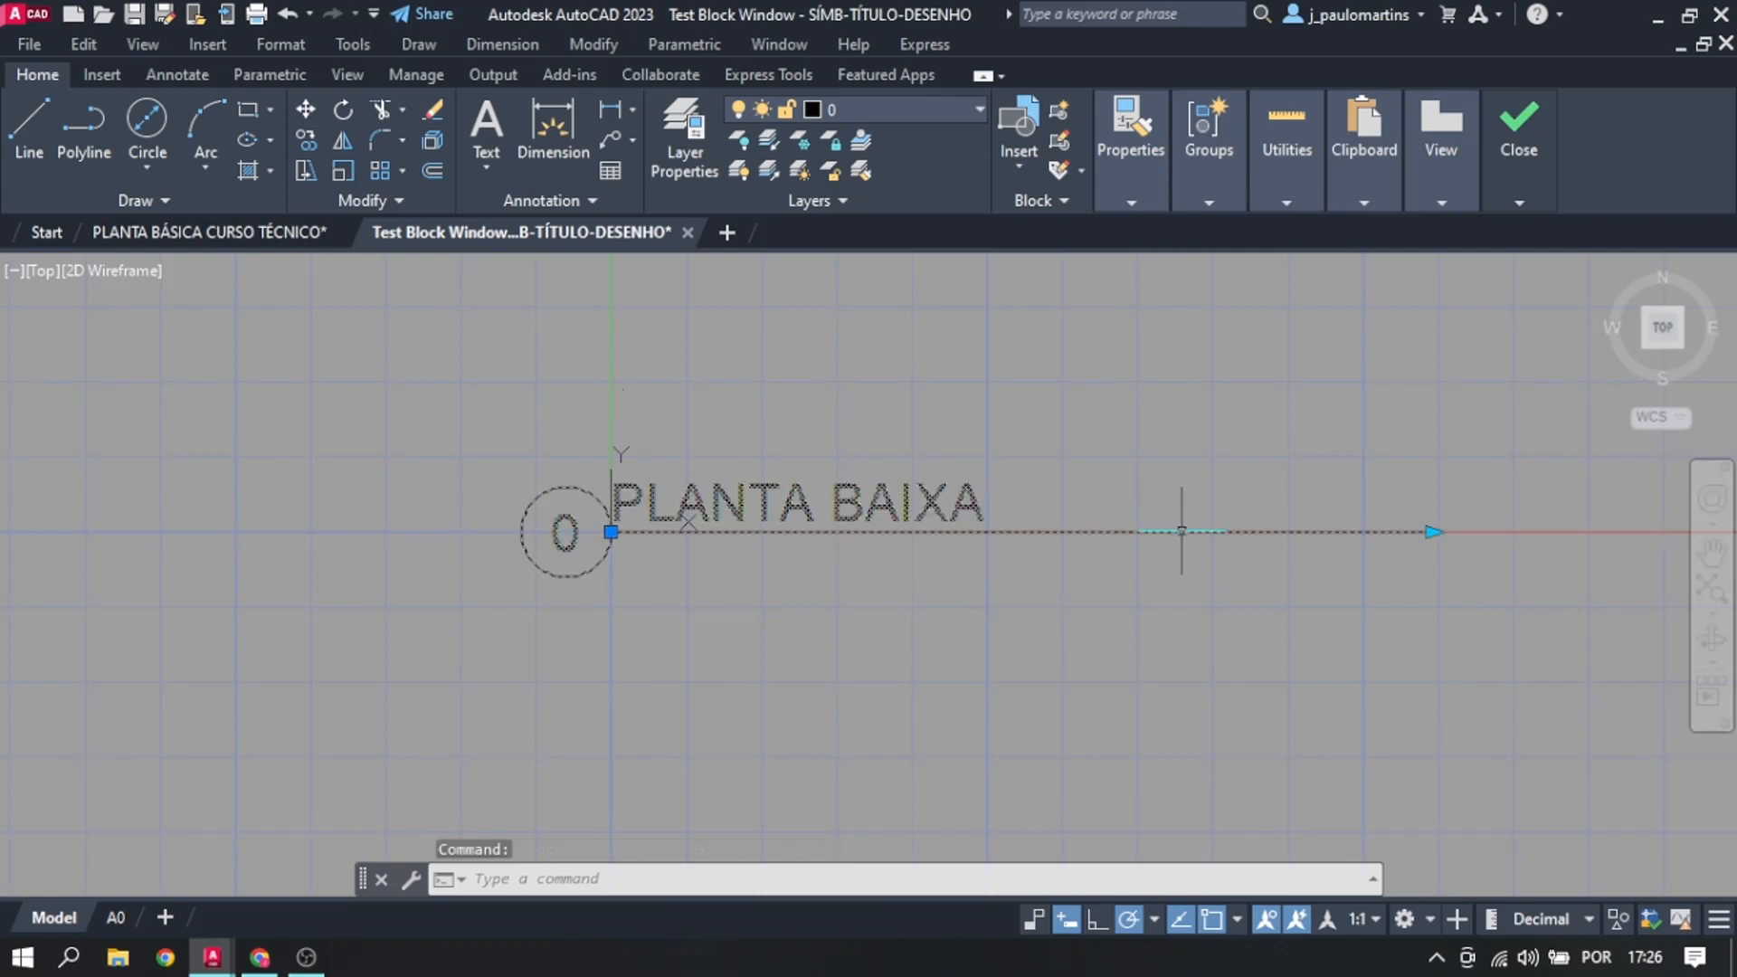
{"action": "left_click", "coordinate": [1437, 529]}
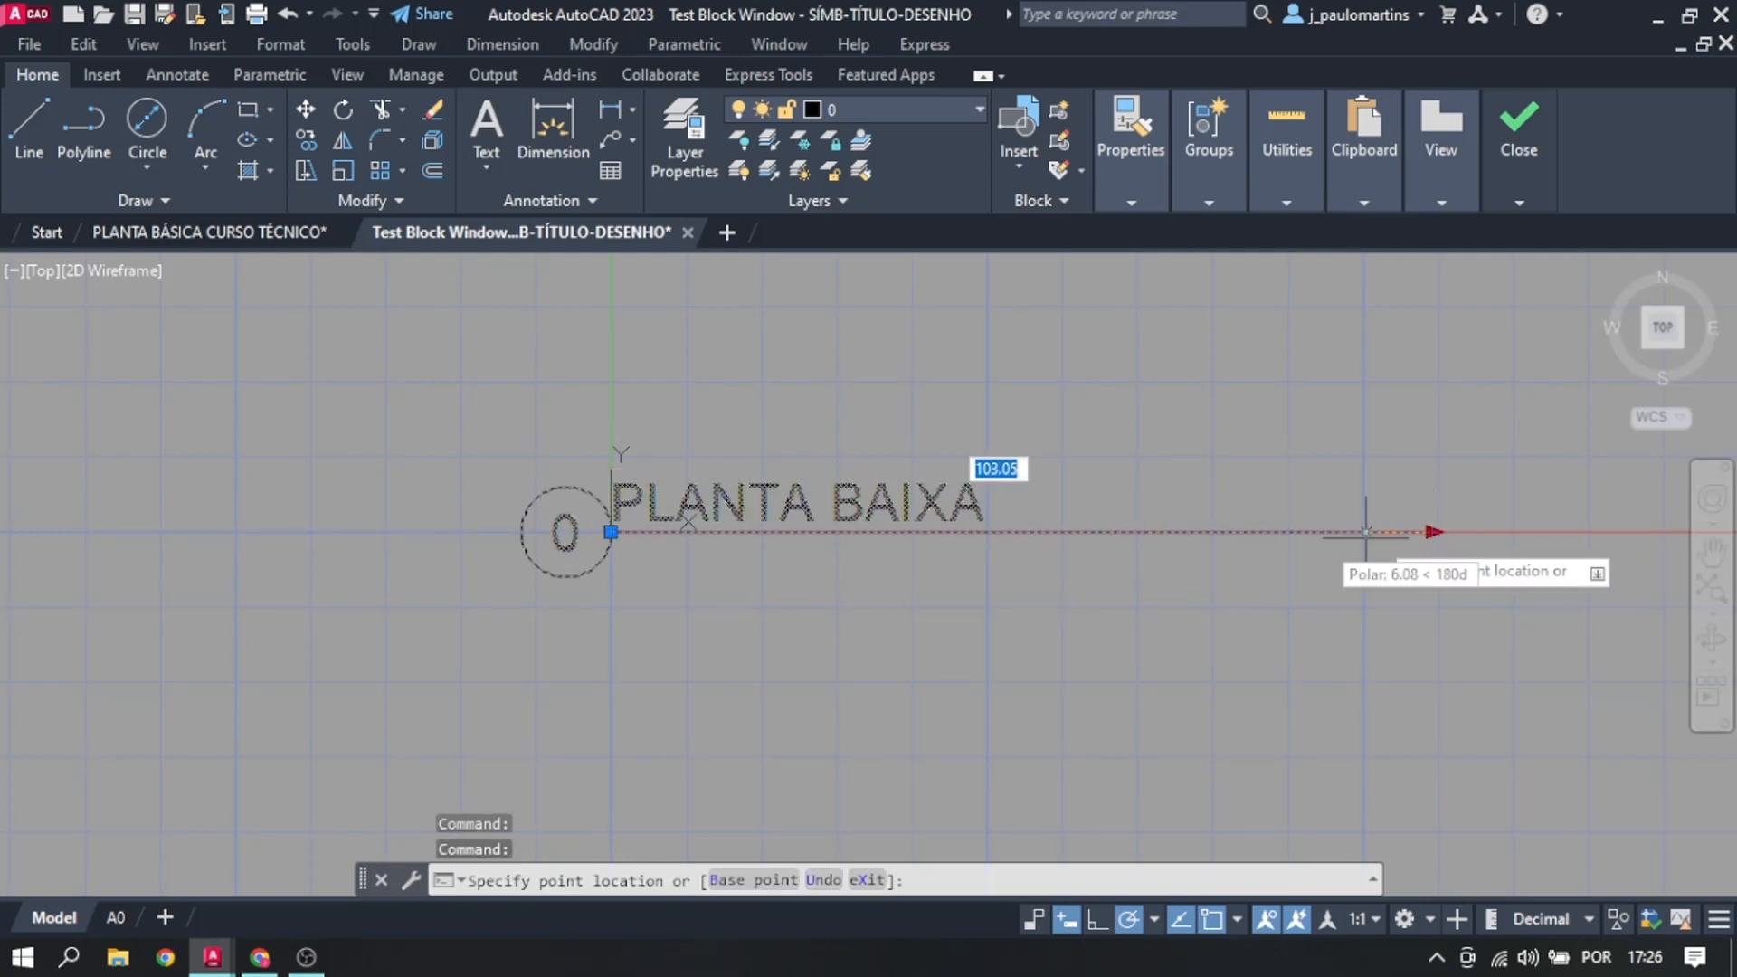
{"action": "left_click", "coordinate": [993, 531]}
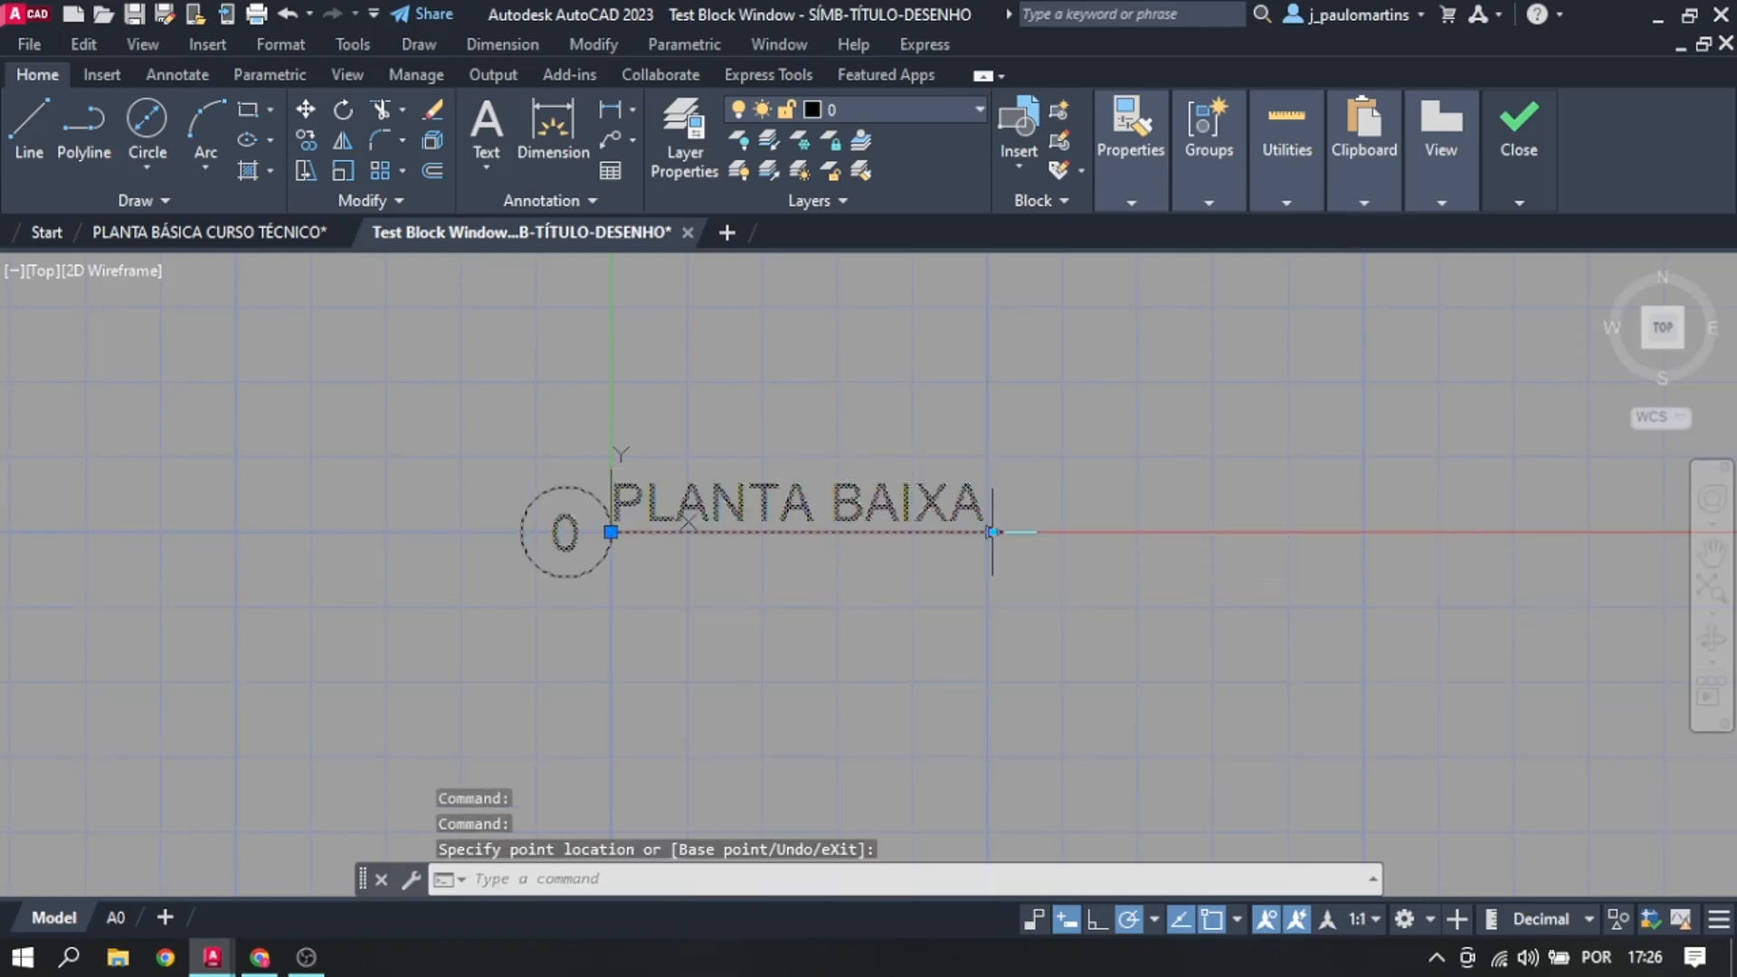
{"action": "key", "text": "Escape"}
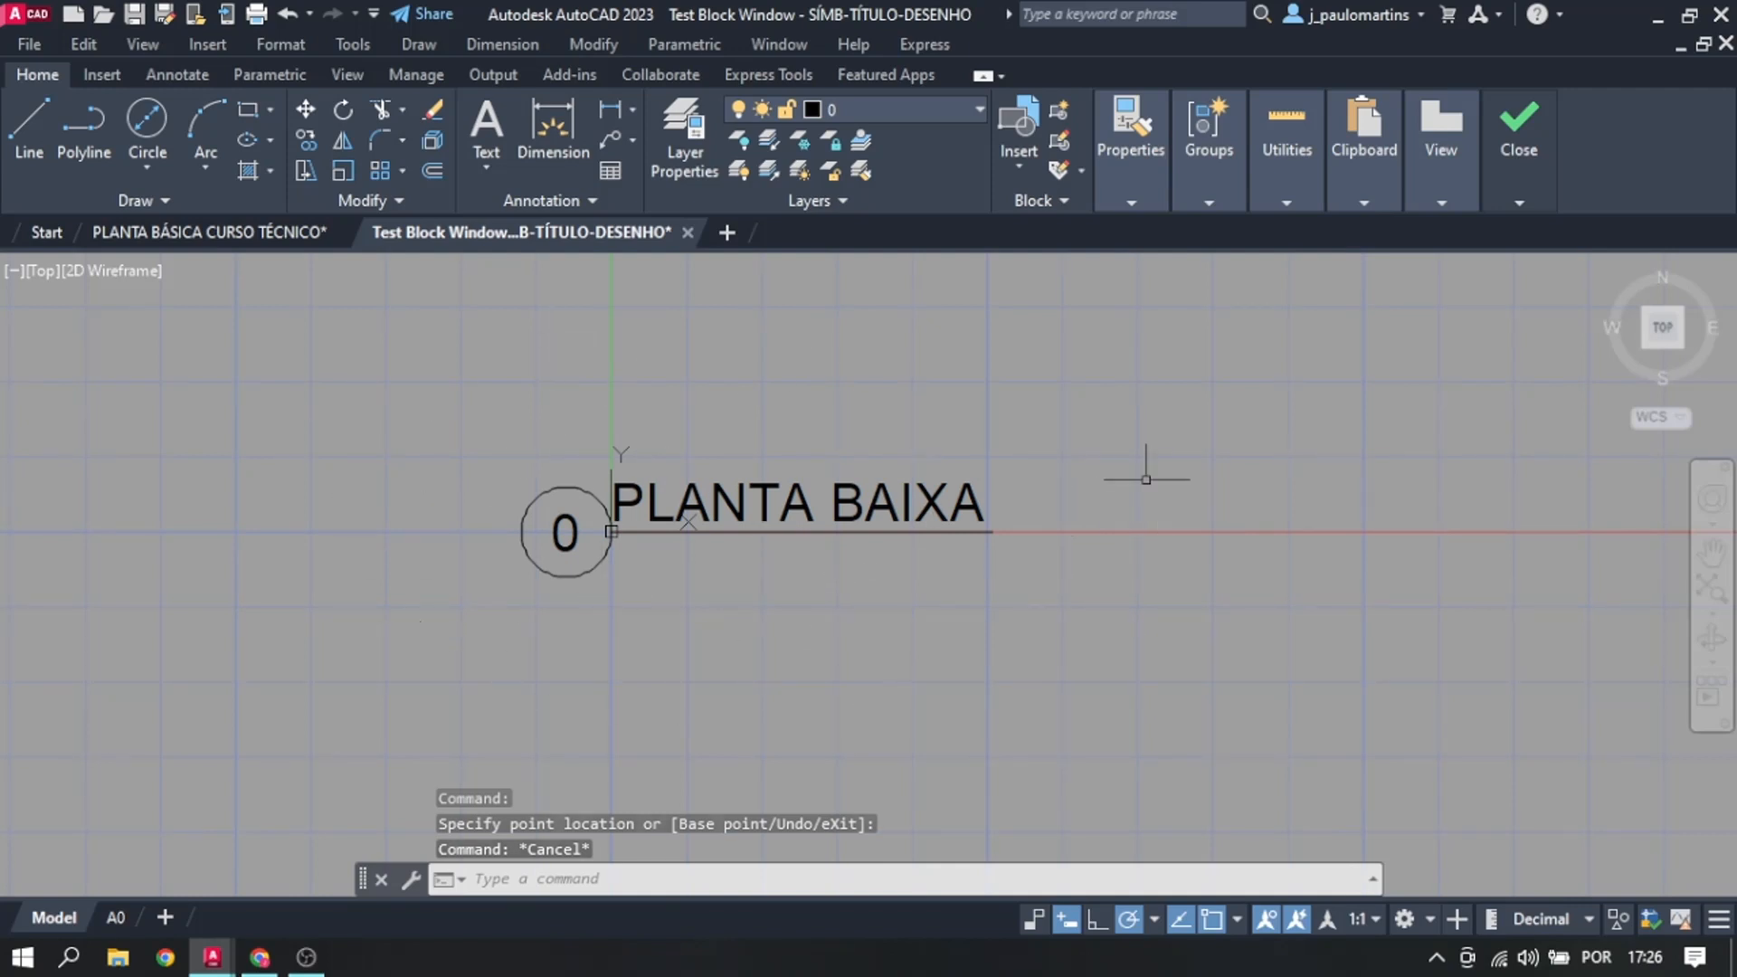
{"action": "key", "text": "Escape"}
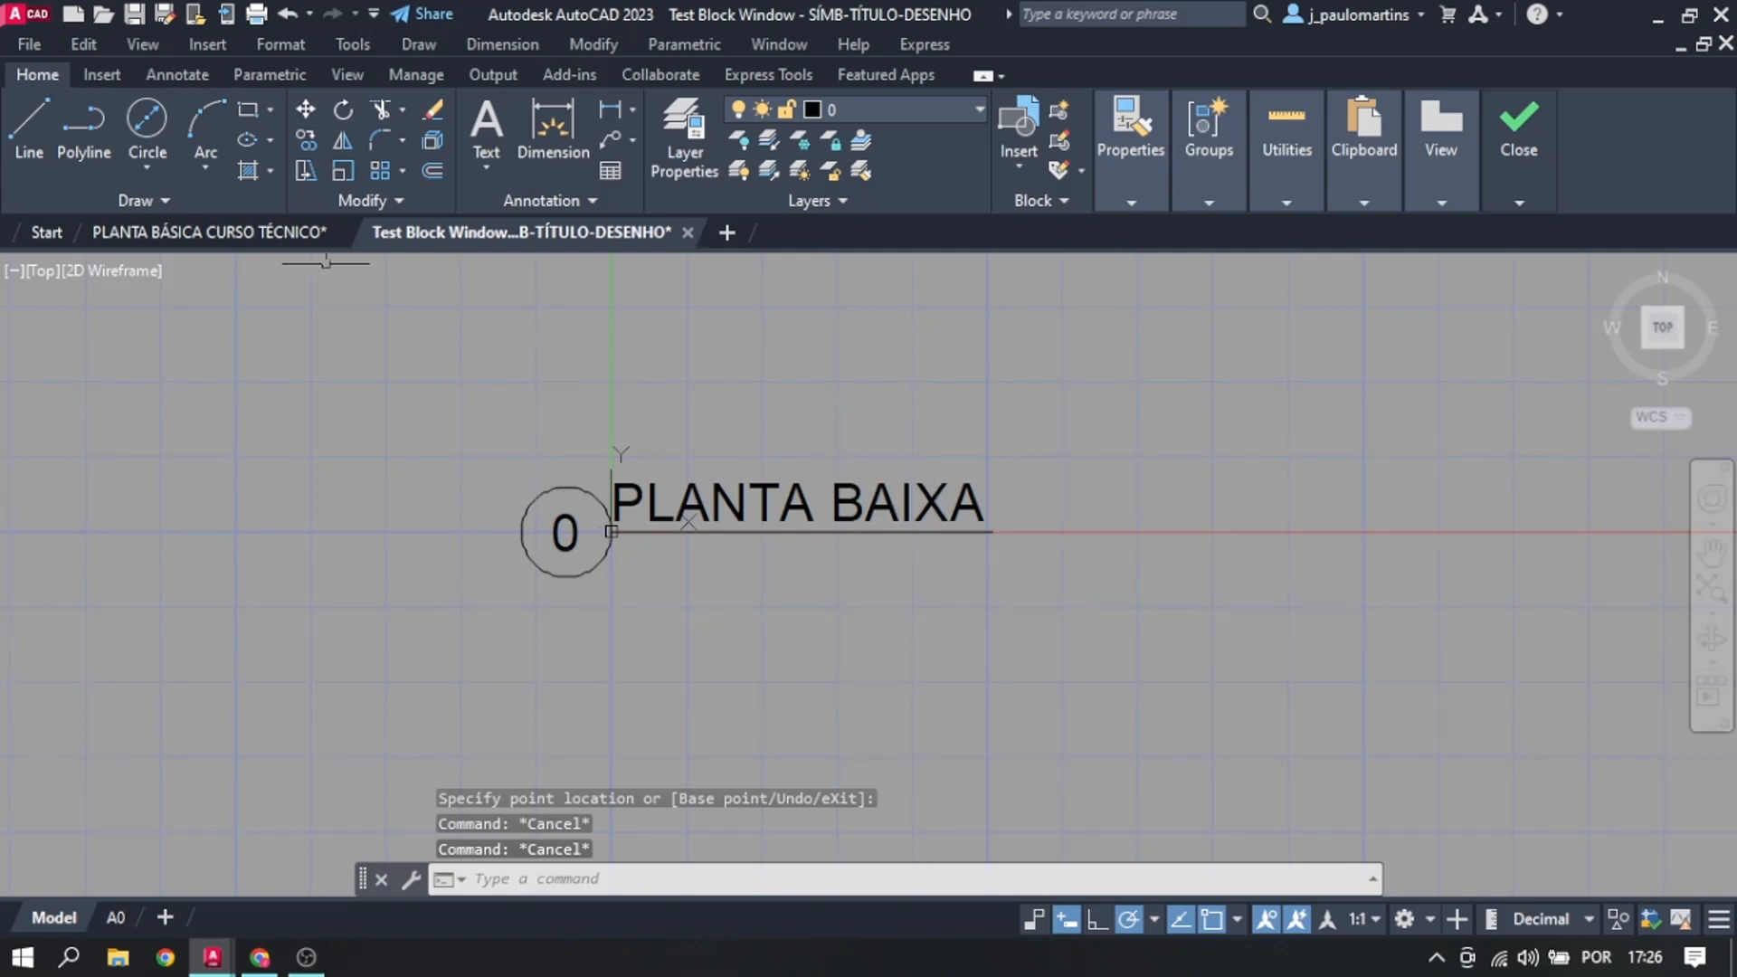
Step: Close the test window and exit the Block Editor, saving the changes to SÍMB-TÍTULO-DESENHO
{"action": "left_click", "coordinate": [686, 235]}
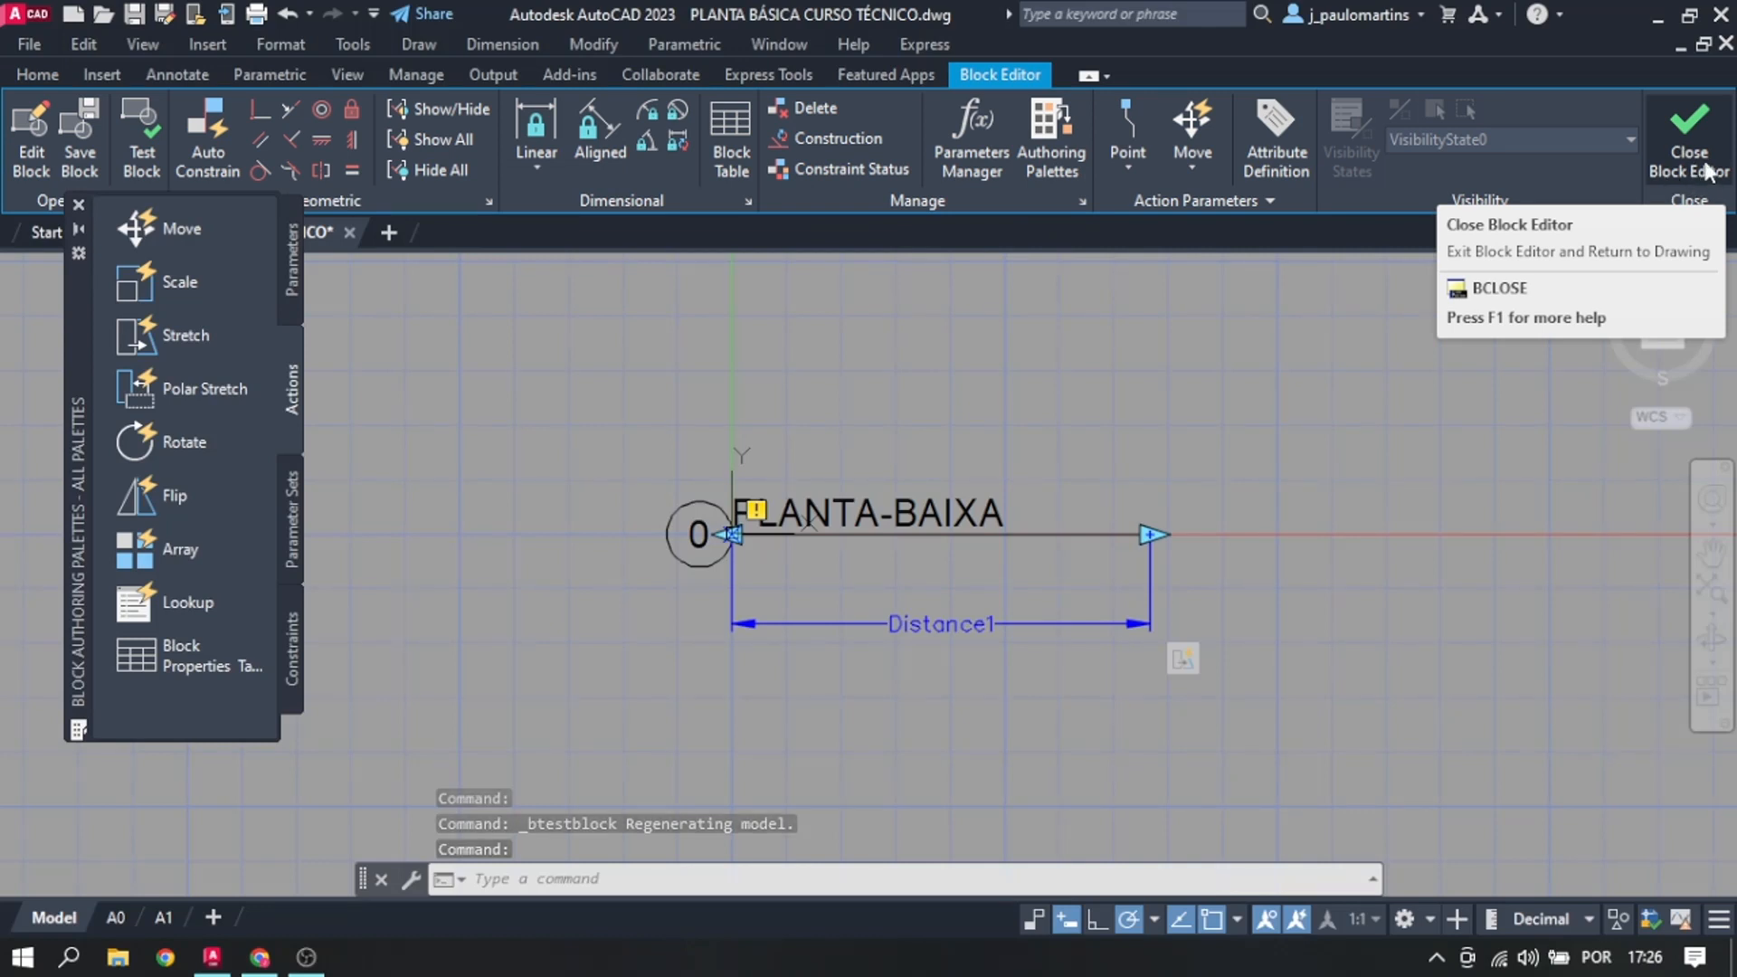
{"action": "left_click", "coordinate": [1700, 120]}
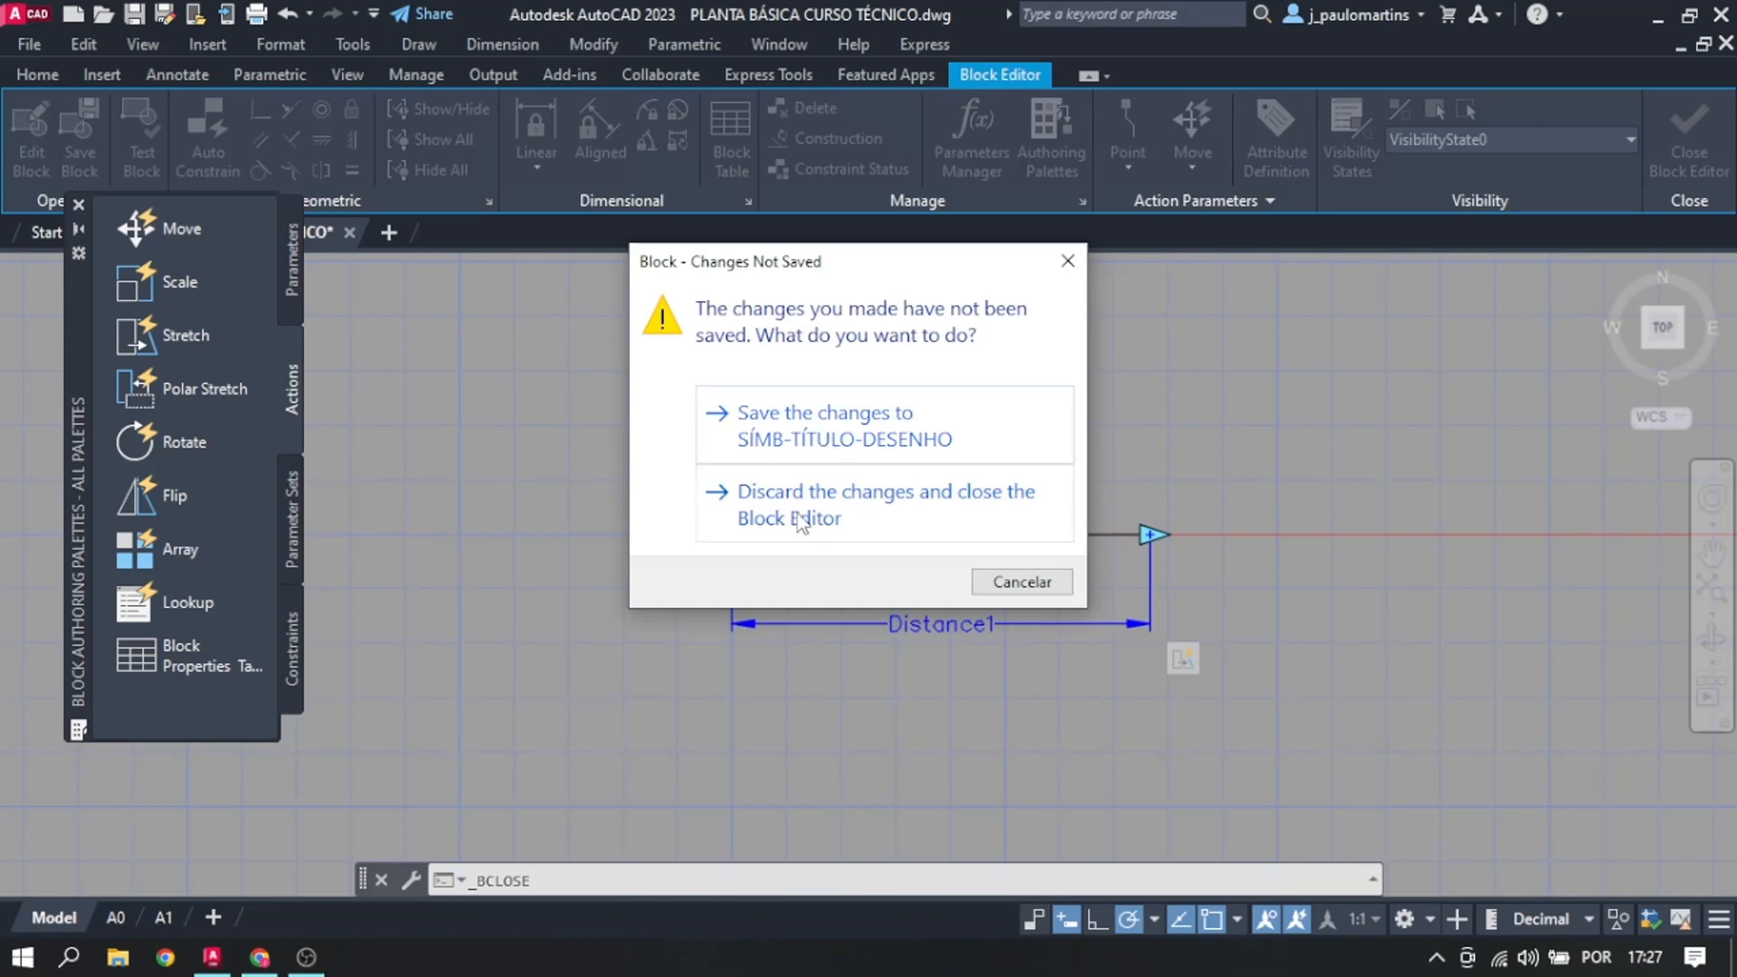
{"action": "left_click", "coordinate": [812, 417]}
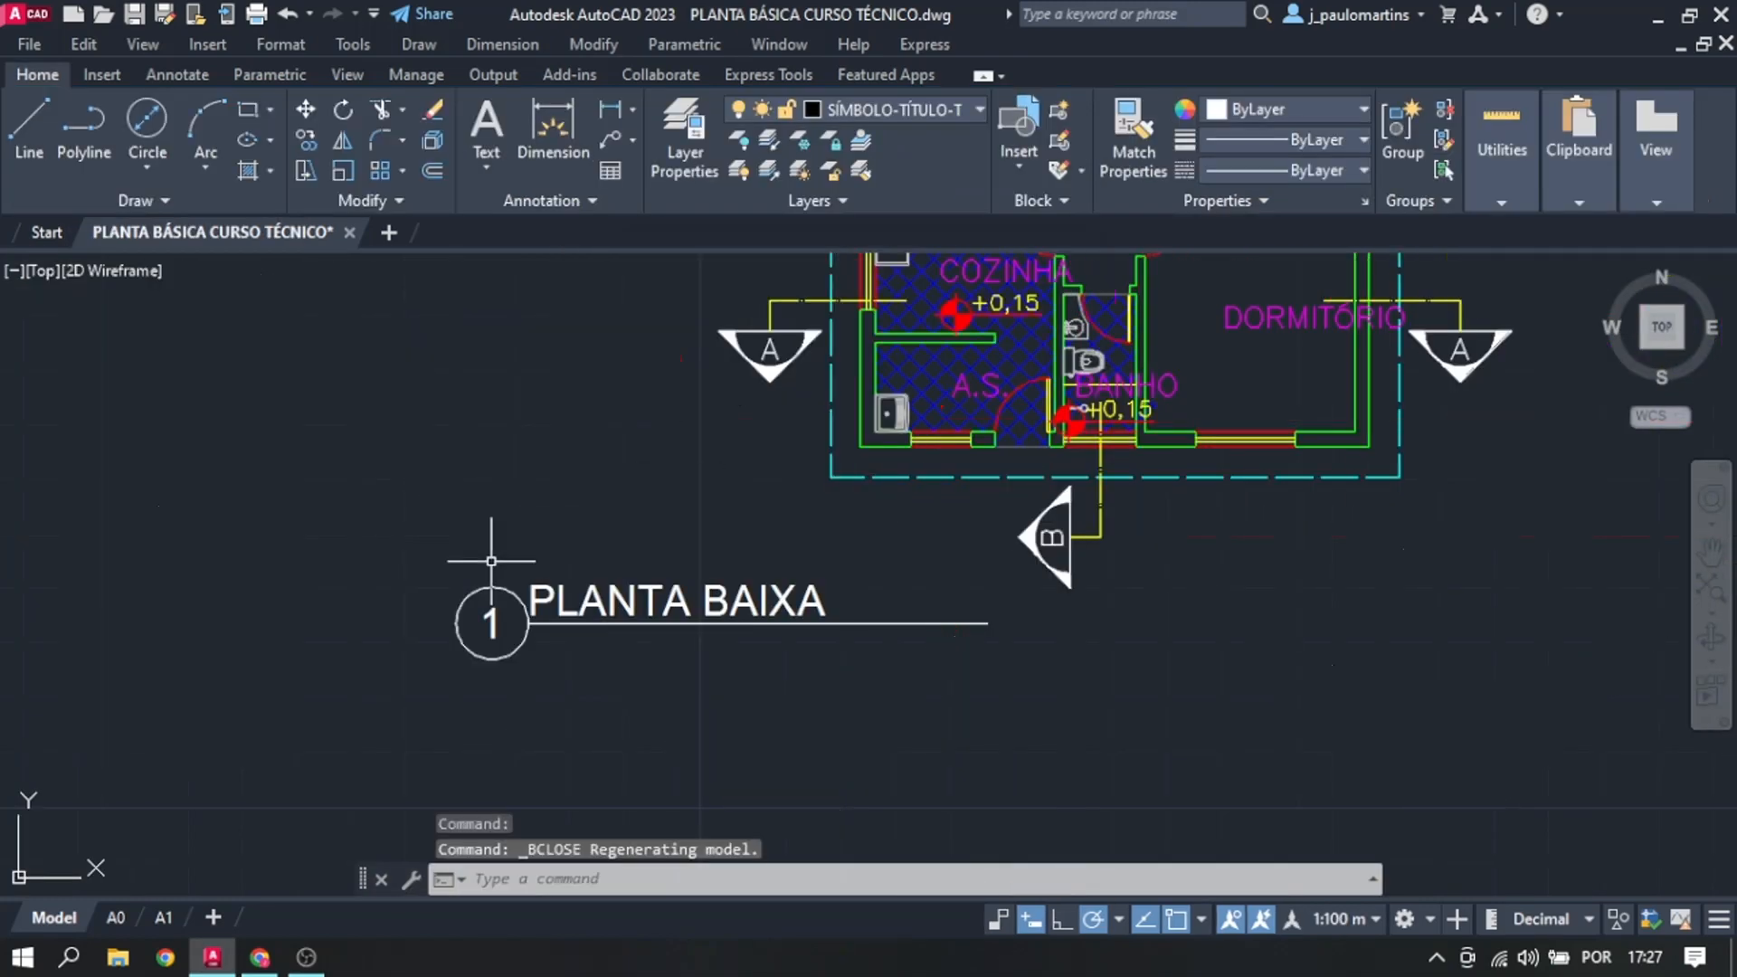
Step: Shorten the line of the title block below the floor plan to end just past the PLANTA BAIXA text
{"action": "left_click", "coordinate": [945, 622]}
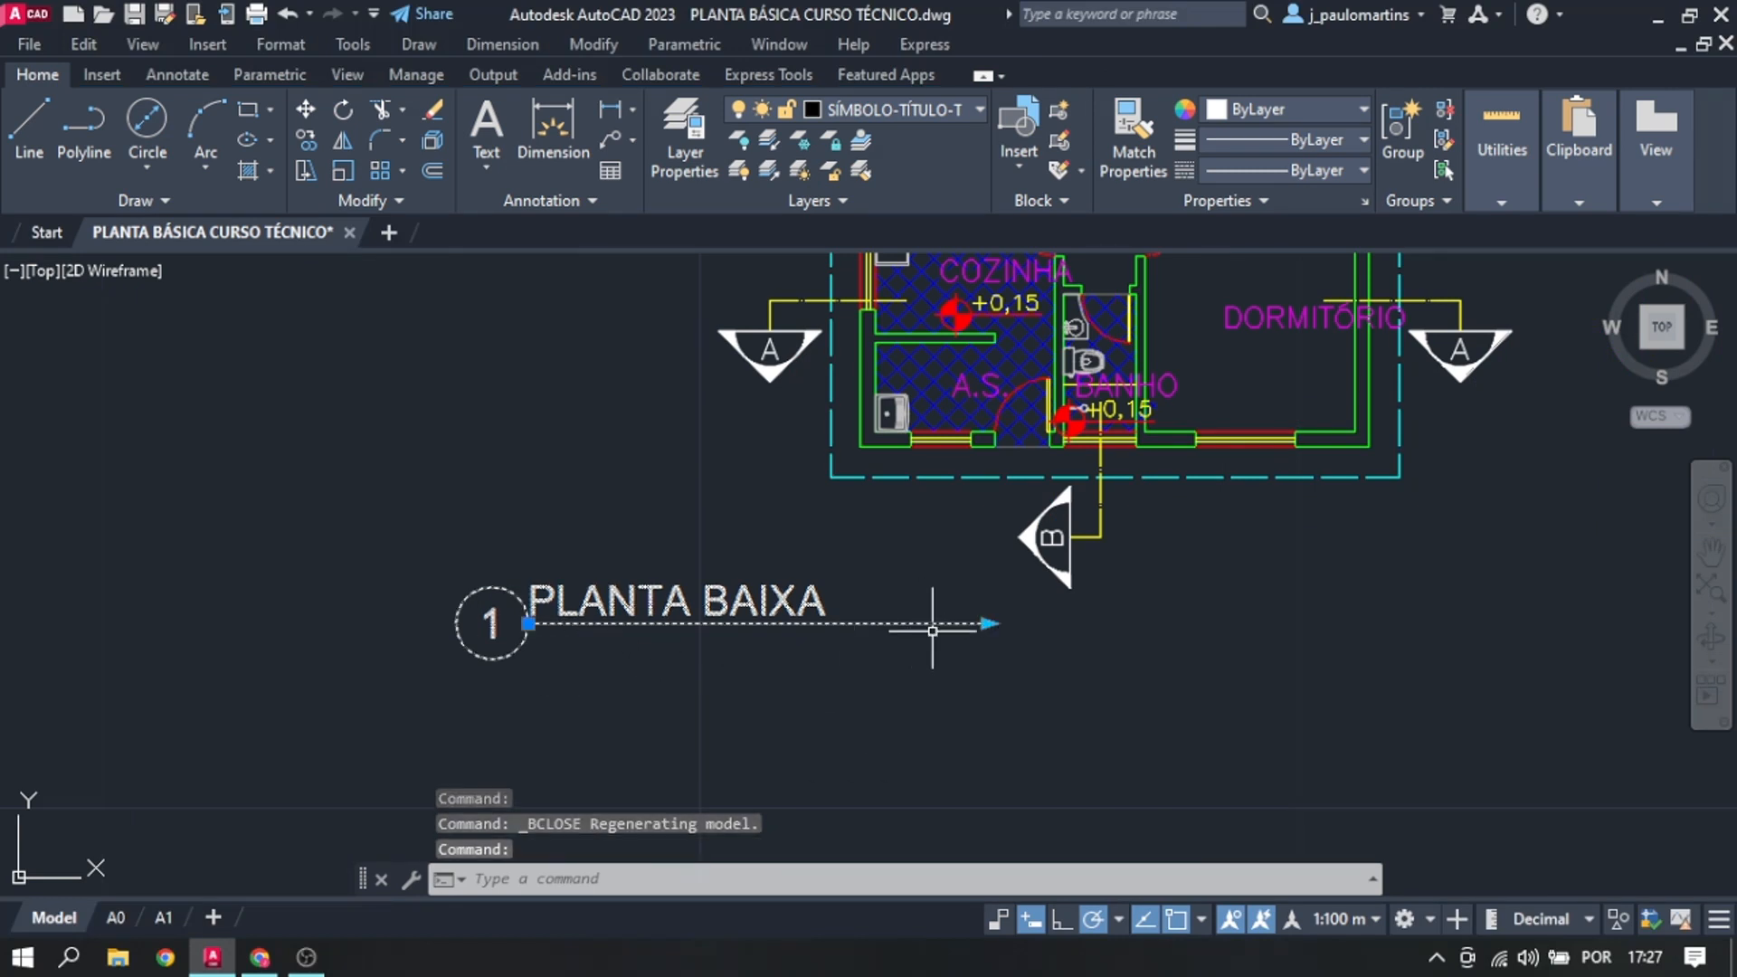
{"action": "left_click", "coordinate": [987, 622]}
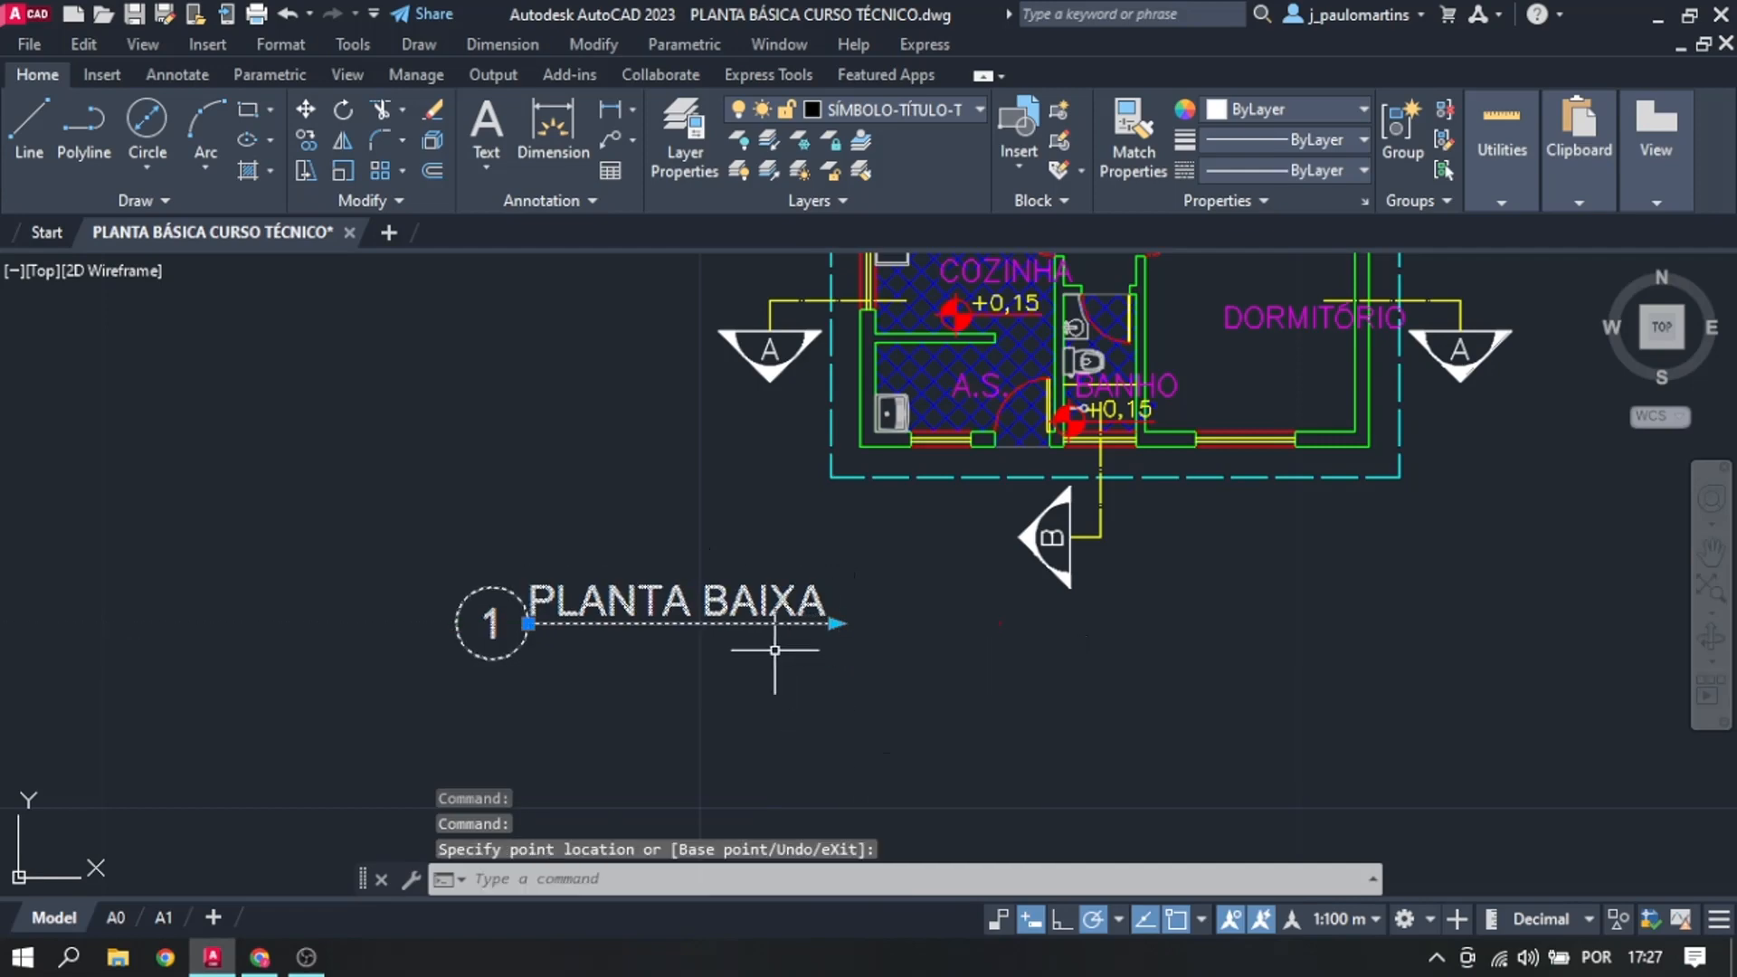
Step: Deselect the title block below the floor plan and examine the fit of its line to the PLANTA BAIXA text
{"action": "key", "text": "Escape"}
{"action": "scroll", "coordinate": [732, 626], "scroll_direction": "down", "scroll_amount": 2}
{"action": "scroll", "coordinate": [732, 626], "scroll_direction": "up", "scroll_amount": 4}
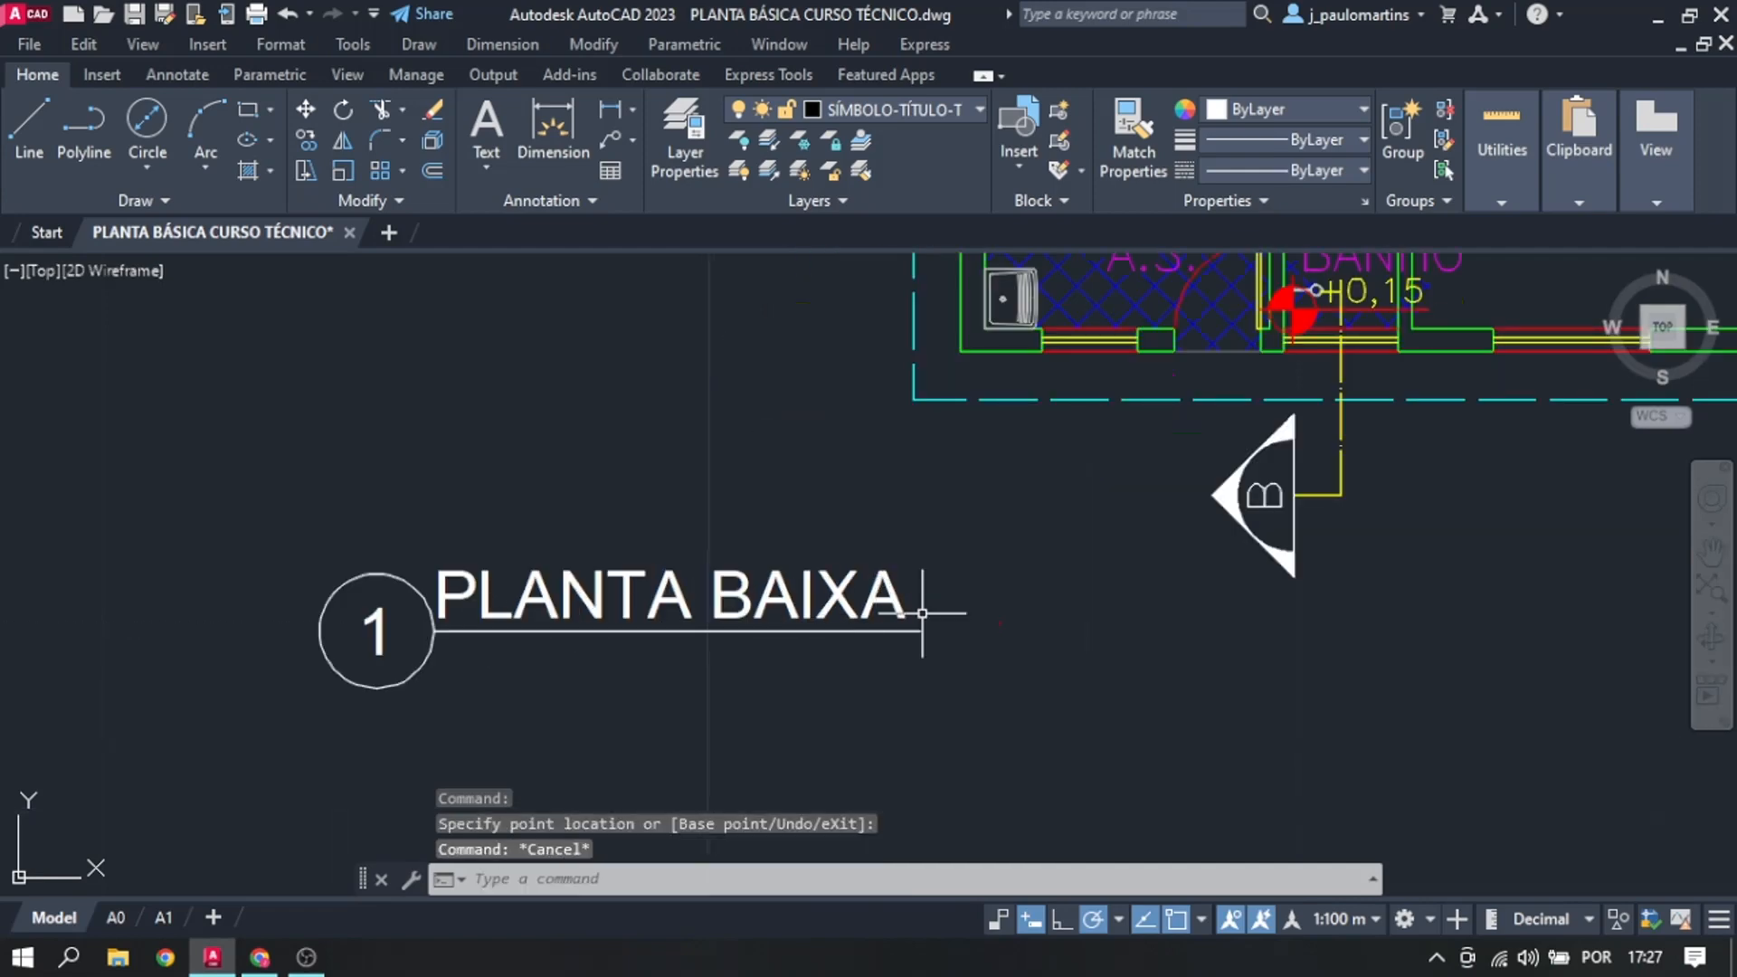
{"action": "scroll", "coordinate": [905, 606], "scroll_direction": "down", "scroll_amount": 4}
{"action": "scroll", "coordinate": [900, 610], "scroll_direction": "up", "scroll_amount": 2}
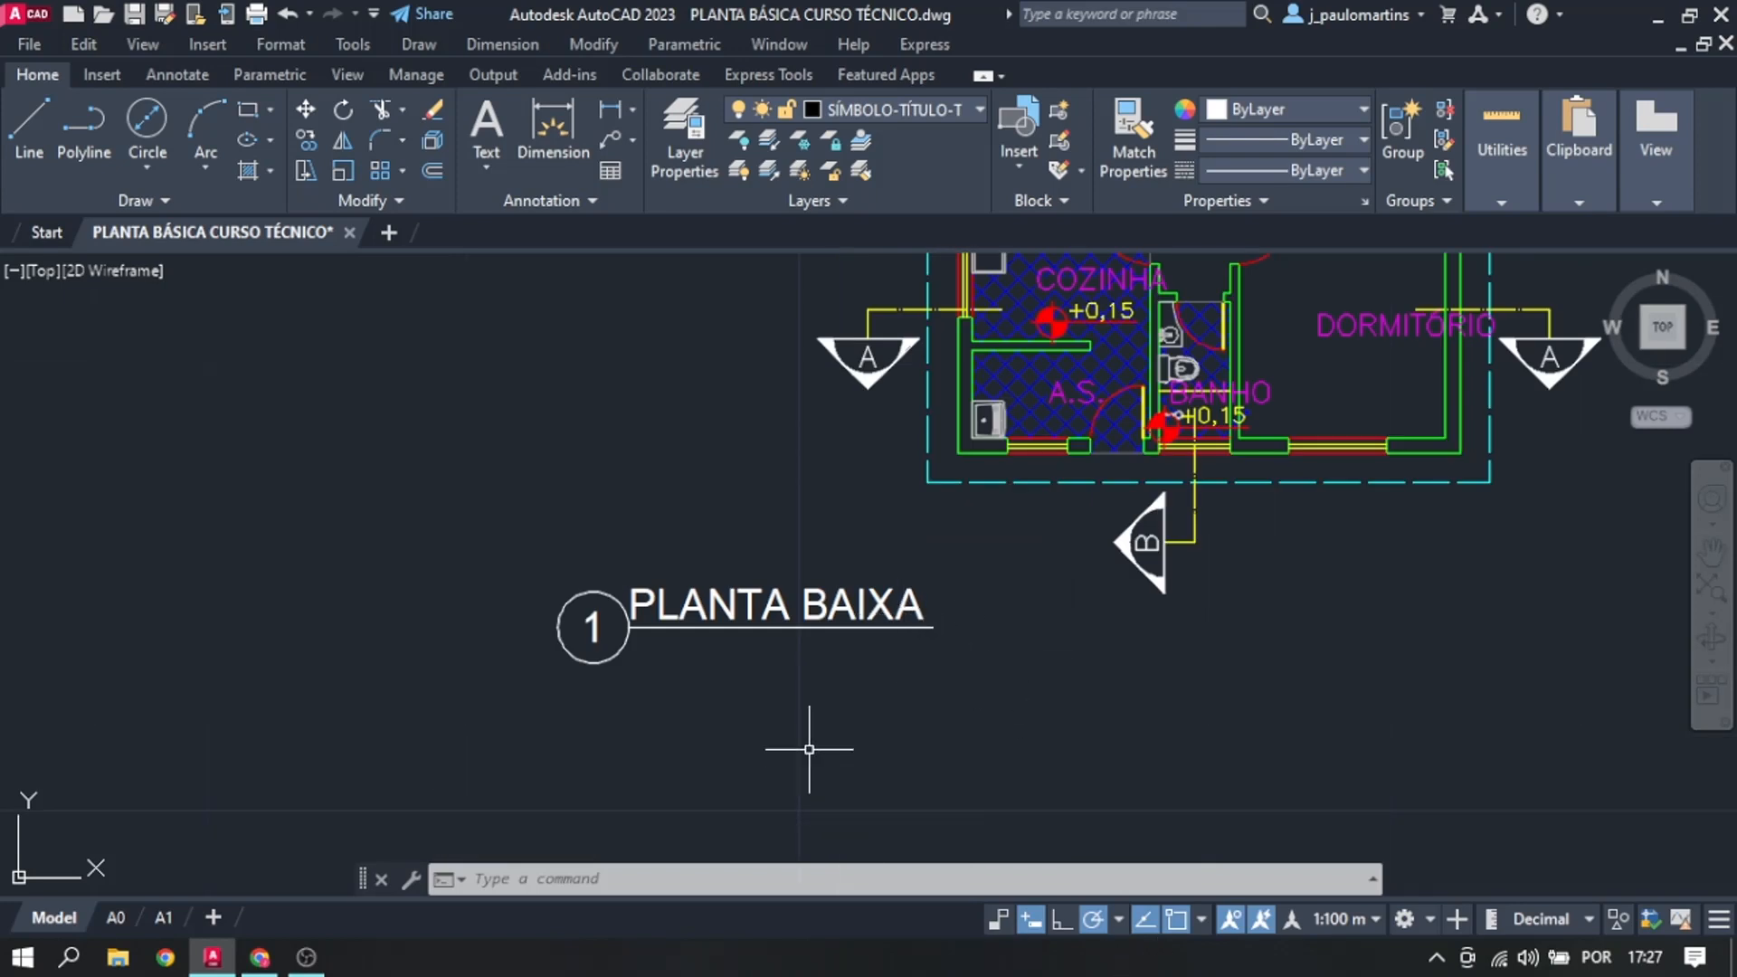
{"action": "scroll", "coordinate": [796, 635], "scroll_direction": "up", "scroll_amount": 2}
{"action": "scroll", "coordinate": [715, 629], "scroll_direction": "down", "scroll_amount": 2}
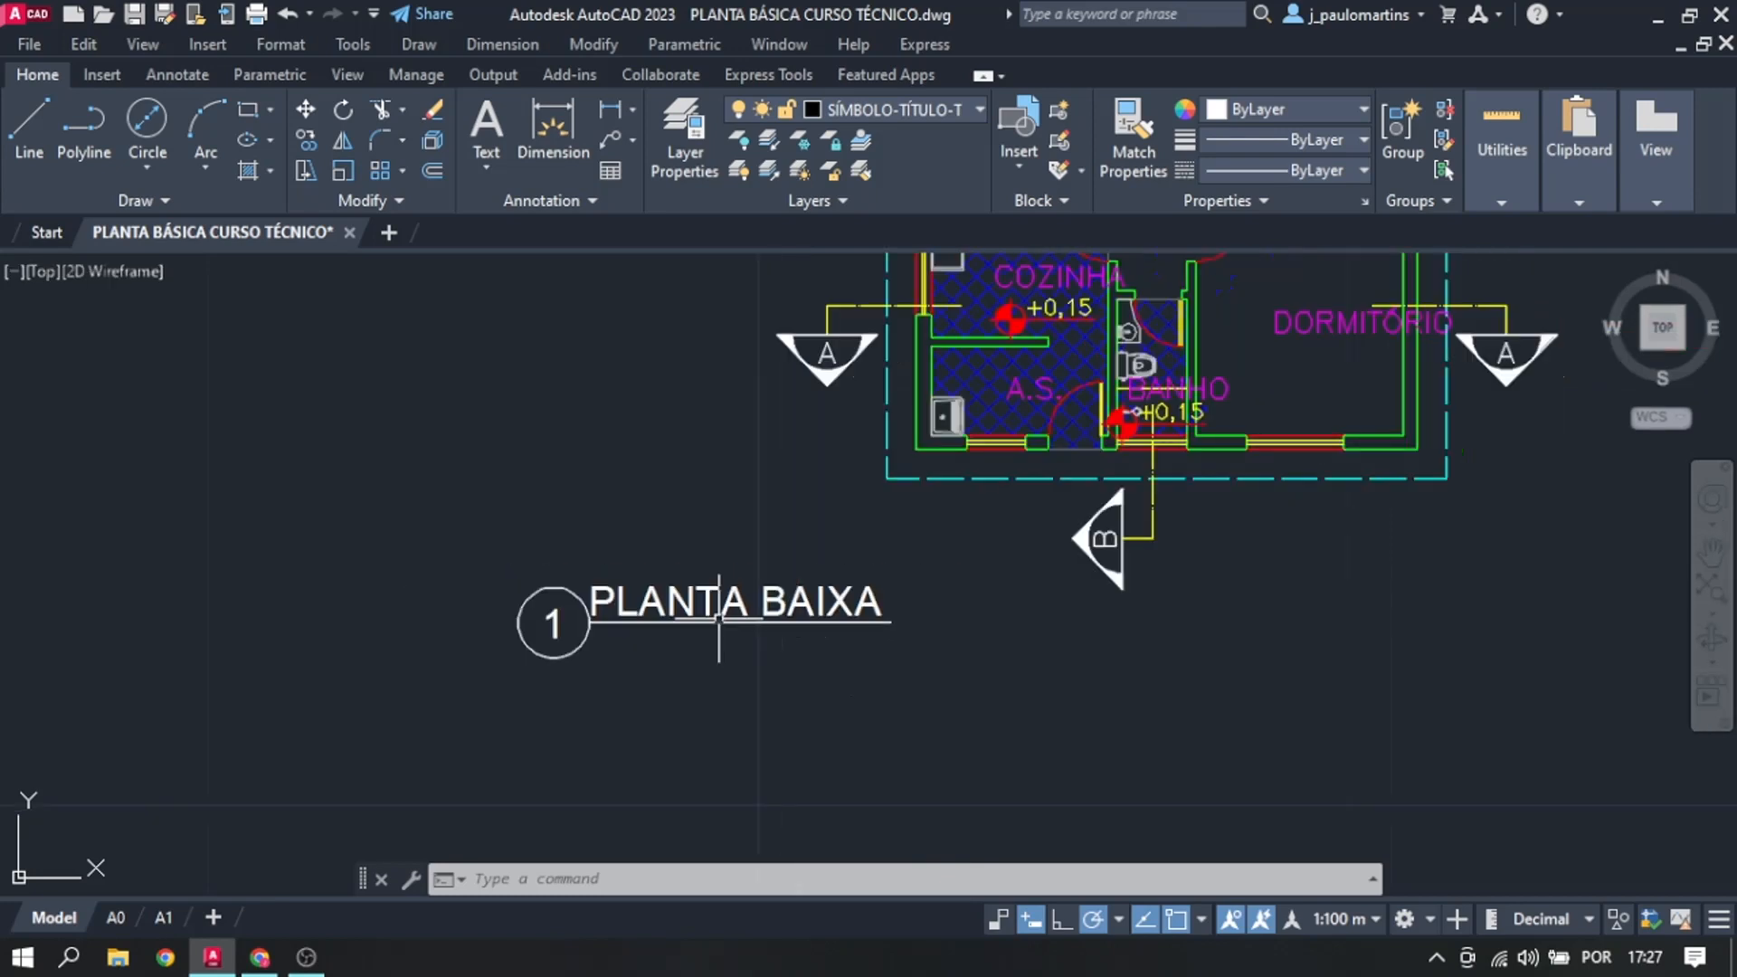
Step: Delete the linear parameter from the PLANTA BAIXA title block in the Block Editor and exit, saving the changes
{"action": "scroll", "coordinate": [713, 627], "scroll_direction": "up", "scroll_amount": 2}
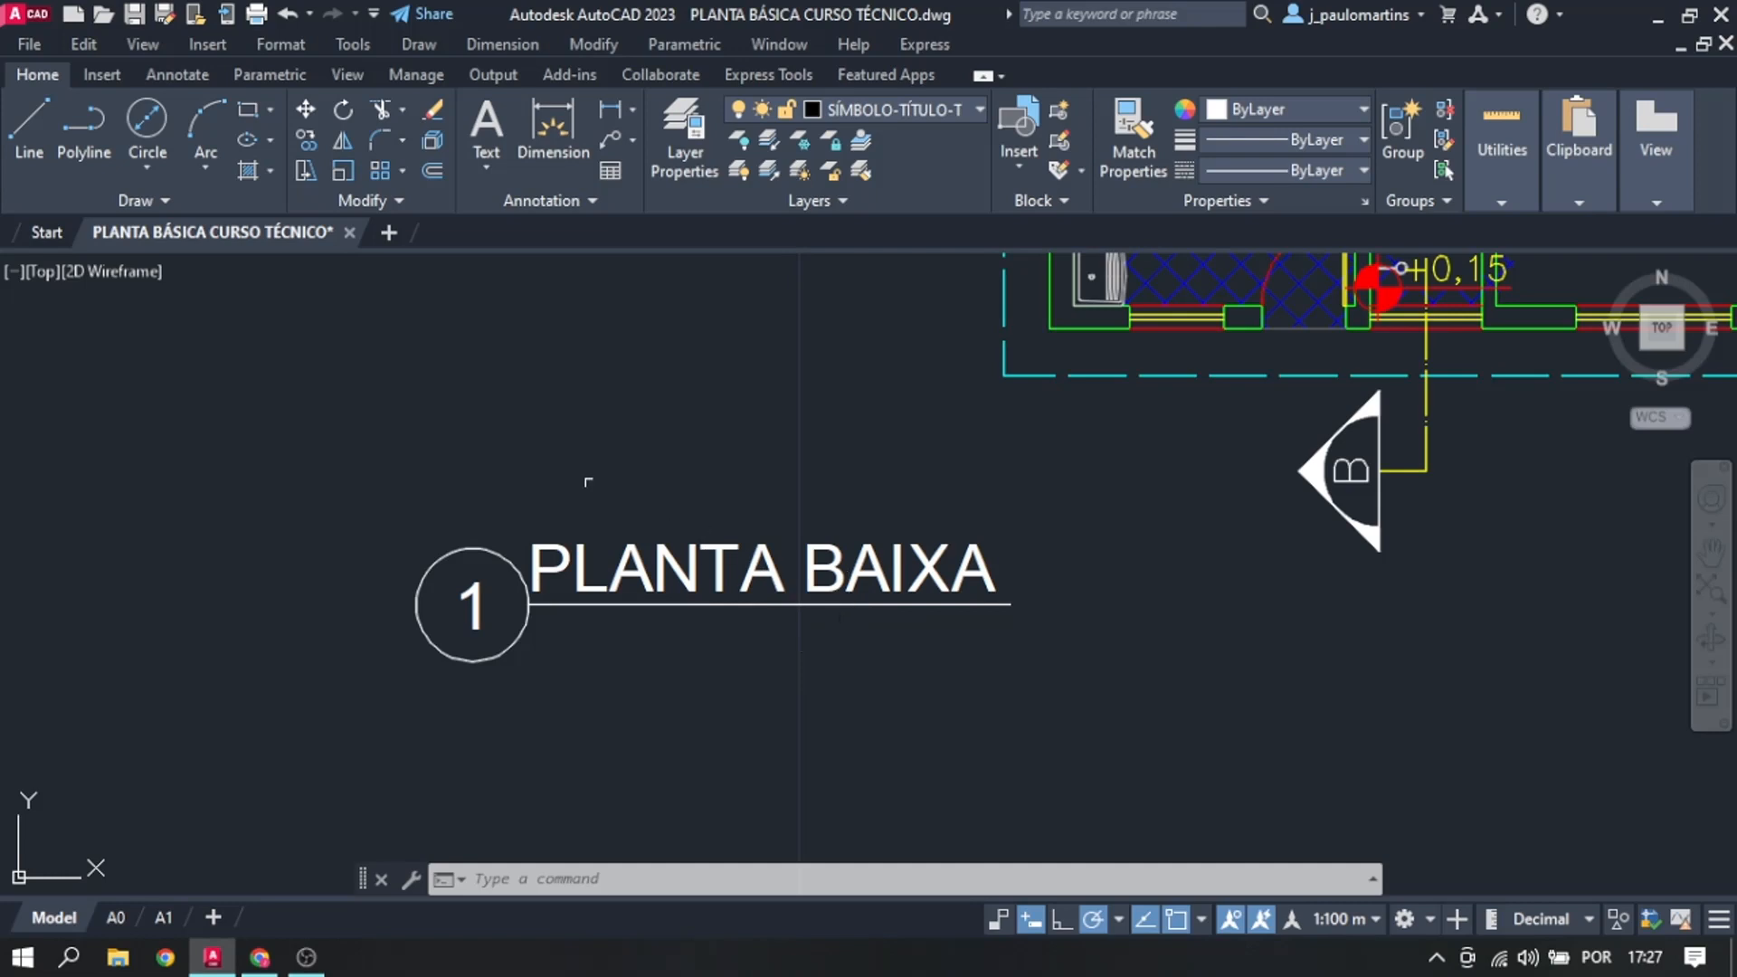
{"action": "left_click", "coordinate": [326, 470]}
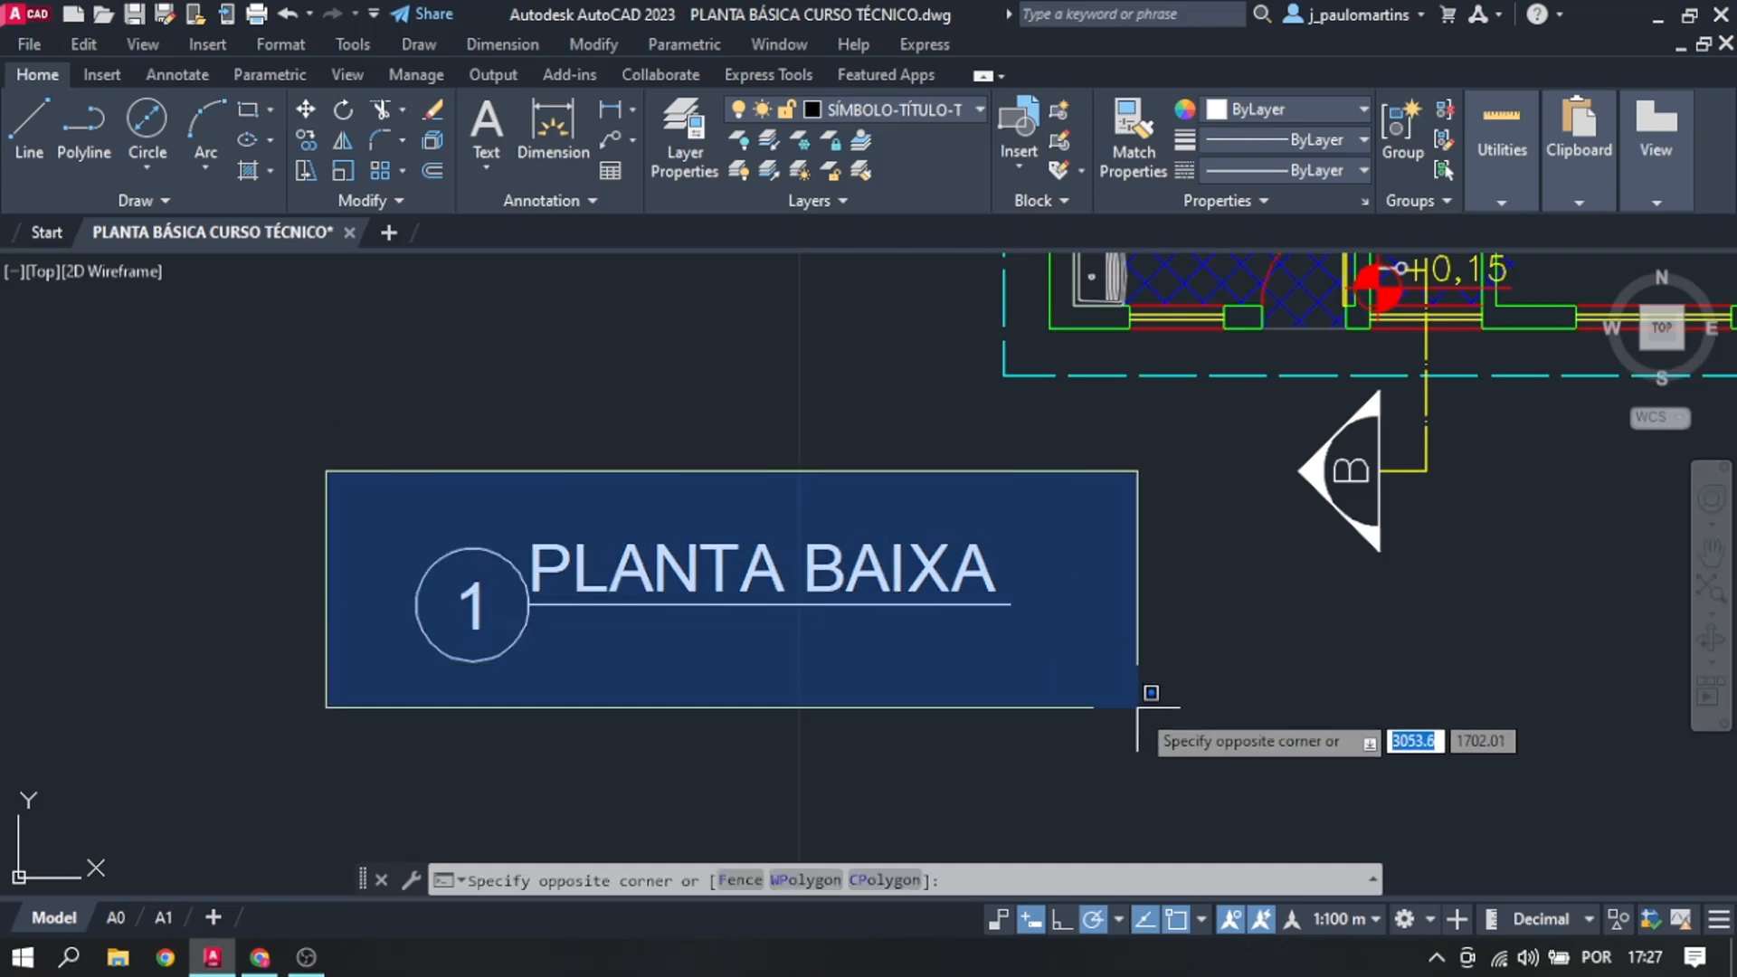
{"action": "left_click", "coordinate": [1137, 700]}
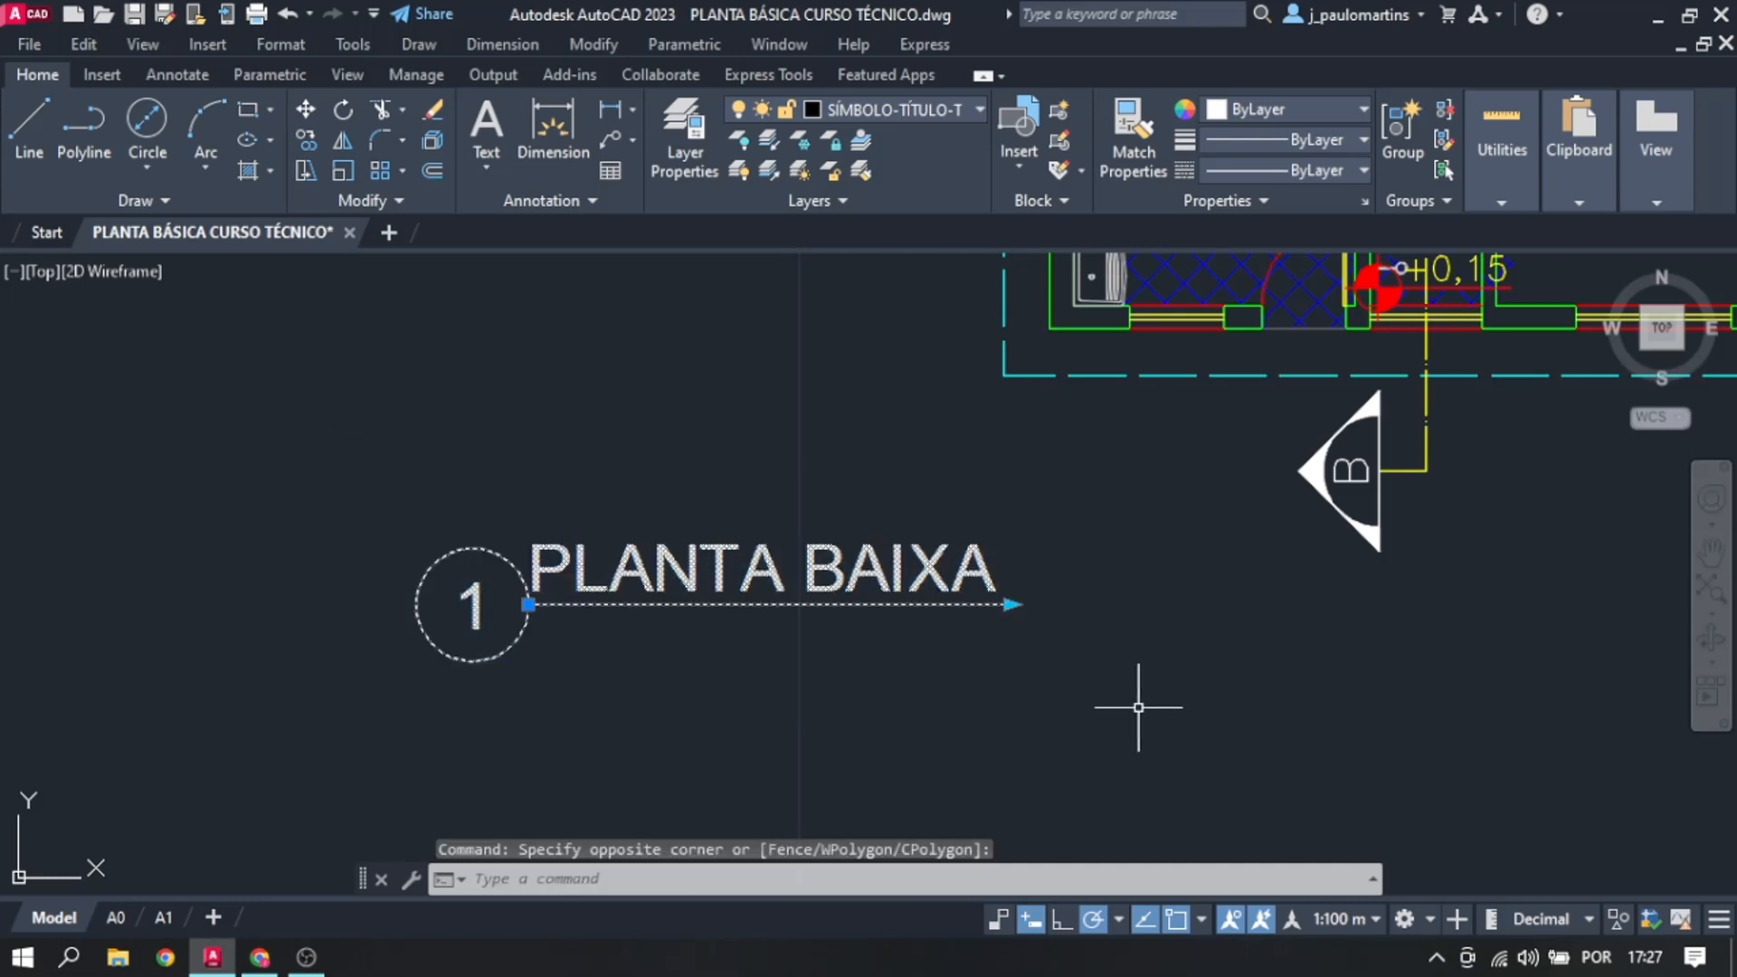
{"action": "right_click", "coordinate": [915, 597]}
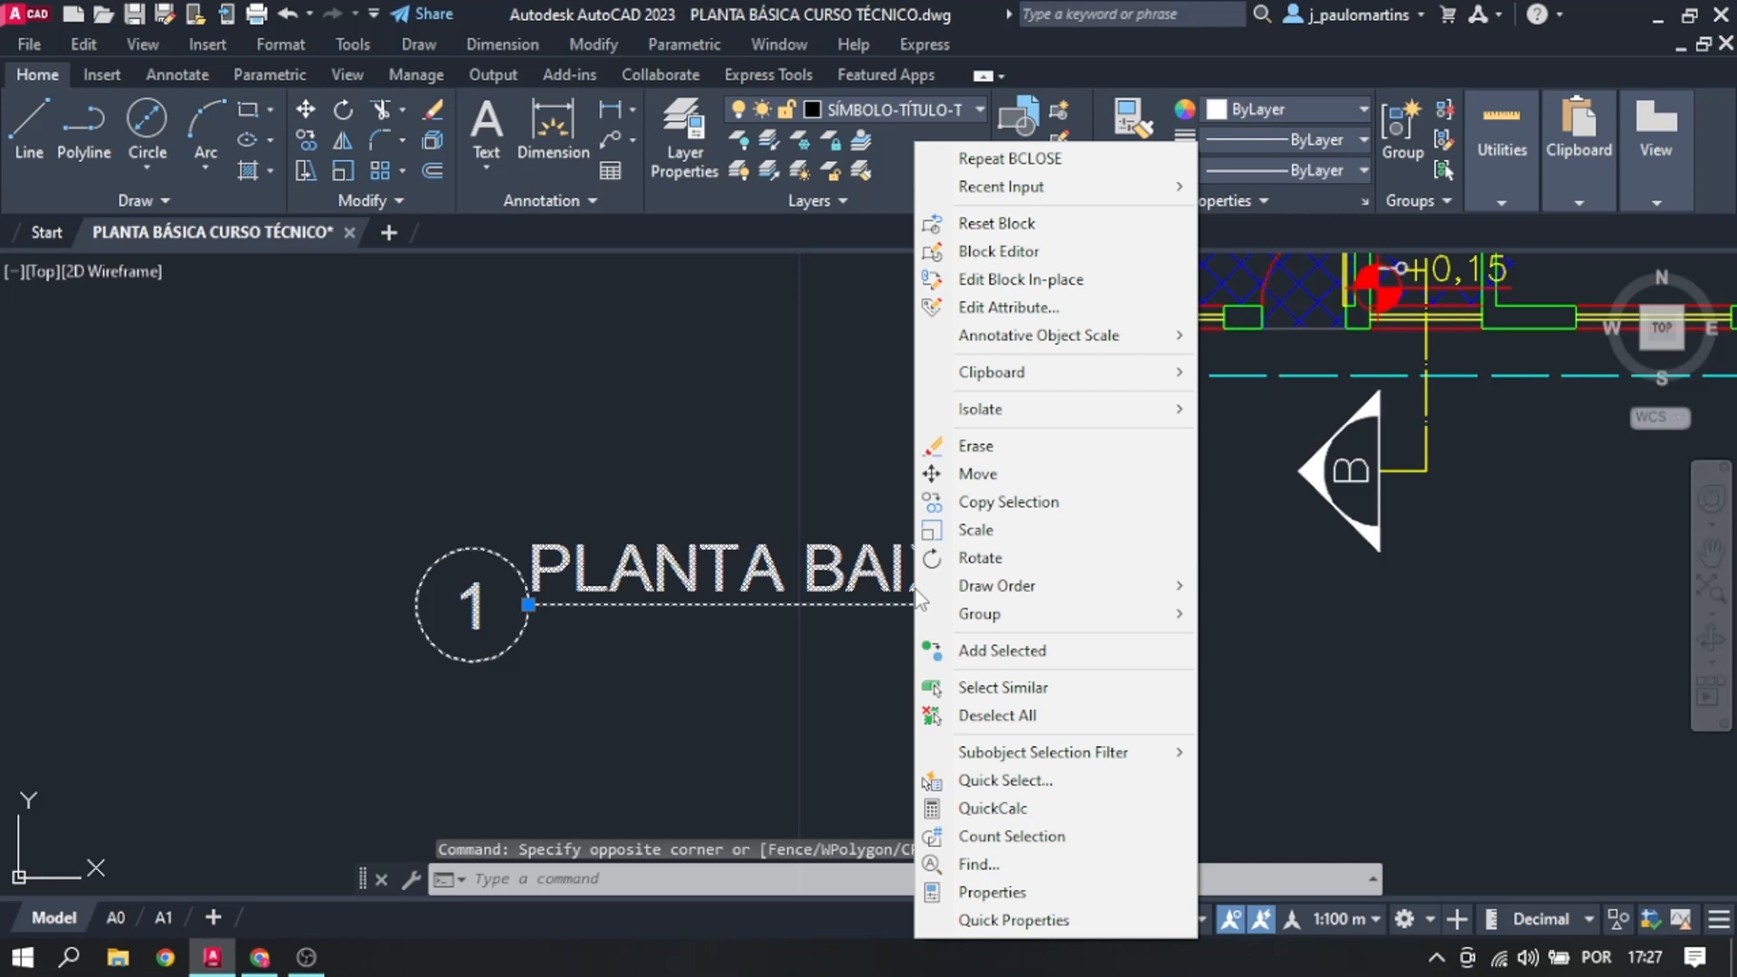
{"action": "left_click", "coordinate": [1063, 252]}
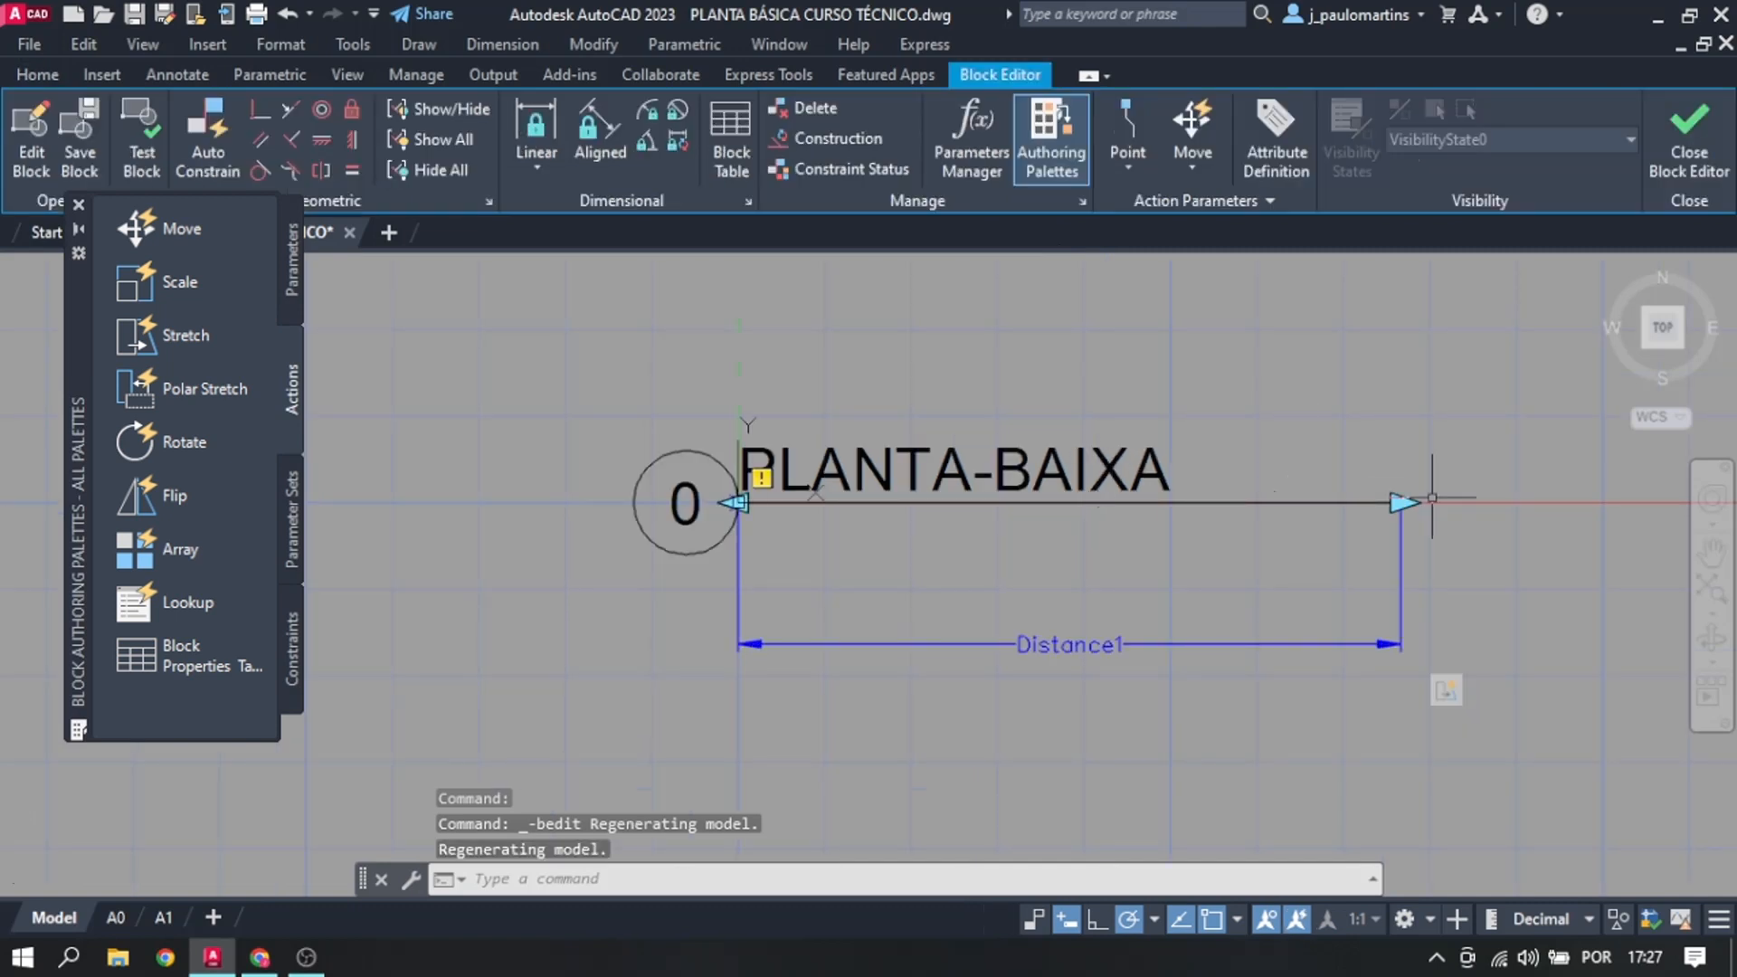
{"action": "left_click", "coordinate": [1107, 646]}
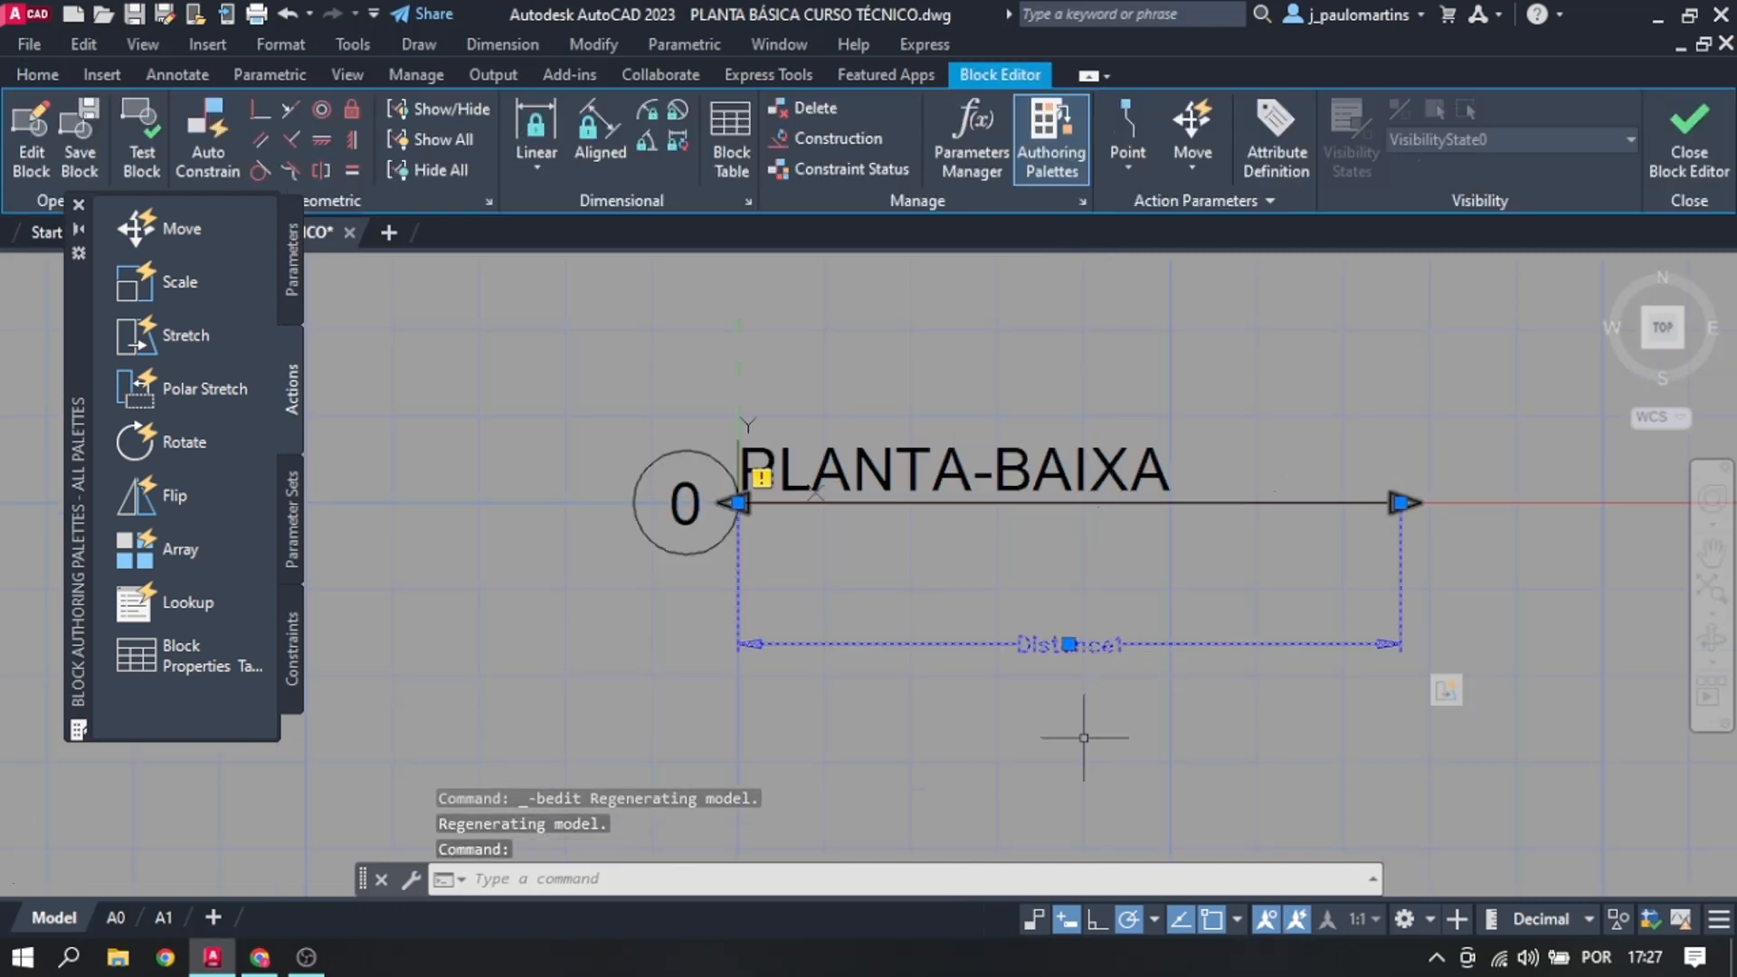
{"action": "key", "text": "Delete"}
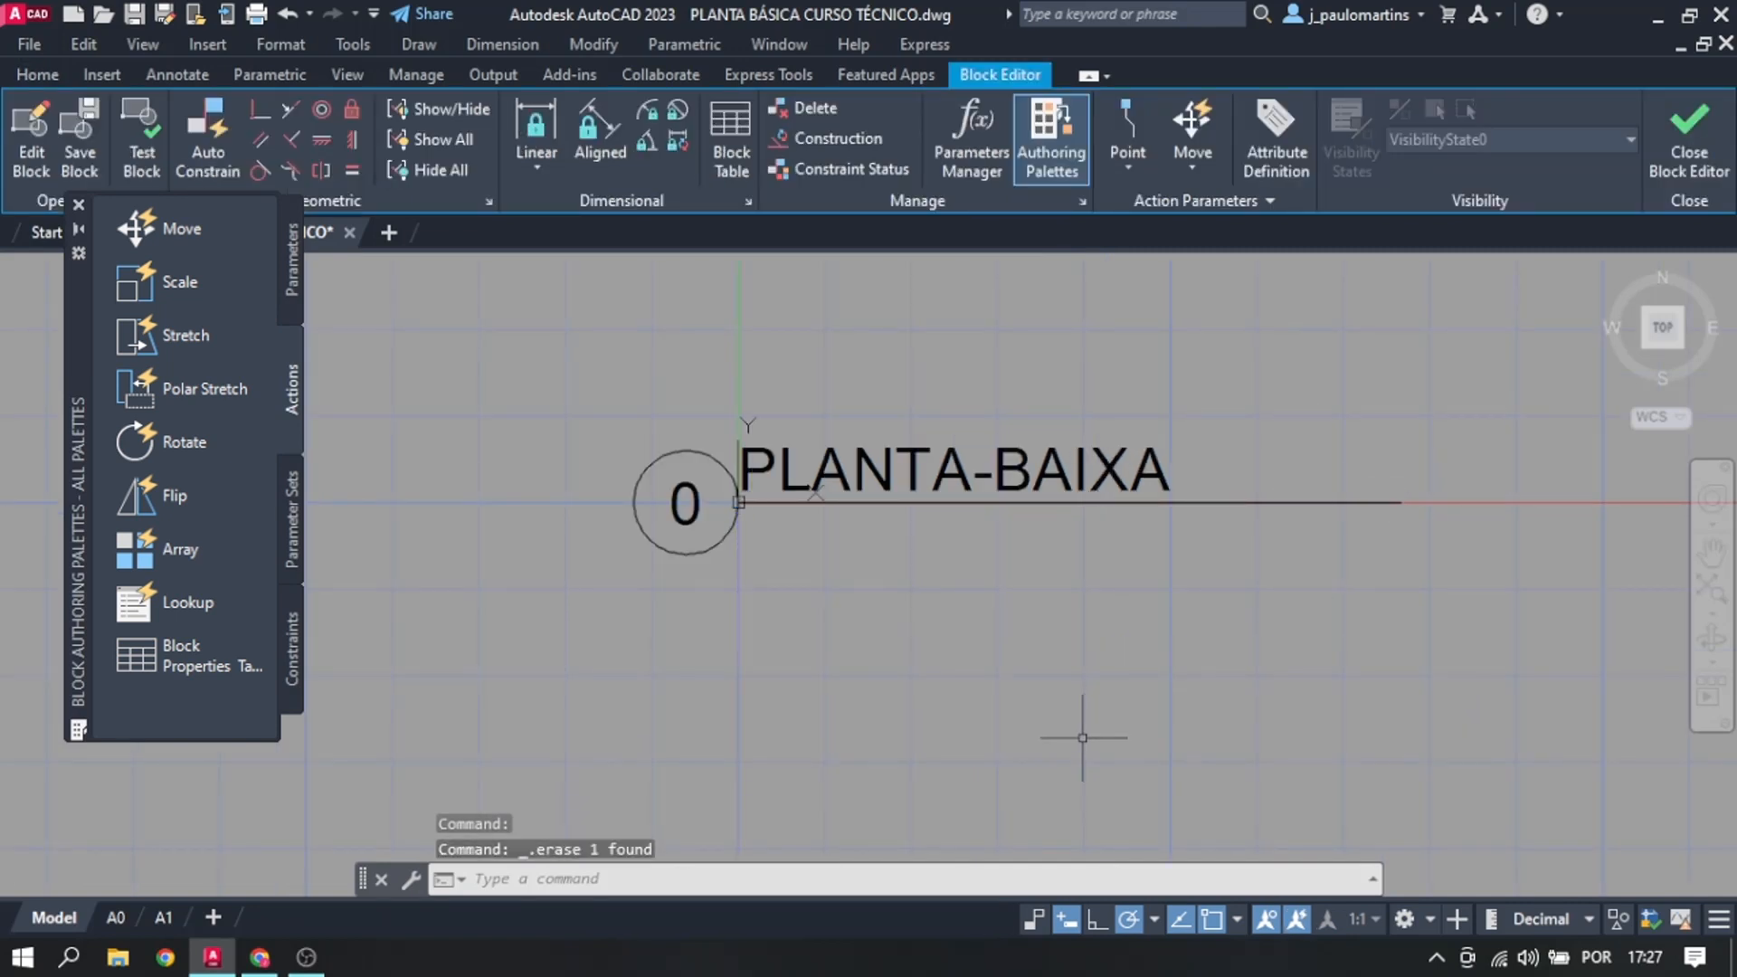
{"action": "left_click", "coordinate": [1690, 126]}
{"action": "left_click", "coordinate": [831, 444]}
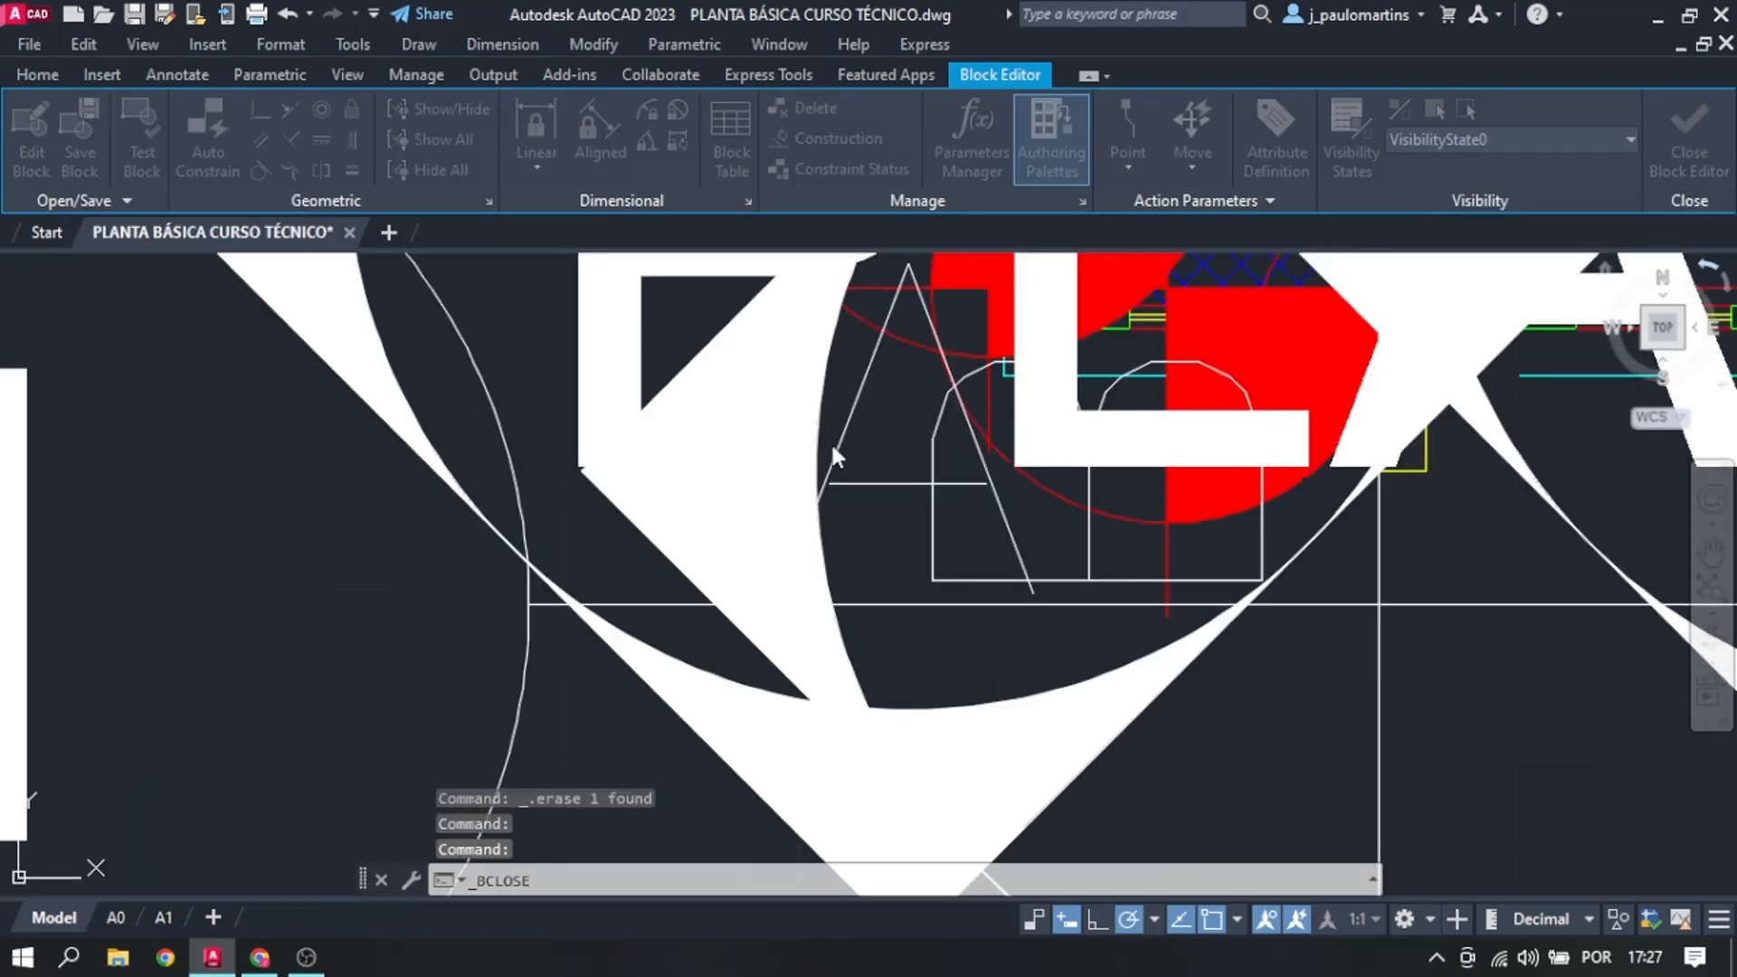
Step: Check the free end of the title block's line for a stretch grip and deselect the block
{"action": "left_click", "coordinate": [1112, 601]}
{"action": "left_click", "coordinate": [1241, 597]}
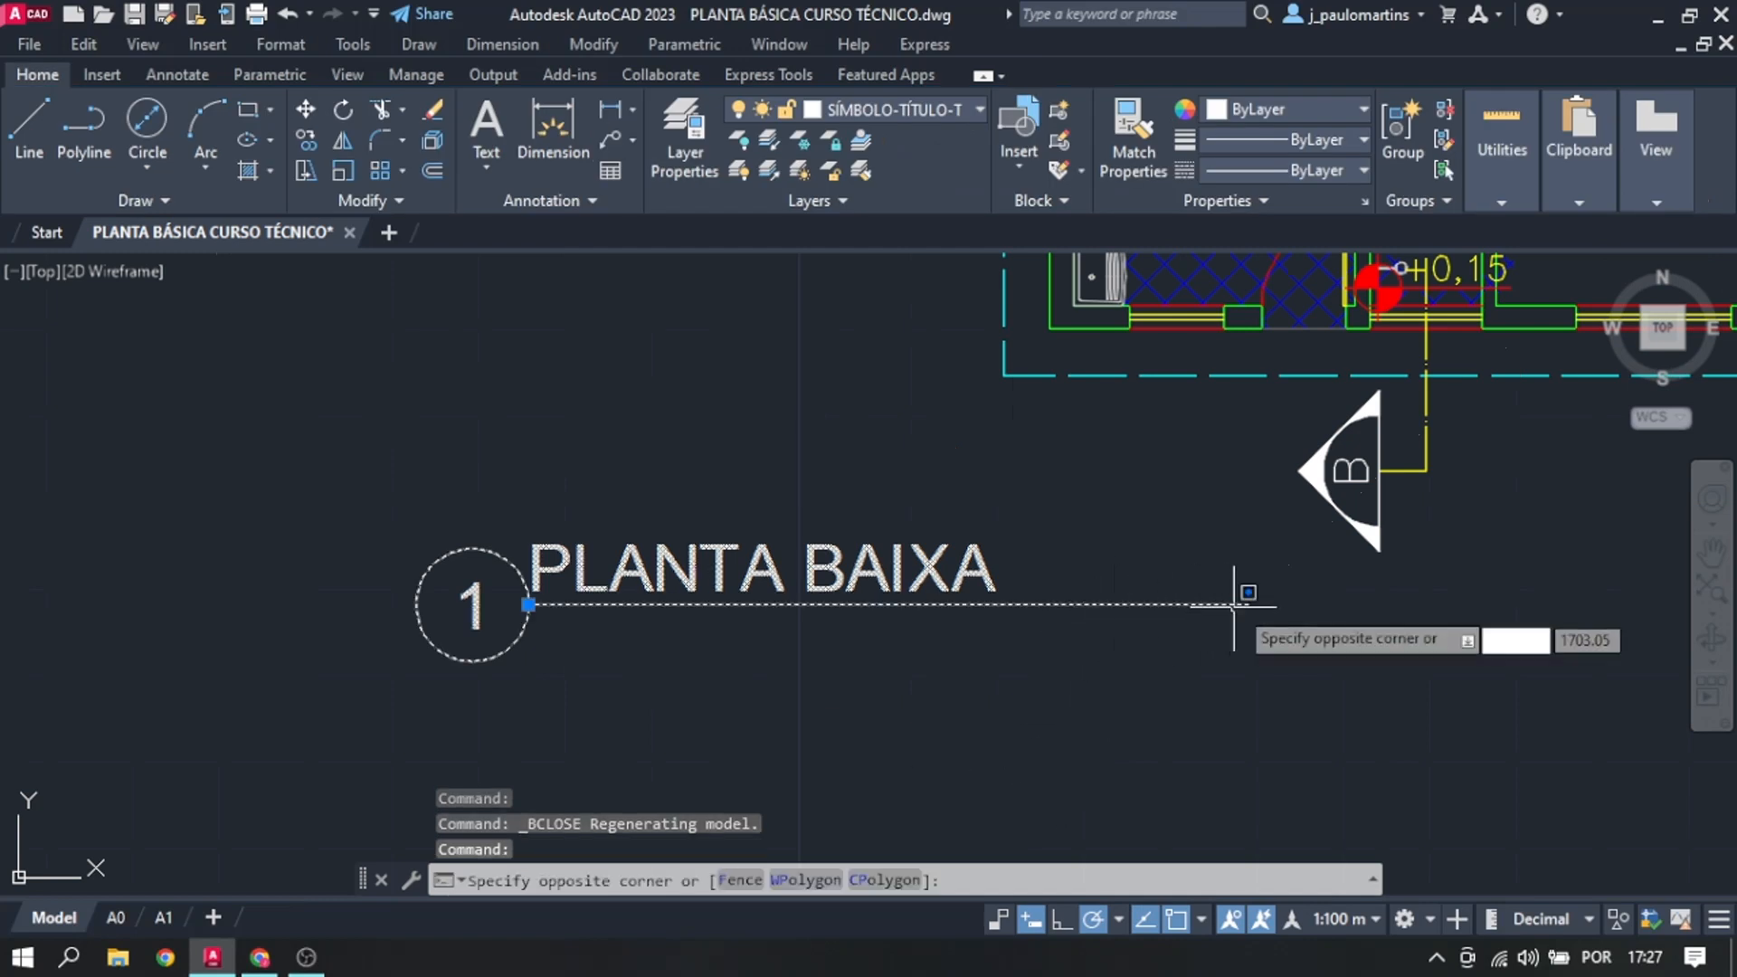
{"action": "left_click", "coordinate": [1122, 610]}
{"action": "left_click", "coordinate": [1238, 613]}
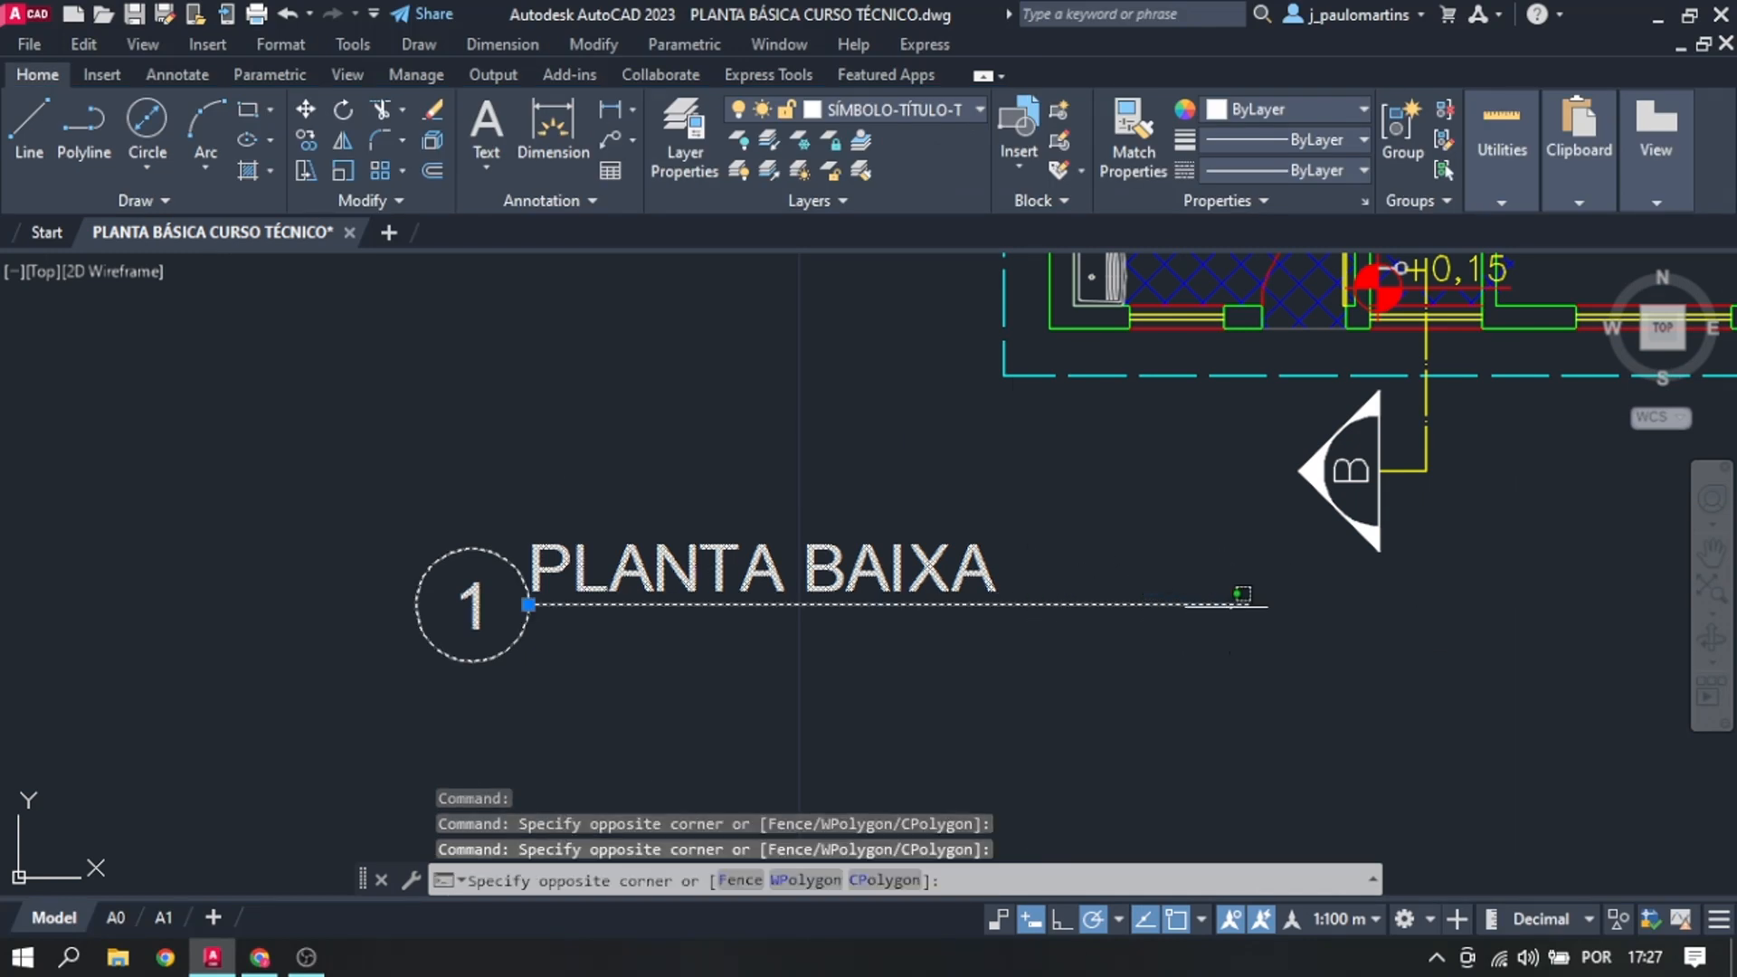
{"action": "left_click", "coordinate": [1151, 586]}
{"action": "left_click", "coordinate": [1056, 648]}
{"action": "left_click", "coordinate": [1075, 647]}
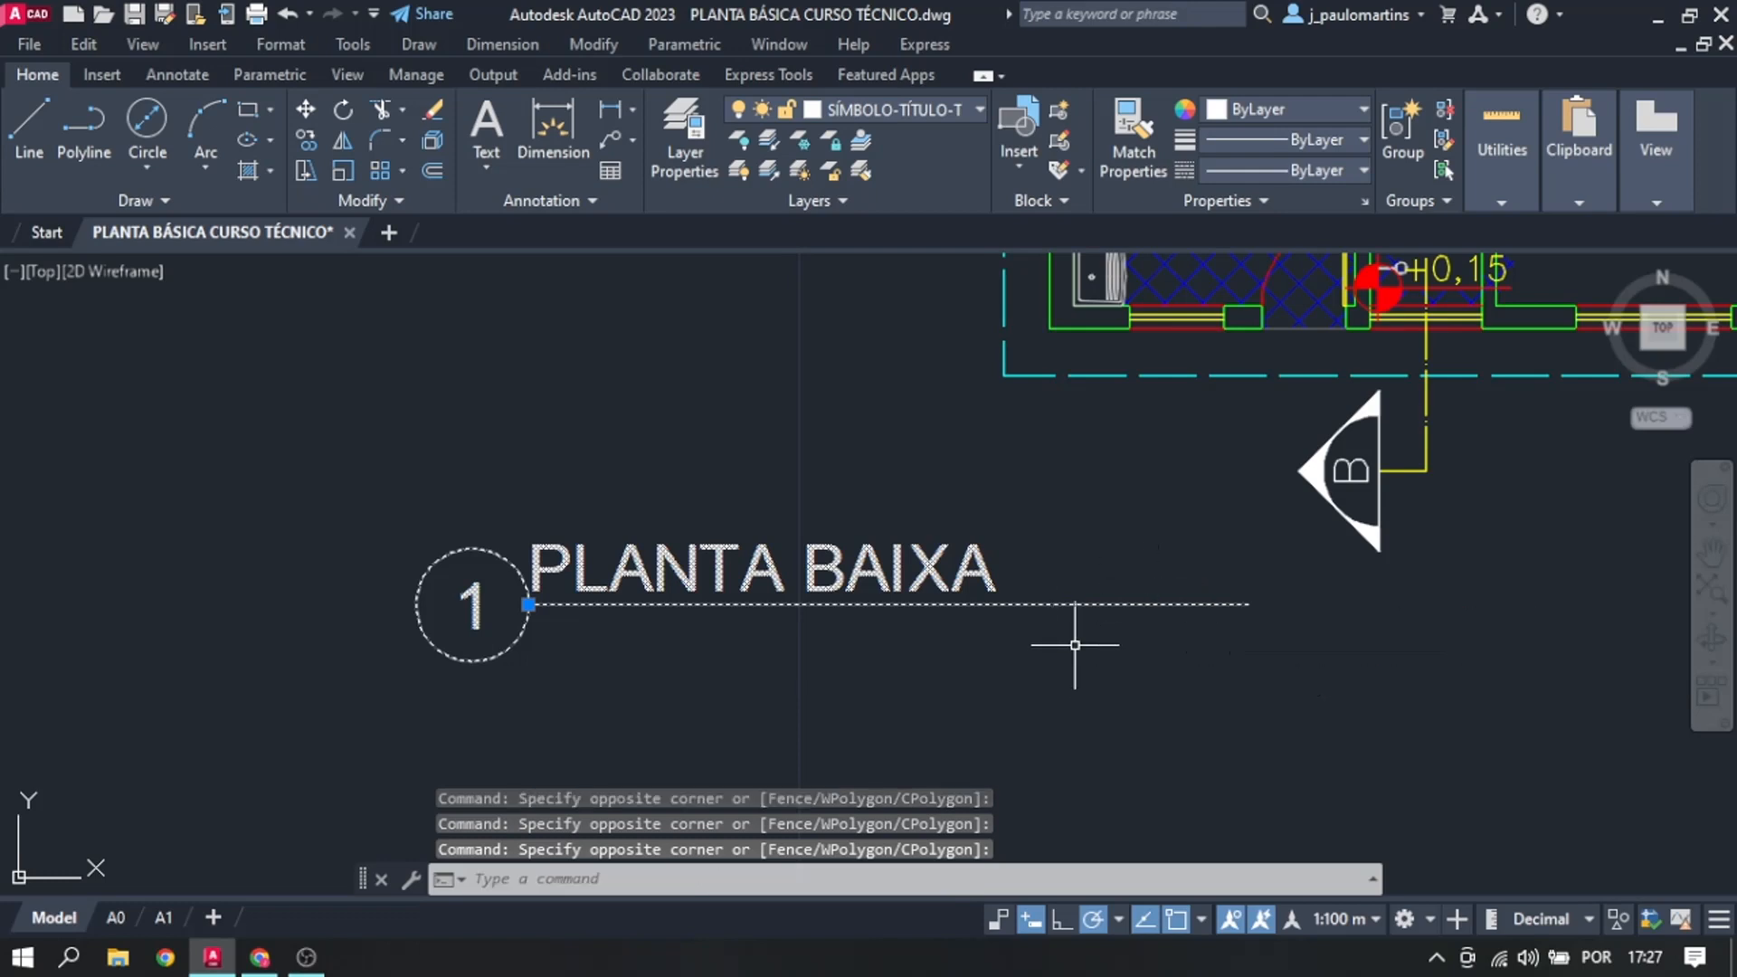
{"action": "key", "text": "Escape"}
{"action": "scroll", "coordinate": [498, 490], "scroll_direction": "down", "scroll_amount": 4}
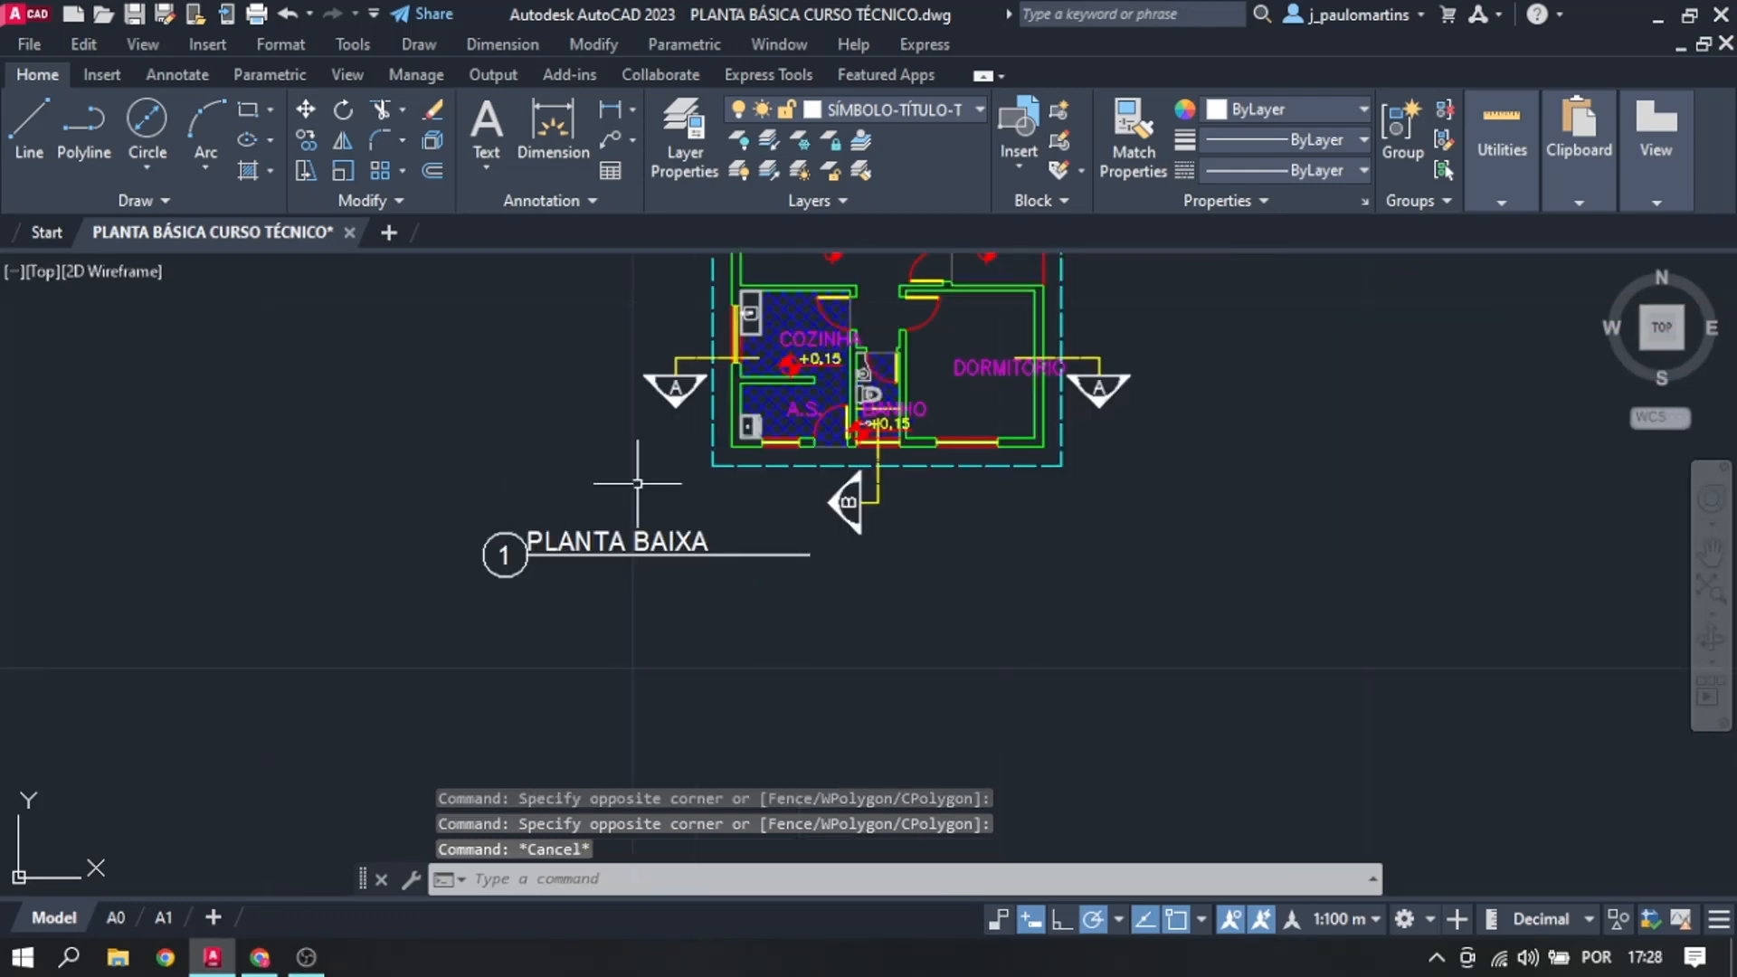
{"action": "scroll", "coordinate": [698, 522], "scroll_direction": "up", "scroll_amount": 2}
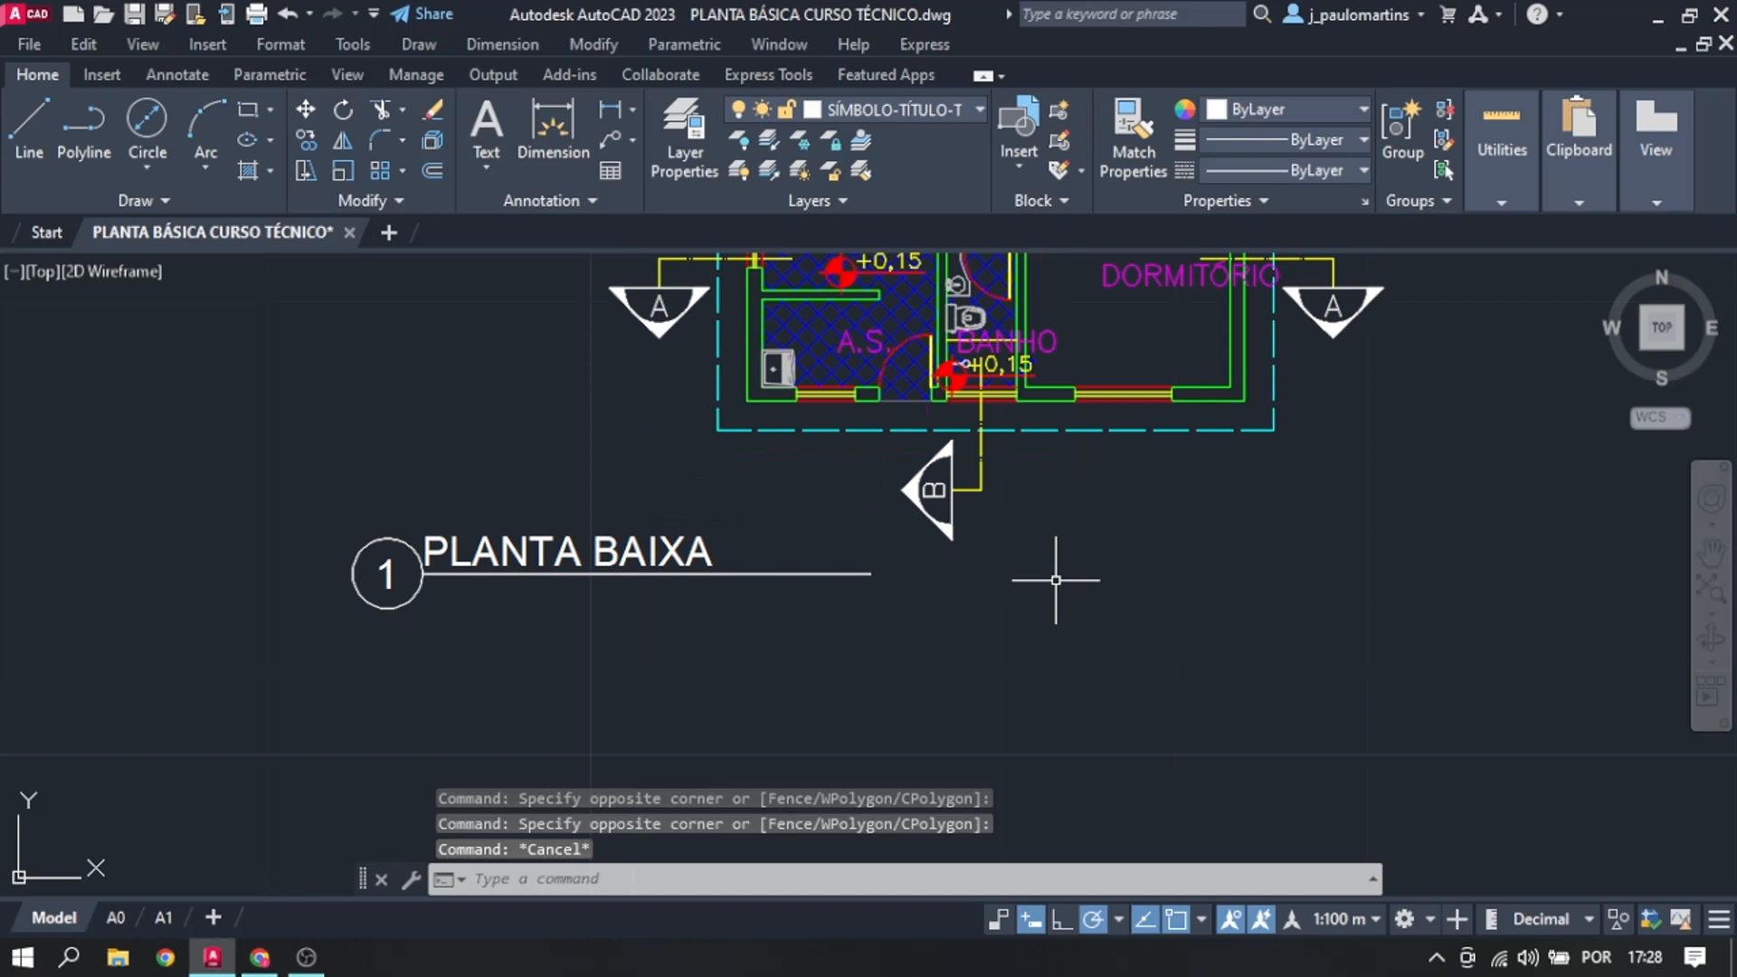
Step: Reopen the PLANTA BAIXA title block in the Block Editor
{"action": "left_click", "coordinate": [303, 509]}
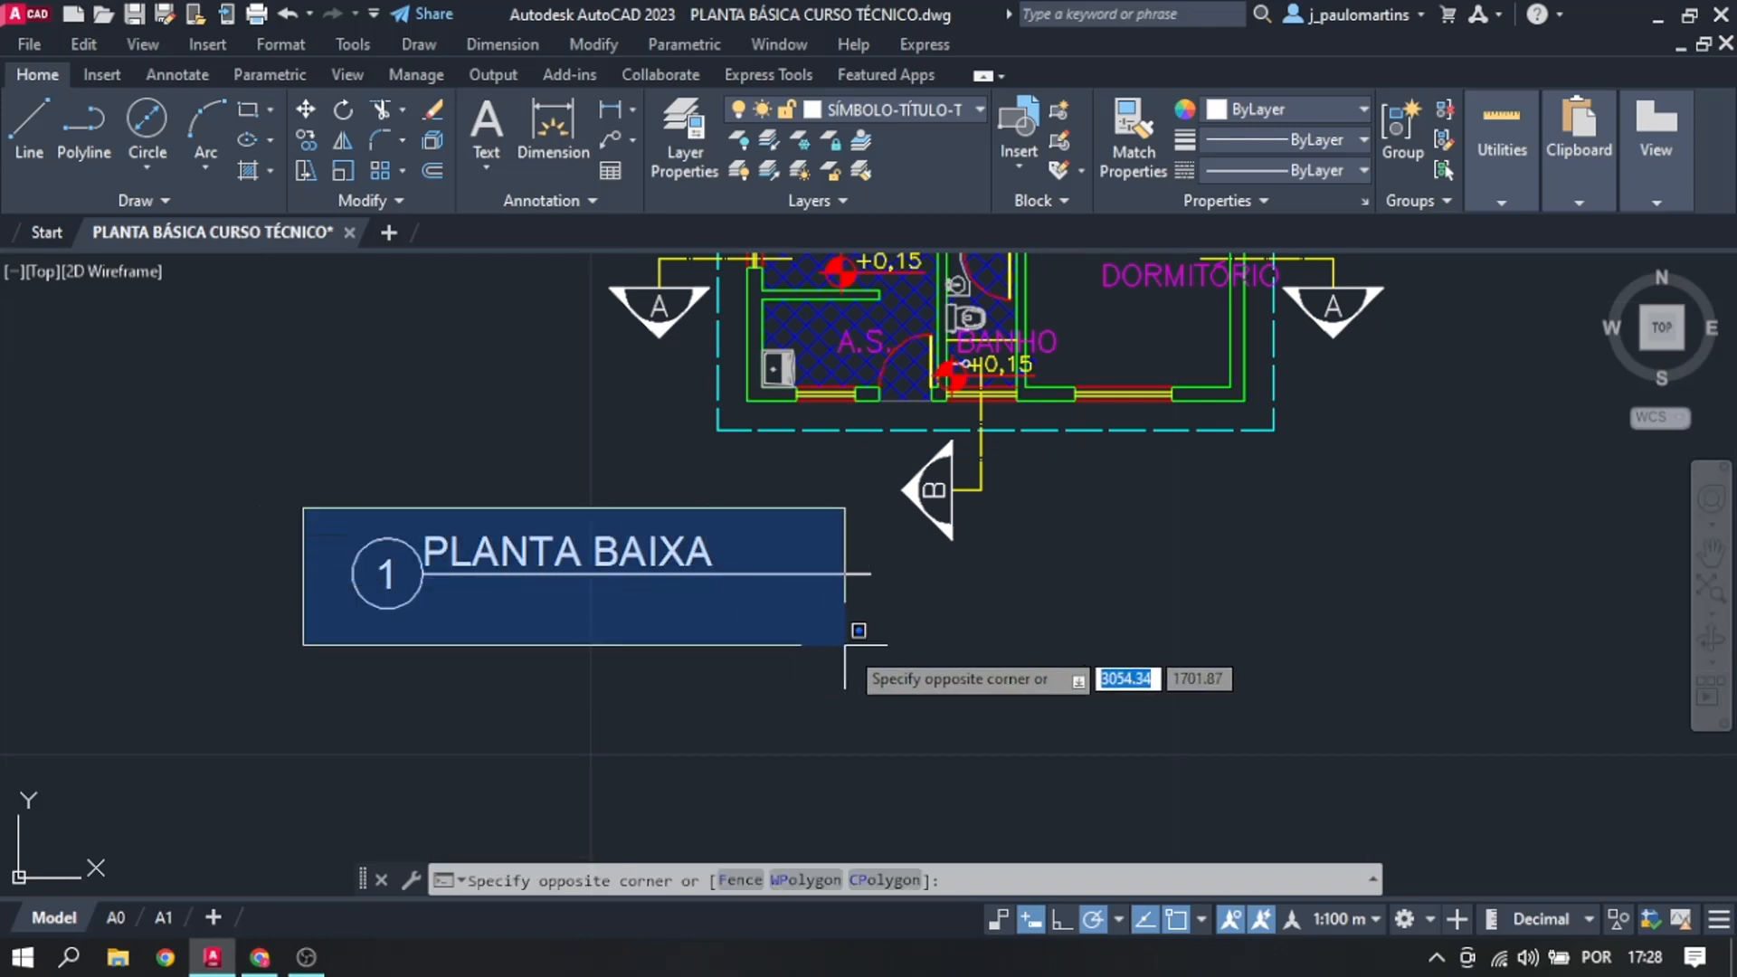
{"action": "left_click", "coordinate": [898, 634]}
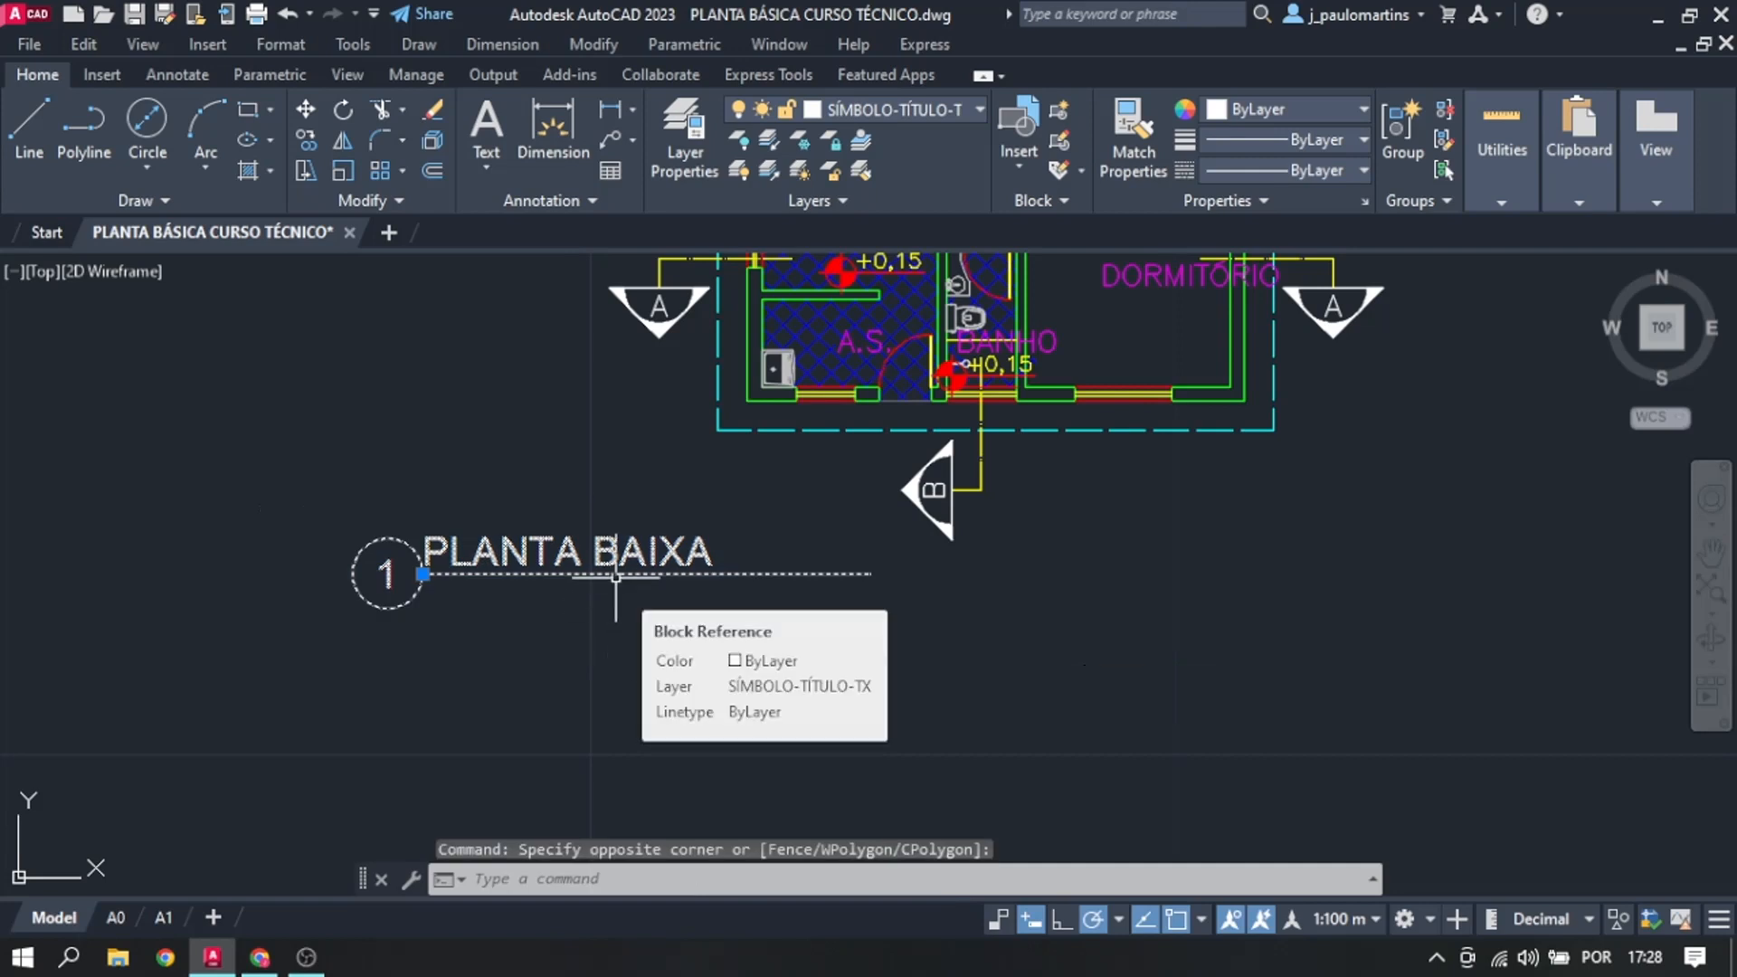
{"action": "right_click", "coordinate": [616, 576]}
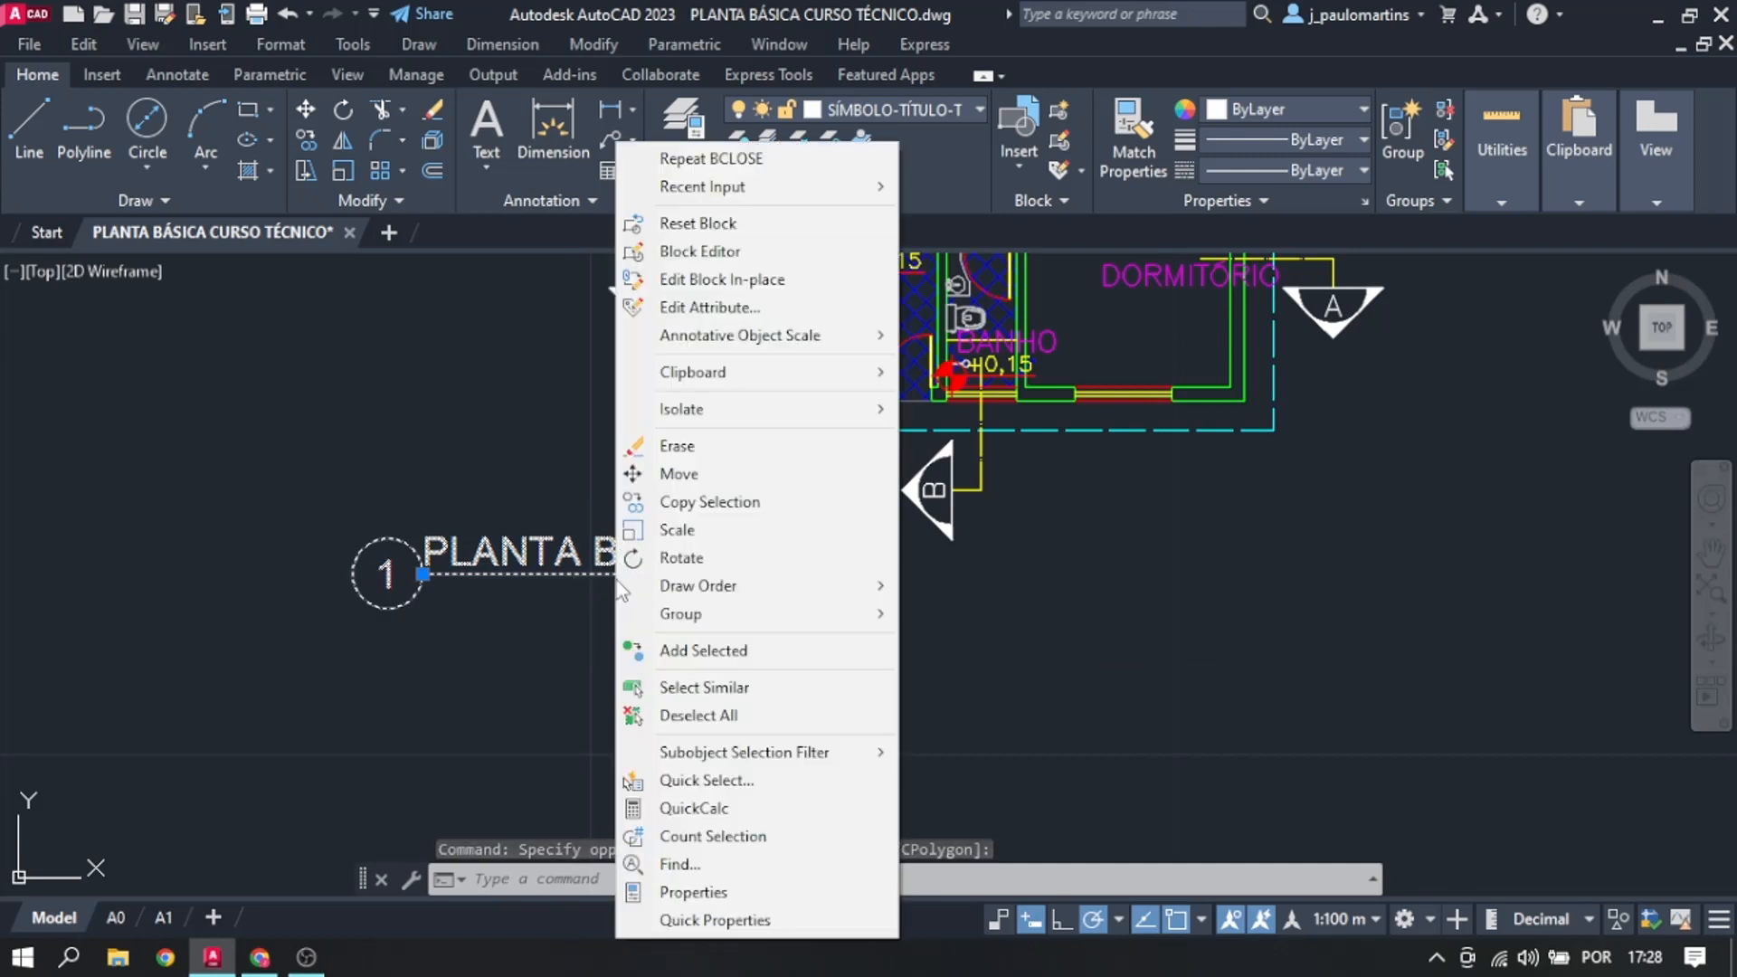
{"action": "left_click", "coordinate": [778, 253]}
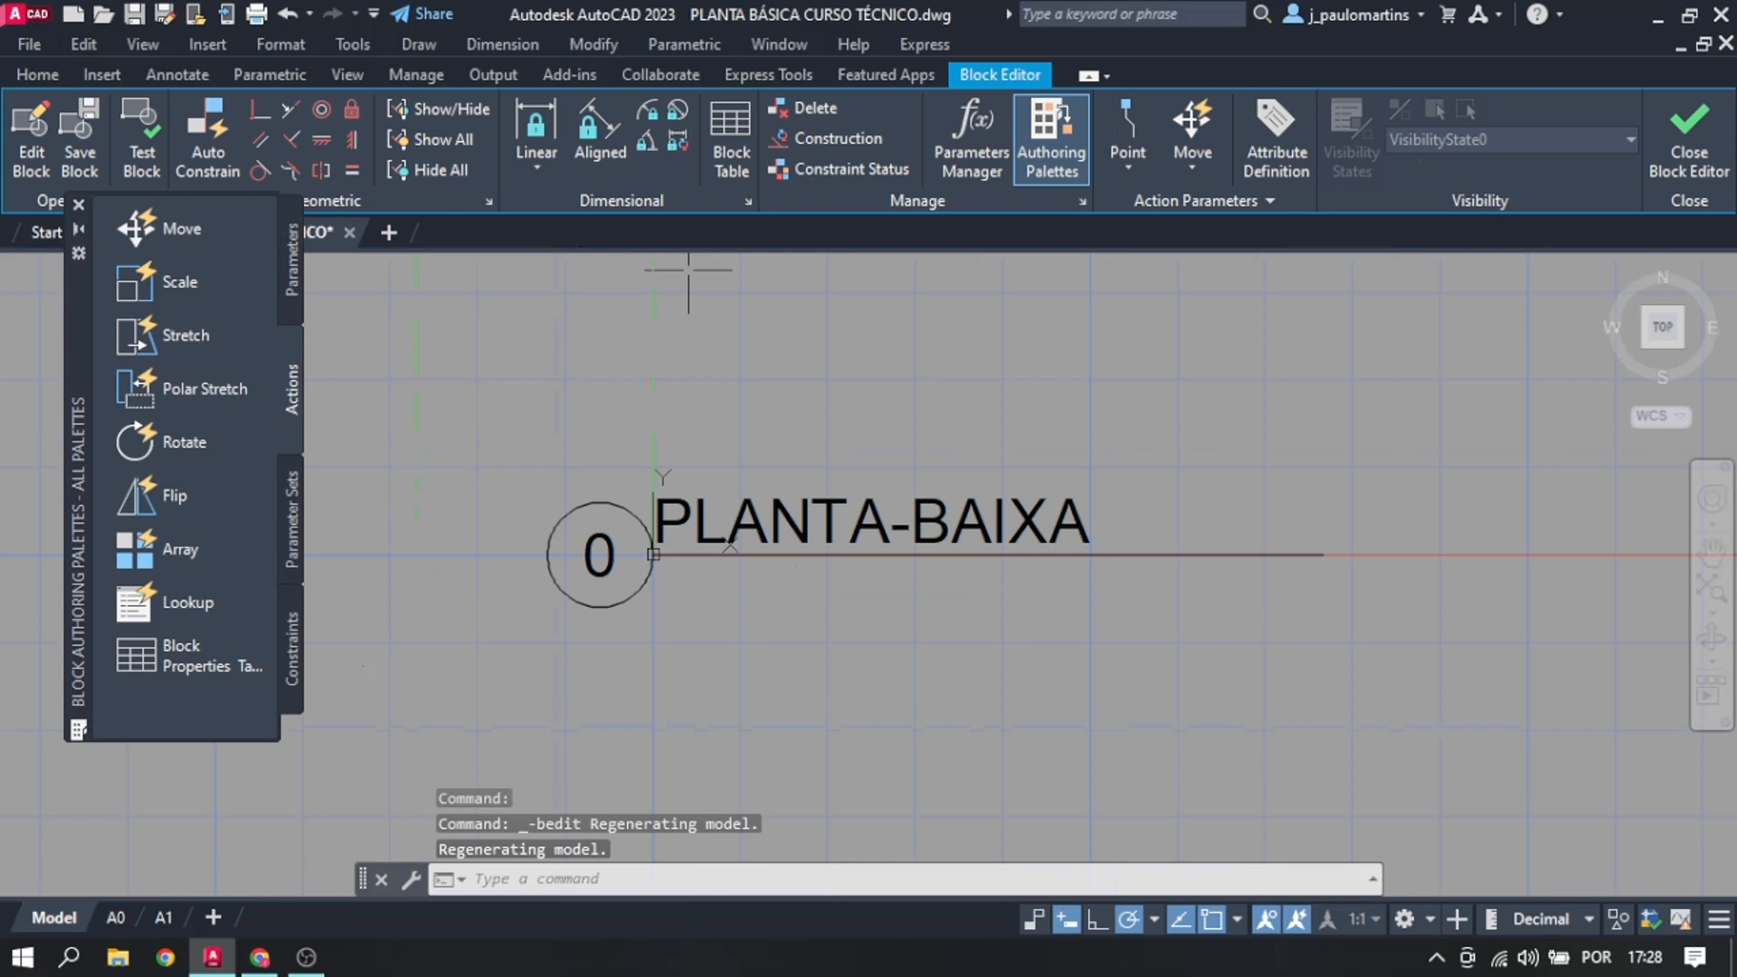
Step: Add a linear parameter from the circle's edge to the free end of the title line, placing its label below the line
{"action": "left_click", "coordinate": [287, 253]}
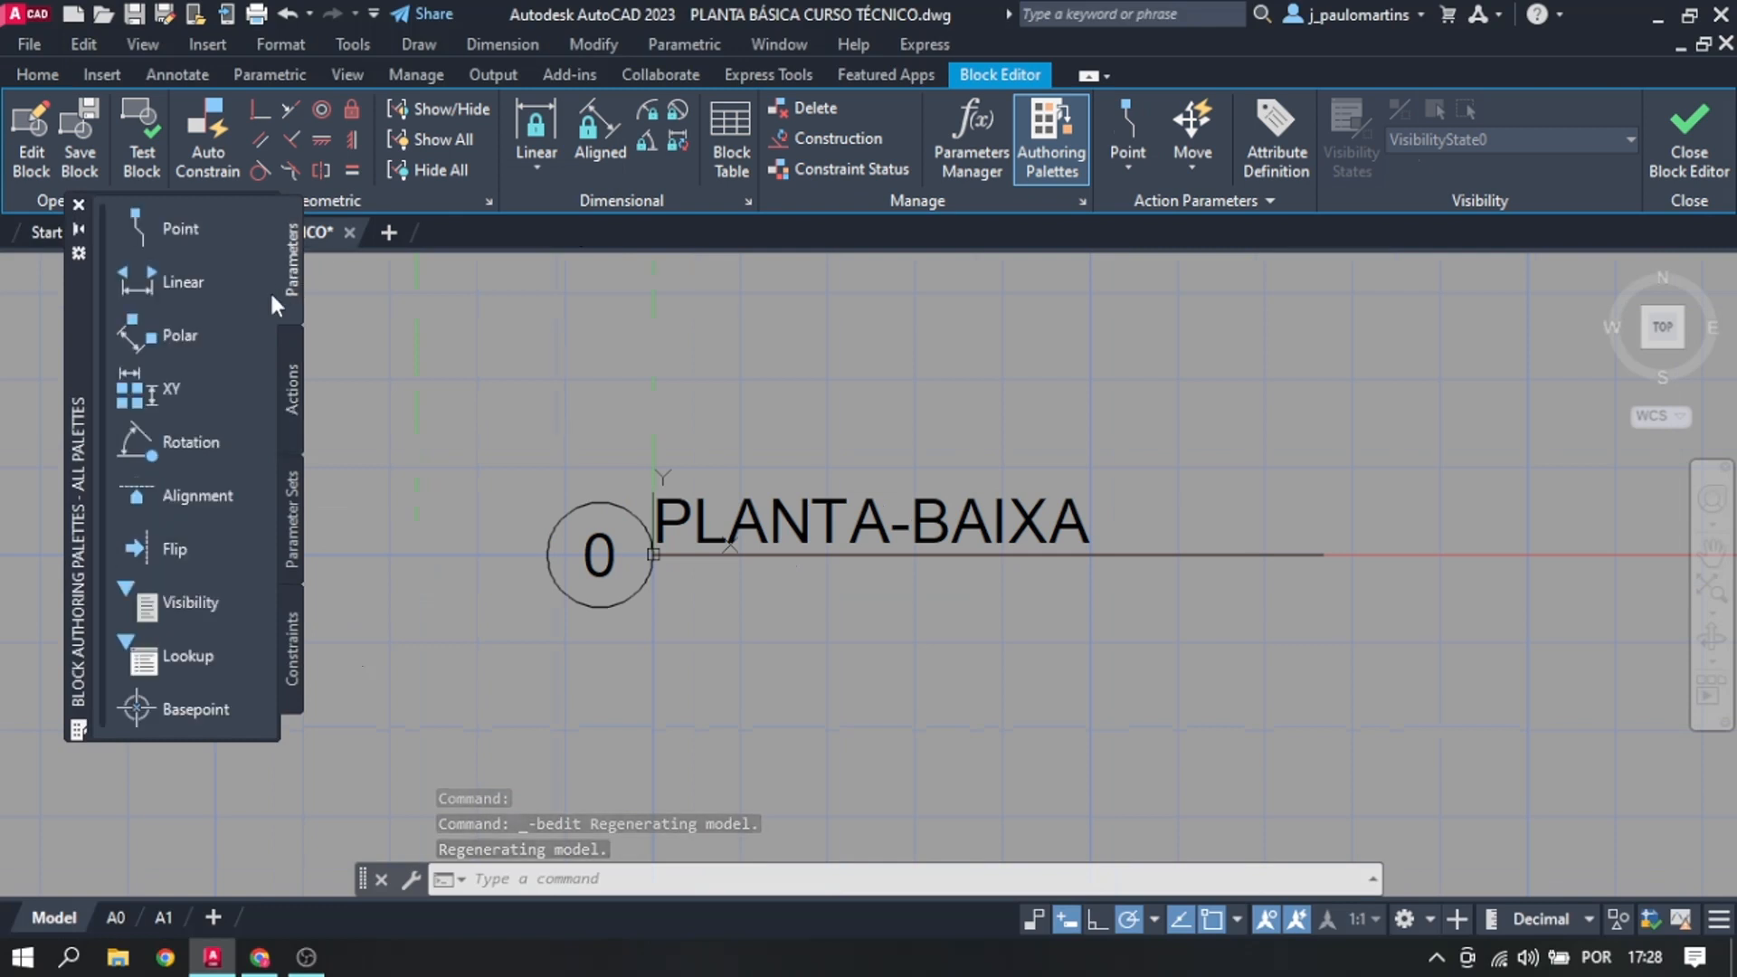
{"action": "left_click", "coordinate": [181, 283]}
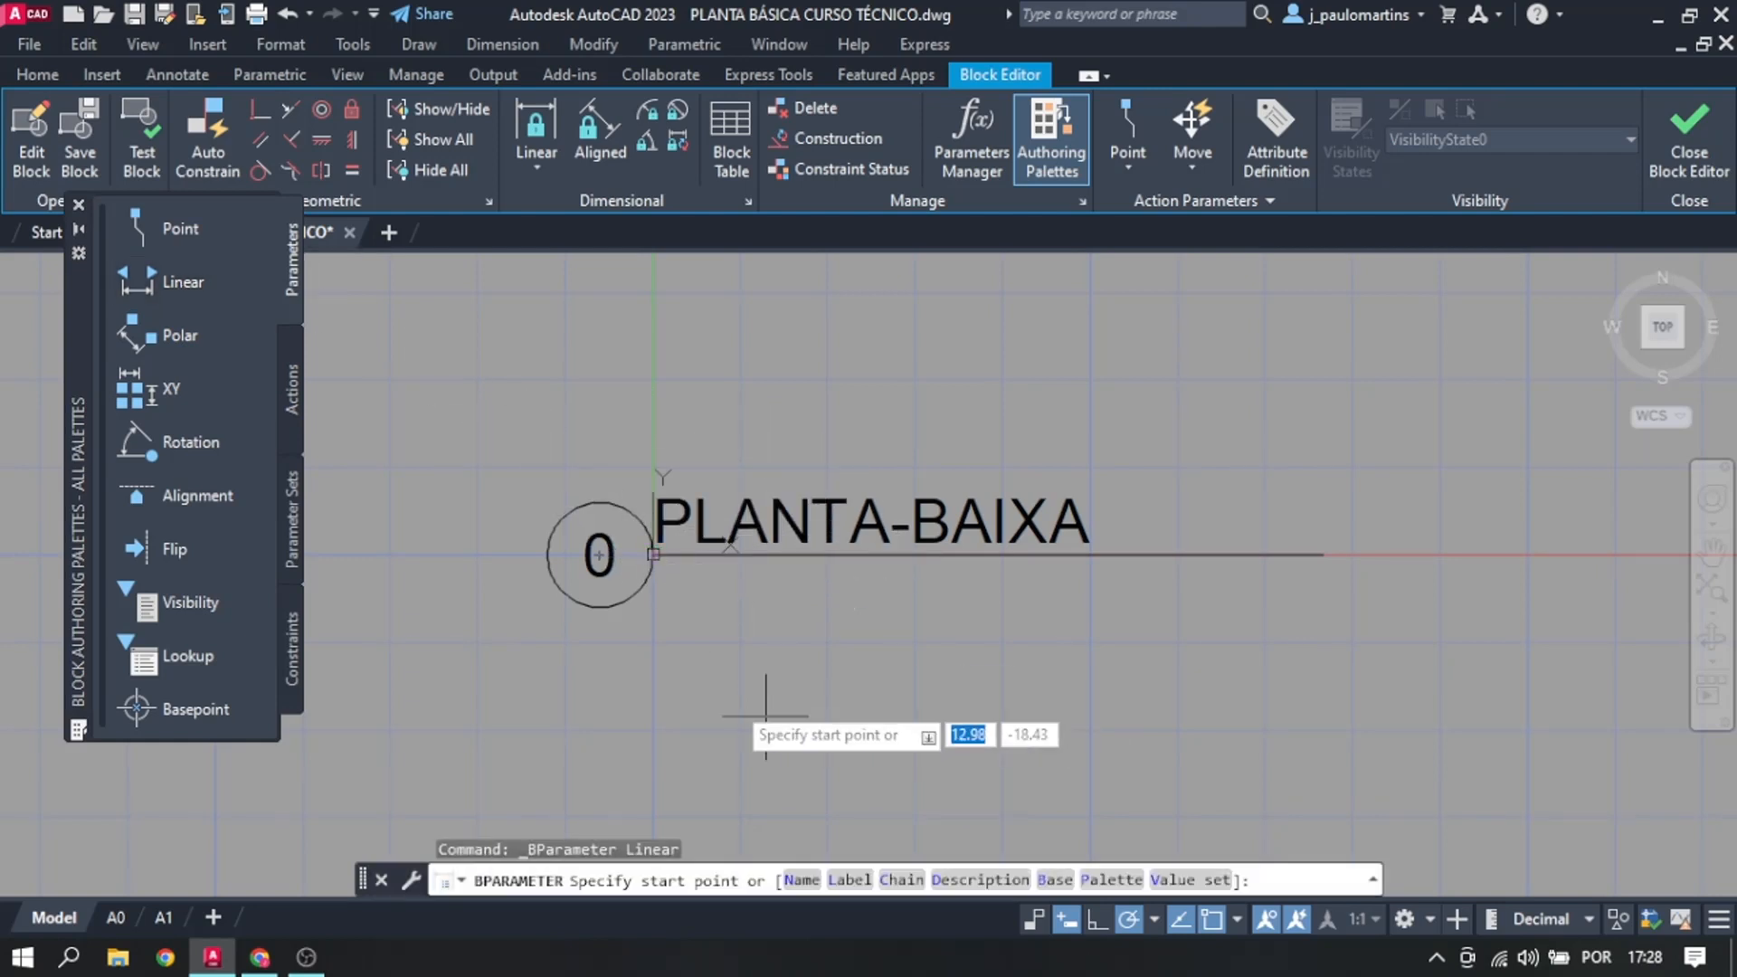
{"action": "left_click", "coordinate": [653, 555]}
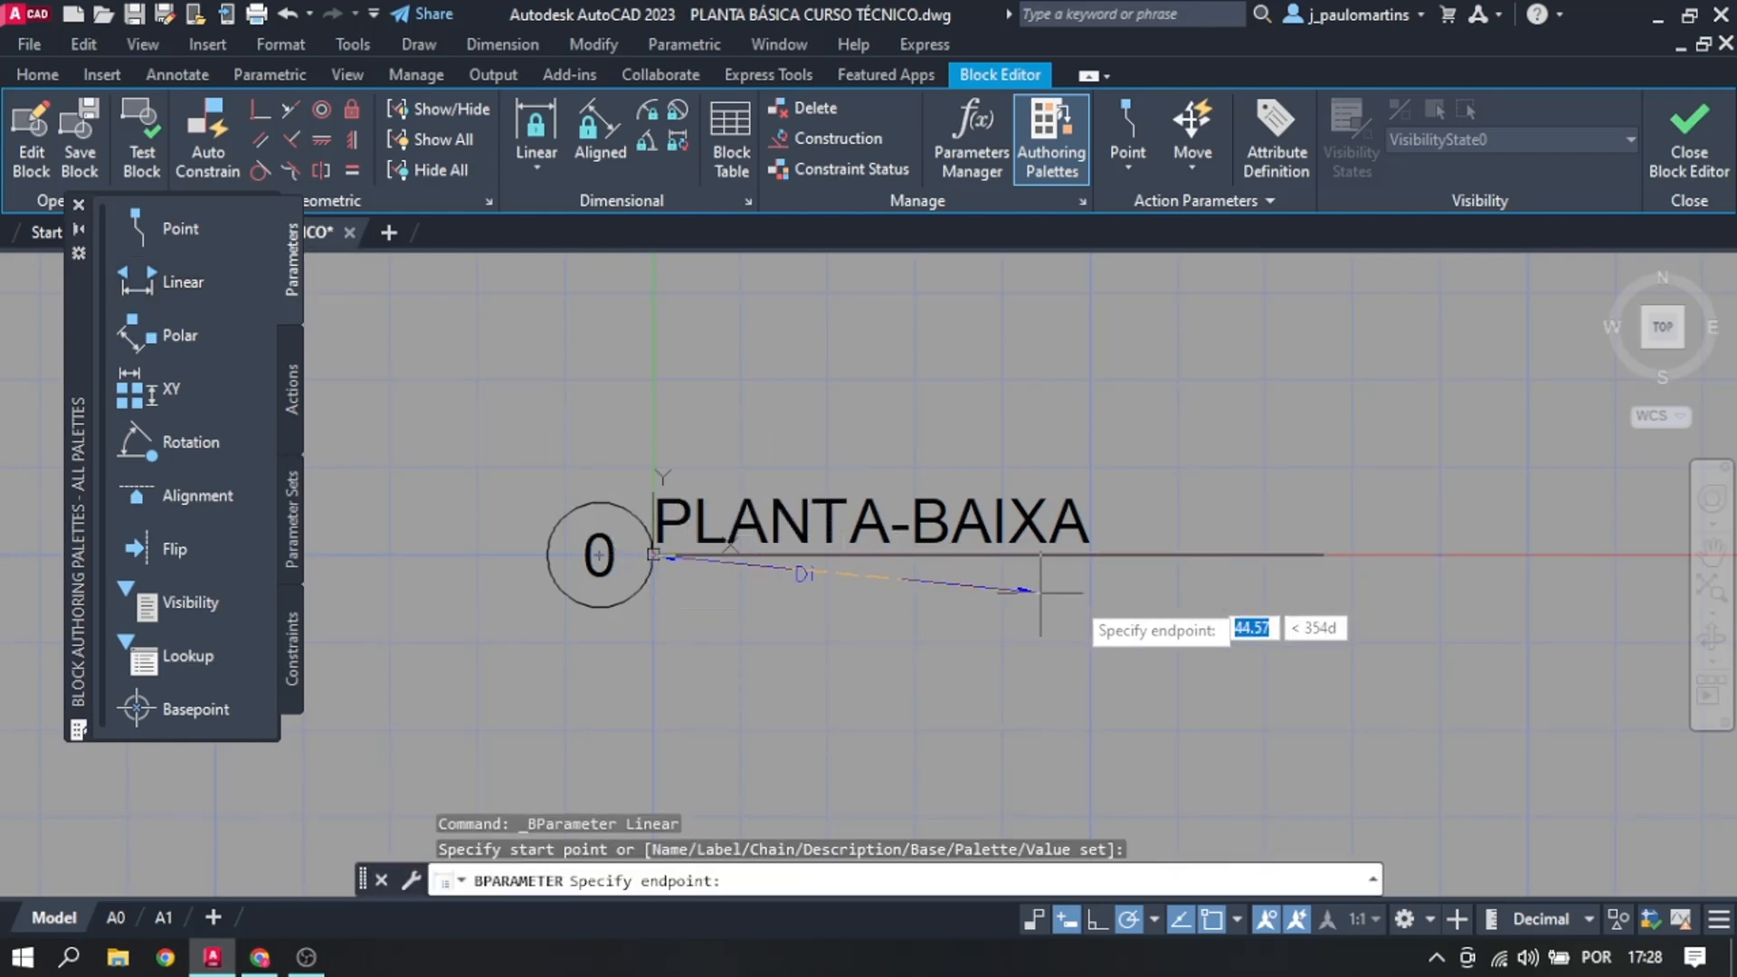
{"action": "left_click", "coordinate": [1323, 555]}
{"action": "left_click", "coordinate": [1326, 660]}
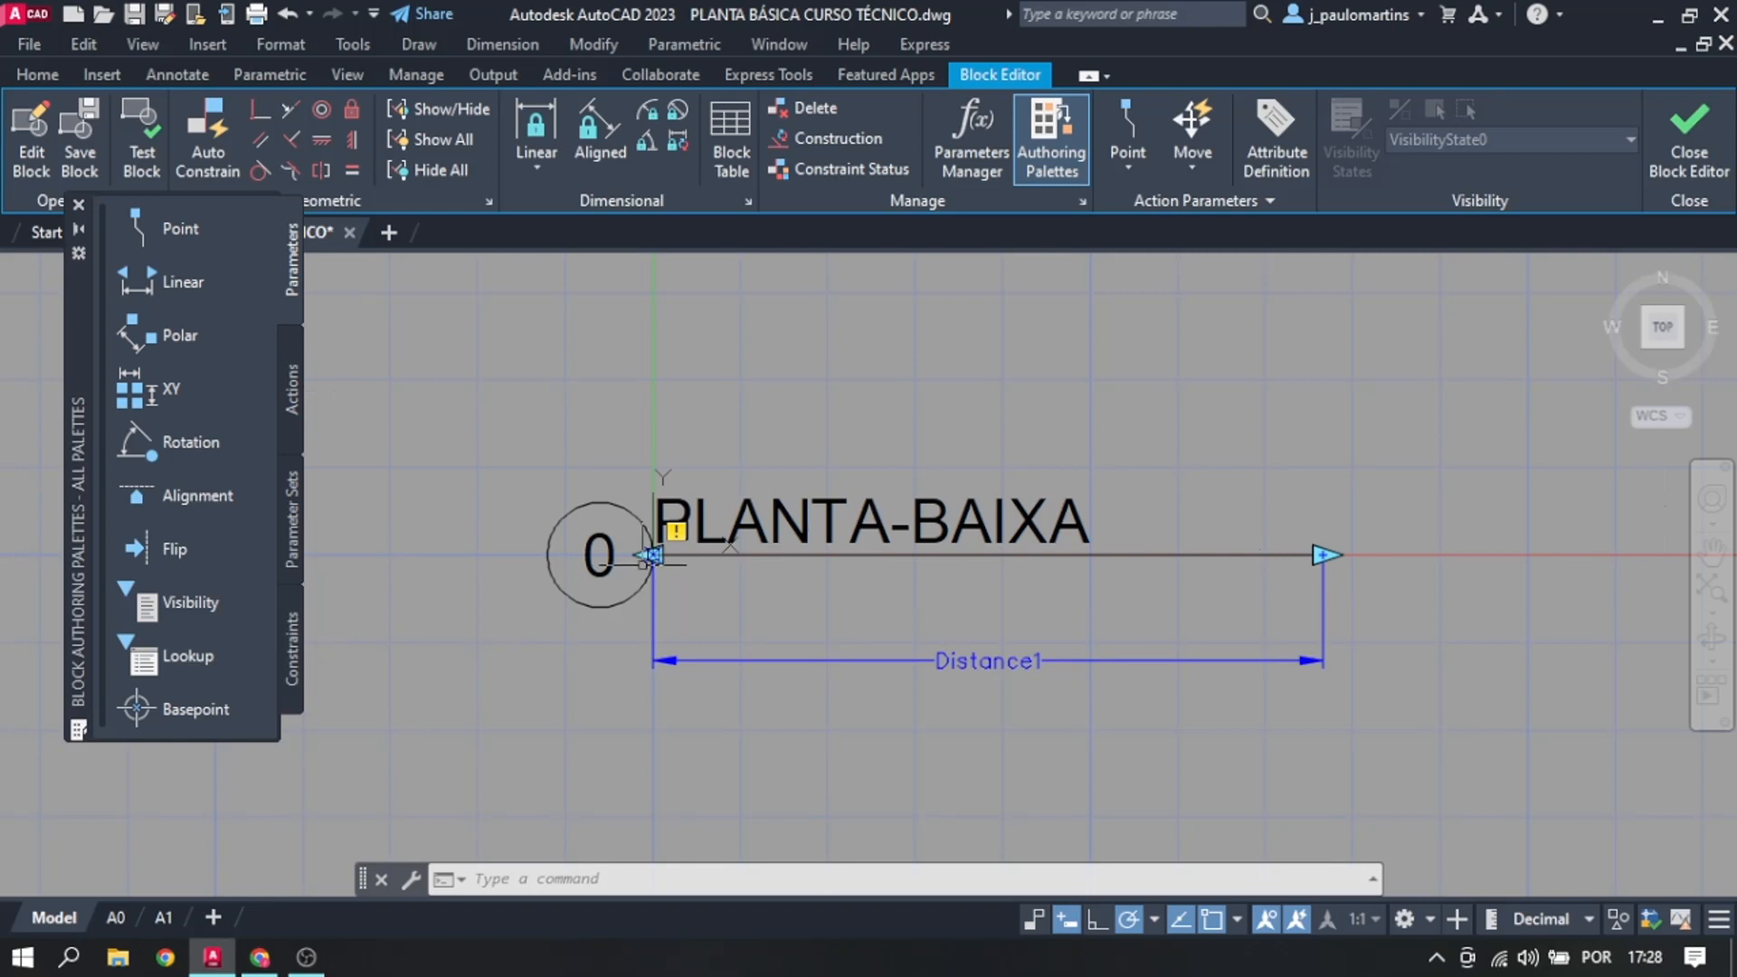
{"action": "left_click", "coordinate": [293, 396]}
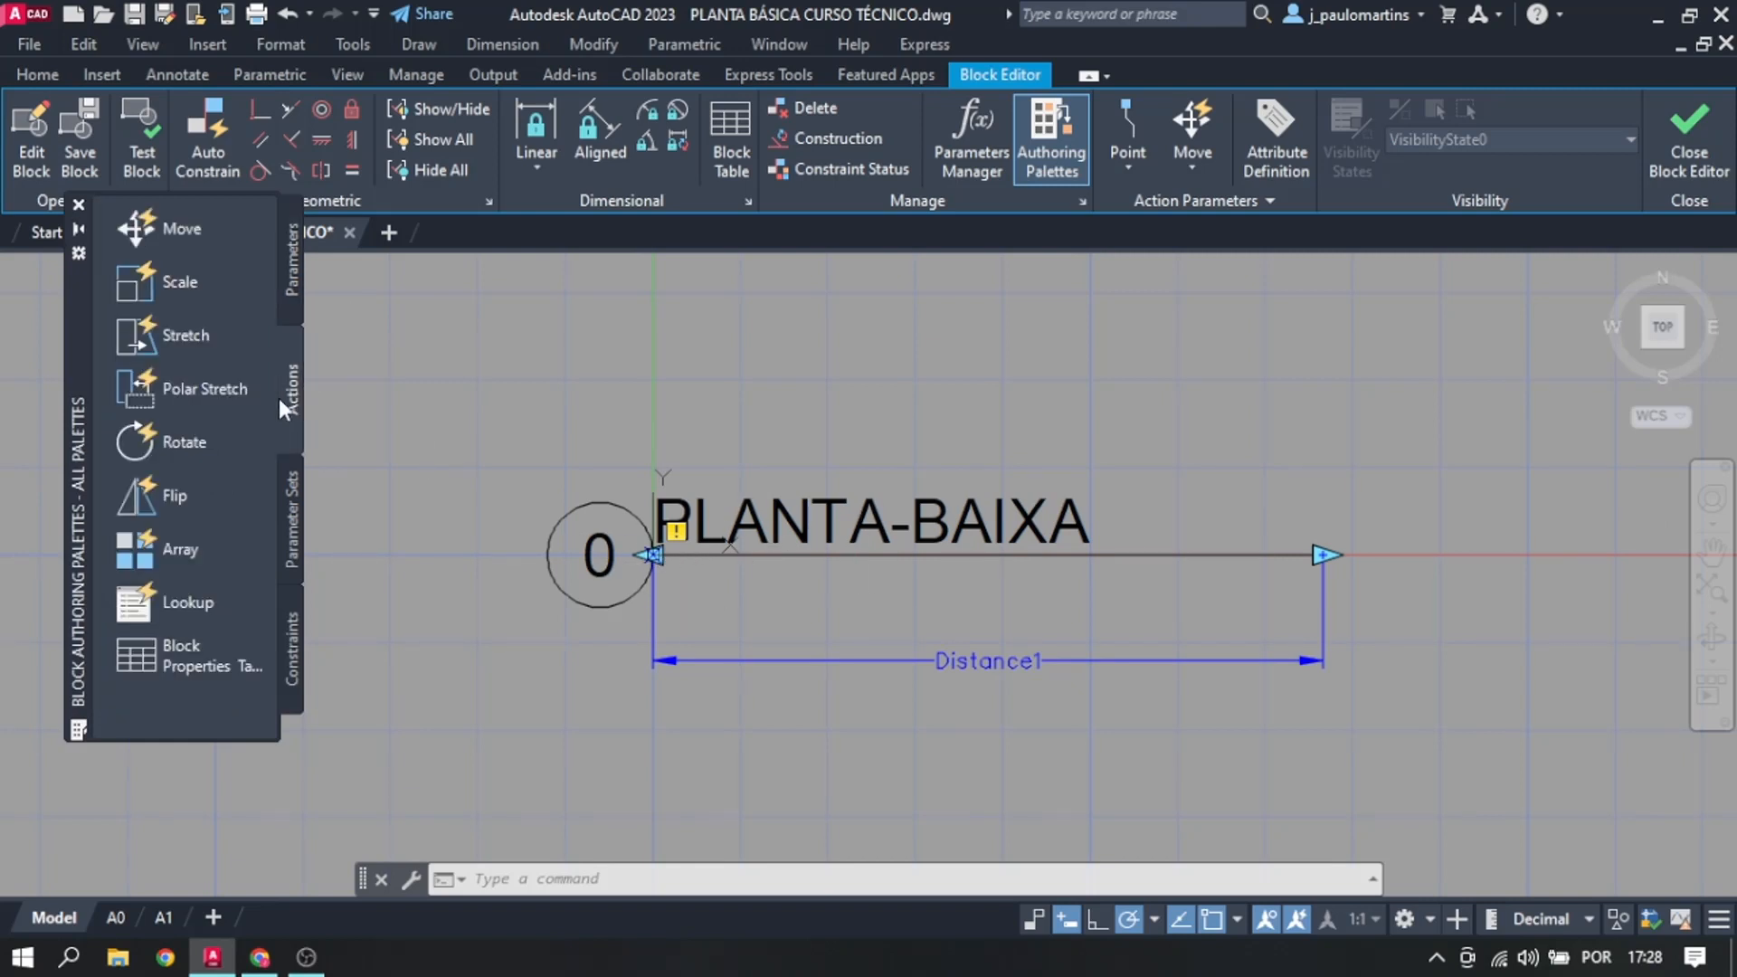
{"action": "left_click", "coordinate": [175, 333]}
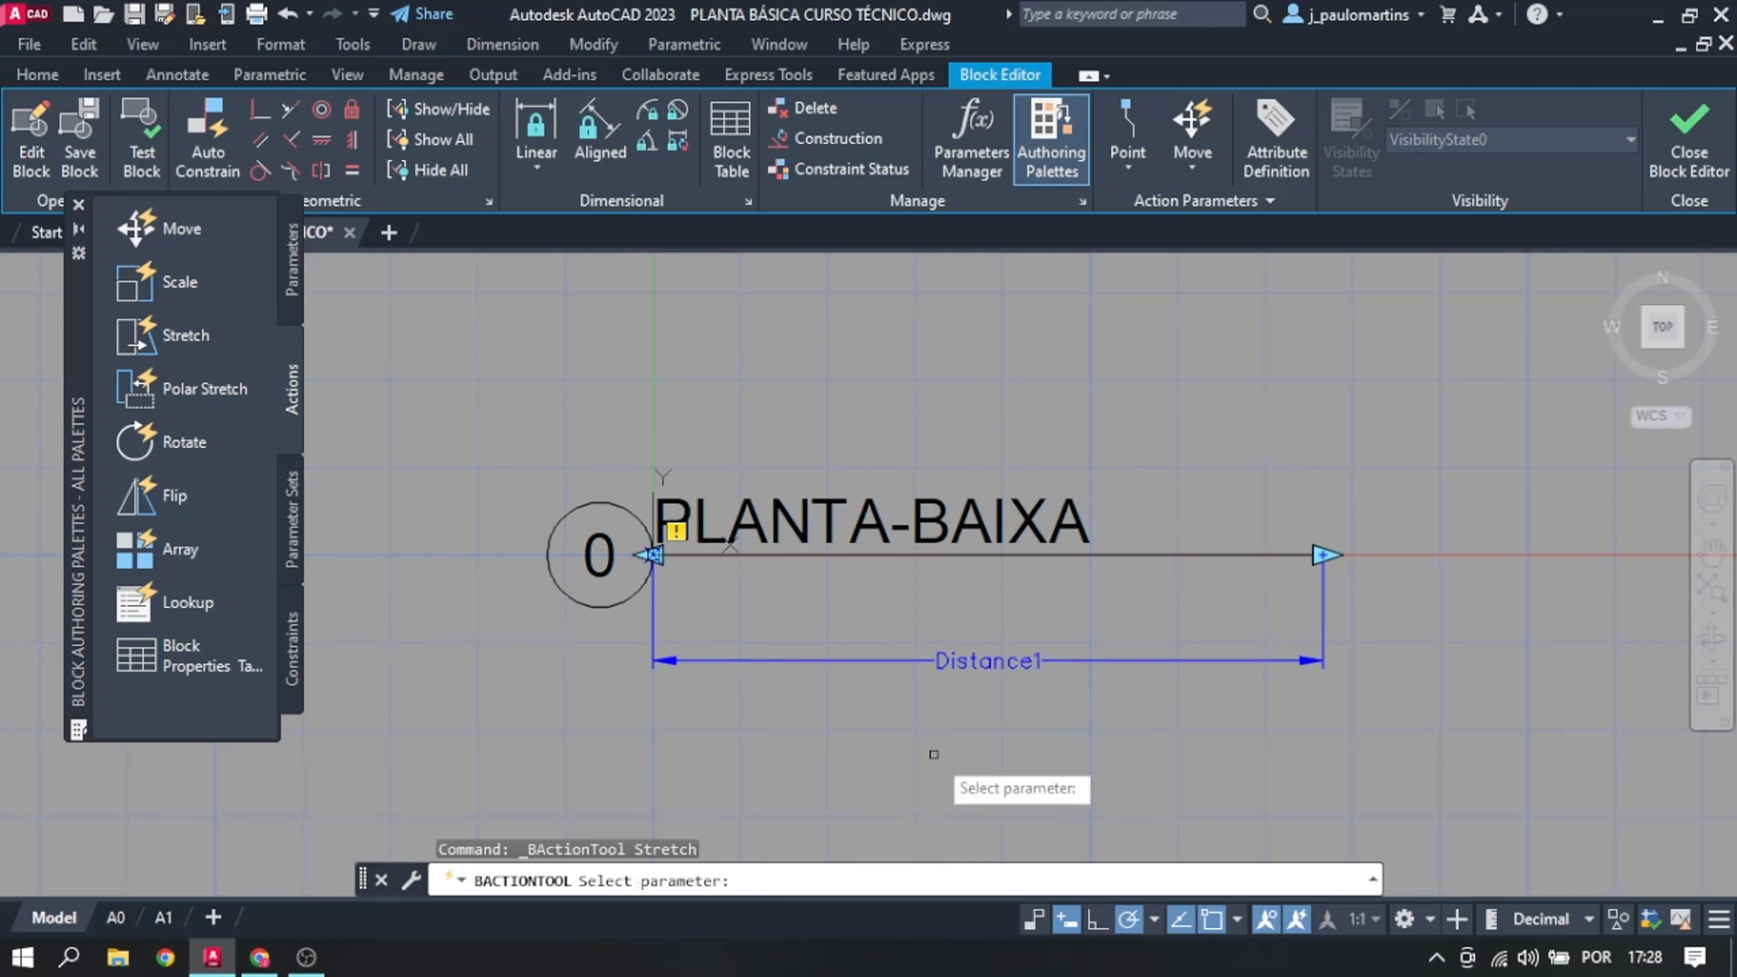
{"action": "left_click", "coordinate": [994, 663]}
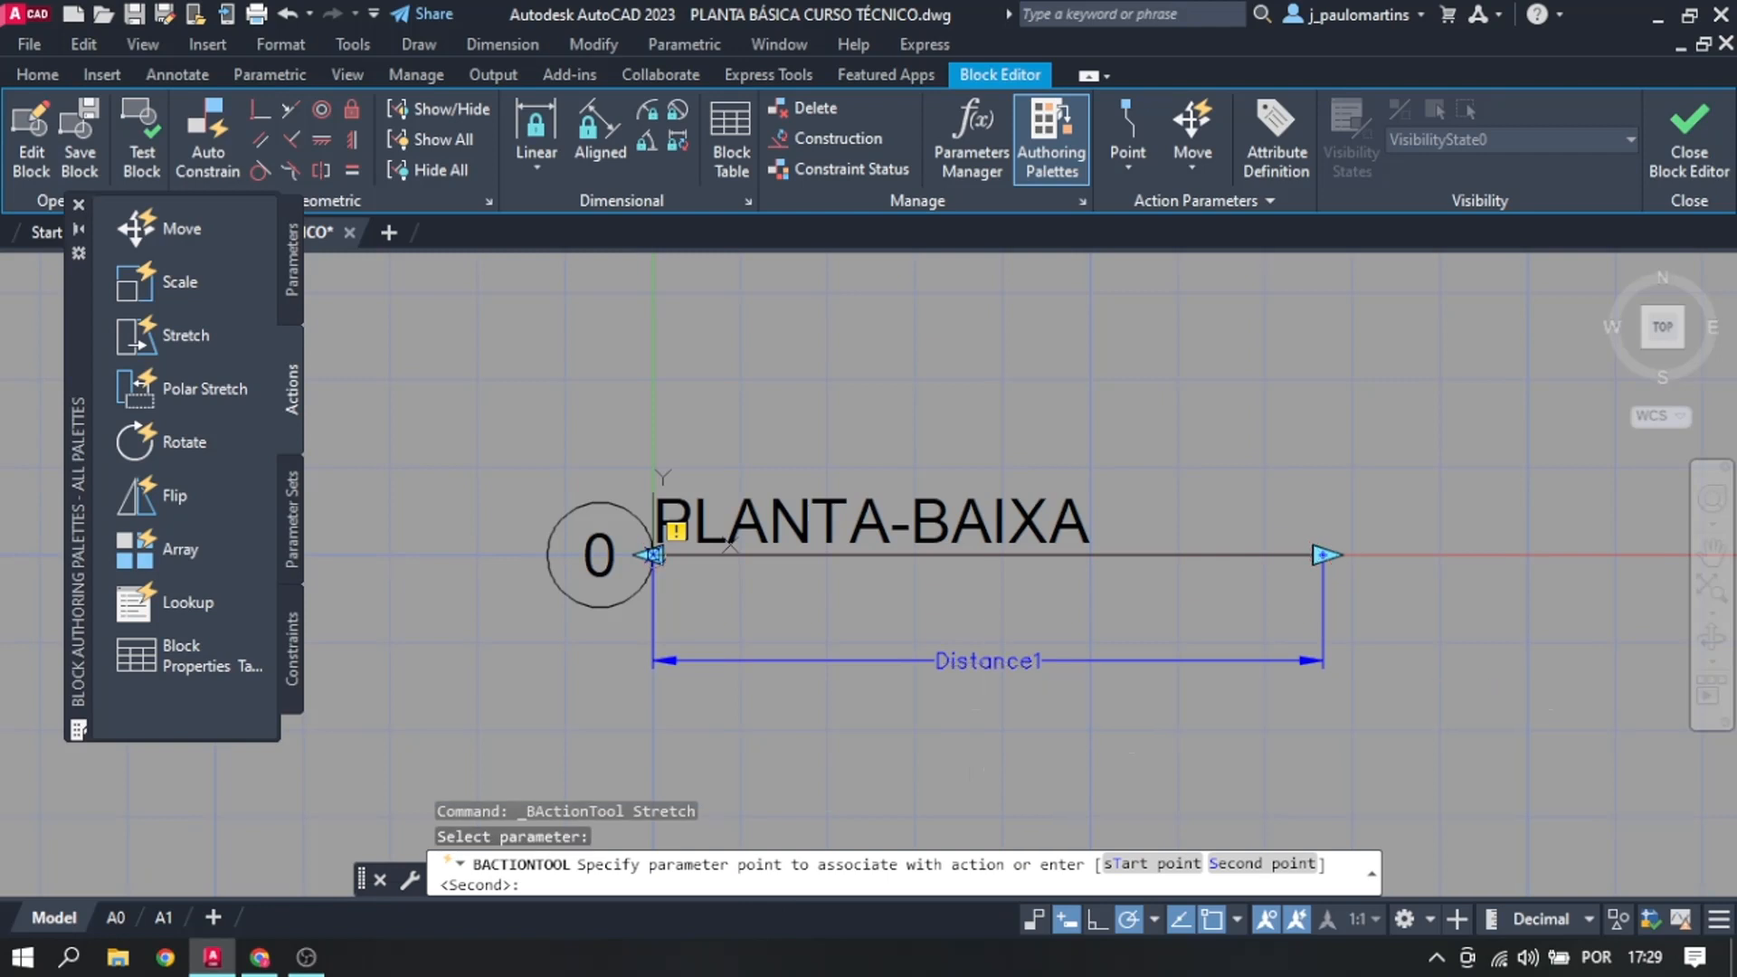
{"action": "key", "text": "Return"}
{"action": "left_click", "coordinate": [992, 668]}
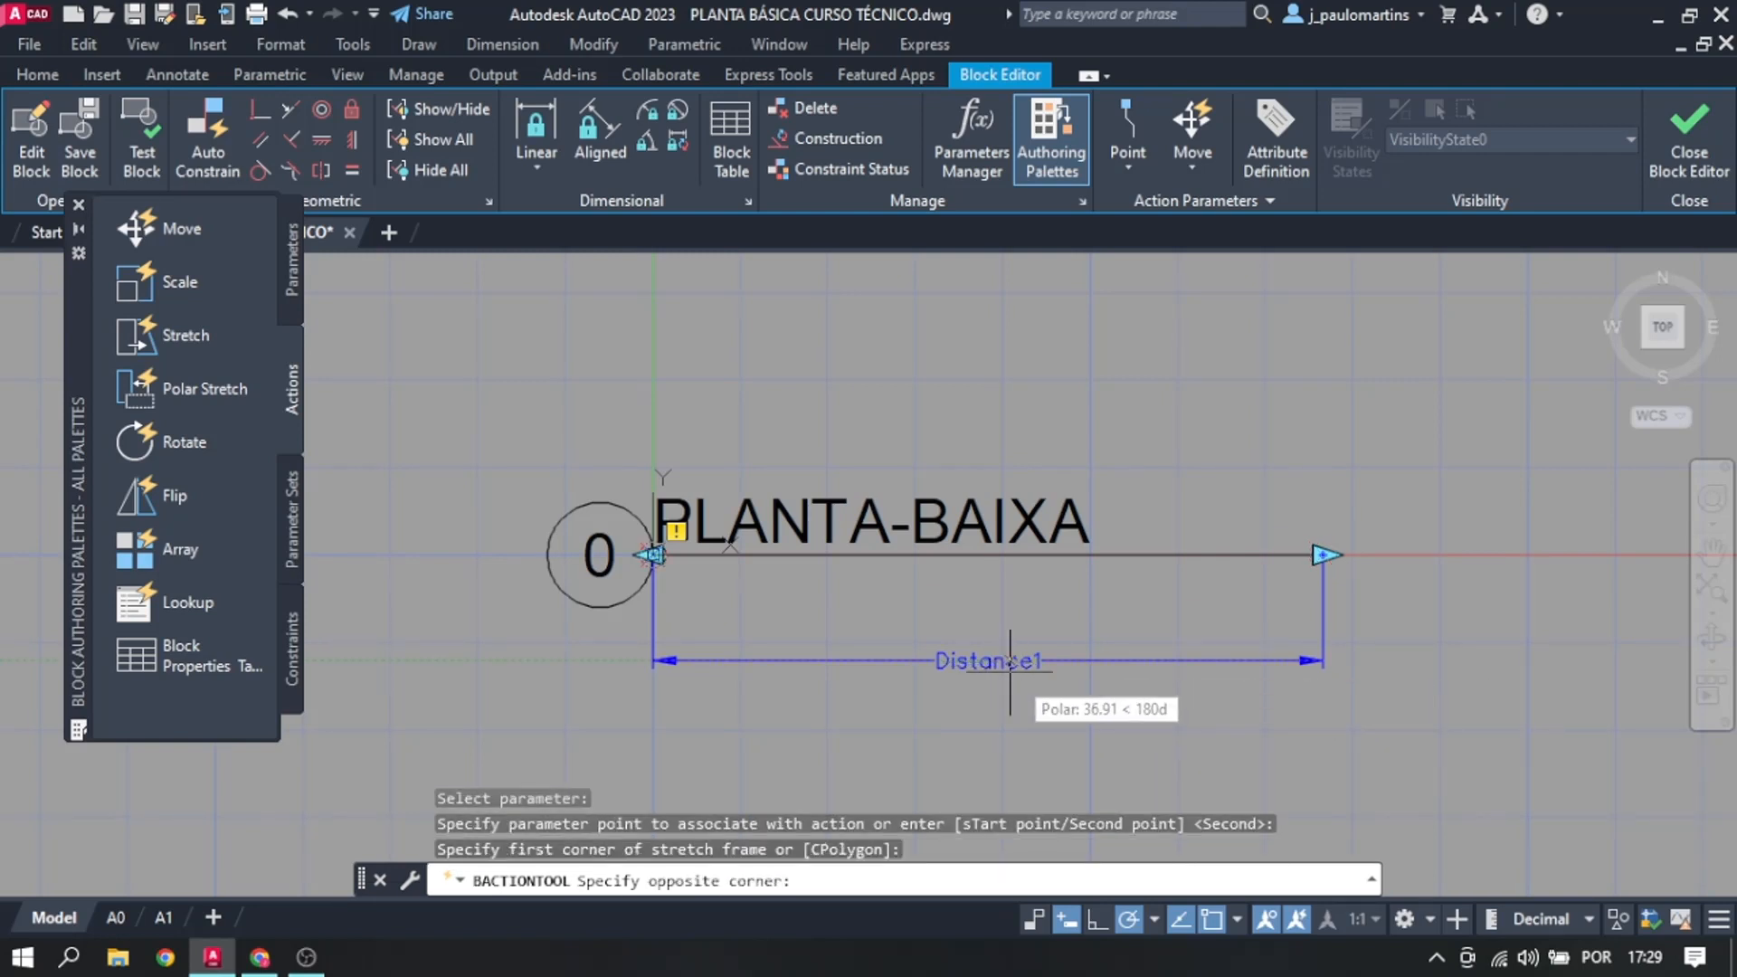
{"action": "key", "text": "Escape"}
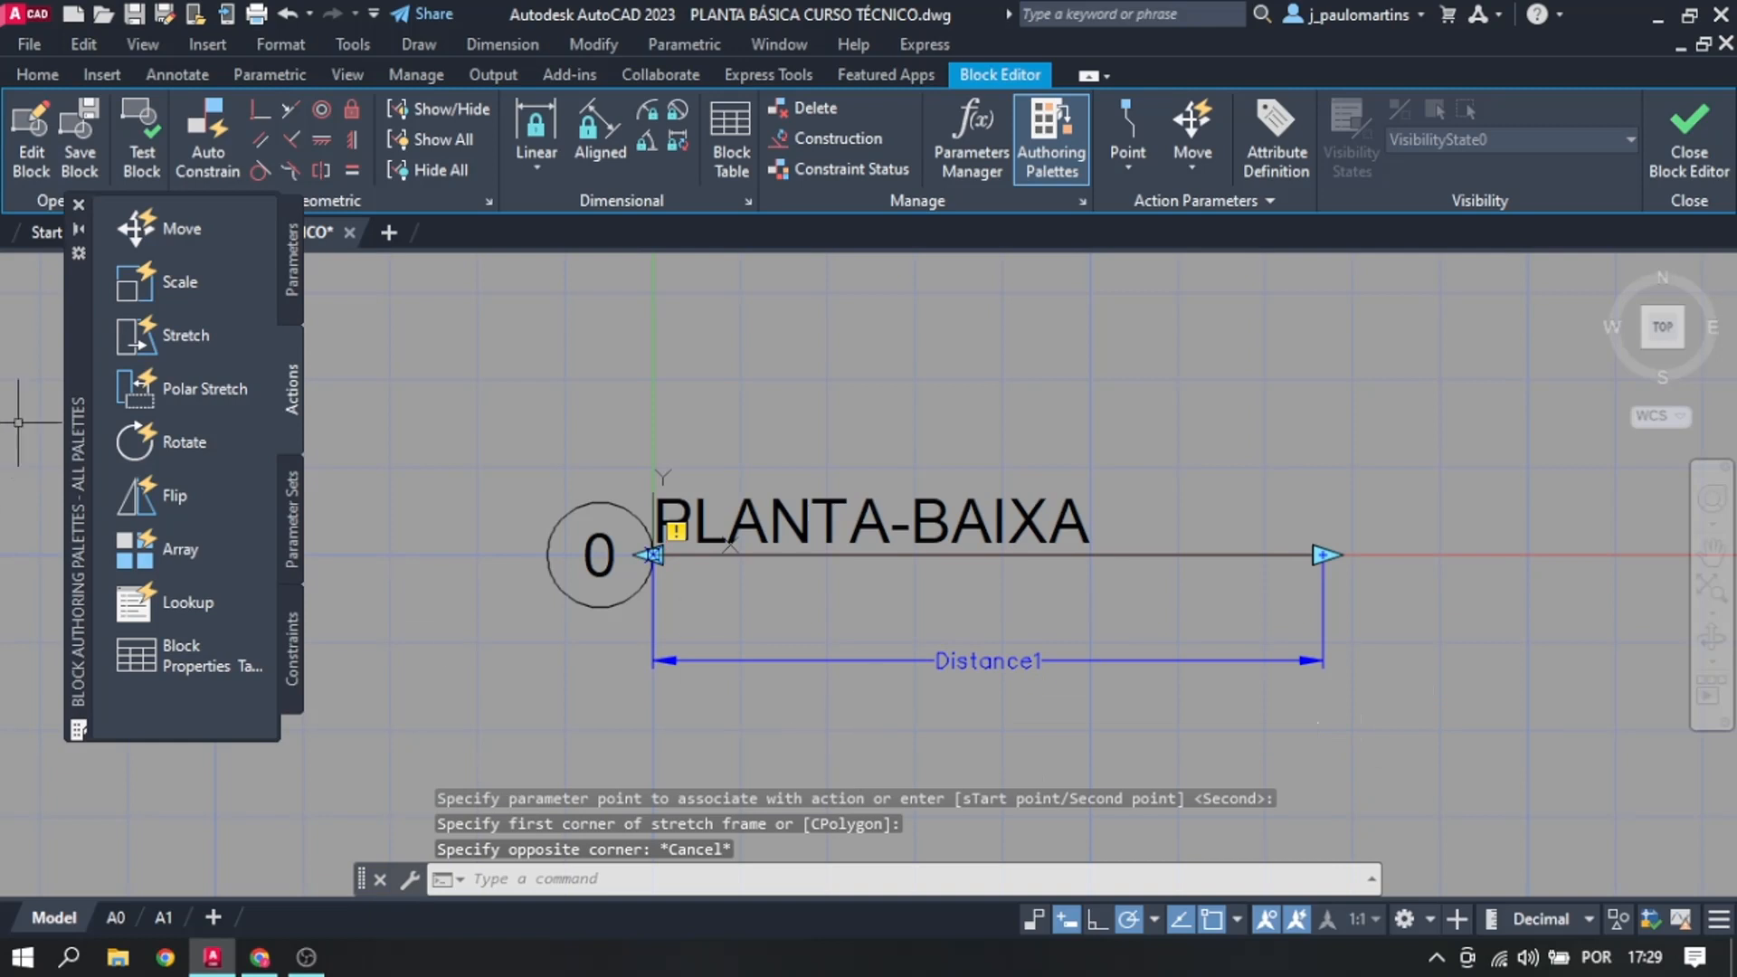
Step: Add a stretch action to the linear parameter's second point, framing the line's free end and selecting the title line as the object to stretch
{"action": "left_click", "coordinate": [172, 334]}
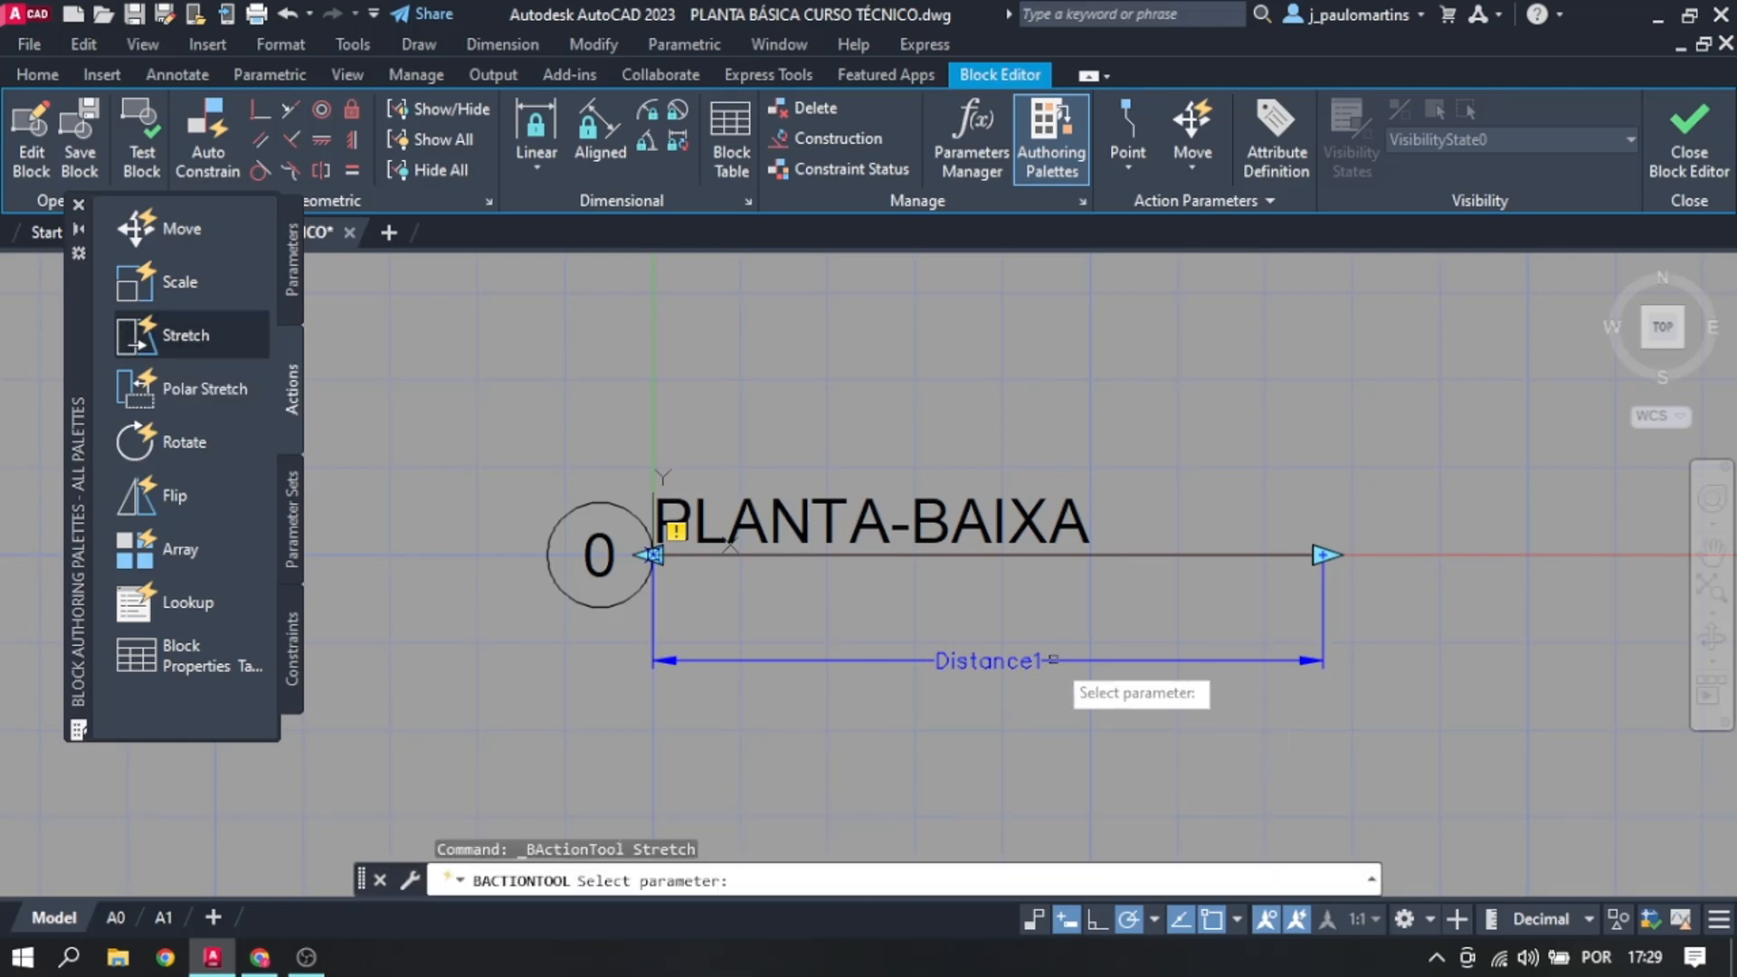
{"action": "left_click", "coordinate": [1004, 662]}
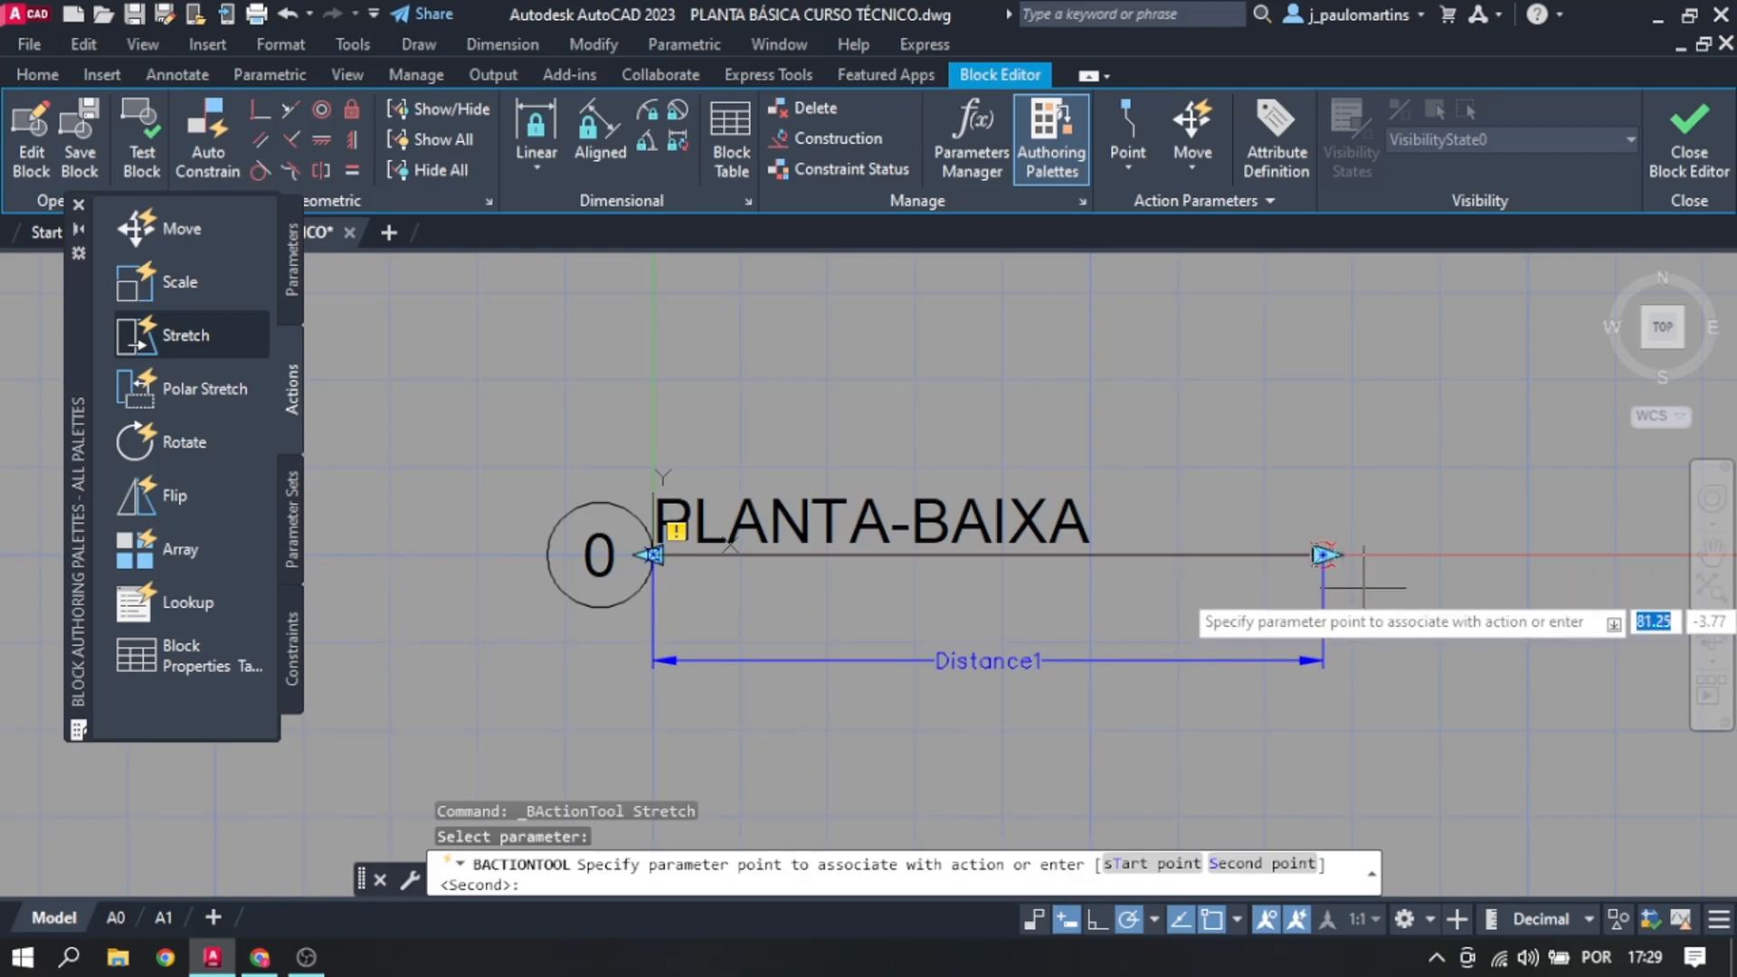
{"action": "left_click", "coordinate": [1335, 563]}
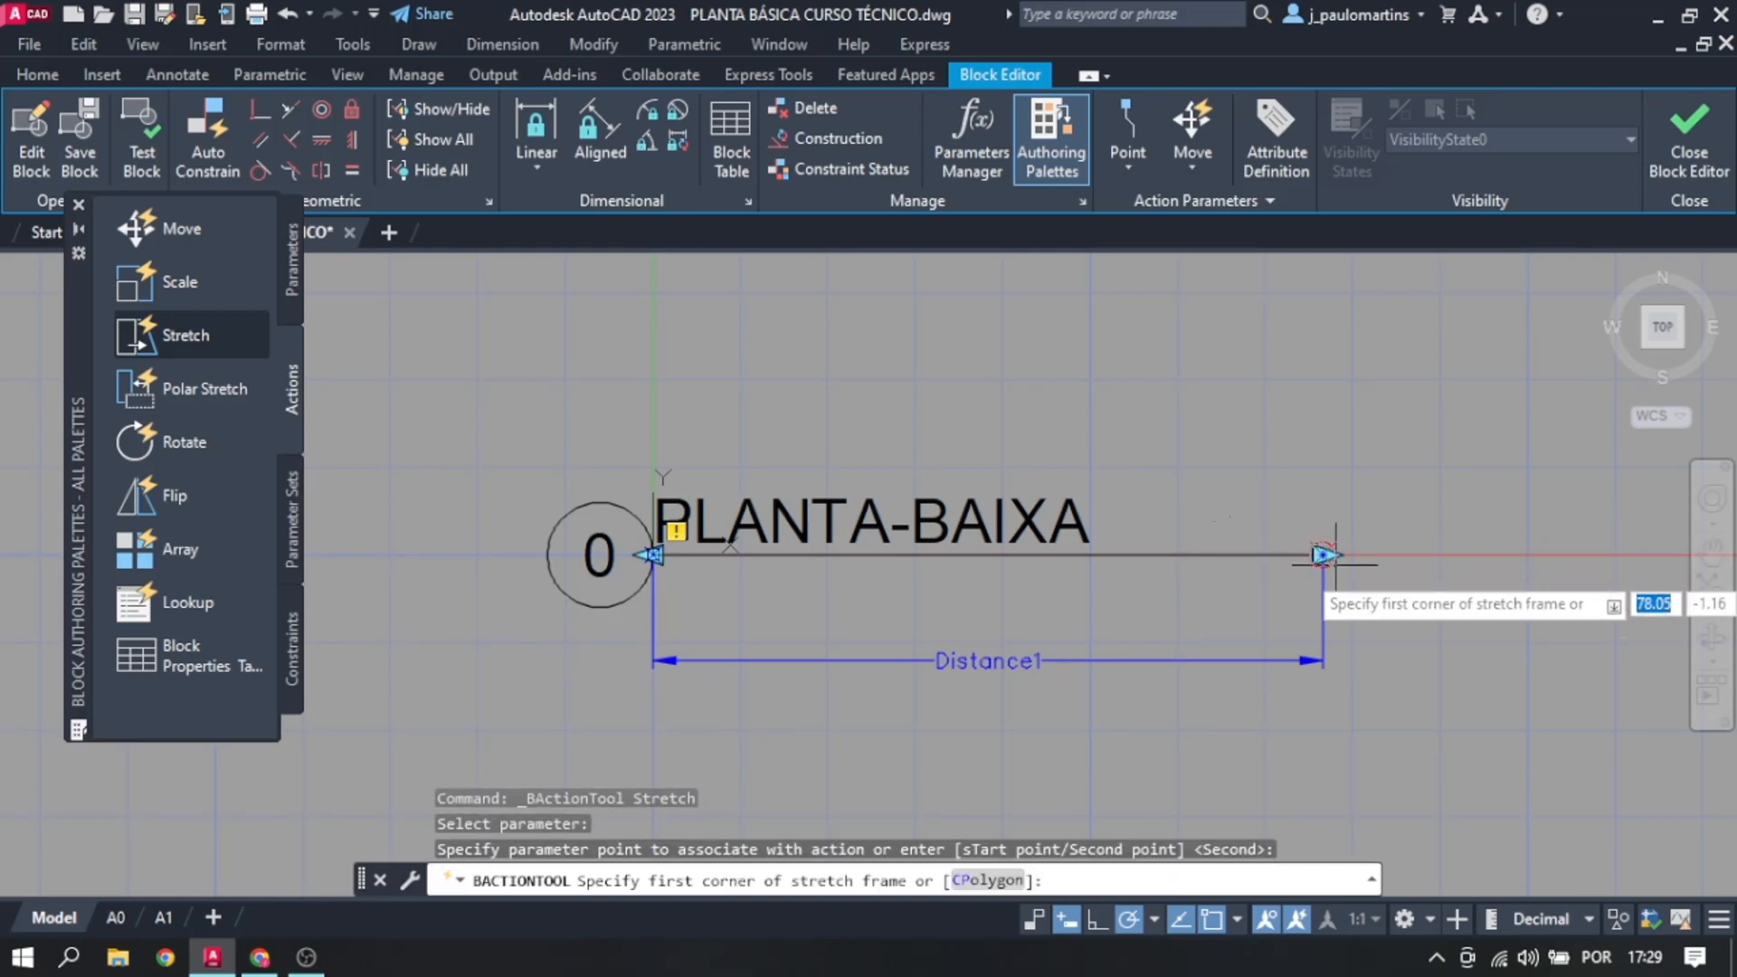
{"action": "left_click", "coordinate": [1364, 584]}
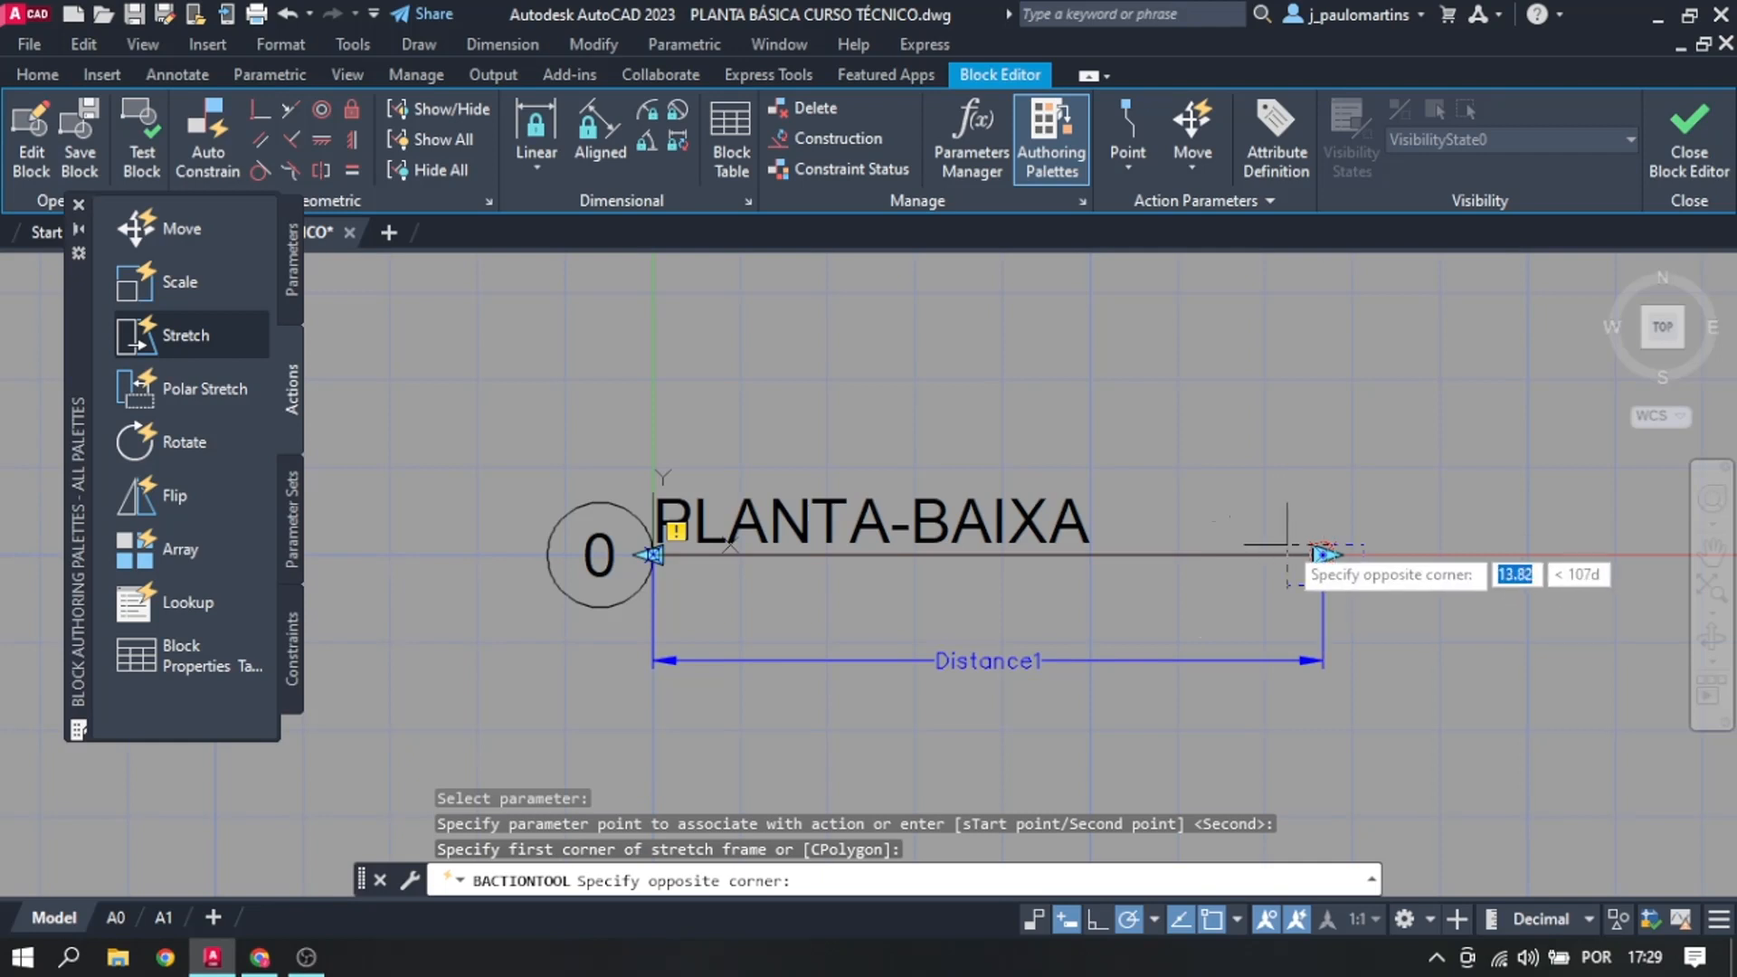
{"action": "left_click", "coordinate": [1272, 516]}
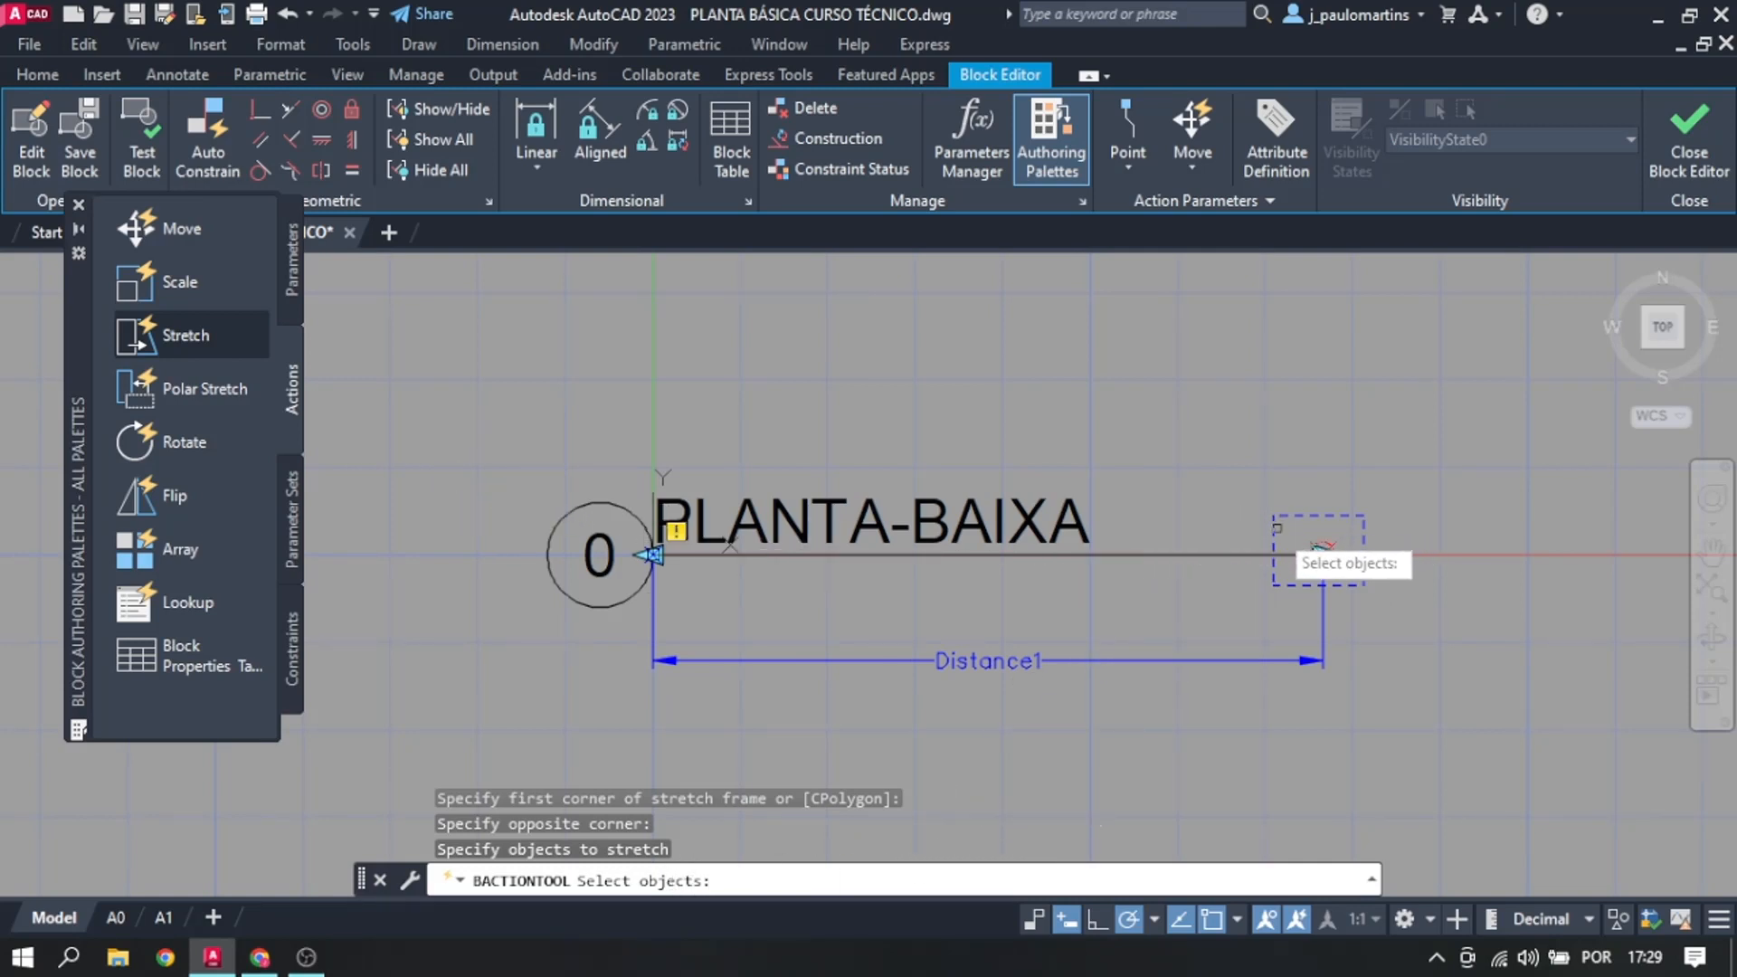
{"action": "left_click", "coordinate": [1180, 555]}
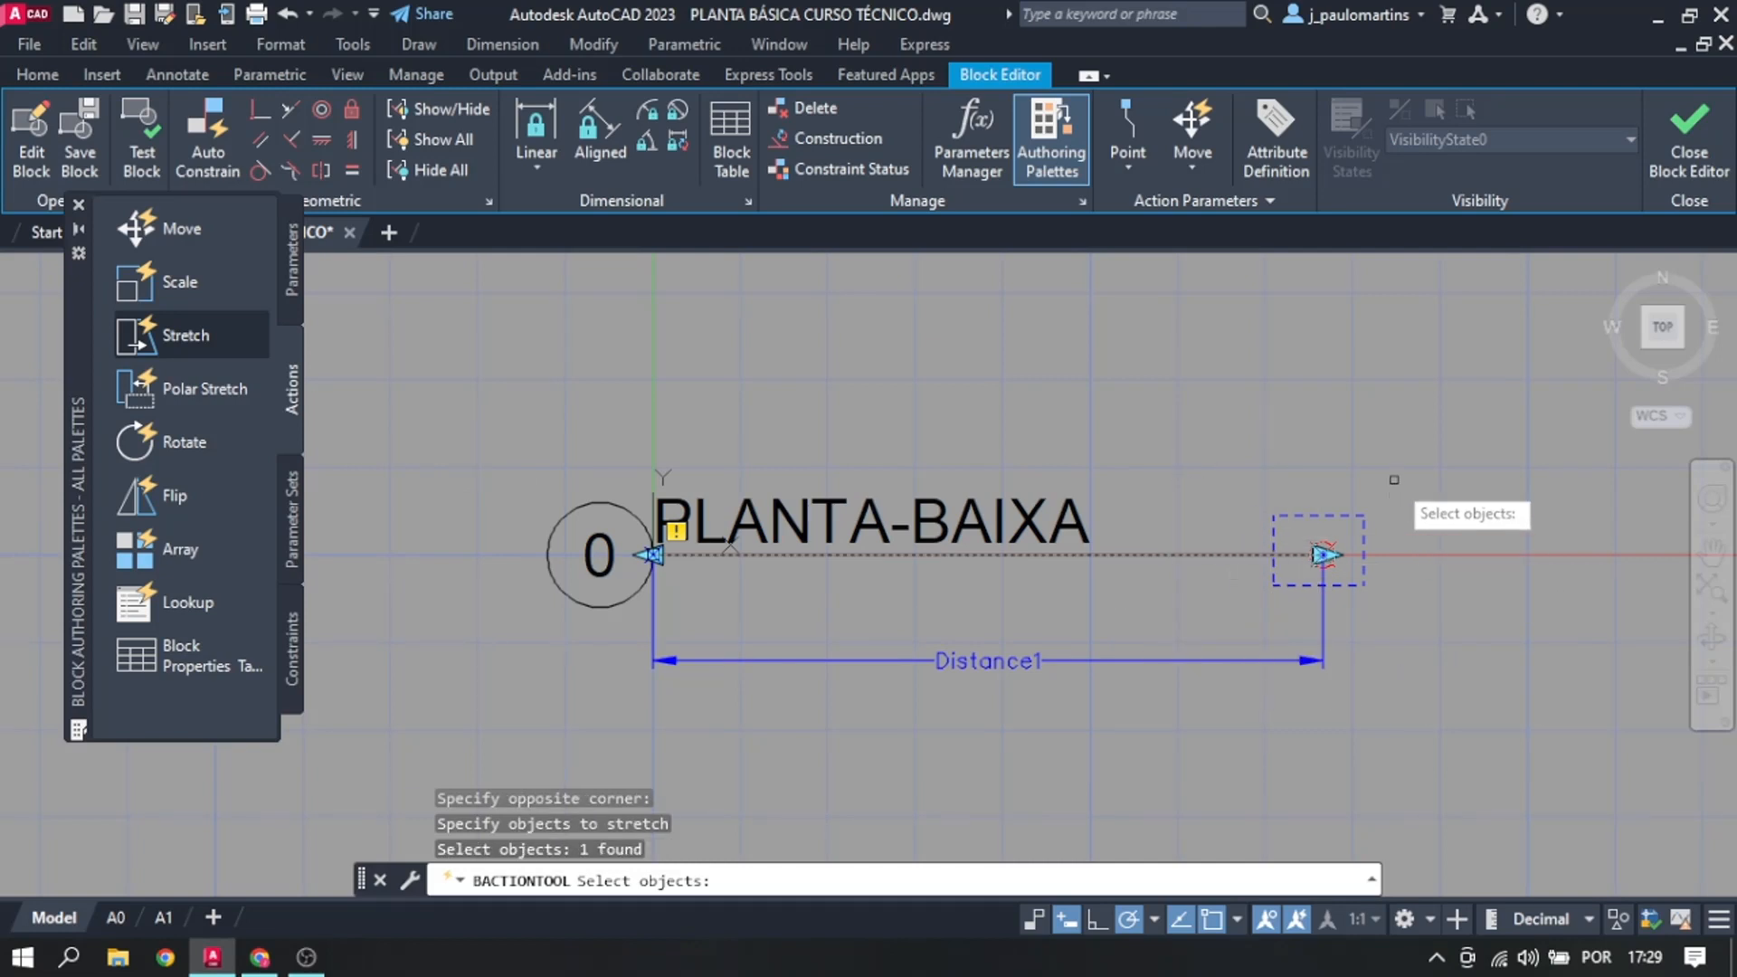
{"action": "key", "text": "Return"}
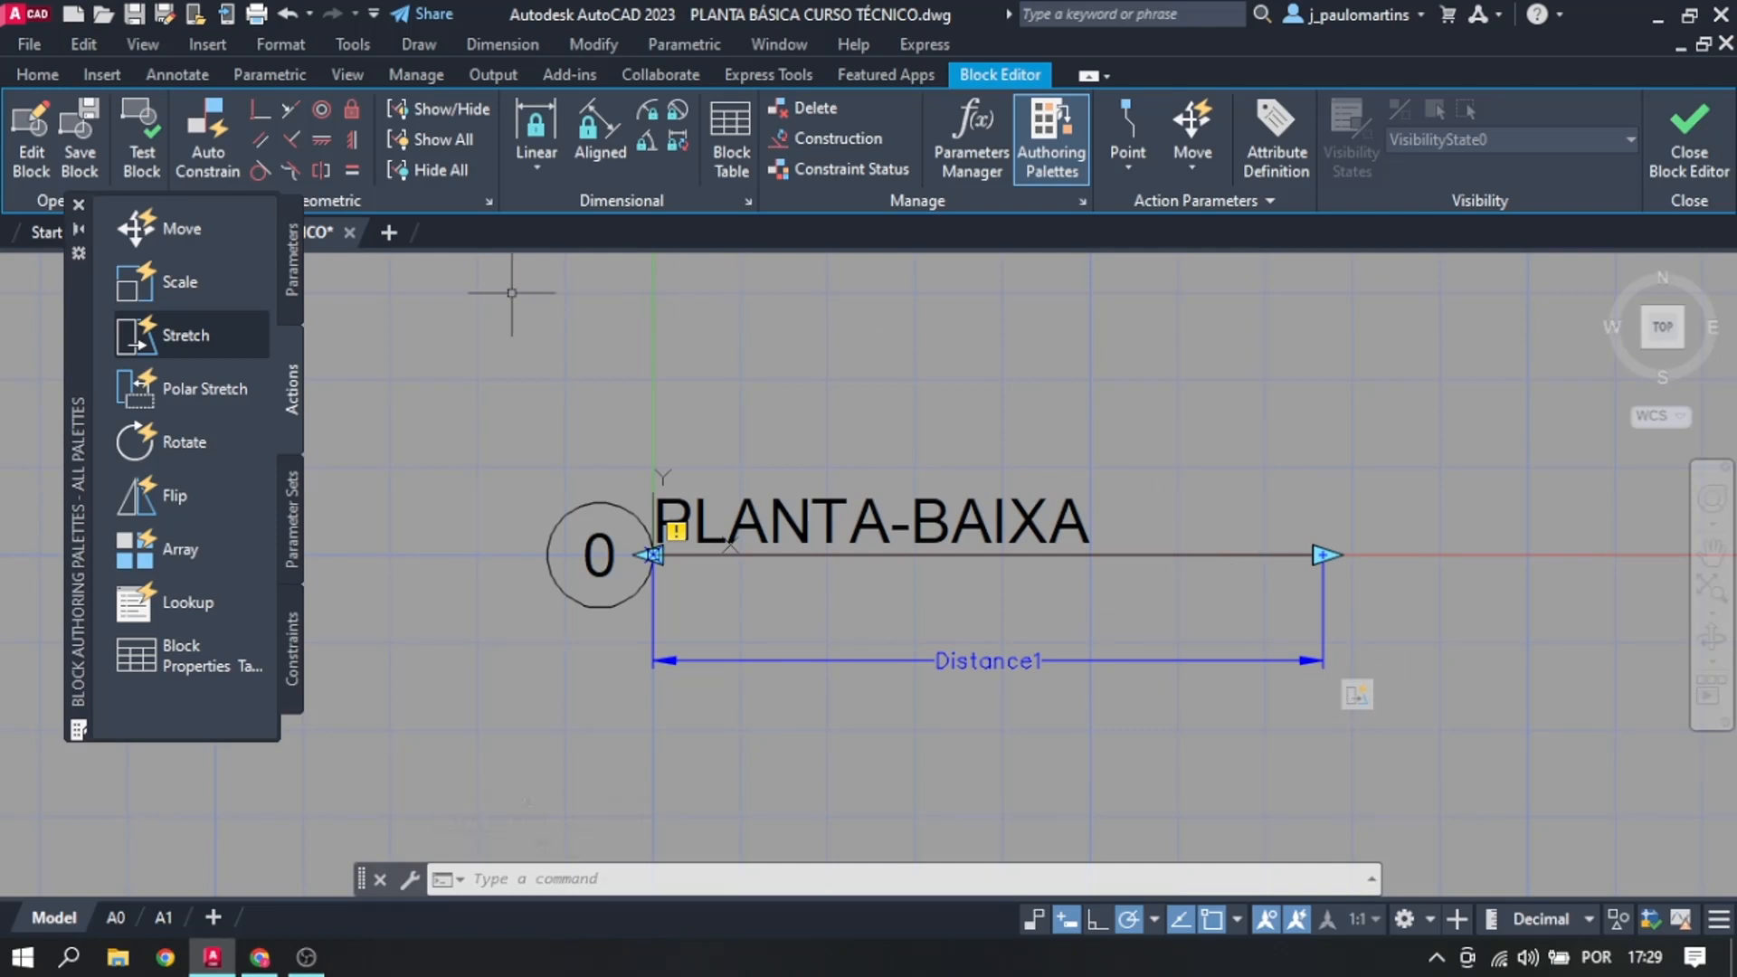
Step: Test the block by stretching its line back to the end of the PLANTA BAIXA text, and close the test window
{"action": "left_click", "coordinate": [138, 132]}
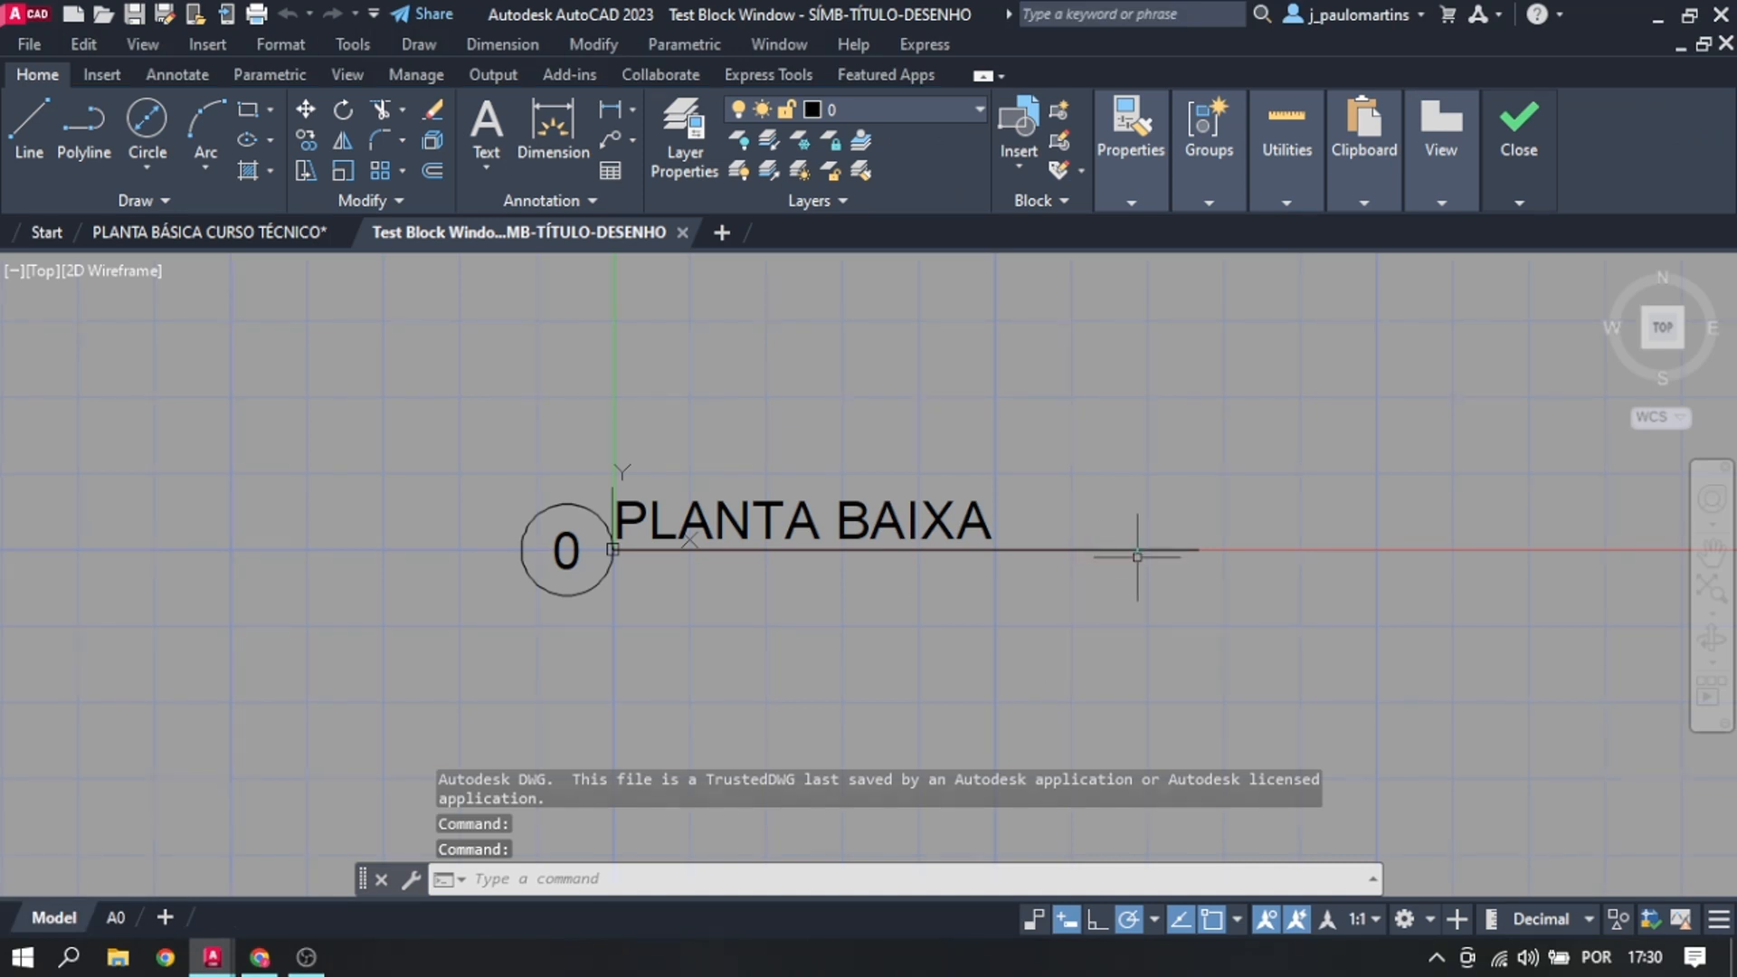
{"action": "left_click", "coordinate": [1143, 549]}
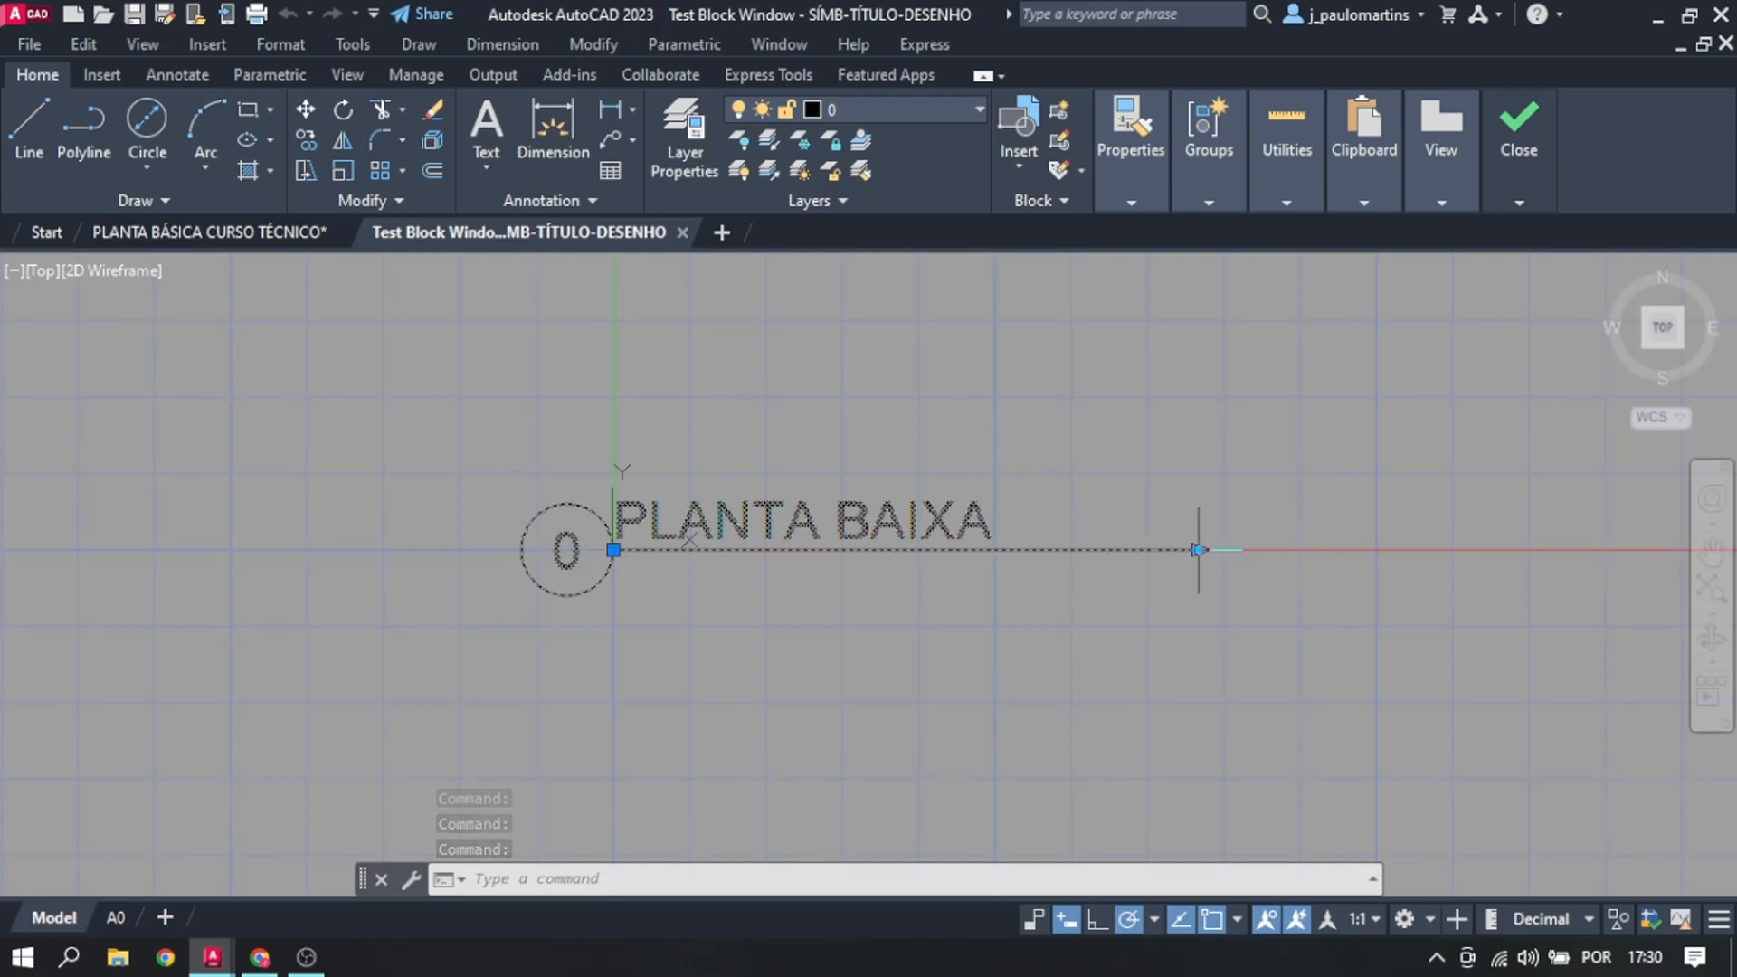
{"action": "left_click", "coordinate": [1199, 549]}
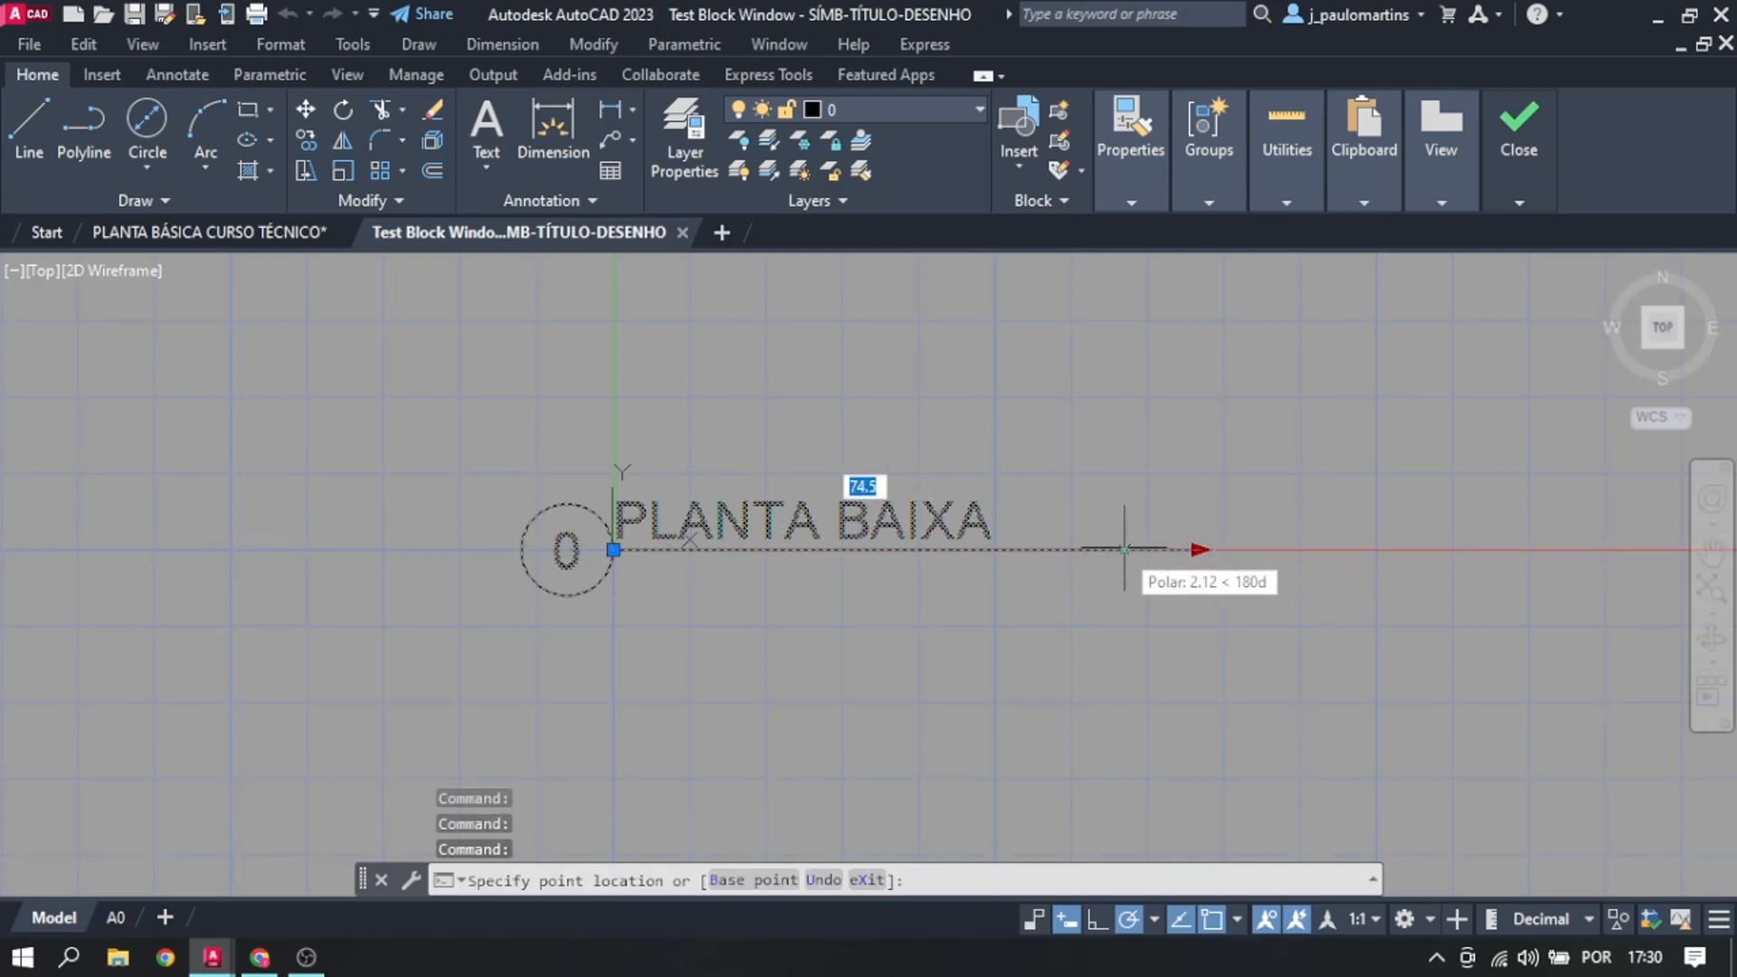
{"action": "left_click", "coordinate": [996, 549]}
{"action": "key", "text": "Escape"}
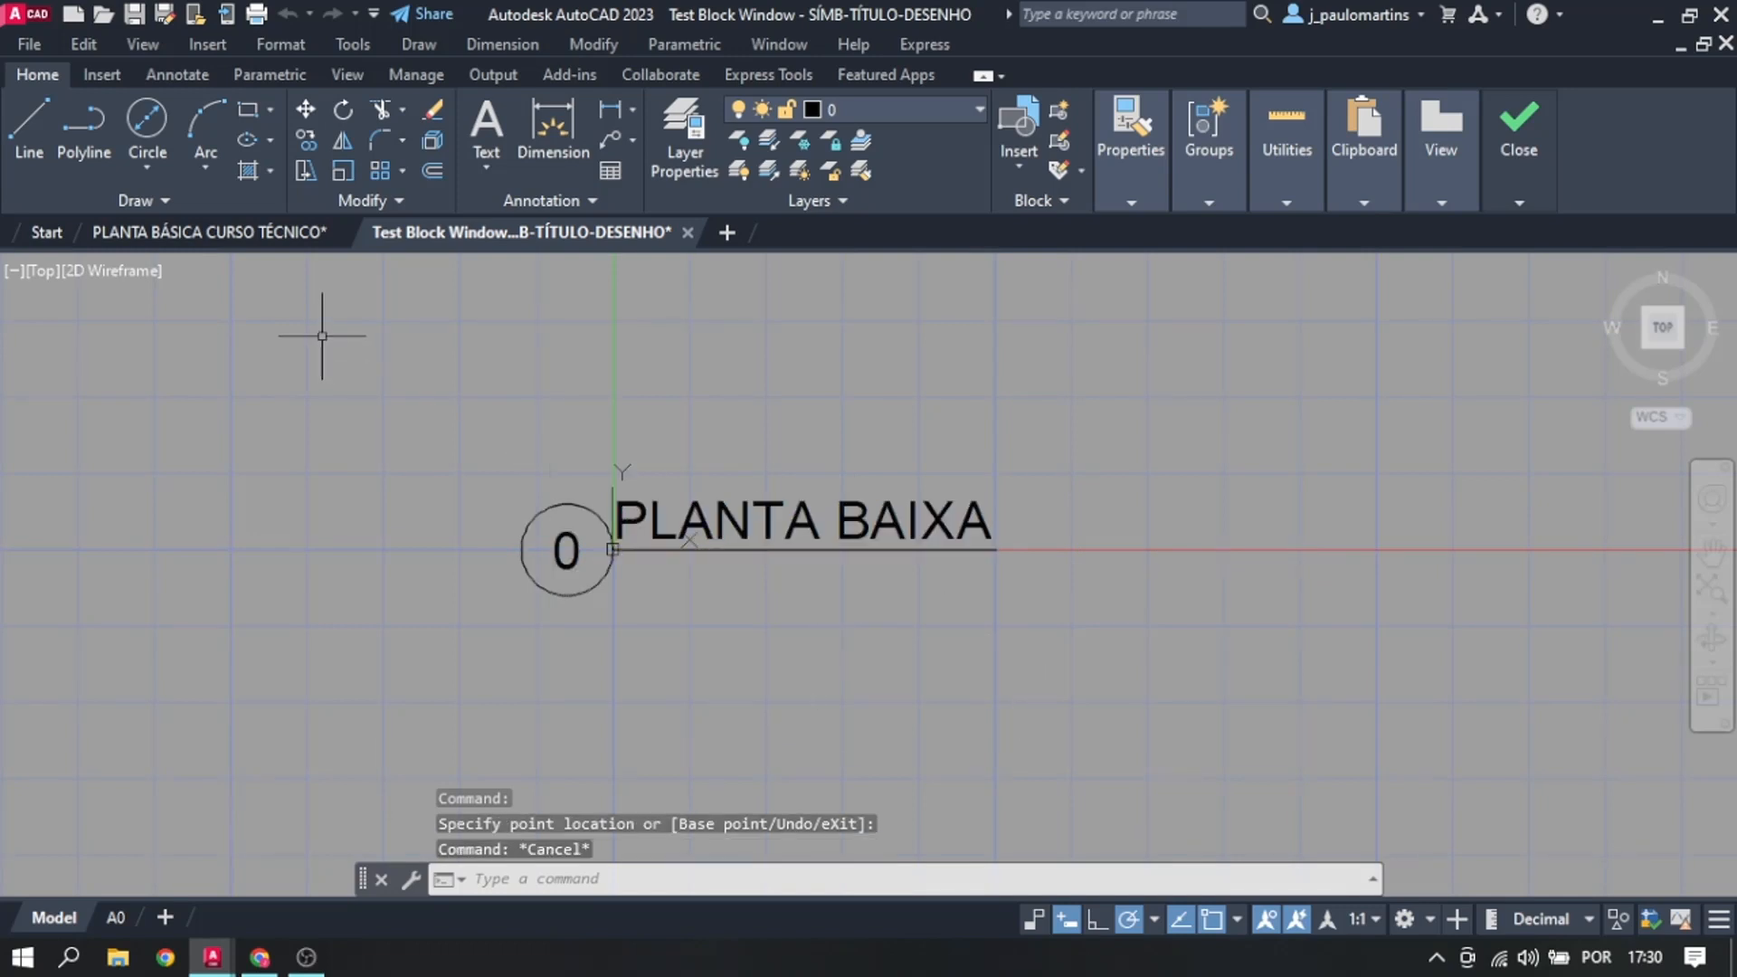
{"action": "left_click", "coordinate": [686, 233]}
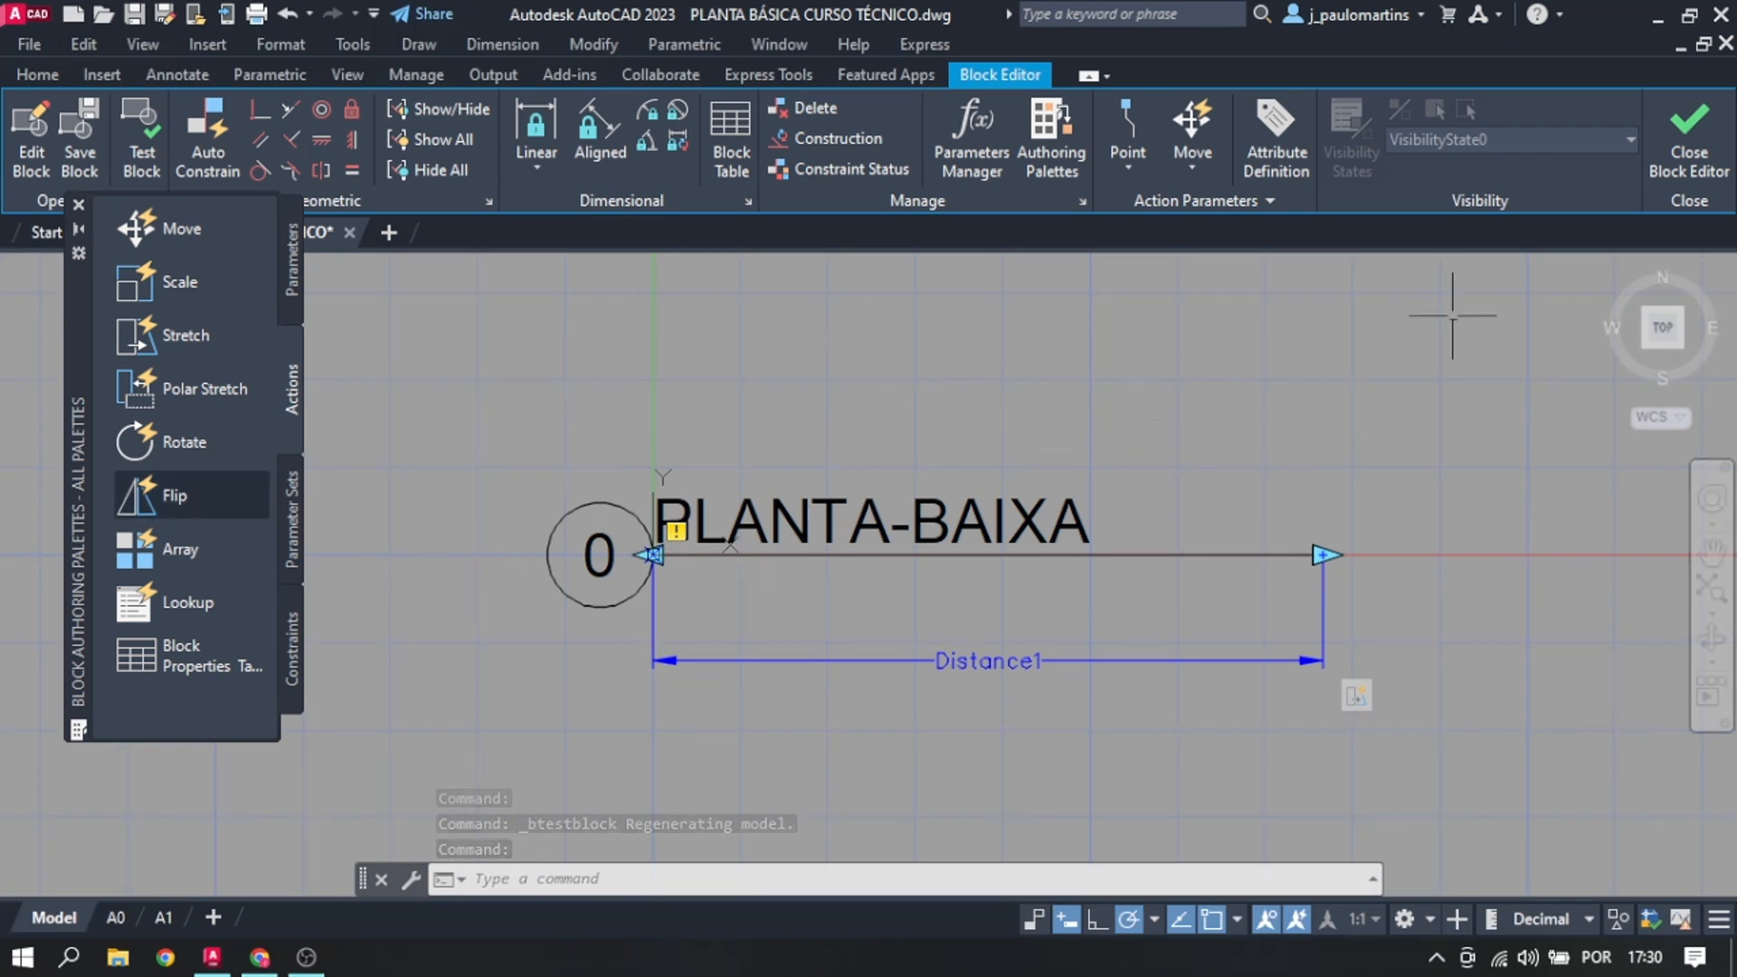
Step: Exit the Block Editor saving the changes to SÍMB-TÍTULO-DESENHO, and shorten the placed title's line to the end of the PLANTA BAIXA text
{"action": "left_click", "coordinate": [1684, 130]}
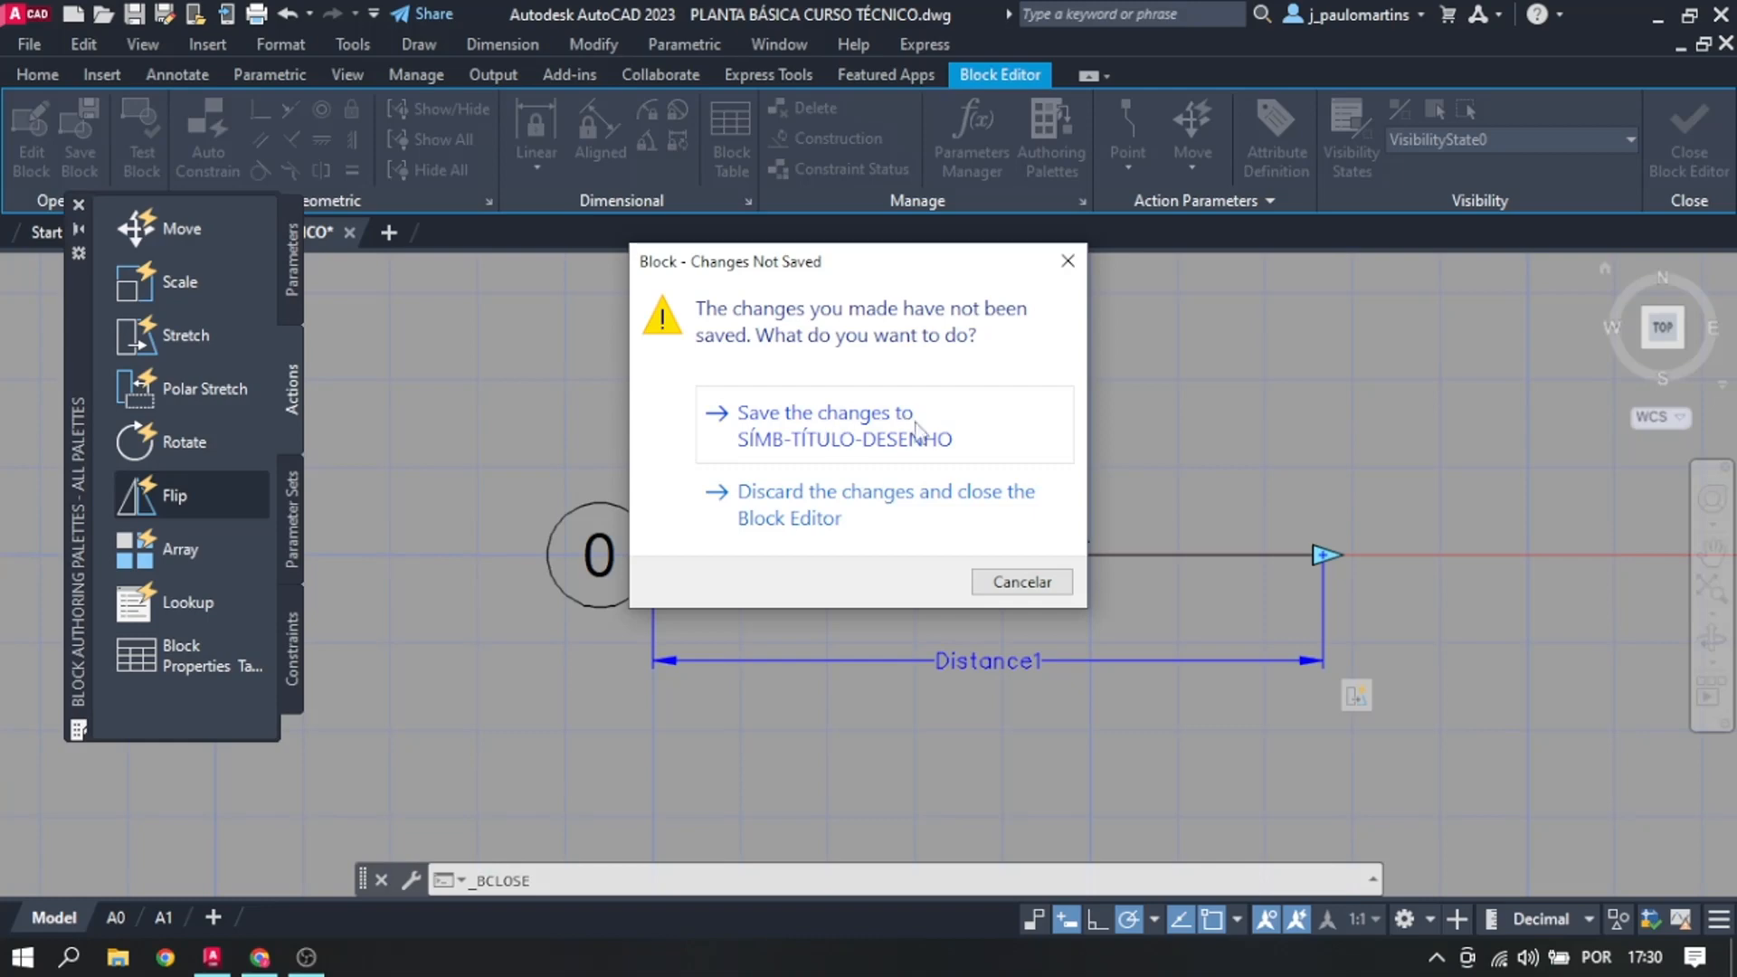
{"action": "left_click", "coordinate": [870, 419]}
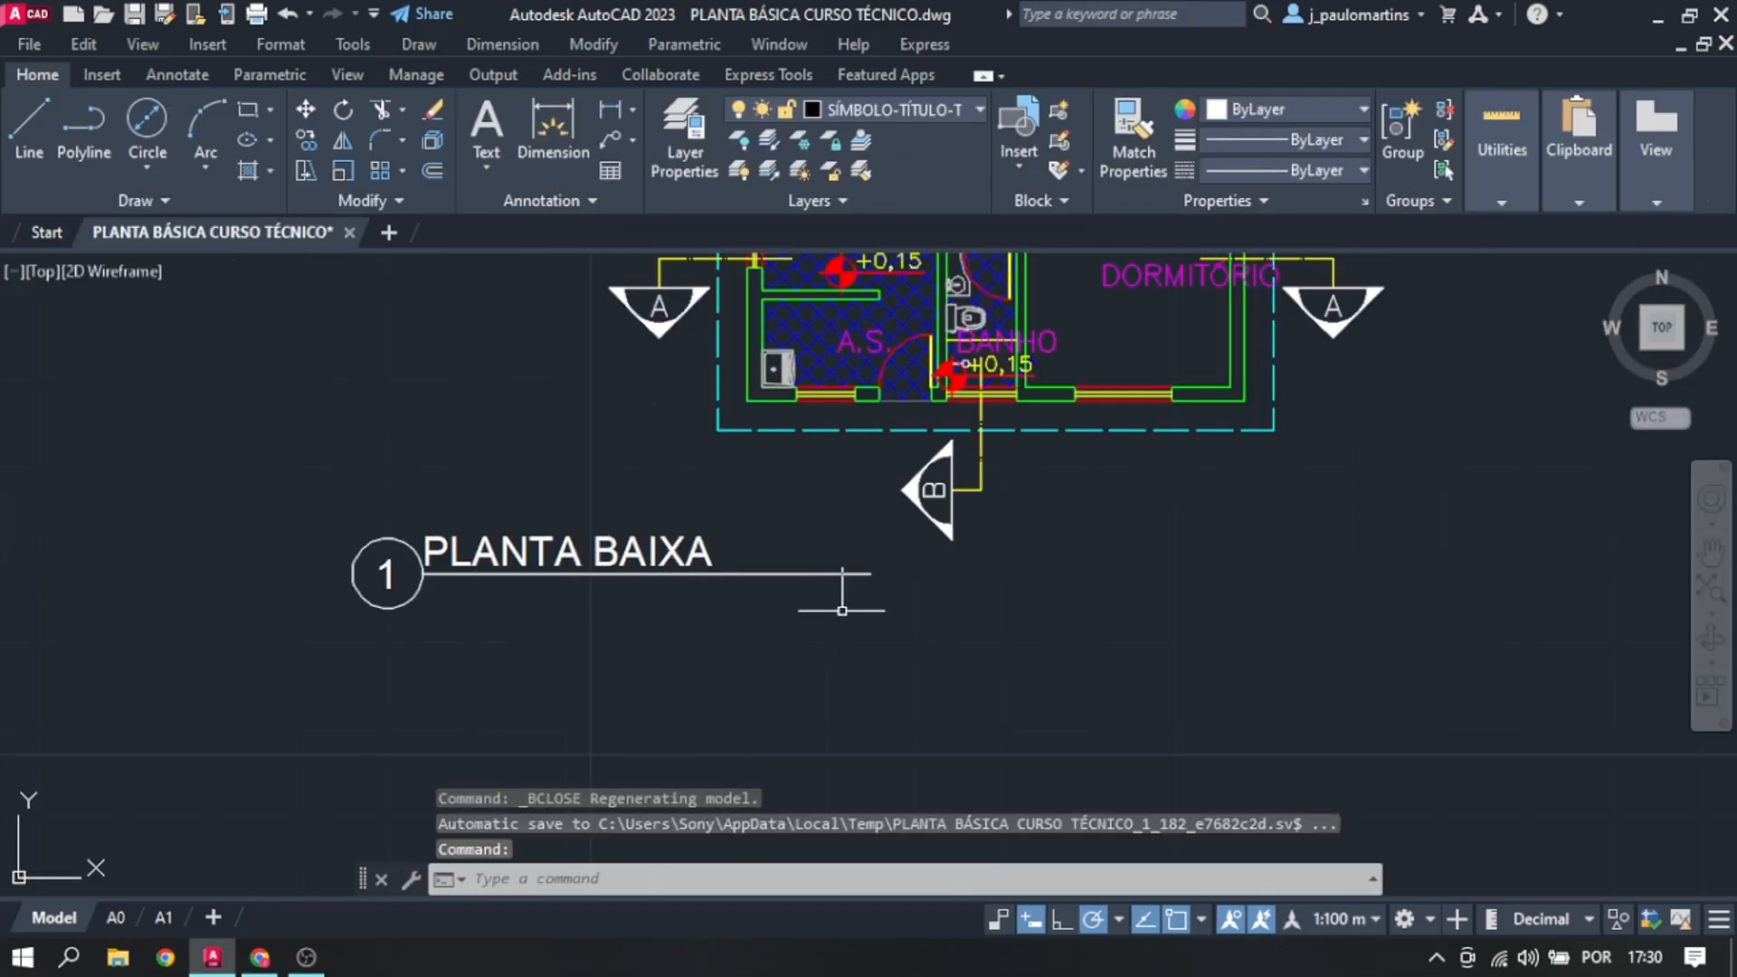
{"action": "left_click", "coordinate": [843, 577]}
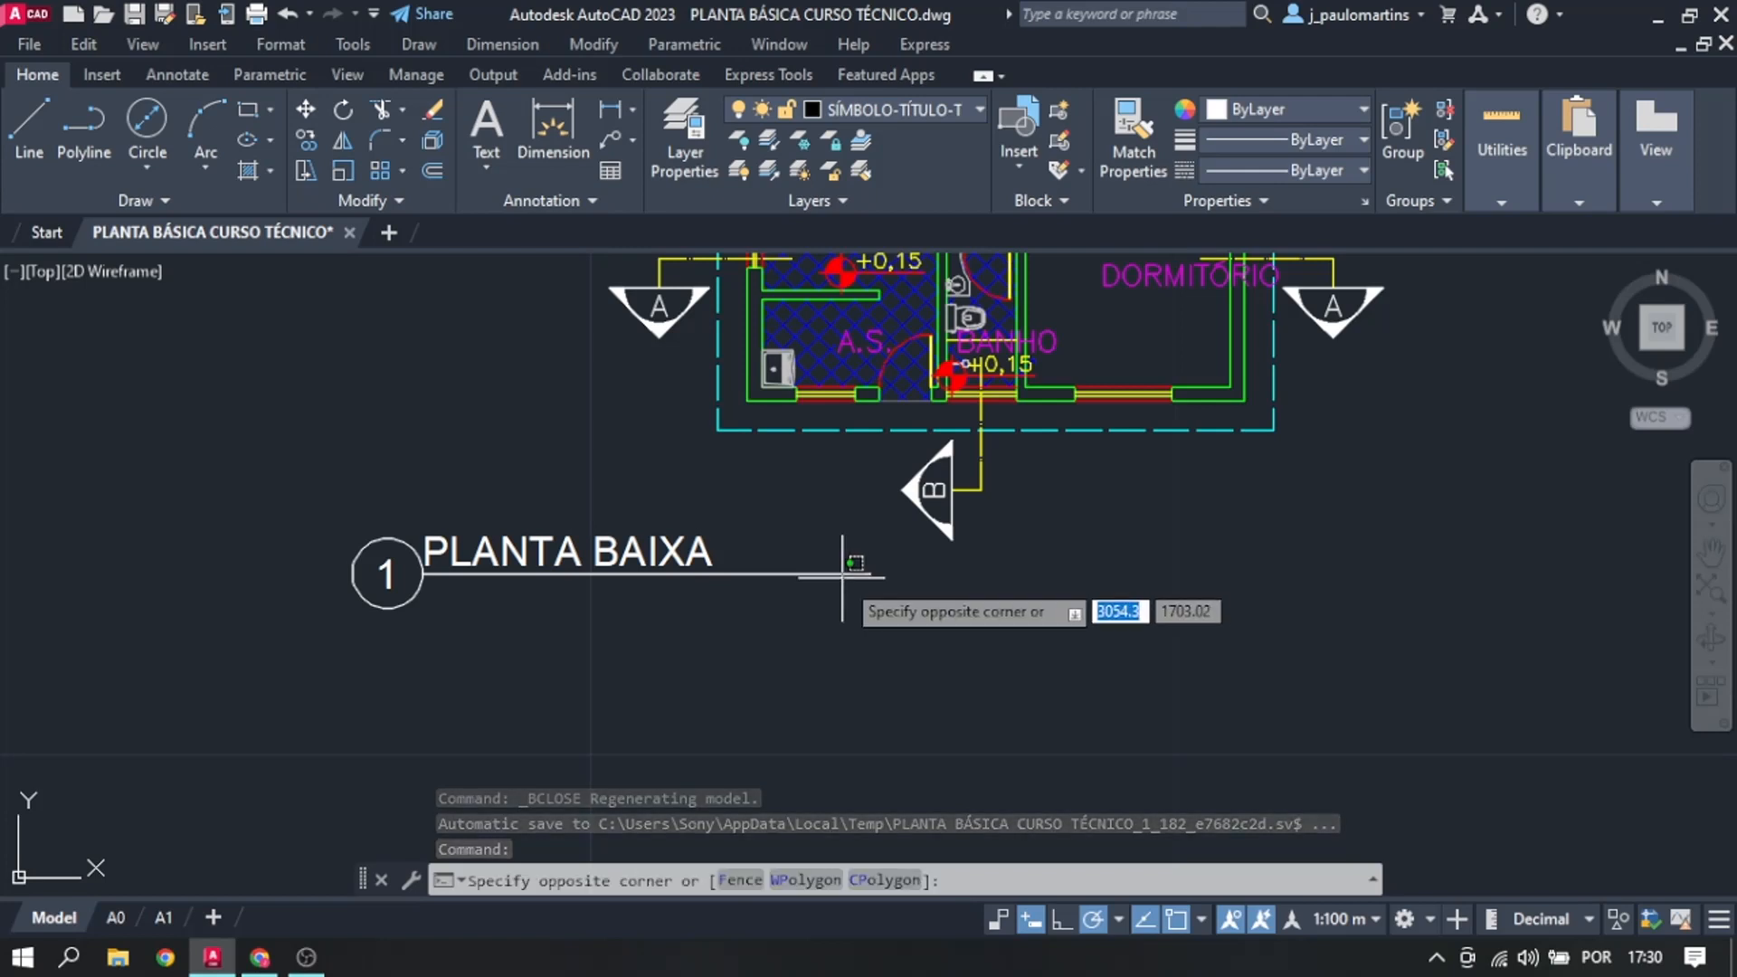
{"action": "left_click", "coordinate": [841, 572]}
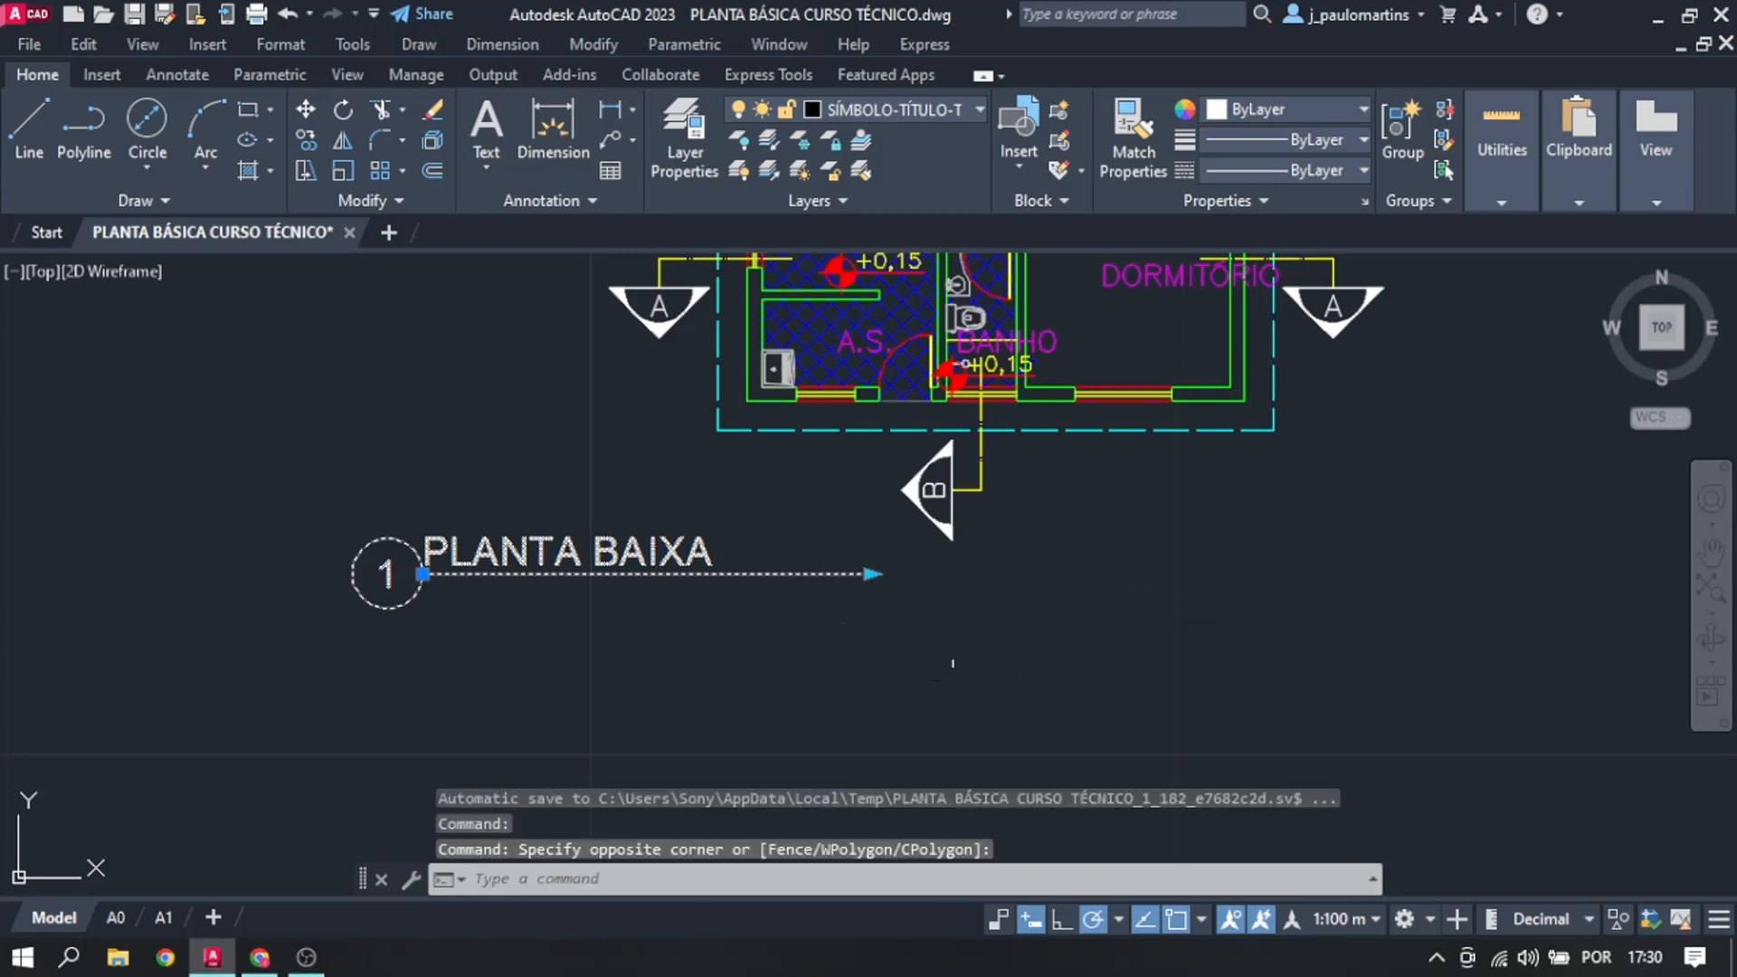
{"action": "left_click", "coordinate": [870, 574]}
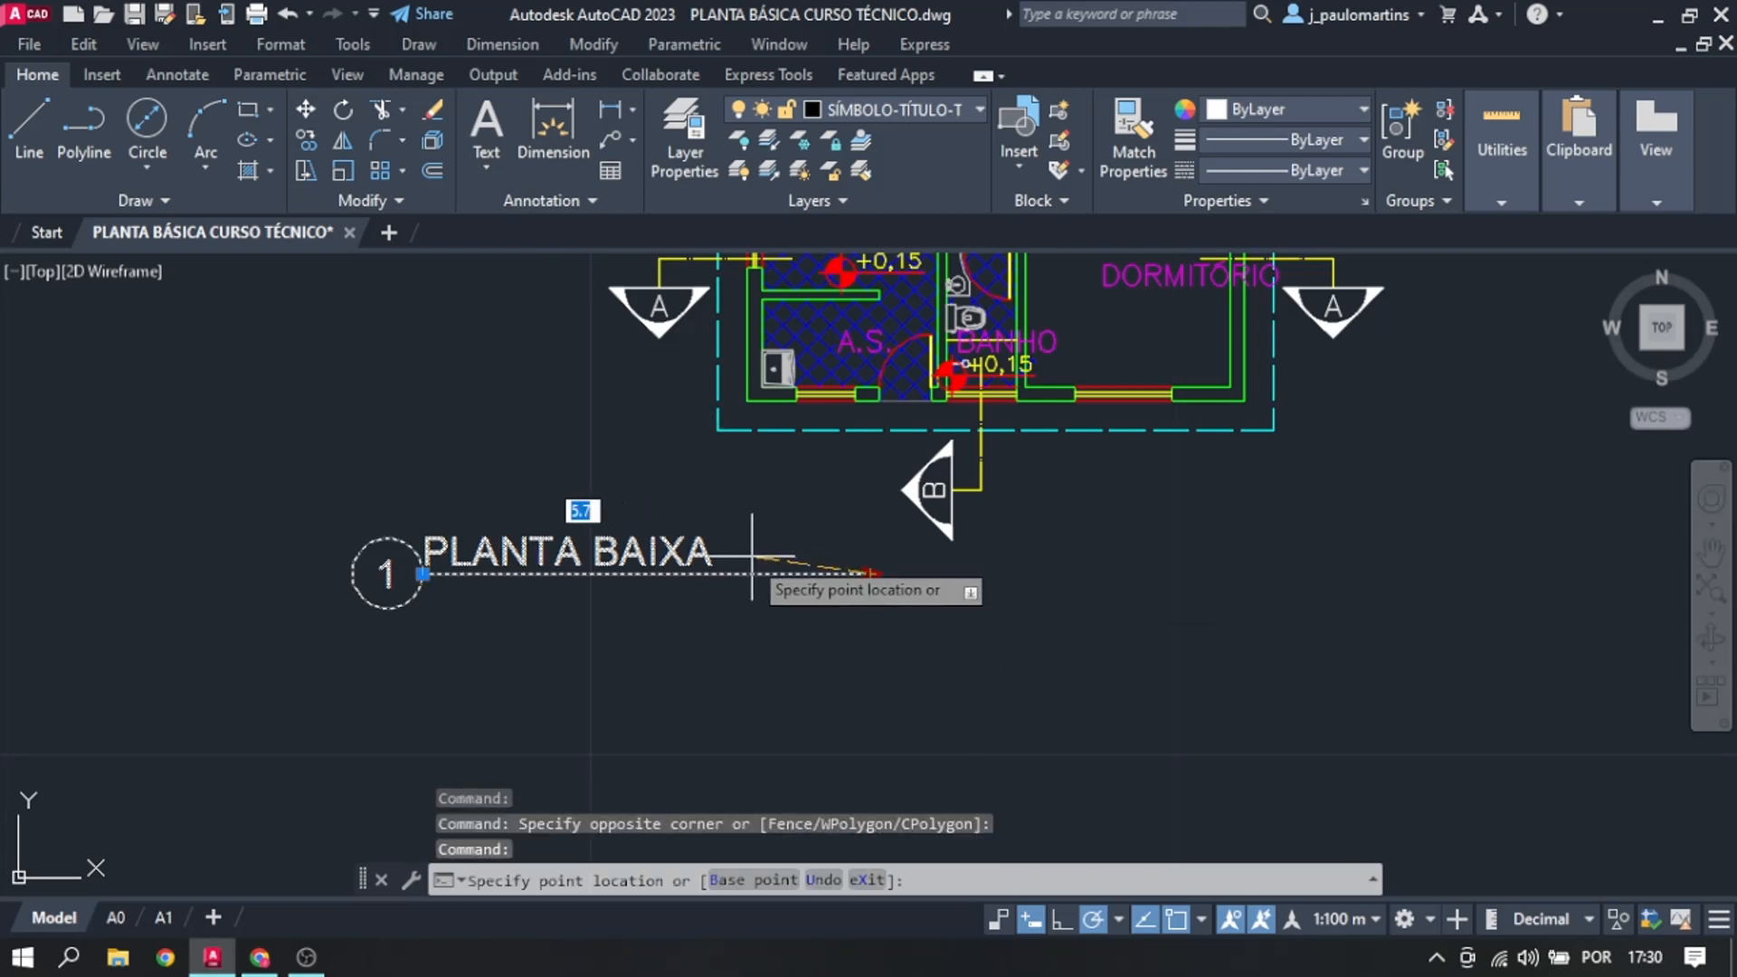
{"action": "left_click", "coordinate": [718, 574]}
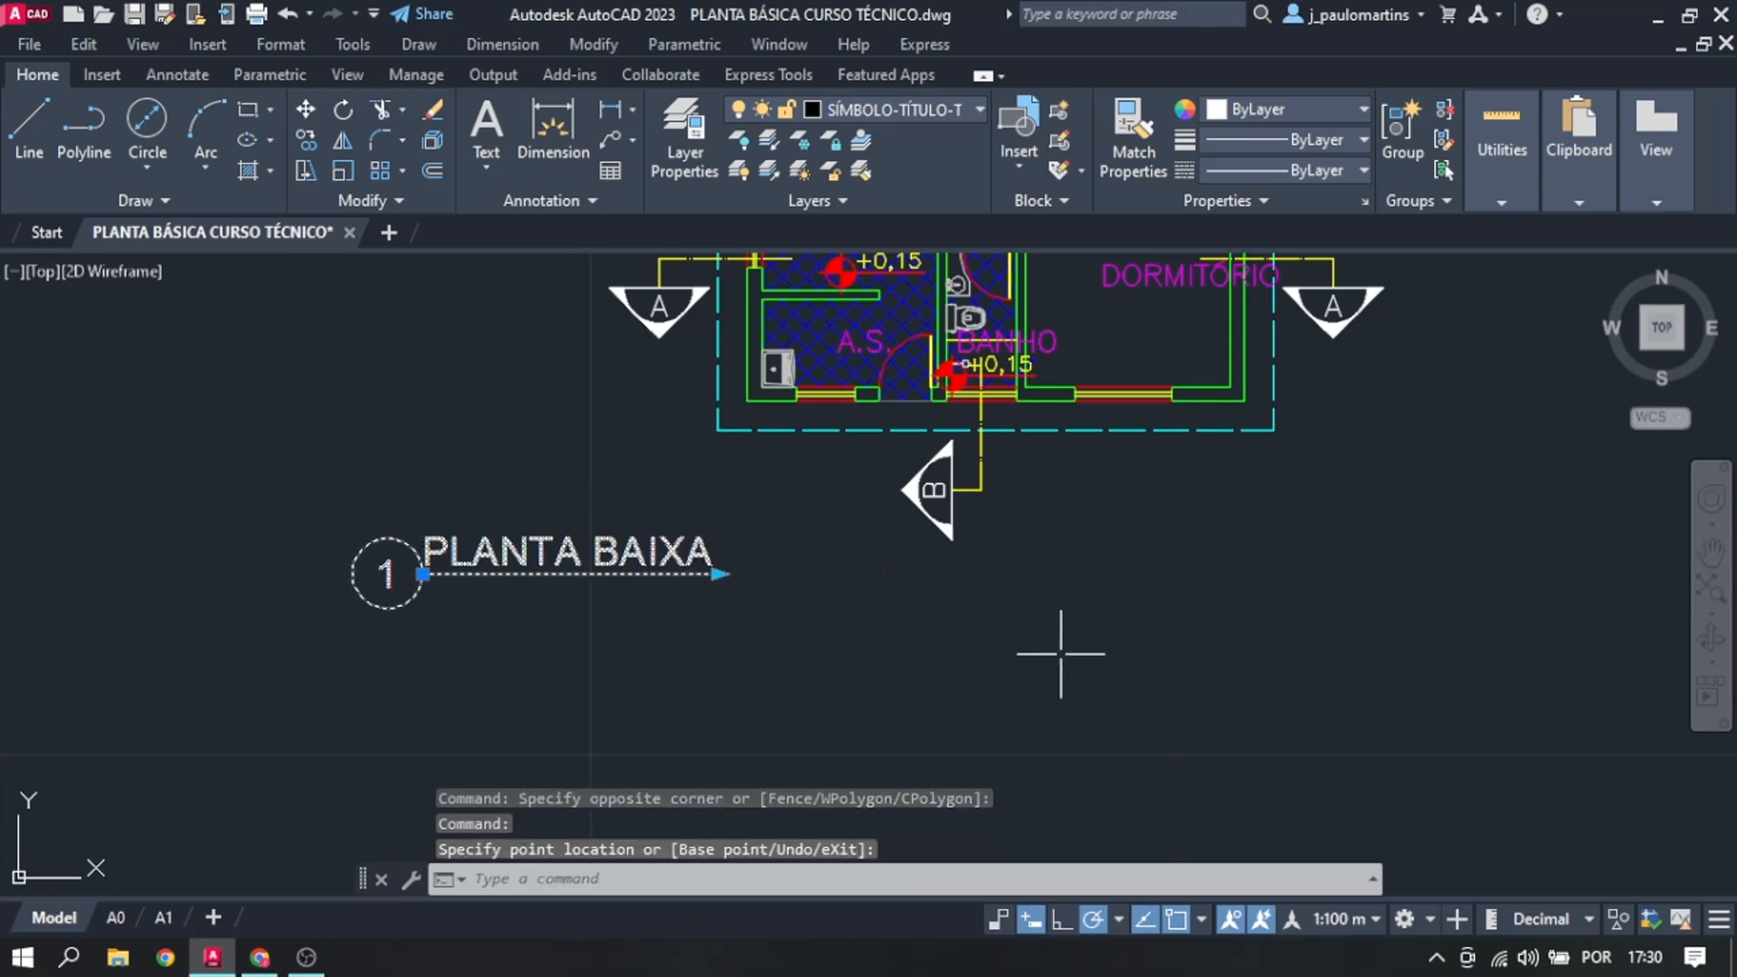
{"action": "key", "text": "Escape"}
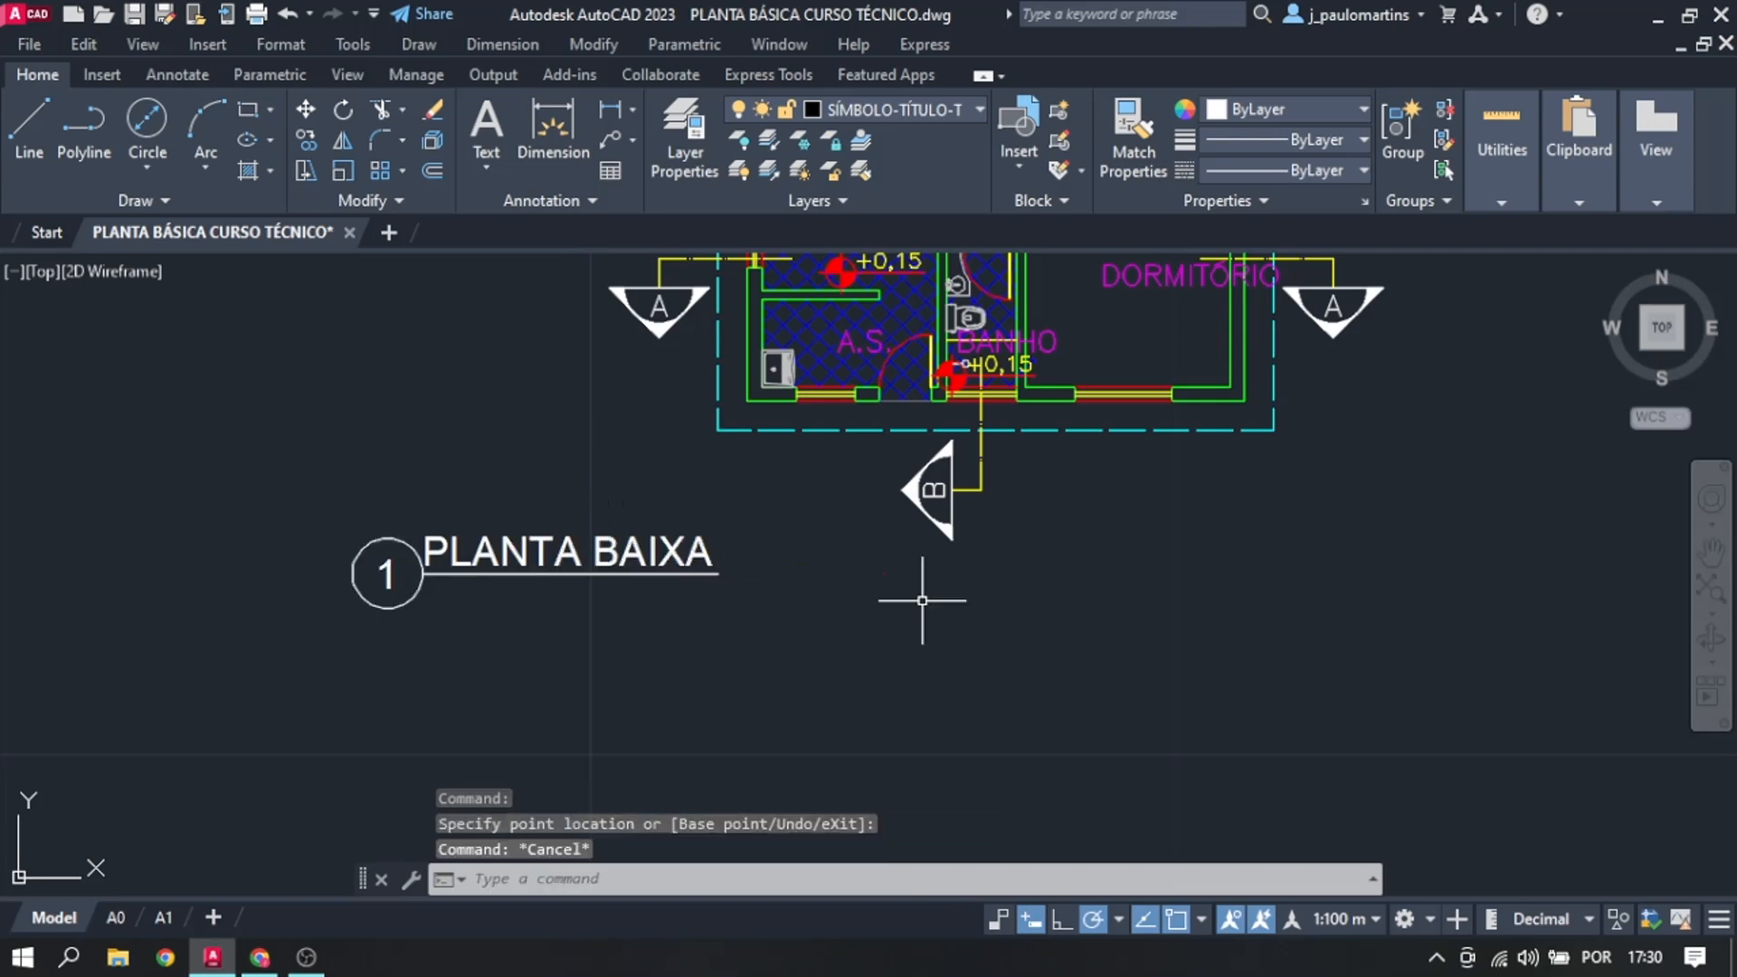
Step: Move the PLANTA BAIXA title block by the circle's outer edge to just below the floor plan and its section B marker
{"action": "left_click", "coordinate": [866, 639]}
{"action": "left_click", "coordinate": [267, 429]}
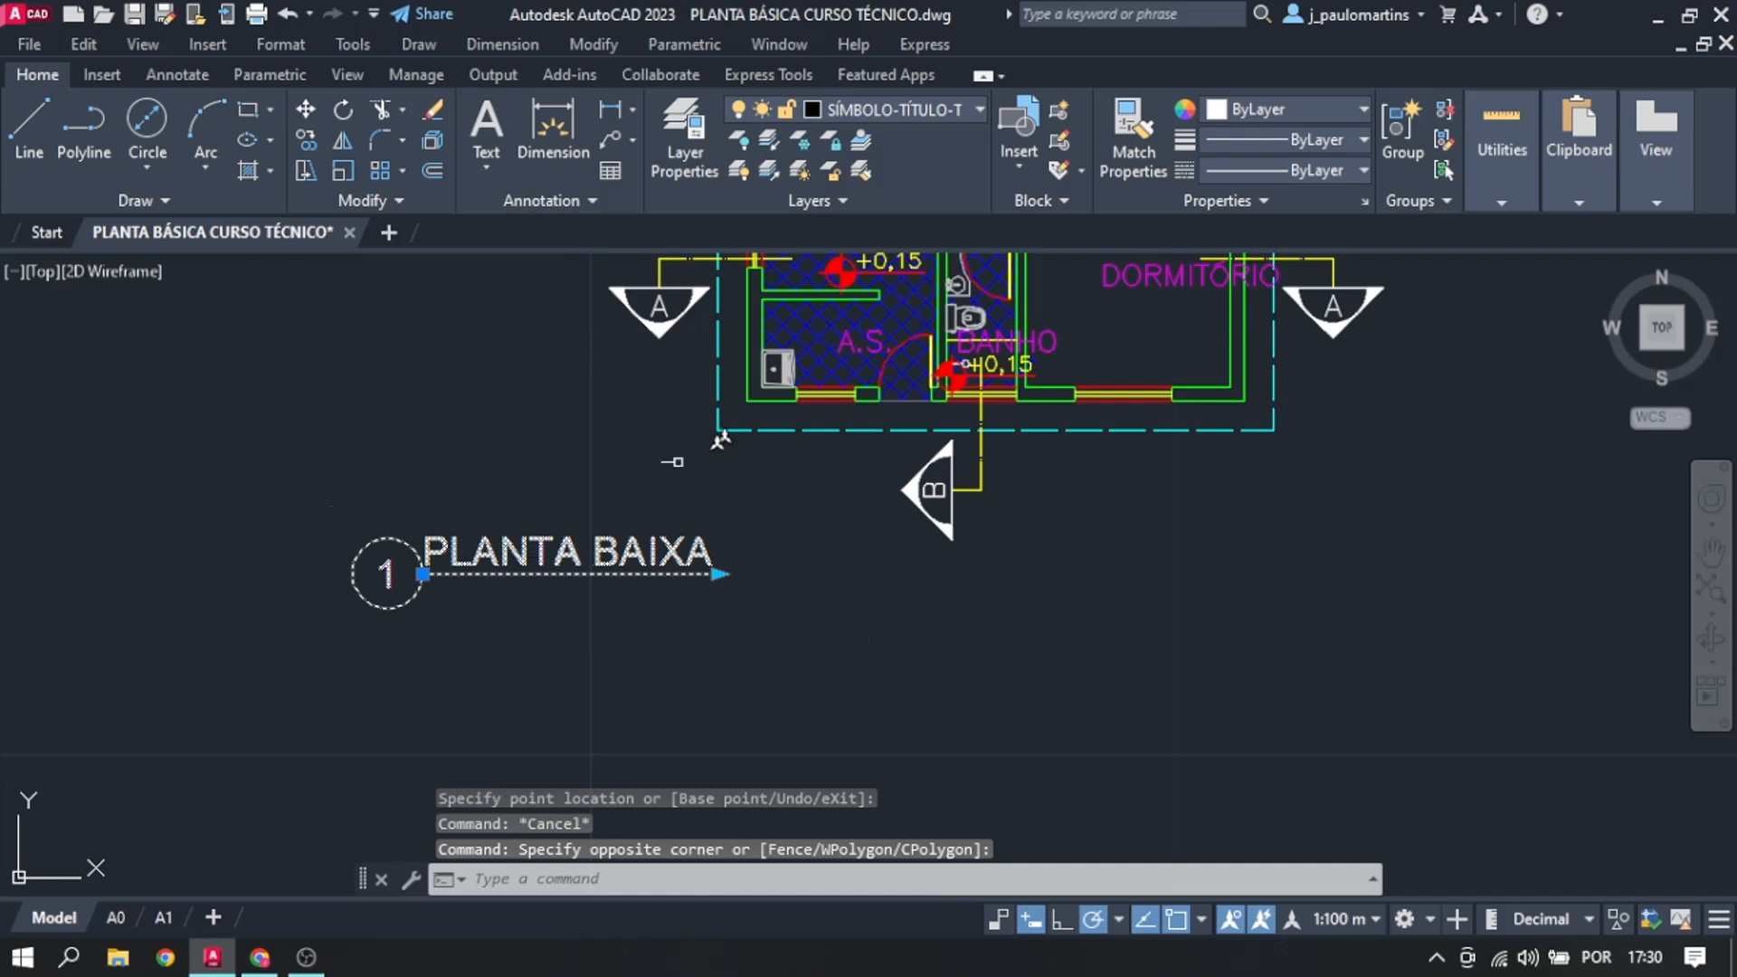
{"action": "type", "text": "m"}
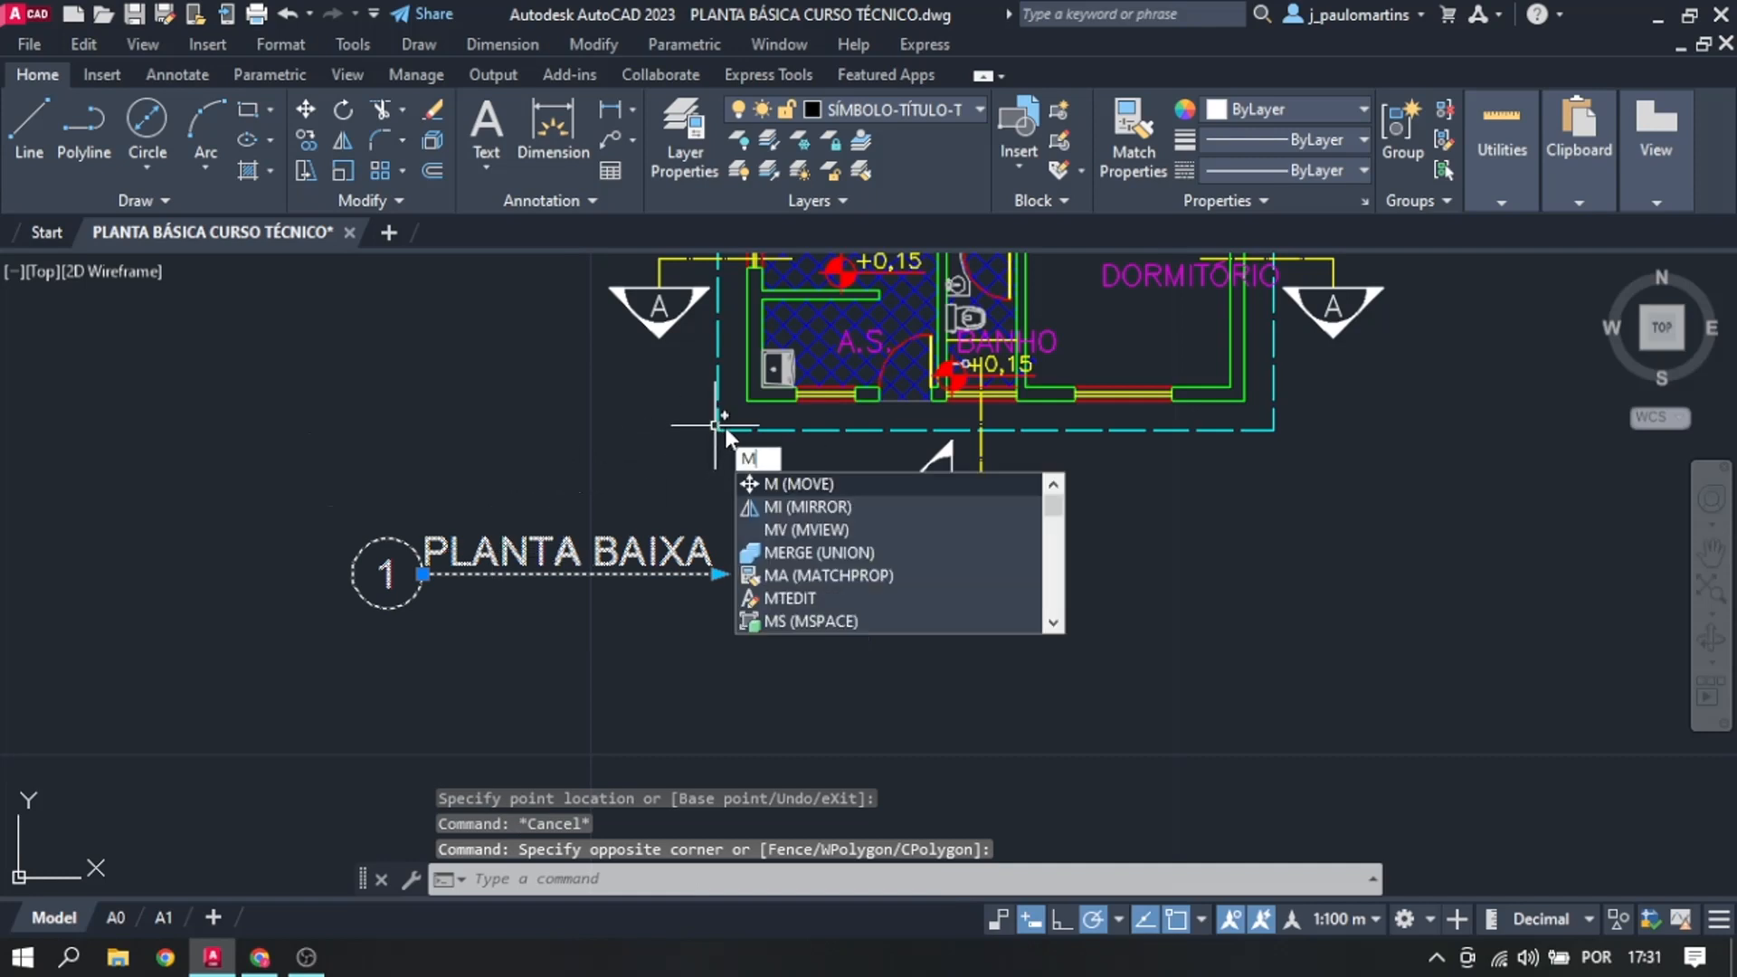
{"action": "key", "text": "Return"}
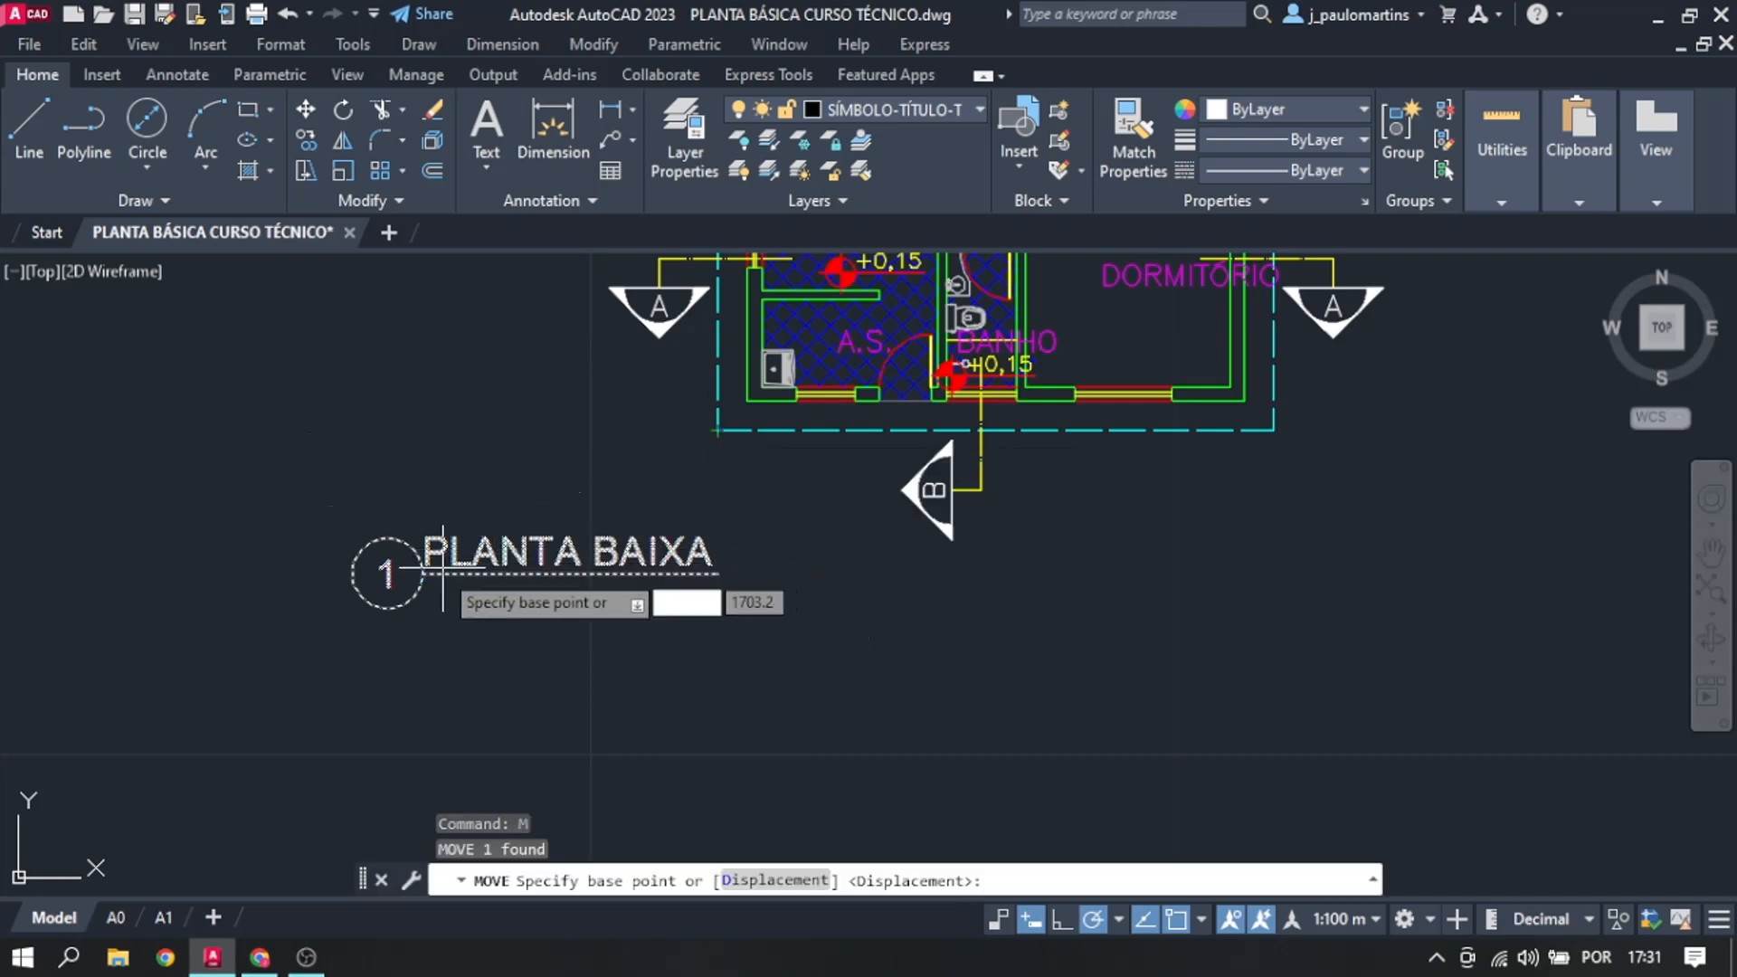
{"action": "left_click", "coordinate": [353, 573]}
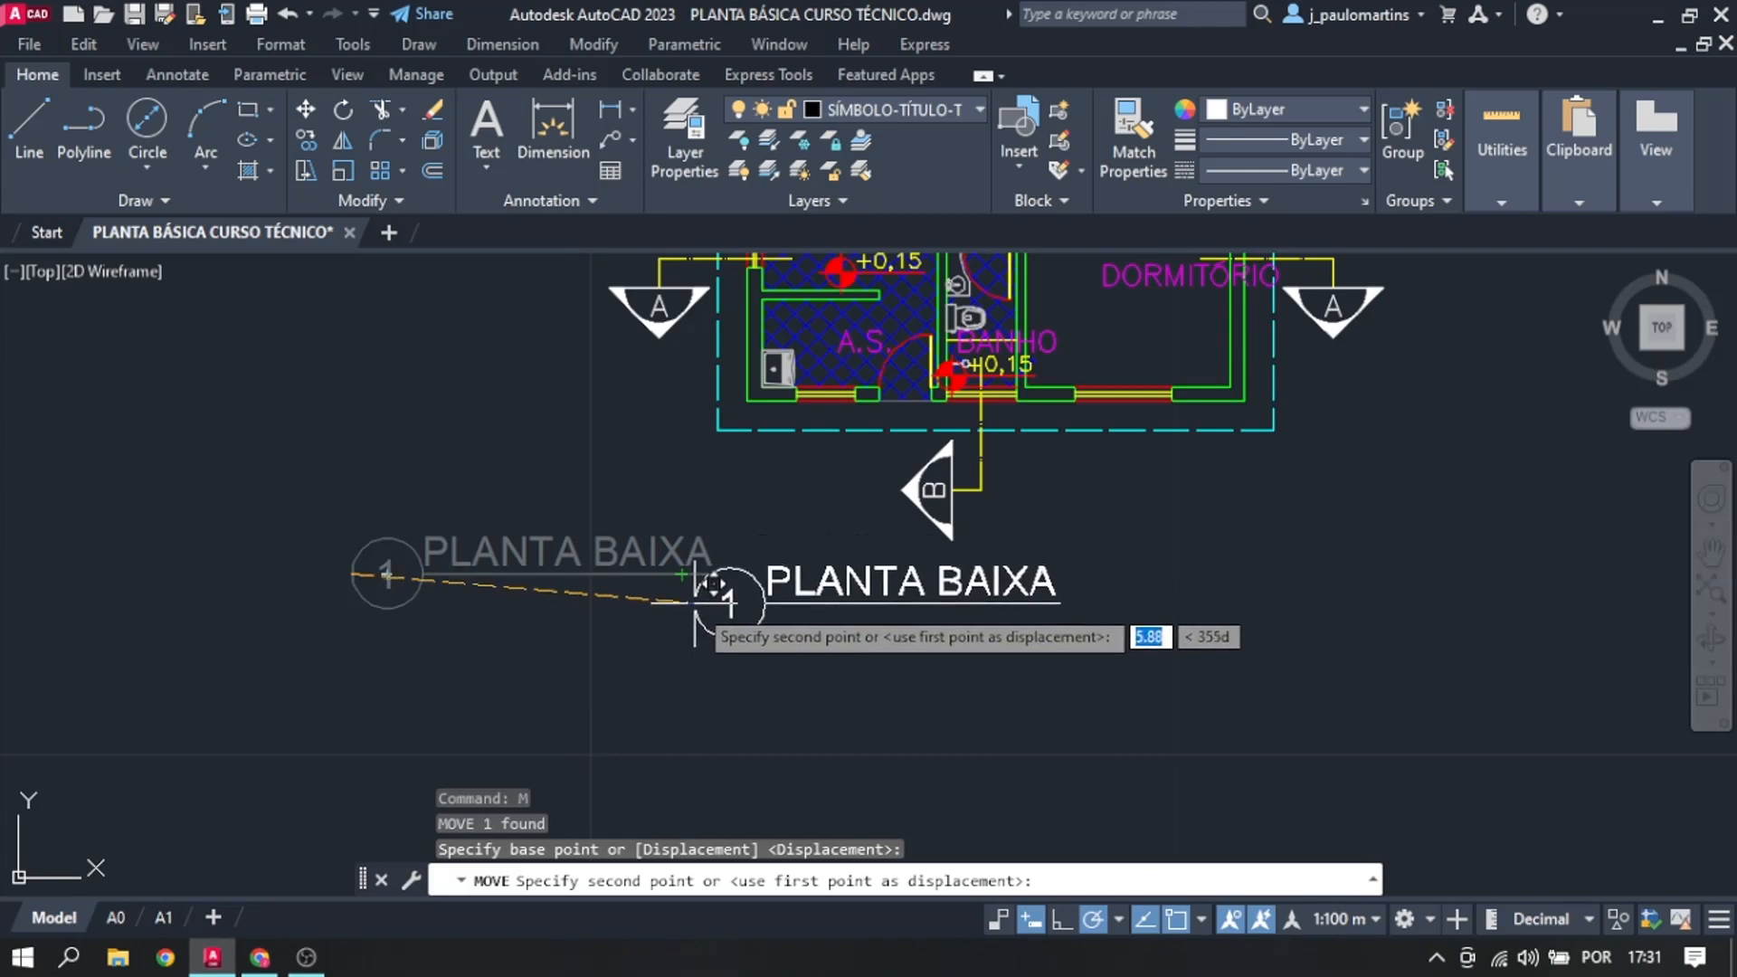
{"action": "left_click", "coordinate": [694, 597]}
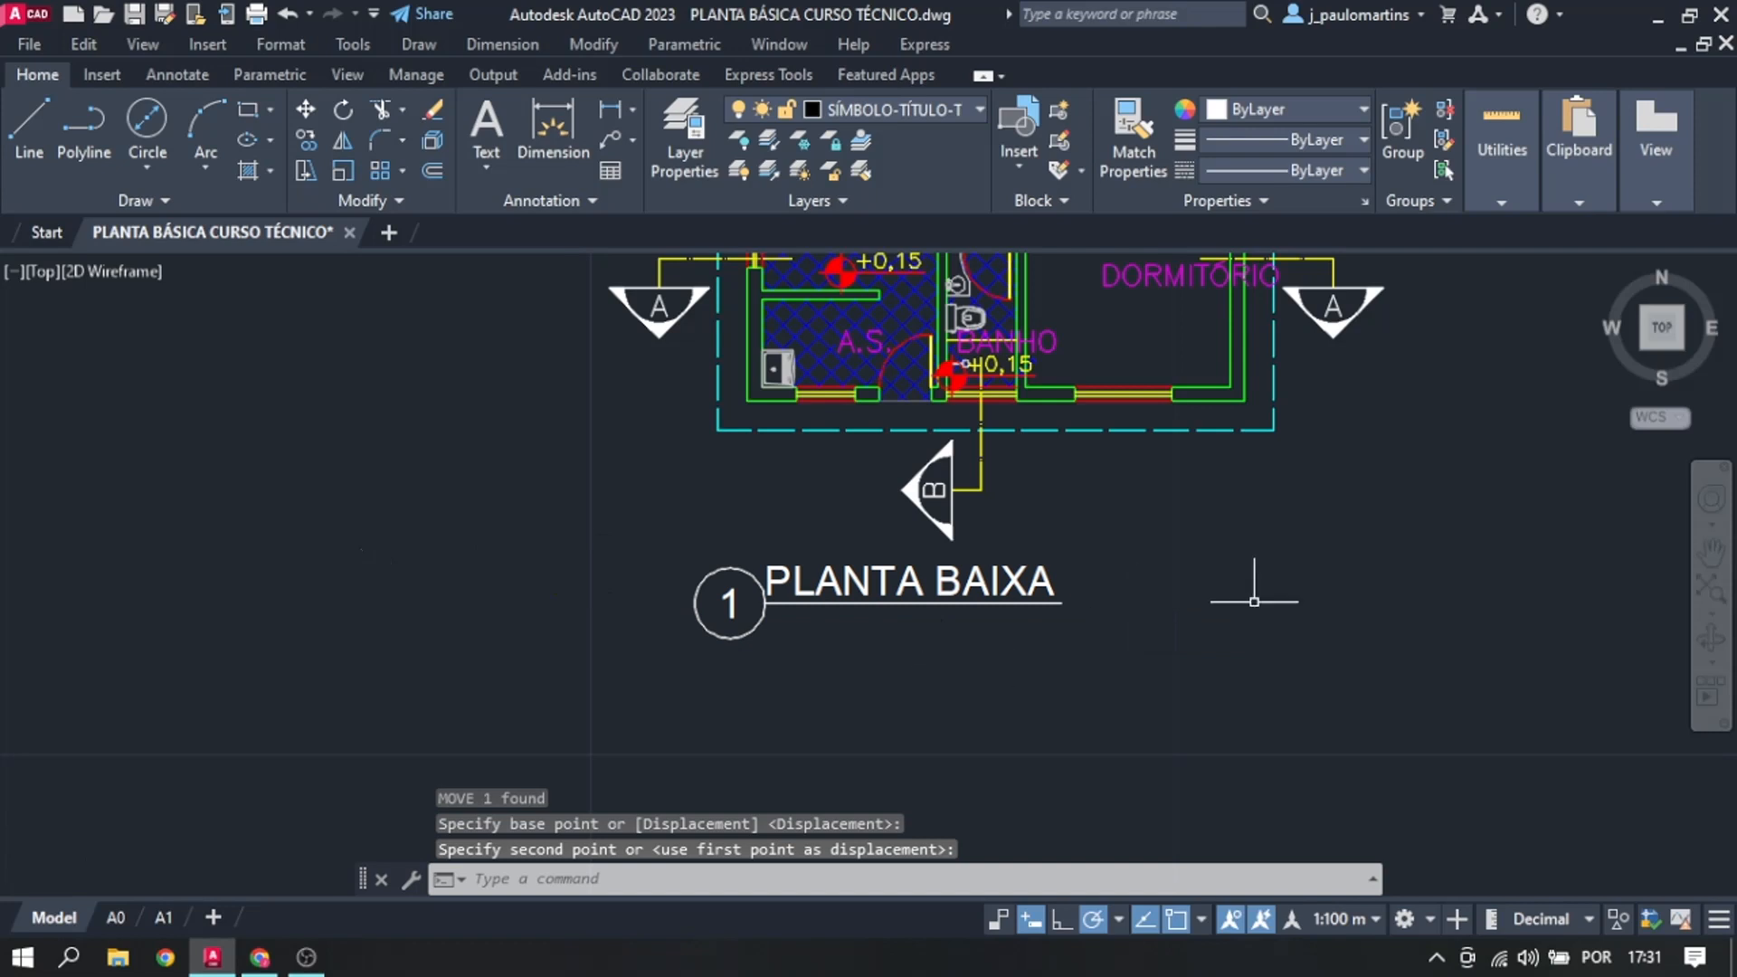
{"action": "scroll", "coordinate": [1081, 634], "scroll_direction": "down", "scroll_amount": 3}
{"action": "key", "text": "Escape"}
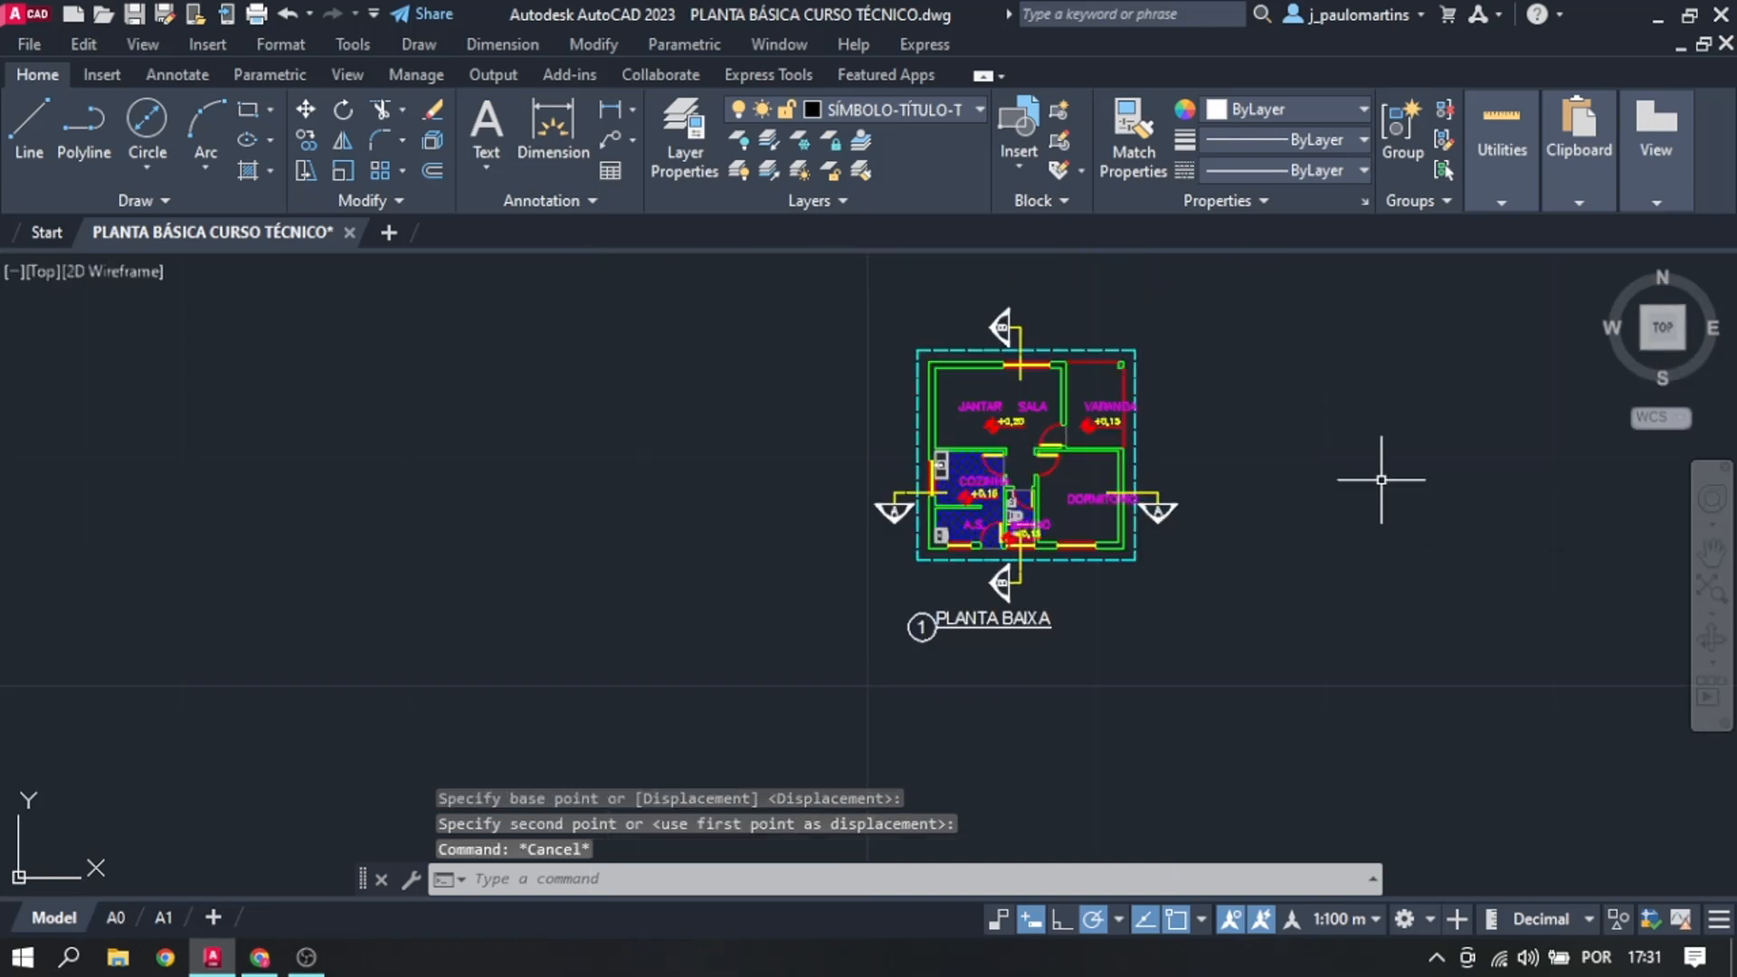
Step: Set the annotation scale to 1:50 m and inspect the annotations across the floor plan
{"action": "left_click", "coordinate": [1362, 915]}
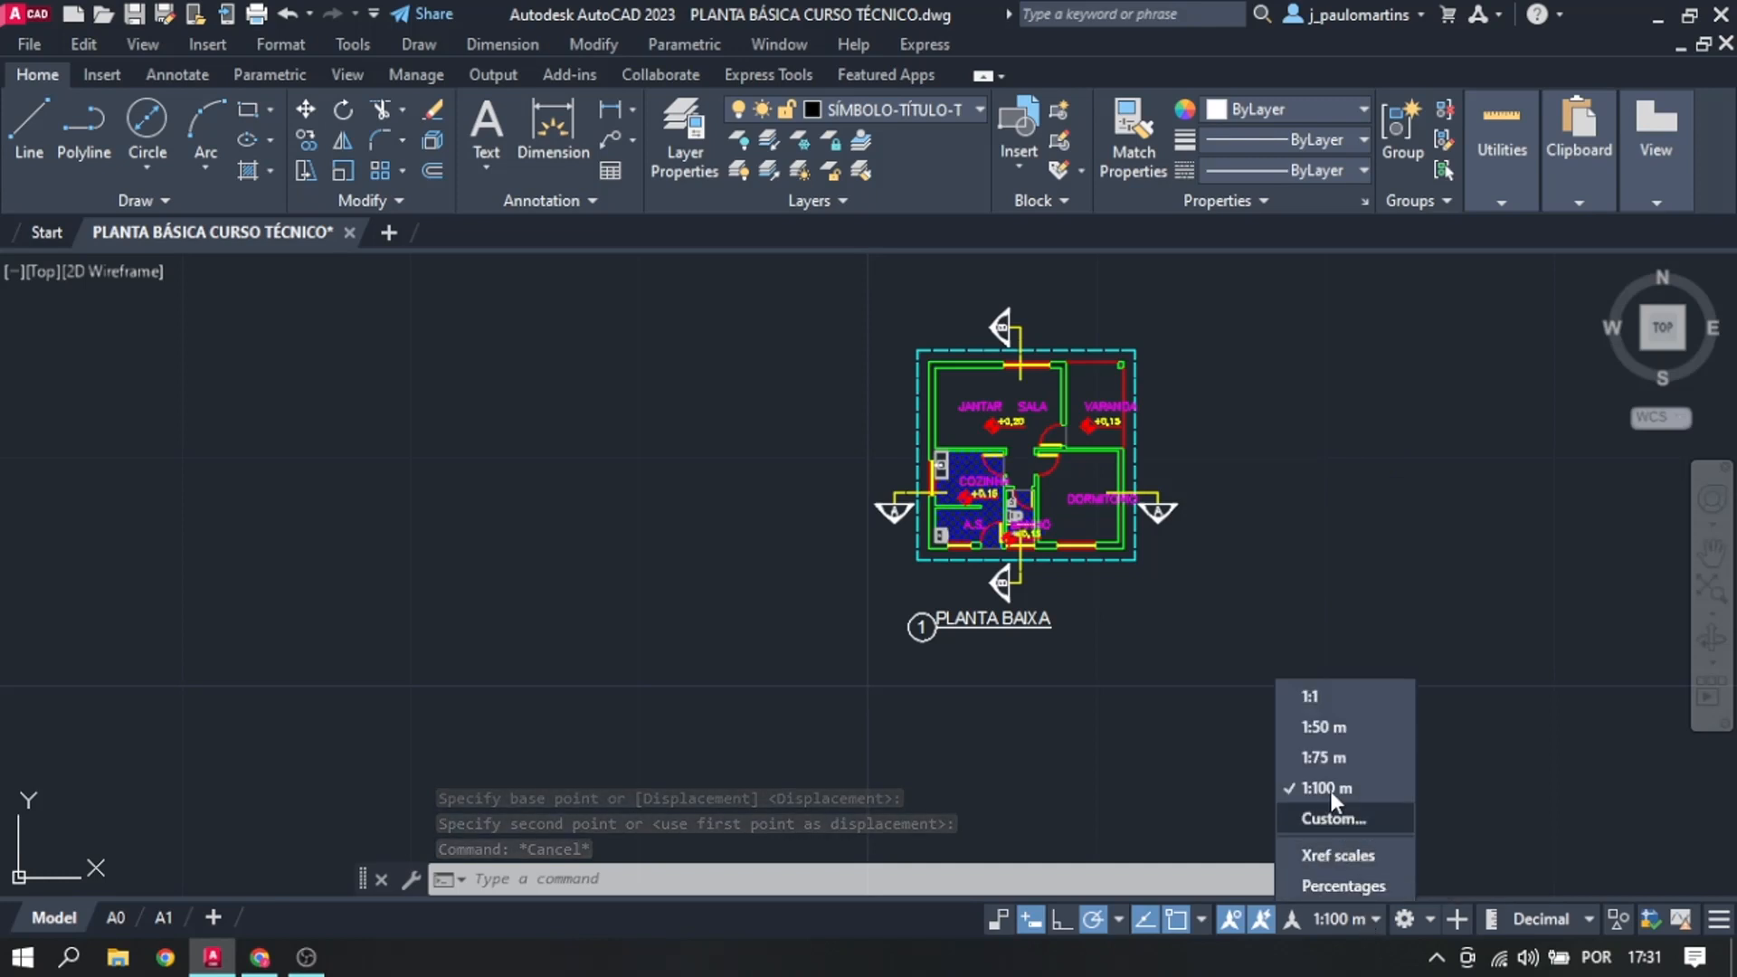
{"action": "left_click", "coordinate": [1338, 725]}
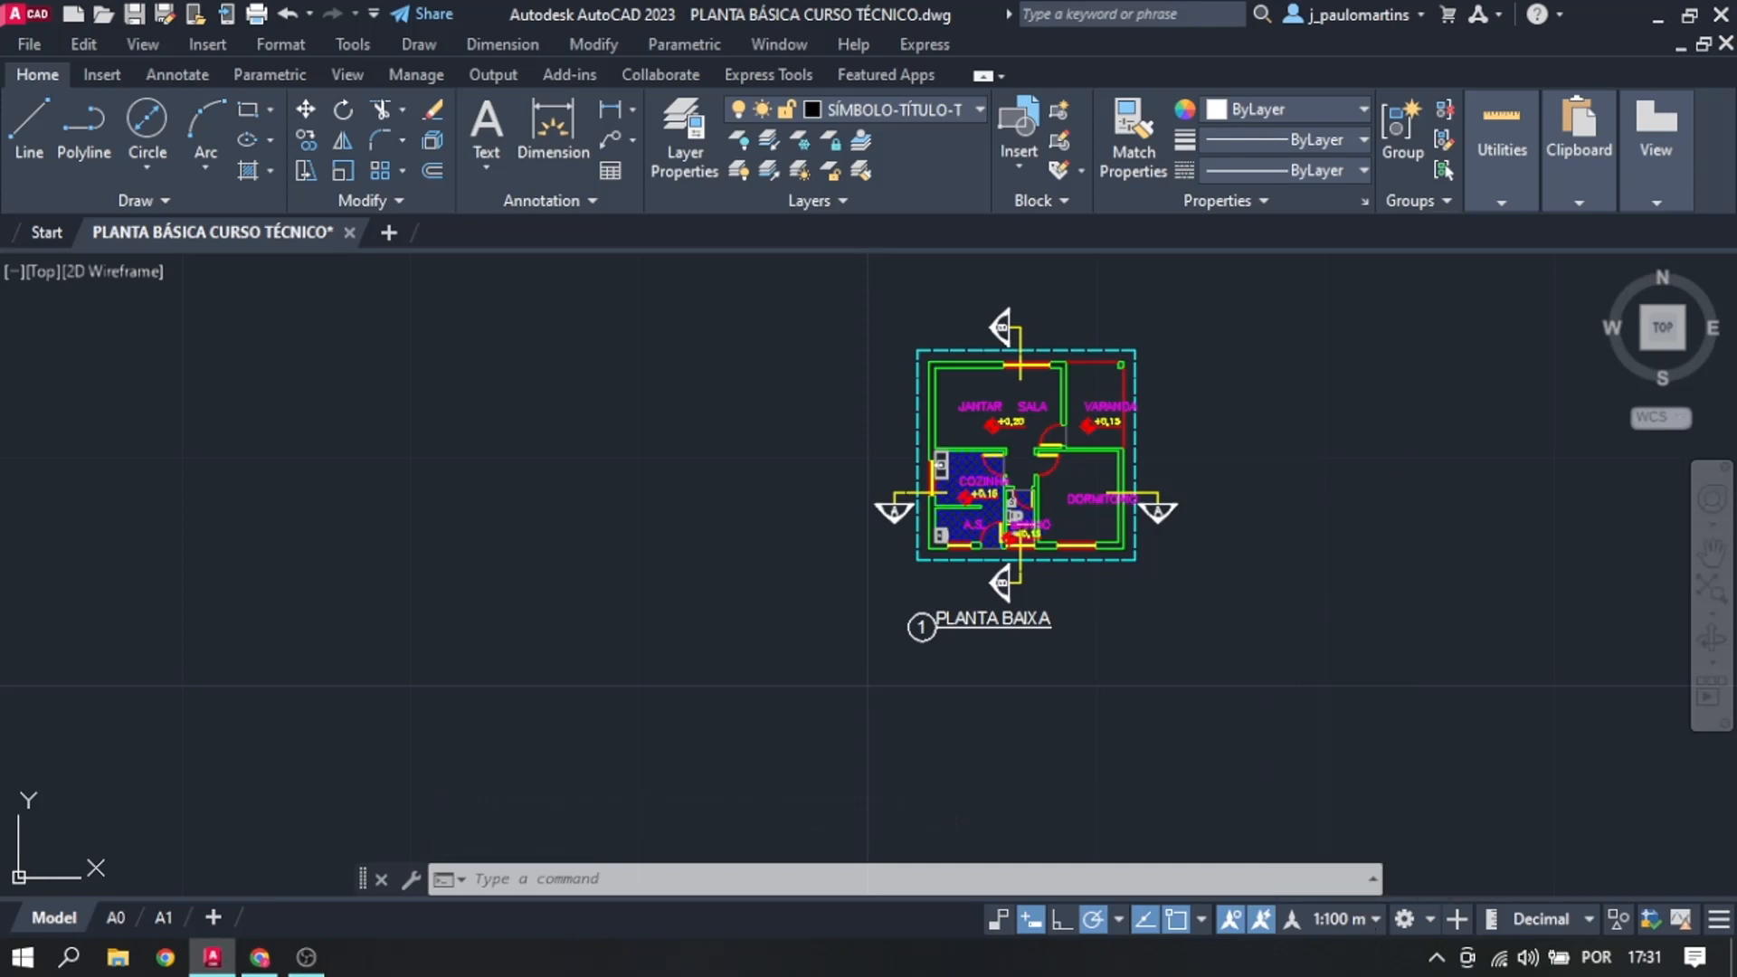
{"action": "scroll", "coordinate": [1072, 433], "scroll_direction": "up", "scroll_amount": 2}
{"action": "scroll", "coordinate": [1130, 380], "scroll_direction": "up", "scroll_amount": 5}
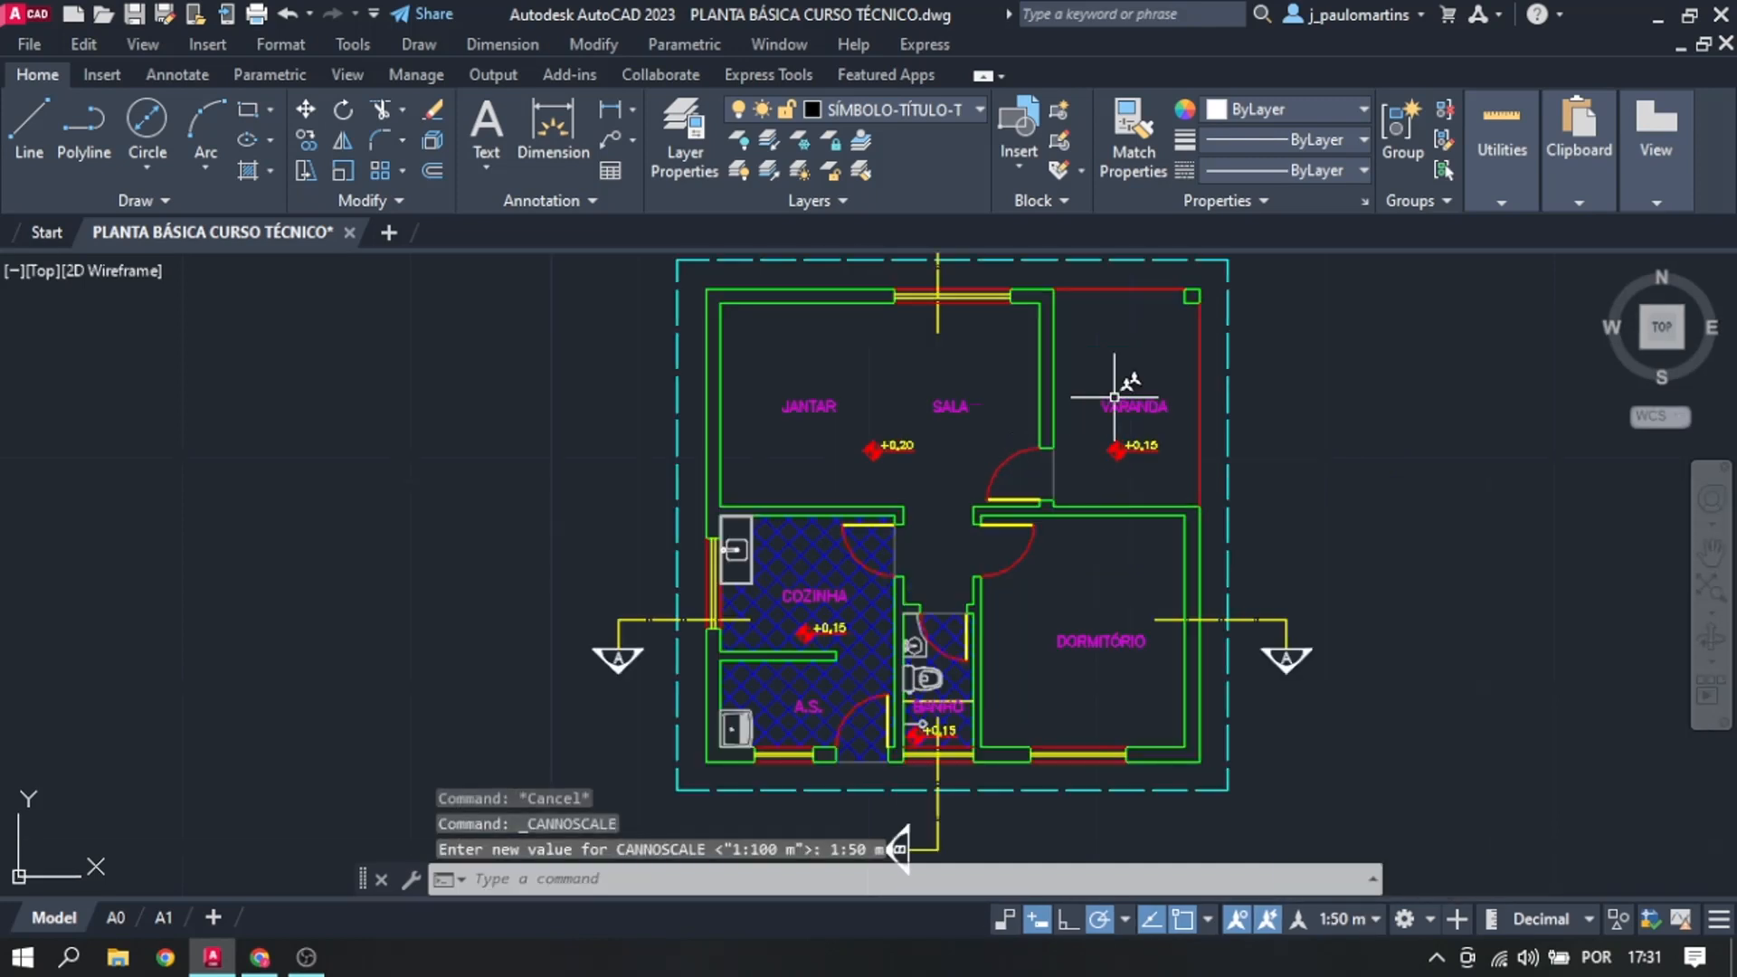
{"action": "scroll", "coordinate": [1148, 407], "scroll_direction": "down", "scroll_amount": 5}
{"action": "left_click", "coordinate": [524, 194]}
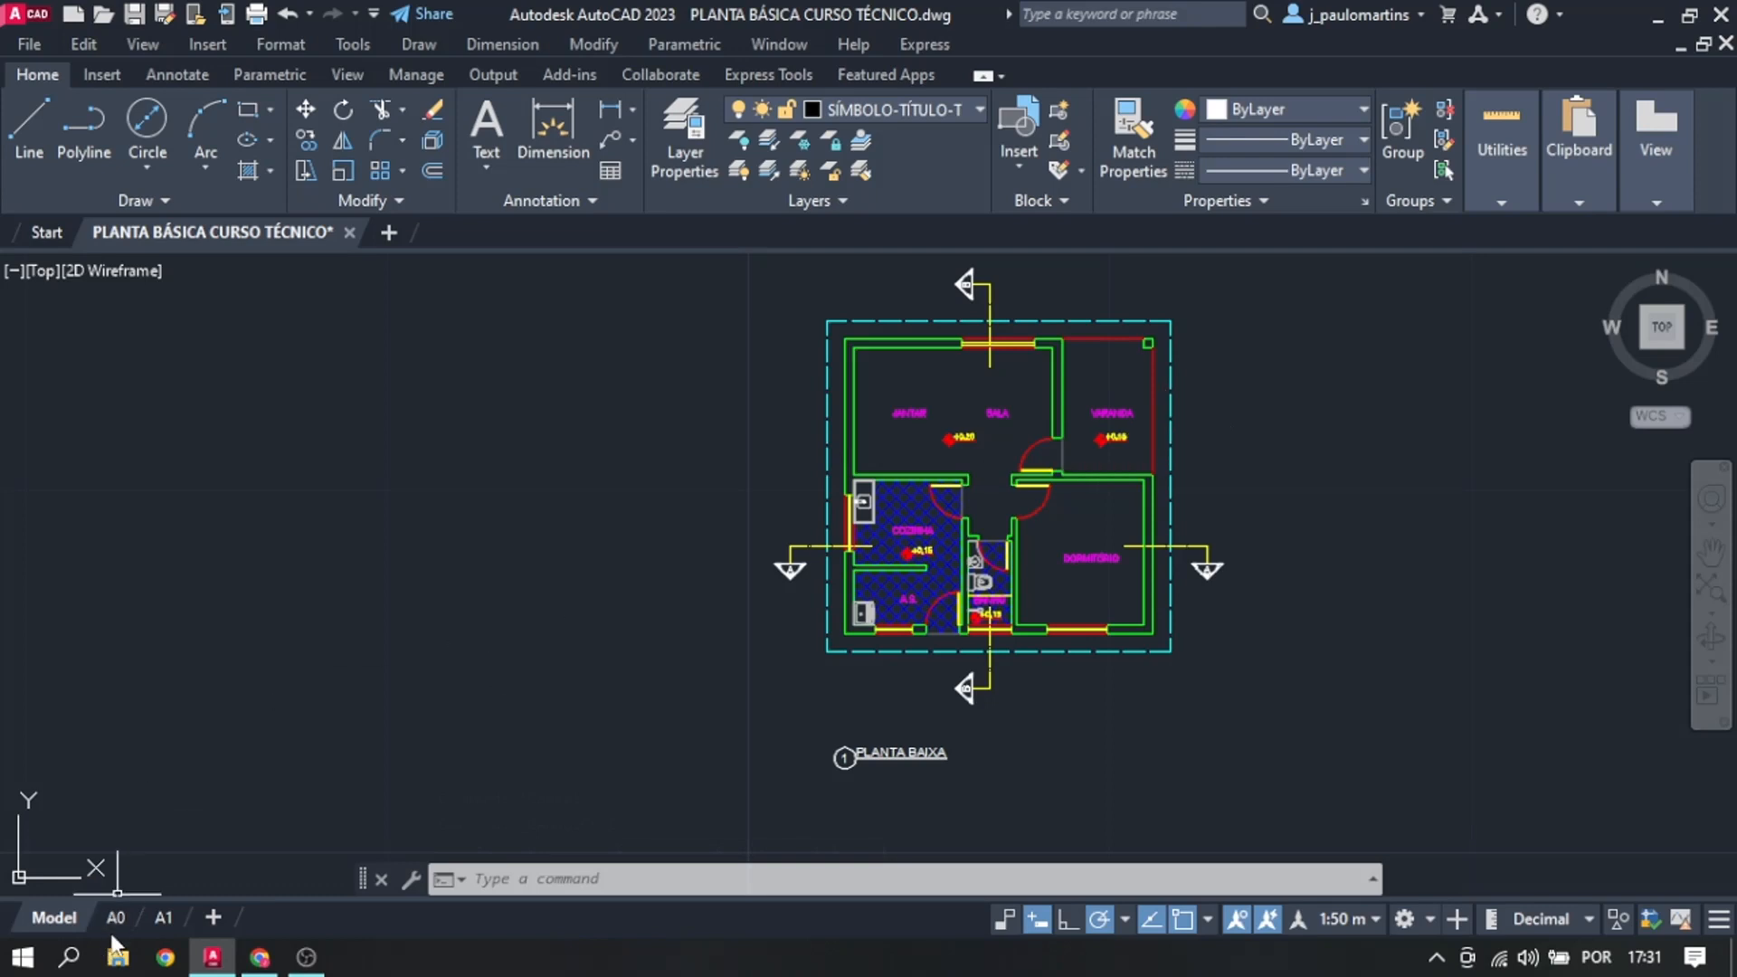
Step: Switch the annotation scale to 1:100 m and back to 1:50 m to compare the annotation sizes on the plan
{"action": "scroll", "coordinate": [1079, 456], "scroll_direction": "up", "scroll_amount": 2}
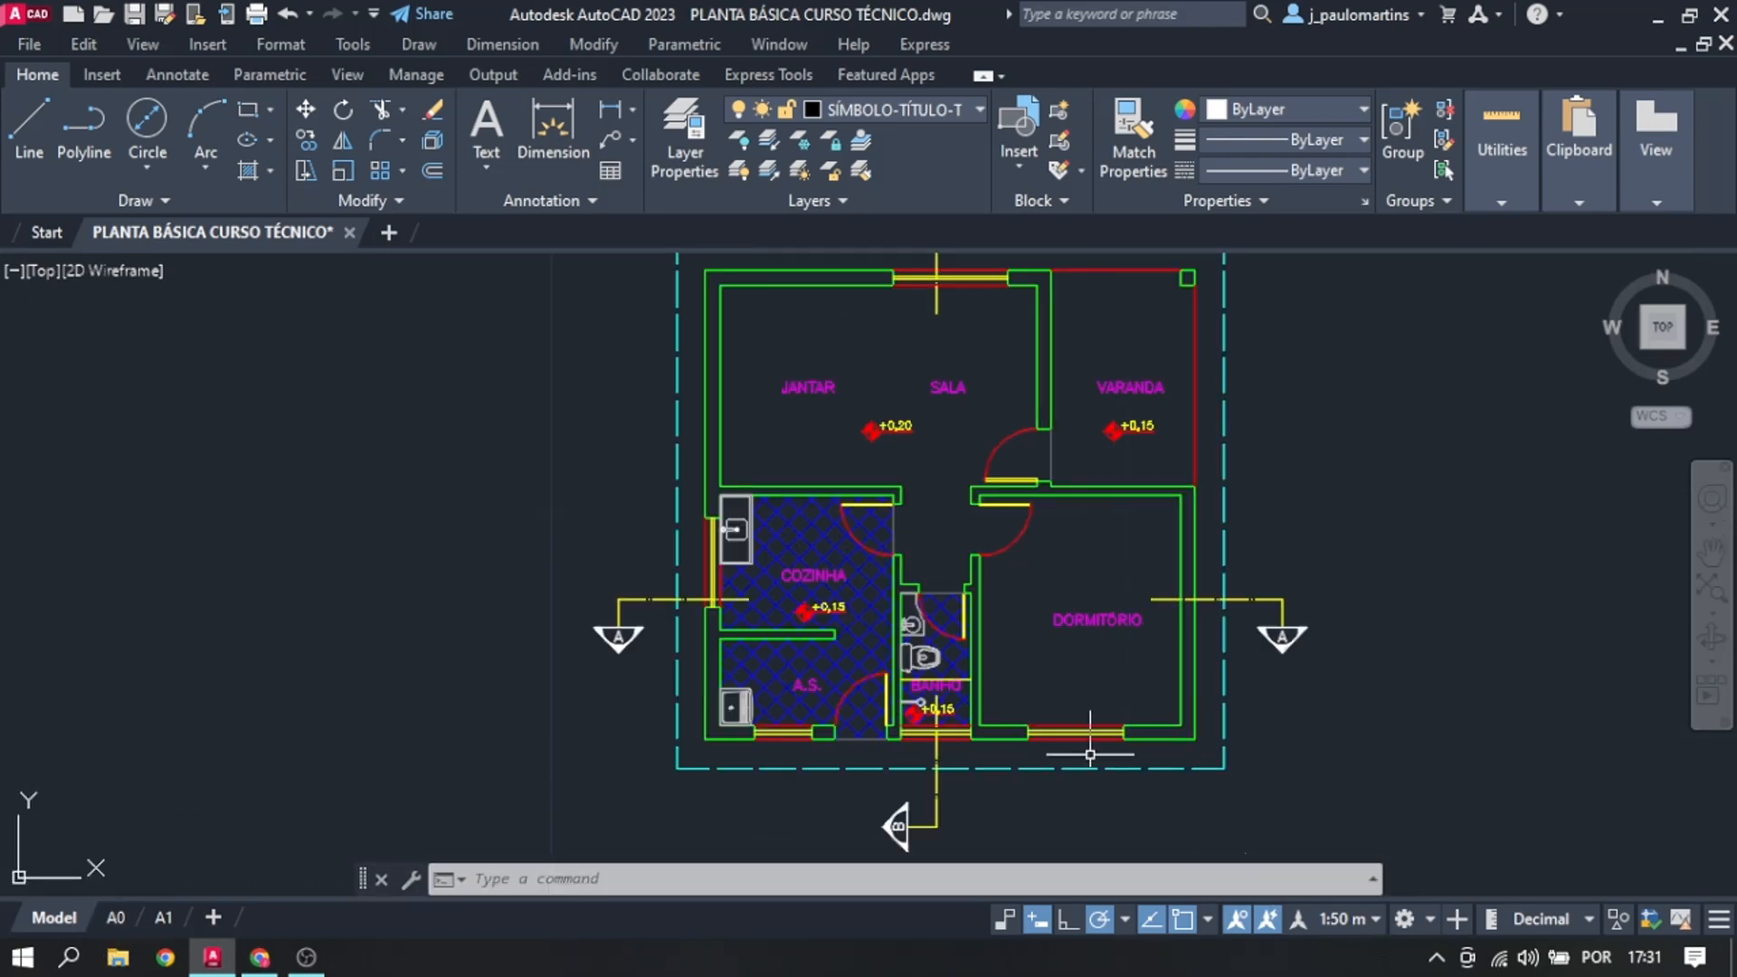
{"action": "left_click", "coordinate": [1361, 915]}
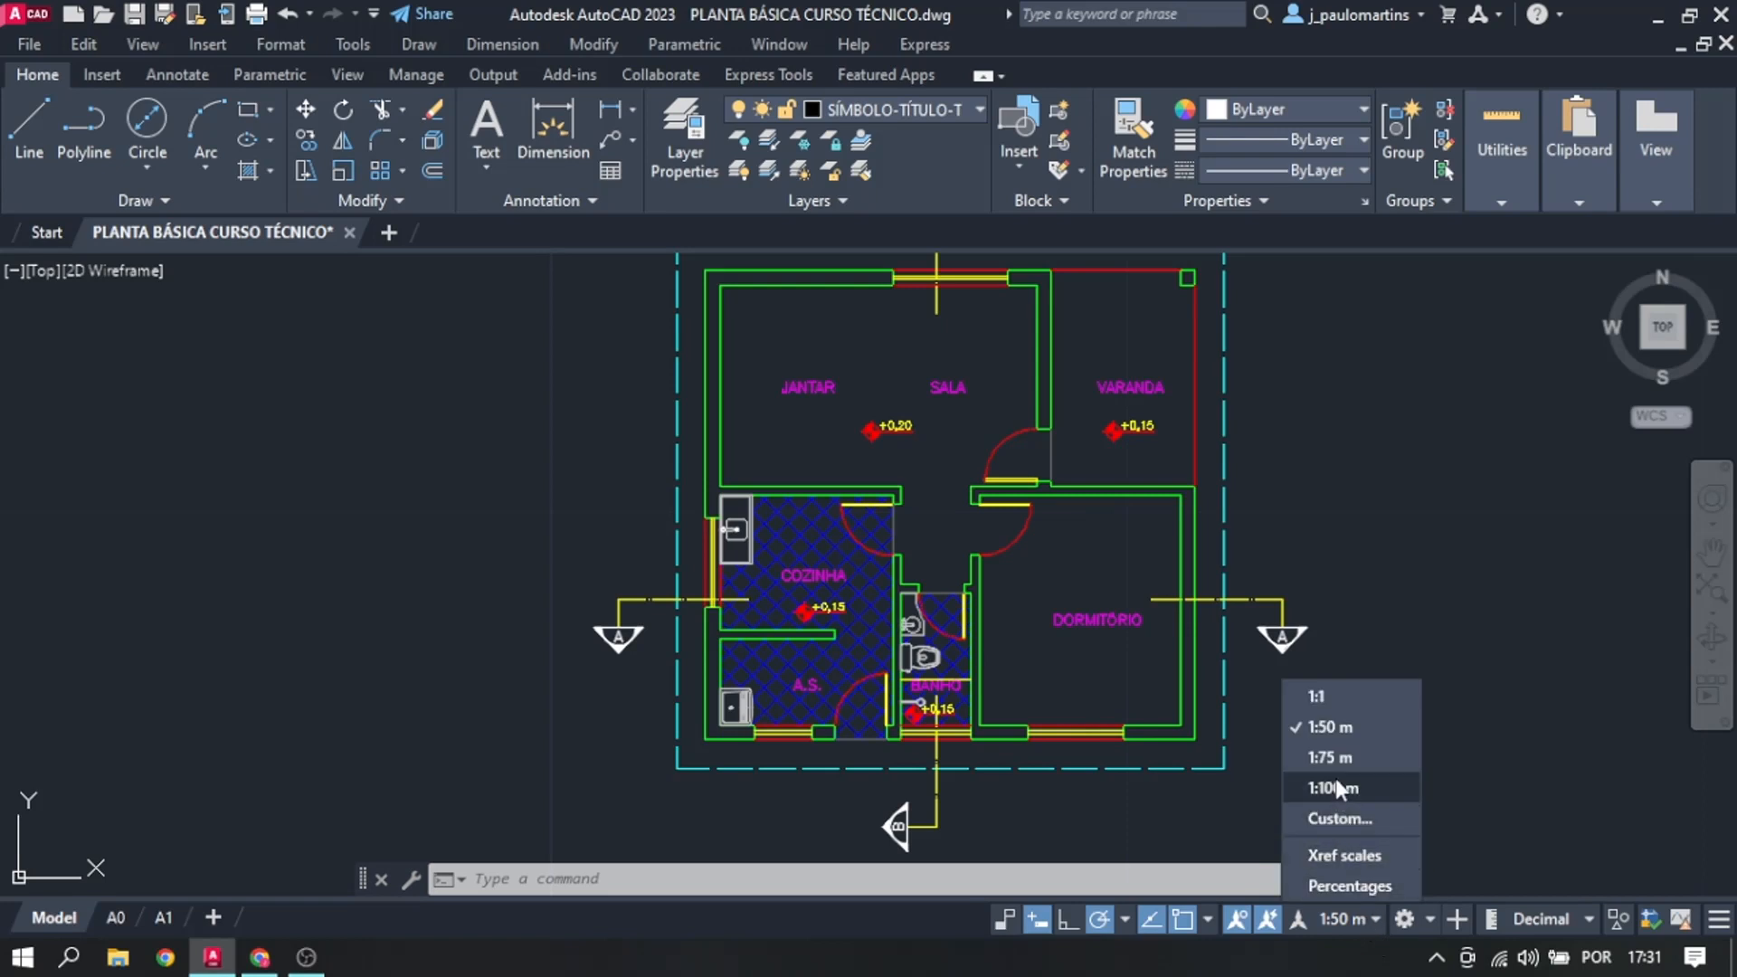
{"action": "left_click", "coordinate": [1344, 784]}
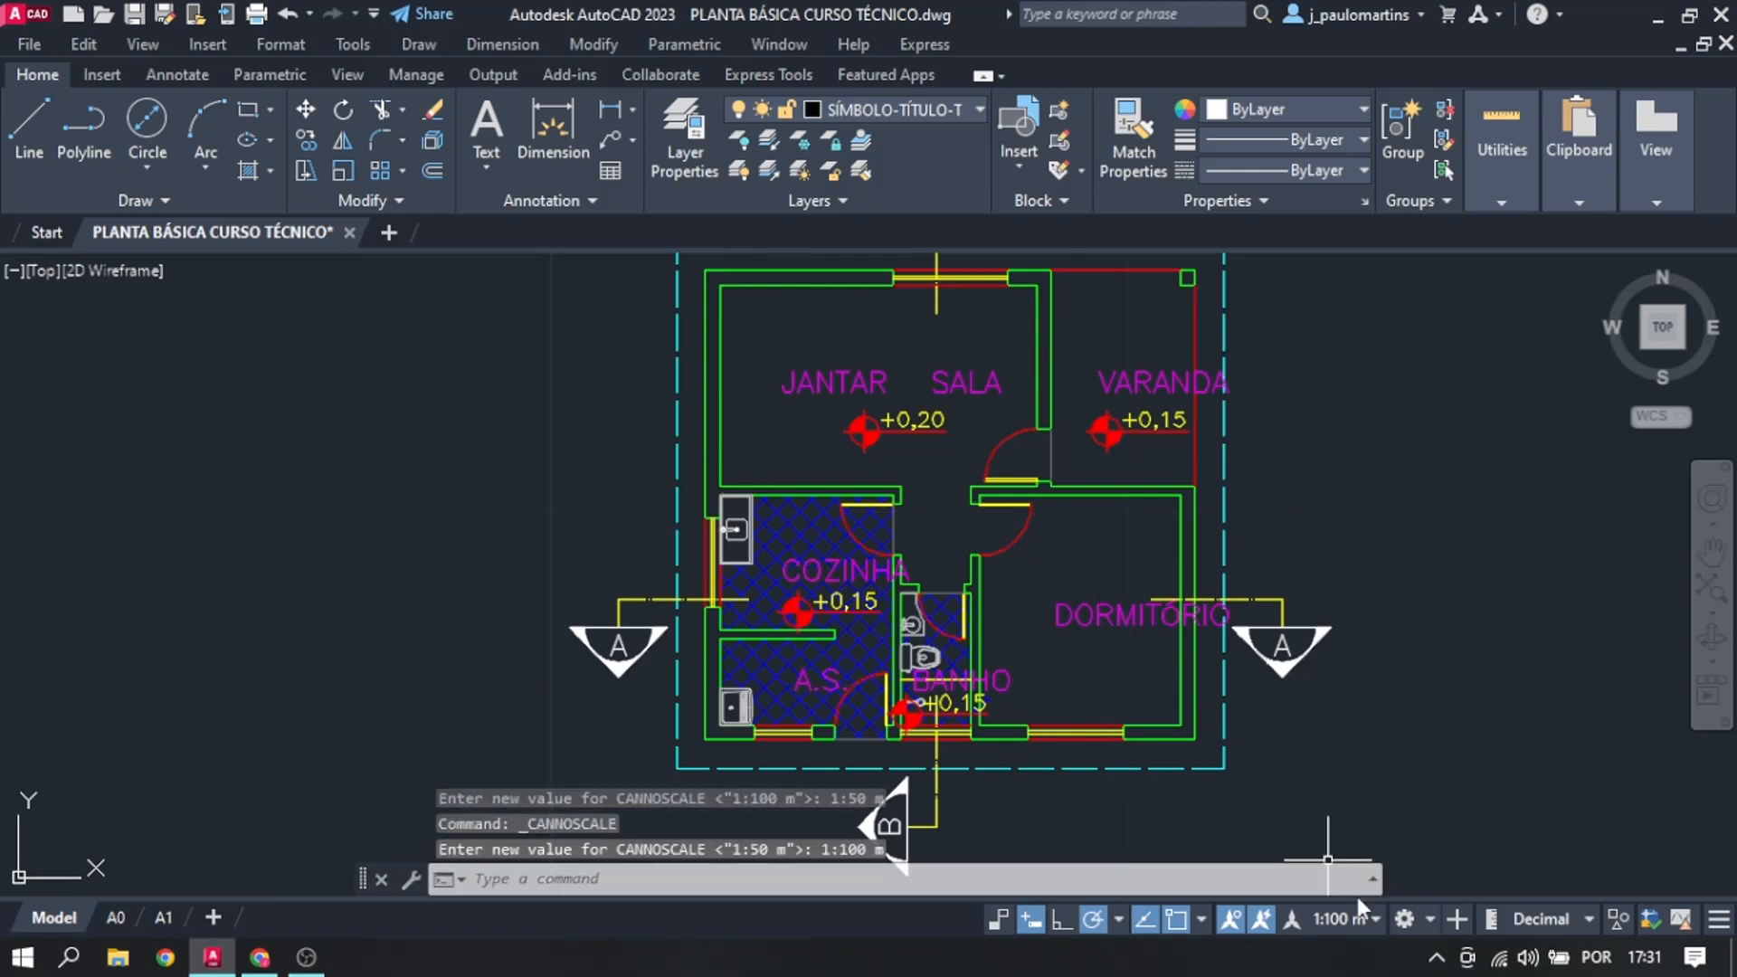
{"action": "left_click", "coordinate": [1371, 919]}
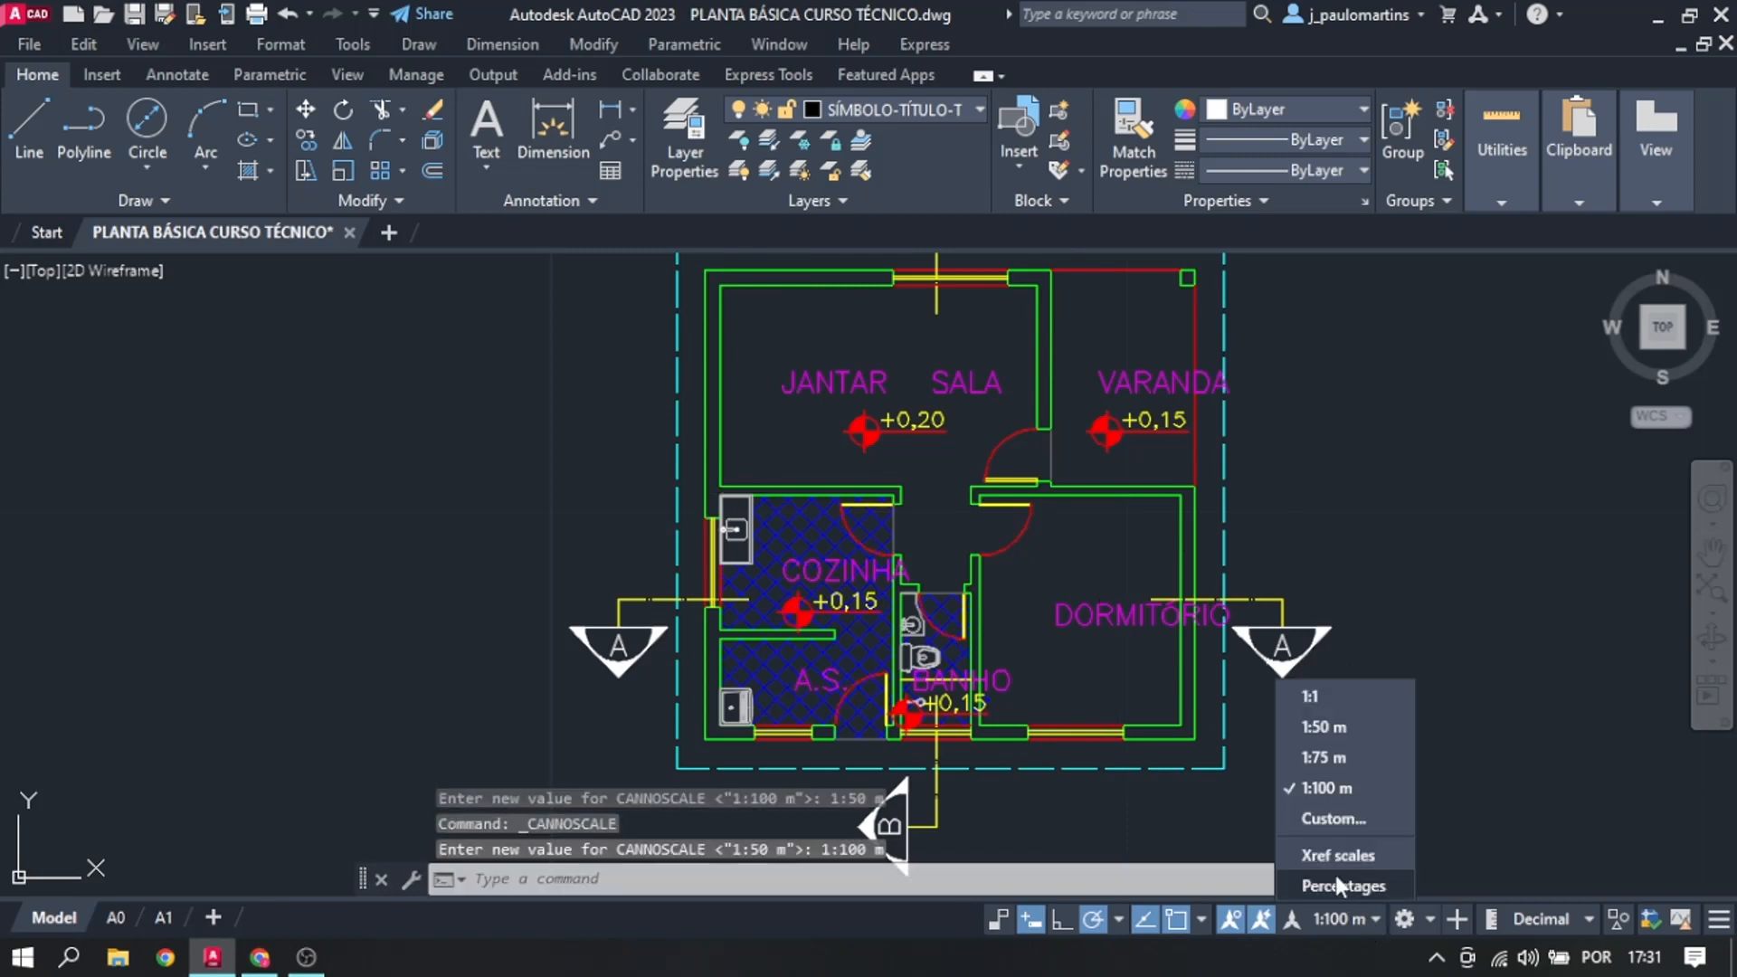
{"action": "left_click", "coordinate": [1326, 727]}
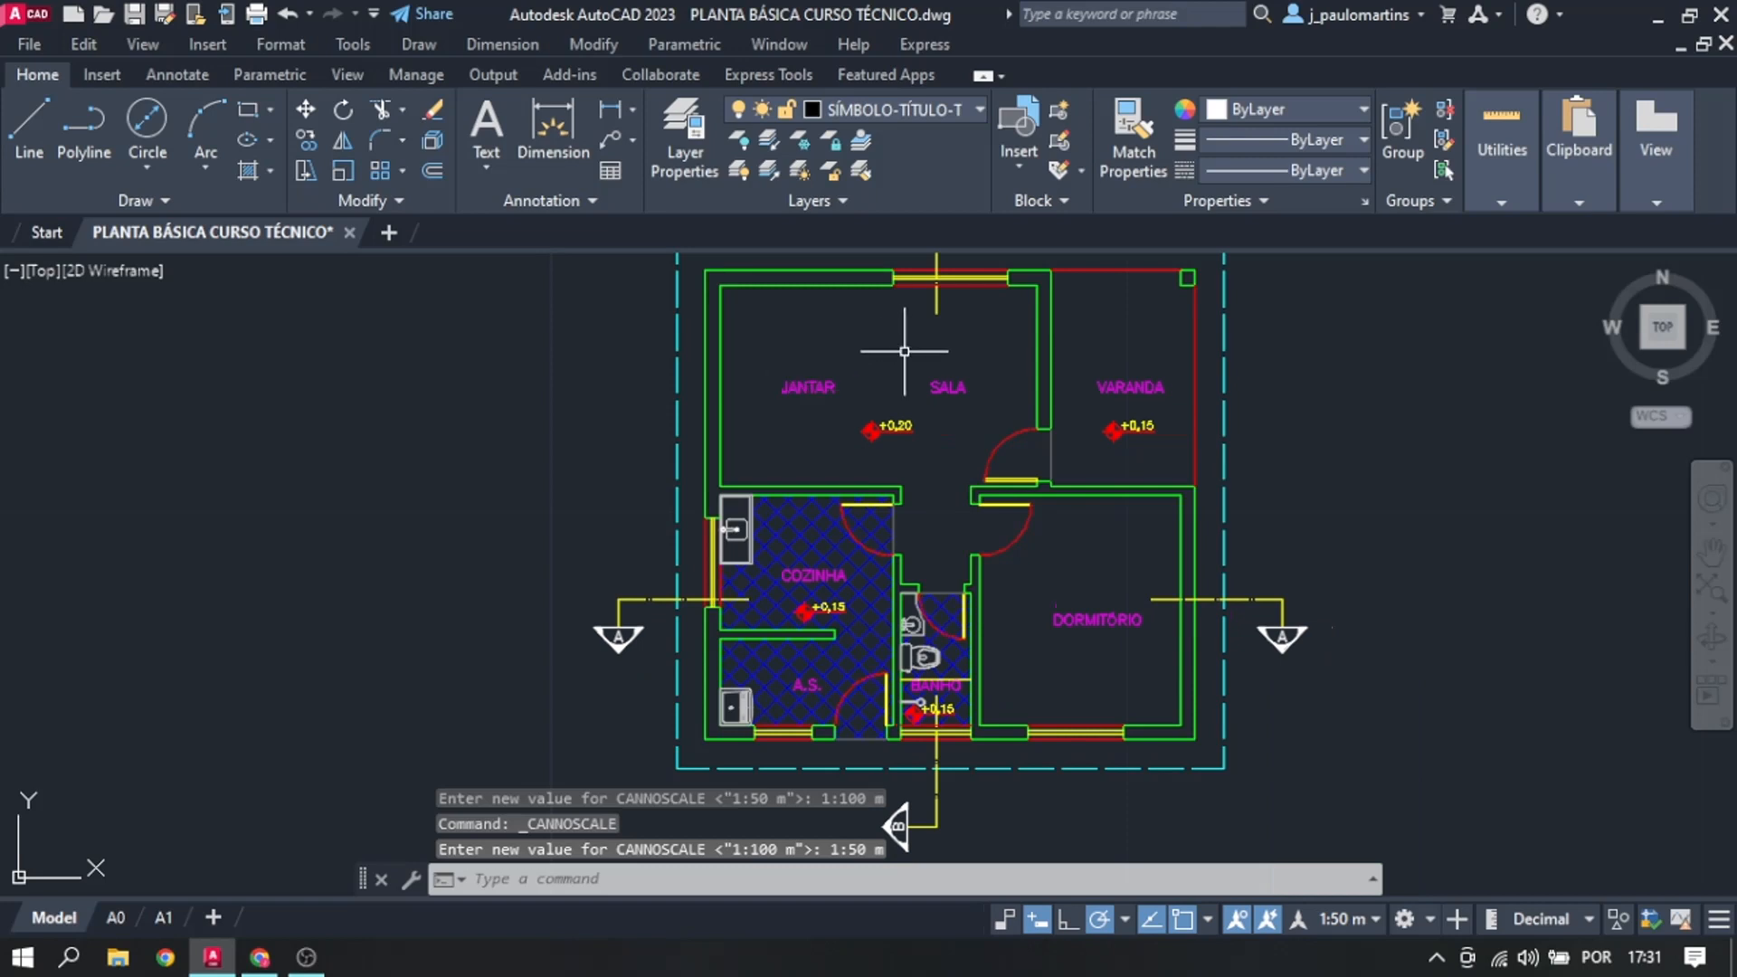
{"action": "scroll", "coordinate": [1307, 584], "scroll_direction": "down", "scroll_amount": 2}
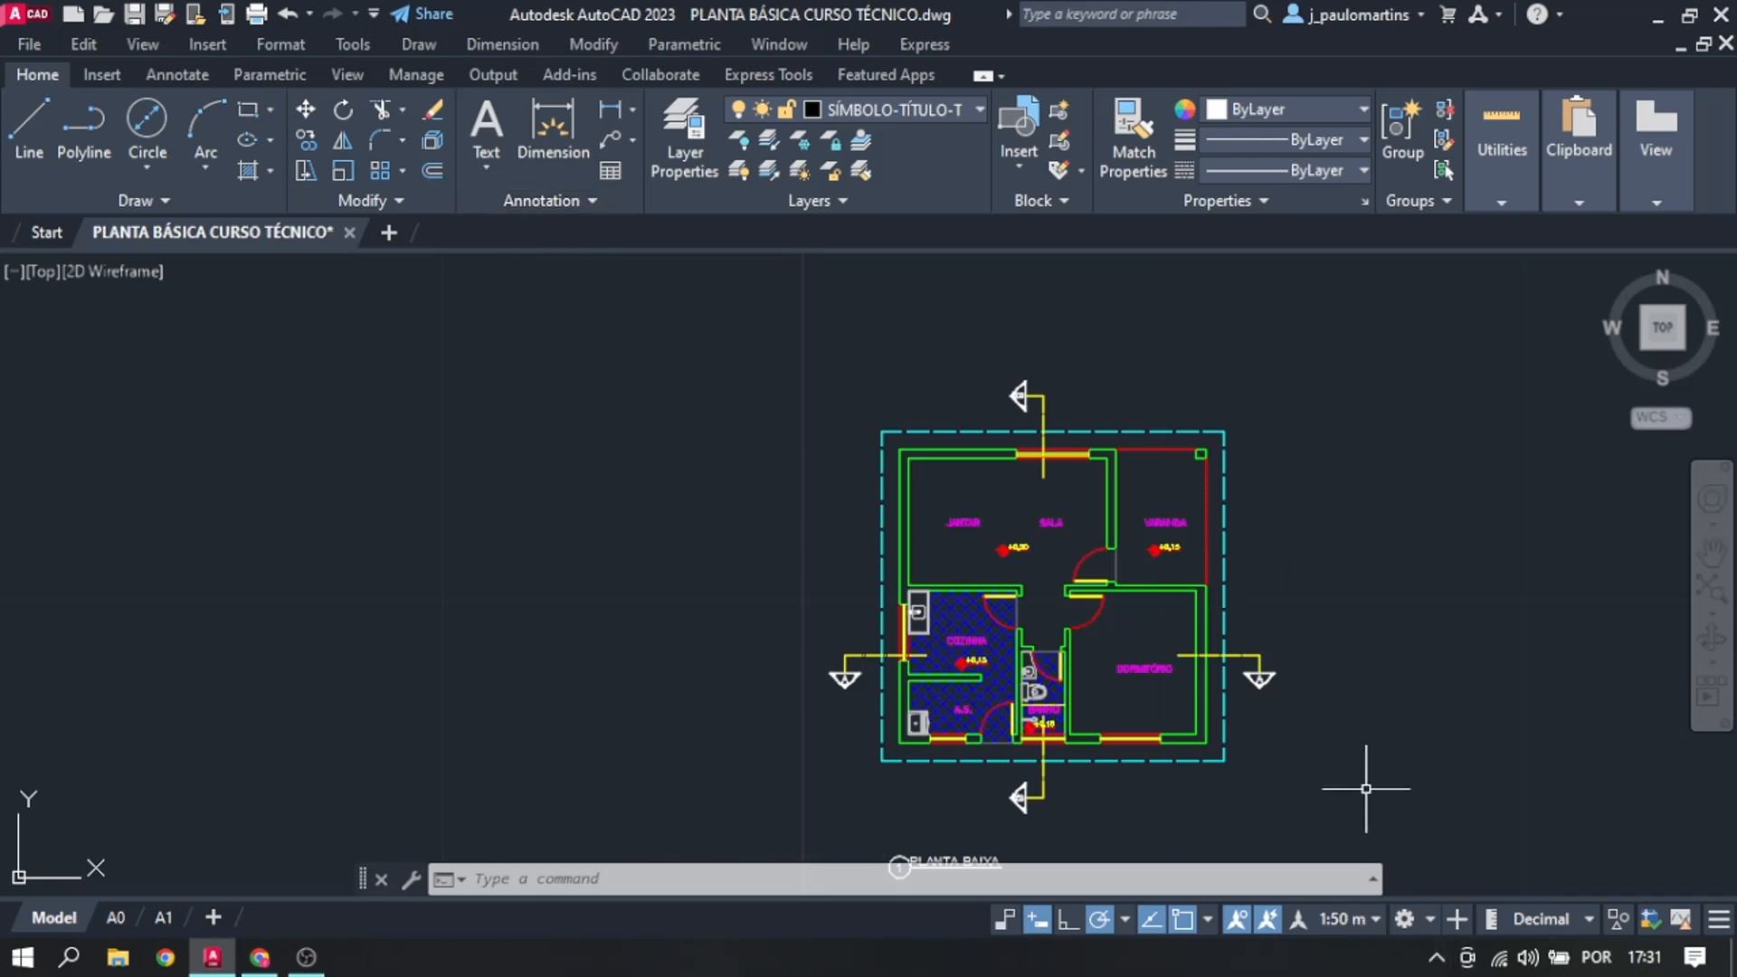
Step: Save the drawing with the PLANTA BAIXA title block placed under the floor plan
{"action": "scroll", "coordinate": [1338, 742], "scroll_direction": "up", "scroll_amount": 2}
{"action": "scroll", "coordinate": [1208, 506], "scroll_direction": "down", "scroll_amount": 2}
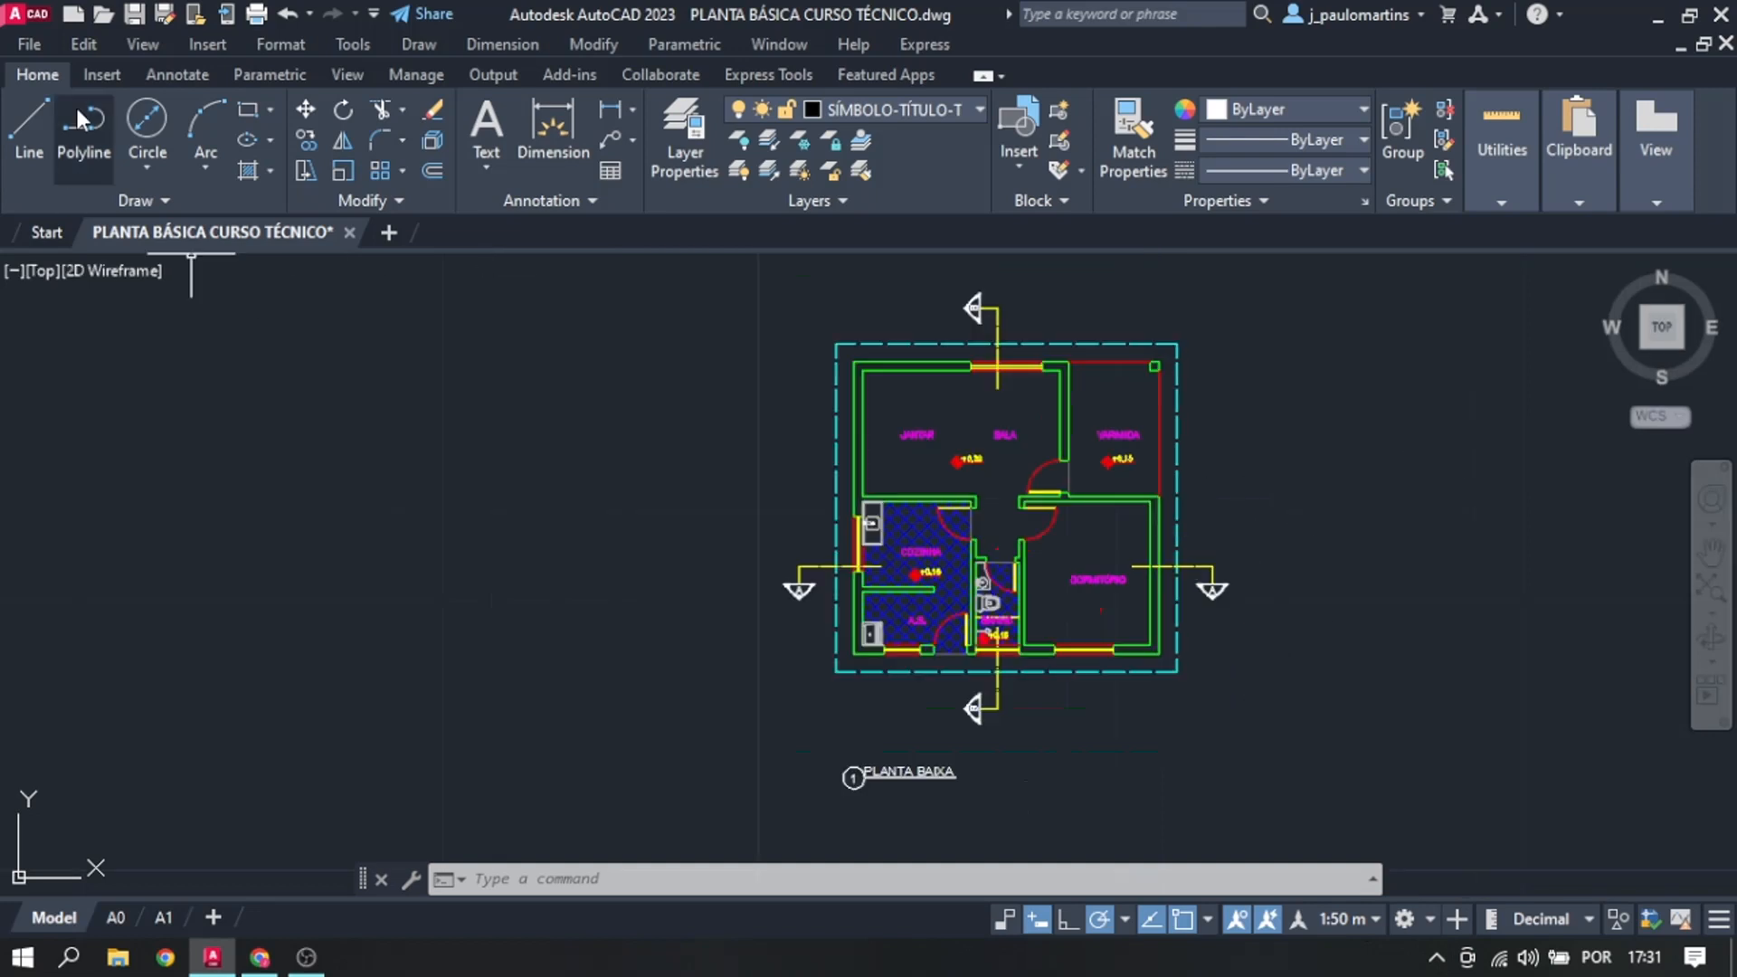
{"action": "left_click", "coordinate": [134, 14]}
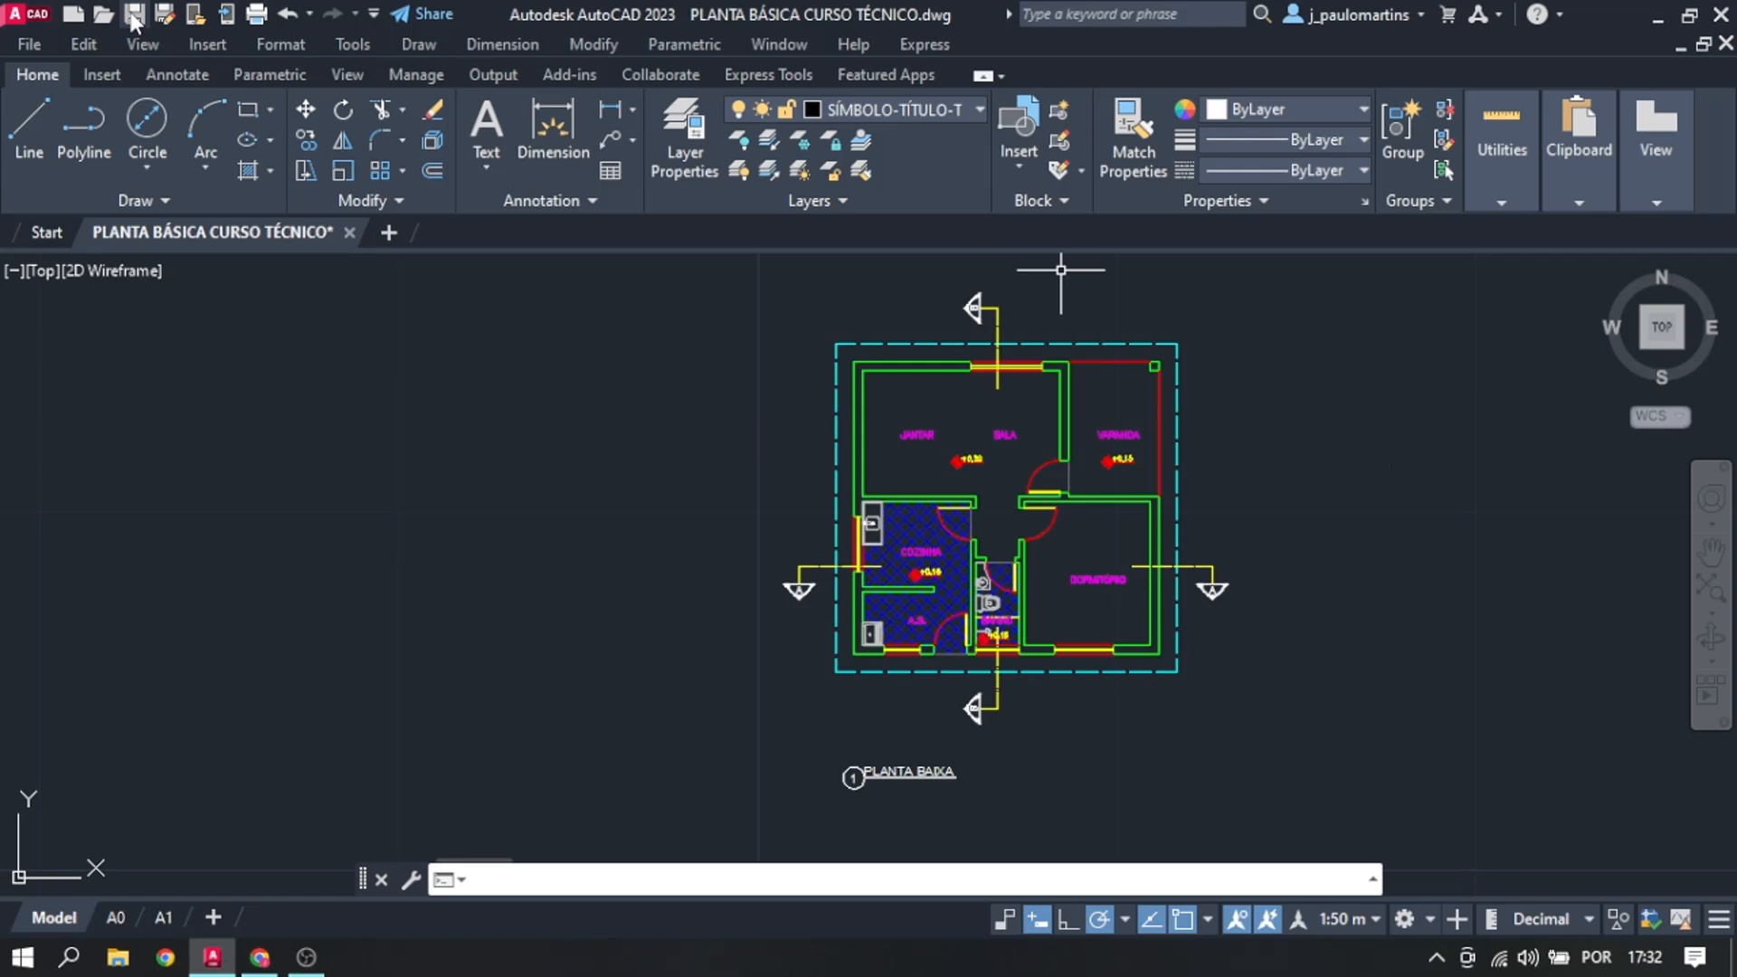
{"action": "scroll", "coordinate": [1373, 405], "scroll_direction": "up", "scroll_amount": 2}
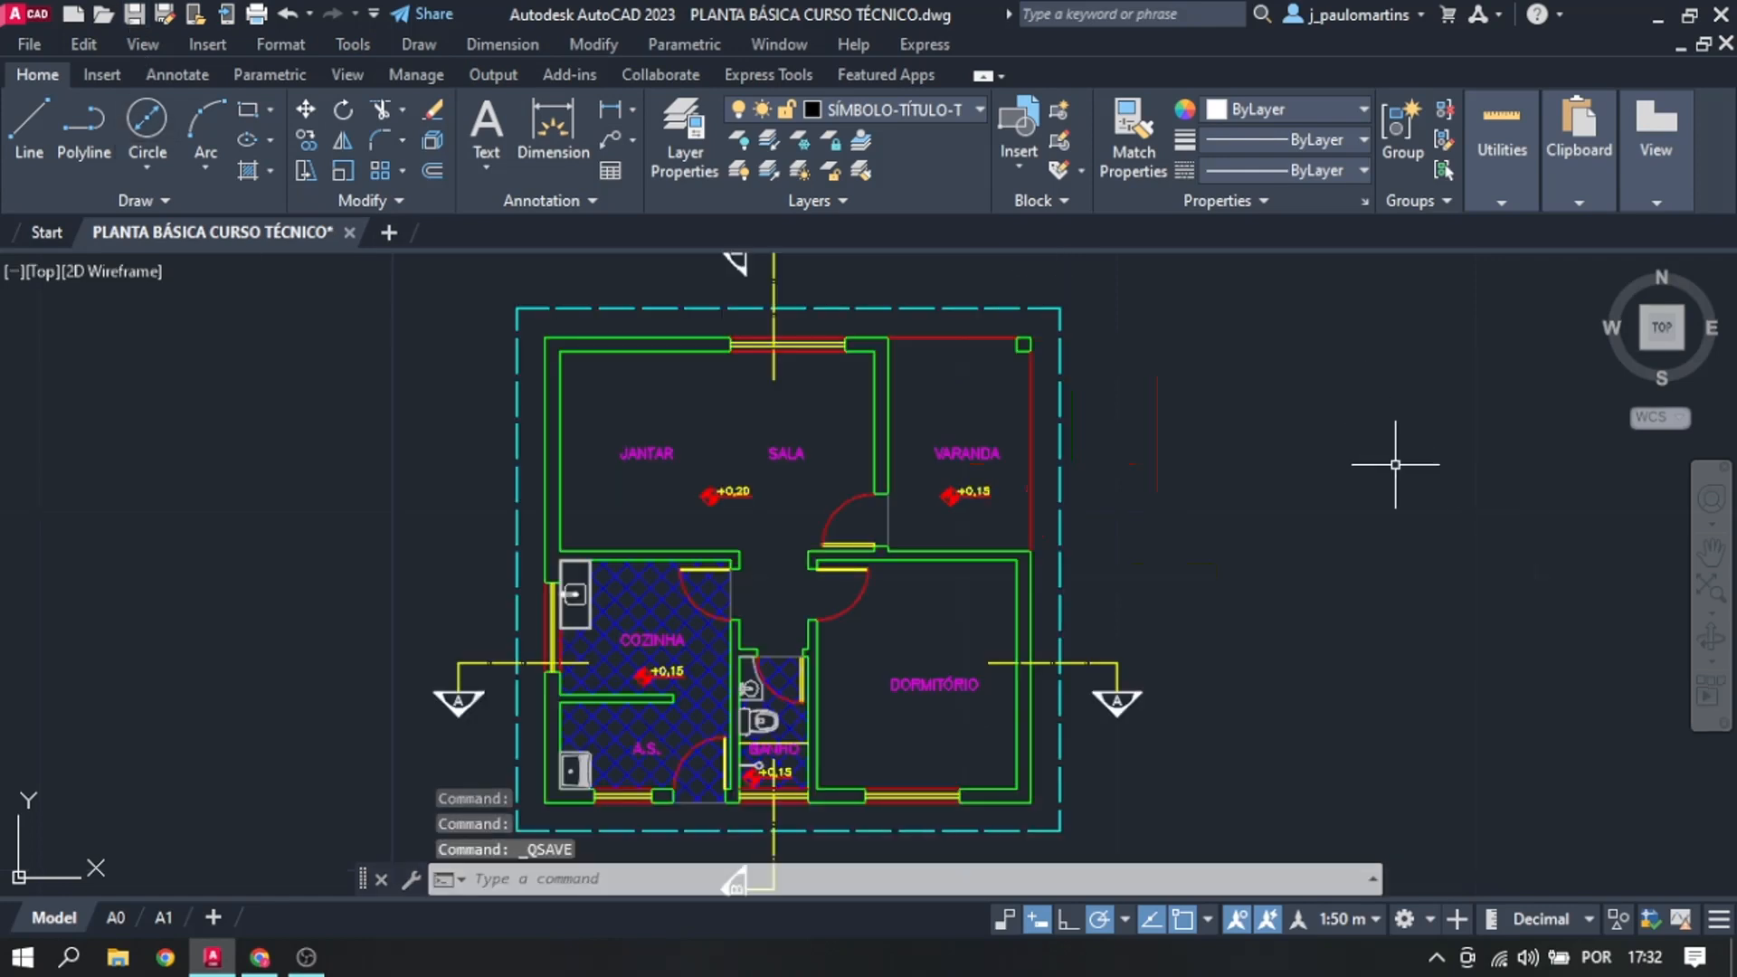
{"action": "scroll", "coordinate": [1065, 557], "scroll_direction": "down", "scroll_amount": 2}
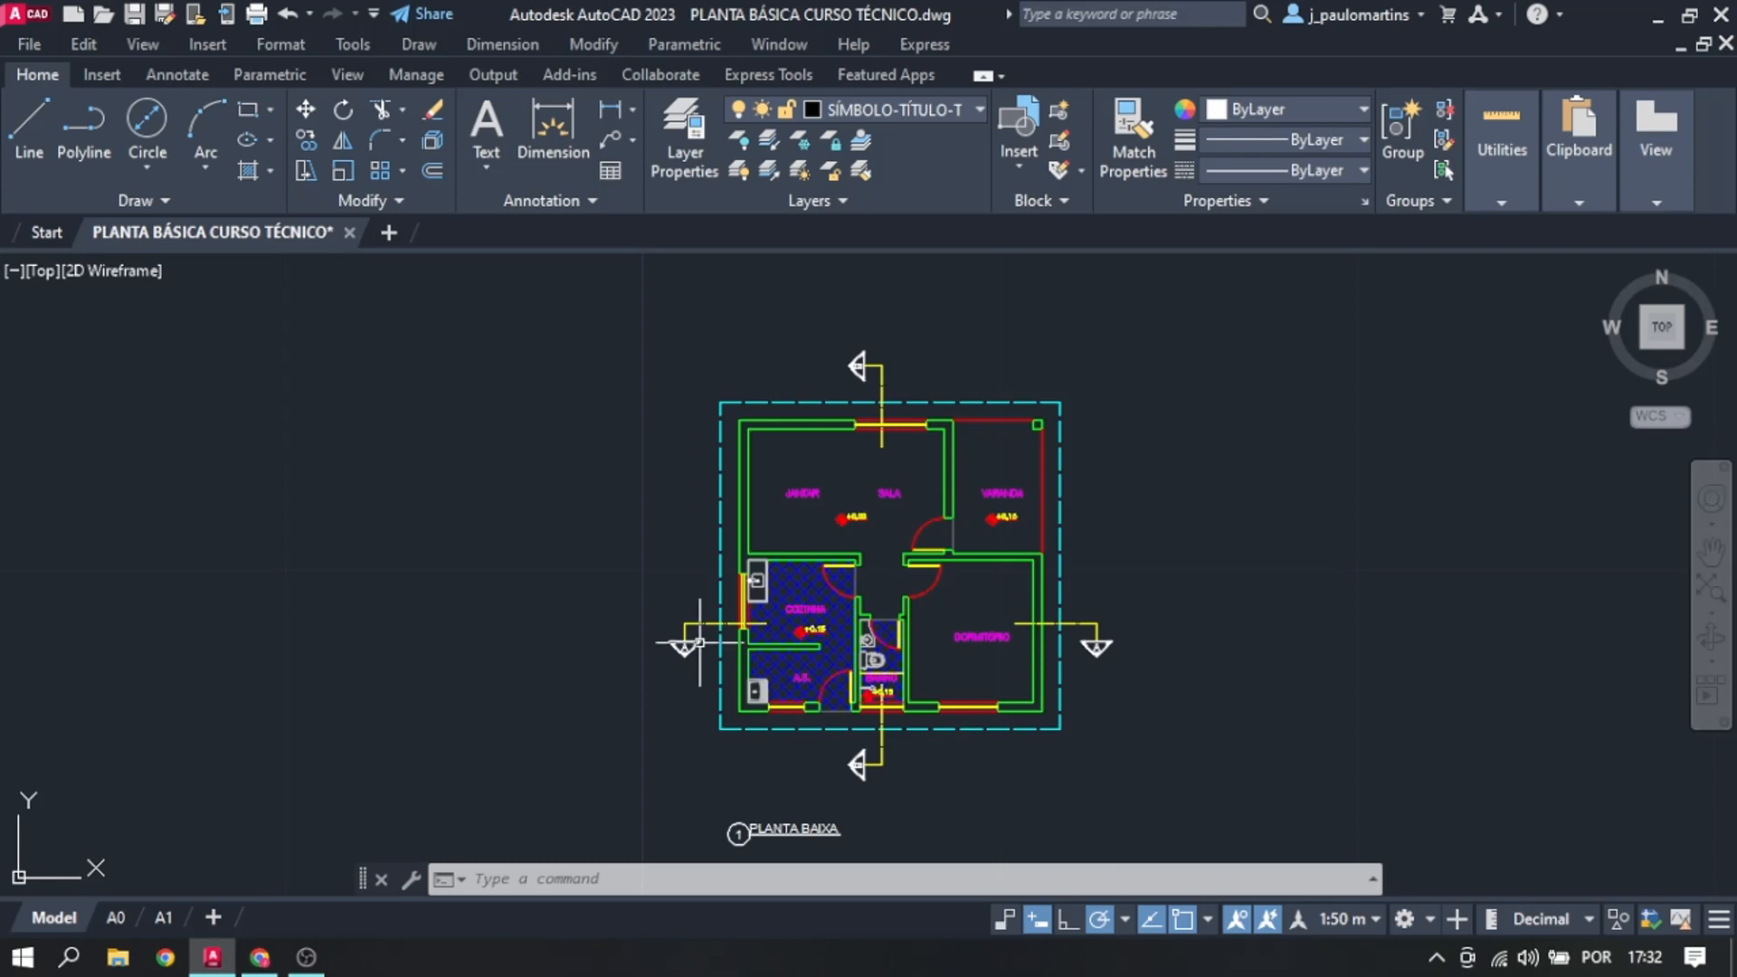
{"action": "scroll", "coordinate": [1163, 686], "scroll_direction": "down", "scroll_amount": 2}
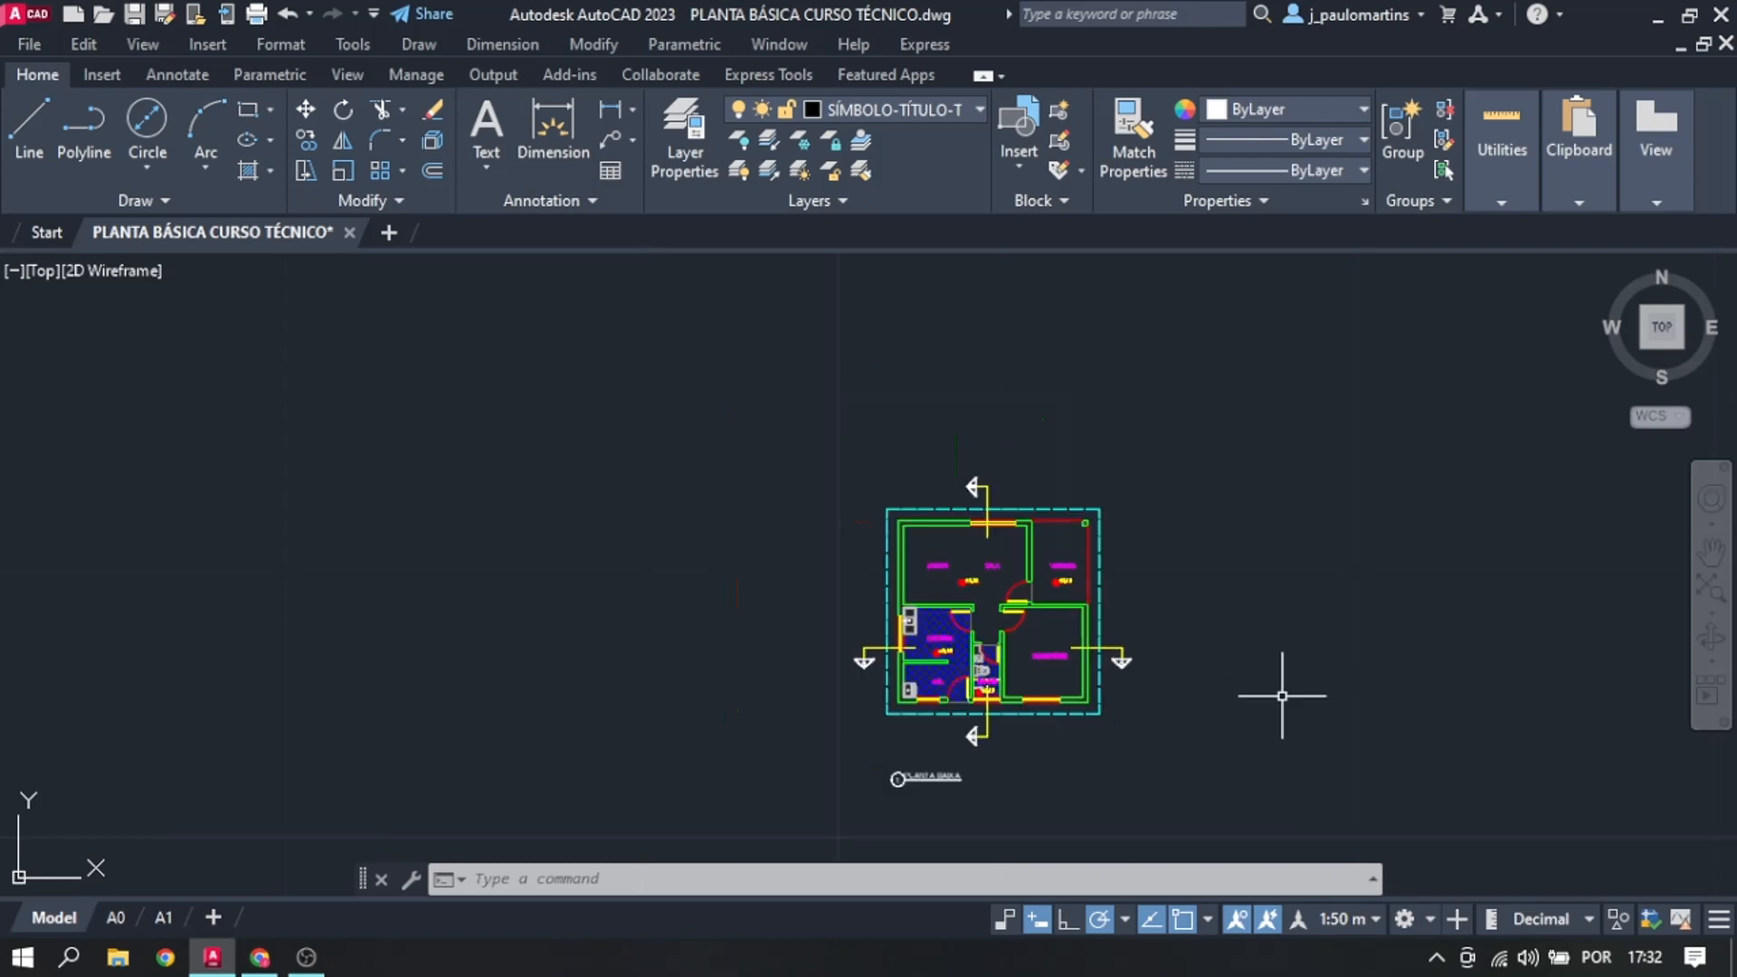
{"action": "scroll", "coordinate": [1284, 694], "scroll_direction": "up", "scroll_amount": 2}
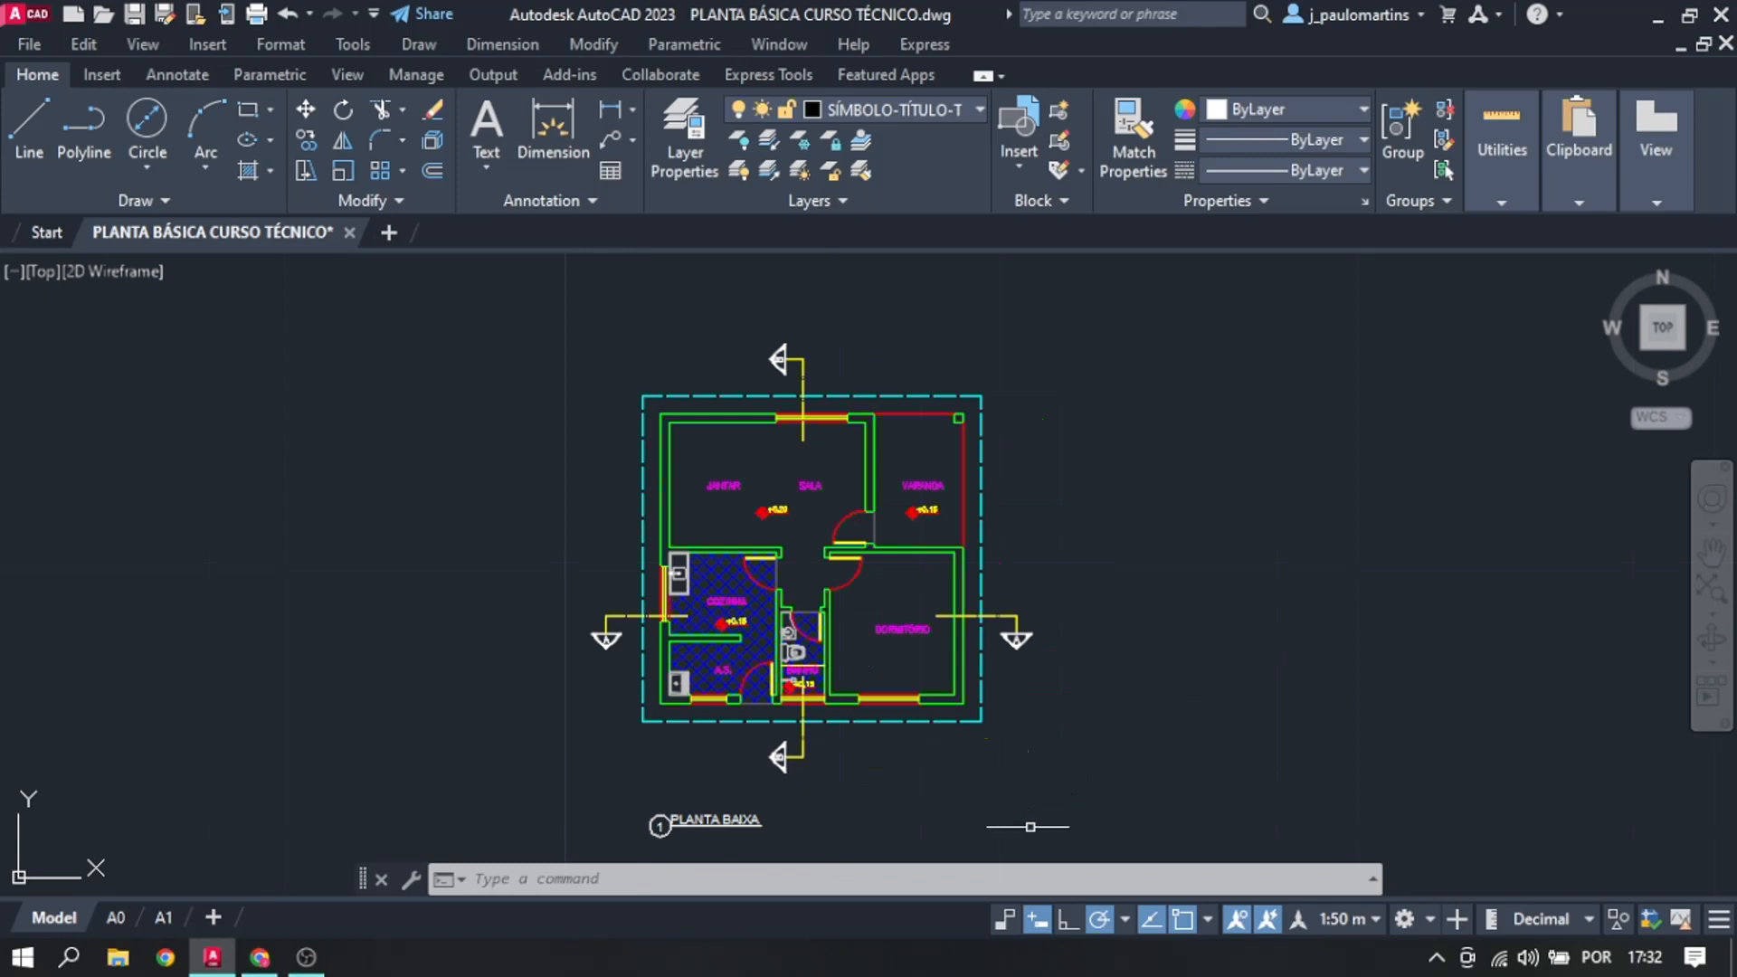
{"action": "scroll", "coordinate": [842, 723], "scroll_direction": "down", "scroll_amount": 2}
{"action": "scroll", "coordinate": [905, 799], "scroll_direction": "up", "scroll_amount": 2}
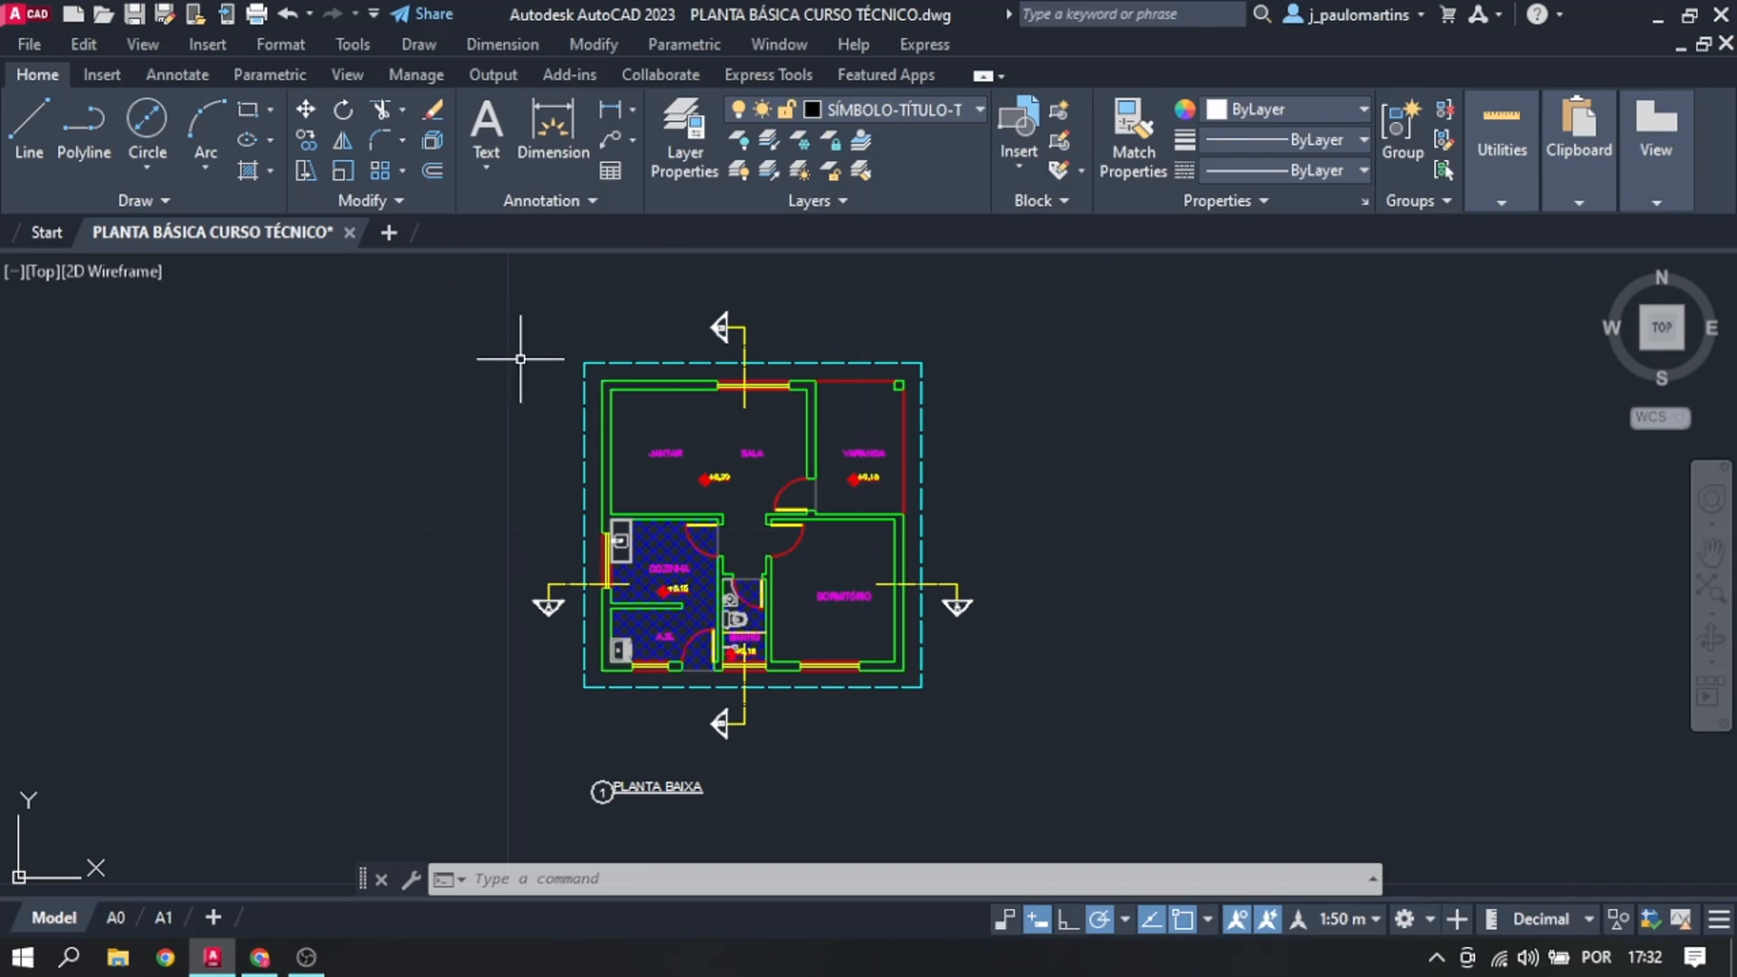
{"action": "left_click", "coordinate": [450, 292]}
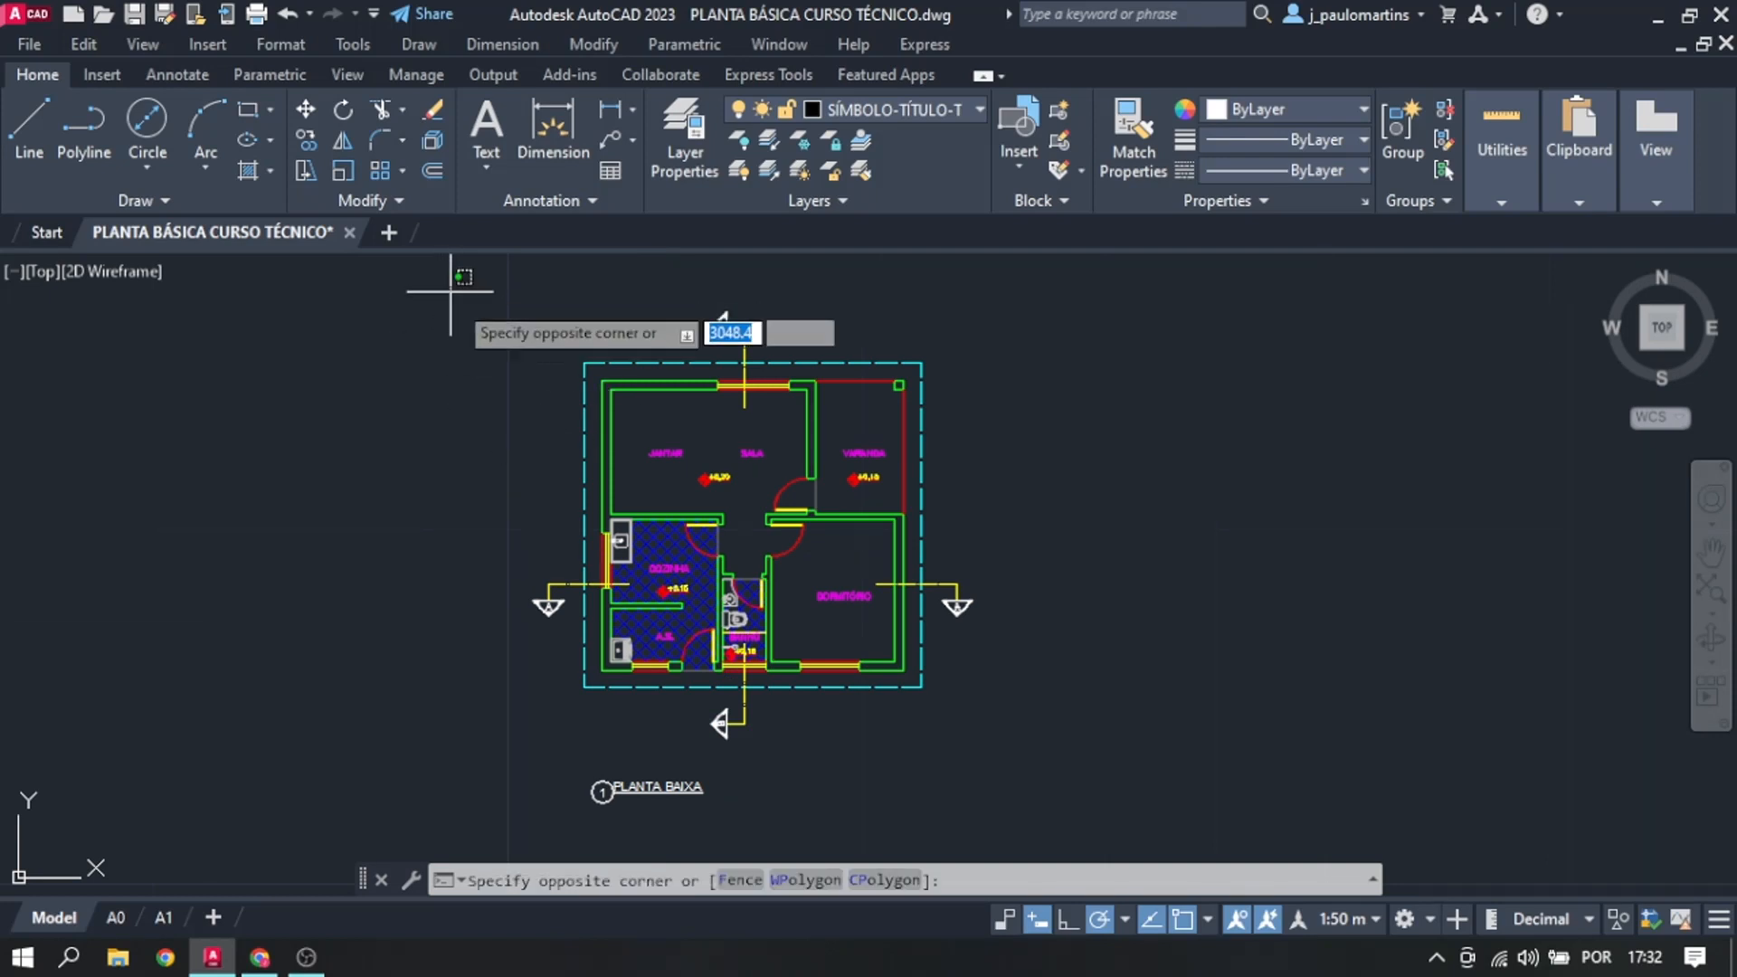
{"action": "left_click", "coordinate": [1045, 801]}
{"action": "key", "text": "Escape"}
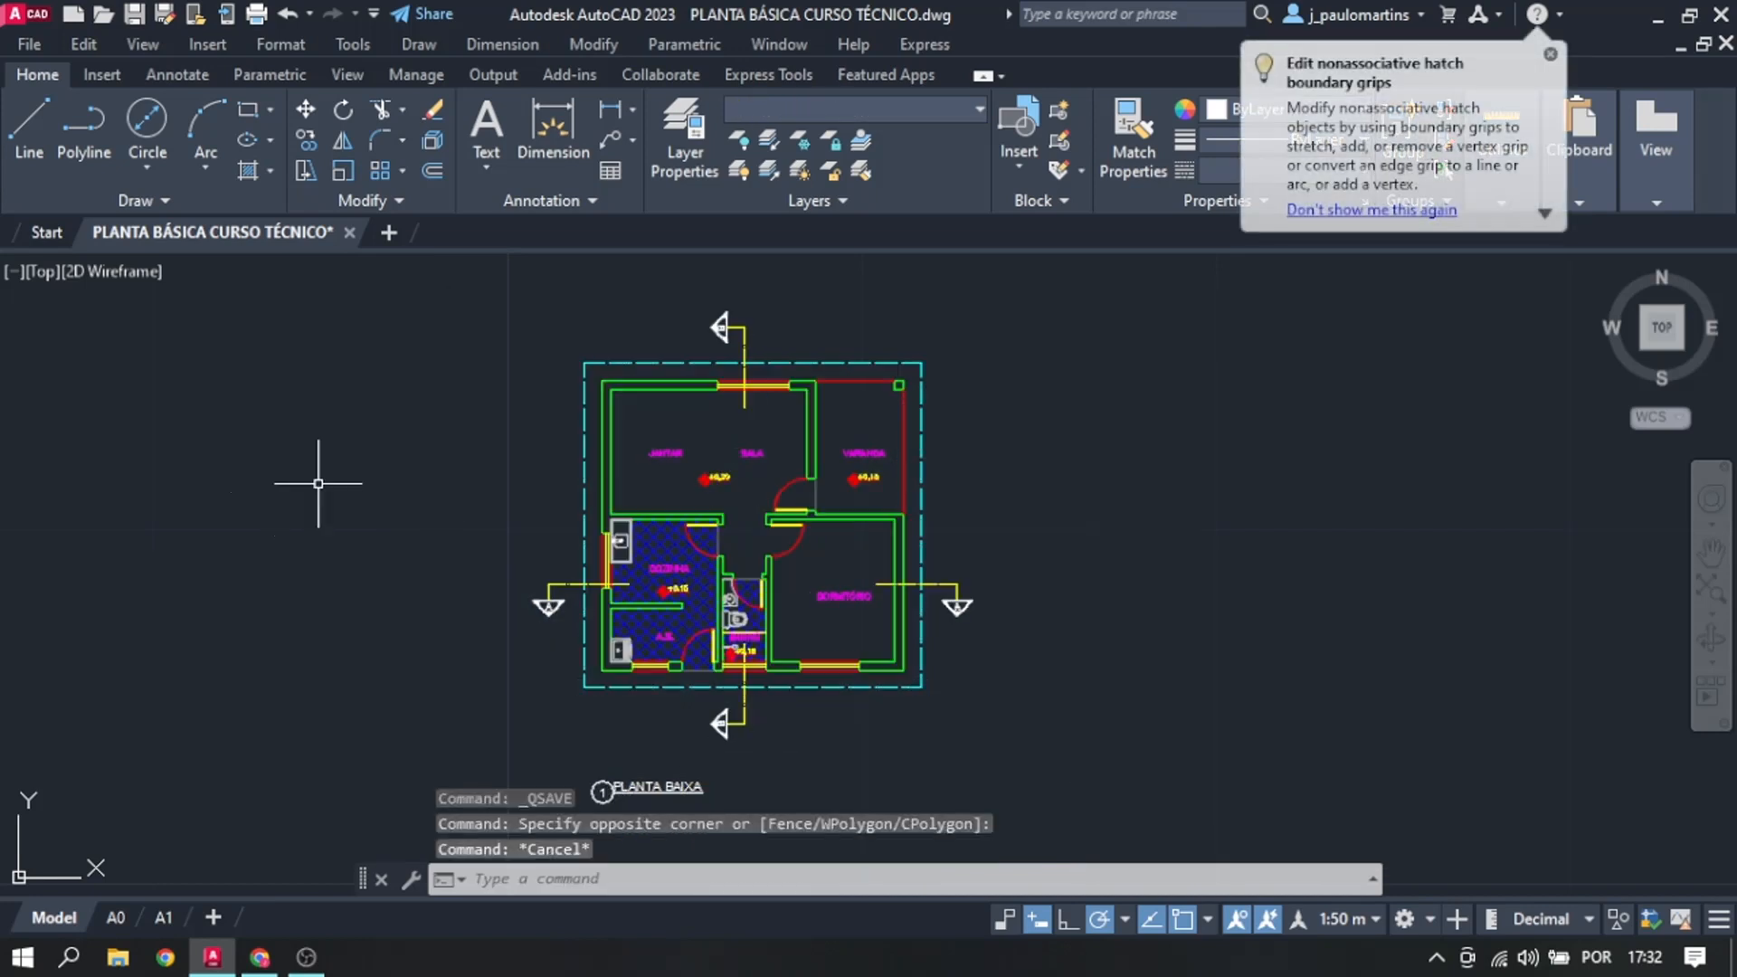